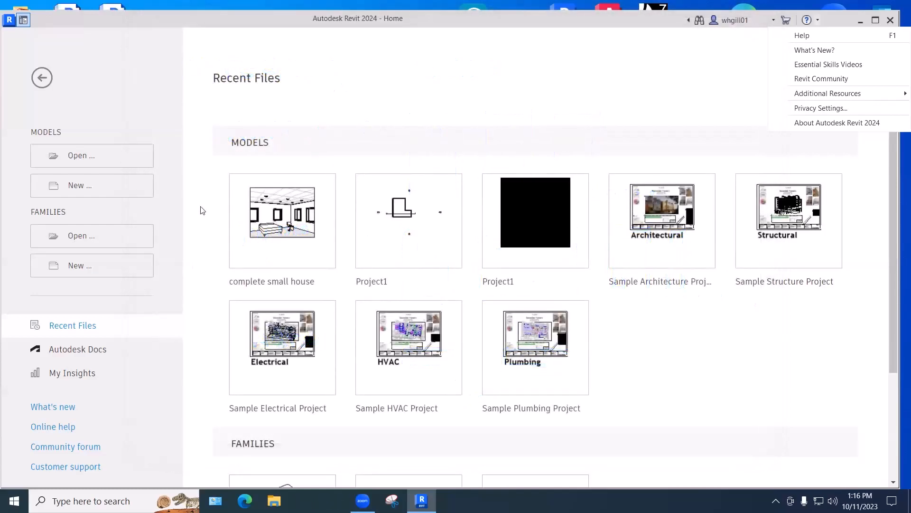
pyautogui.click(76, 190)
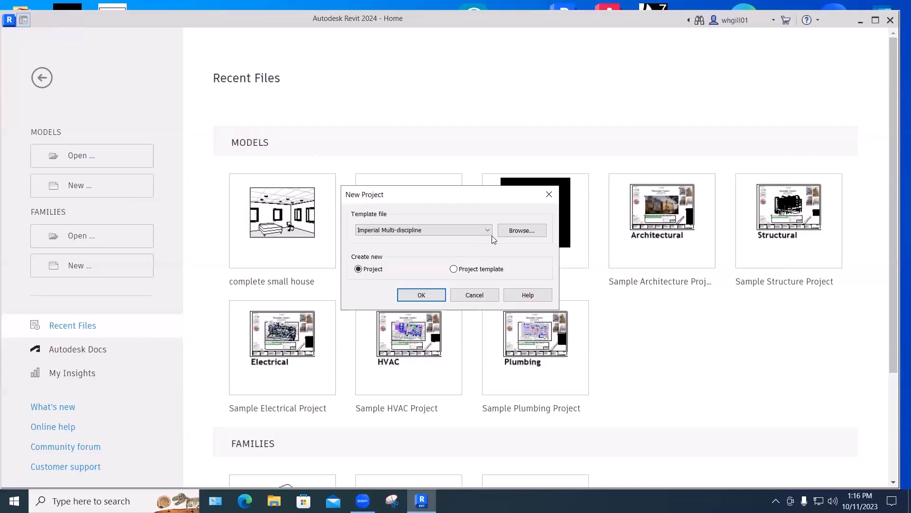
pyautogui.click(517, 232)
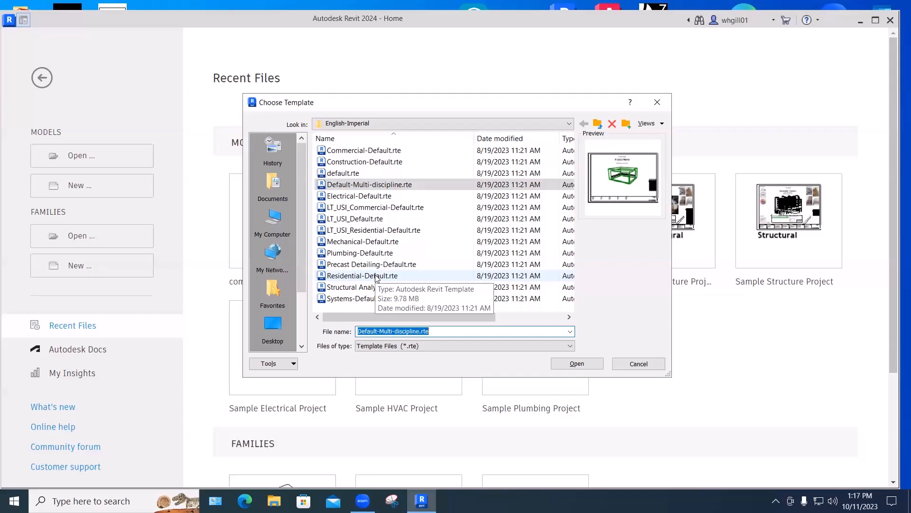
pyautogui.click(638, 364)
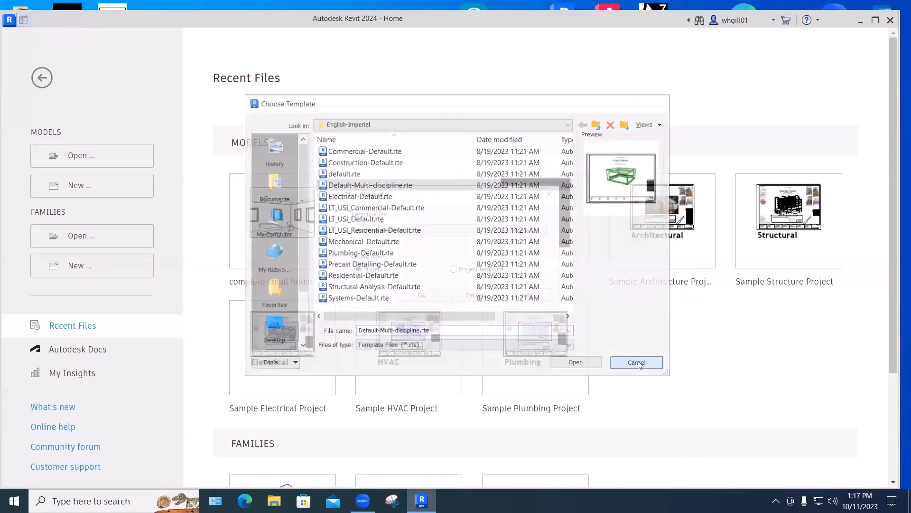
pyautogui.click(482, 296)
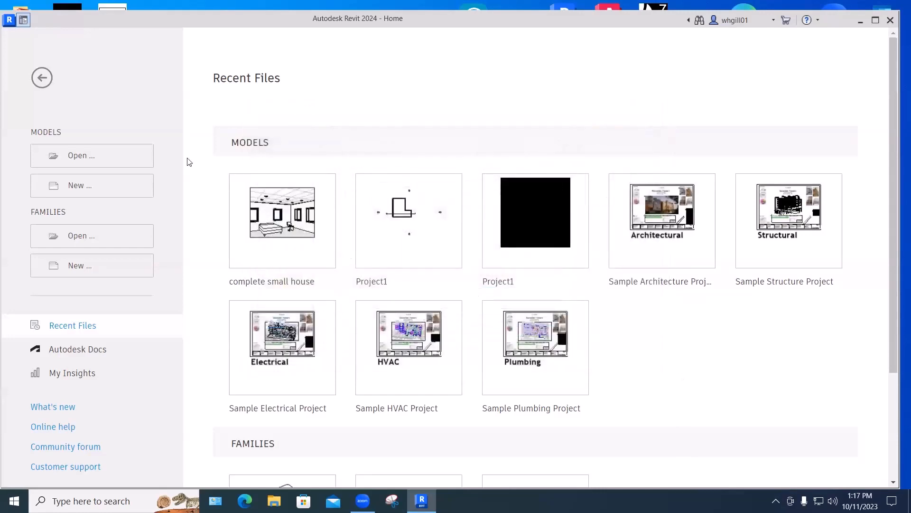
pyautogui.click(8, 21)
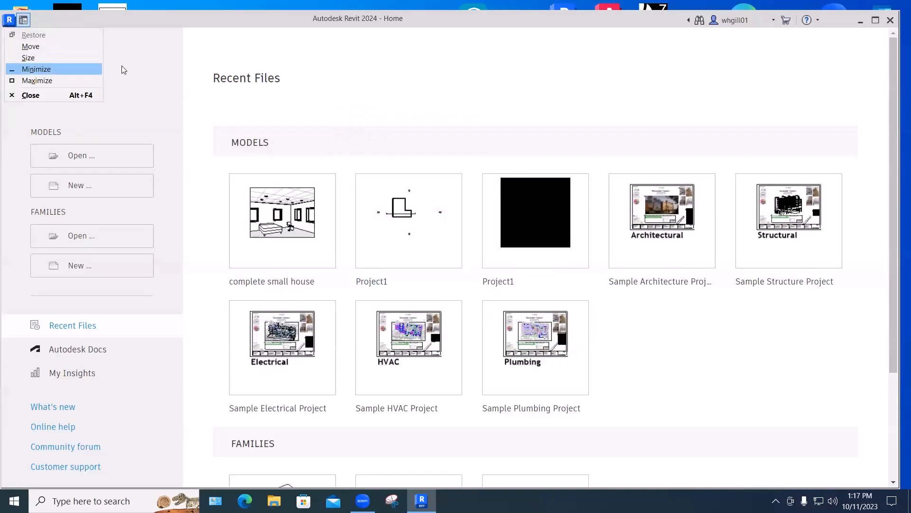
pyautogui.click(141, 64)
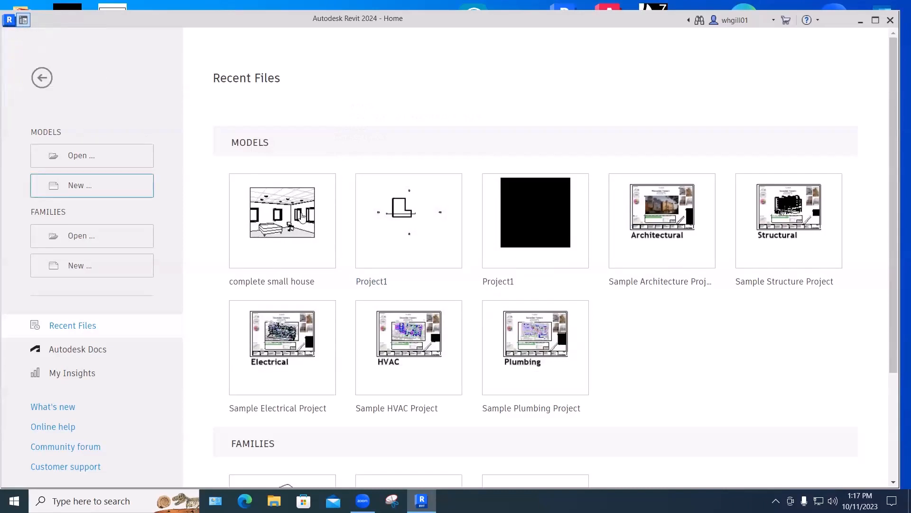
# - Create a new project from the Residential-Default.rte template
pyautogui.click(104, 184)
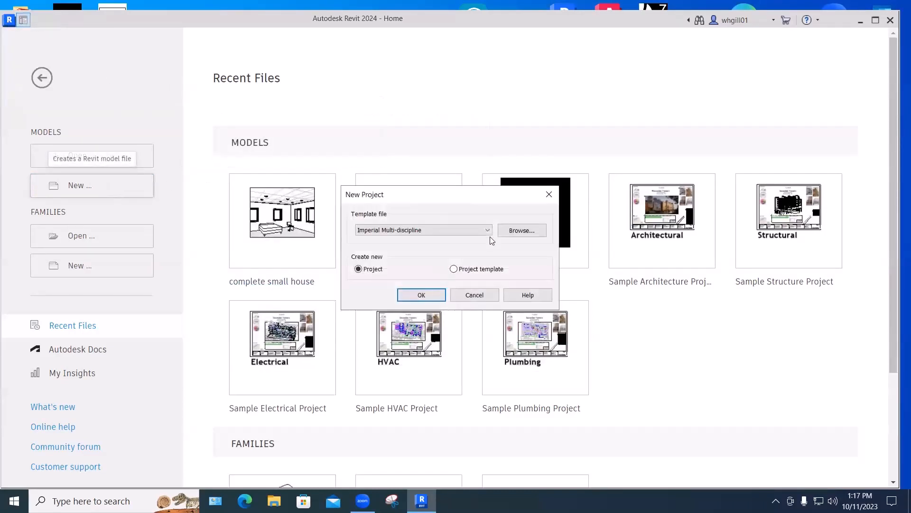
pyautogui.click(510, 230)
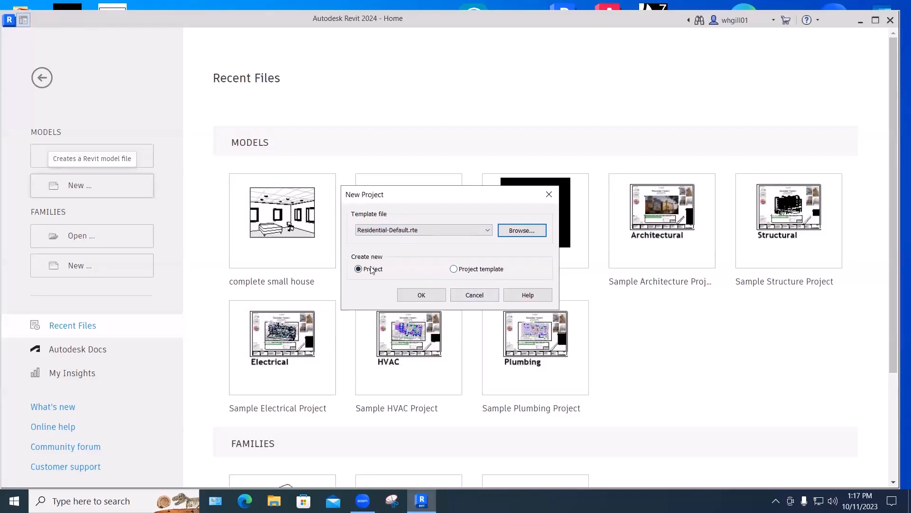
pyautogui.click(422, 295)
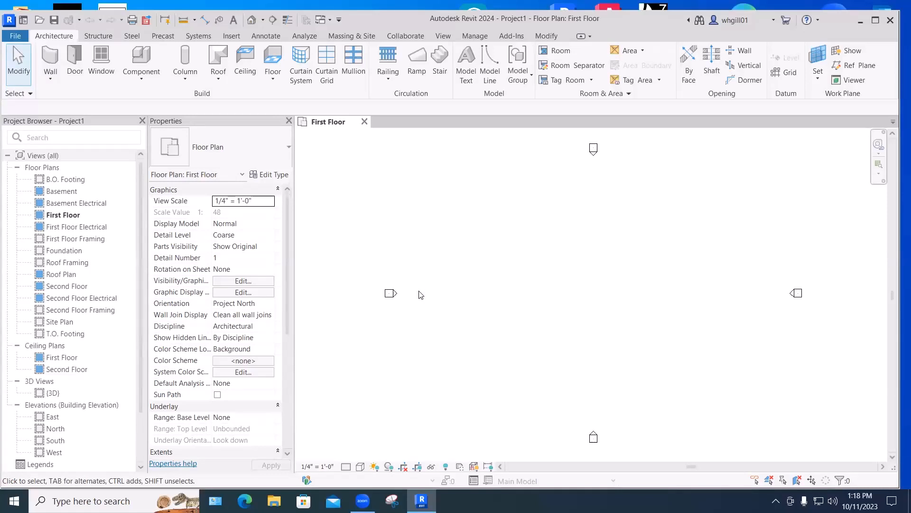
# - Add Residential-Default.rte from the English-Imperial folder to the project templates list in the file location options
pyautogui.click(16, 37)
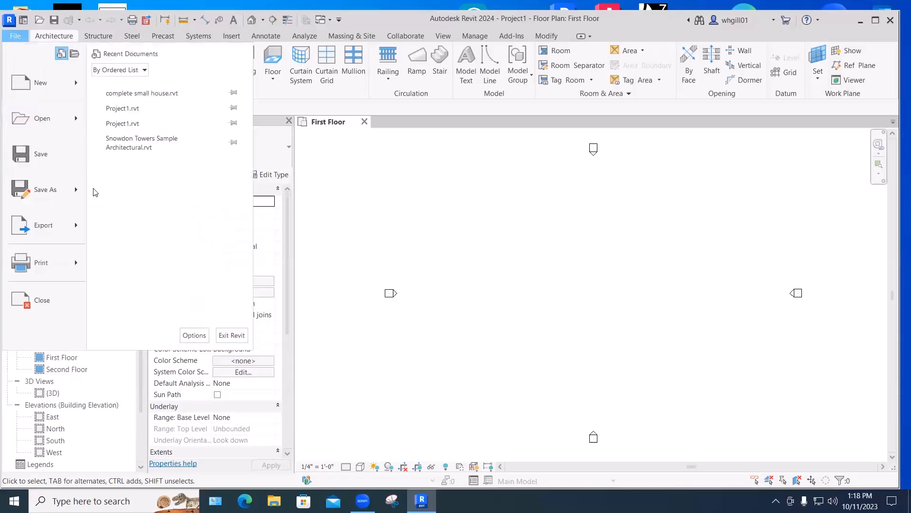
pyautogui.click(191, 337)
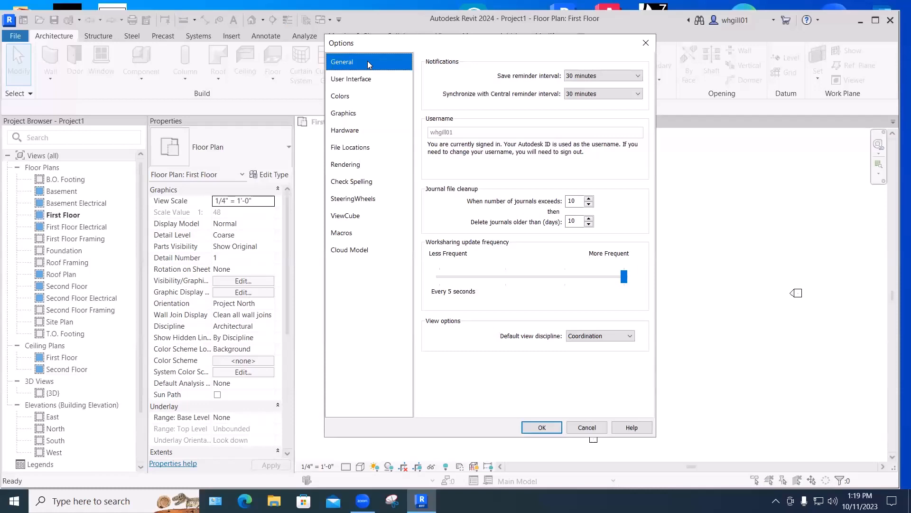
pyautogui.click(351, 148)
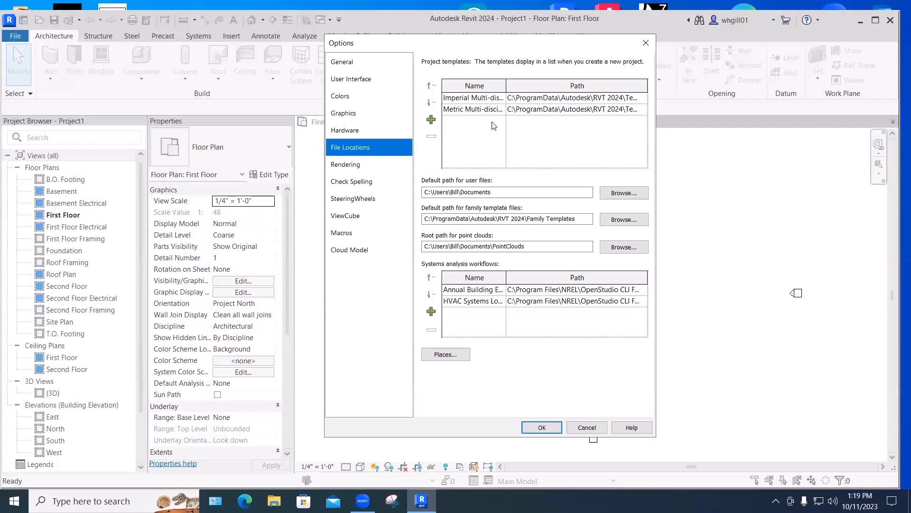
pyautogui.click(431, 120)
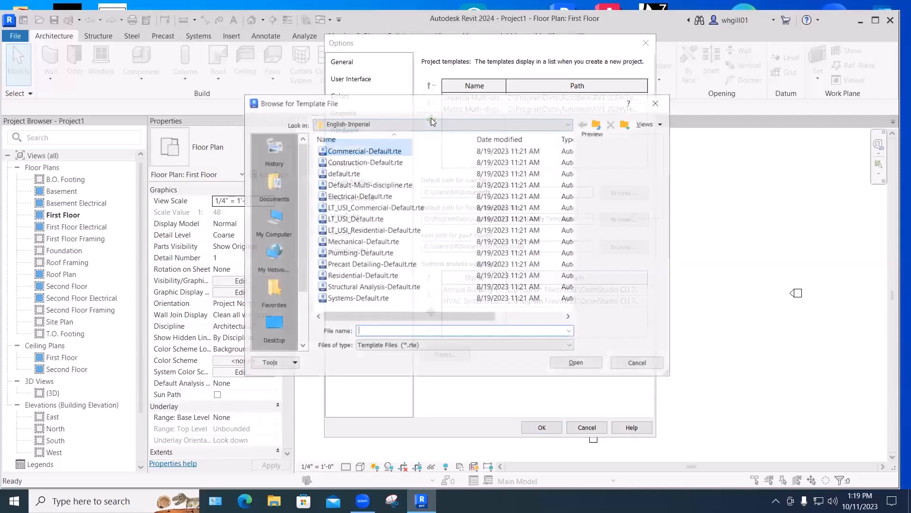
pyautogui.click(370, 277)
pyautogui.click(577, 363)
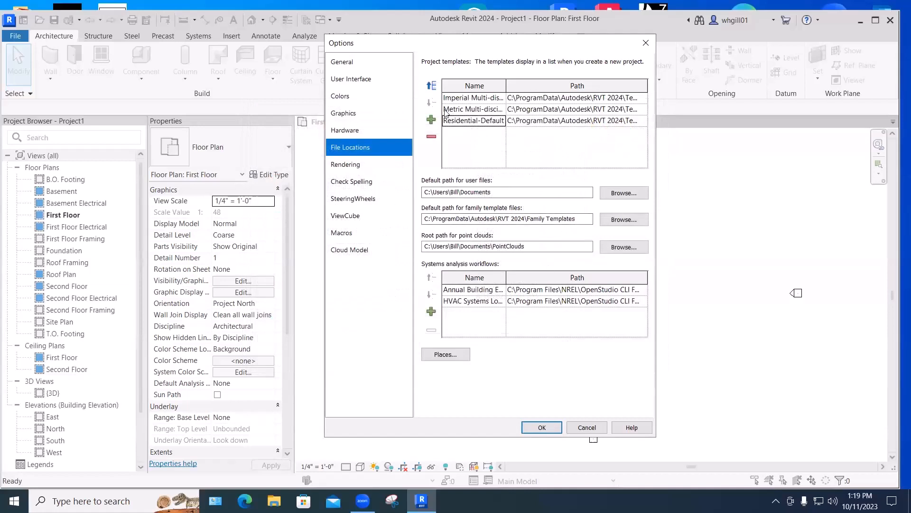
# - Move Residential-Default to the first place in the project templates list and apply the options
pyautogui.click(431, 86)
pyautogui.click(432, 86)
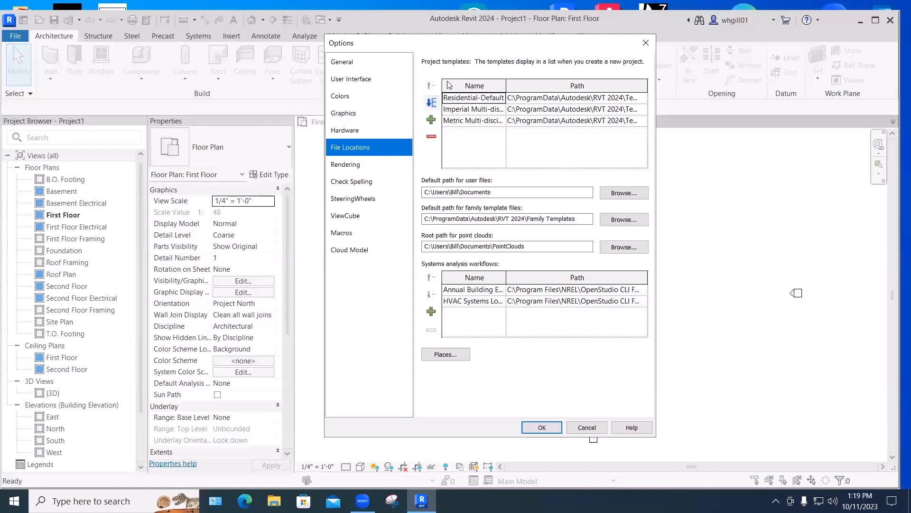
pyautogui.click(541, 428)
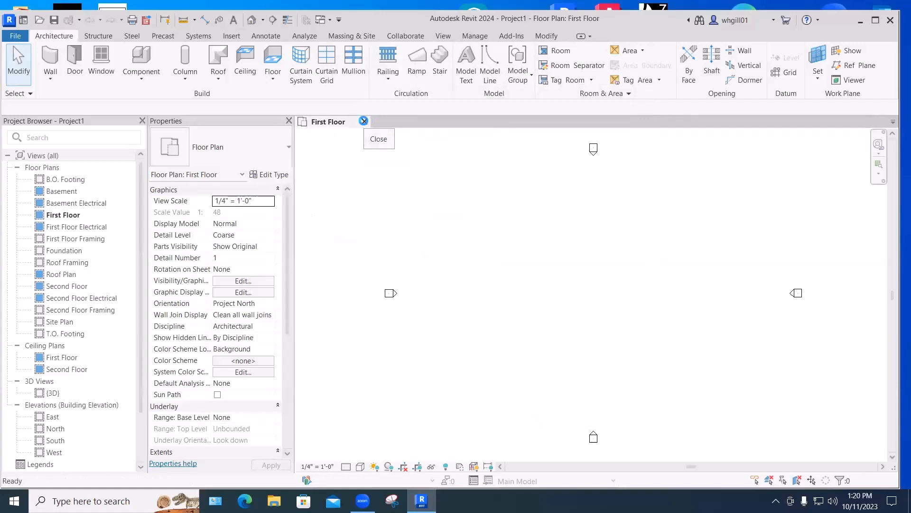
# - Close the open project and create a new one from the Residential-Default template
pyautogui.click(365, 123)
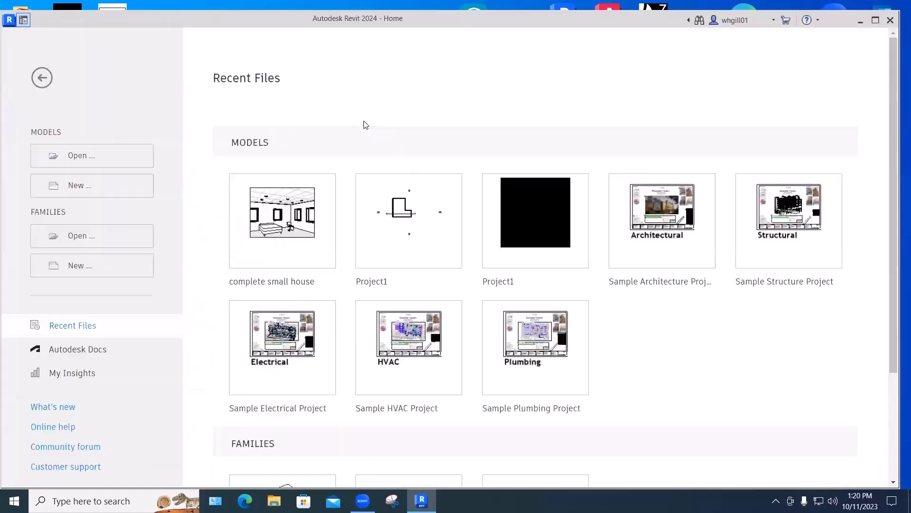
pyautogui.click(74, 186)
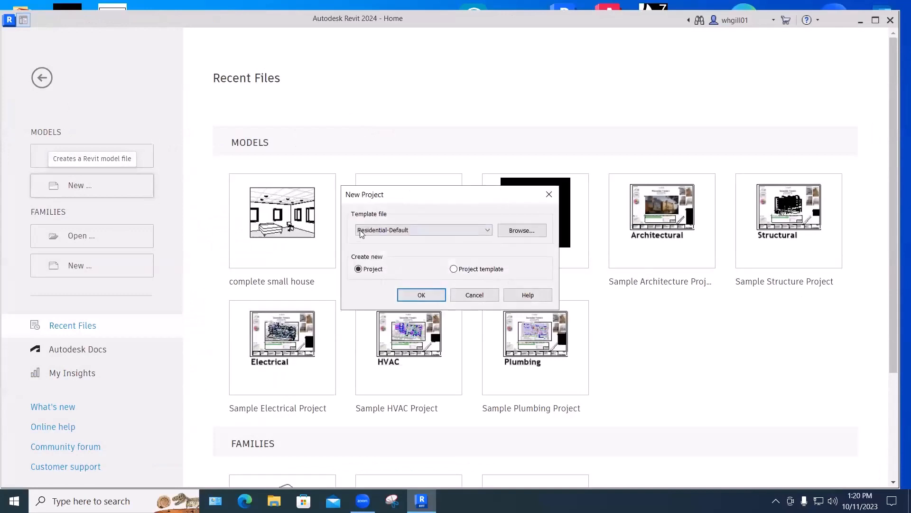
pyautogui.click(430, 294)
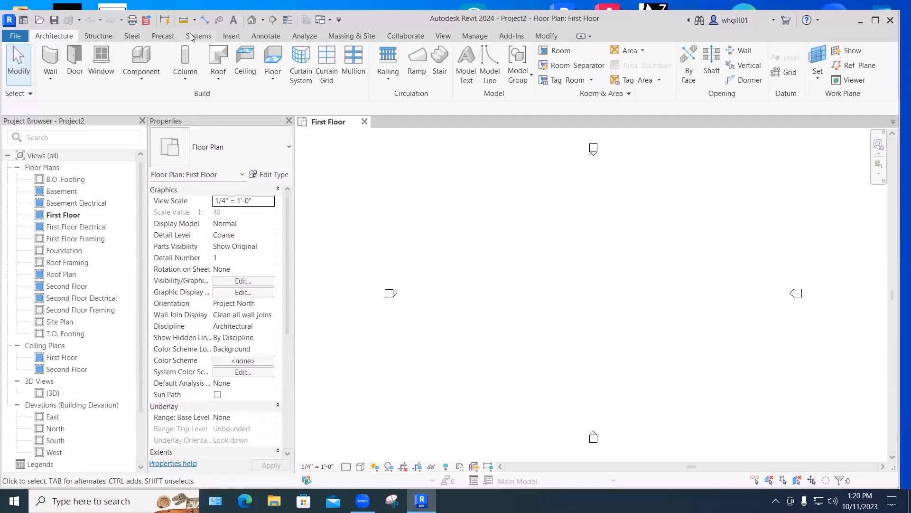
# - Turn off the structure tools and the mechanical, electrical and piping systems tools in the user interface options
pyautogui.click(14, 35)
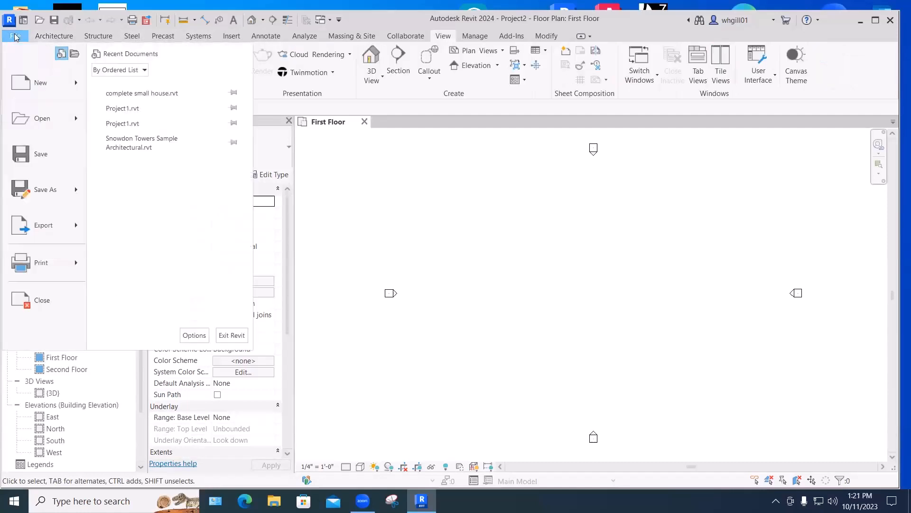
pyautogui.click(193, 335)
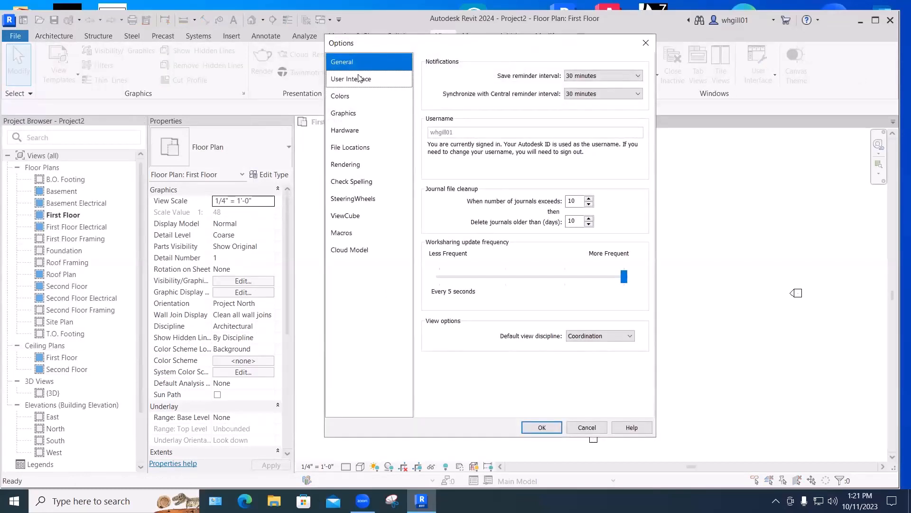
pyautogui.click(359, 79)
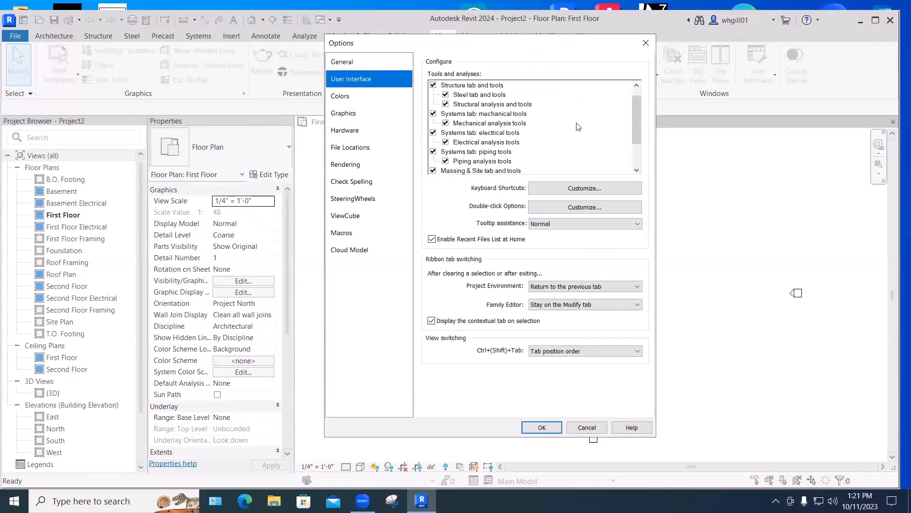
pyautogui.moveTo(636, 124); pyautogui.dragTo(637, 91)
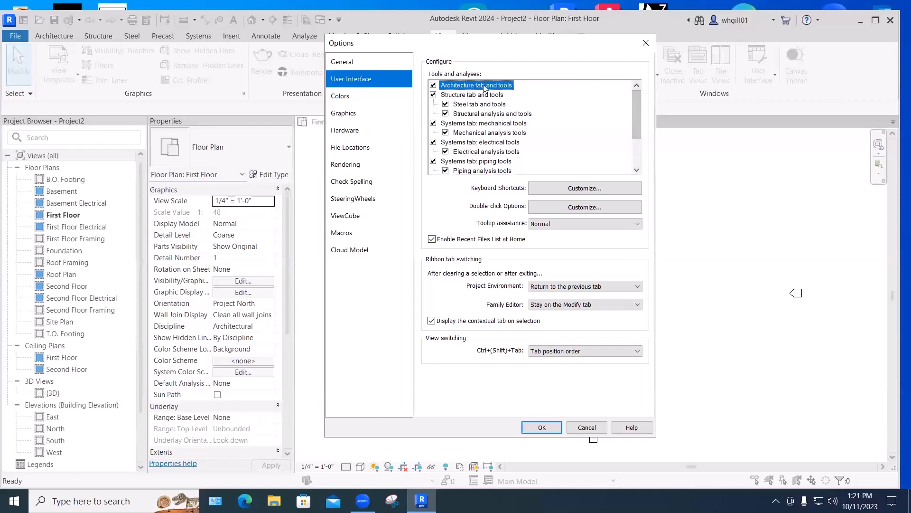
pyautogui.click(433, 95)
pyautogui.click(433, 123)
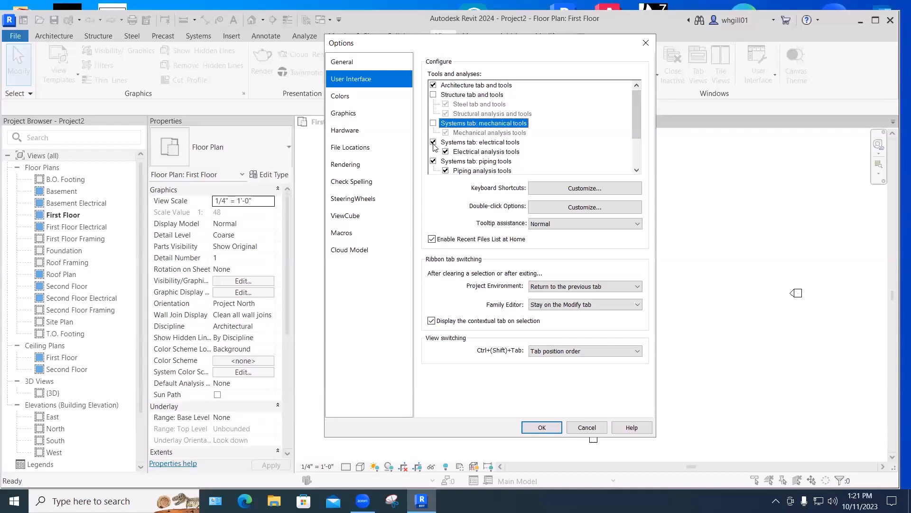
pyautogui.click(434, 142)
pyautogui.click(433, 161)
# - Turn off the Massing & Site tab and tools and apply the user interface options
pyautogui.scroll(-1, 634, 133)
pyautogui.moveTo(636, 134); pyautogui.dragTo(638, 152)
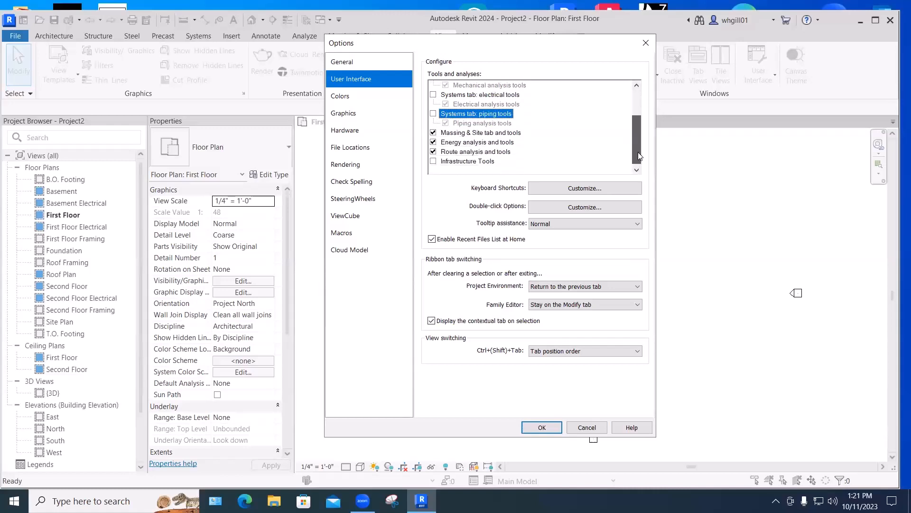
pyautogui.click(433, 133)
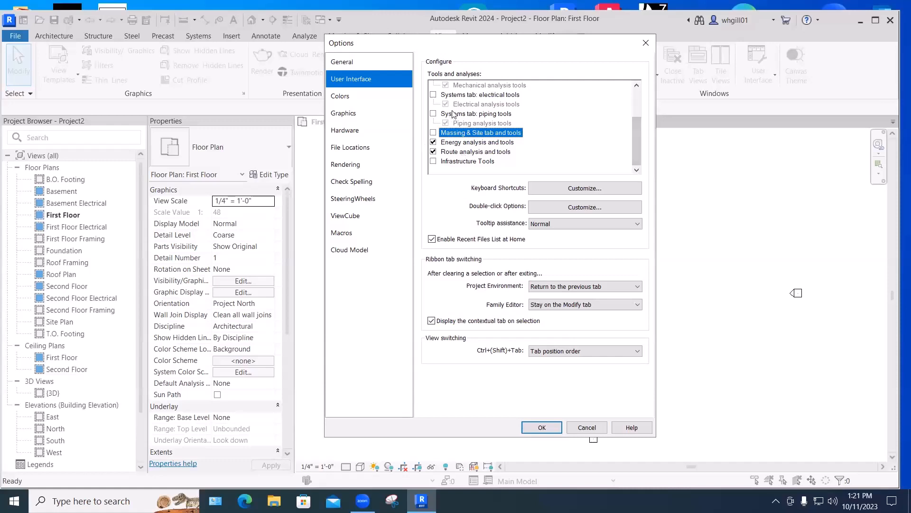
pyautogui.moveTo(636, 133); pyautogui.dragTo(634, 115)
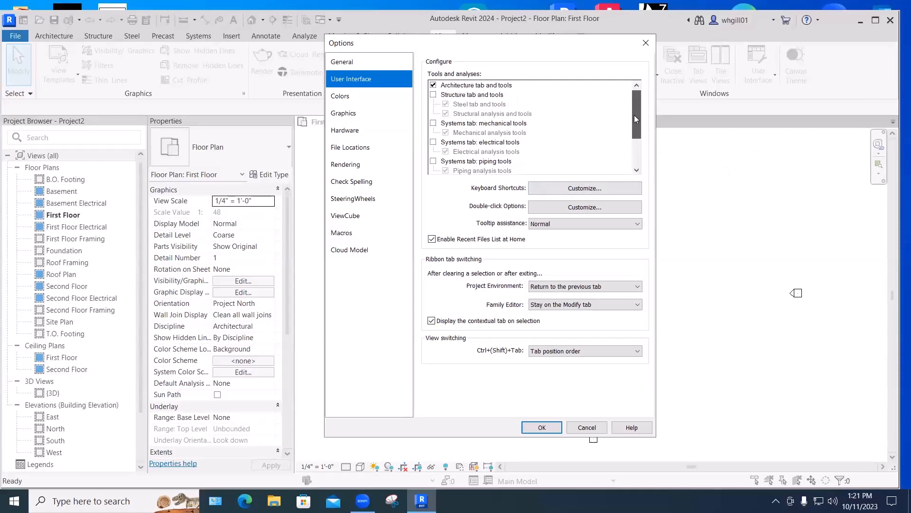
pyautogui.moveTo(635, 127); pyautogui.dragTo(637, 168)
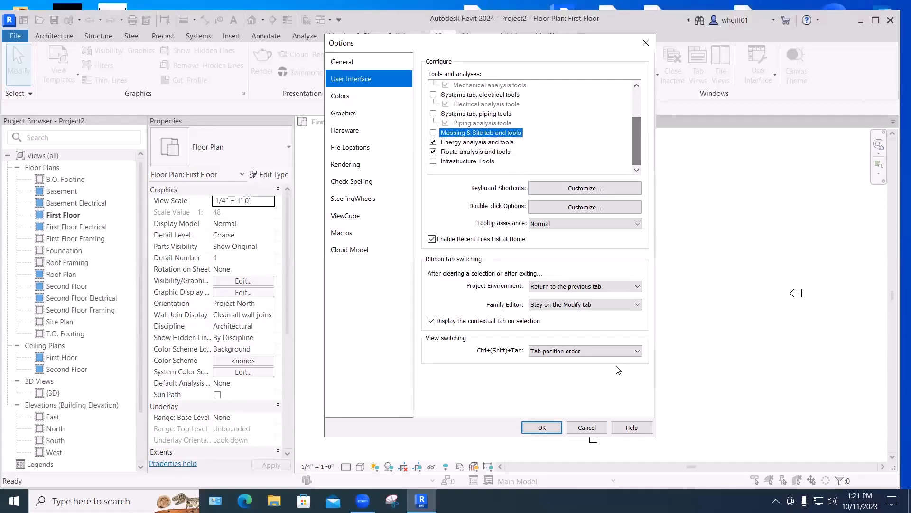
pyautogui.click(547, 430)
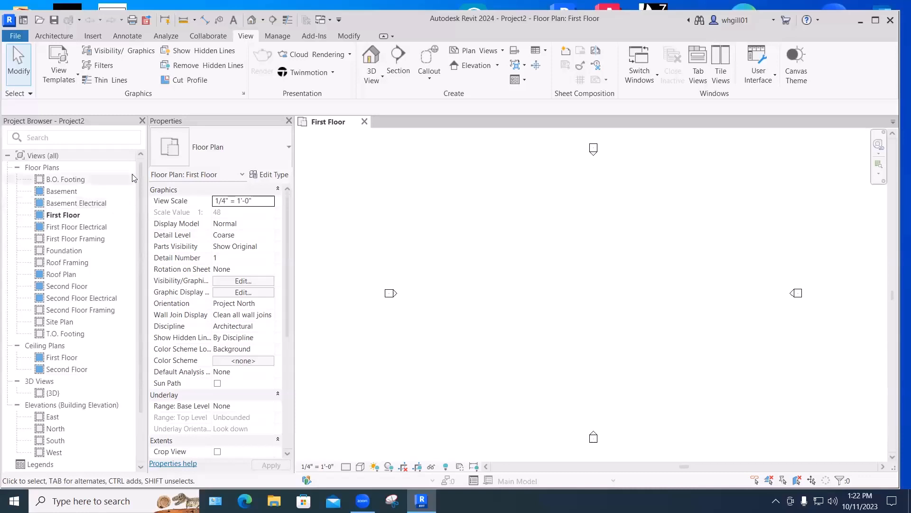
# - Delete the B.O. Footing floor plan view from the project
pyautogui.click(62, 181)
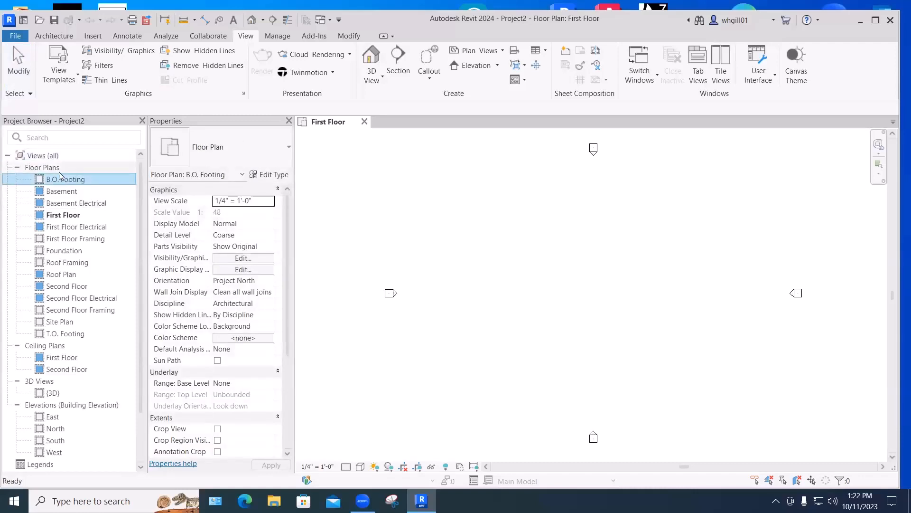
pyautogui.rightClick(68, 183)
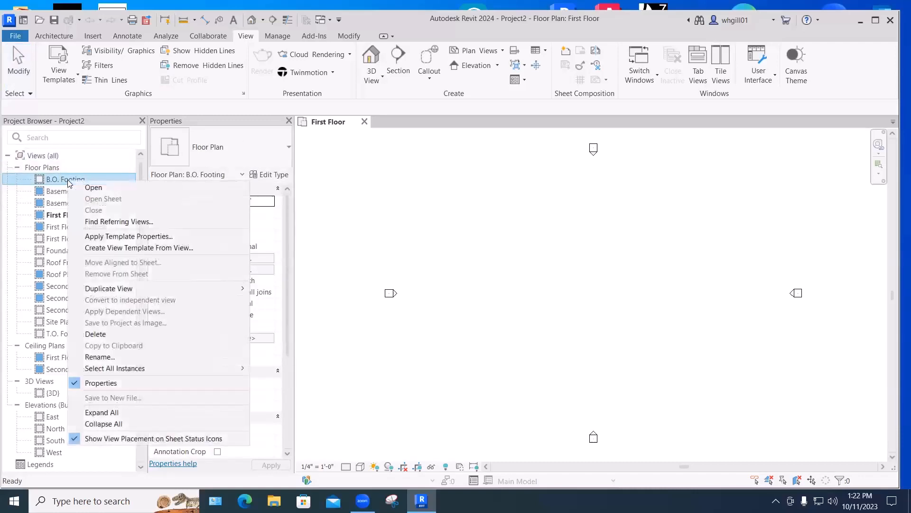
pyautogui.click(94, 338)
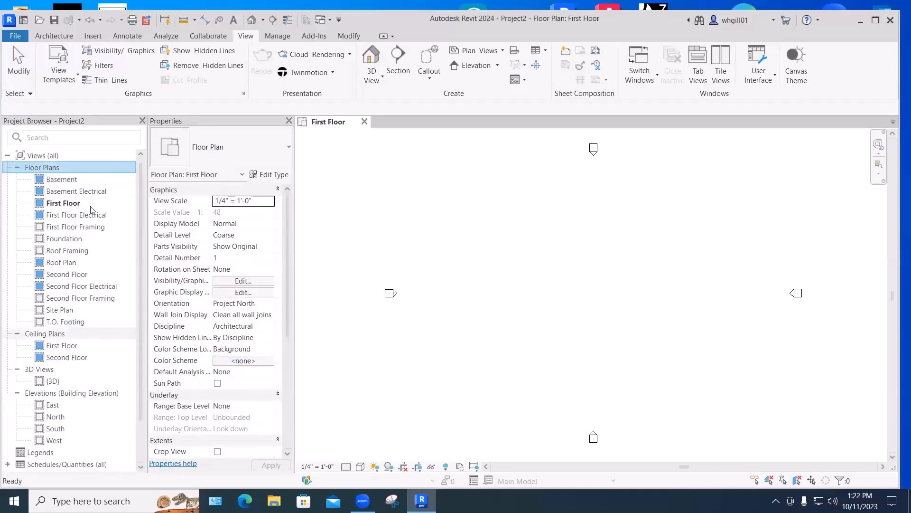
pyautogui.click(64, 181)
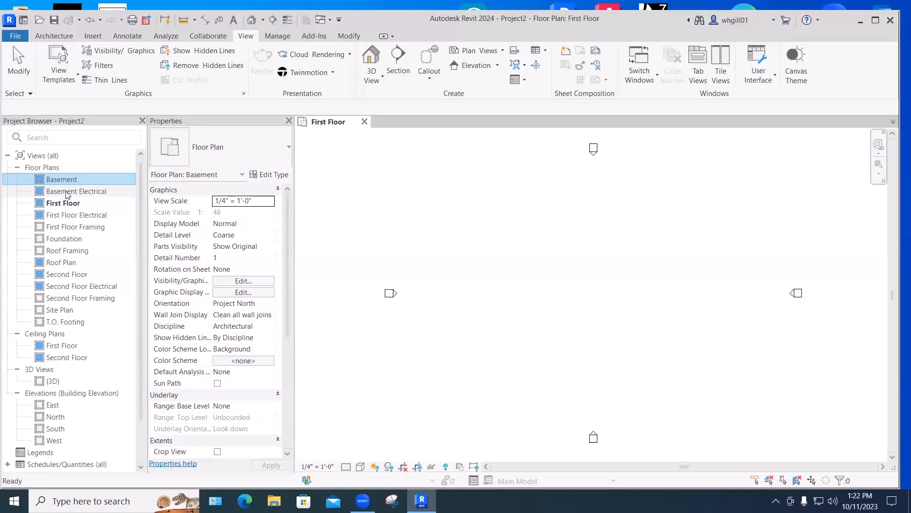
pyautogui.keyDown('shift'); pyautogui.click(66, 192); pyautogui.keyUp('shift')
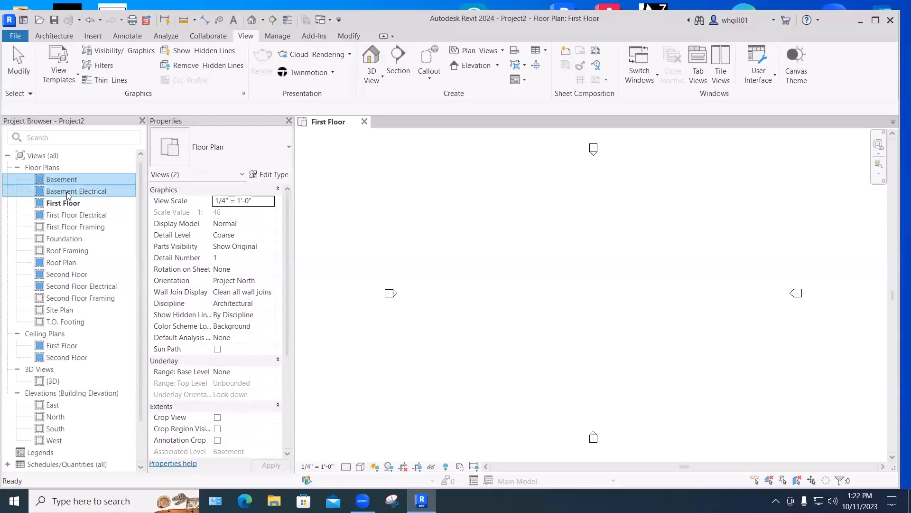
pyautogui.keyDown('shift'); pyautogui.click(77, 217); pyautogui.keyUp('shift')
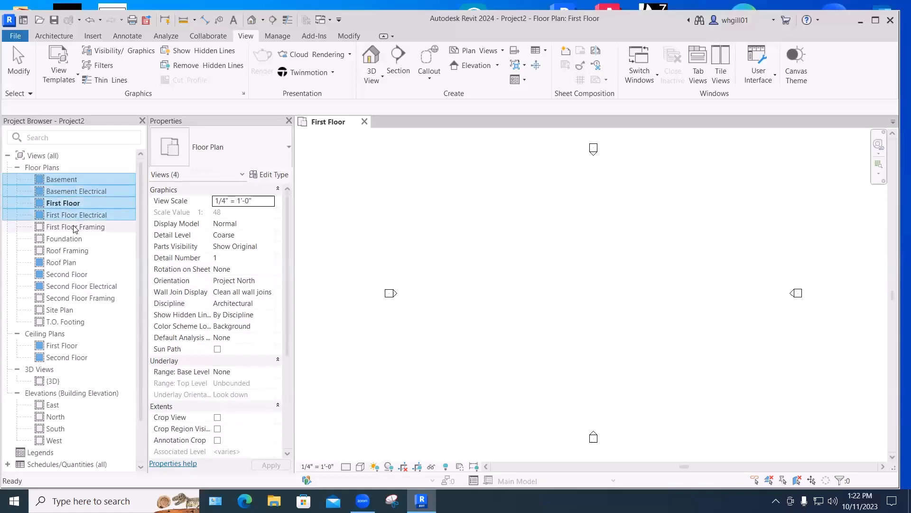
# - Delete the Basement, Basement Electrical, First and Second Floor Electrical, First and Second Floor Framing, Foundation, Roof Framing and T.O. Footing floor plan views
pyautogui.click(69, 185)
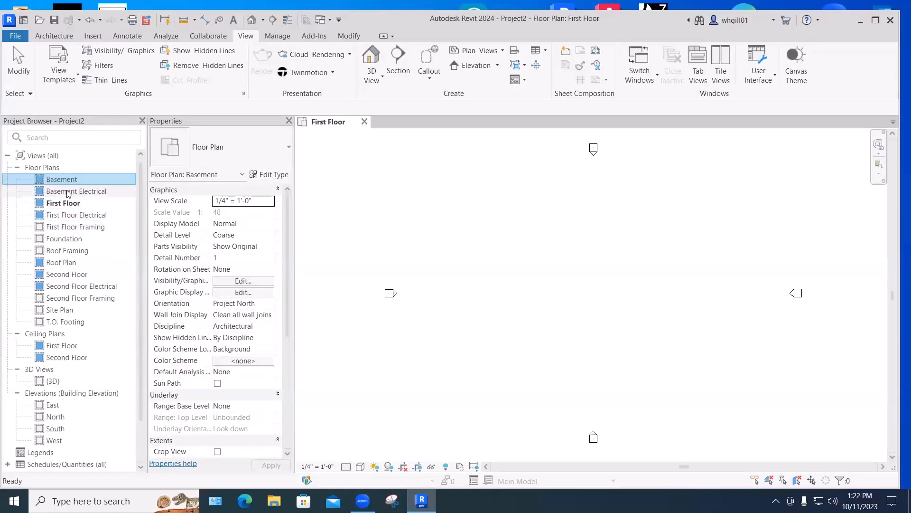
pyautogui.keyDown('ctrl'); pyautogui.click(69, 193); pyautogui.keyUp('ctrl')
pyautogui.keyDown('ctrl'); pyautogui.click(71, 214); pyautogui.keyUp('ctrl')
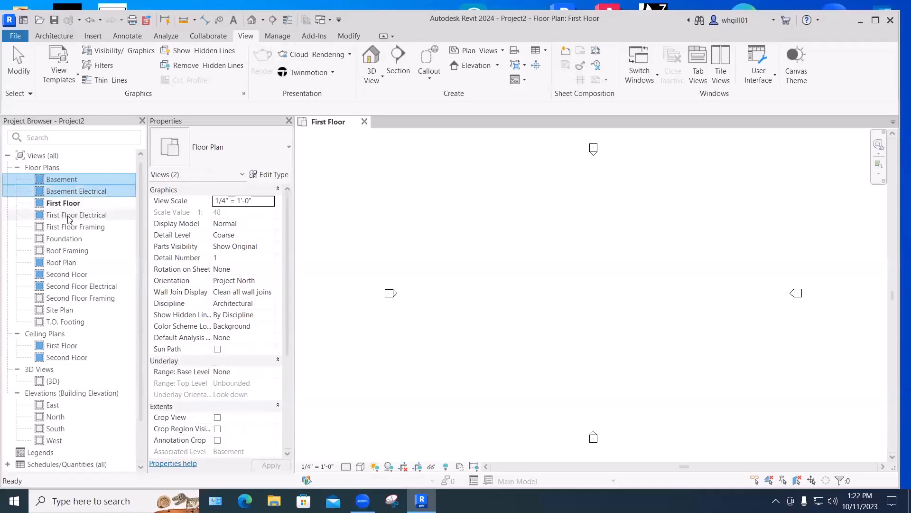
pyautogui.keyDown('ctrl'); pyautogui.click(69, 229); pyautogui.keyUp('ctrl')
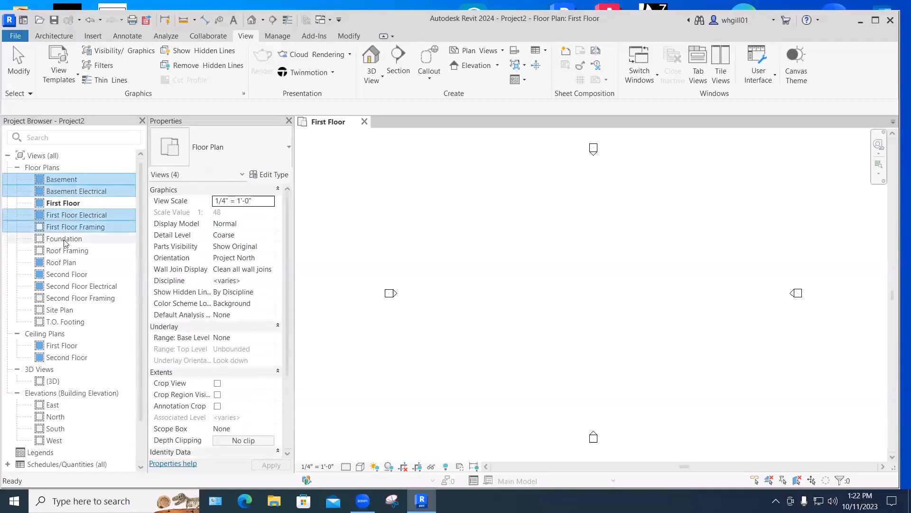
pyautogui.keyDown('ctrl'); pyautogui.click(67, 239); pyautogui.keyUp('ctrl')
pyautogui.keyDown('ctrl'); pyautogui.click(66, 251); pyautogui.keyUp('ctrl')
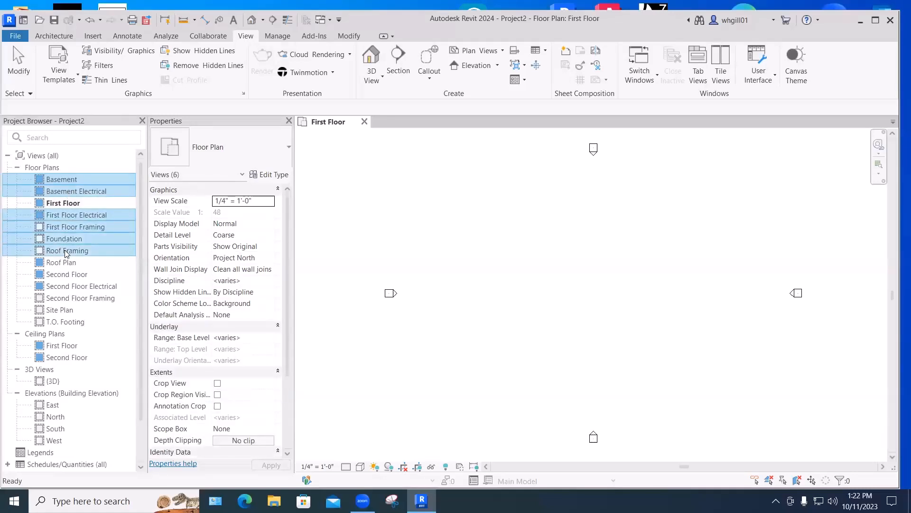
pyautogui.keyDown('ctrl'); pyautogui.click(66, 287); pyautogui.keyUp('ctrl')
pyautogui.keyDown('ctrl'); pyautogui.click(67, 299); pyautogui.keyUp('ctrl')
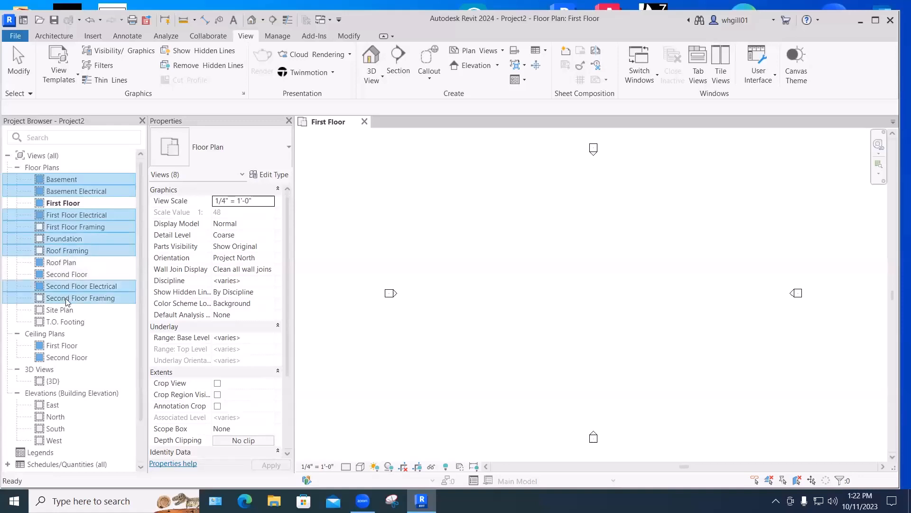
pyautogui.keyDown('ctrl'); pyautogui.click(68, 323); pyautogui.keyUp('ctrl')
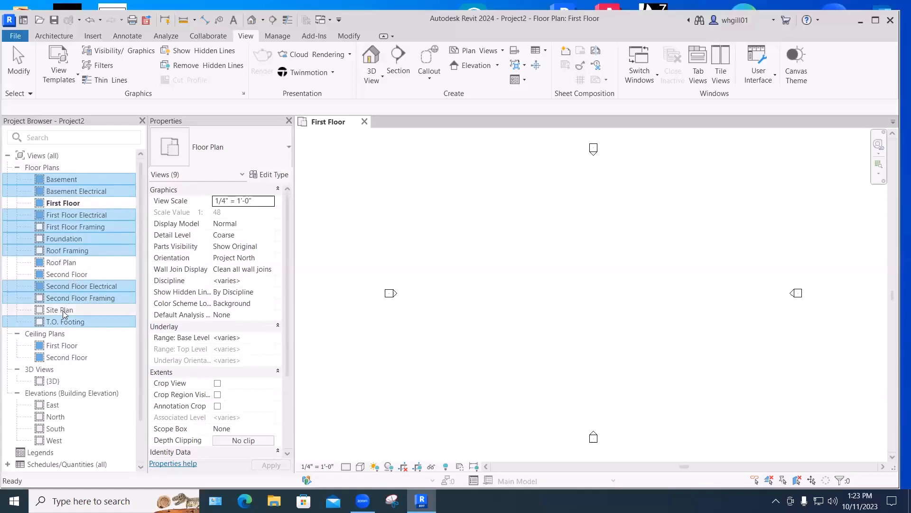
pyautogui.rightClick(82, 289)
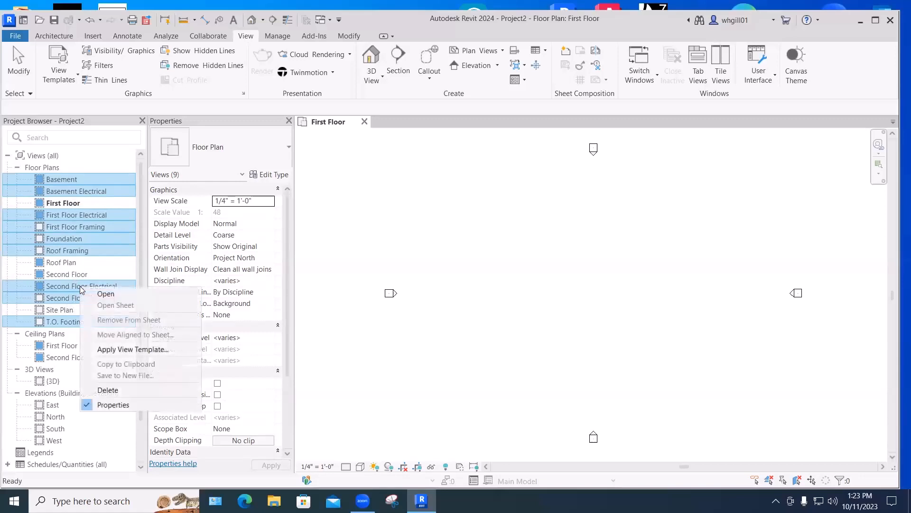
pyautogui.click(110, 391)
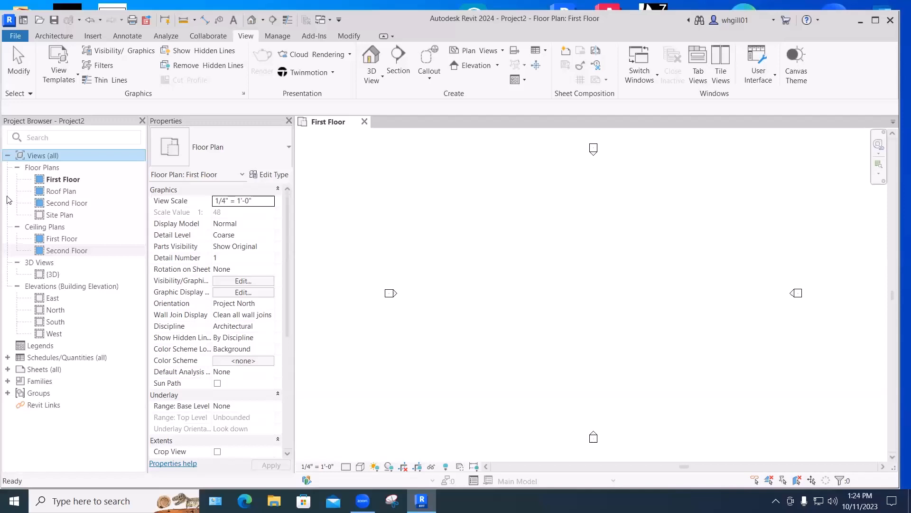
# - Draw a horizontal Generic - 6" wall about 12' long between the elevation markers in the First Floor plan
pyautogui.click(46, 36)
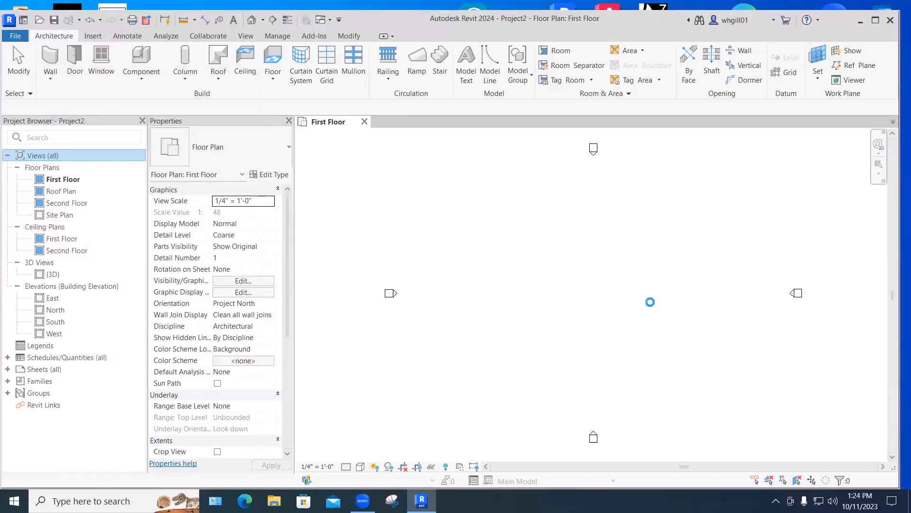
pyautogui.press('w')
pyautogui.press('a')
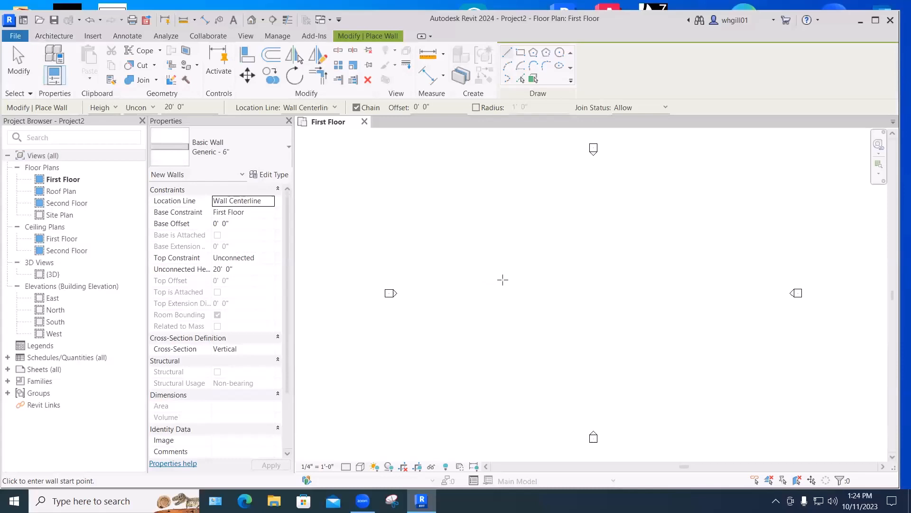
pyautogui.click(461, 281)
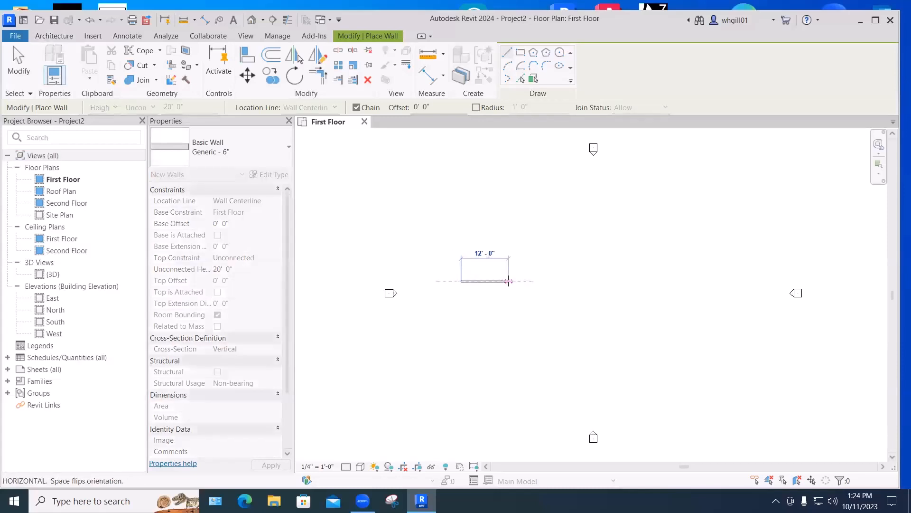
pyautogui.click(509, 281)
pyautogui.press('Escape')
pyautogui.press('Escape')
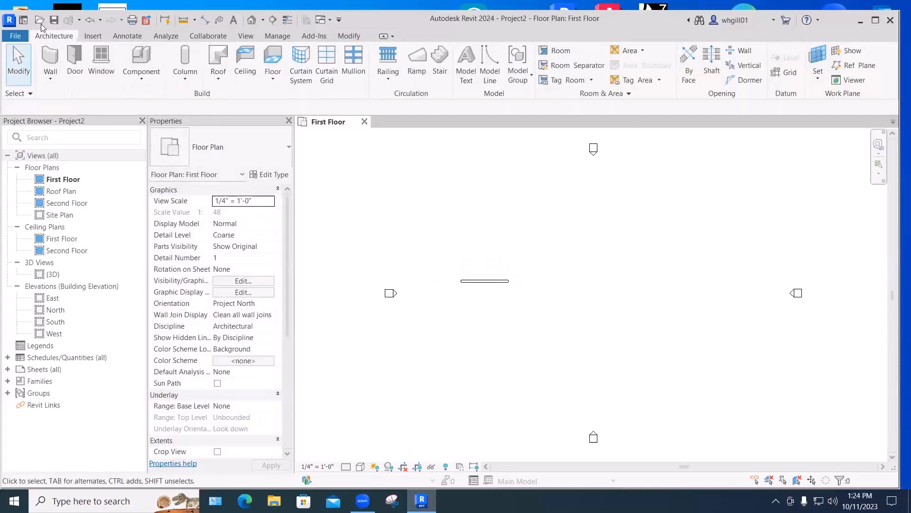
# - Draw a horizontal Generic - 8" Masonry wall about 13'-6" long above the first wall, starting flush with its left end
pyautogui.click(50, 58)
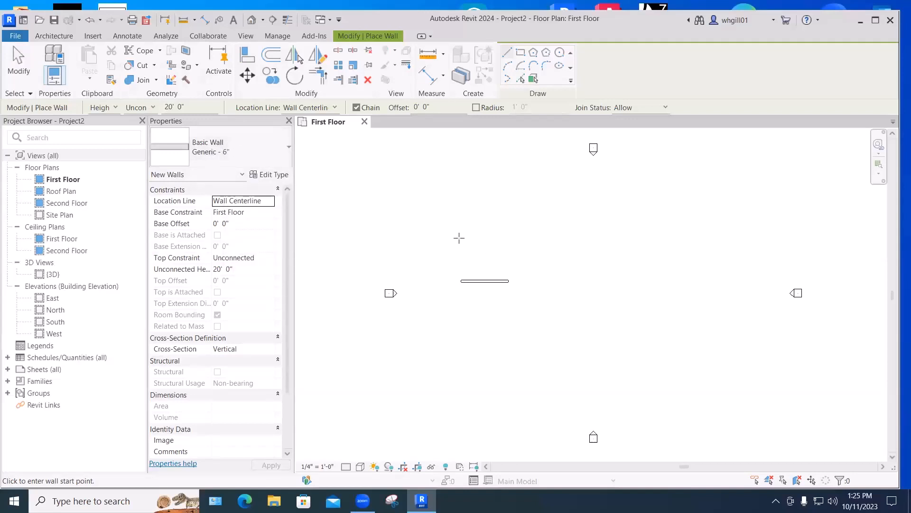
pyautogui.click(225, 148)
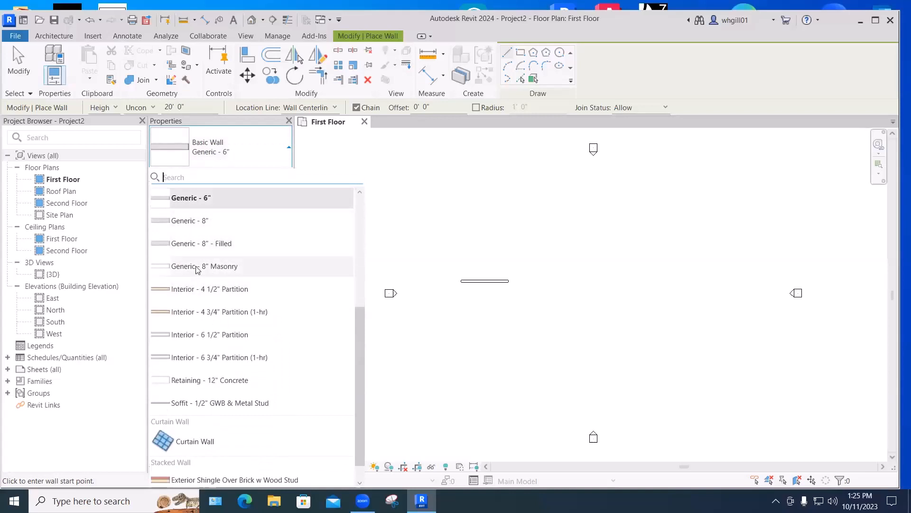
pyautogui.click(357, 276)
pyautogui.click(461, 259)
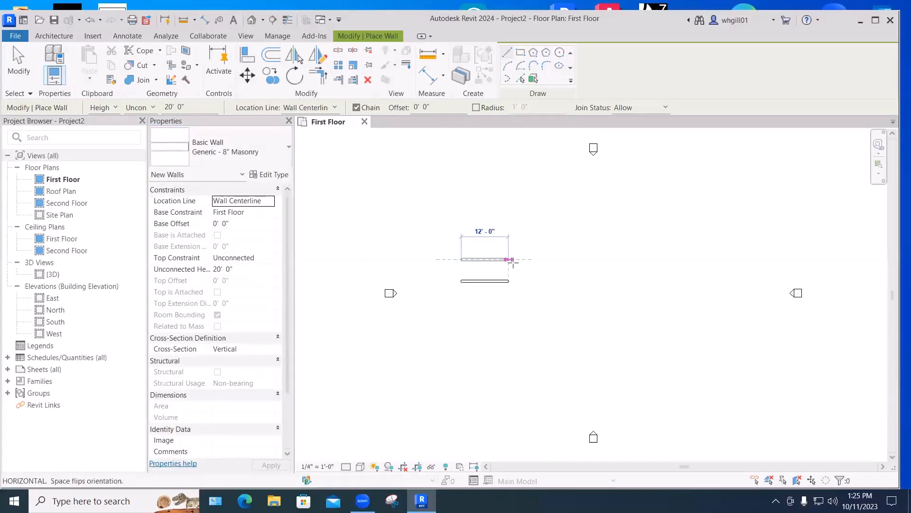
pyautogui.click(515, 259)
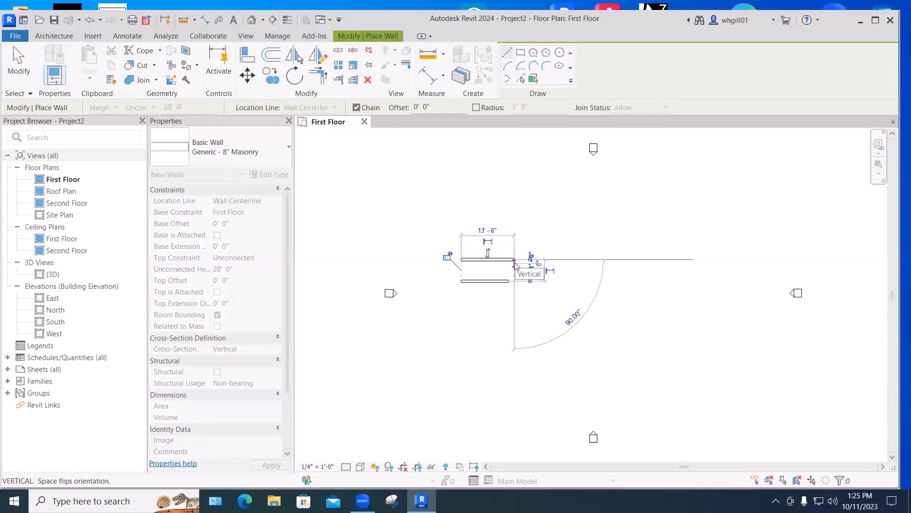
pyautogui.press('Escape')
pyautogui.press('Escape')
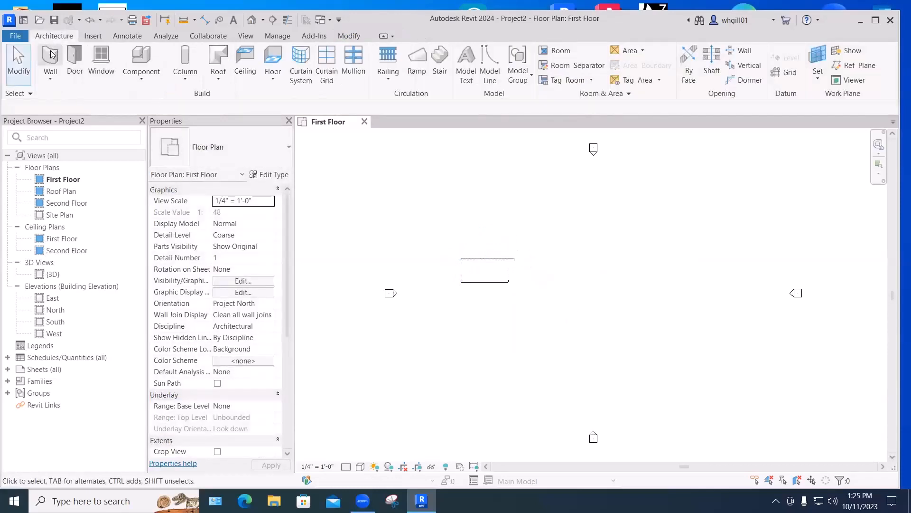
pyautogui.click(50, 57)
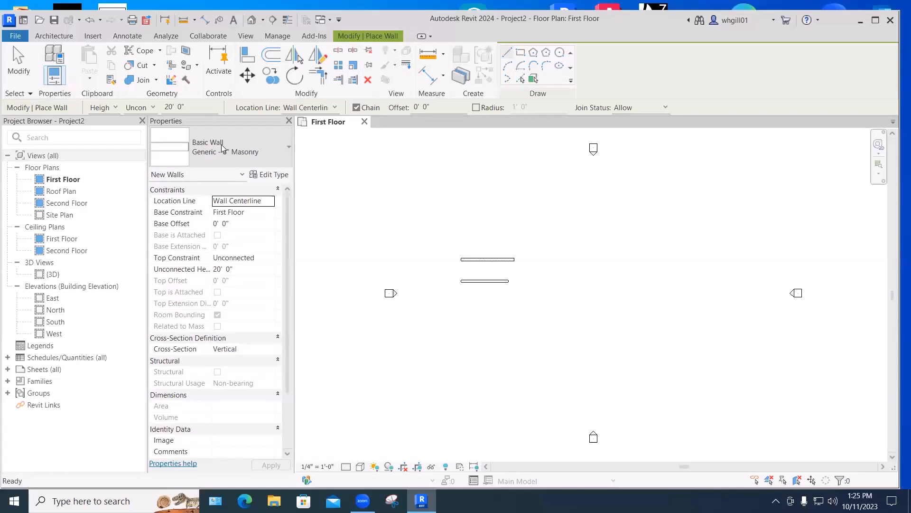
pyautogui.press('Escape')
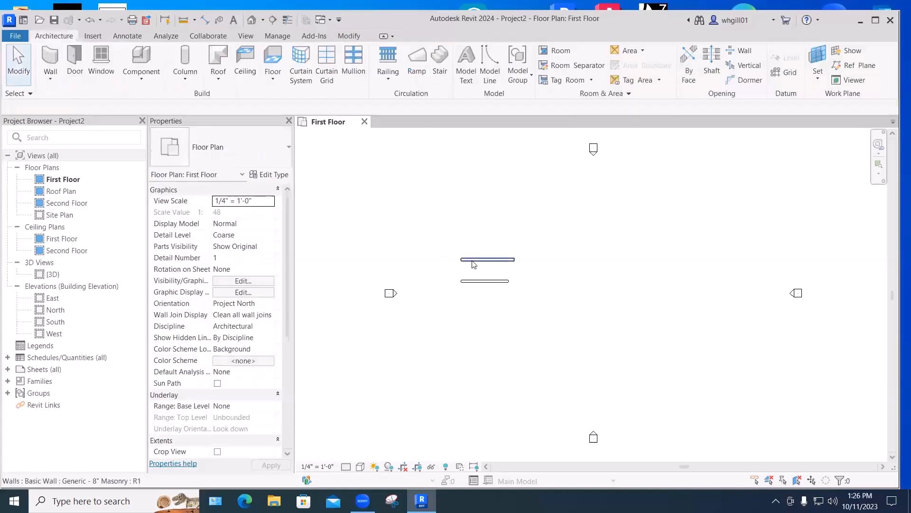
# - Change the upper masonry wall's type to Interior - 6 3/4" Partition (1-hr)
pyautogui.scroll(5, 472, 266)
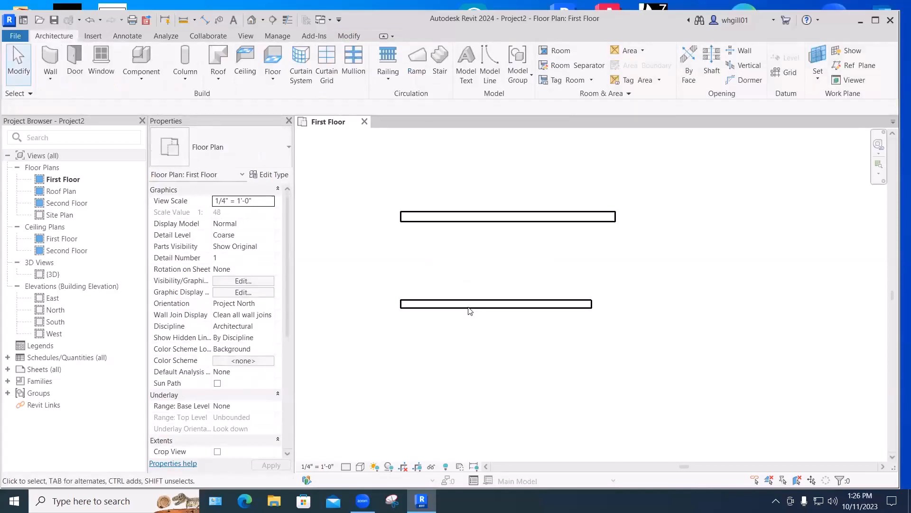
pyautogui.click(458, 217)
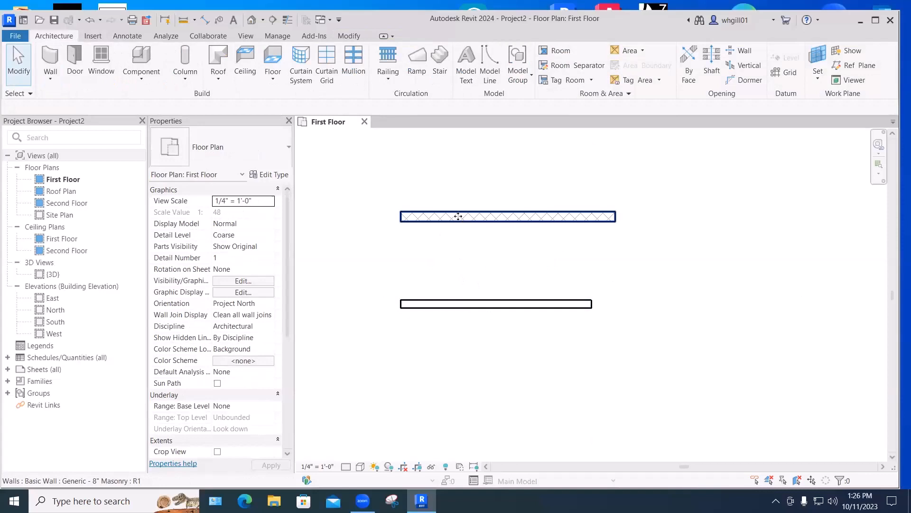
pyautogui.click(459, 217)
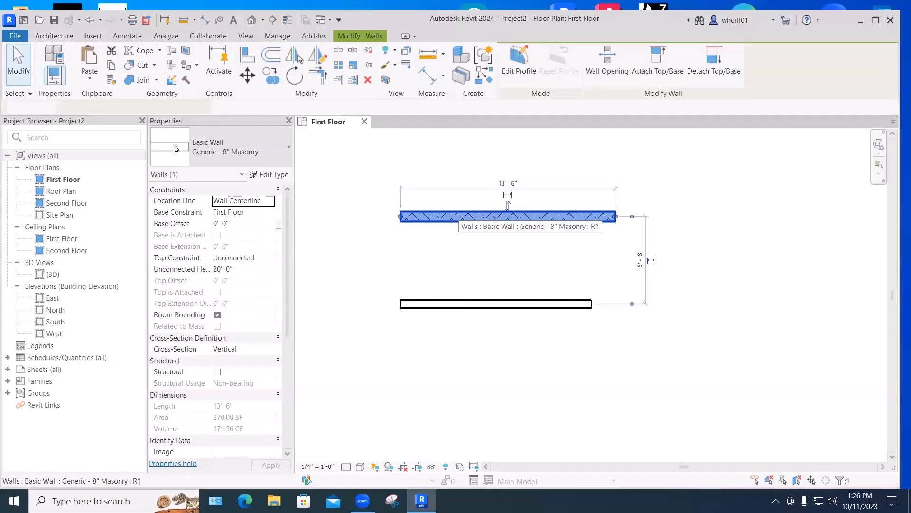
pyautogui.click(243, 152)
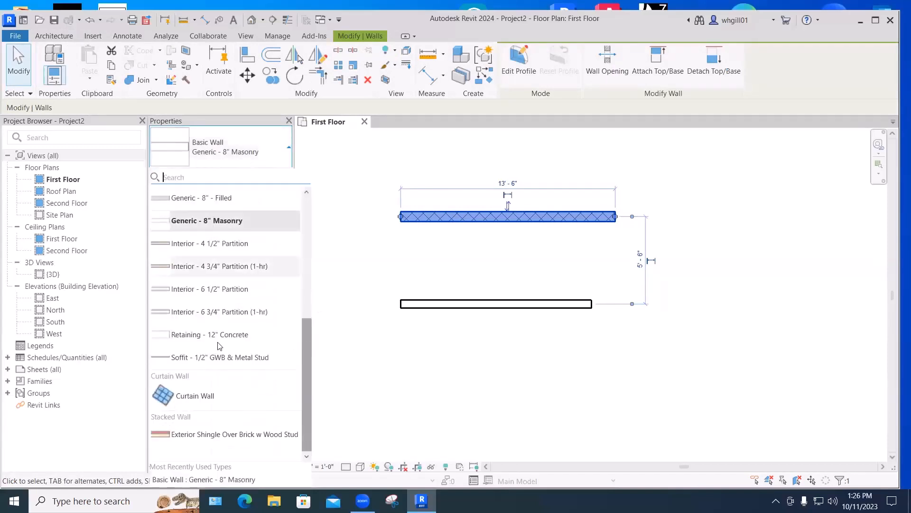
pyautogui.click(215, 312)
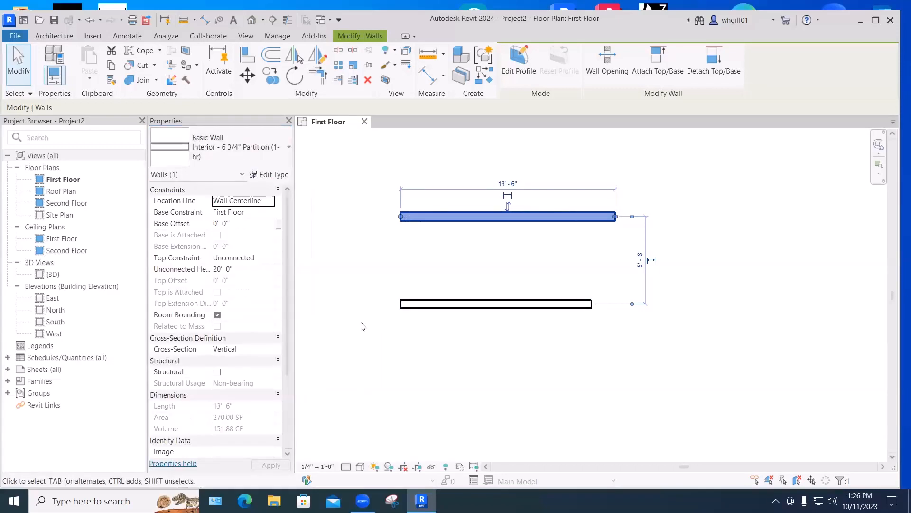
pyautogui.click(363, 326)
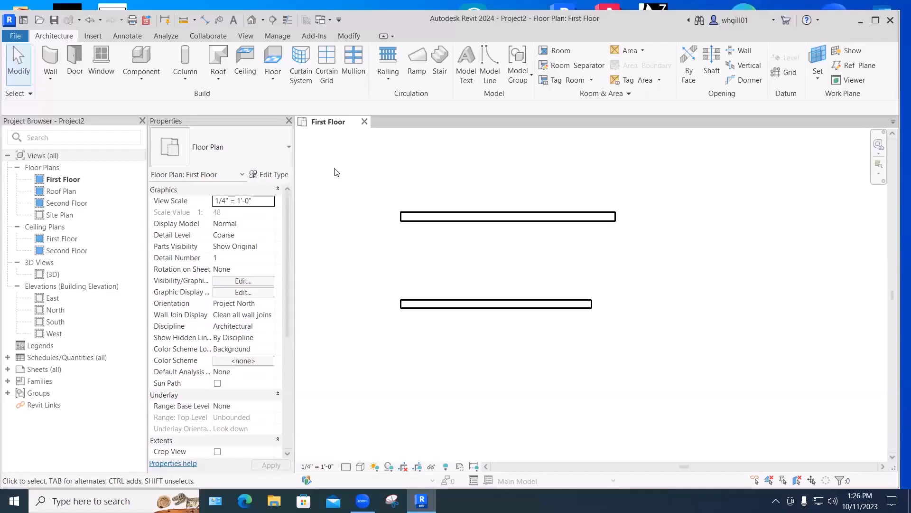
# - Create a Generic - 12" floor right of the walls from a closed six-sided boundary with a left edge about 5'-6" long
pyautogui.scroll(-1, 337, 172)
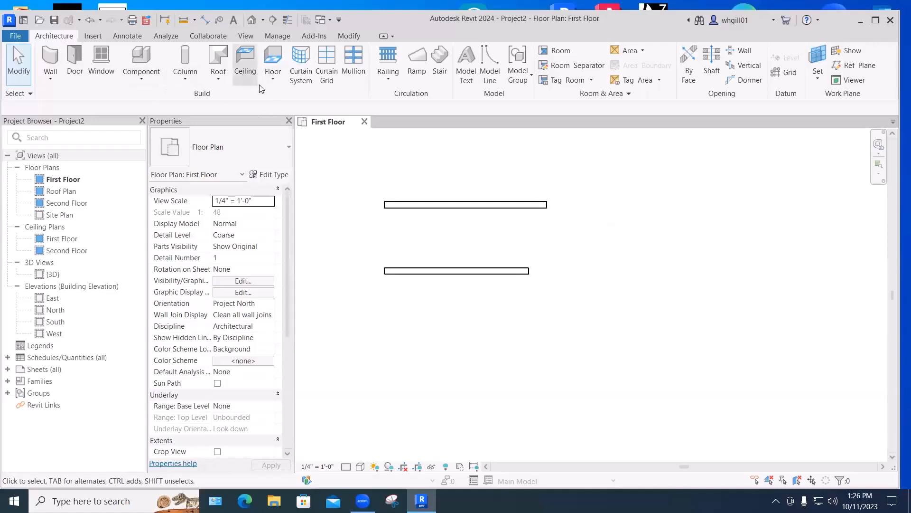
pyautogui.click(272, 56)
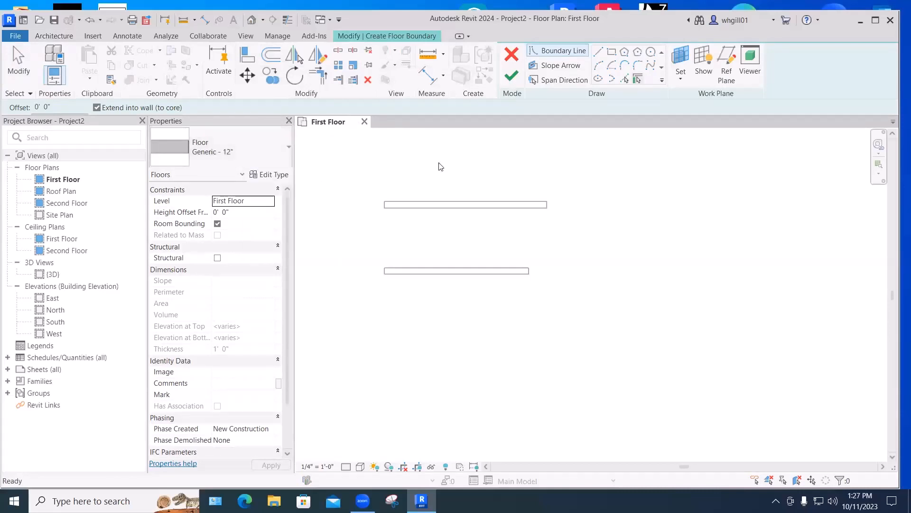
pyautogui.click(598, 52)
pyautogui.click(609, 281)
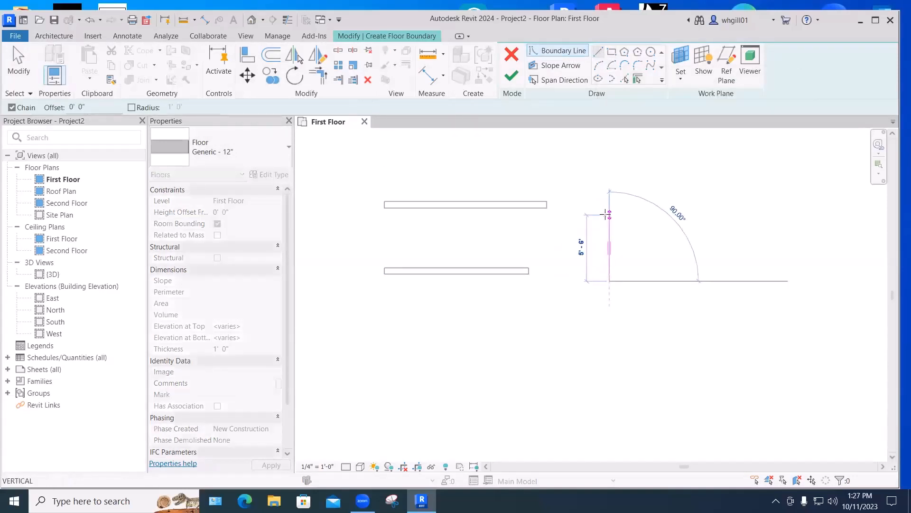
pyautogui.click(607, 215)
pyautogui.click(663, 214)
pyautogui.click(665, 245)
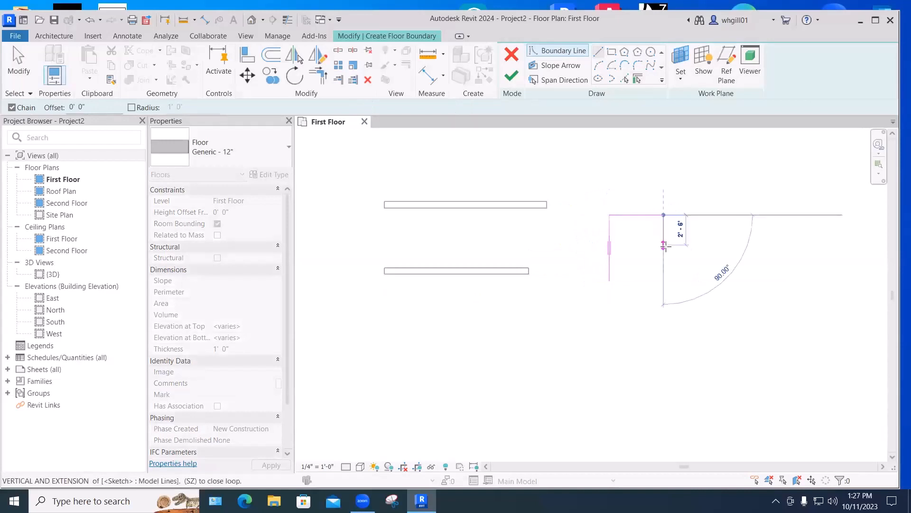
pyautogui.click(706, 288)
pyautogui.click(657, 322)
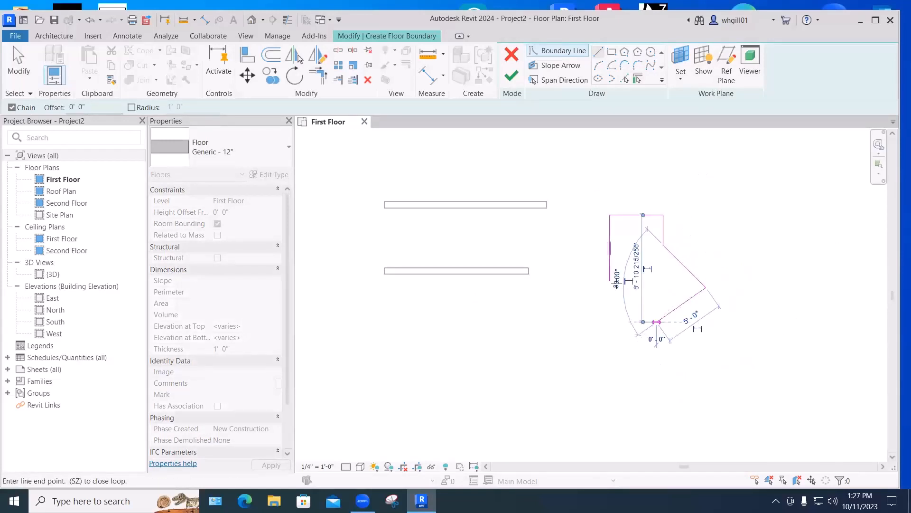
pyautogui.click(609, 280)
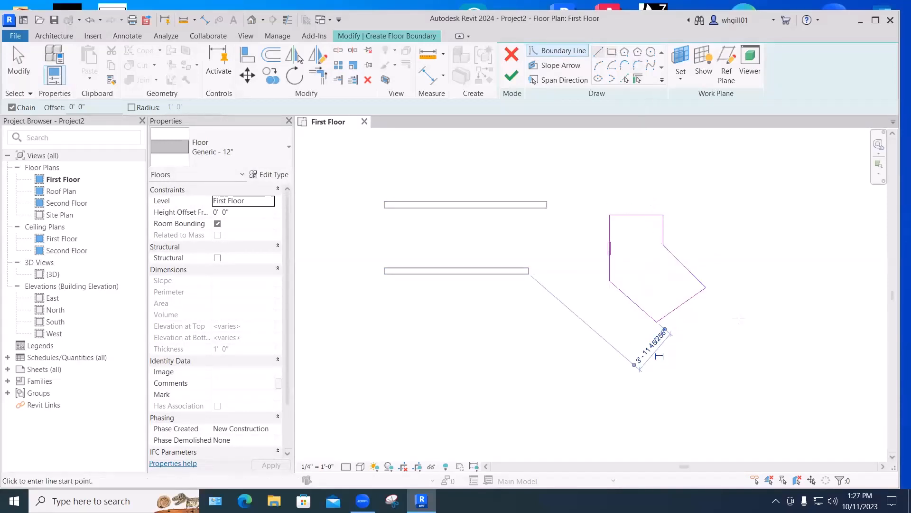
pyautogui.click(513, 77)
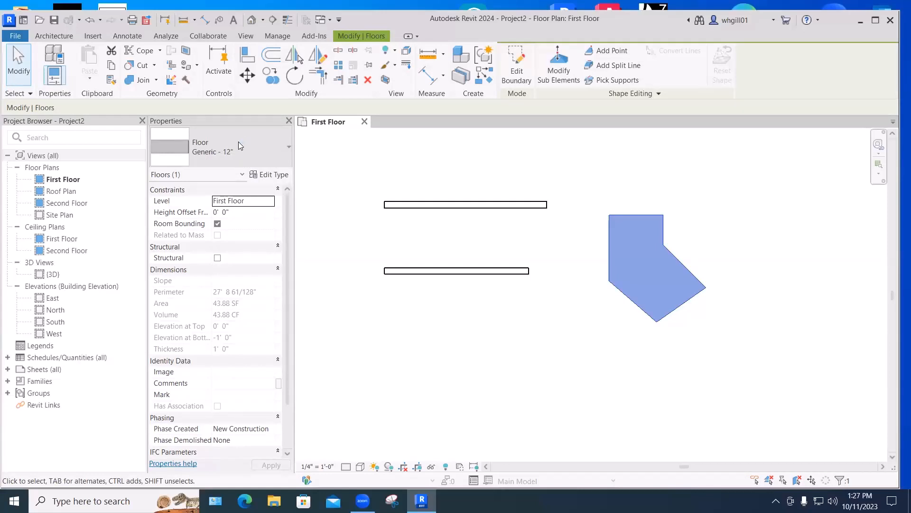
# - Set the First Floor plan's detail level to Medium, turn on thin lines, and inspect the upper partition wall's layers
pyautogui.click(404, 205)
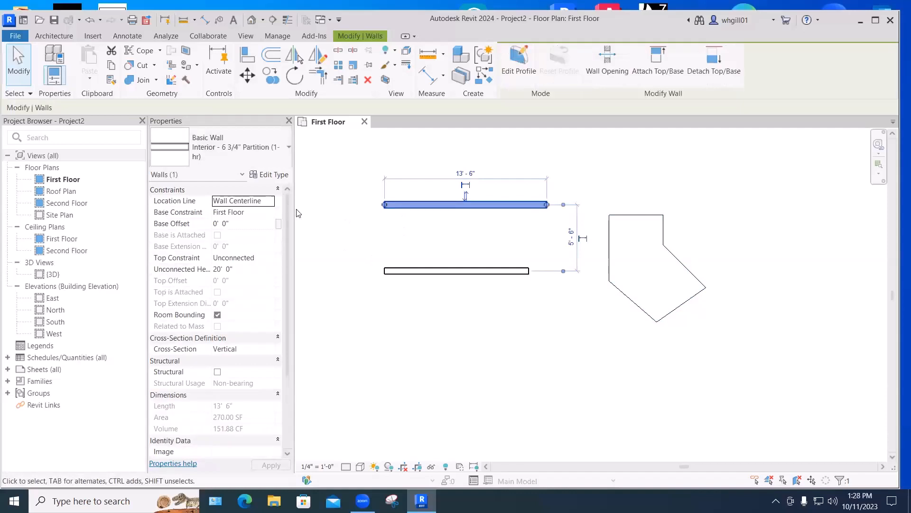
pyautogui.scroll(3, 407, 215)
pyautogui.click(362, 368)
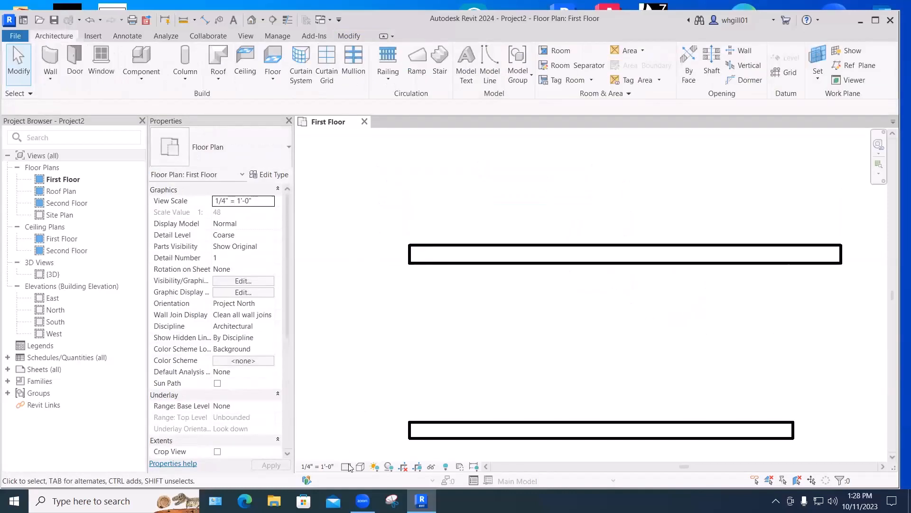
pyautogui.click(346, 466)
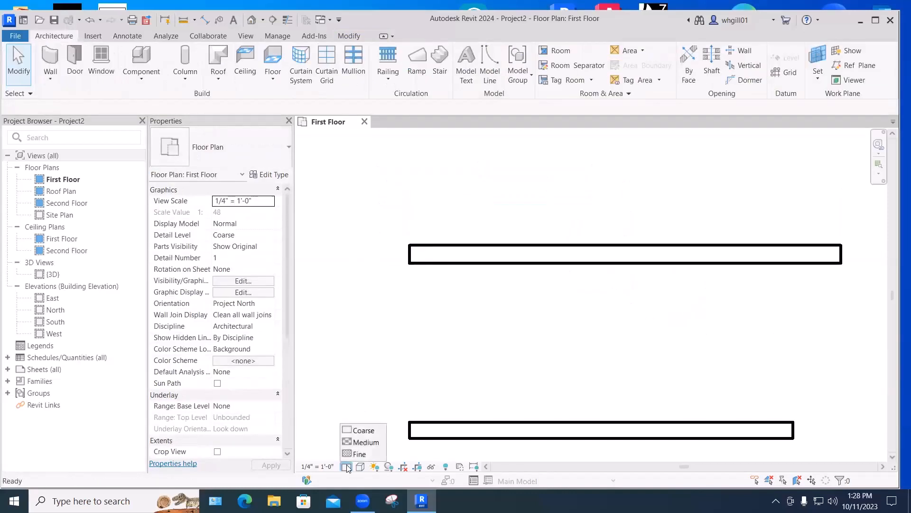
pyautogui.click(357, 442)
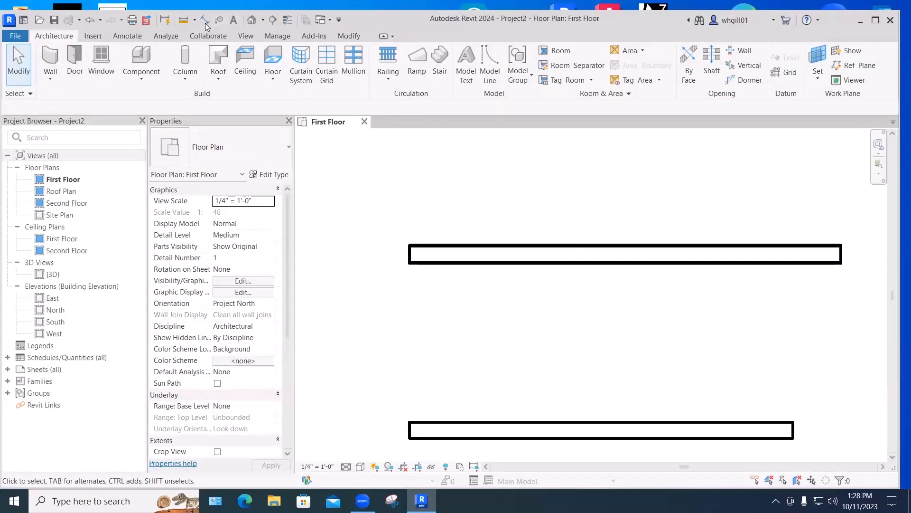
pyautogui.click(288, 20)
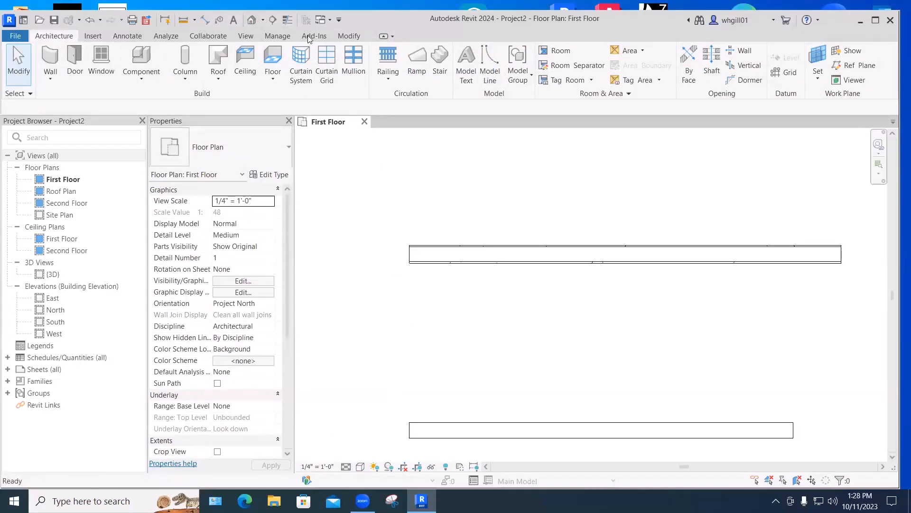
pyautogui.scroll(2, 425, 255)
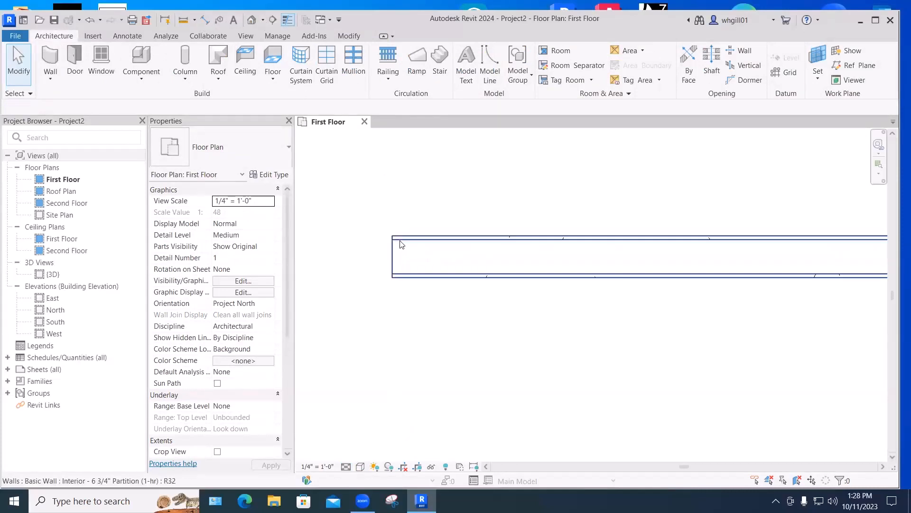
pyautogui.scroll(-3, 413, 255)
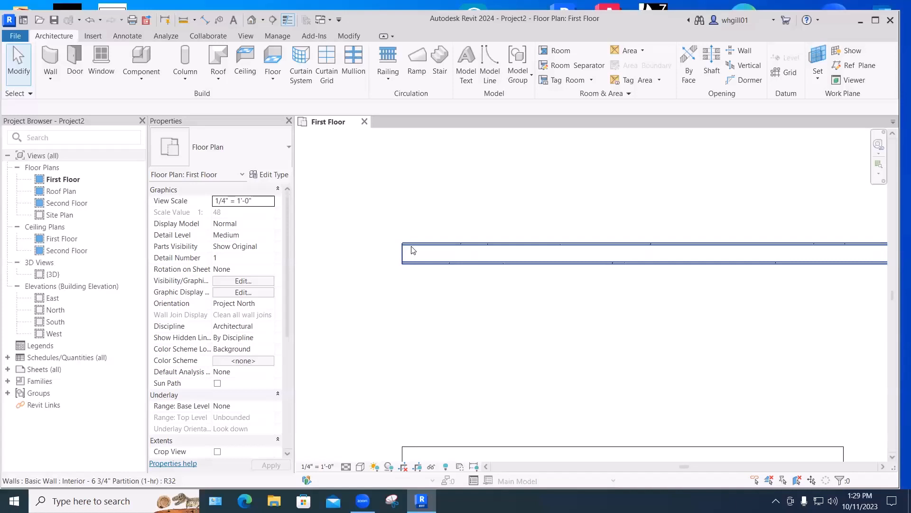
pyautogui.scroll(-3, 412, 250)
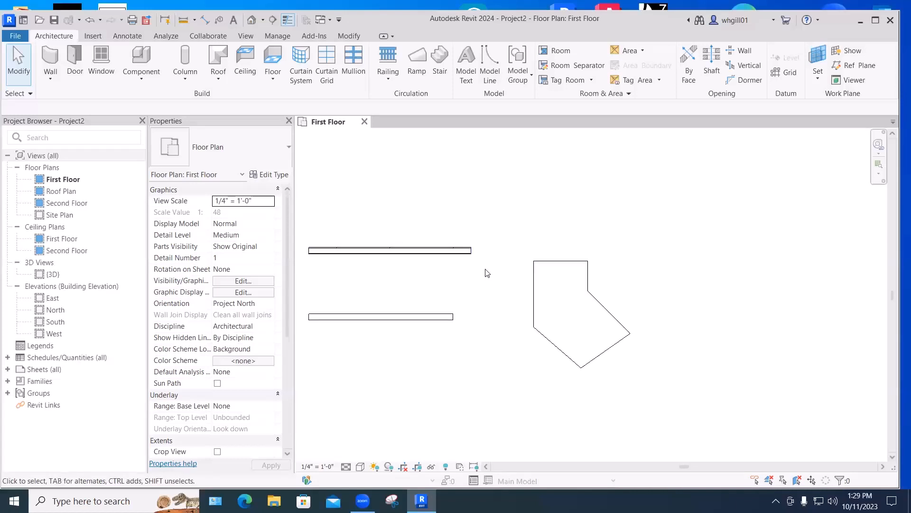
# - Change the six-sided floor's type to Wood Joist 10" - Wood Finish
pyautogui.click(534, 276)
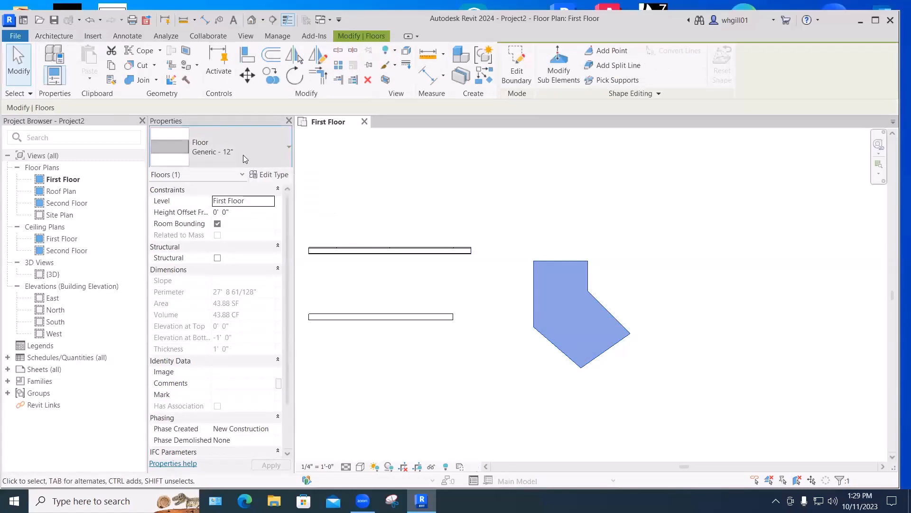
pyautogui.click(243, 155)
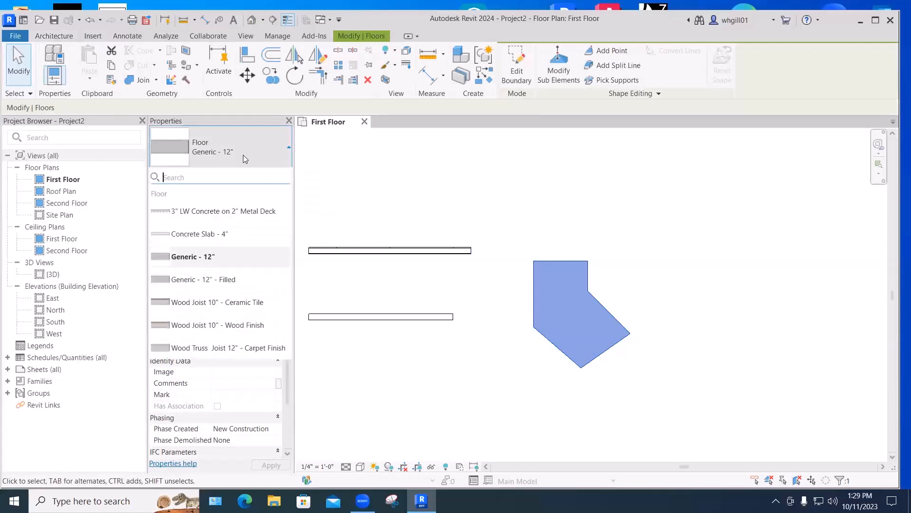
pyautogui.click(232, 325)
pyautogui.click(713, 350)
pyautogui.moveTo(713, 350)
pyautogui.mouseDown(button='middle')
pyautogui.moveTo(687, 328)
pyautogui.moveTo(725, 325)
pyautogui.mouseUp(button='middle')
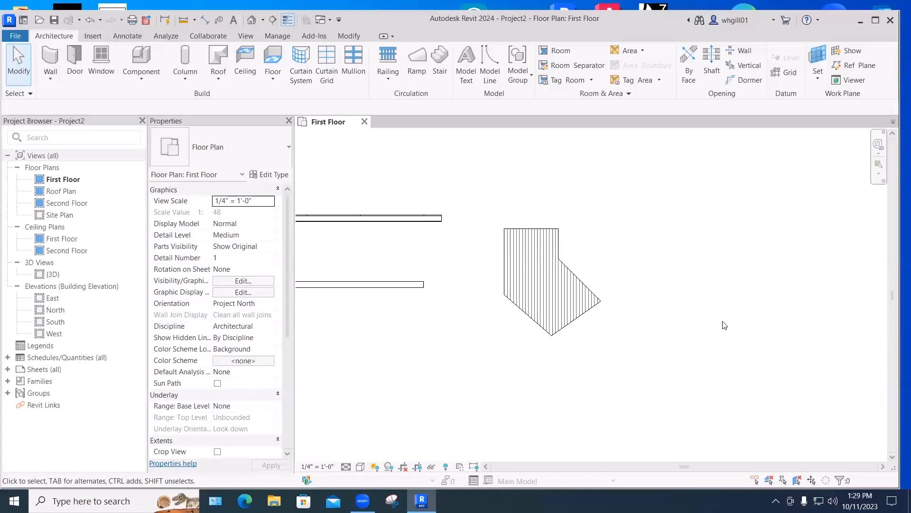
# - Place a Sliding-Closet 72" x 84" door in the left half of the upper partition wall
pyautogui.moveTo(485, 275); pyautogui.dragTo(588, 323, button='middle')
pyautogui.scroll(2, 422, 288)
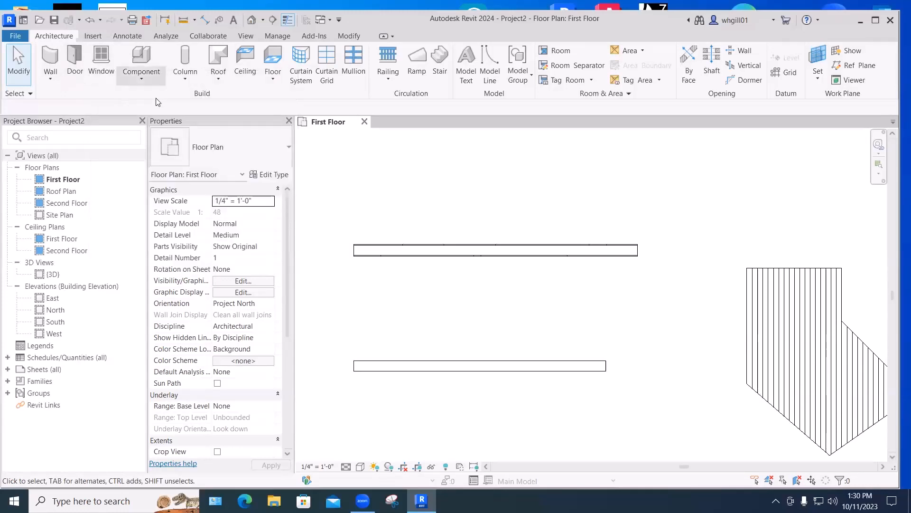
pyautogui.click(75, 66)
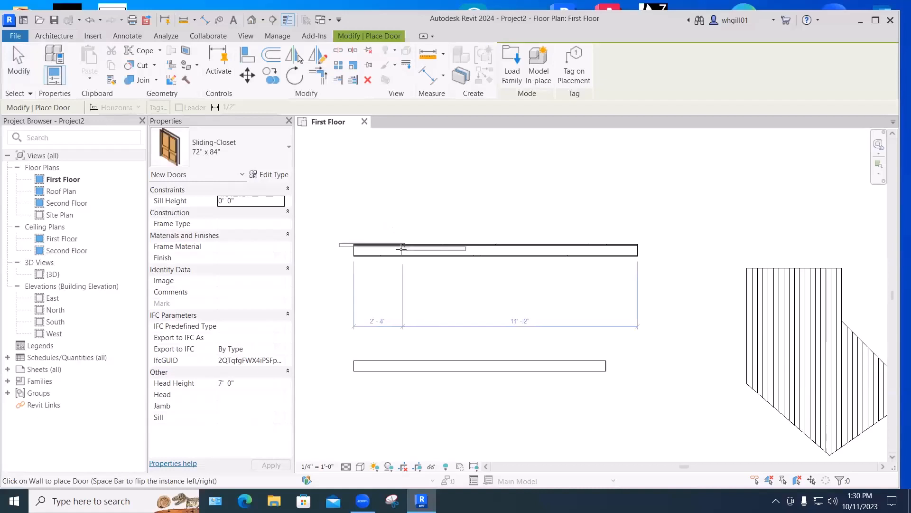
pyautogui.click(443, 246)
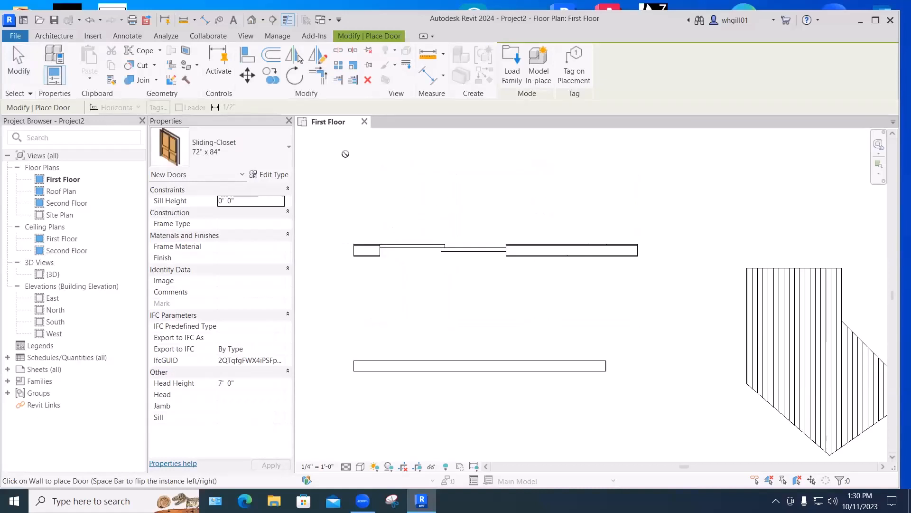
# - Place a Fixed with Trim 36" x 48" window in the upper wall, centred about 4'-2" from the wall's right end
pyautogui.click(57, 37)
pyautogui.click(101, 64)
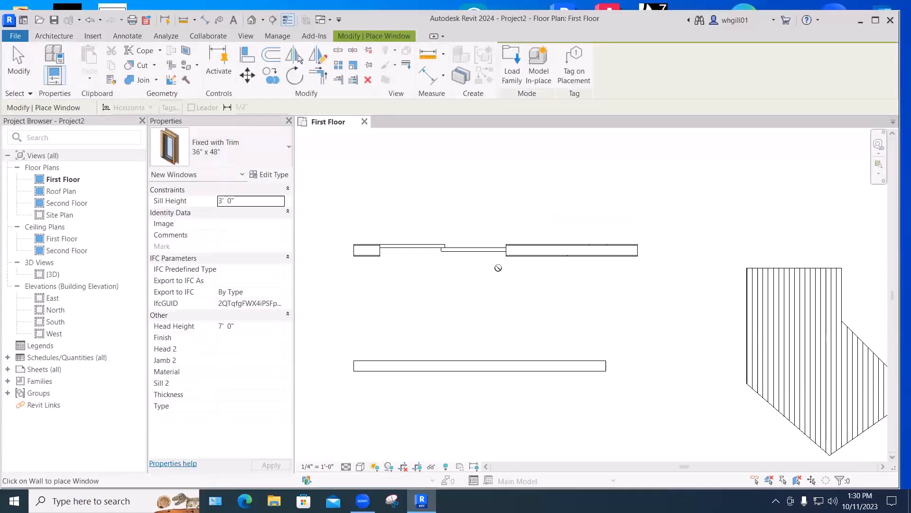
pyautogui.click(550, 247)
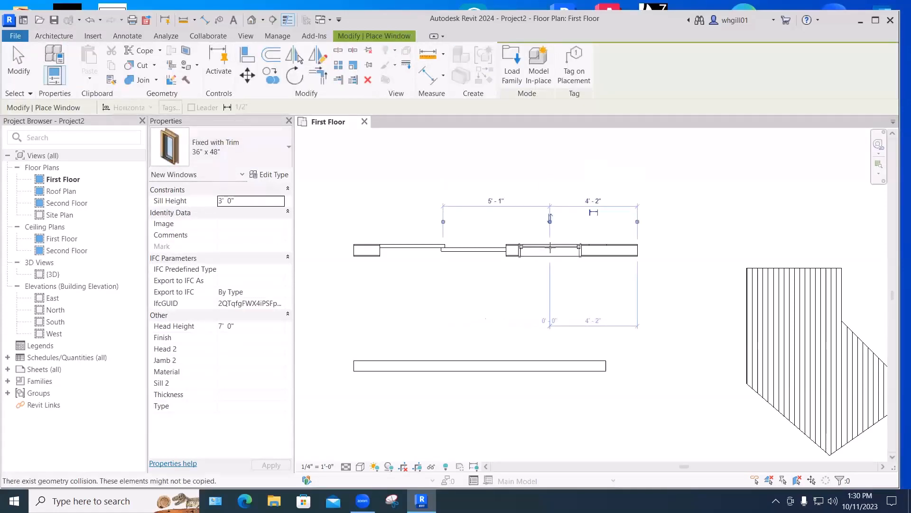
pyautogui.press('Escape')
pyautogui.press('Escape')
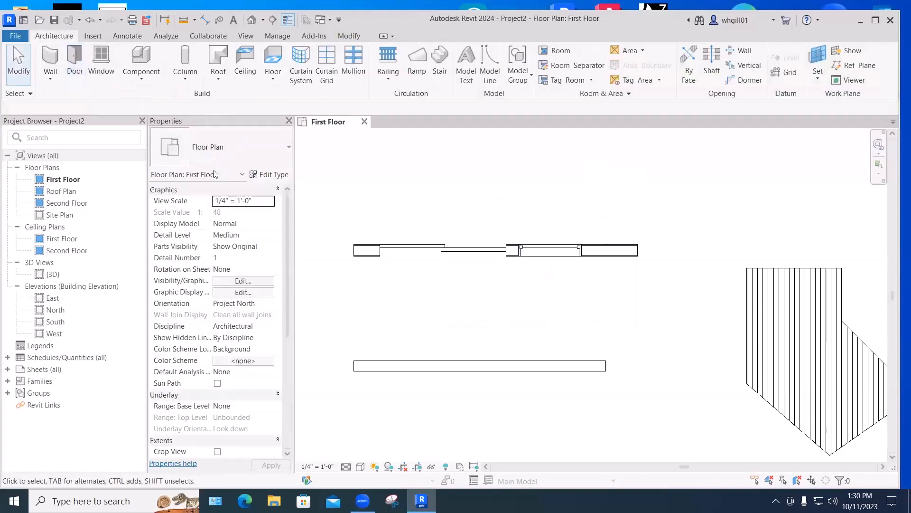
# - Place a 33" Base Cabinet-Double Door & 2 Drawer against the lower wall's underside, its right edge about 8'-3" from the wall's right end
pyautogui.click(141, 79)
pyautogui.click(154, 101)
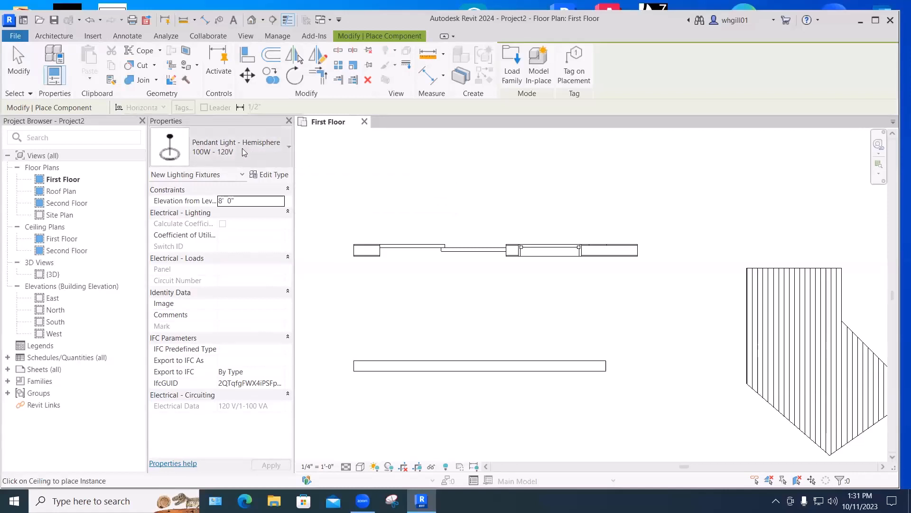
pyautogui.click(217, 151)
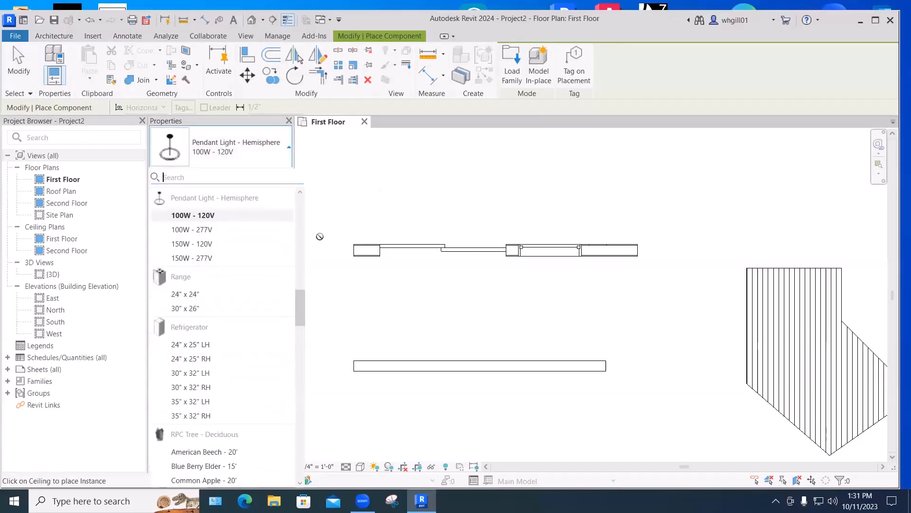
pyautogui.moveTo(301, 295); pyautogui.dragTo(306, 200)
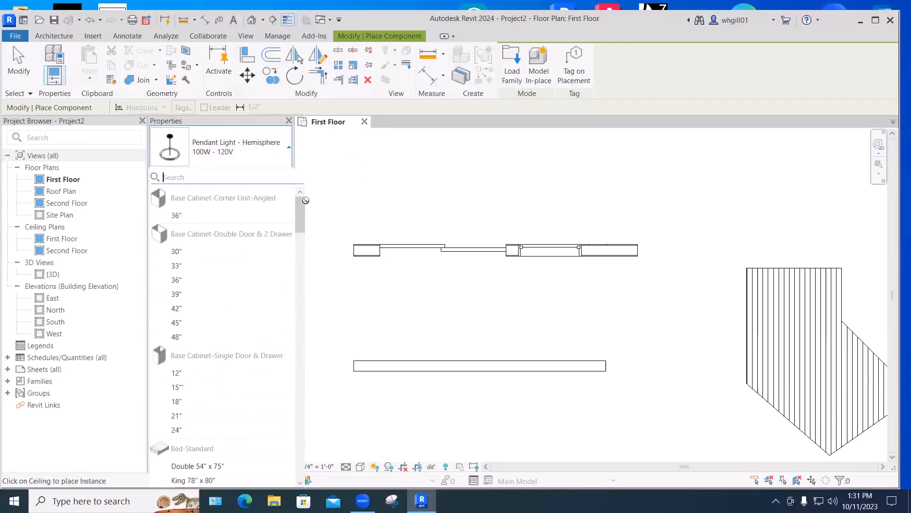
pyautogui.moveTo(201, 236)
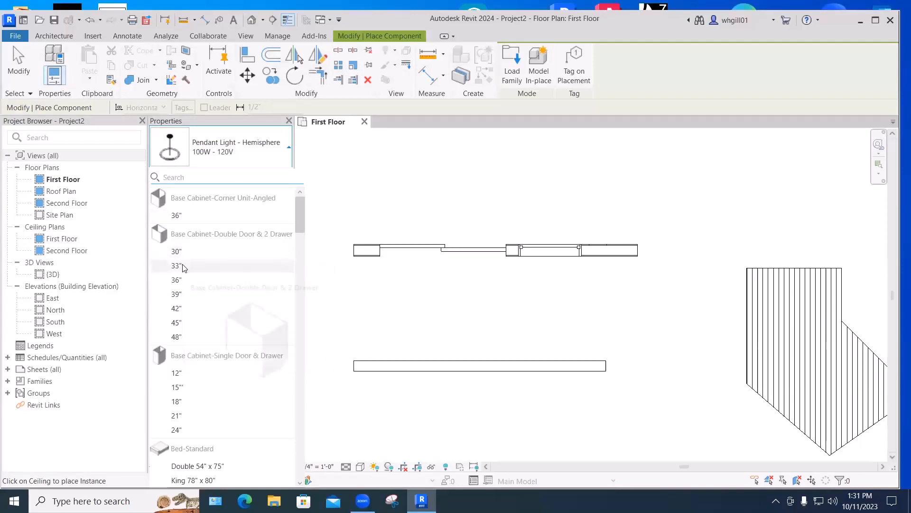
pyautogui.moveTo(184, 267)
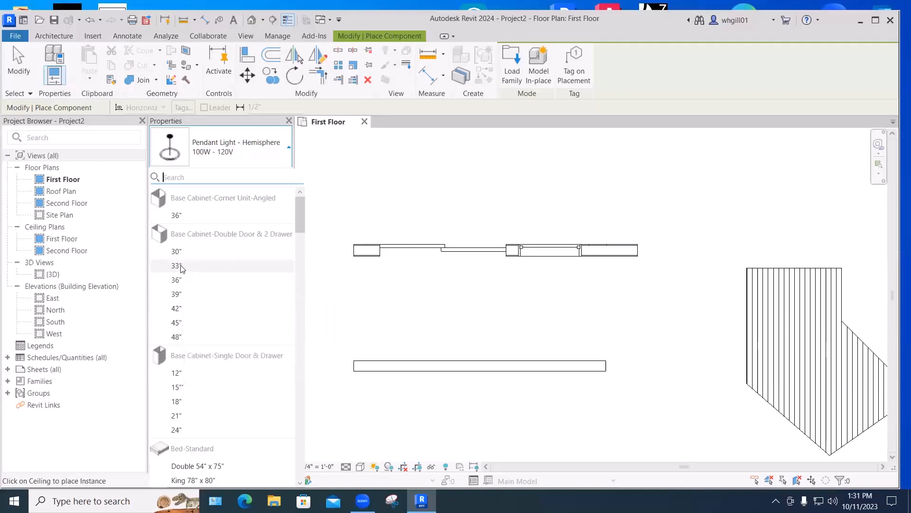
pyautogui.click(176, 266)
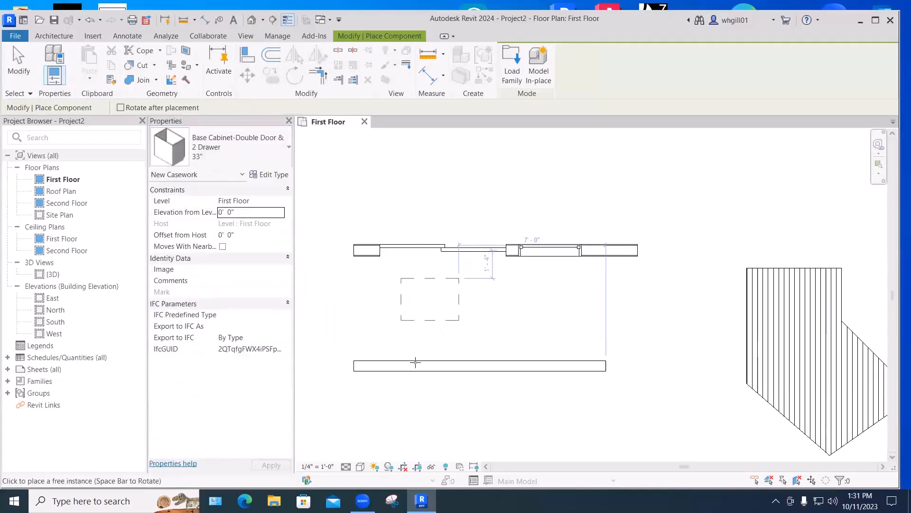
pyautogui.click(404, 371)
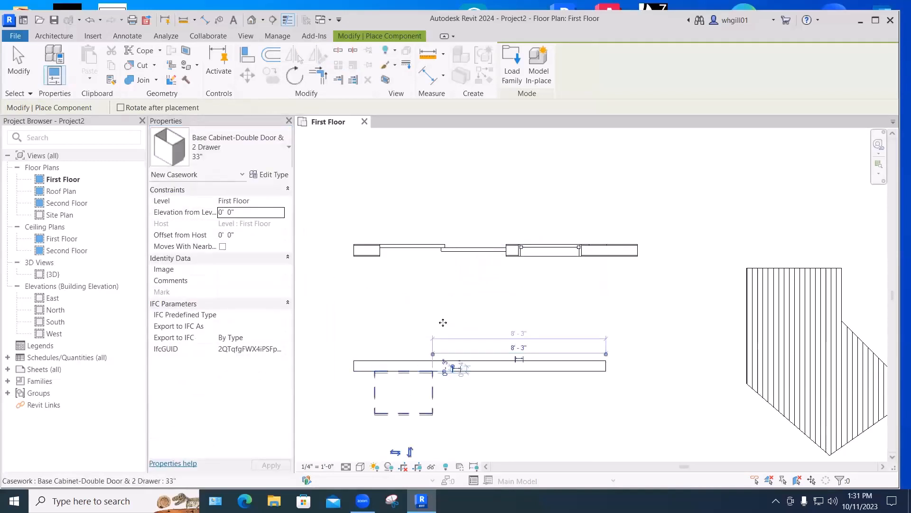
pyautogui.press('Escape')
pyautogui.press('Escape')
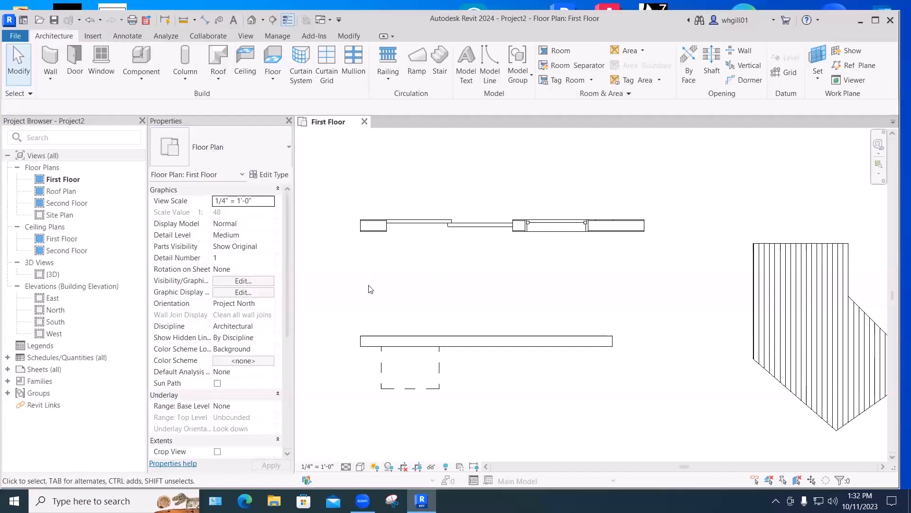
# - Open the {3D} view and look closely at the base cabinet, walls and window
pyautogui.click(52, 275)
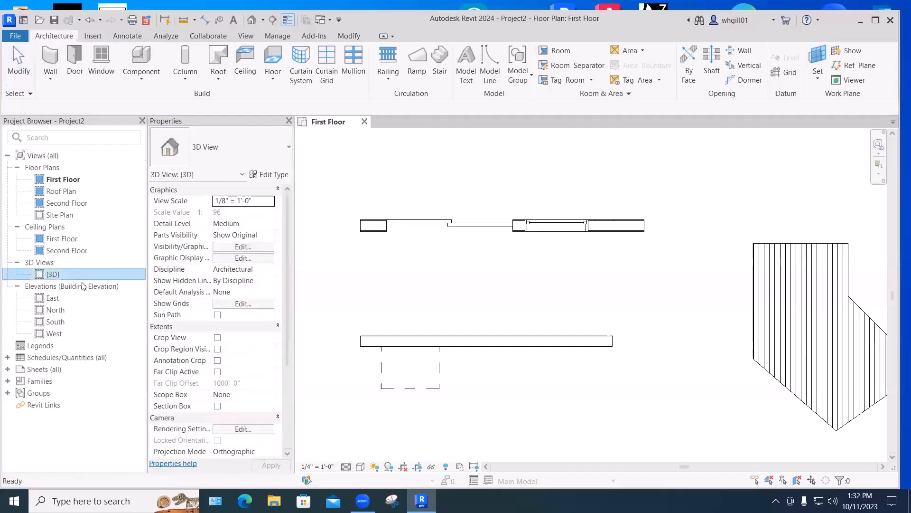
pyautogui.doubleClick(54, 275)
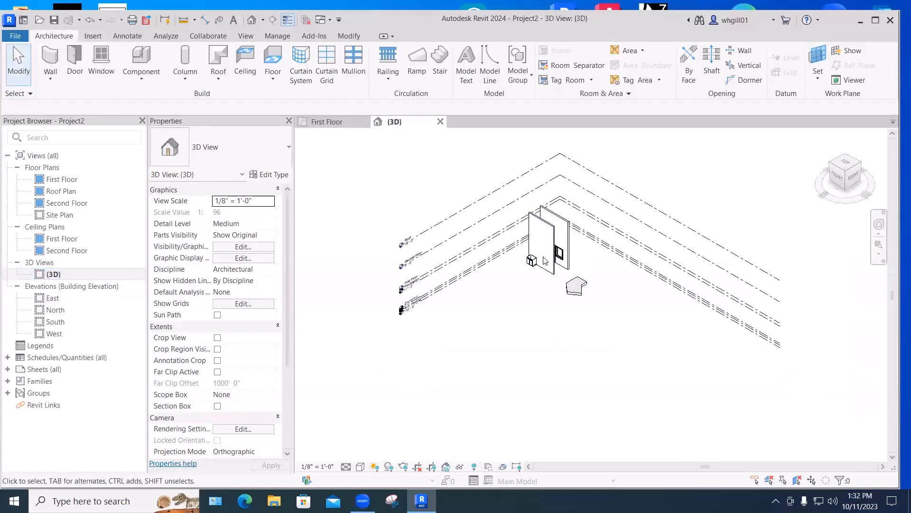
pyautogui.scroll(4, 517, 291)
pyautogui.scroll(1, 516, 289)
pyautogui.scroll(2, 508, 332)
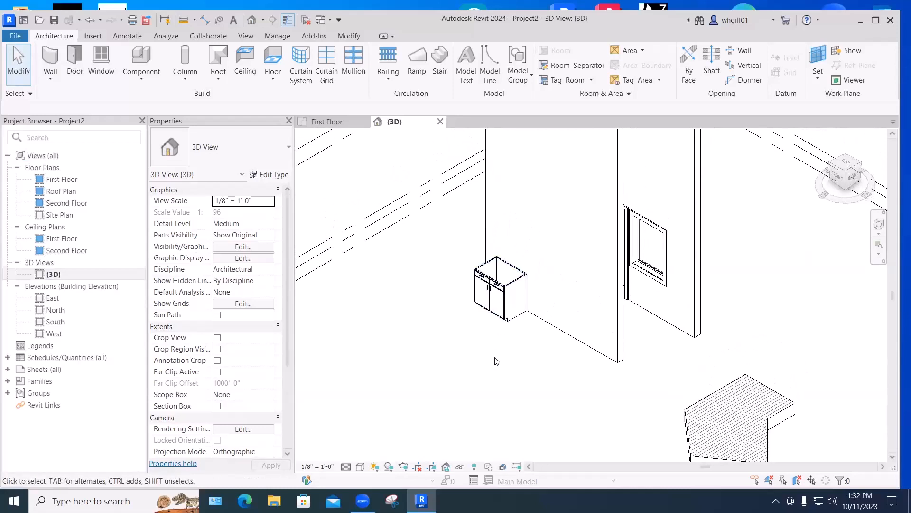
# - Try changing the base cabinet's type to Vanity Counter Top w Round Sink Hole, 24" Depth, and undo the change
pyautogui.click(504, 317)
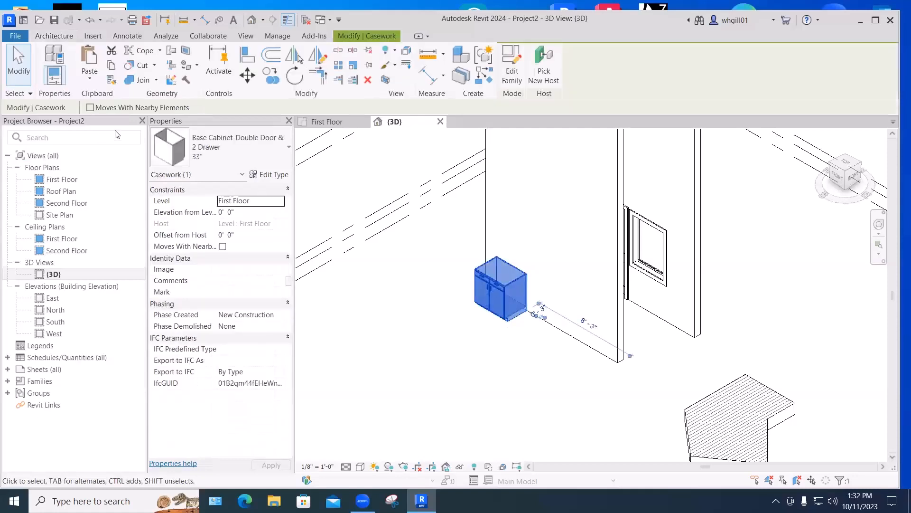
pyautogui.click(203, 152)
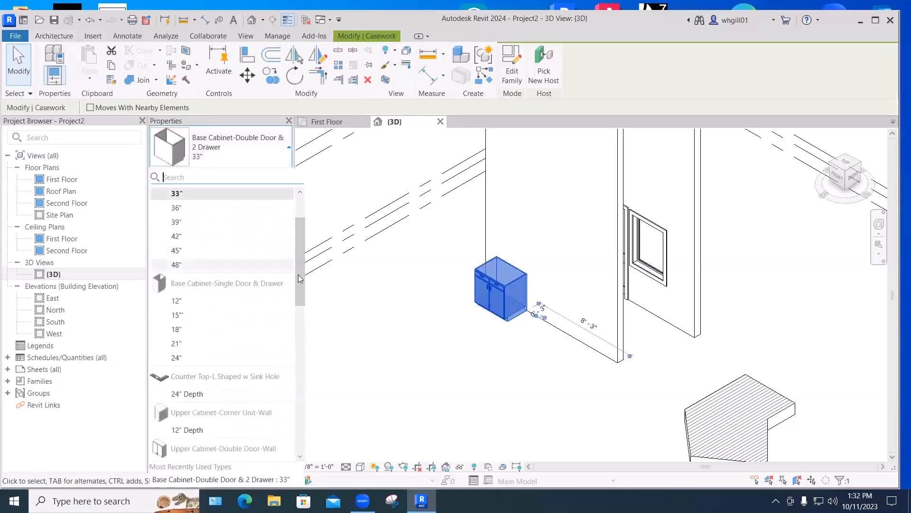
pyautogui.moveTo(296, 283); pyautogui.dragTo(301, 443)
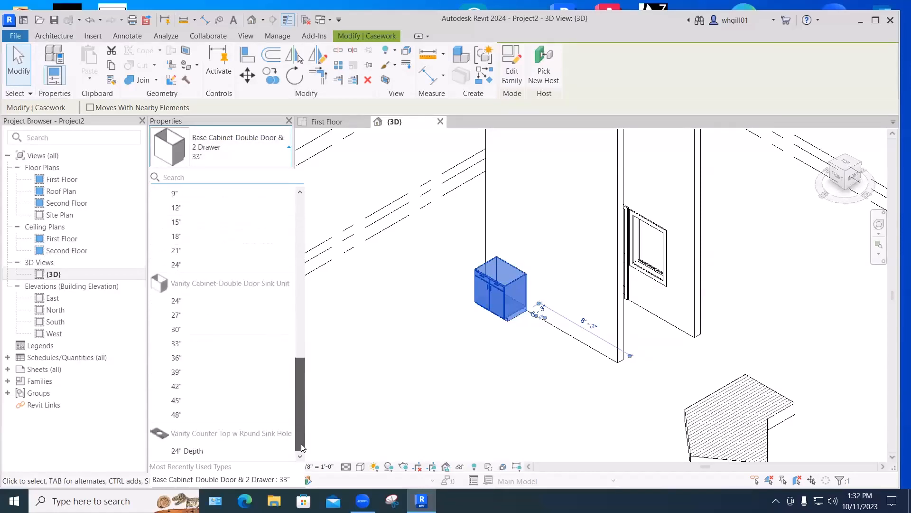
pyautogui.click(188, 450)
pyautogui.click(489, 361)
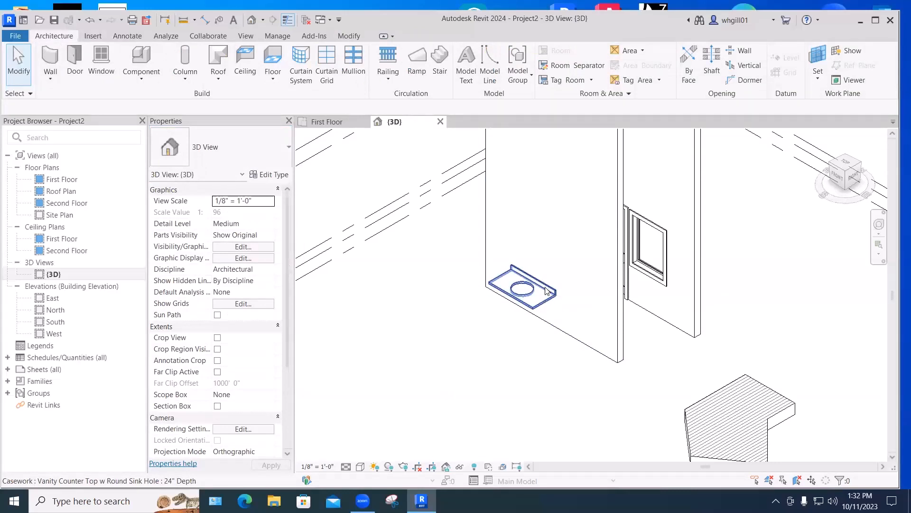
pyautogui.scroll(-1, 456, 314)
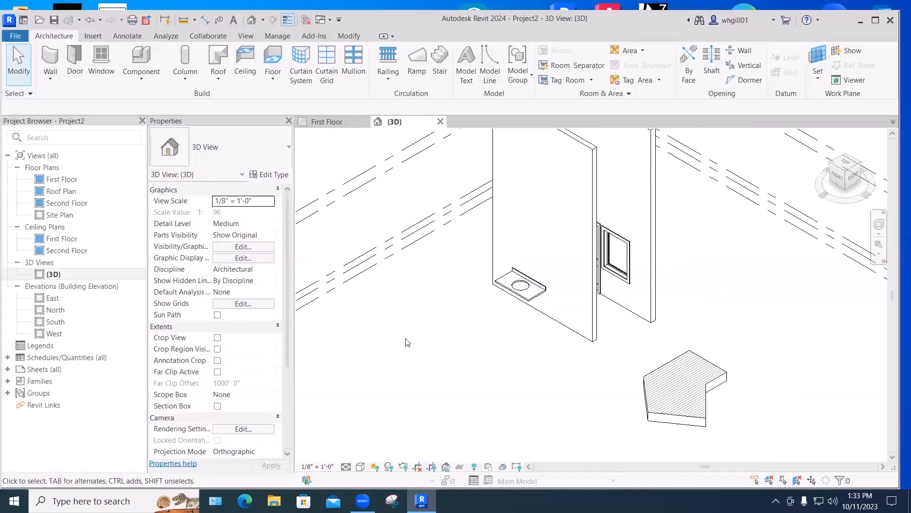
pyautogui.hotkey('ctrl', 'z')
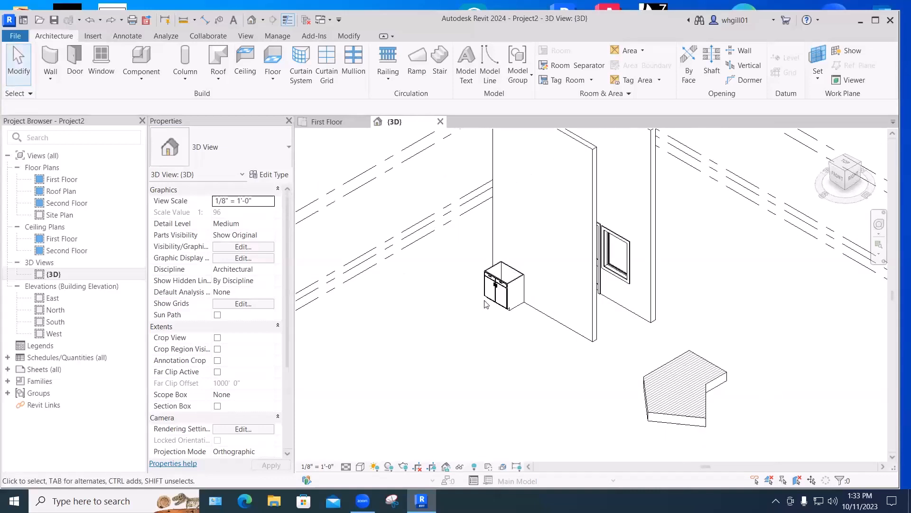
# - Change the base cabinet in the 3D view to the 48" type of Base Cabinet-Double Door & 2 Drawer
pyautogui.click(485, 301)
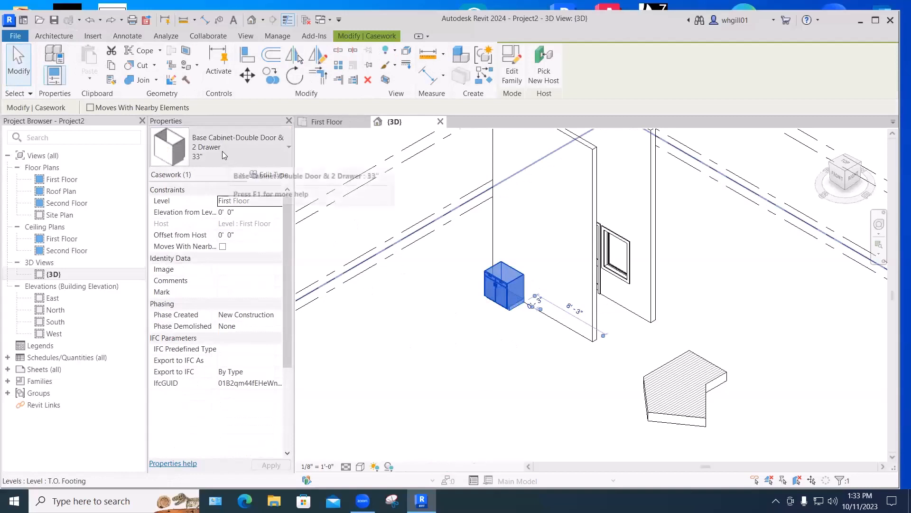
pyautogui.click(223, 149)
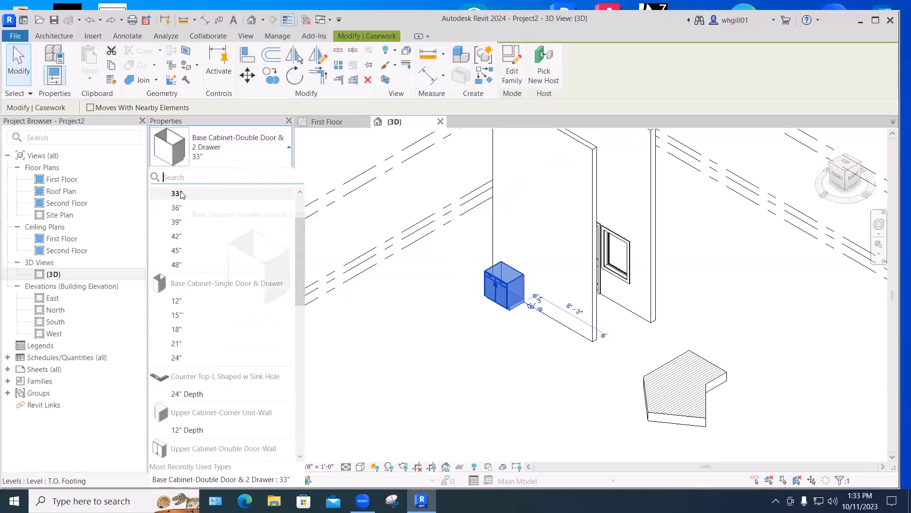
pyautogui.scroll(1, 300, 261)
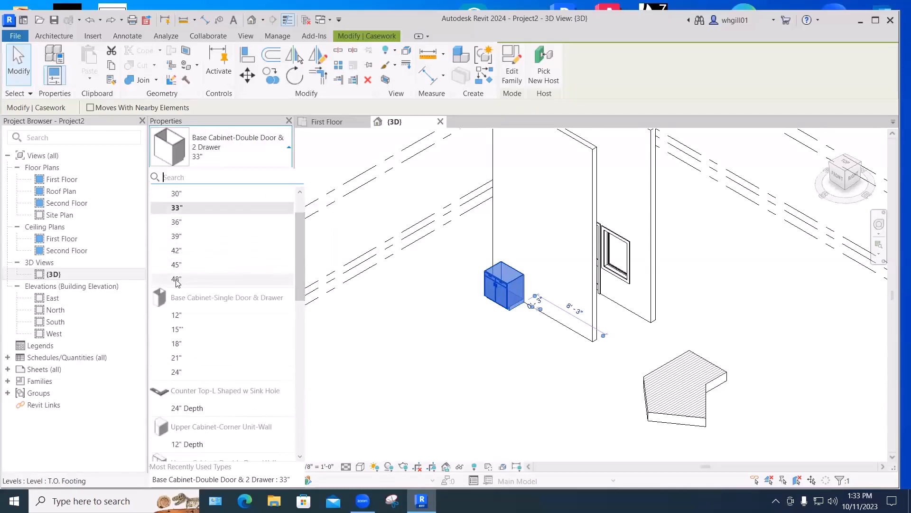
pyautogui.click(177, 280)
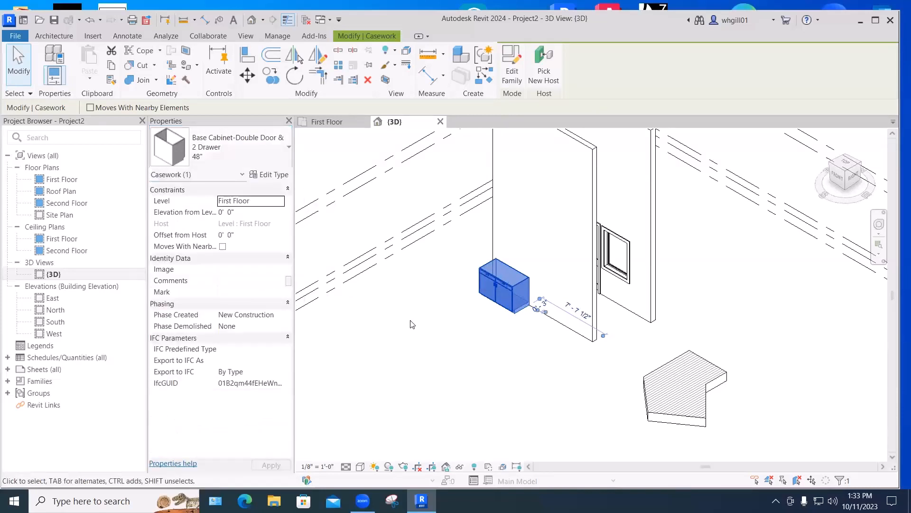
pyautogui.click(412, 323)
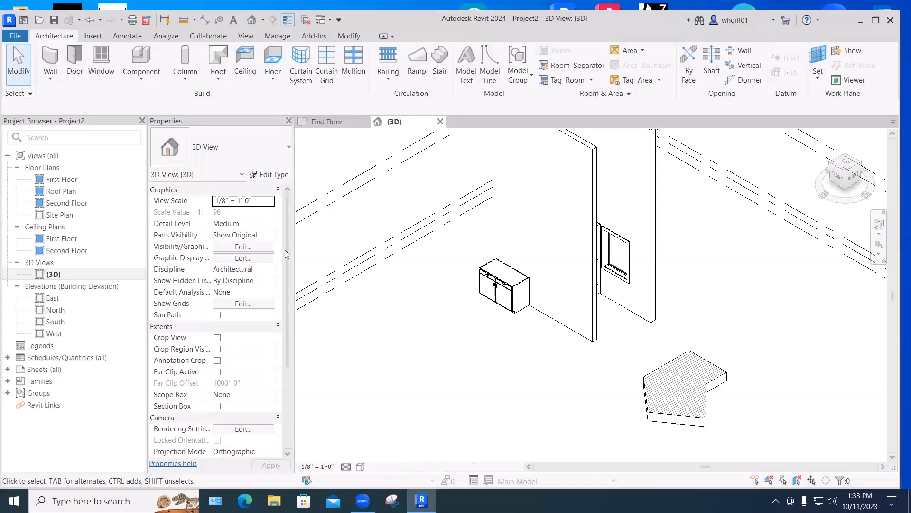
pyautogui.scroll(-5, 285, 247)
pyautogui.scroll(5, 286, 217)
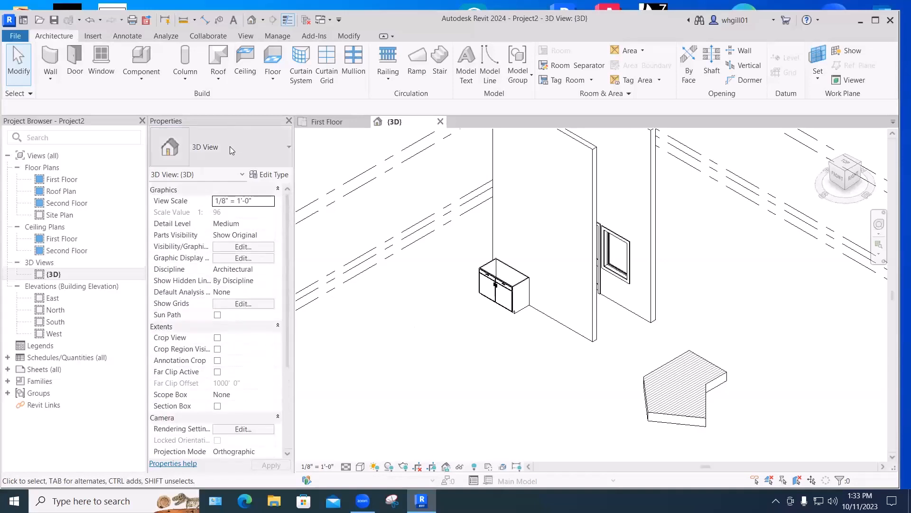
# - Find the Chair-Breuer component by searching for "chair" and place one on the First Floor level in front of the base cabinet
pyautogui.click(145, 76)
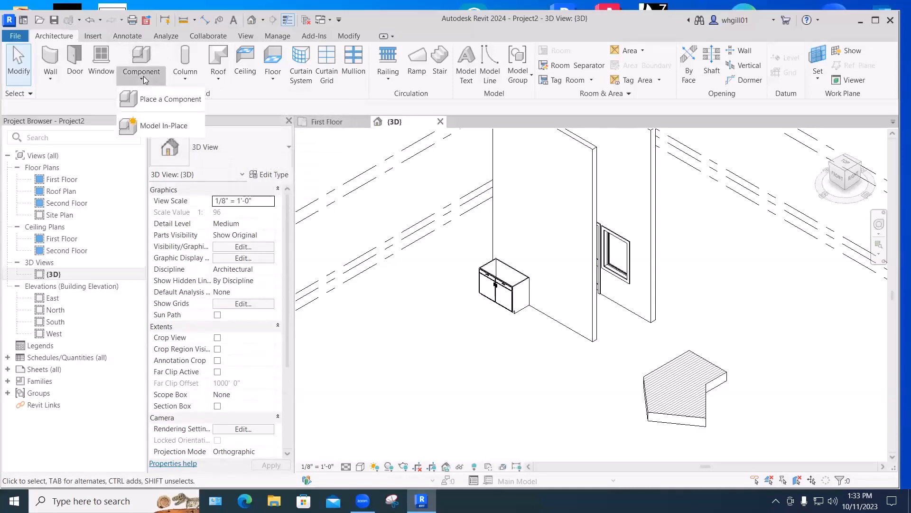
pyautogui.click(153, 100)
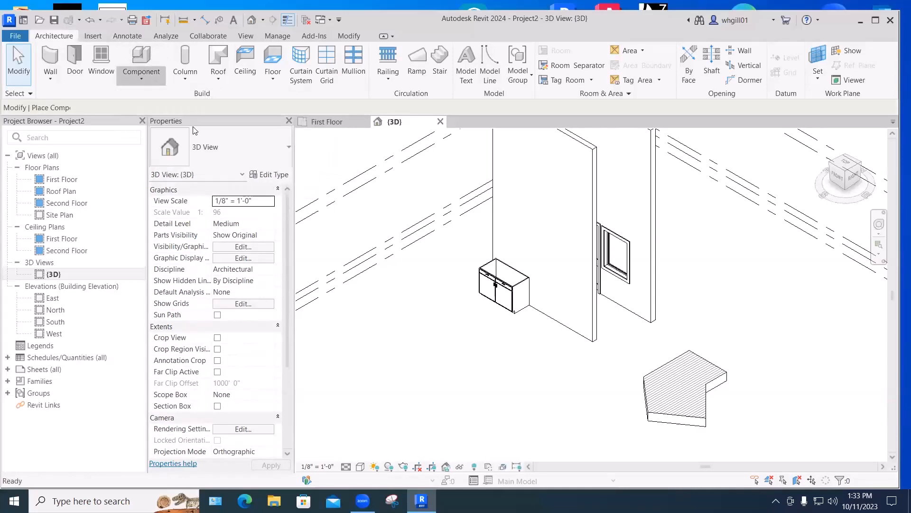
pyautogui.click(238, 150)
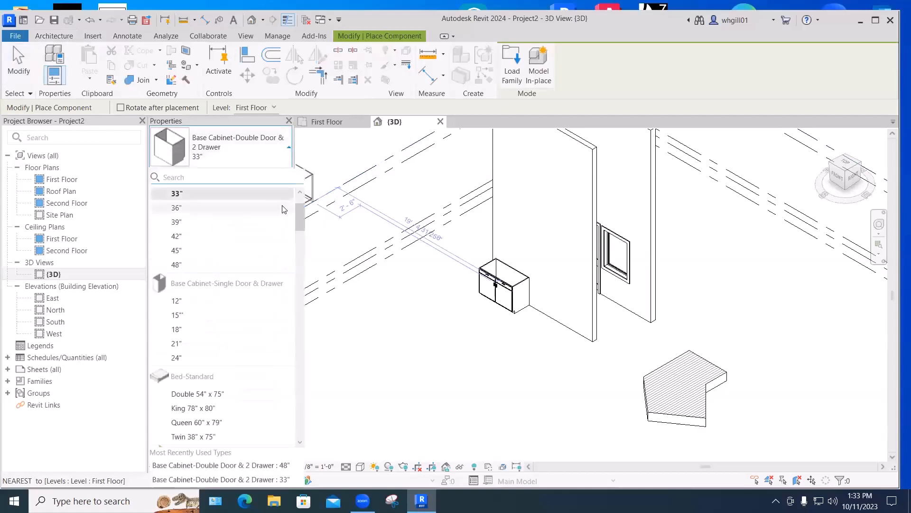
pyautogui.scroll(2, 300, 205)
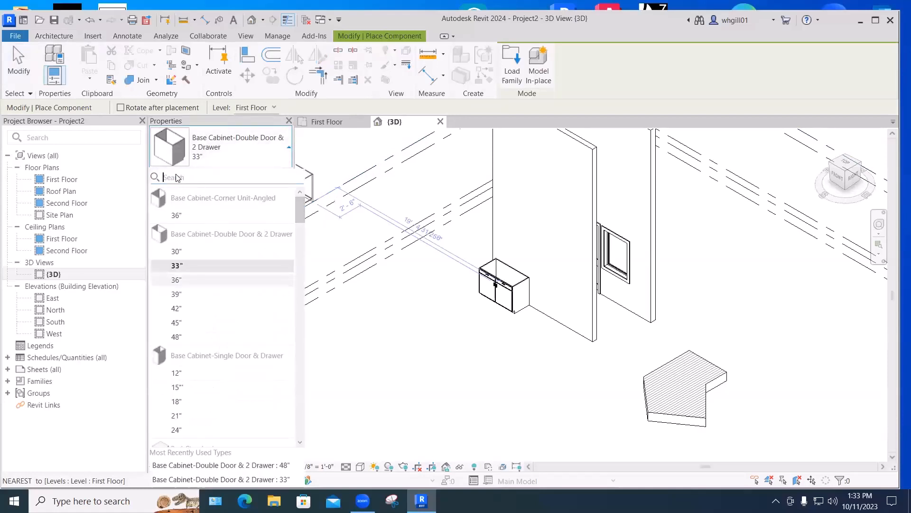
pyautogui.write('cahir')
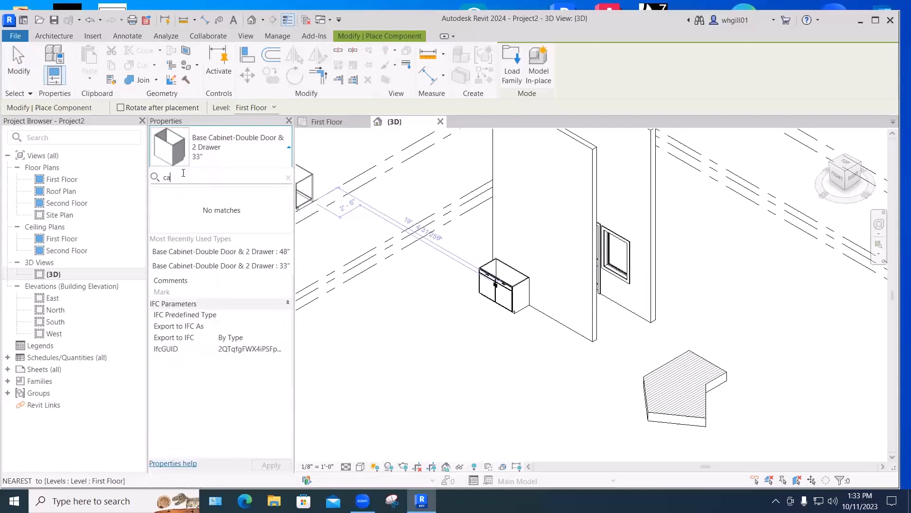
pyautogui.press('BackSpace')
pyautogui.write('hair')
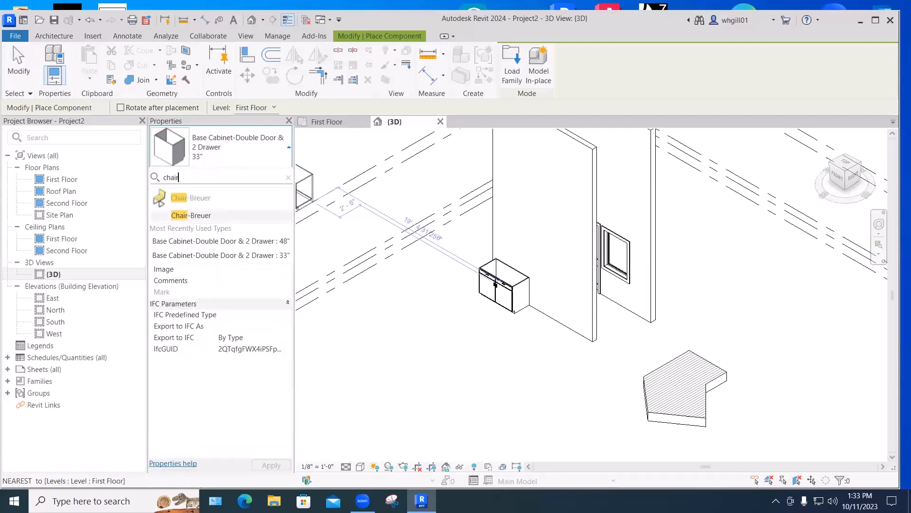
pyautogui.moveTo(197, 217)
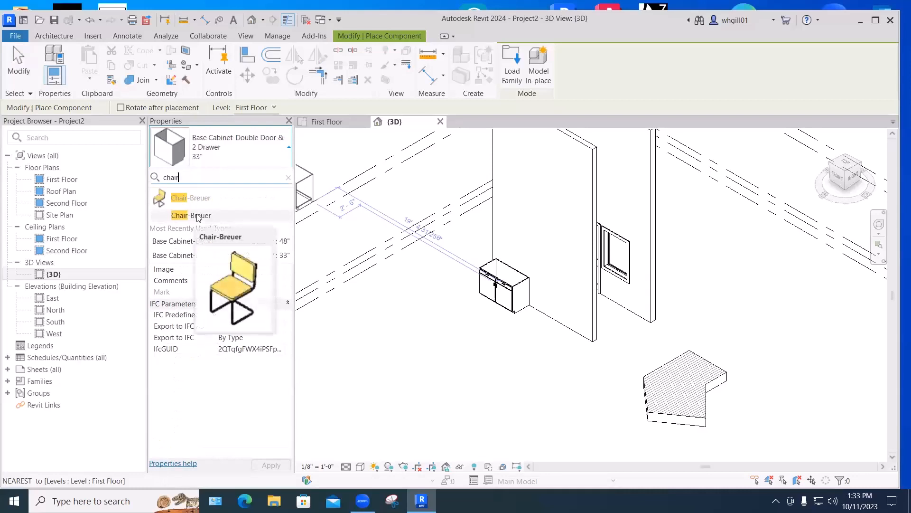
pyautogui.click(199, 216)
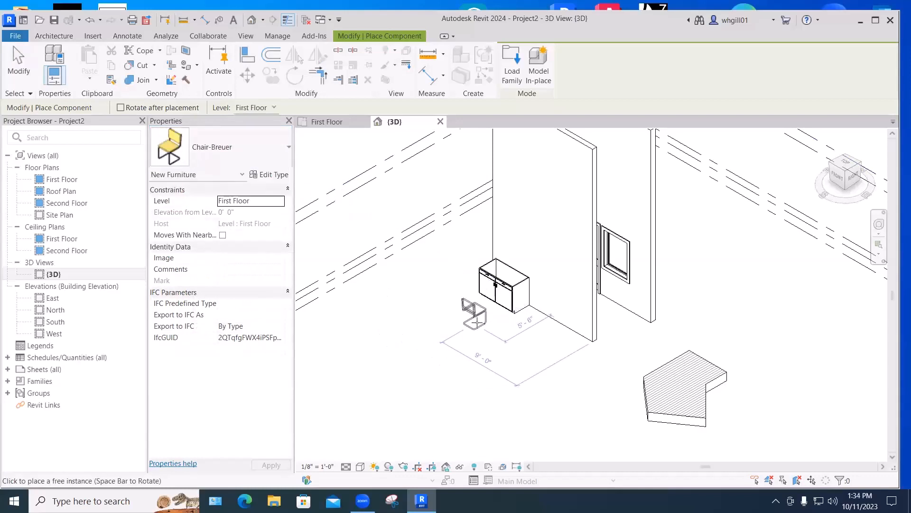
pyautogui.click(465, 325)
pyautogui.press('Escape')
pyautogui.press('Escape')
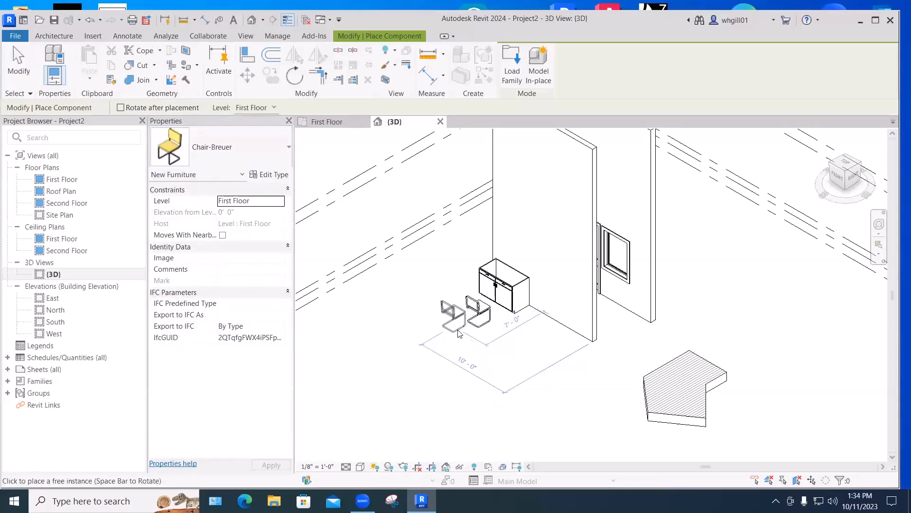
# - Start placing another component and open the US library's Furniture > Seating folder for loading a family
pyautogui.keyDown('shift'); pyautogui.moveTo(479, 362); pyautogui.dragTo(379, 347, button='middle'); pyautogui.keyUp('shift')
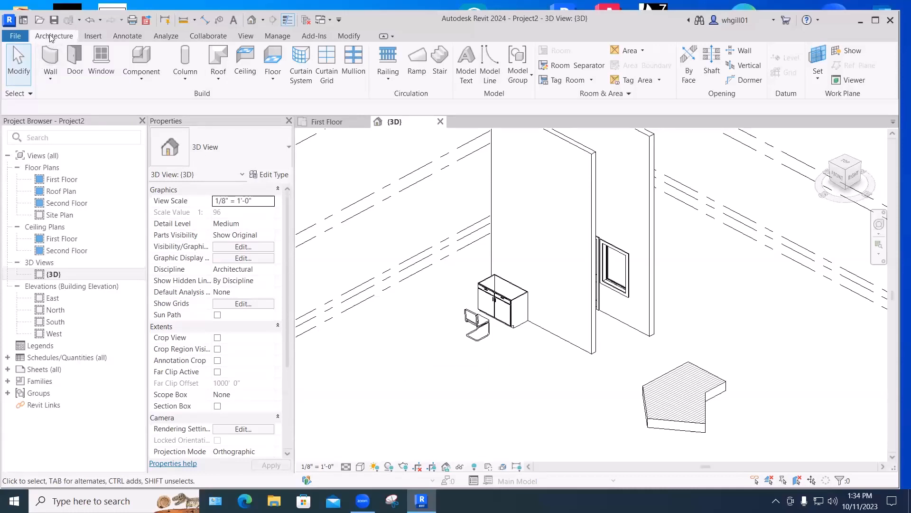
pyautogui.click(142, 78)
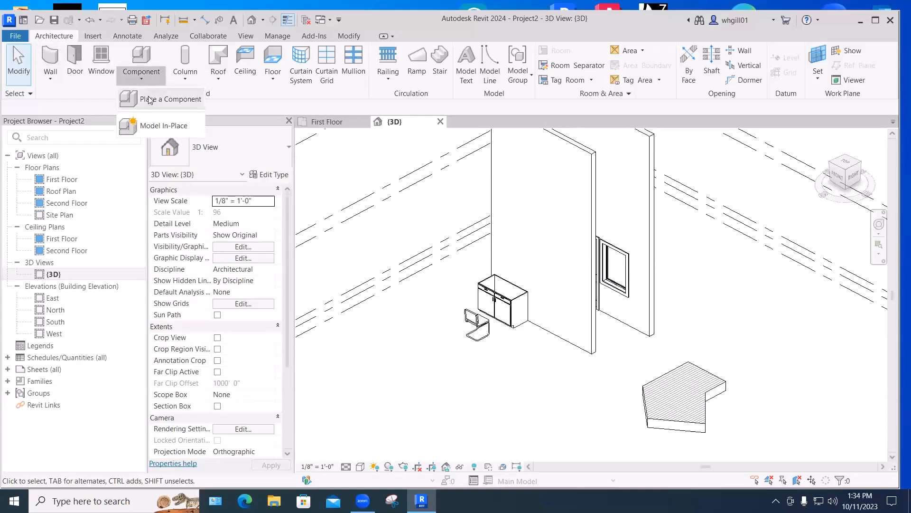
pyautogui.click(150, 101)
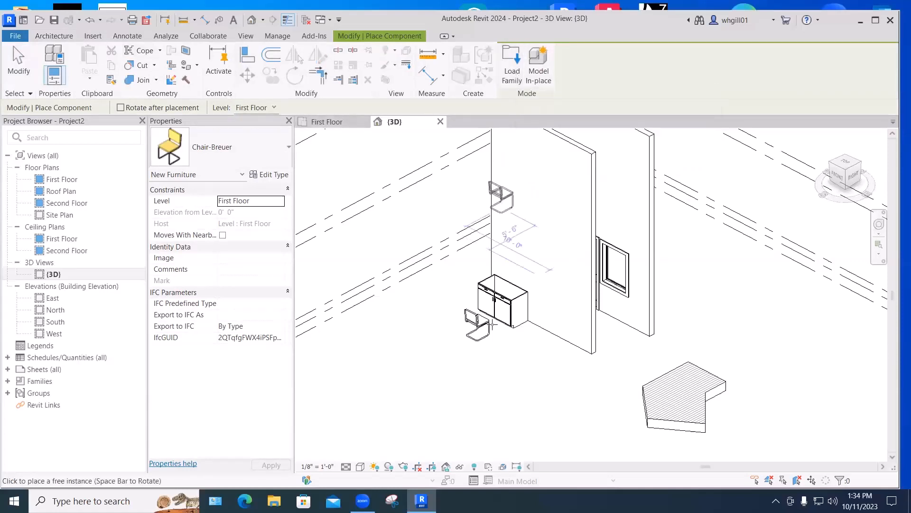
pyautogui.click(513, 70)
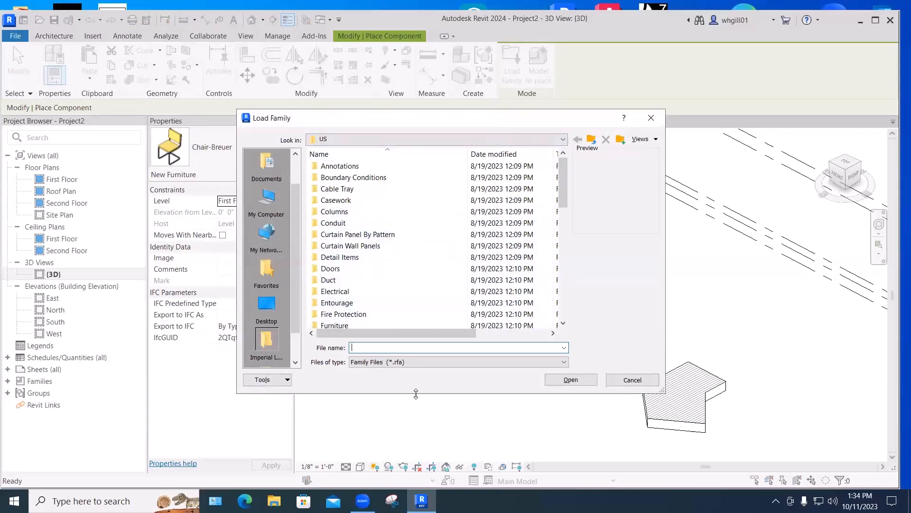
pyautogui.moveTo(416, 394); pyautogui.dragTo(416, 446)
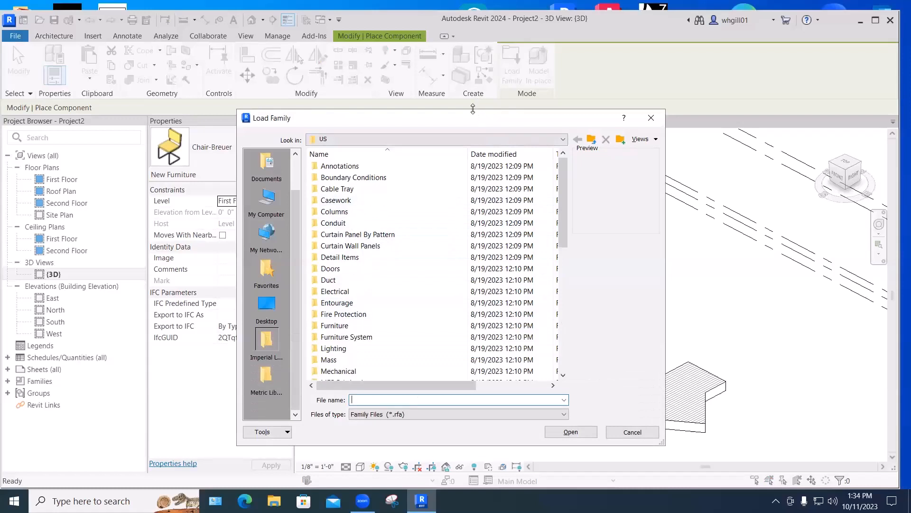
pyautogui.moveTo(473, 109); pyautogui.dragTo(473, 23)
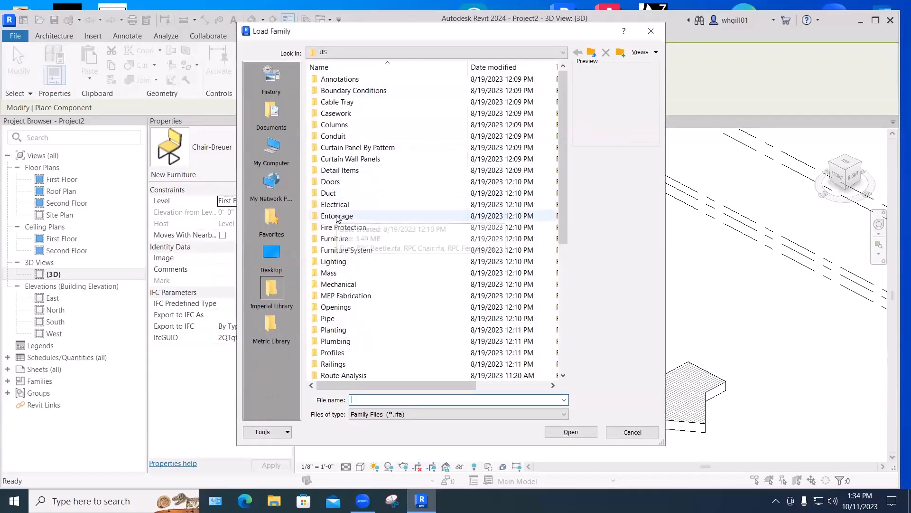
pyautogui.doubleClick(333, 239)
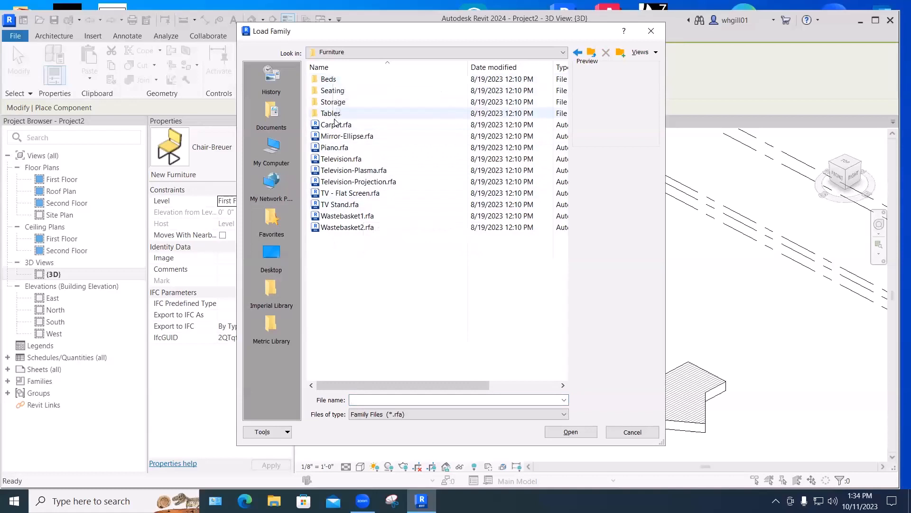
pyautogui.doubleClick(331, 91)
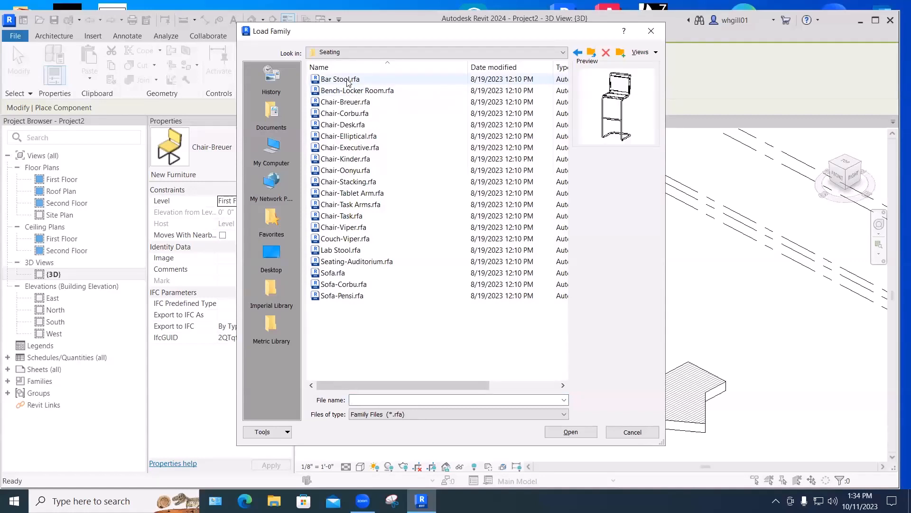
# - Compare the previews of the bench and chair families in the Seating folder and load Chair-Executive.rfa
pyautogui.click(350, 92)
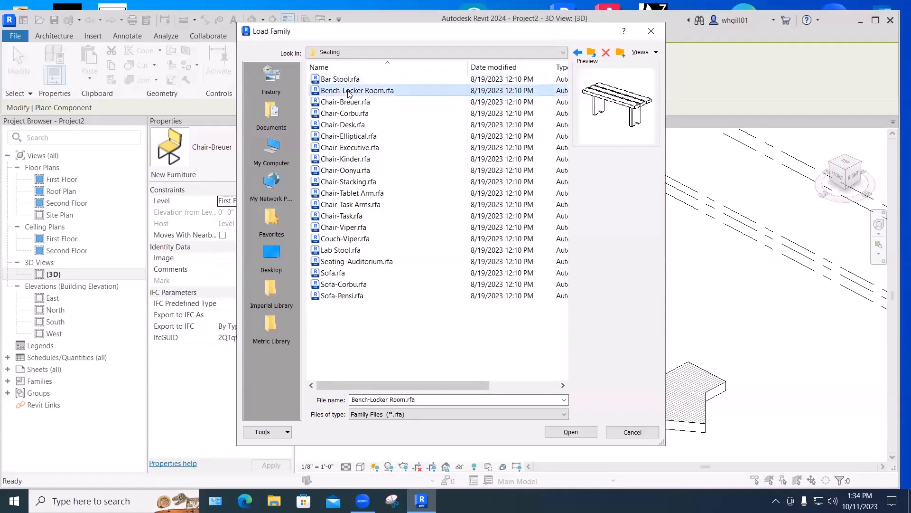
pyautogui.click(348, 103)
pyautogui.click(349, 114)
pyautogui.click(350, 136)
pyautogui.click(350, 149)
pyautogui.click(352, 159)
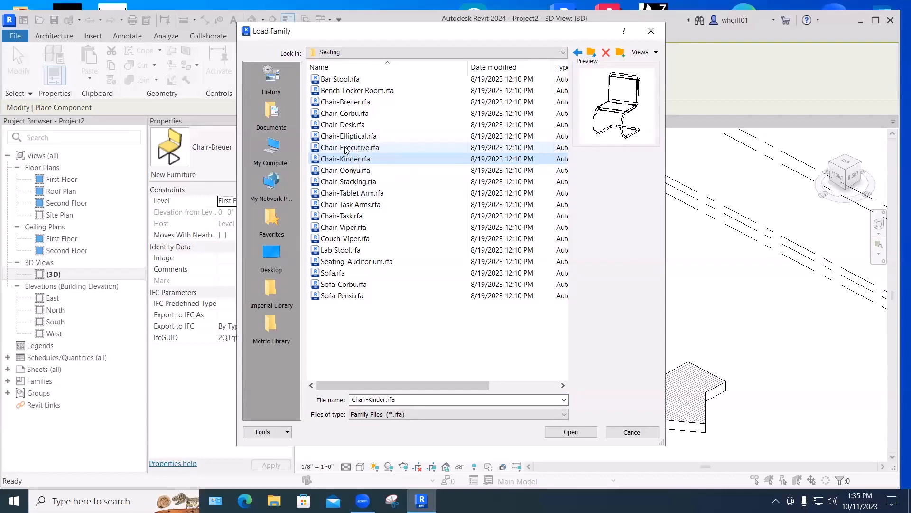
pyautogui.click(345, 148)
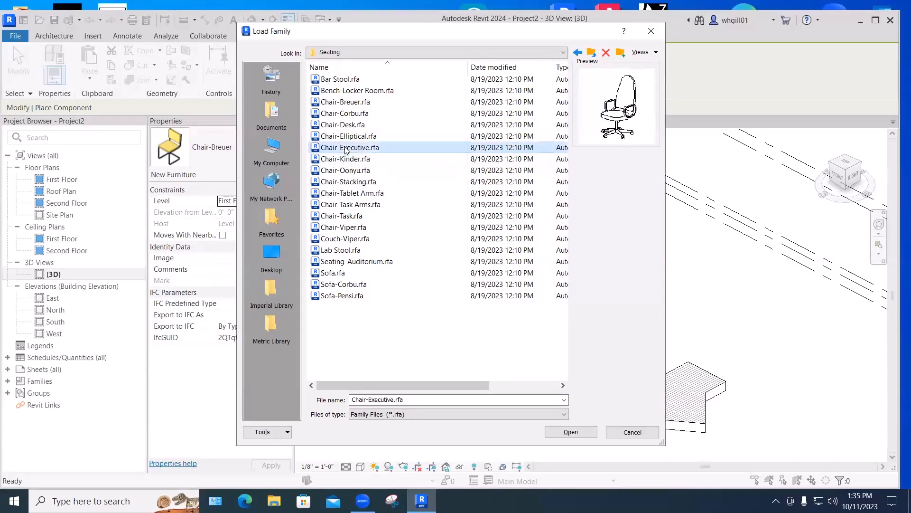
pyautogui.click(571, 432)
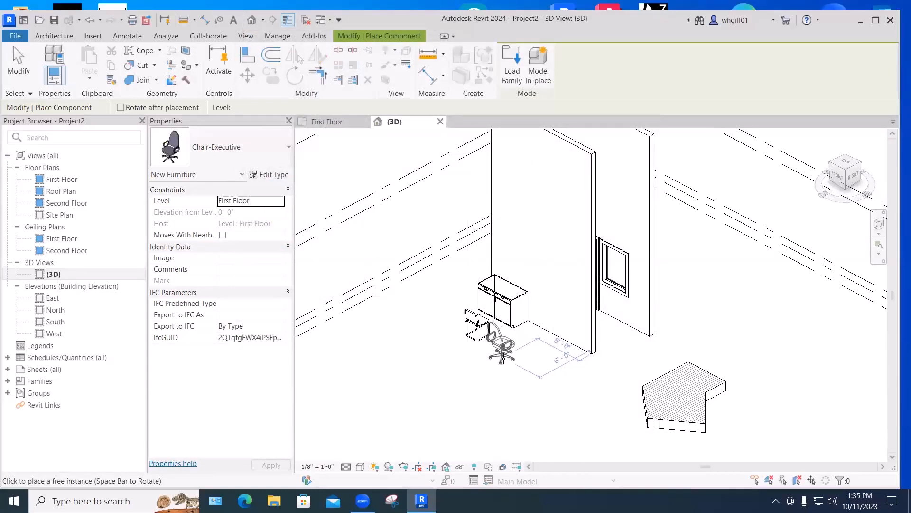
# - Place a Chair-Executive beside the Breuer chair and move it clear, into the open area in front of the wall
pyautogui.press('Escape')
pyautogui.press('Escape')
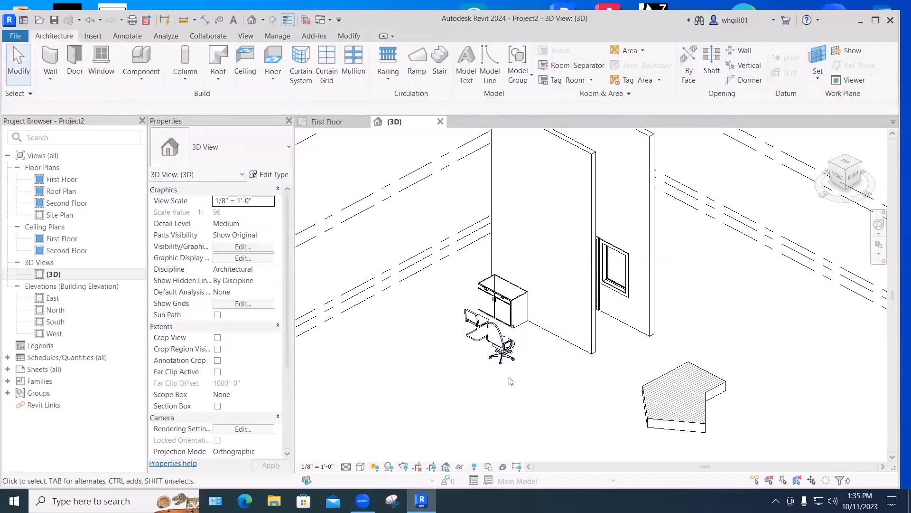
pyautogui.click(498, 339)
pyautogui.moveTo(498, 340); pyautogui.dragTo(520, 365)
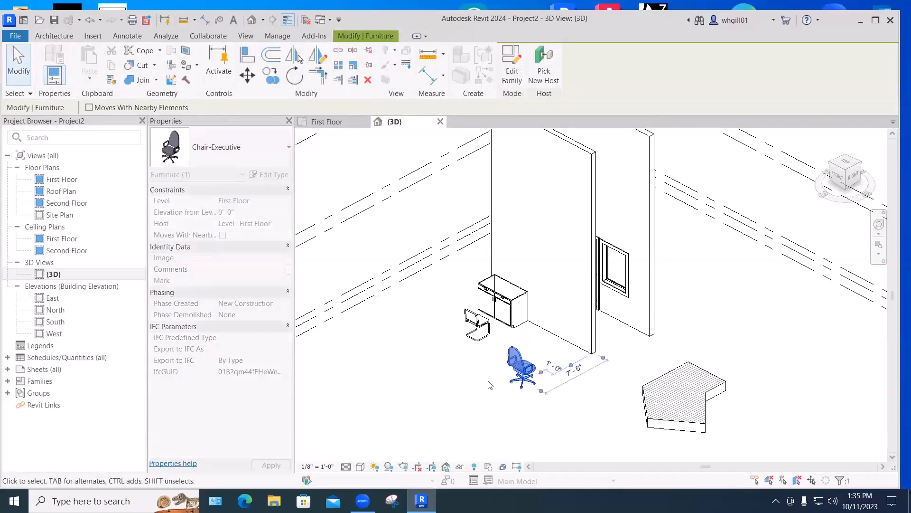
pyautogui.click(483, 375)
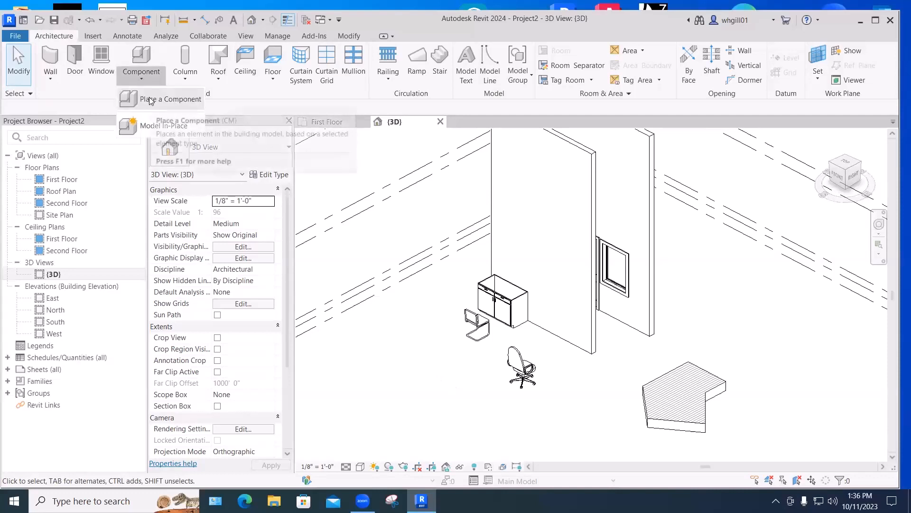
# - Start placing a component and browse the US library to the Annotations > Architectural folder for loading a family
pyautogui.click(141, 59)
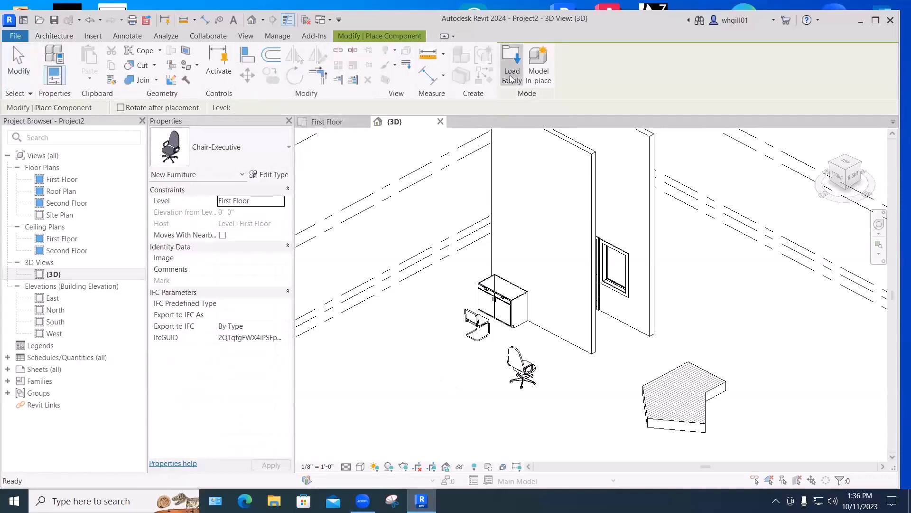
pyautogui.click(510, 71)
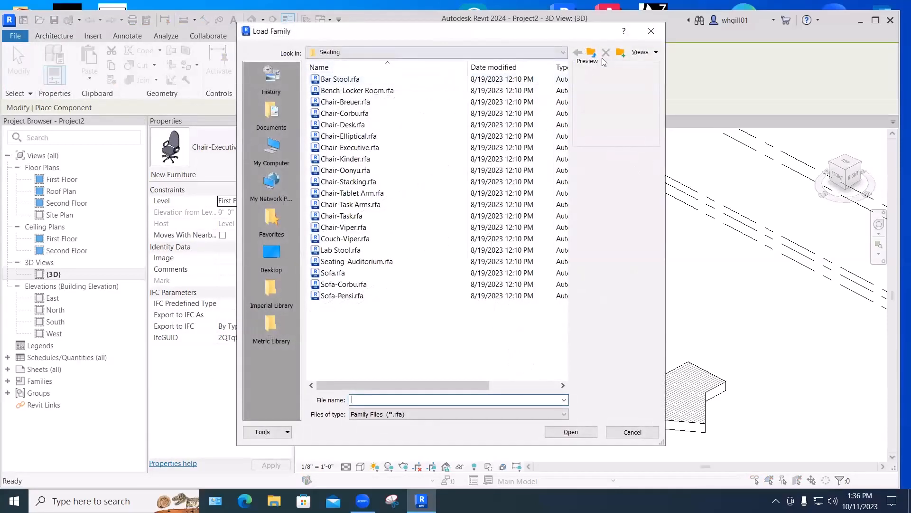
pyautogui.click(591, 53)
pyautogui.click(592, 53)
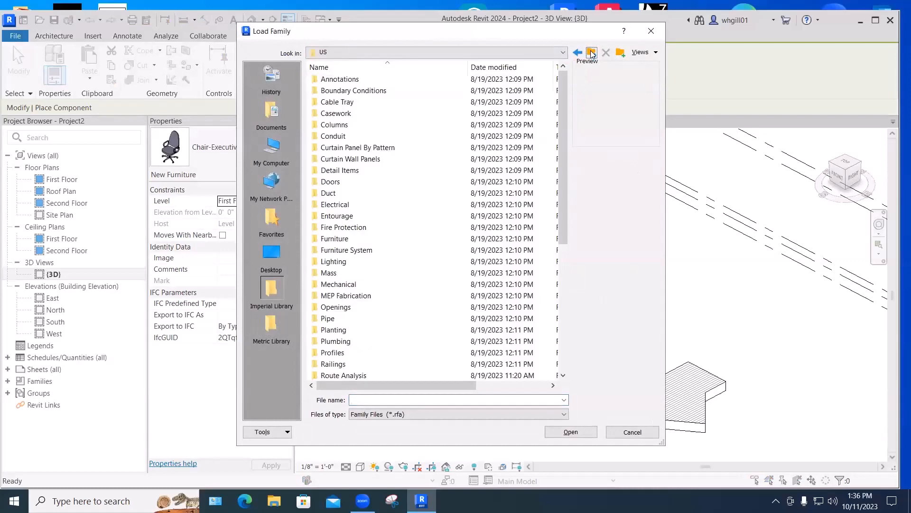
pyautogui.doubleClick(332, 80)
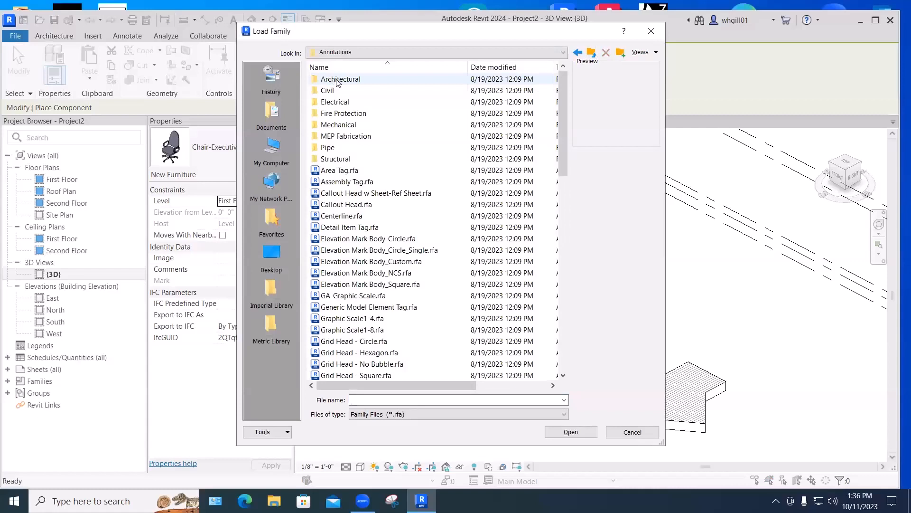
pyautogui.doubleClick(338, 80)
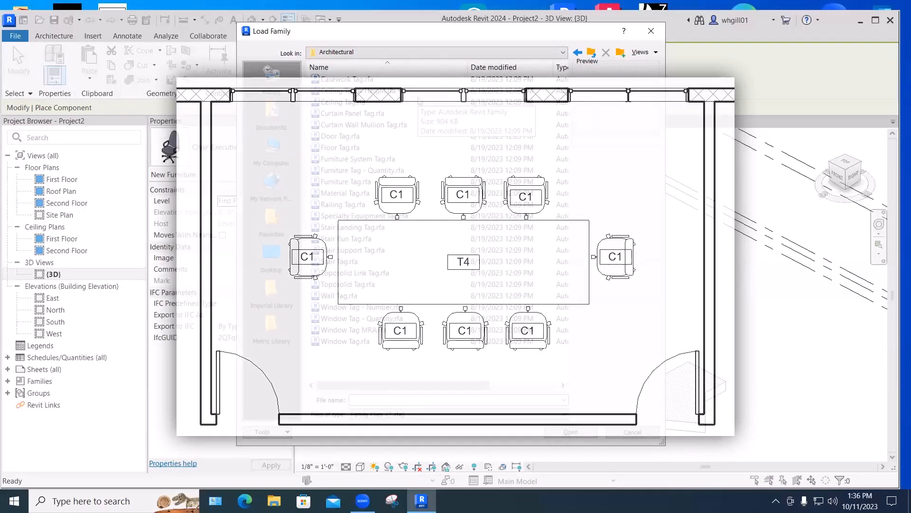
# - Return to the US library and open the Casework > Base Cabinets folder
pyautogui.click(592, 52)
pyautogui.click(592, 52)
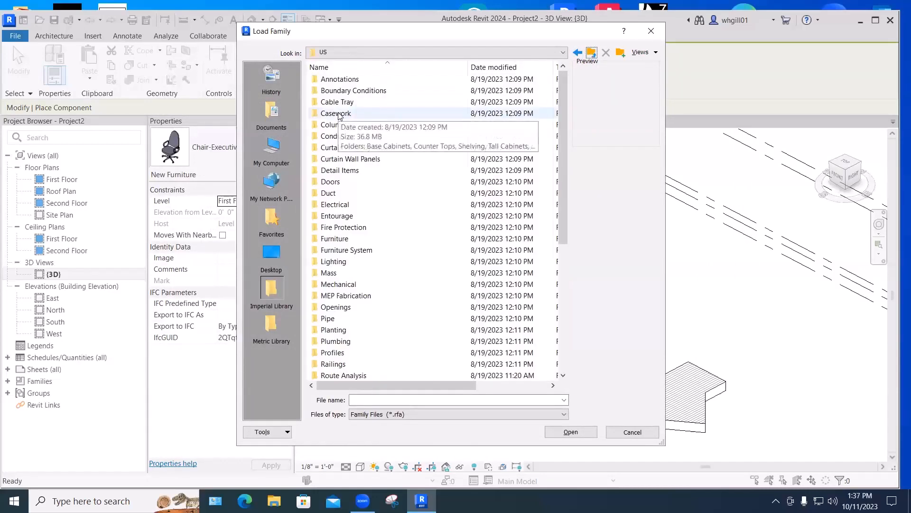
pyautogui.doubleClick(340, 115)
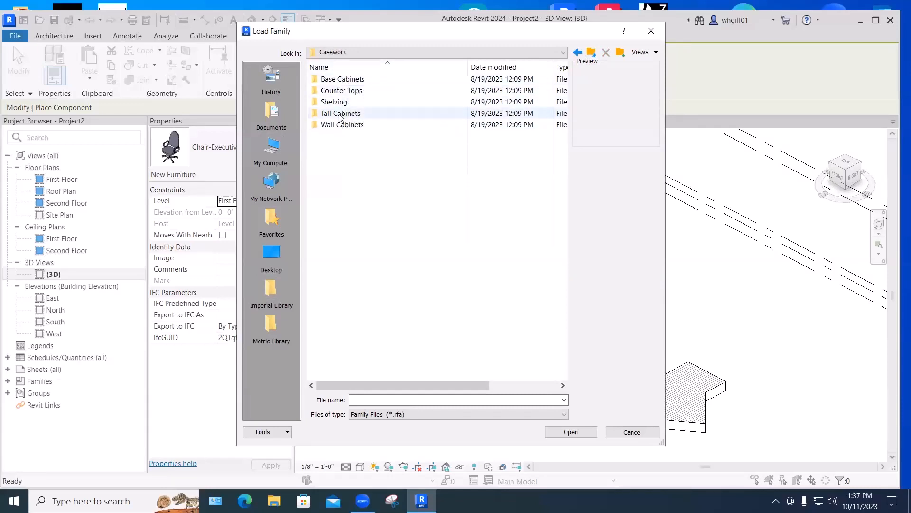
pyautogui.doubleClick(336, 82)
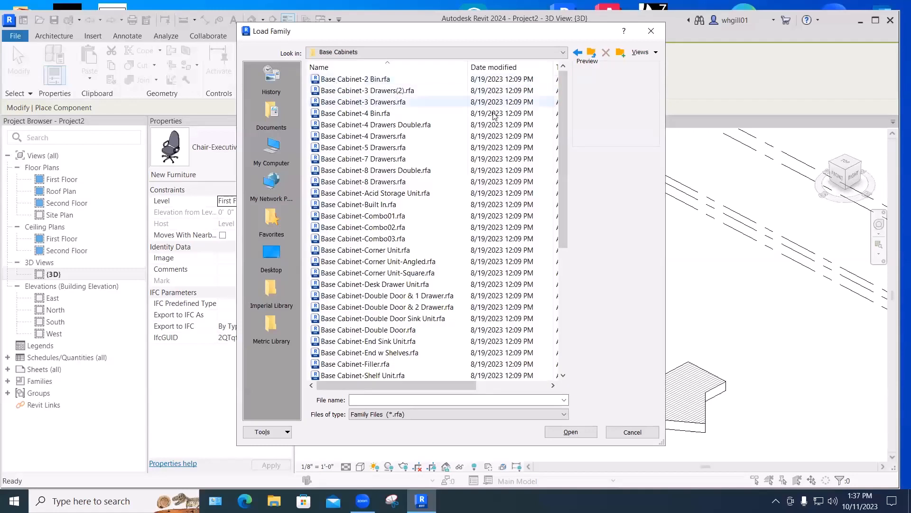
# - Look through the previews of the base and vanity cabinet families, from Base Cabinet-2 Bin.rfa to Vanity Cabinet-Shelf Unit.rfa
pyautogui.click(367, 81)
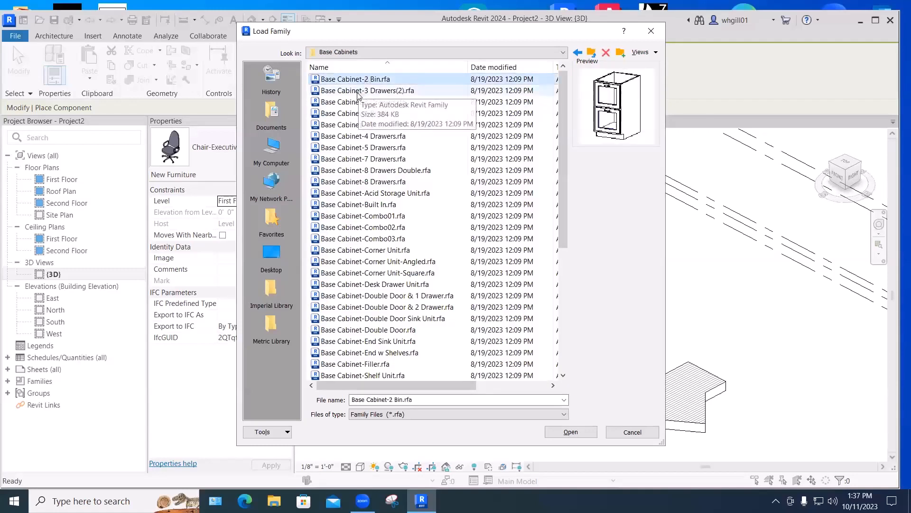
pyautogui.click(363, 90)
pyautogui.press('Down')
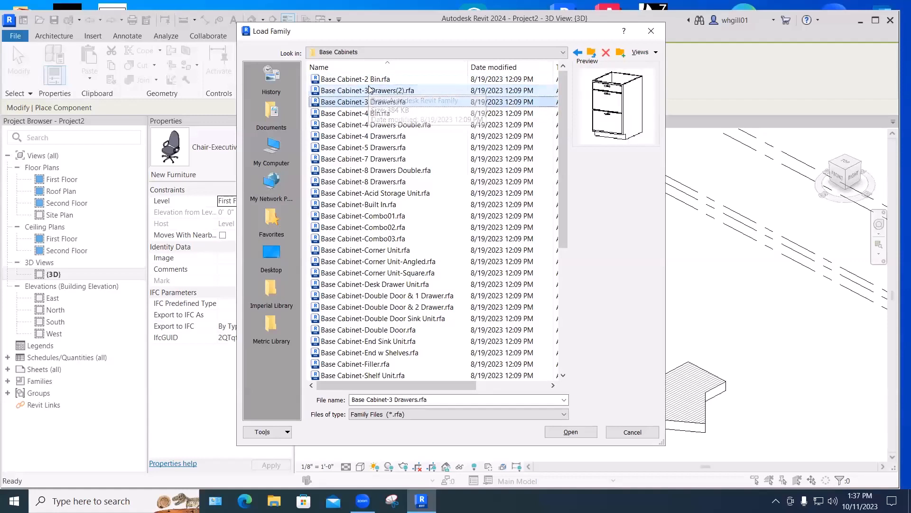
pyautogui.press('Down')
pyautogui.press('Down')
pyautogui.press('Down')
pyautogui.press('Down')
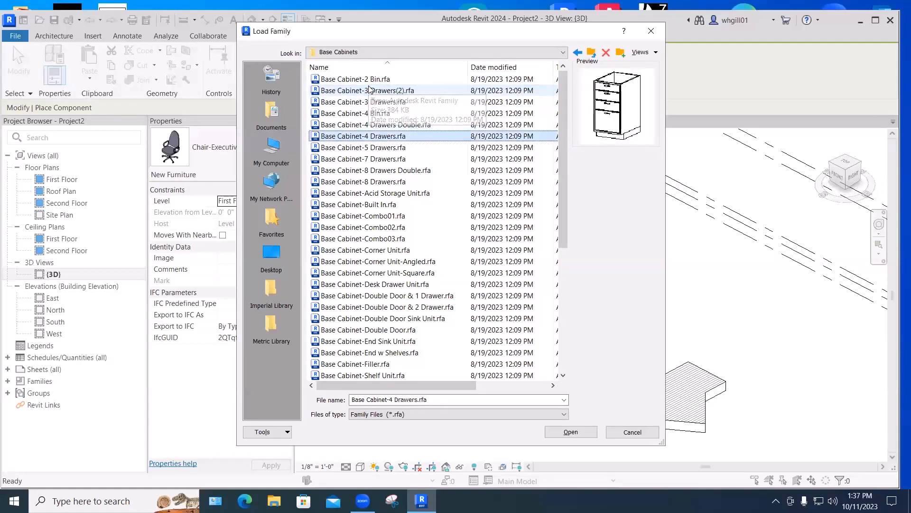
pyautogui.press('Down')
pyautogui.press('Down')
pyautogui.press('Down')
pyautogui.press('Down')
pyautogui.press('Down')
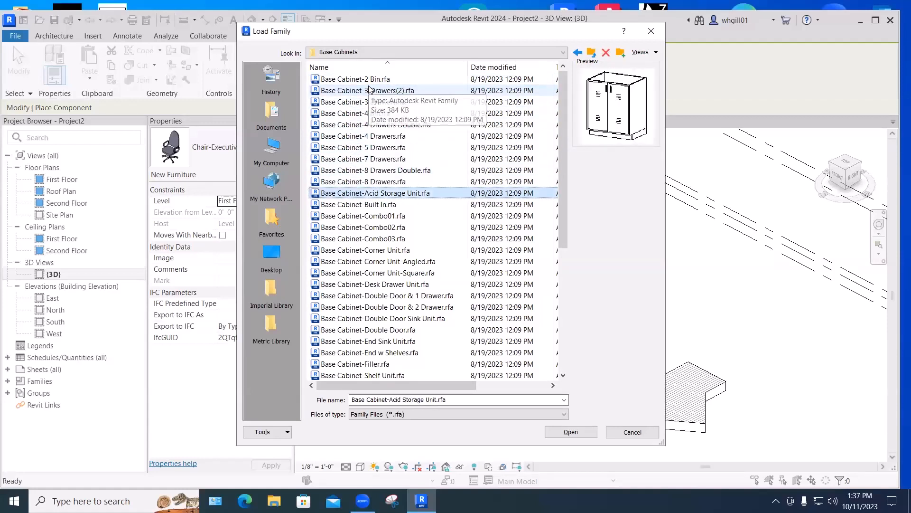
pyautogui.press('Down')
pyautogui.press('Down')
pyautogui.press('Down')
pyautogui.press('Down')
pyautogui.press('Down')
pyautogui.press('Down')
pyautogui.press('Down')
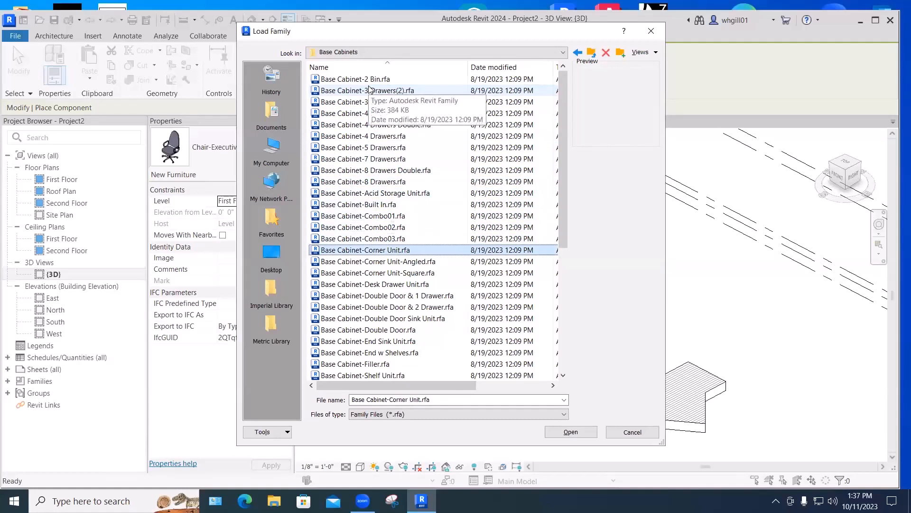
pyautogui.press('Down')
pyautogui.press('Down')
pyautogui.press('Down')
pyautogui.press('Down')
pyautogui.press('Down')
pyautogui.press('Down')
pyautogui.press('Down')
pyautogui.press('Down')
pyautogui.press('Down')
pyautogui.press('Down')
pyautogui.press('Down')
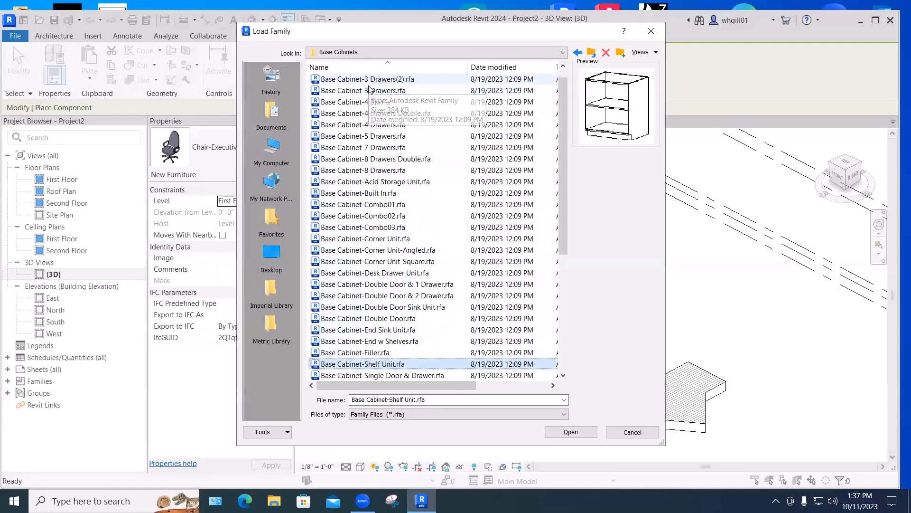
pyautogui.press('Down')
pyautogui.press('Down')
pyautogui.press('Down')
pyautogui.press('Down')
pyautogui.press('Down')
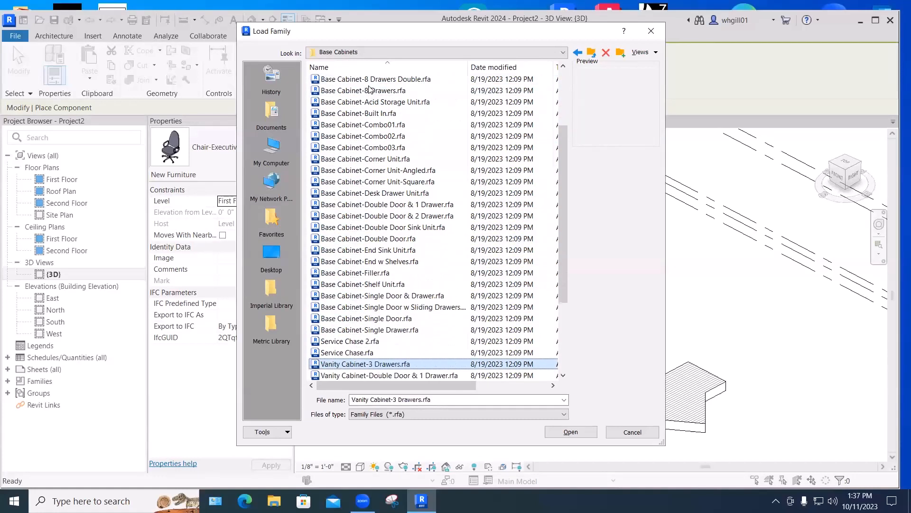
pyautogui.press('Down')
pyautogui.press('Down')
pyautogui.press('Down')
pyautogui.press('Down')
pyautogui.press('Down')
pyautogui.press('Down')
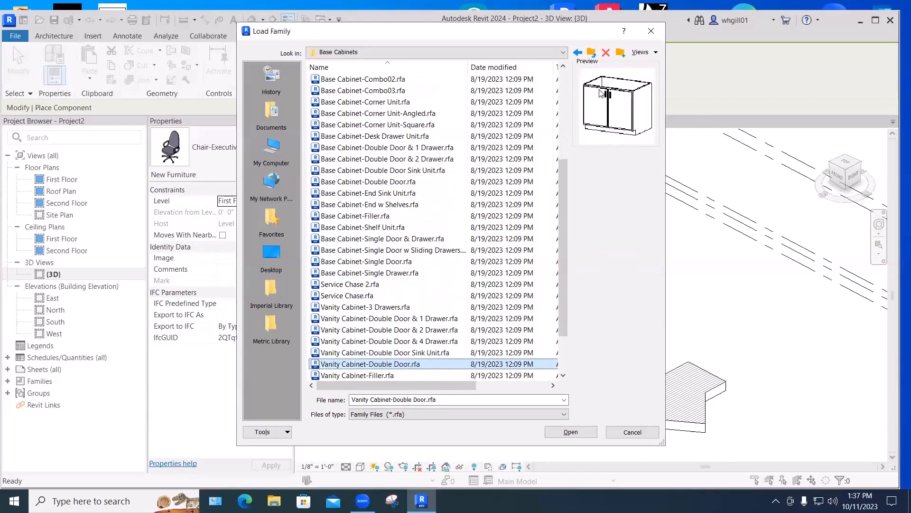
pyautogui.moveTo(564, 247); pyautogui.dragTo(564, 147)
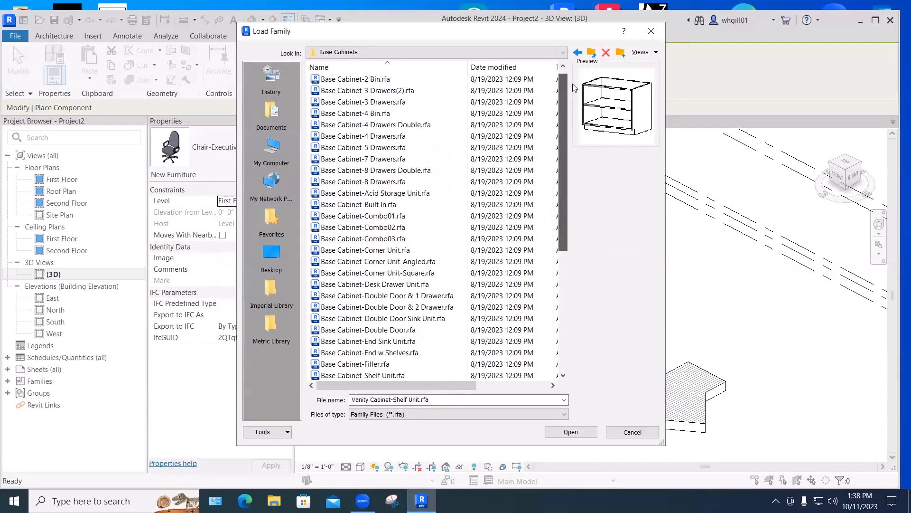
# - Open the Casework > Counter Tops folder and compare the previews of the straight, island and L-shaped counter top families
pyautogui.click(592, 53)
pyautogui.doubleClick(328, 91)
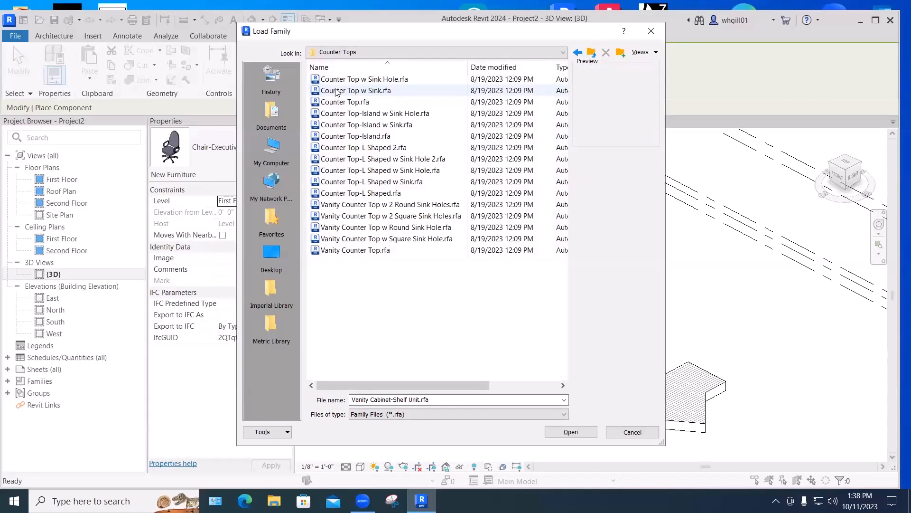
pyautogui.click(362, 79)
pyautogui.press('Down')
pyautogui.press('Down')
pyautogui.press('Down')
pyautogui.press('Down')
pyautogui.press('Down')
pyautogui.press('Down')
pyautogui.press('Down')
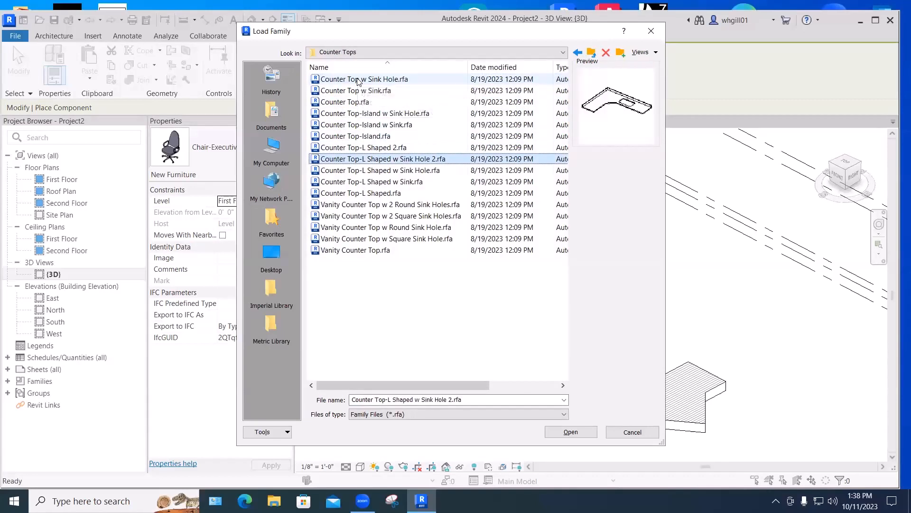
pyautogui.press('Up')
pyautogui.press('Up')
pyautogui.press('Up')
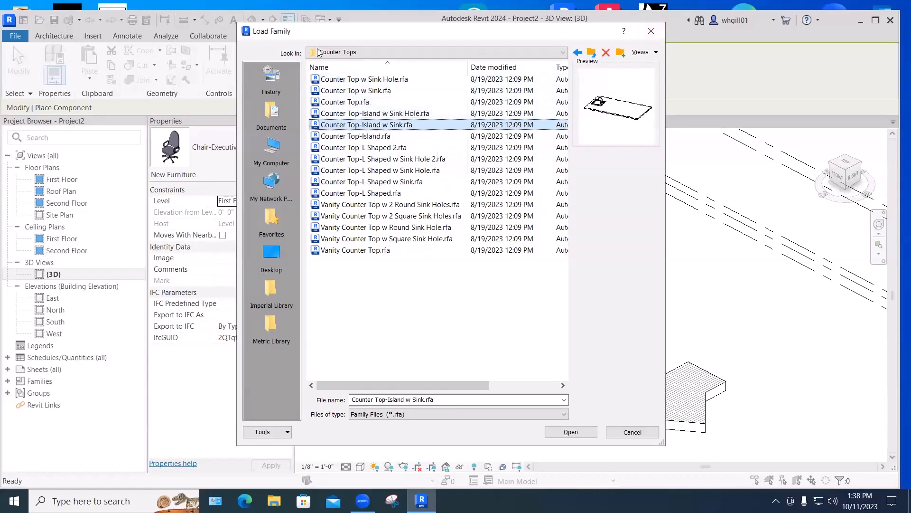
# - Preview Closet Shelf and Pole.rfa in the Shelving folder and Tall Cabinet-2 Door-Built in.rfa in the Tall Cabinets folder
pyautogui.click(591, 52)
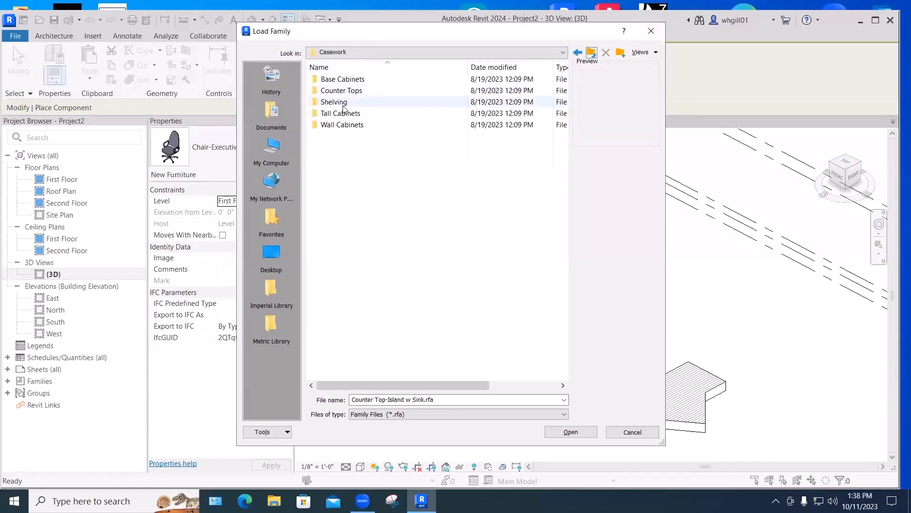
pyautogui.doubleClick(338, 103)
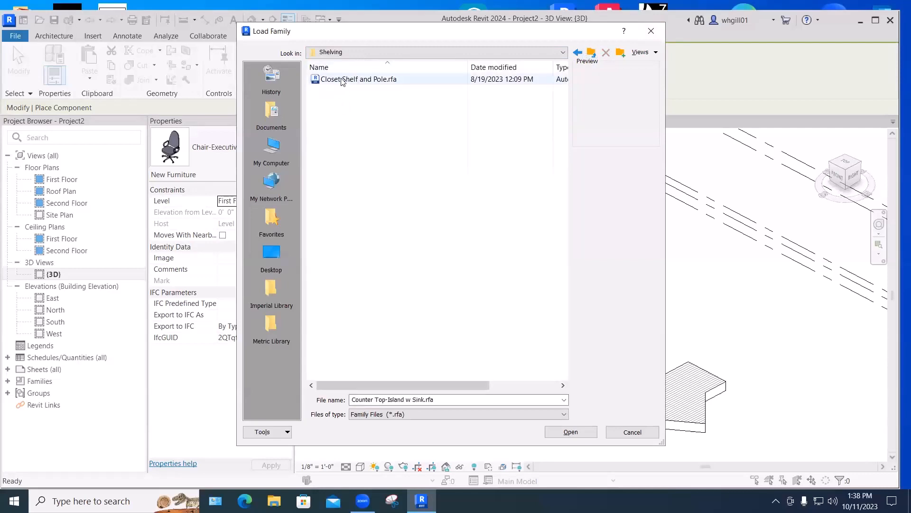
pyautogui.click(551, 80)
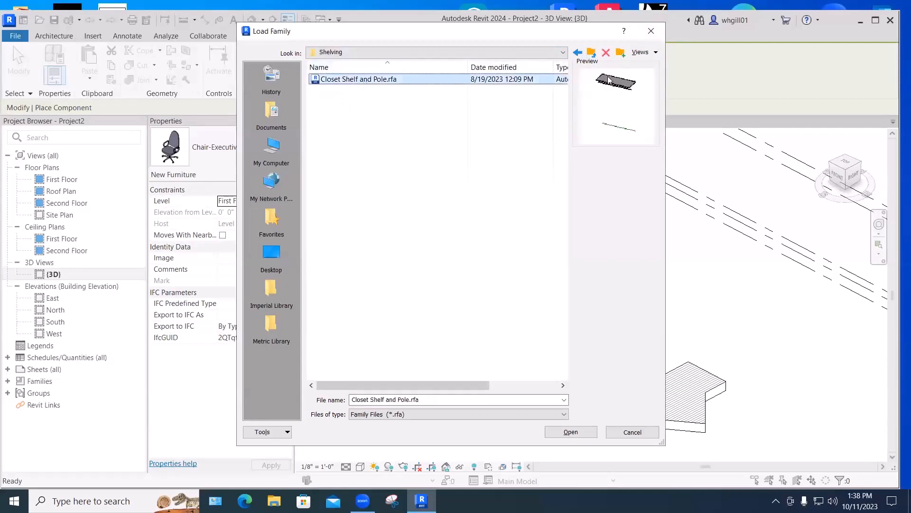
pyautogui.click(590, 52)
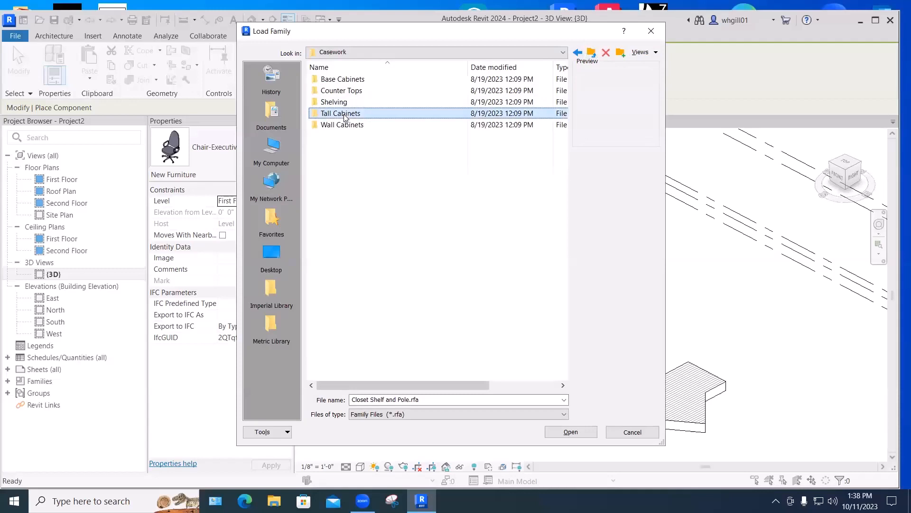
pyautogui.doubleClick(345, 115)
pyautogui.click(345, 79)
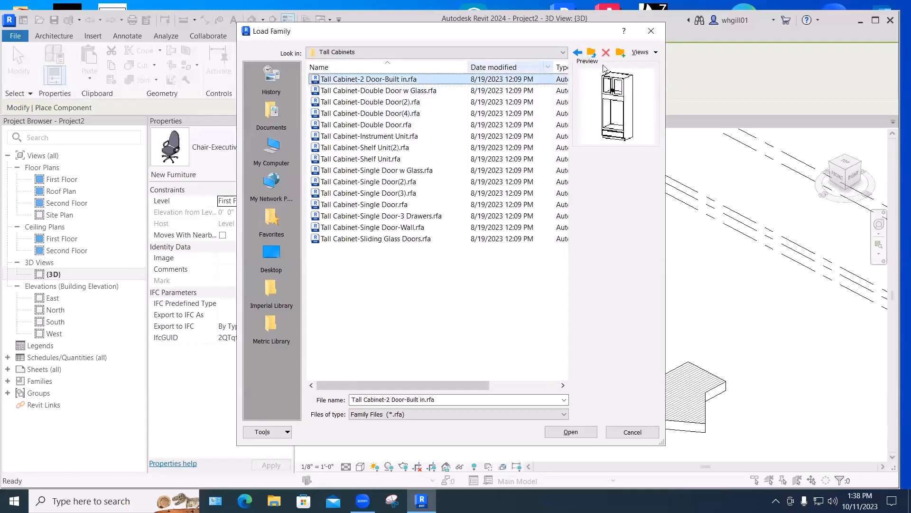
# - Open the US library's Doors folder and preview the curtain wall, double flush panel and opening door families
pyautogui.click(590, 51)
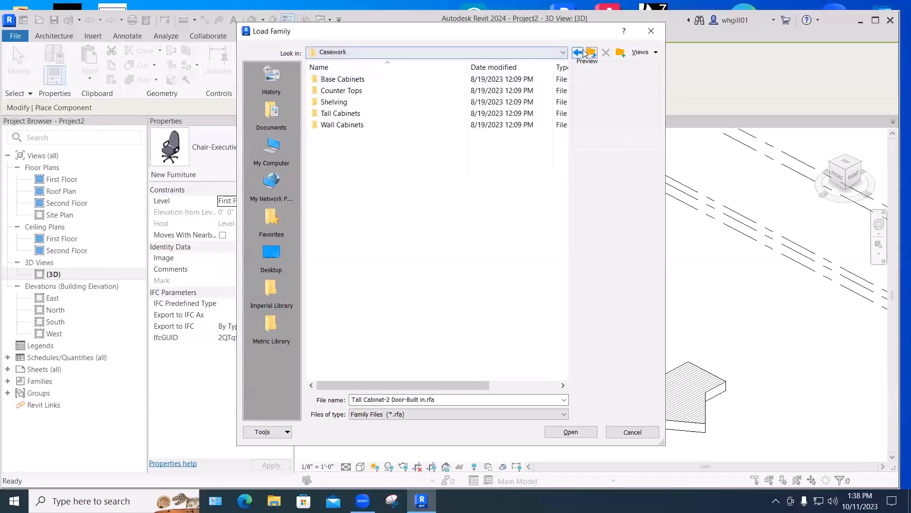
pyautogui.click(591, 53)
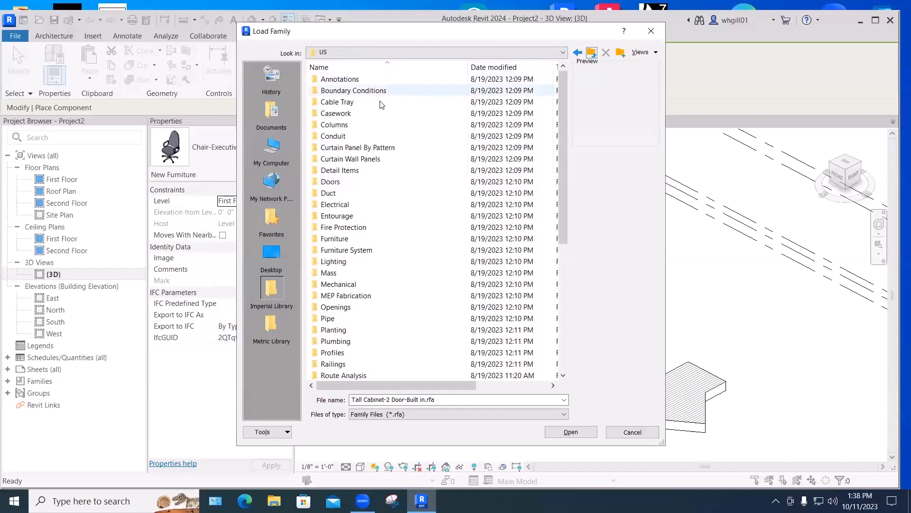
pyautogui.click(341, 125)
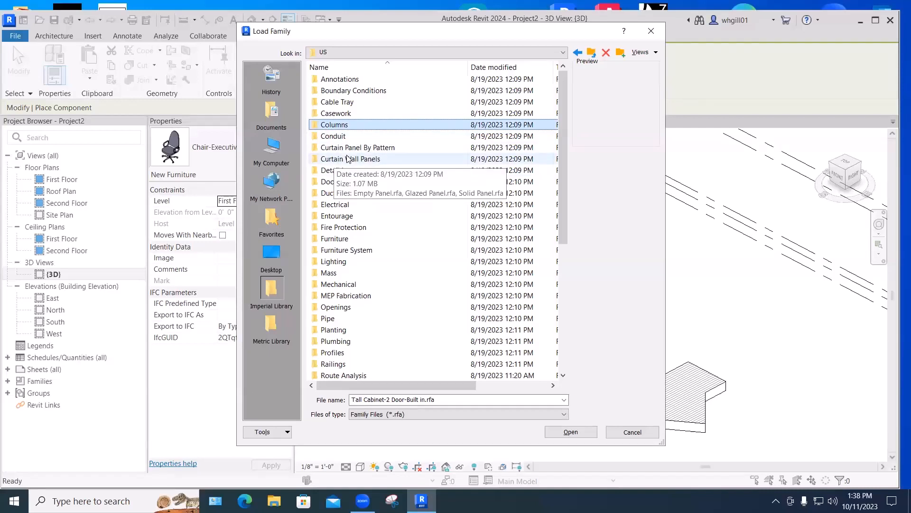
pyautogui.doubleClick(337, 183)
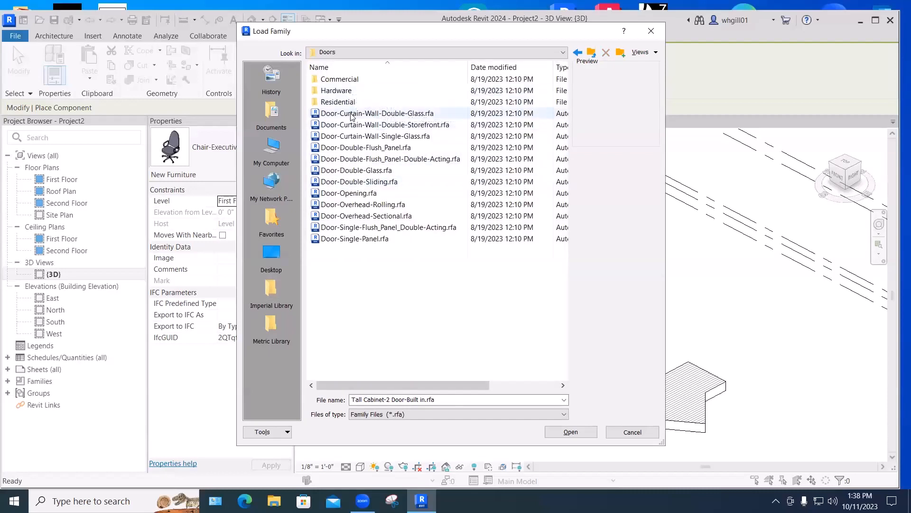
pyautogui.click(351, 114)
pyautogui.click(351, 124)
pyautogui.click(352, 136)
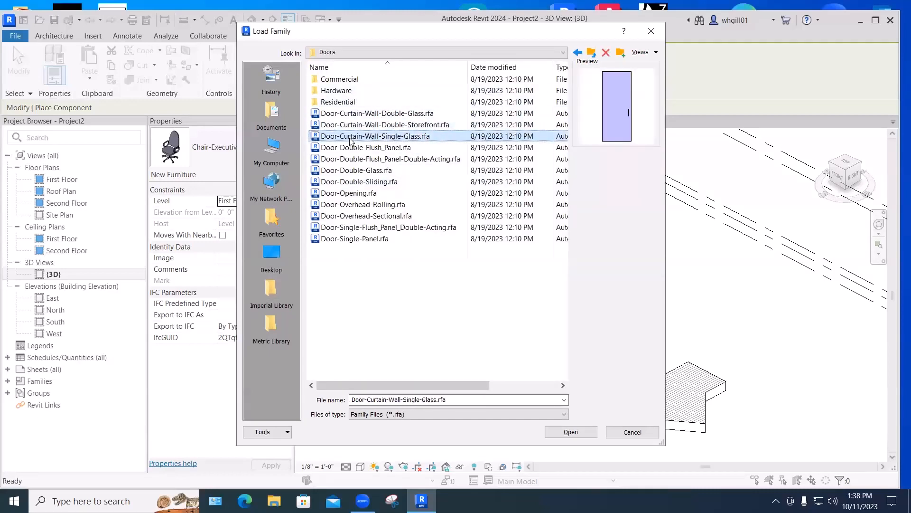
pyautogui.click(351, 147)
pyautogui.click(351, 192)
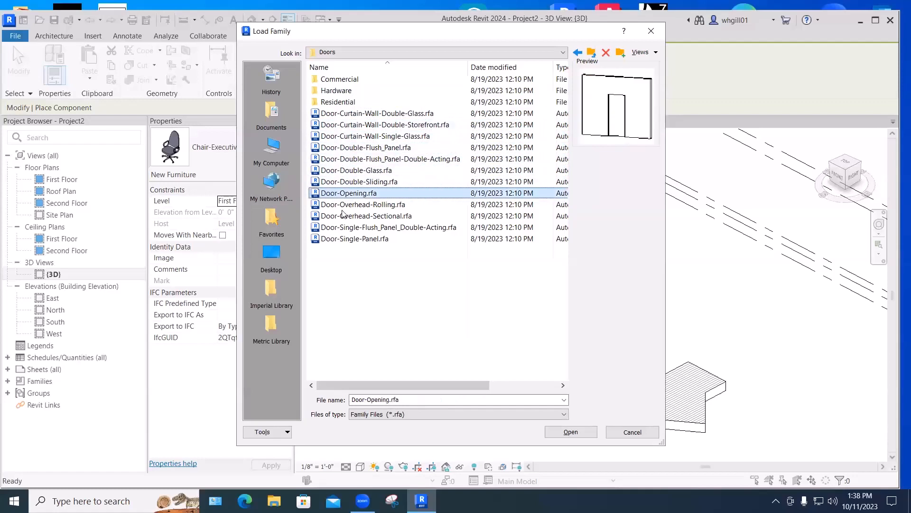
# - Open the Doors > Residential folder and step through the previews of the exterior, garage and interior doors to Door-Interior-Single-3_Panel_Vert-Wood.rfa
pyautogui.doubleClick(338, 103)
pyautogui.click(339, 79)
pyautogui.press('Down')
pyautogui.press('Down')
pyautogui.press('Down')
pyautogui.press('Down')
pyautogui.press('Down')
pyautogui.press('Down')
pyautogui.press('Down')
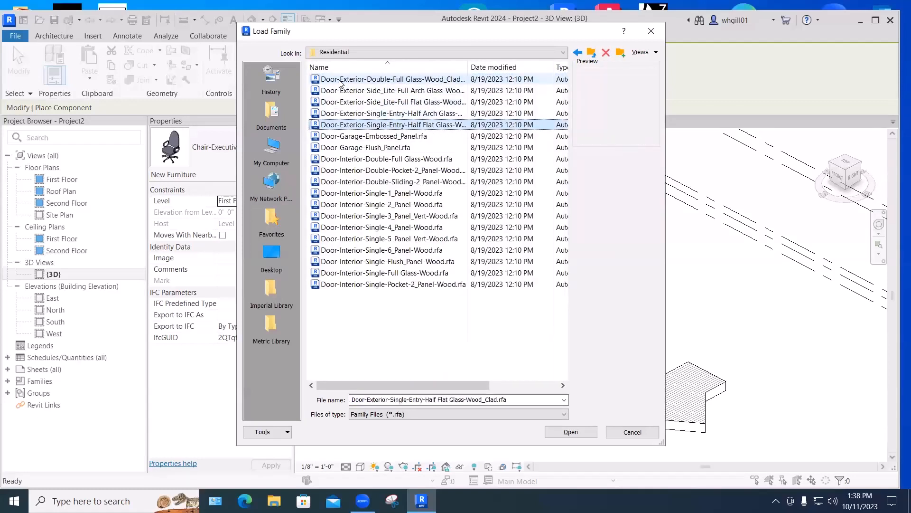
pyautogui.press('Down')
pyautogui.press('Down')
pyautogui.press('Down')
pyautogui.press('Down')
pyautogui.press('Down')
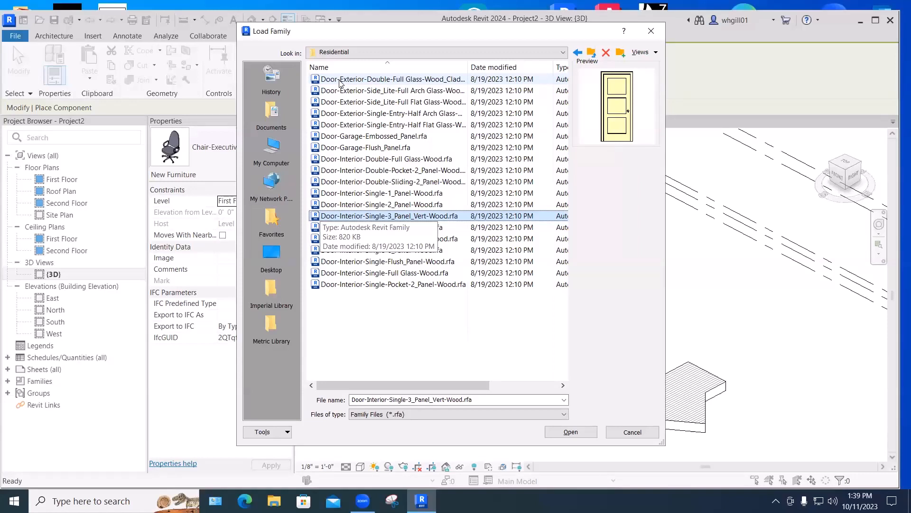
# - Open the US library's Electrical > Architectural > Electrical Power > Terminals folder and preview Outlet Floor-Single.rfa, Outlet-Duplex.rfa and Outlet-Single.rfa
pyautogui.click(591, 52)
pyautogui.click(591, 52)
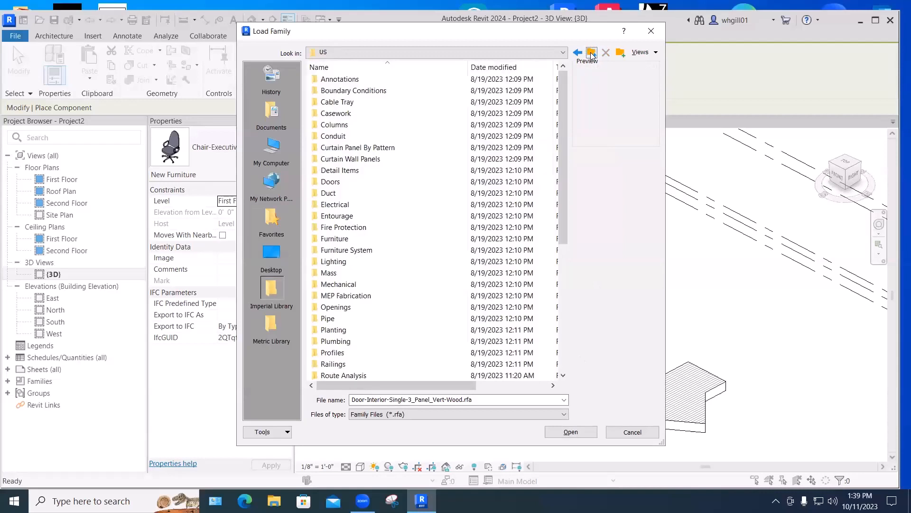
pyautogui.doubleClick(336, 205)
pyautogui.doubleClick(341, 80)
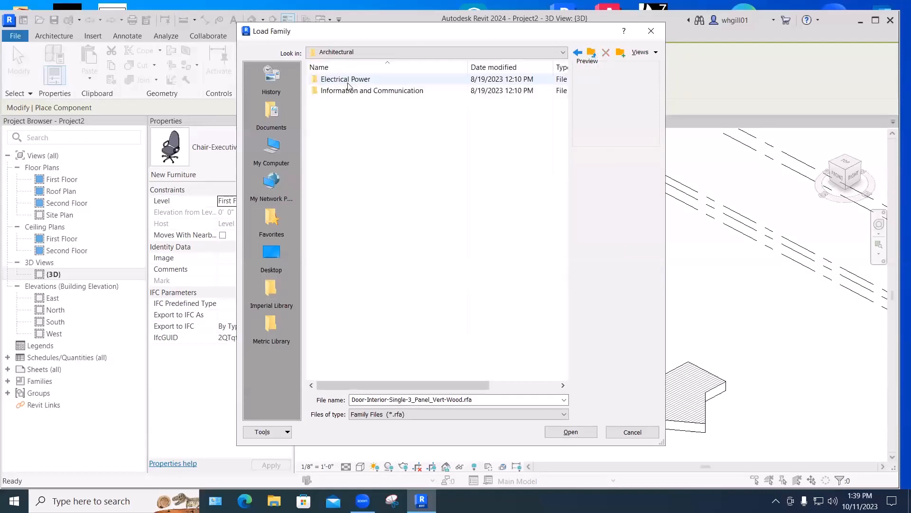
pyautogui.doubleClick(339, 80)
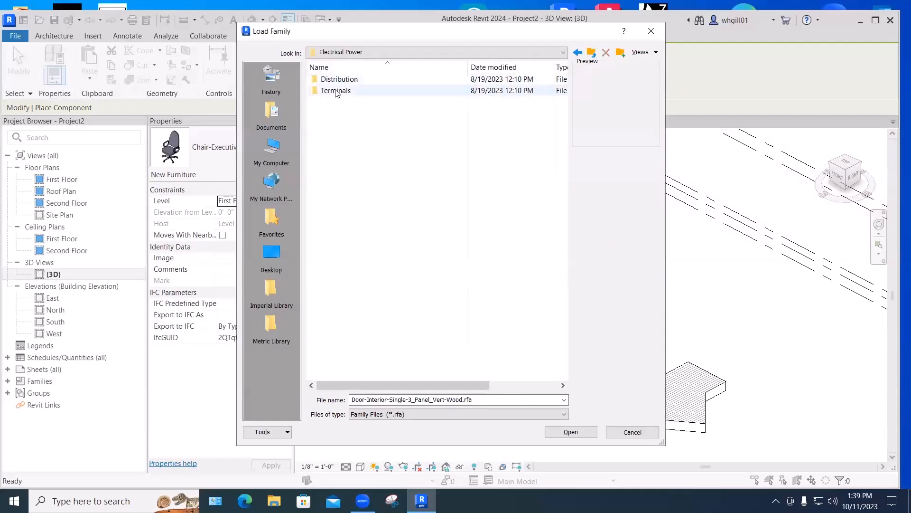
pyautogui.doubleClick(335, 91)
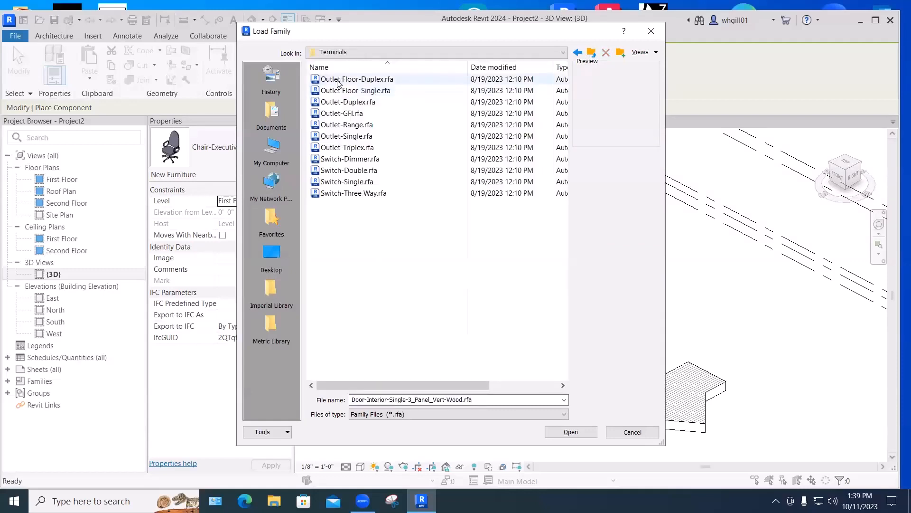
pyautogui.click(335, 91)
pyautogui.click(334, 102)
pyautogui.click(335, 136)
# - Open the US library's Entourage folder and preview the RPC families from RPC Beetle.rfa to RPC Male.rfa
pyautogui.click(591, 53)
pyautogui.click(591, 53)
pyautogui.doubleClick(368, 266)
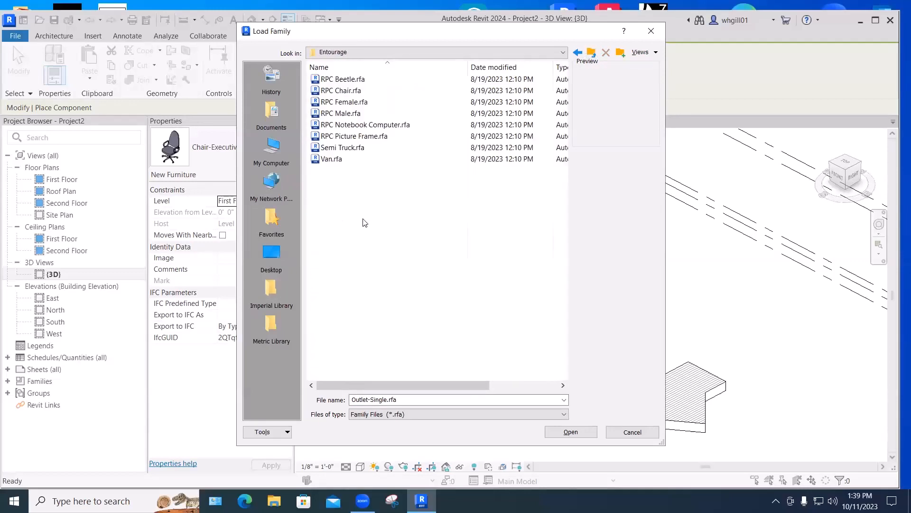
pyautogui.click(346, 80)
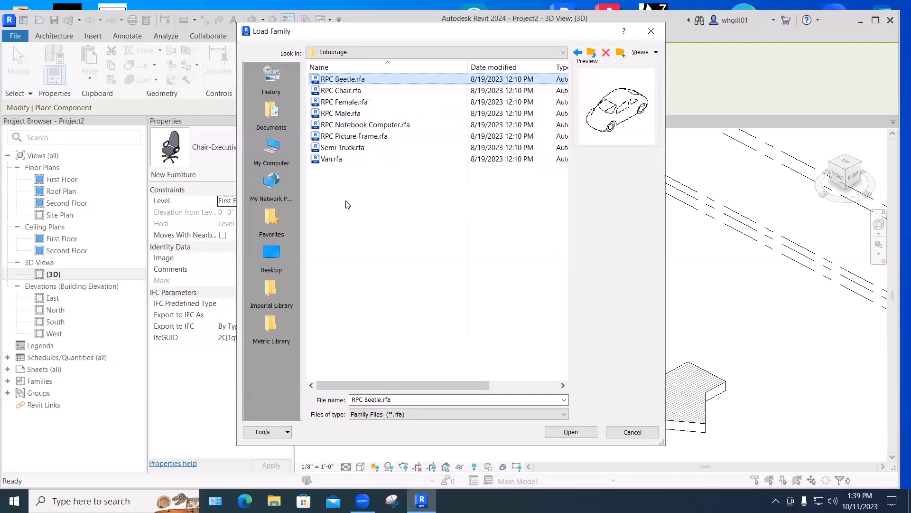
pyautogui.click(336, 91)
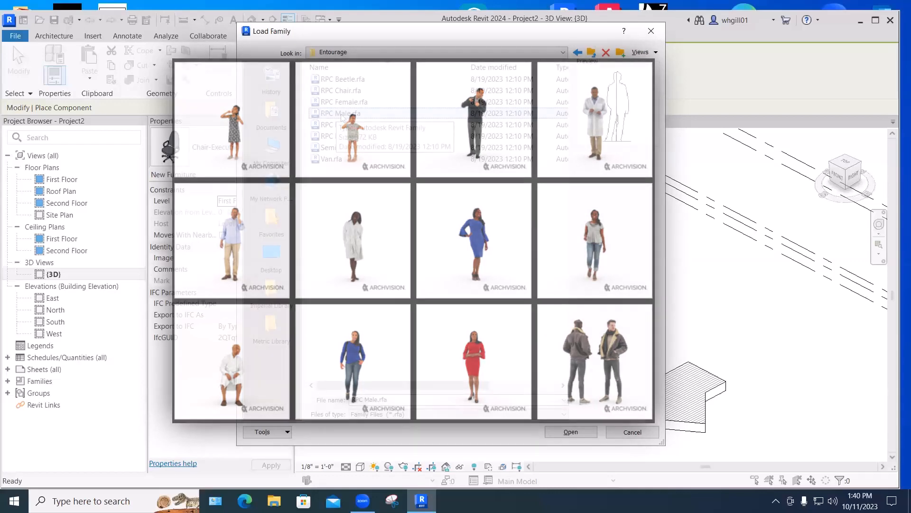
# - Look through the contents of the Furniture folder and the Lighting > Architectural > External folder
pyautogui.click(592, 53)
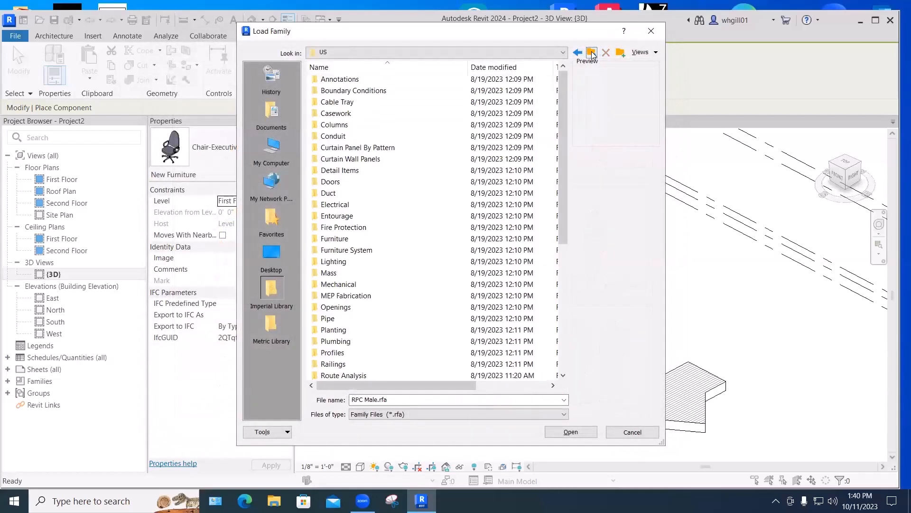
pyautogui.doubleClick(338, 238)
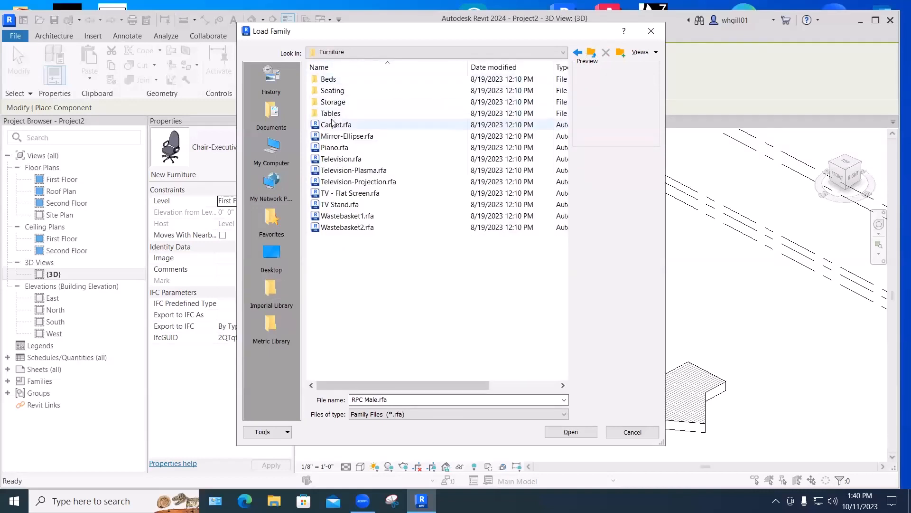
pyautogui.click(591, 52)
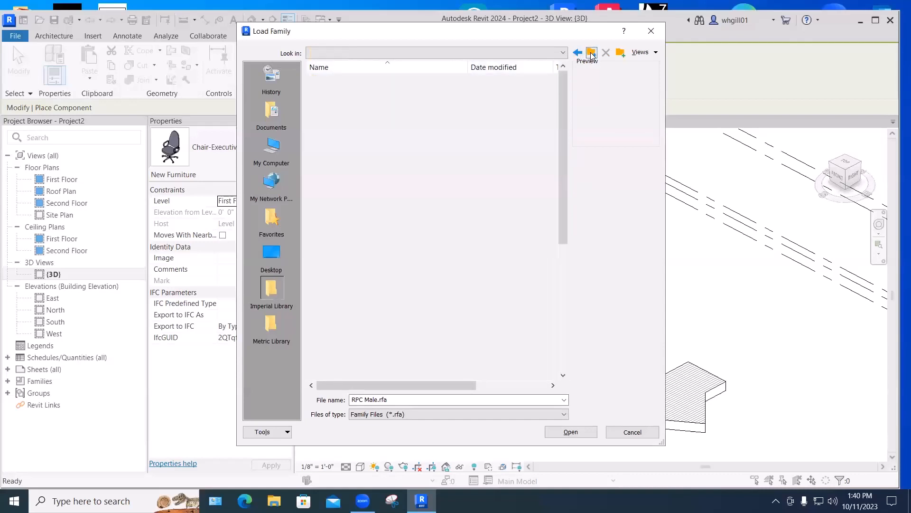
pyautogui.doubleClick(336, 262)
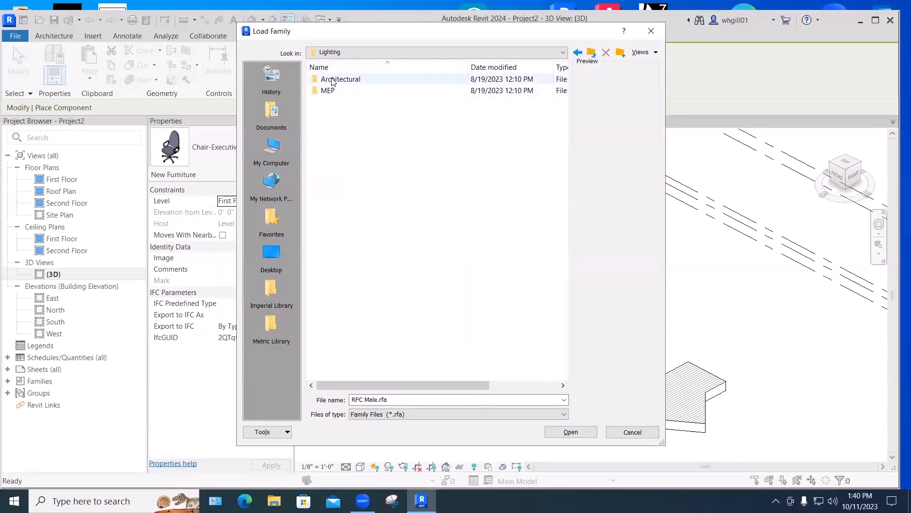
pyautogui.doubleClick(335, 81)
pyautogui.doubleClick(335, 81)
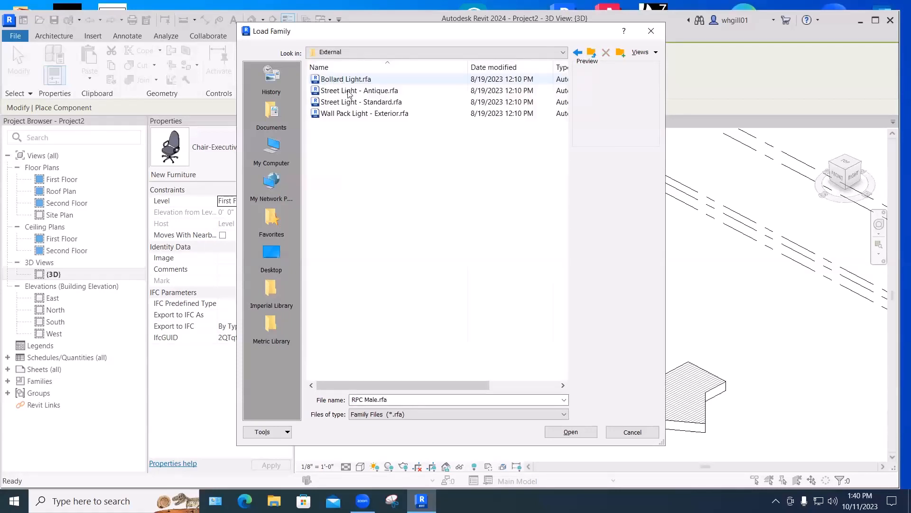
# - Open the Lighting > Architectural > Internal folder and preview ceiling light and downlight families and Emergency Wall Light.rfa
pyautogui.click(591, 53)
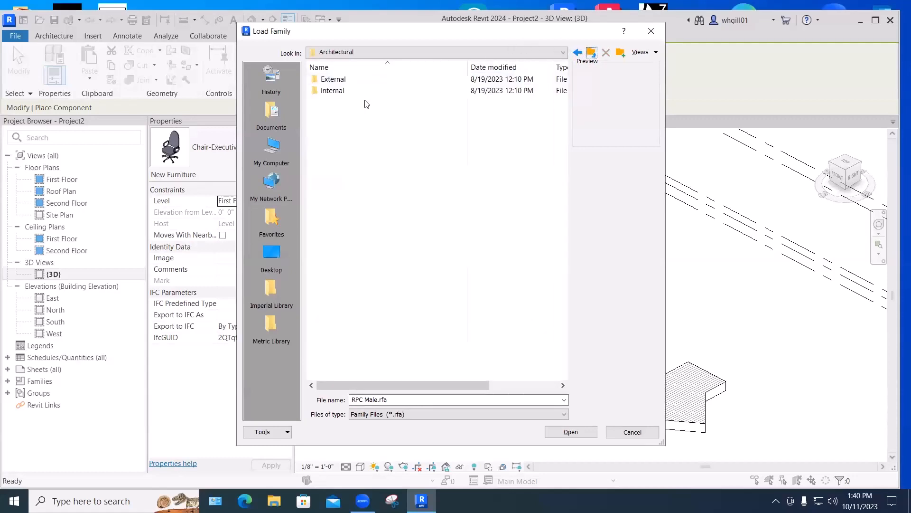
pyautogui.doubleClick(337, 92)
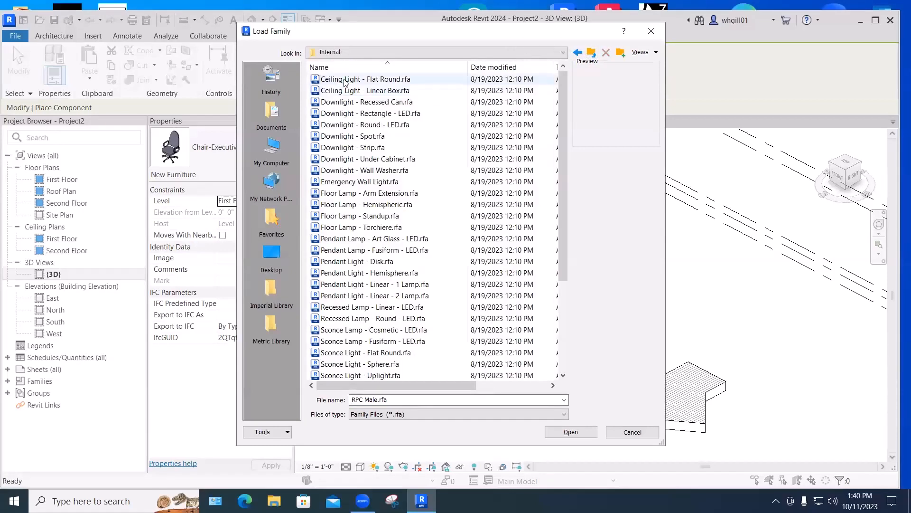
pyautogui.click(345, 80)
pyautogui.click(344, 90)
pyautogui.click(341, 102)
pyautogui.click(343, 147)
pyautogui.click(343, 170)
pyautogui.click(344, 182)
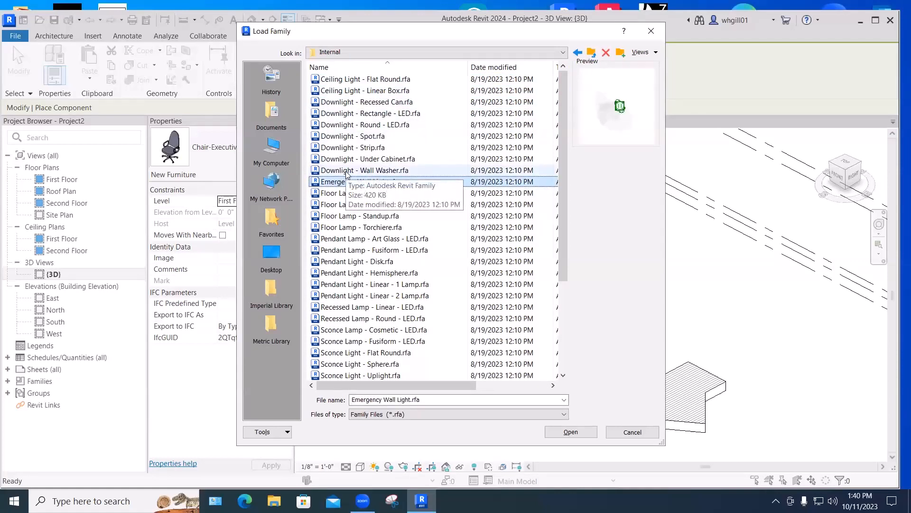
# - Open the Lighting > MEP > Internal folder and preview the 2x2 and 2x4 parabolic troffer light families
pyautogui.click(592, 53)
pyautogui.click(592, 53)
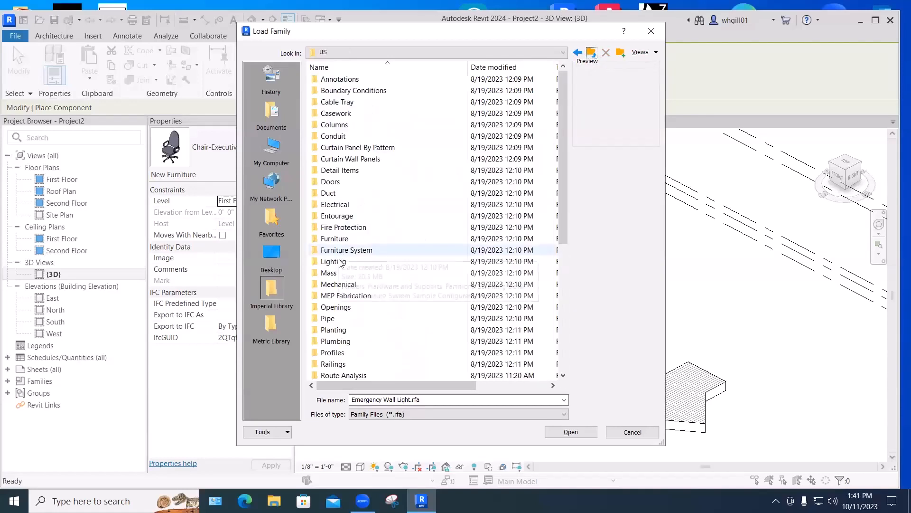
pyautogui.doubleClick(340, 262)
pyautogui.doubleClick(327, 90)
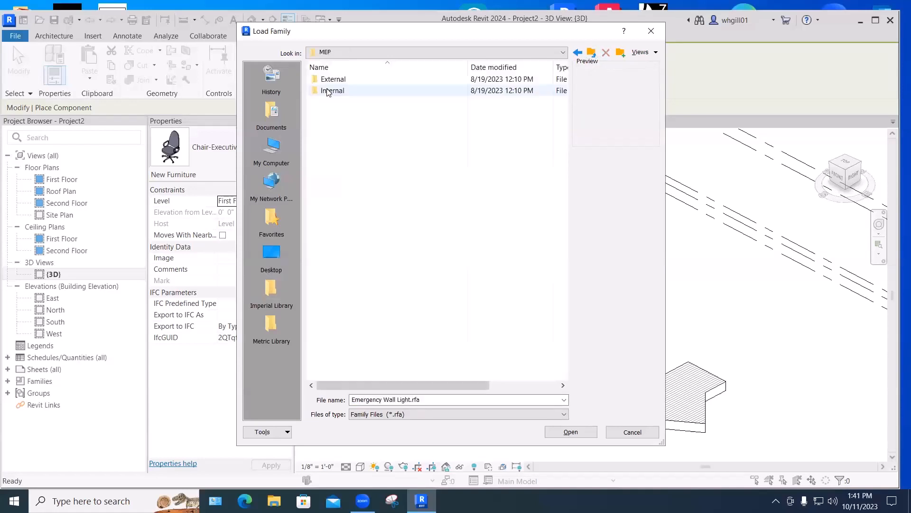
pyautogui.doubleClick(331, 92)
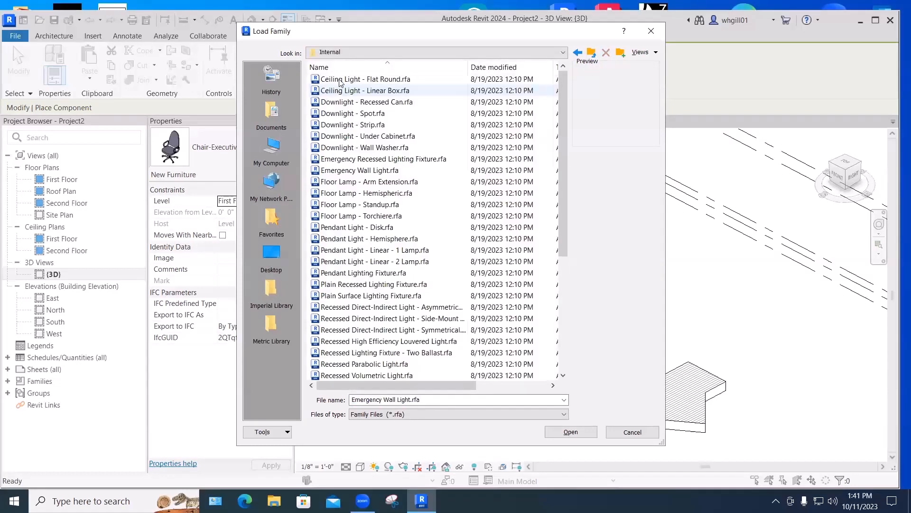
pyautogui.scroll(-5, 349, 162)
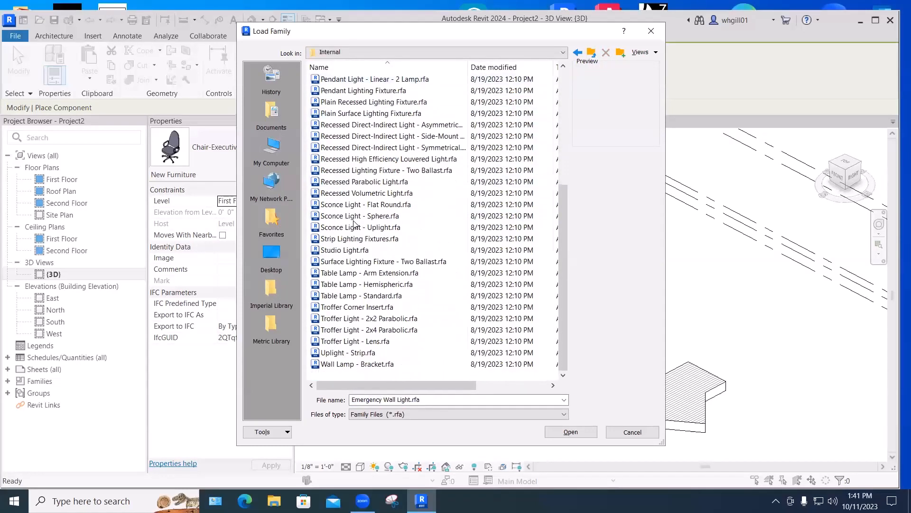
pyautogui.click(345, 322)
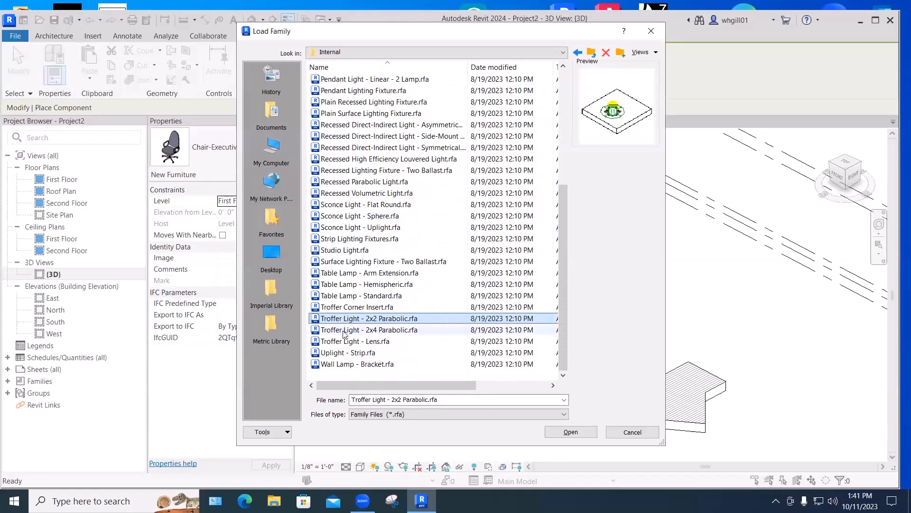
pyautogui.click(345, 330)
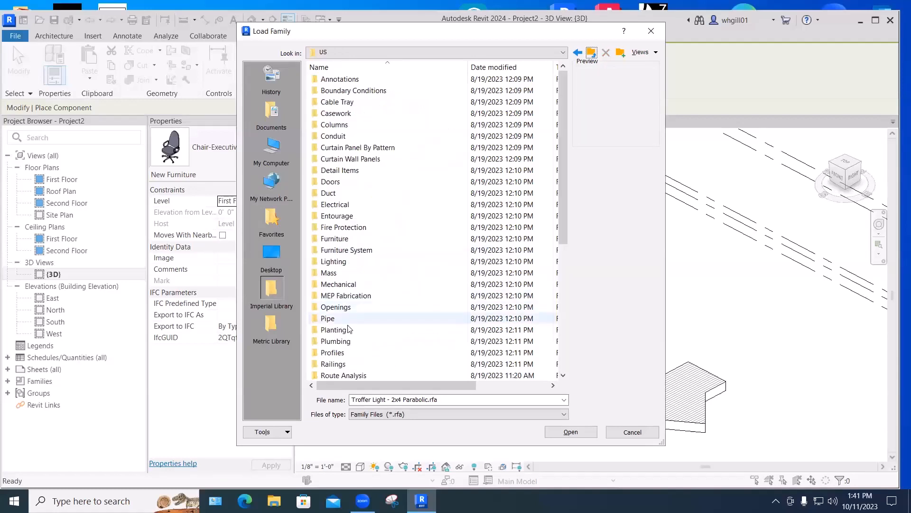
# - Open the US library's Planting folder and step through the previews from Conifer Base.rfa to RPC Tree - Conifer.rfa
pyautogui.scroll(-2, 358, 324)
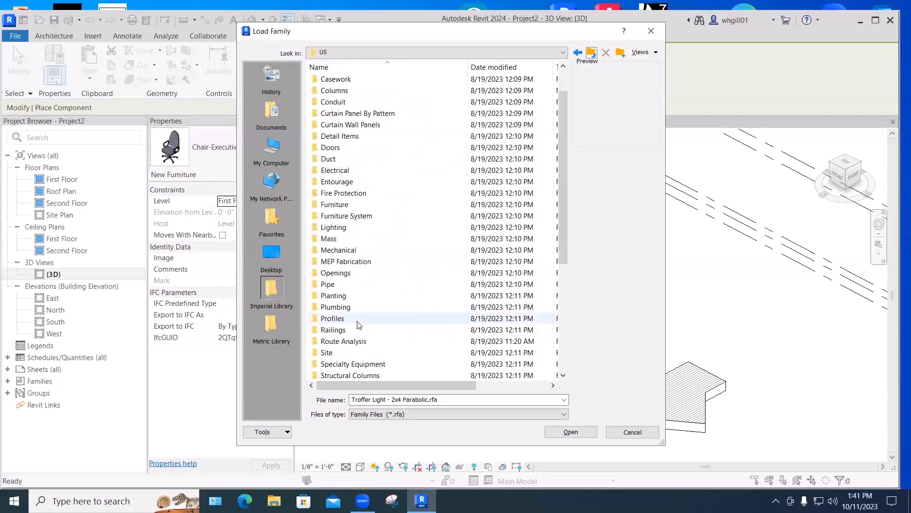
pyautogui.doubleClick(335, 262)
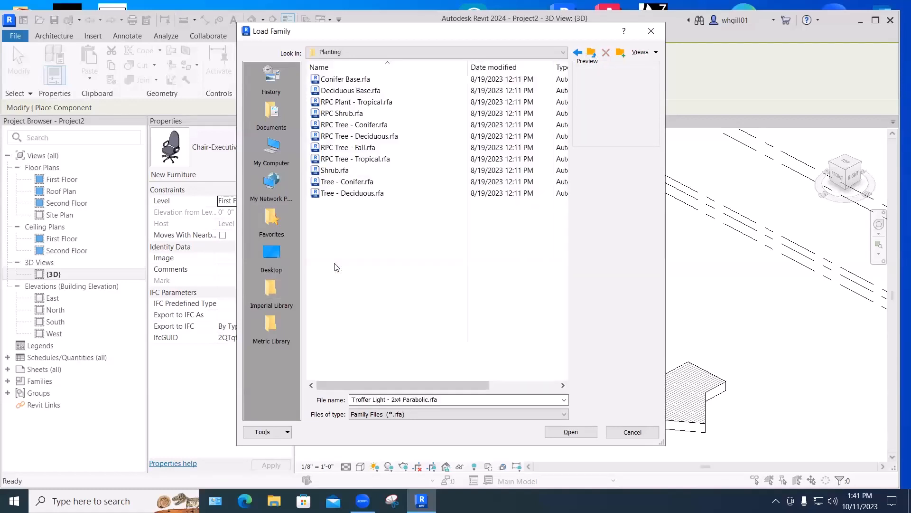
pyautogui.click(342, 79)
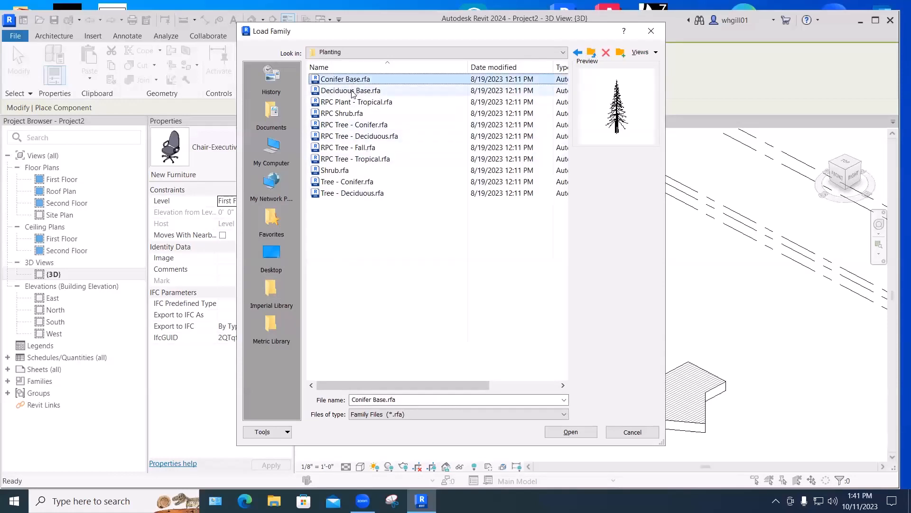
pyautogui.press('Down')
pyautogui.press('Down')
pyautogui.click(347, 114)
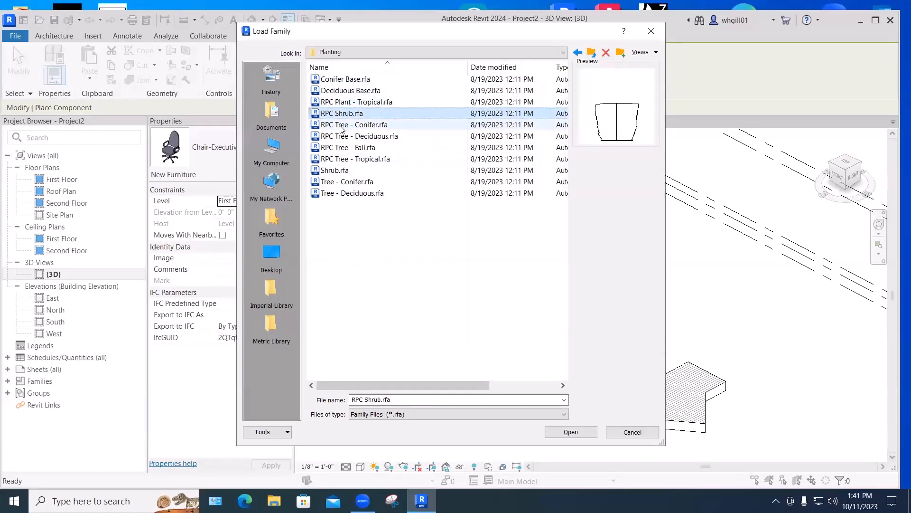
pyautogui.click(341, 126)
# - Return to the US library and open the Plumbing > Architectural > Equipment folder to view its contents
pyautogui.press('BackSpace')
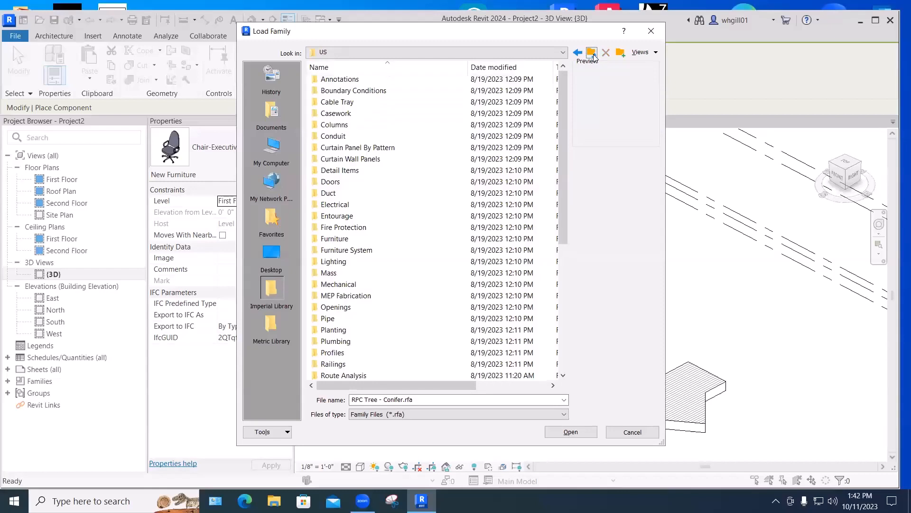
pyautogui.scroll(-1, 350, 321)
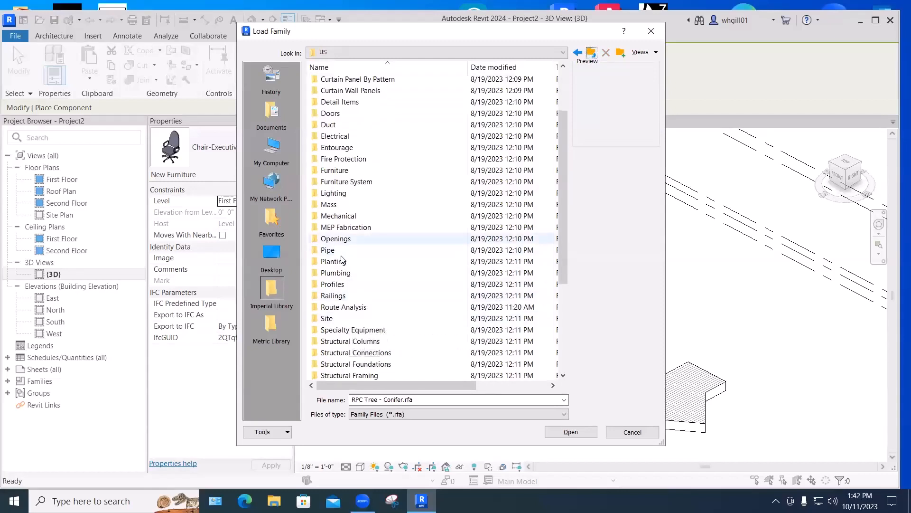
pyautogui.doubleClick(340, 278)
pyautogui.doubleClick(341, 80)
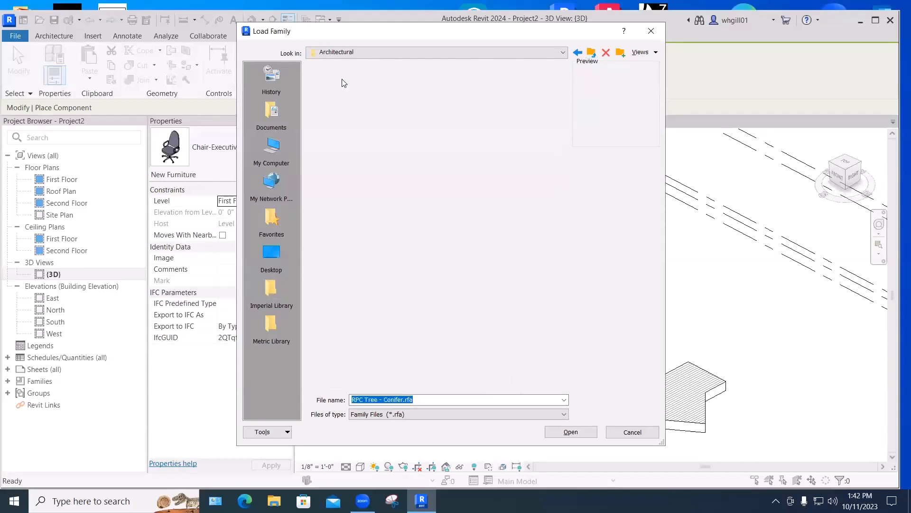
pyautogui.doubleClick(337, 79)
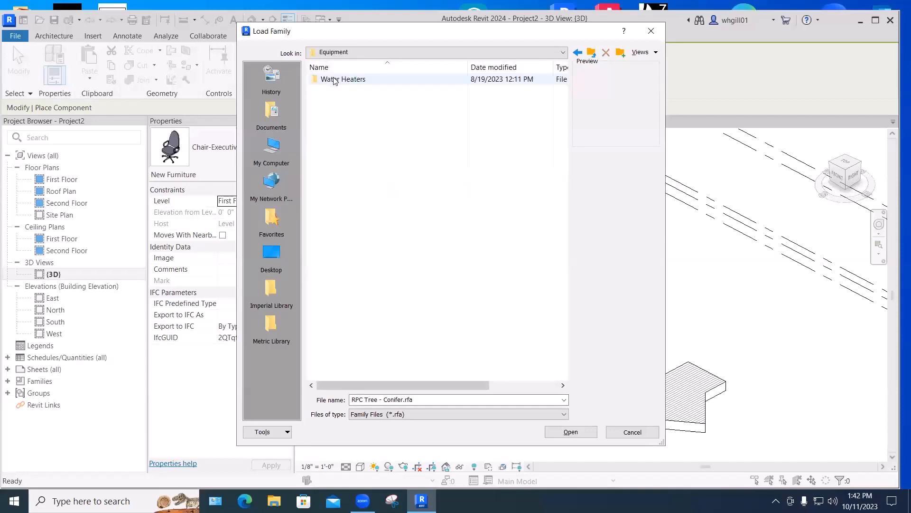
# - Open the Plumbing > Architectural > Fixtures > Bathtubs folder and preview Tub-Free Standing-3D.rfa and Tub-Rectangular-2D.rfa
pyautogui.click(593, 56)
pyautogui.doubleClick(332, 90)
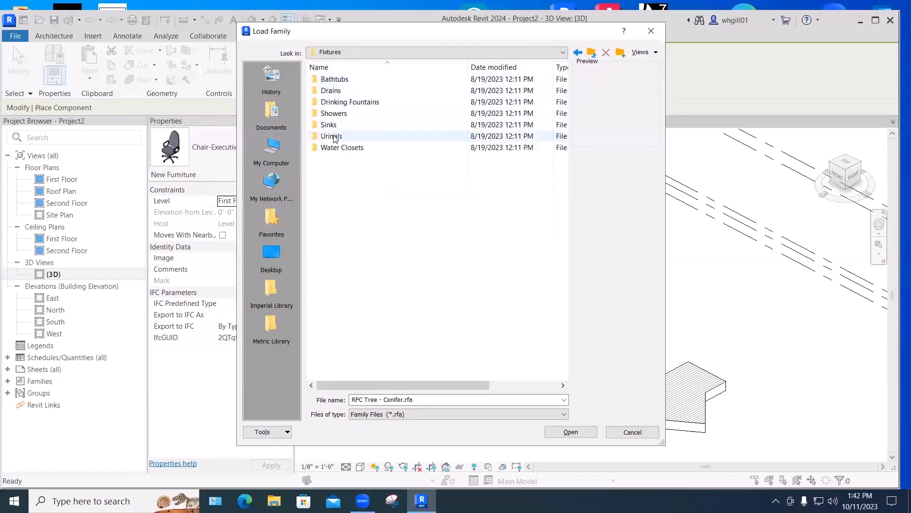
pyautogui.doubleClick(332, 80)
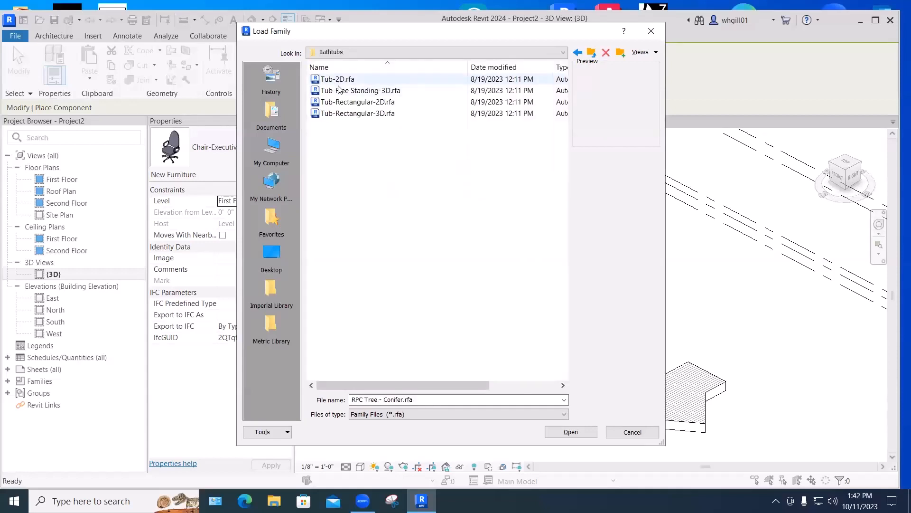
pyautogui.click(339, 90)
pyautogui.click(339, 102)
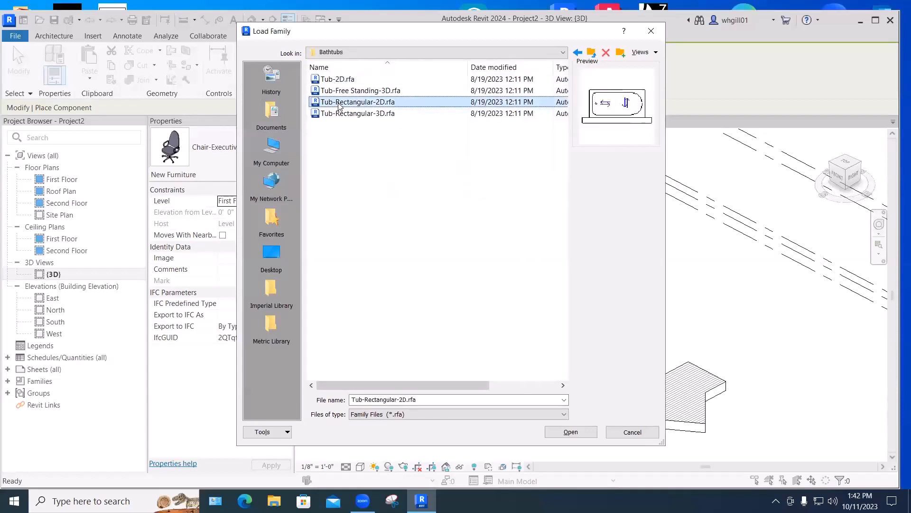
# - Go back to the US library and open the Specialty Equipment folder
pyautogui.click(592, 53)
pyautogui.click(592, 53)
pyautogui.click(592, 54)
pyautogui.click(592, 53)
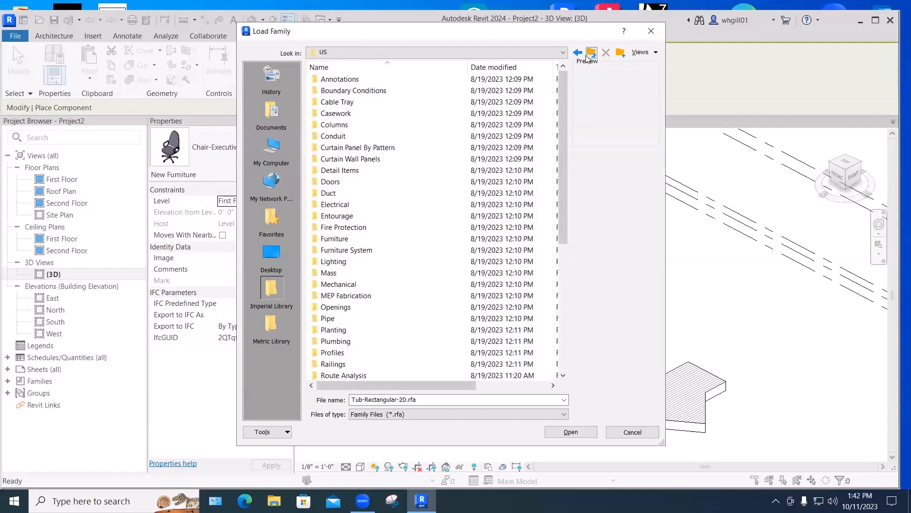
pyautogui.scroll(-4, 391, 275)
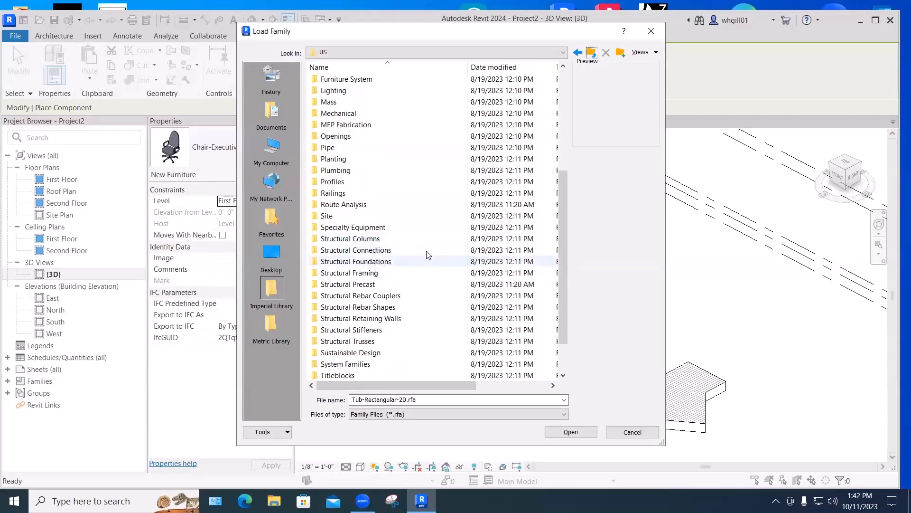
pyautogui.doubleClick(346, 229)
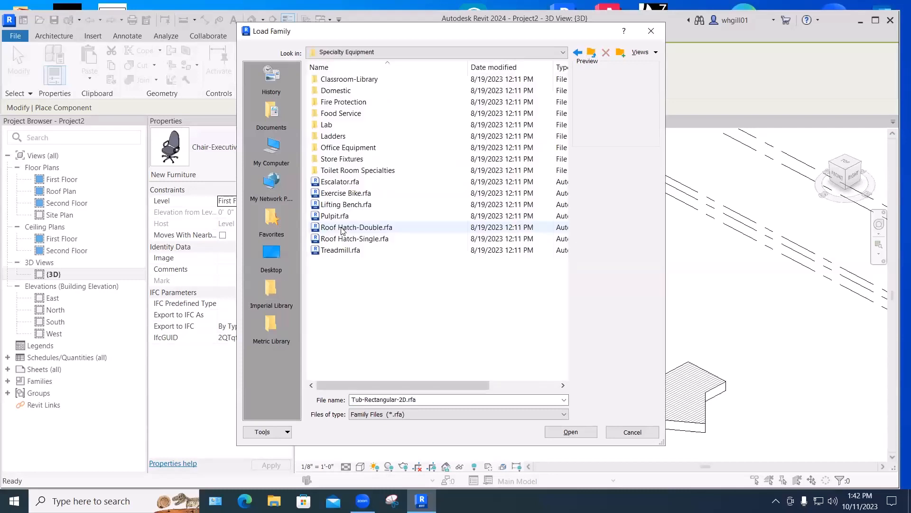
# - Open the Classroom-Library folder, preview the families from Lectern.rfa to Magazine Rack 4 shelf.rfa, and return to Specialty Equipment
pyautogui.doubleClick(331, 79)
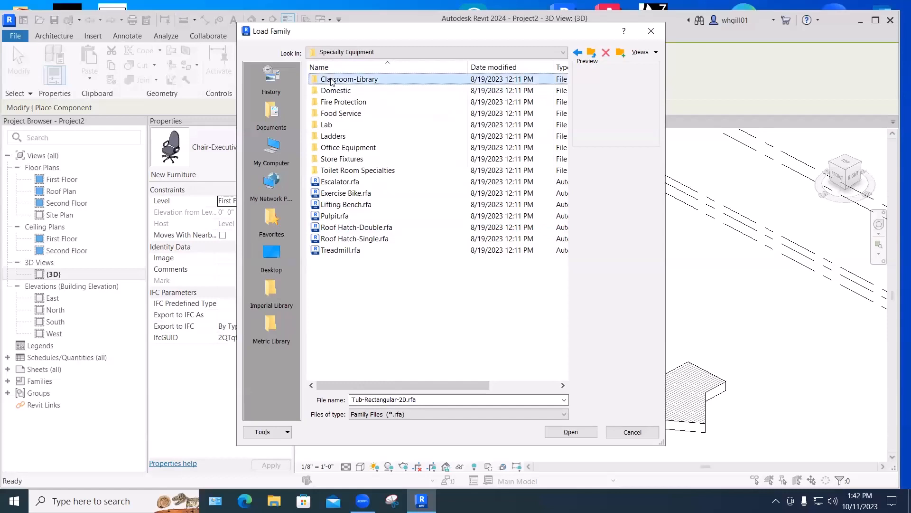
pyautogui.click(338, 182)
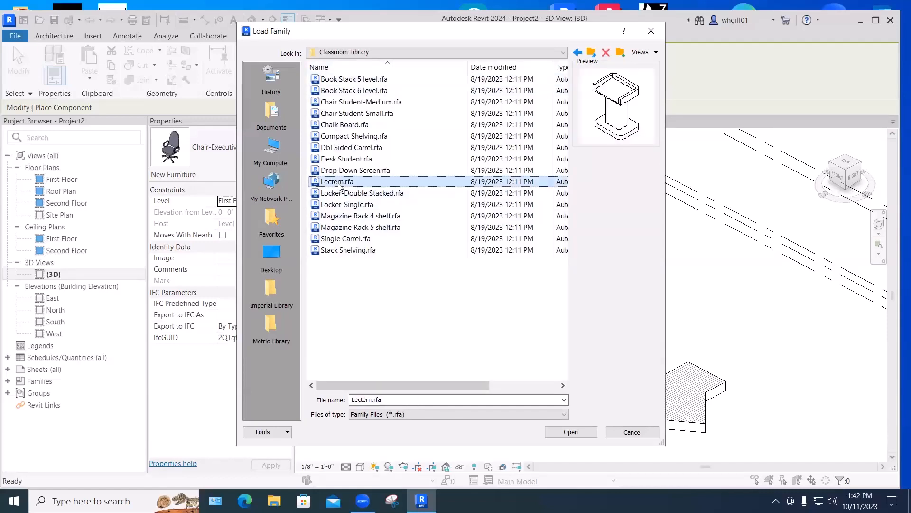
pyautogui.click(341, 192)
pyautogui.click(340, 205)
pyautogui.click(335, 216)
pyautogui.click(583, 54)
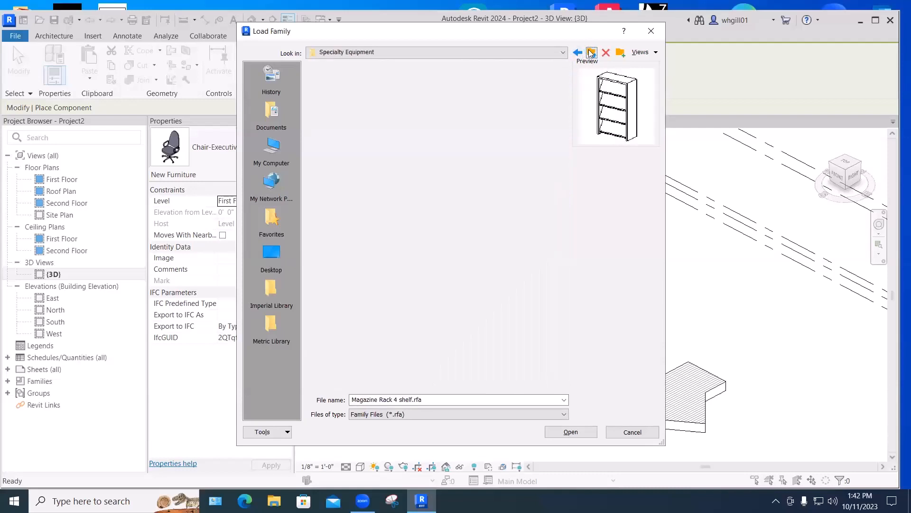
# - Open Domestic > Mid-Range, preview the families from Cooktop-Electric.rfa to Dryer.rfa, and return to the Domestic folder
pyautogui.doubleClick(338, 91)
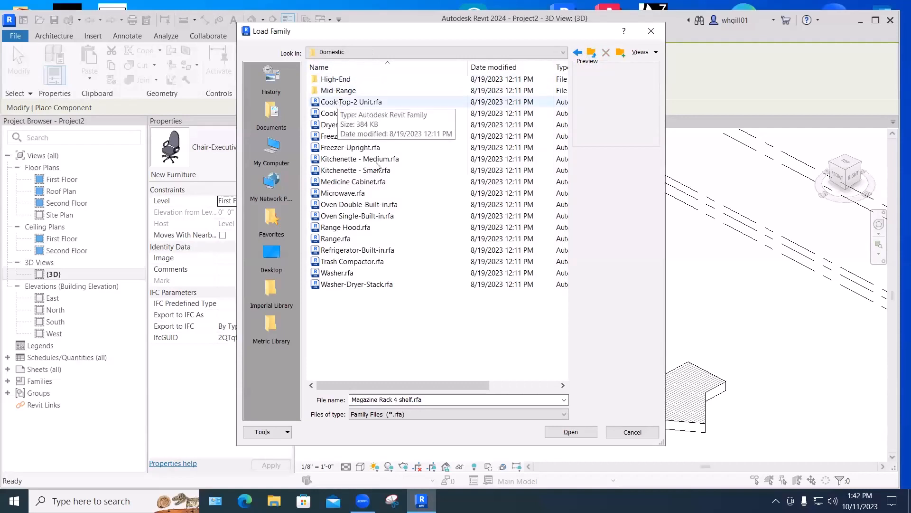
pyautogui.click(338, 90)
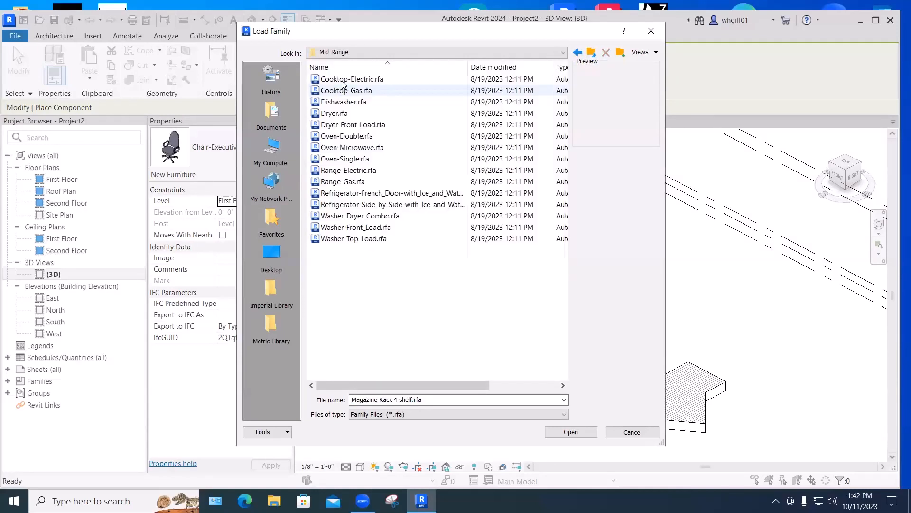
pyautogui.click(344, 79)
pyautogui.click(342, 90)
pyautogui.click(342, 102)
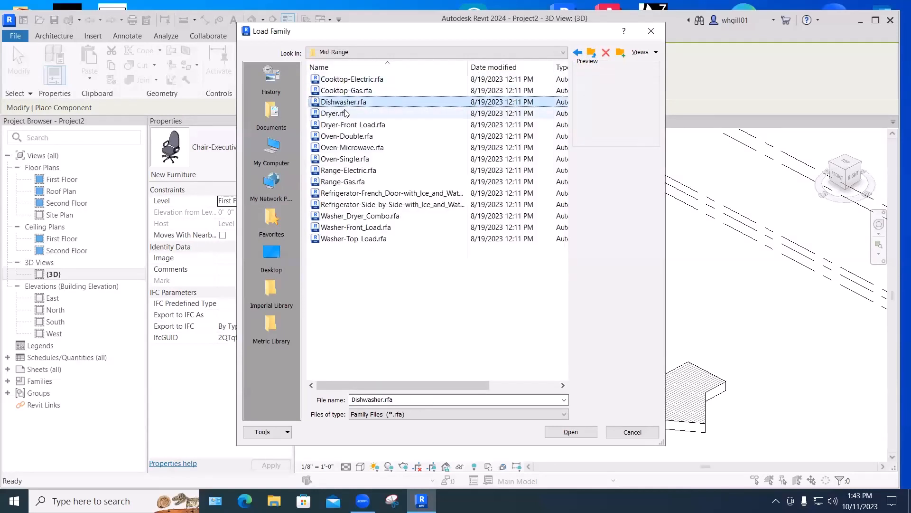
pyautogui.click(335, 113)
pyautogui.click(591, 52)
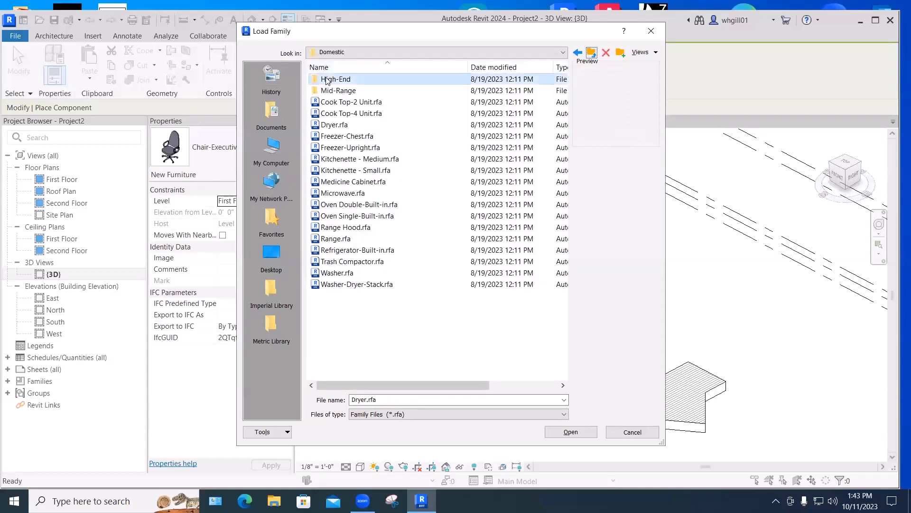
# - Open the Domestic High-End folder, preview Undercounter_Wine_Storage.rfa, and go back up out of the folder
pyautogui.doubleClick(332, 78)
pyautogui.scroll(-1, 348, 161)
pyautogui.scroll(-2, 348, 161)
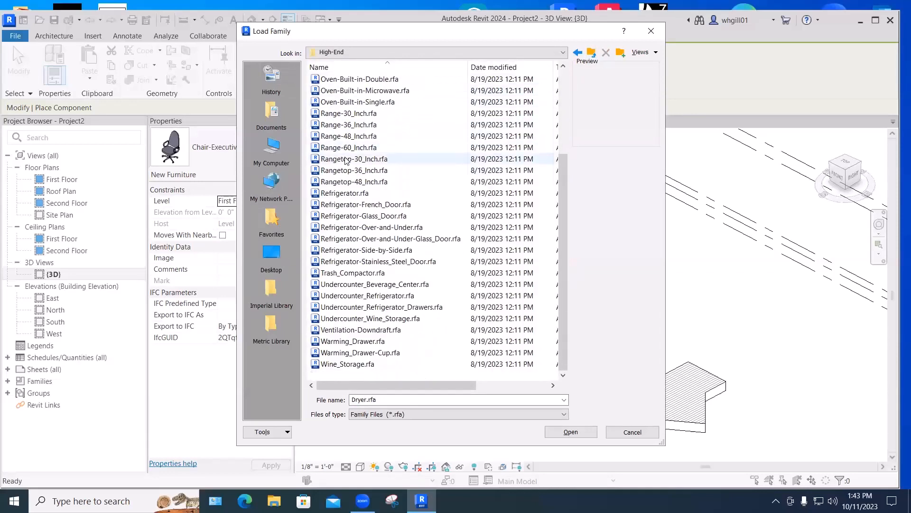
pyautogui.click(359, 321)
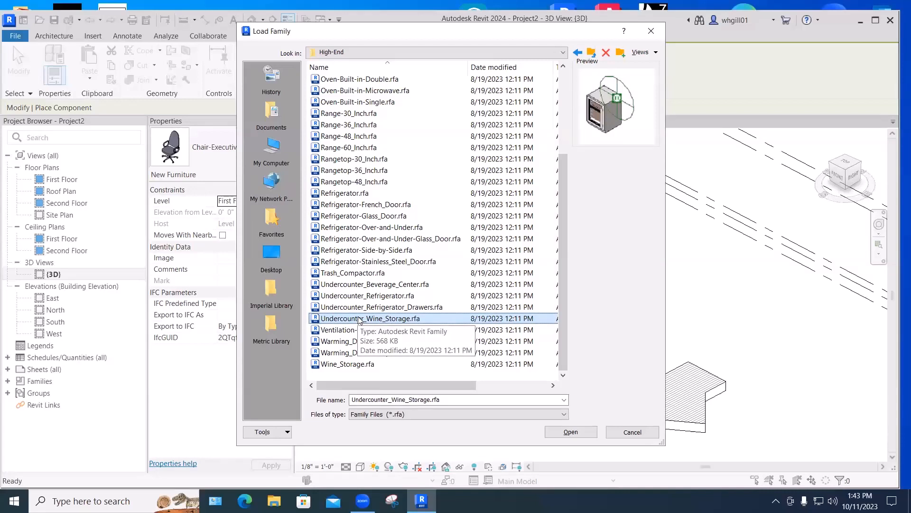
pyautogui.click(591, 52)
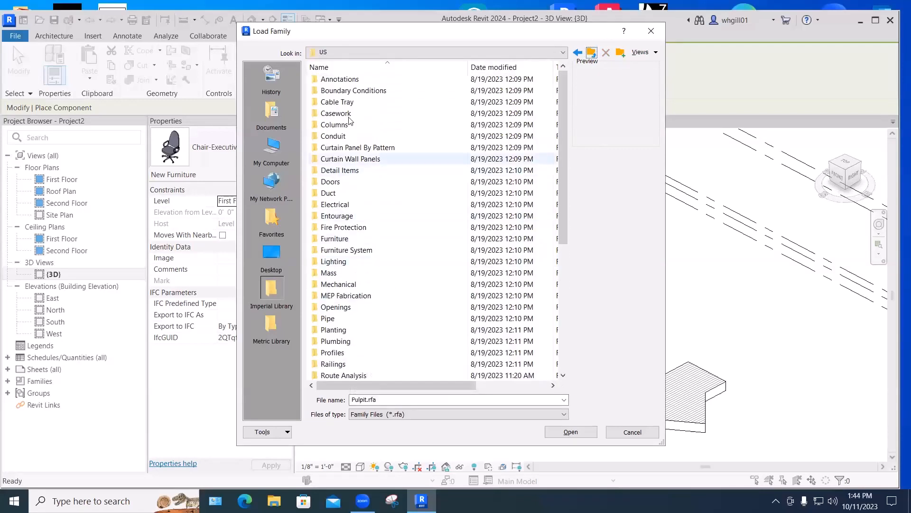
# - Preview the first four families in Specialty Equipment > Office Equipment, ending with Fax-Table.rfa, and close the family browser without loading anything
pyautogui.scroll(-3, 350, 312)
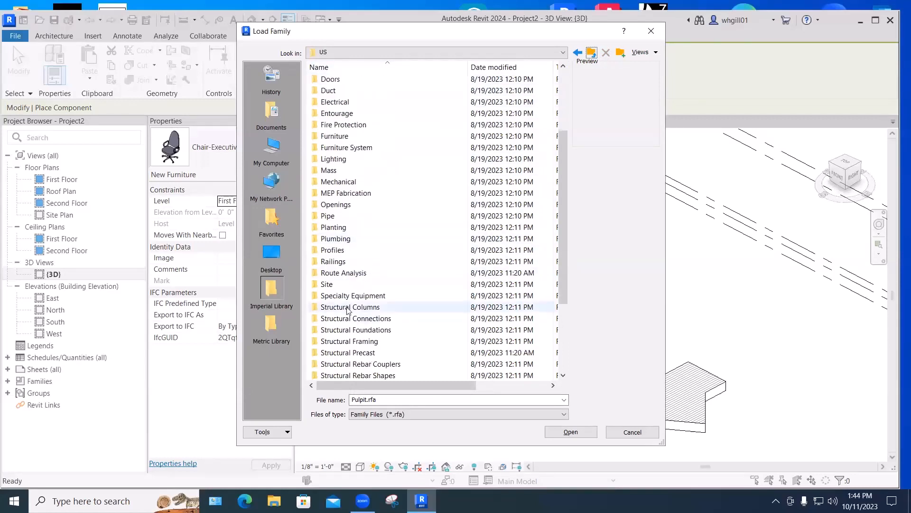
pyautogui.doubleClick(352, 295)
pyautogui.doubleClick(333, 147)
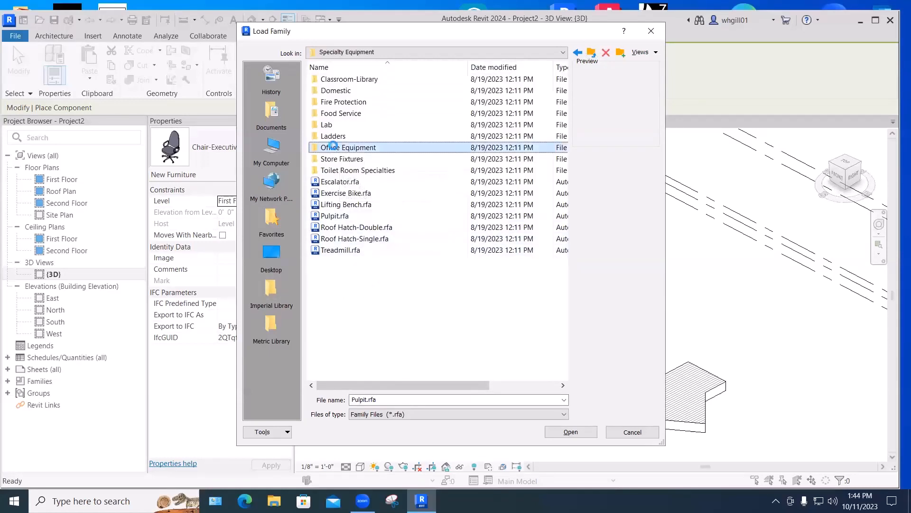
pyautogui.click(337, 81)
pyautogui.click(334, 92)
pyautogui.click(334, 102)
pyautogui.click(335, 114)
pyautogui.click(593, 52)
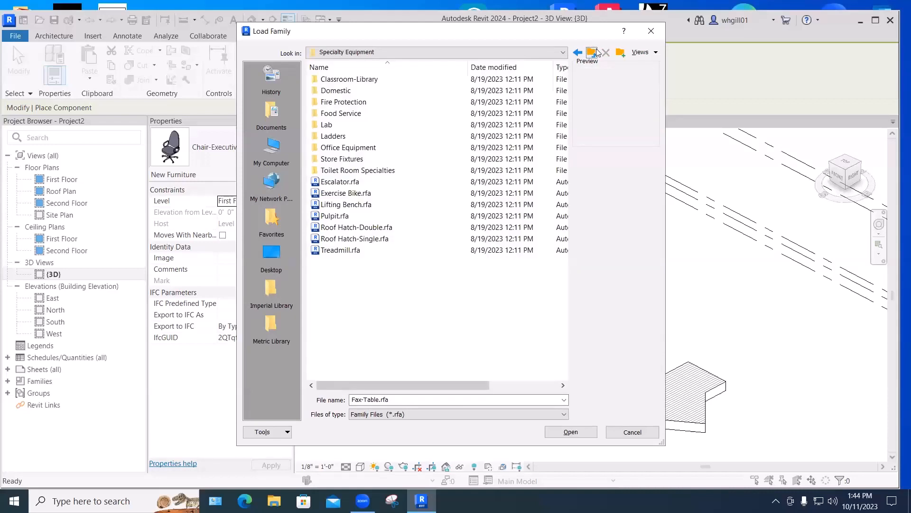
pyautogui.click(594, 52)
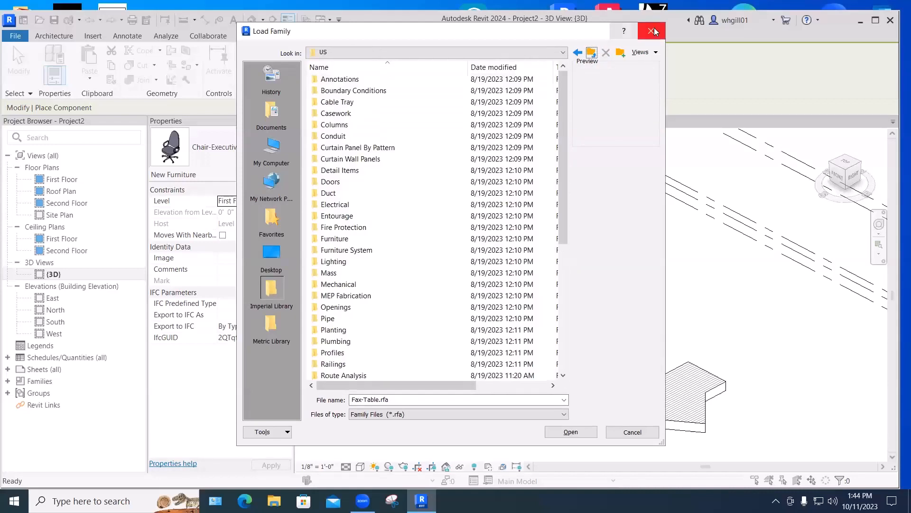
pyautogui.click(651, 31)
pyautogui.press('Escape')
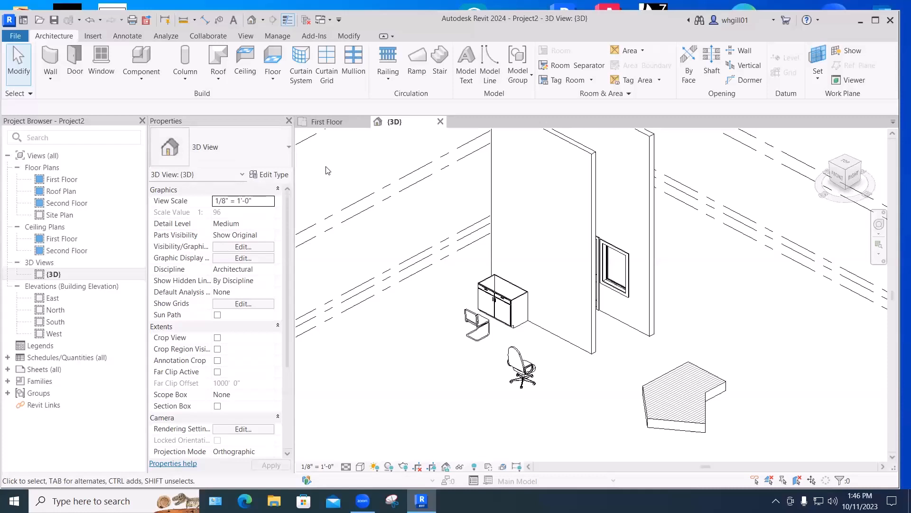
# - Start loading a family from the Insert tools and open the US library's Specialty Equipment > Food Service folder
pyautogui.click(141, 78)
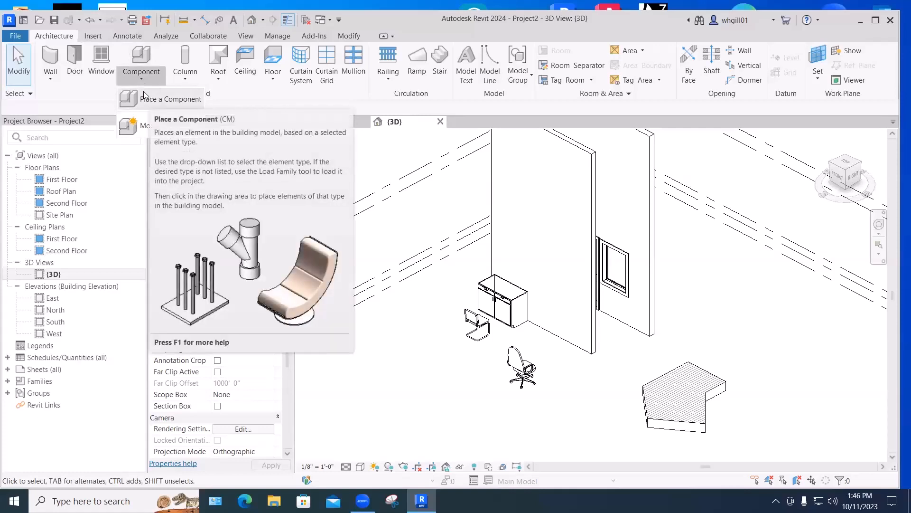
pyautogui.click(94, 36)
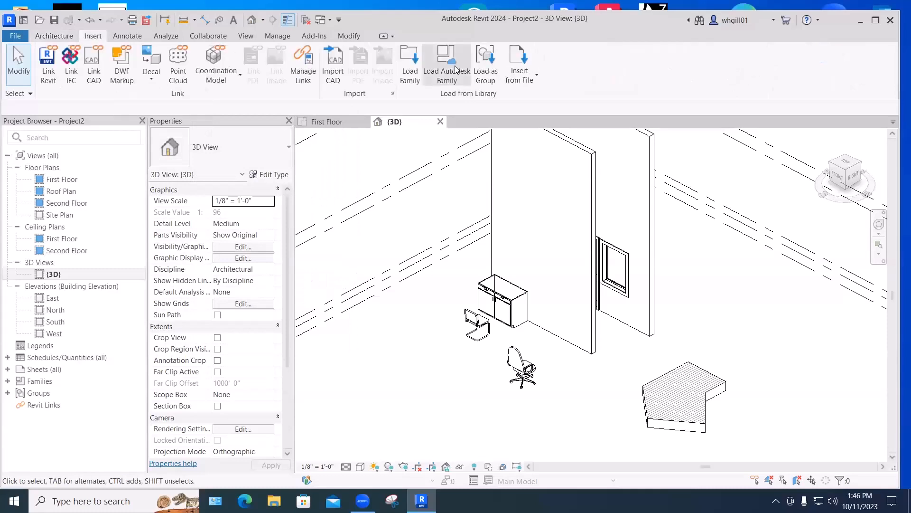
pyautogui.click(409, 81)
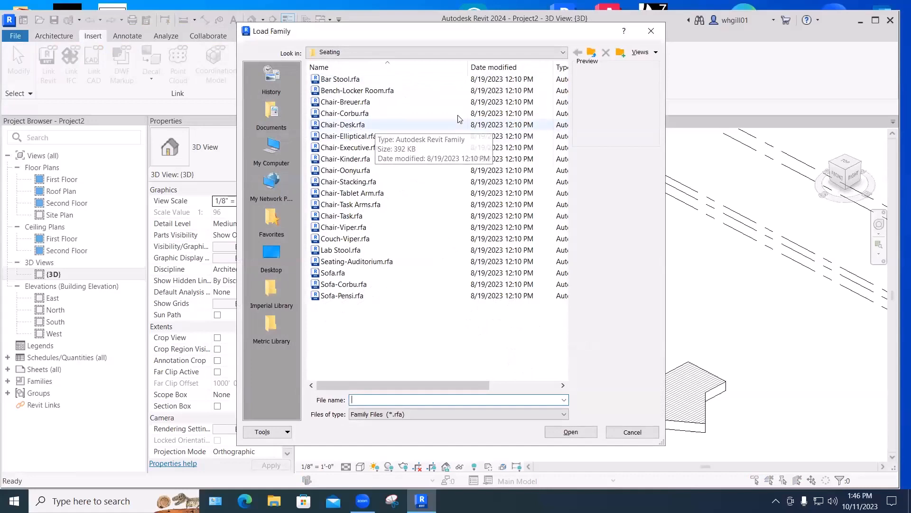
pyautogui.click(591, 53)
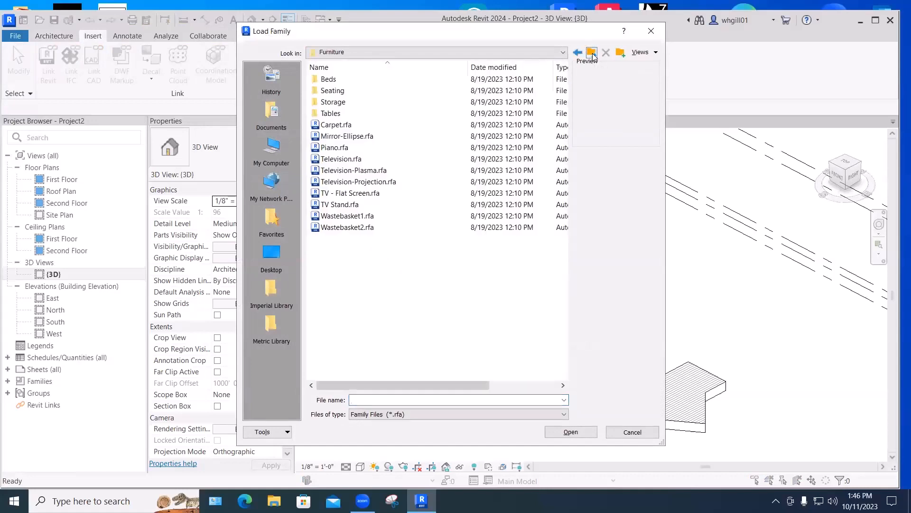
pyautogui.click(592, 53)
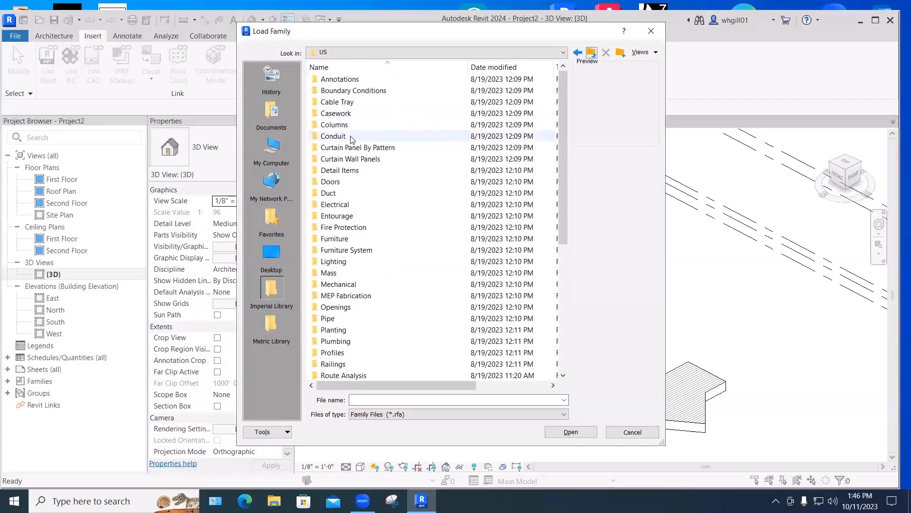
pyautogui.scroll(-2, 347, 332)
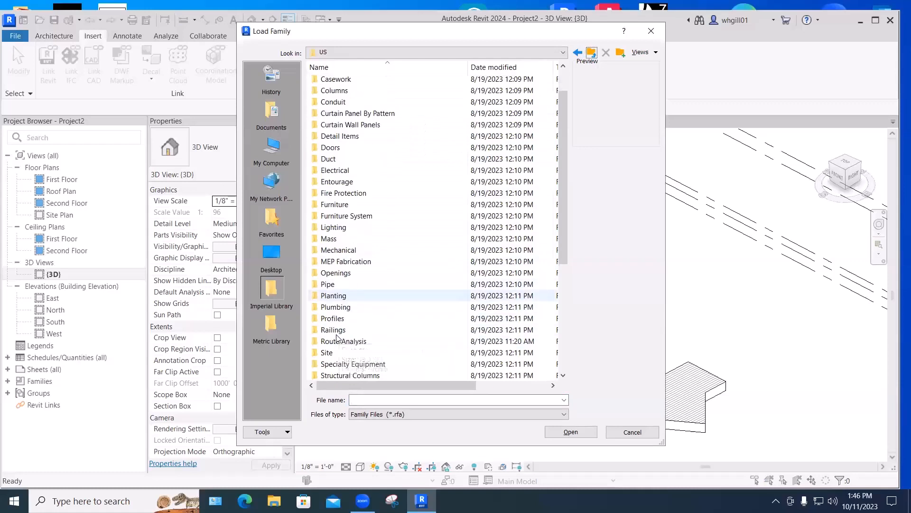
pyautogui.doubleClick(348, 331)
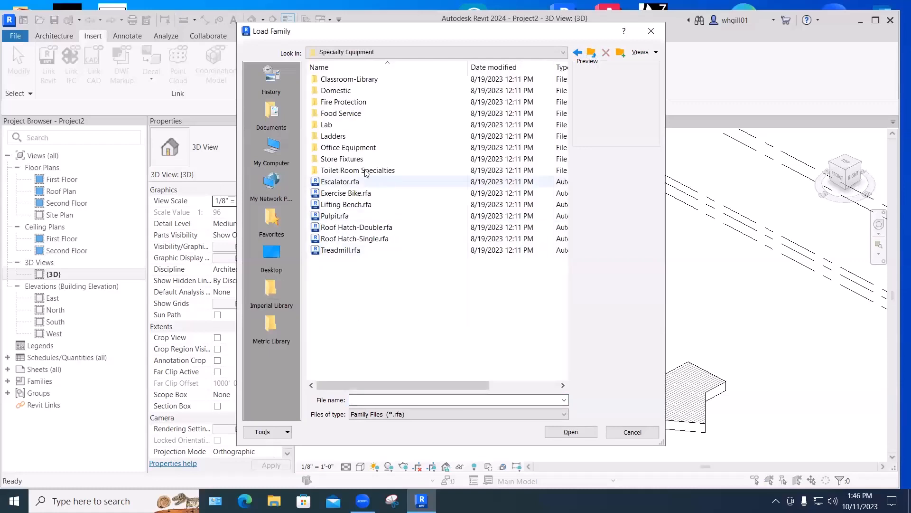
pyautogui.doubleClick(335, 116)
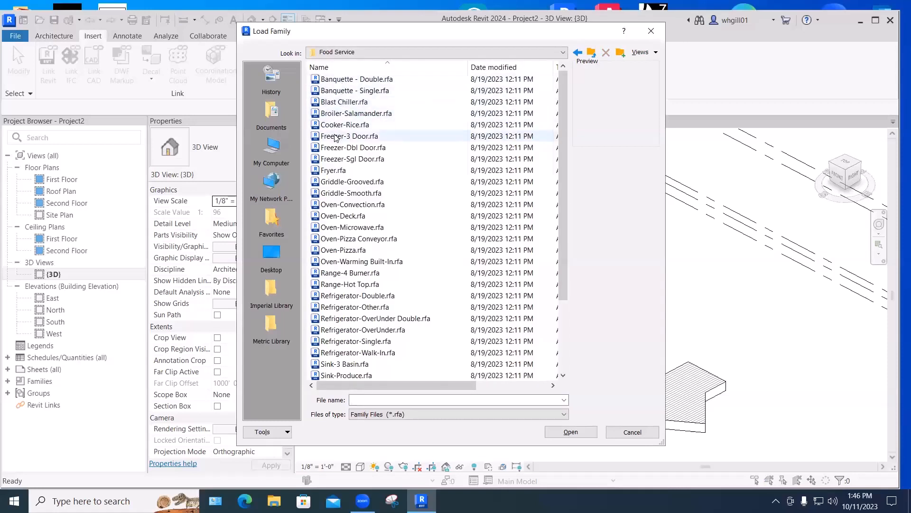
# - Load Freezer-3 Door.rfa, Freezer-Dbl Door.rfa, Freezer-Sgl Door.rfa and Fryer.rfa together into the project
pyautogui.click(334, 137)
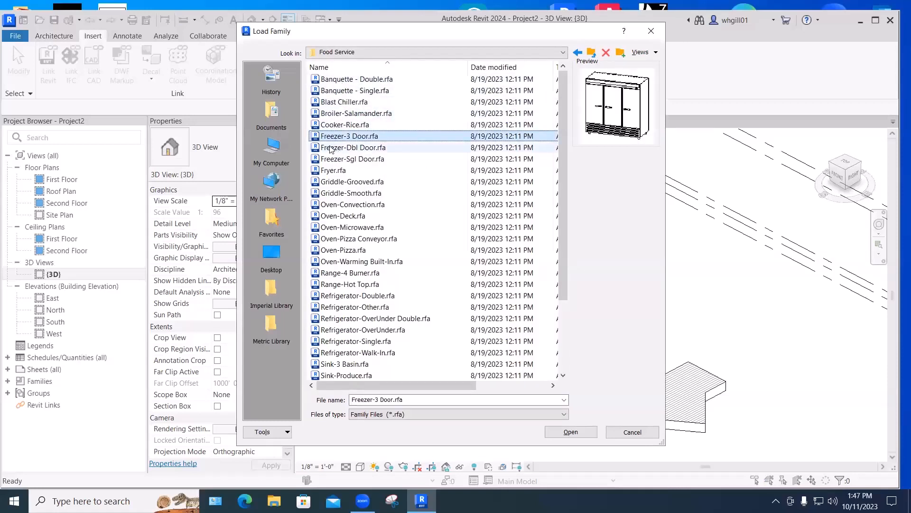
pyautogui.click(335, 151)
pyautogui.keyDown('ctrl'); pyautogui.click(335, 158); pyautogui.keyUp('ctrl')
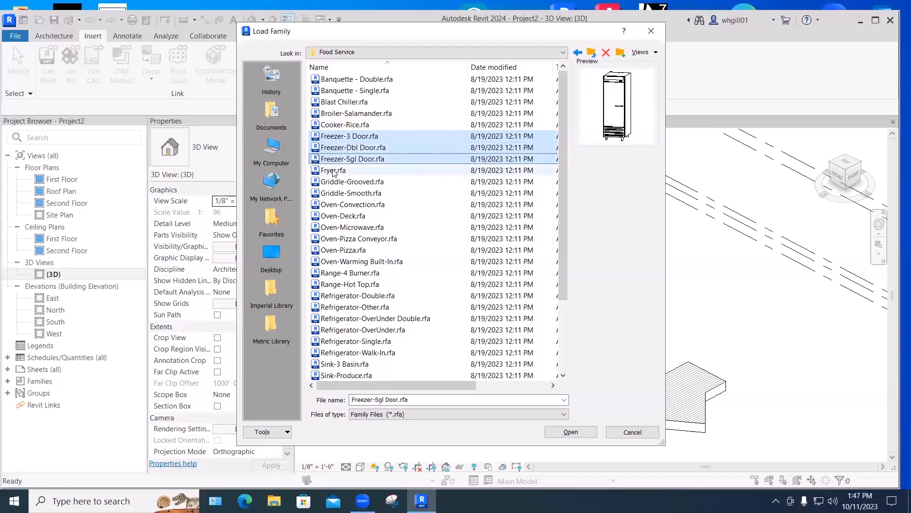
pyautogui.keyDown('ctrl'); pyautogui.click(332, 170); pyautogui.keyUp('ctrl')
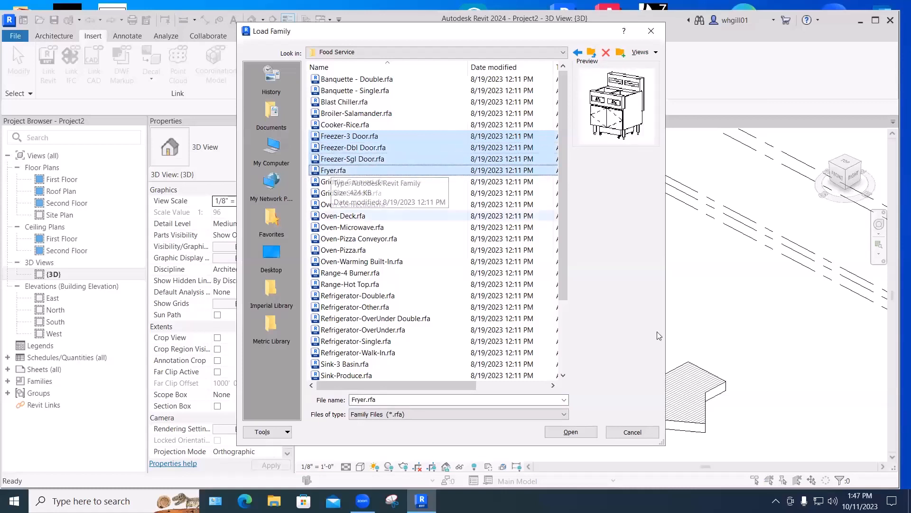
pyautogui.click(568, 431)
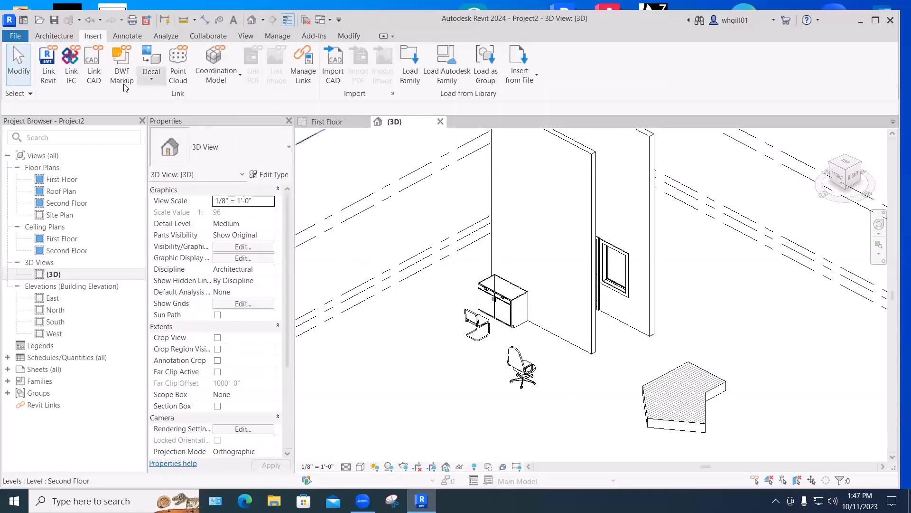
# - Place one 31" Fryer component on the First Floor level, in the open area beside the Breuer chair, and end placement
pyautogui.click(54, 36)
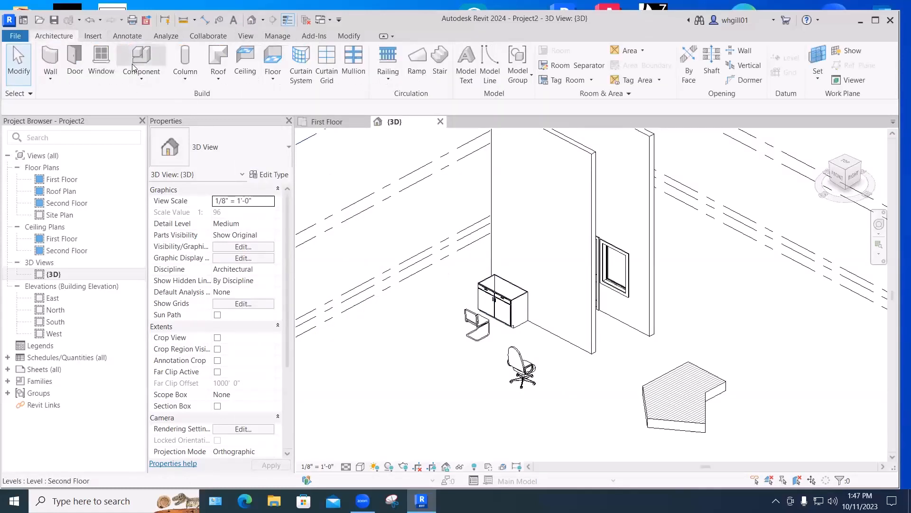
pyautogui.click(142, 76)
pyautogui.click(153, 96)
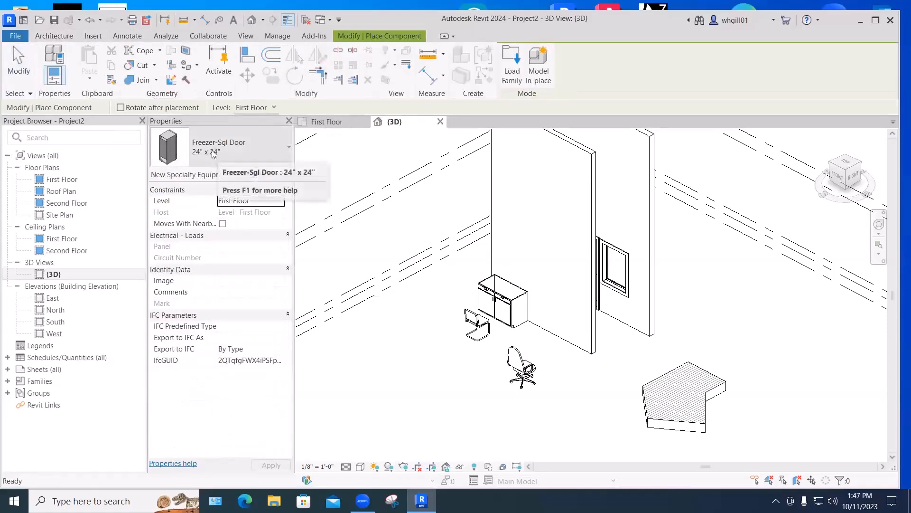
pyautogui.click(213, 153)
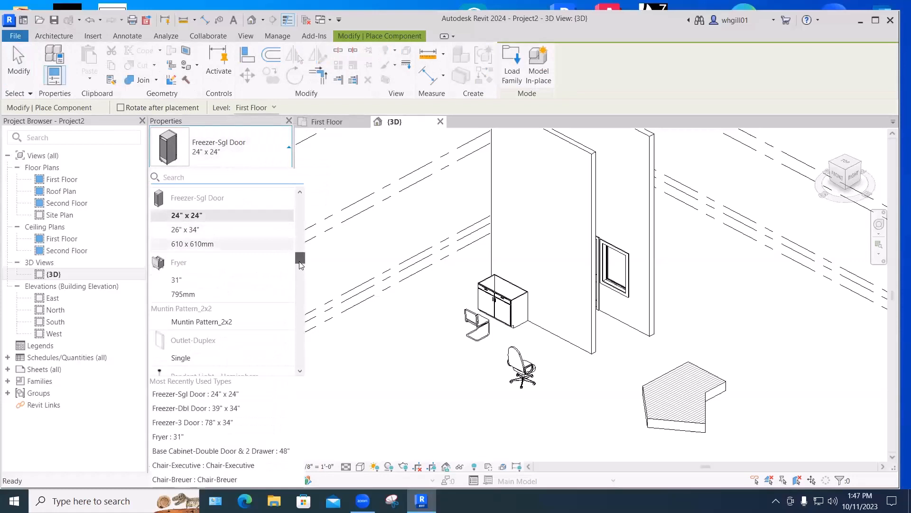
pyautogui.click(180, 283)
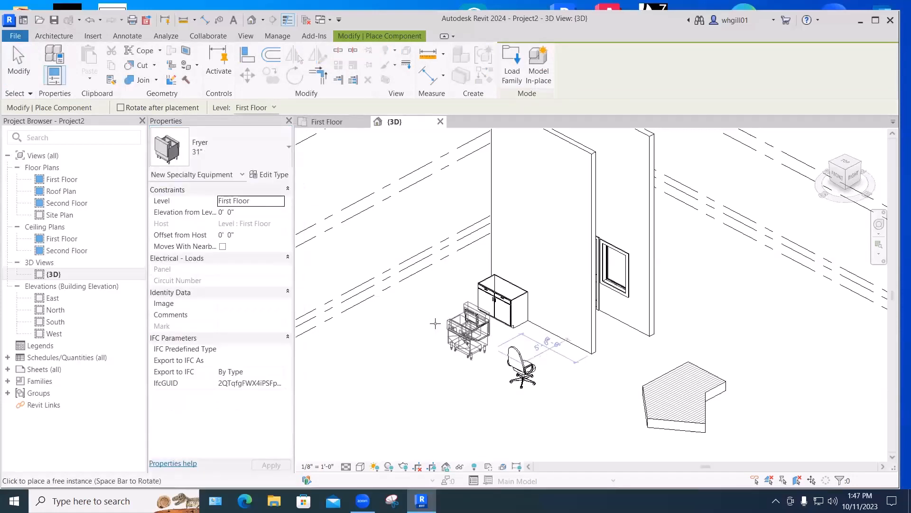
pyautogui.click(425, 328)
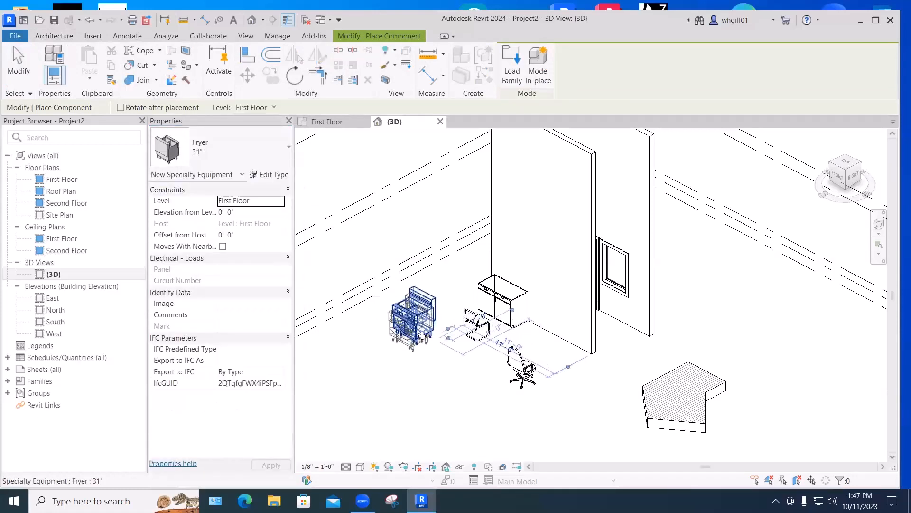
pyautogui.press('Escape')
pyautogui.press('Escape')
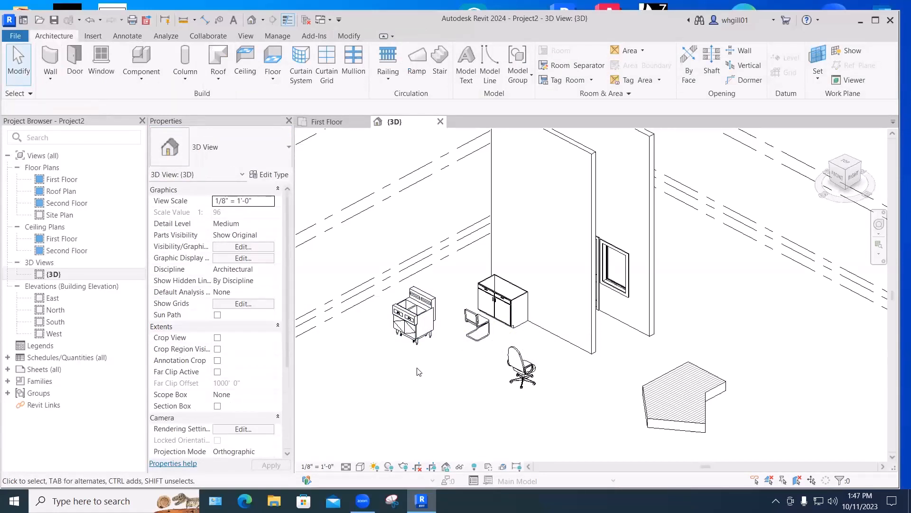
# - Open the Autodesk family library for loading and look through its full list of content
pyautogui.click(92, 35)
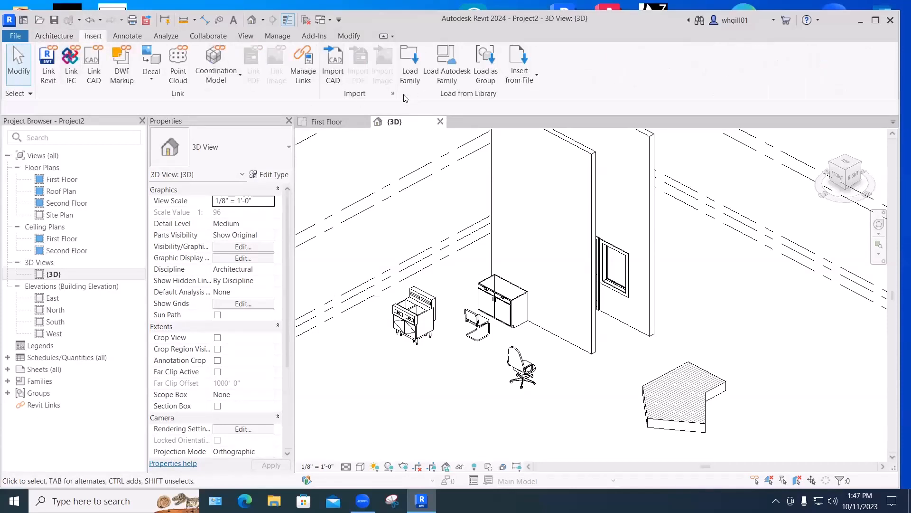
pyautogui.click(448, 76)
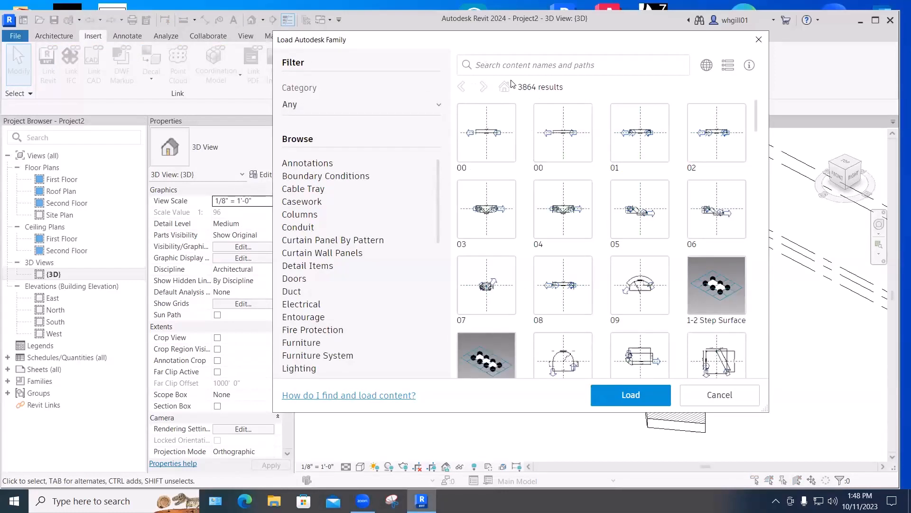
pyautogui.moveTo(757, 125); pyautogui.dragTo(755, 395)
pyautogui.moveTo(757, 304); pyautogui.dragTo(755, 103)
# - Search the Autodesk families for "chair", examine the matching families and category filter options, and clear the search
pyautogui.click(480, 62)
pyautogui.write('chair')
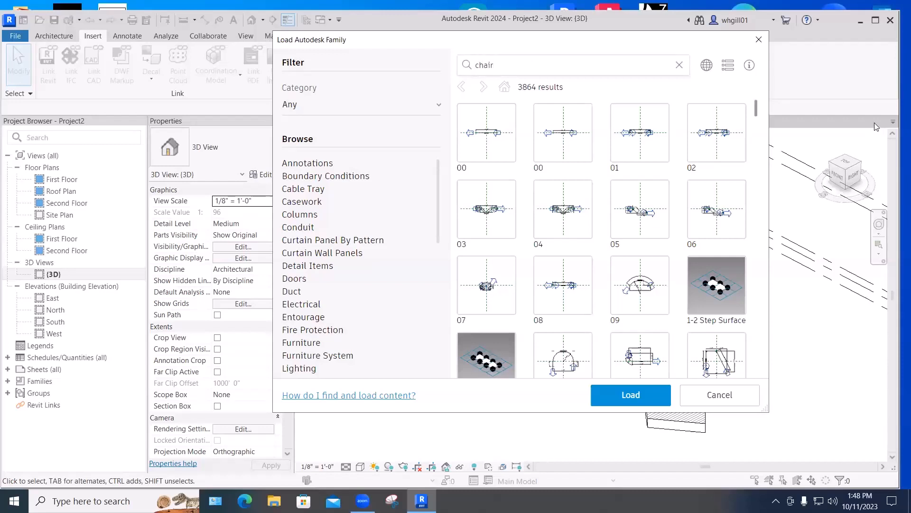
pyautogui.press('Return')
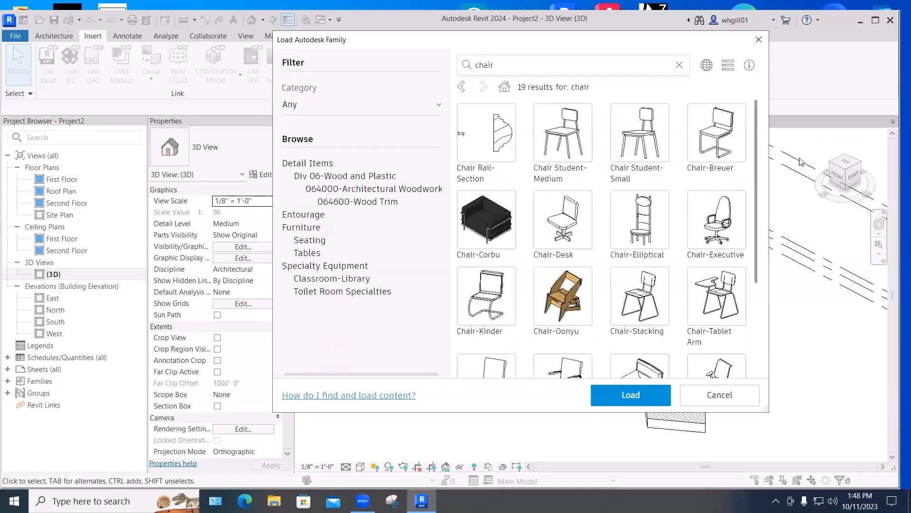
pyautogui.scroll(-3, 708, 301)
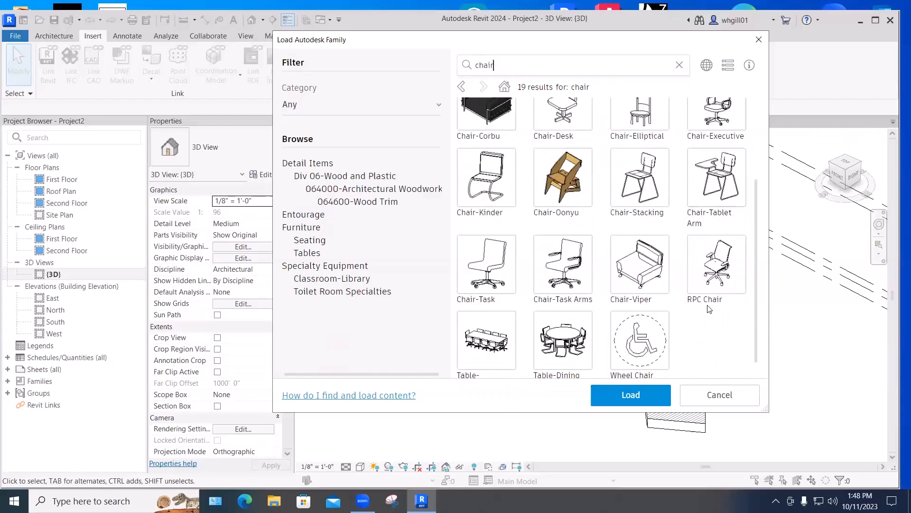
pyautogui.scroll(3, 710, 305)
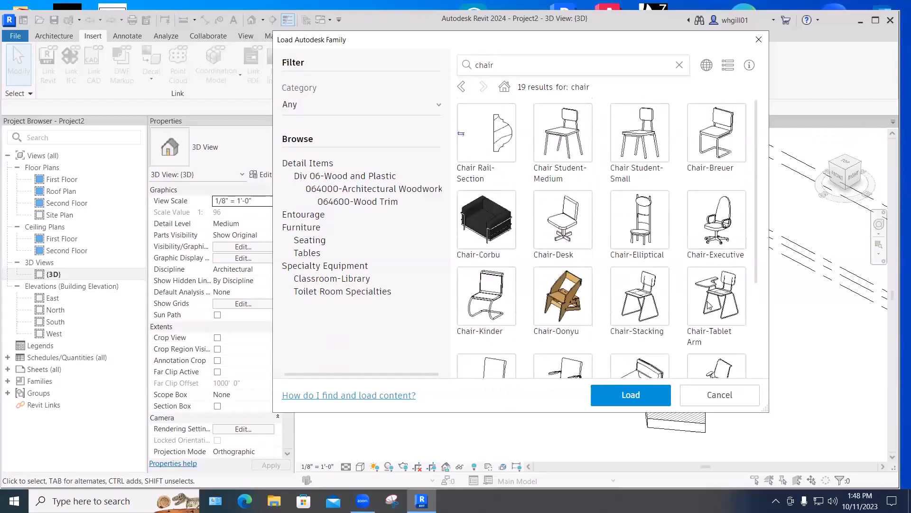
pyautogui.click(290, 105)
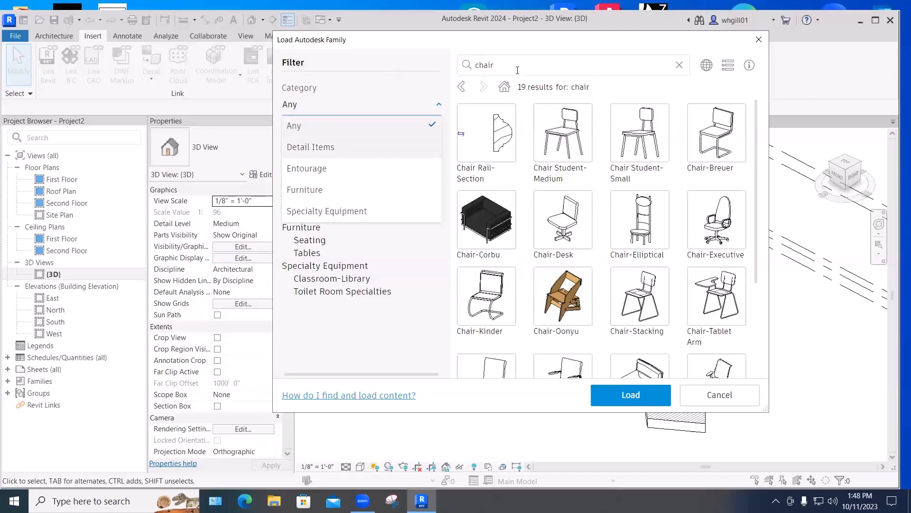
pyautogui.click(680, 65)
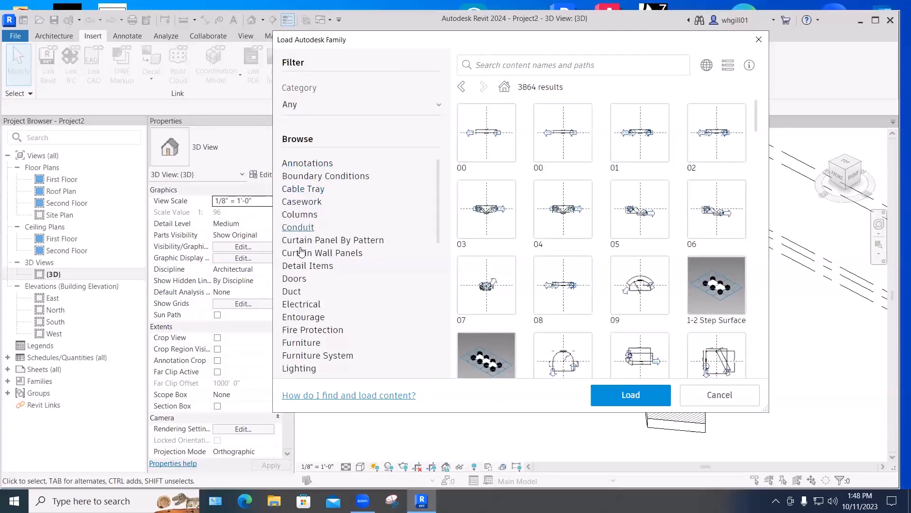
# - Browse to Furniture > Seating in the Autodesk library and load the Bar Stool family into the project
pyautogui.doubleClick(297, 346)
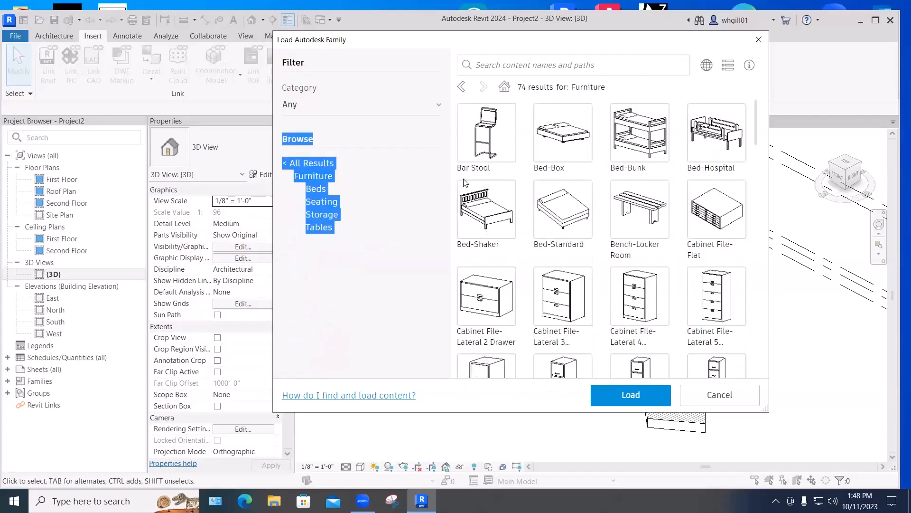
pyautogui.click(321, 202)
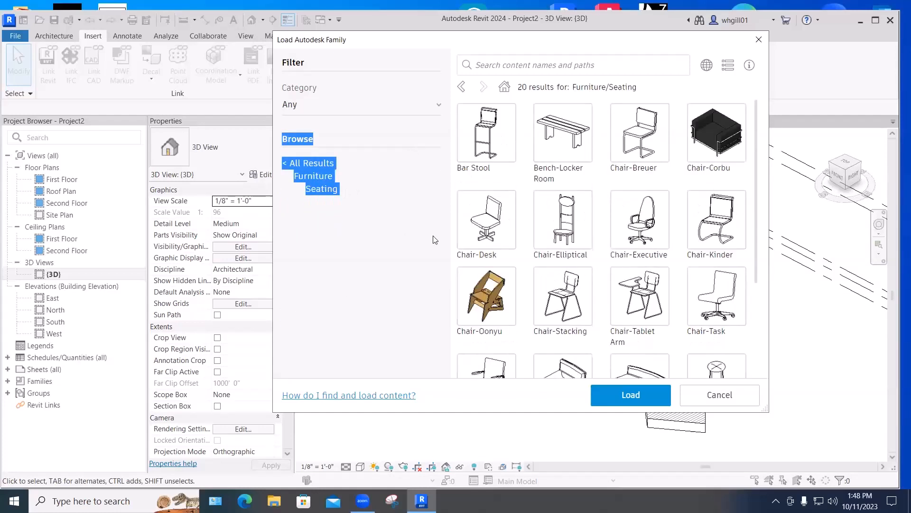
pyautogui.click(490, 150)
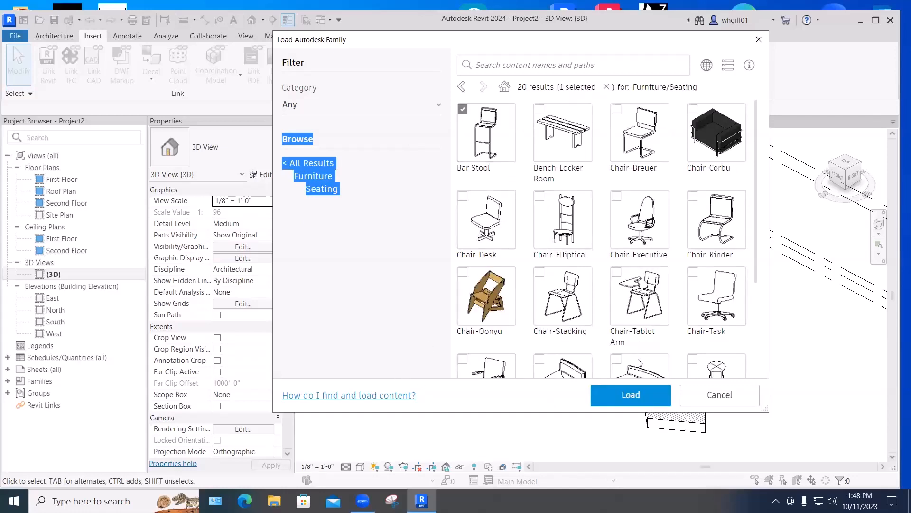
pyautogui.click(627, 398)
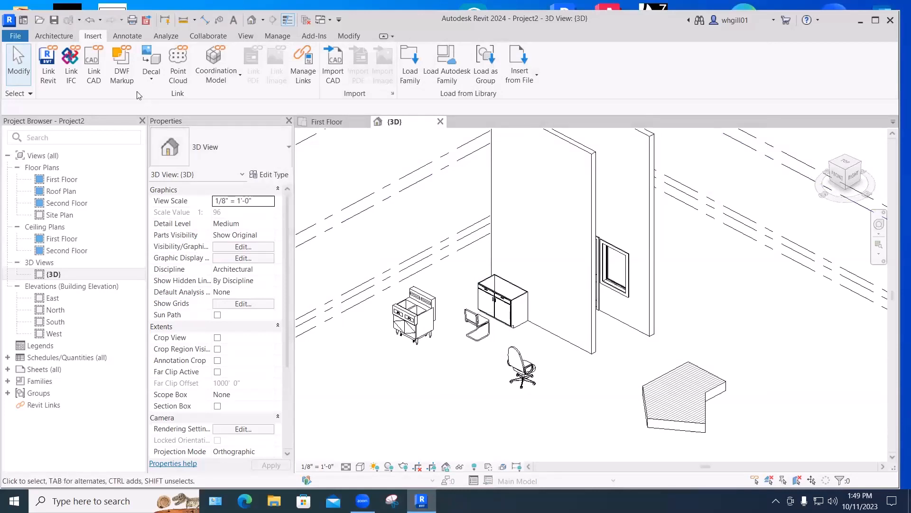
# - Place one Bar Stool component on the First Floor level, just beside the base cabinet, and end placement
pyautogui.click(52, 38)
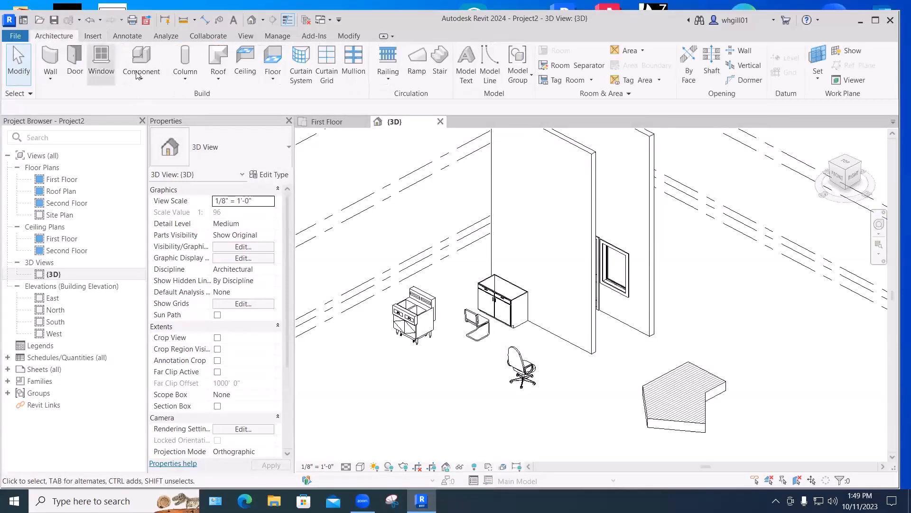
pyautogui.click(143, 76)
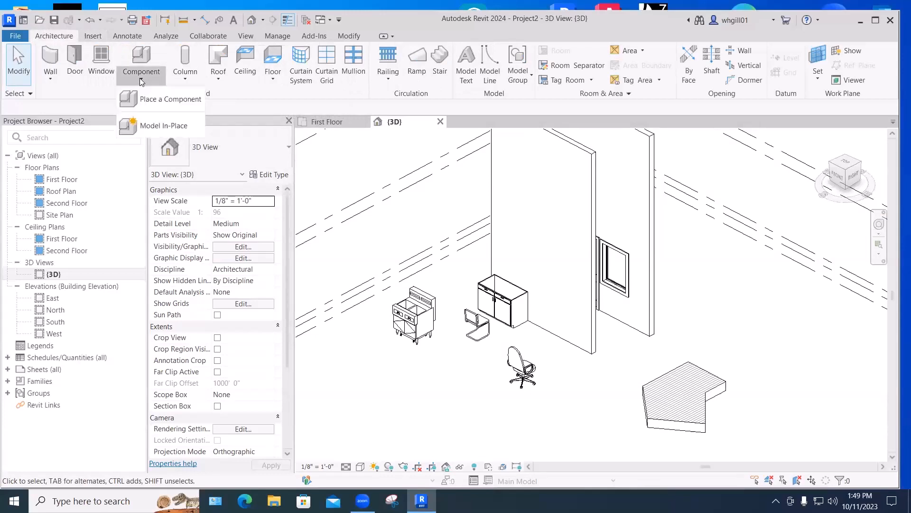
pyautogui.click(155, 101)
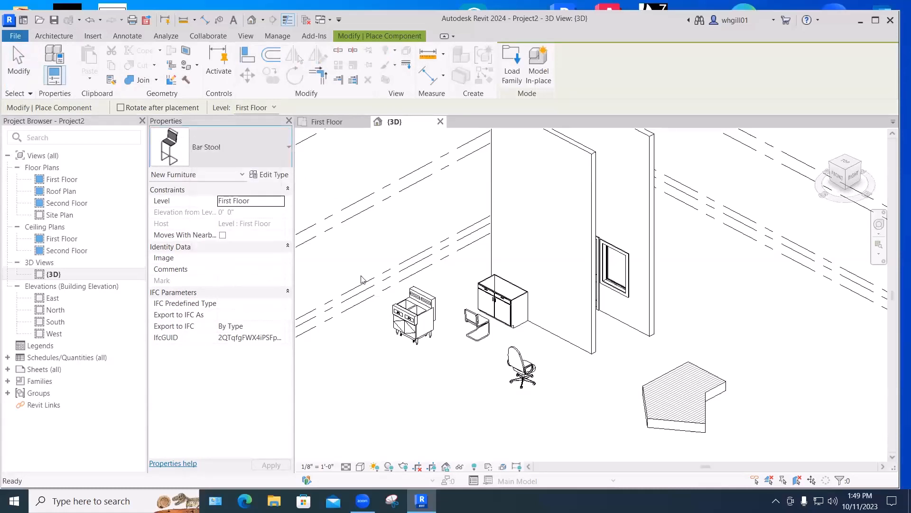
pyautogui.click(216, 164)
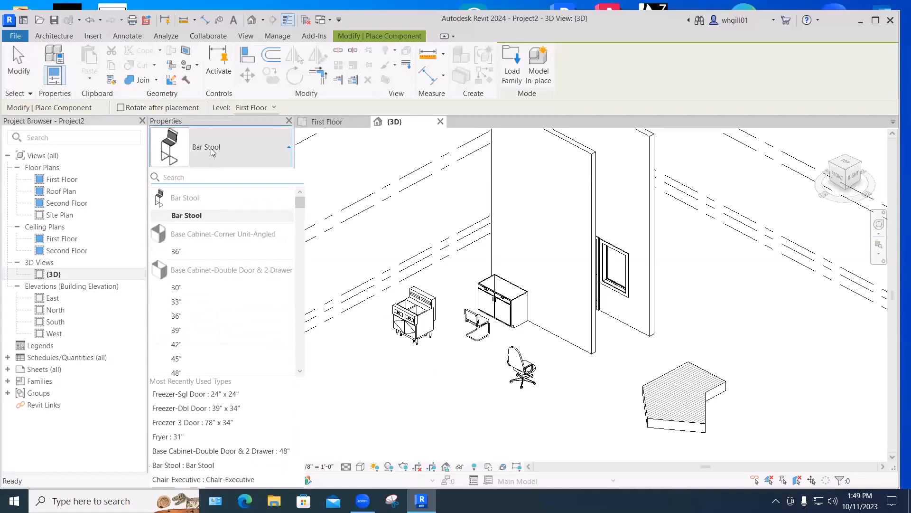
pyautogui.click(188, 216)
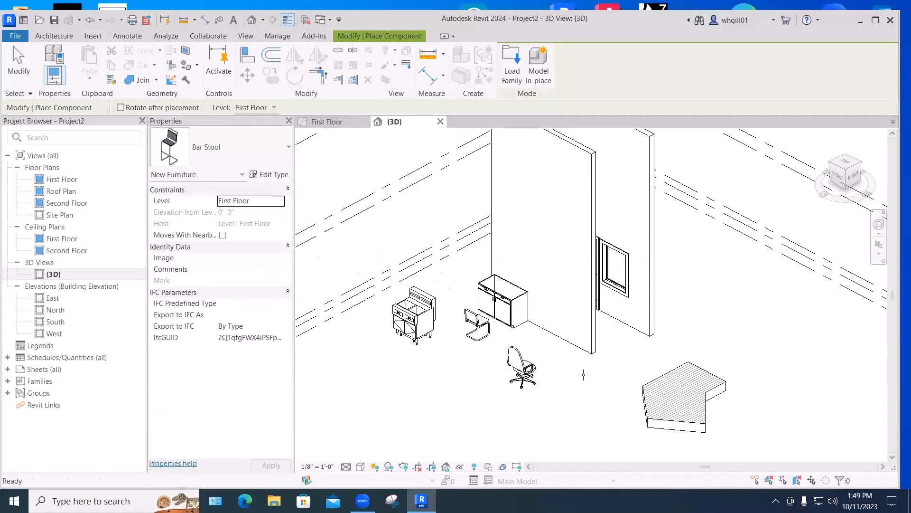
pyautogui.click(546, 348)
pyautogui.press('Escape')
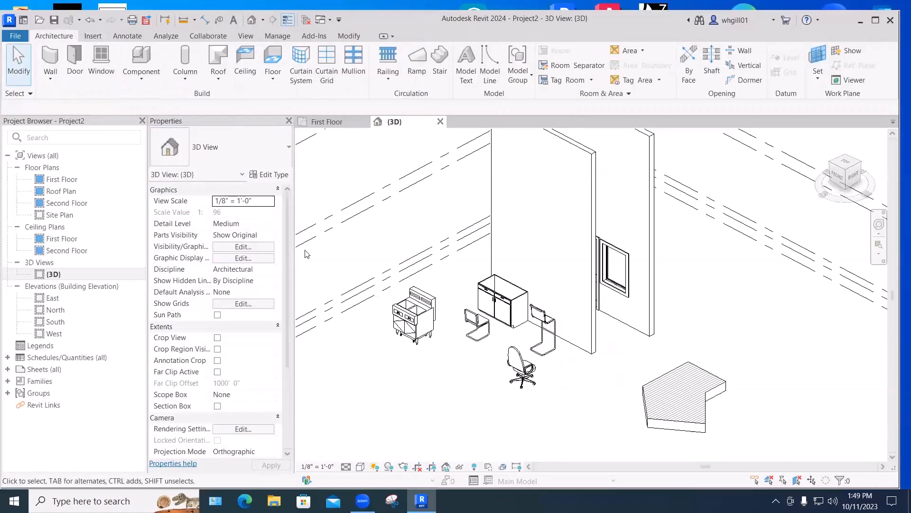
# - Look through the available component types, place another Bar Stool on the far side of the fryer, and end placement
pyautogui.click(138, 61)
pyautogui.click(288, 147)
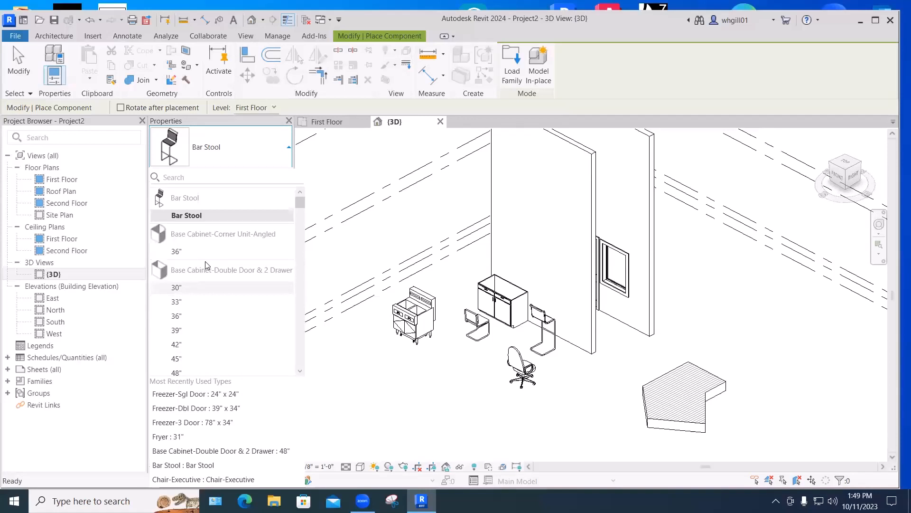
pyautogui.scroll(-1, 237, 285)
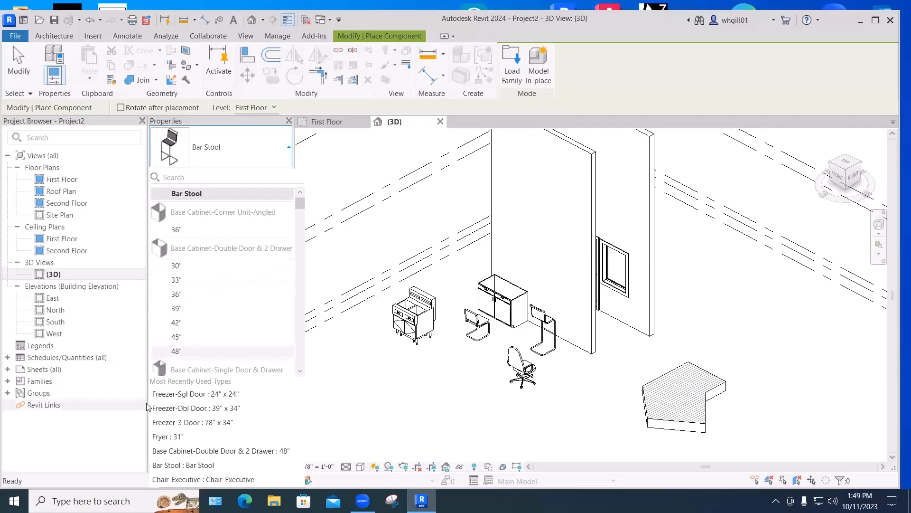
pyautogui.scroll(1, 192, 216)
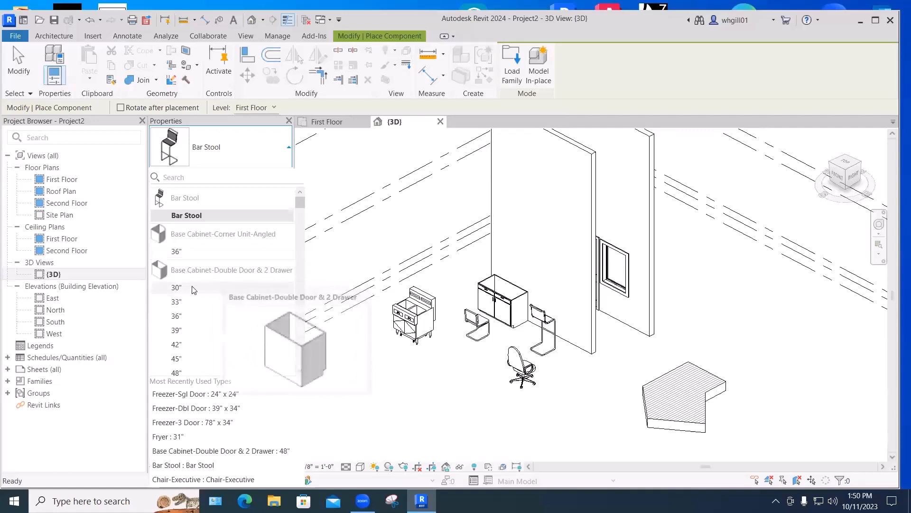
pyautogui.scroll(-1, 181, 332)
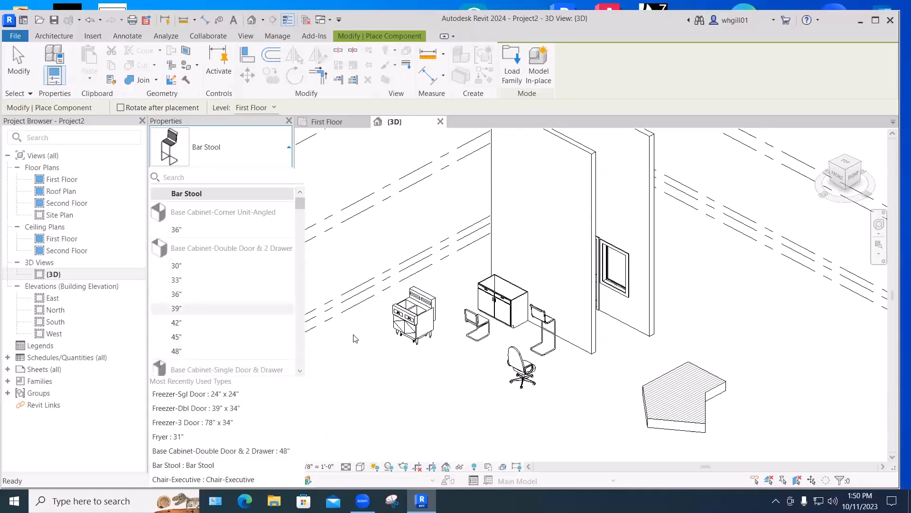
pyautogui.press('Escape')
pyautogui.press('Escape')
# - Delete the Basement level in the 3D view
pyautogui.scroll(-6, 522, 309)
pyautogui.moveTo(541, 291); pyautogui.dragTo(585, 278, button='middle')
pyautogui.moveTo(377, 356); pyautogui.dragTo(436, 330, button='middle')
pyautogui.scroll(5, 409, 326)
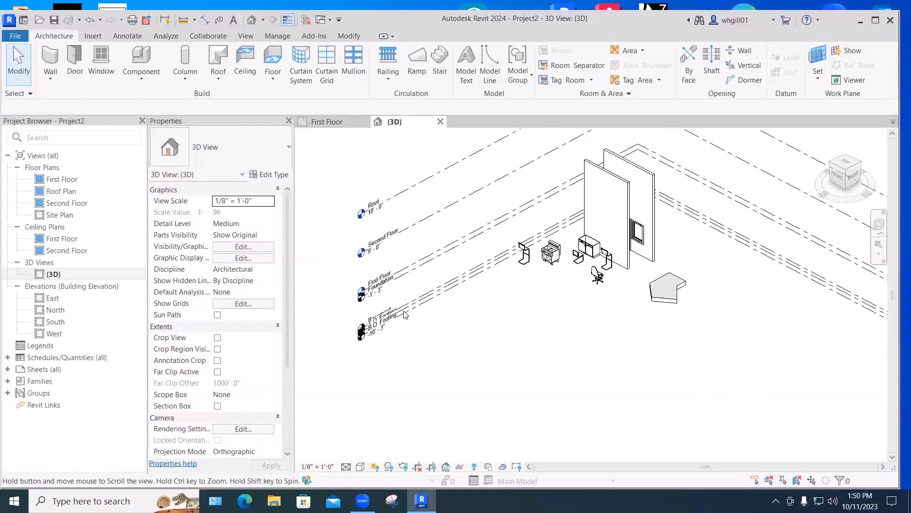
pyautogui.moveTo(394, 318); pyautogui.dragTo(517, 312, button='middle')
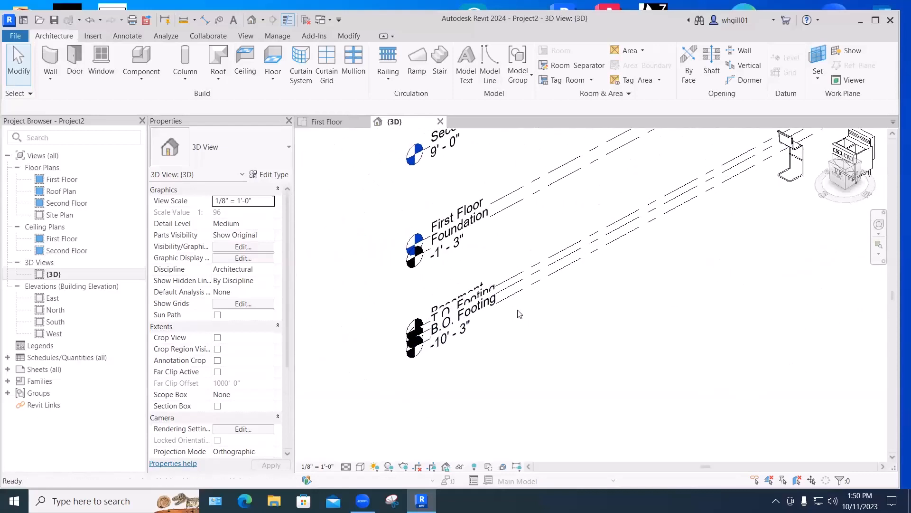
pyautogui.click(507, 283)
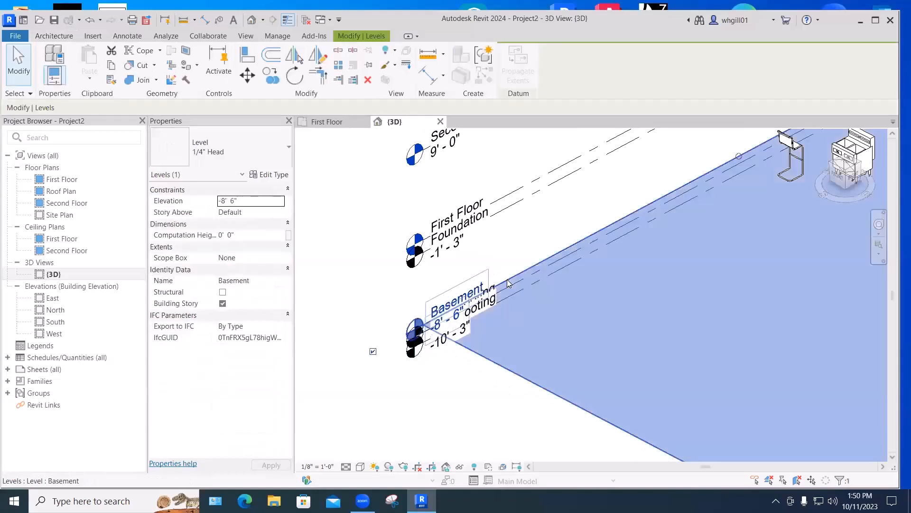
pyautogui.rightClick(507, 283)
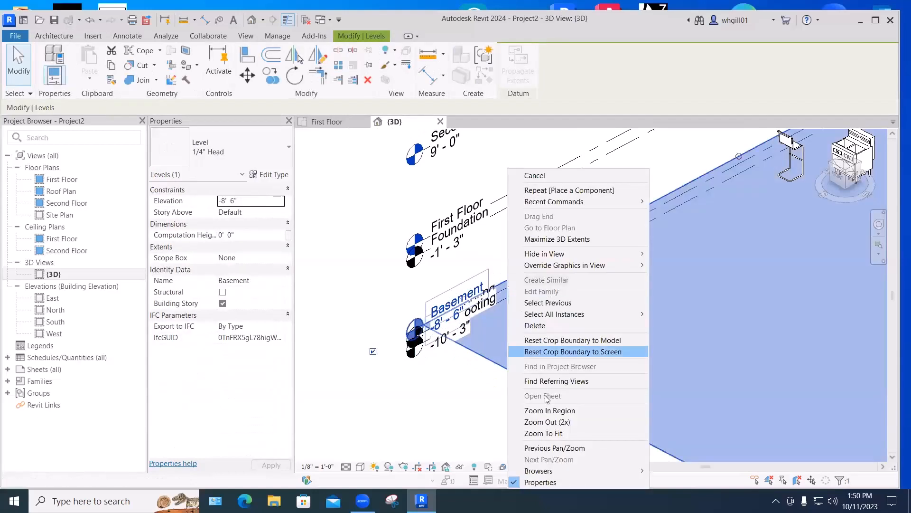
pyautogui.click(538, 326)
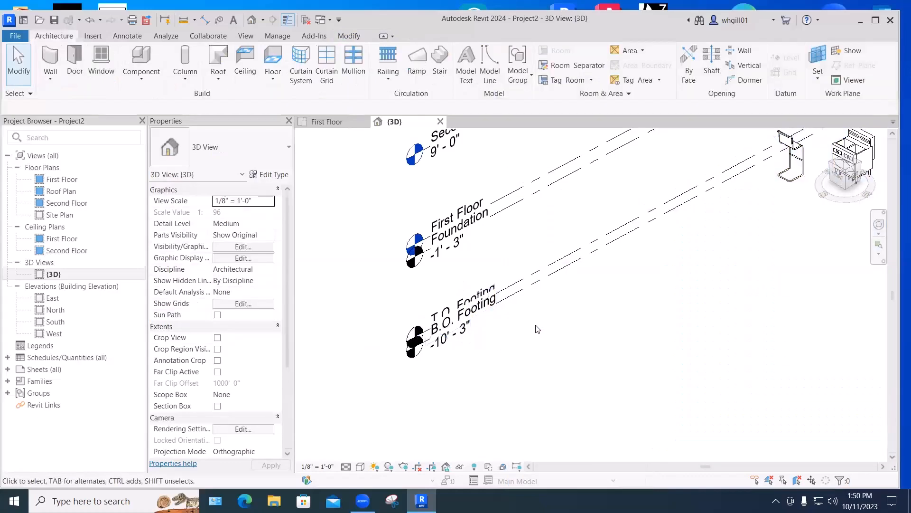
# - Delete the T.O. Footing and B.O. Footing levels in the 3D view
pyautogui.click(494, 298)
pyautogui.rightClick(493, 297)
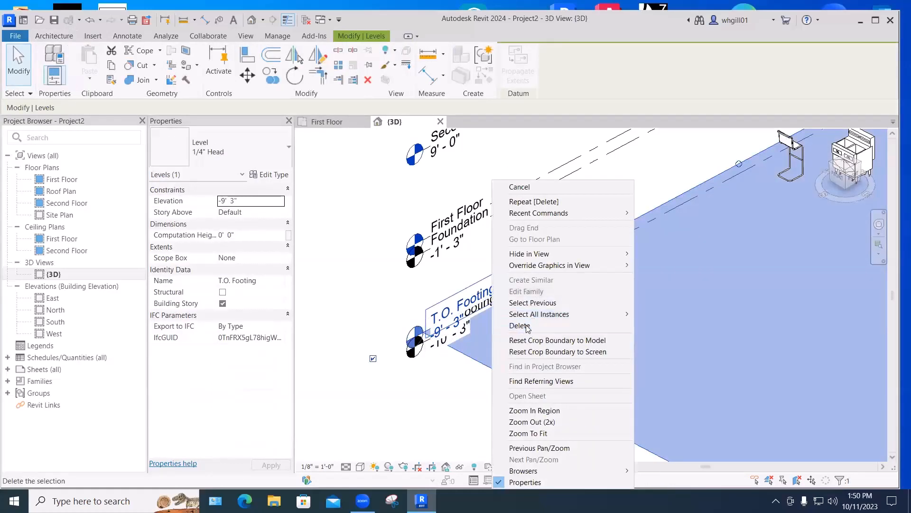
pyautogui.click(527, 326)
pyautogui.click(510, 297)
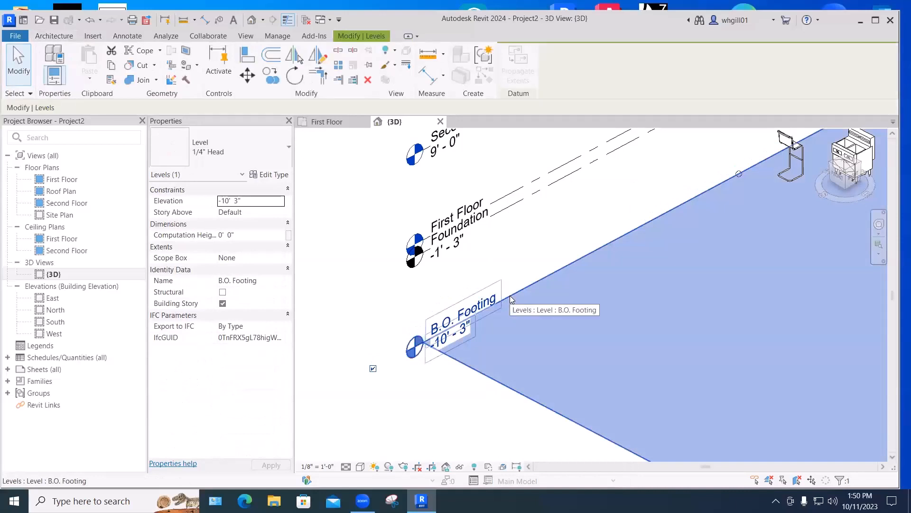
pyautogui.rightClick(510, 295)
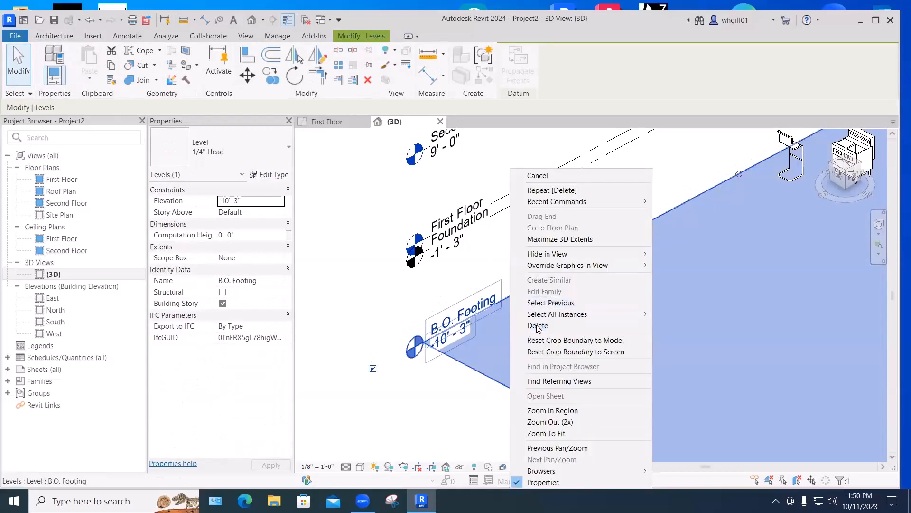
pyautogui.click(538, 327)
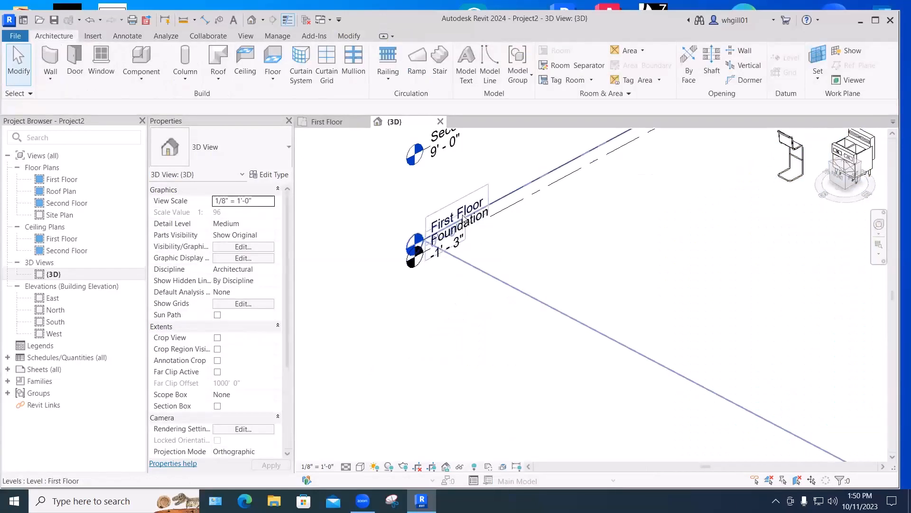
# - Delete the Foundation level just below the First Floor level
pyautogui.click(455, 242)
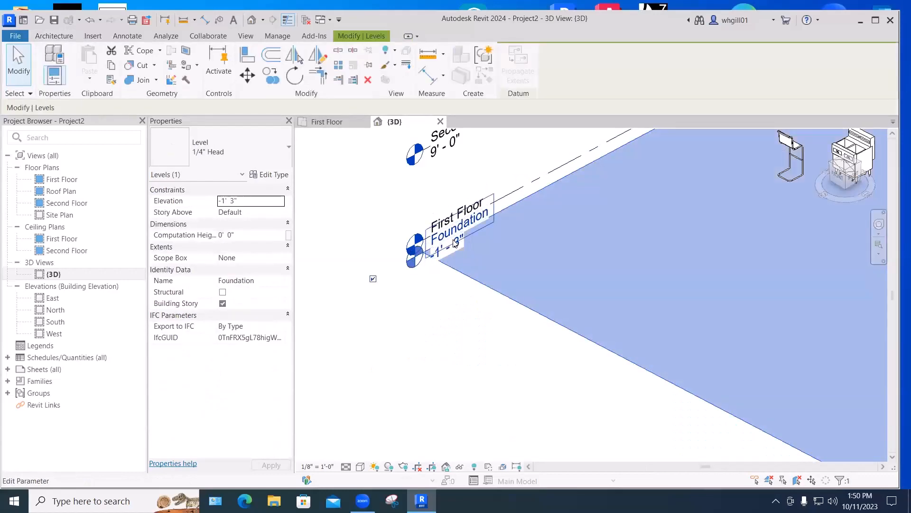
pyautogui.rightClick(455, 243)
pyautogui.click(490, 326)
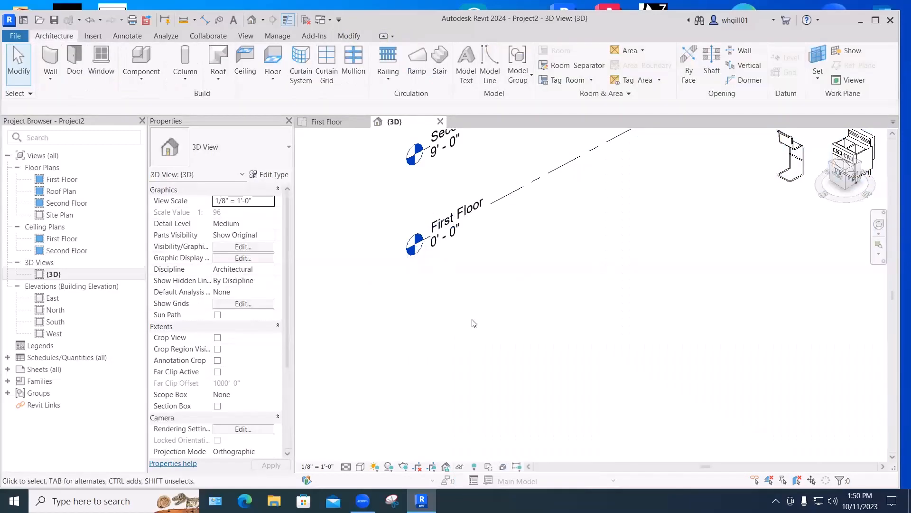
# - Check the remaining levels around the whole model and open the First Floor floor plan
pyautogui.scroll(-4, 470, 322)
pyautogui.moveTo(529, 307); pyautogui.dragTo(450, 397, button='middle')
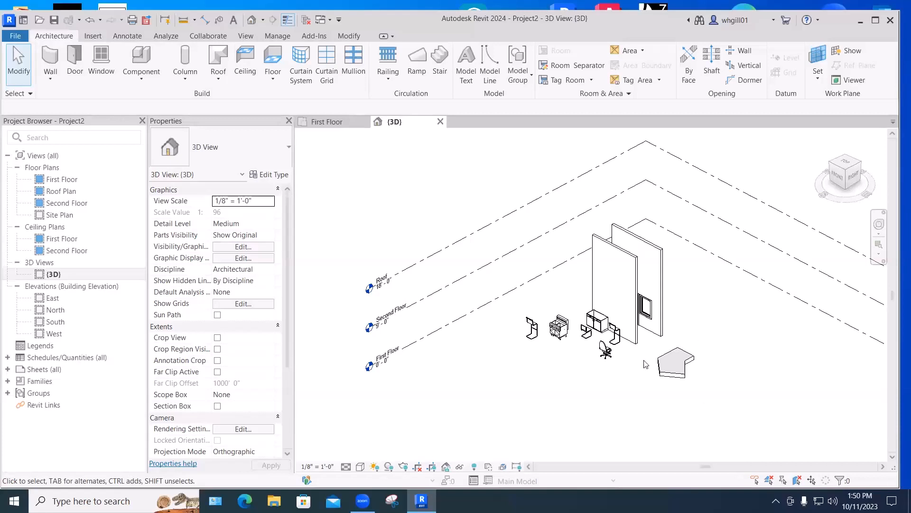
pyautogui.doubleClick(60, 180)
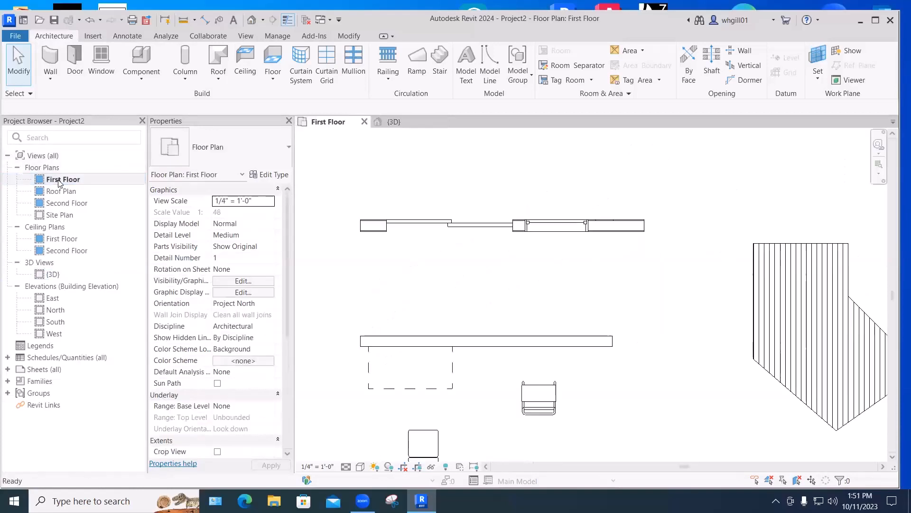
# - Change the lower wall's type to Basic Wall Generic - 8"
pyautogui.click(481, 340)
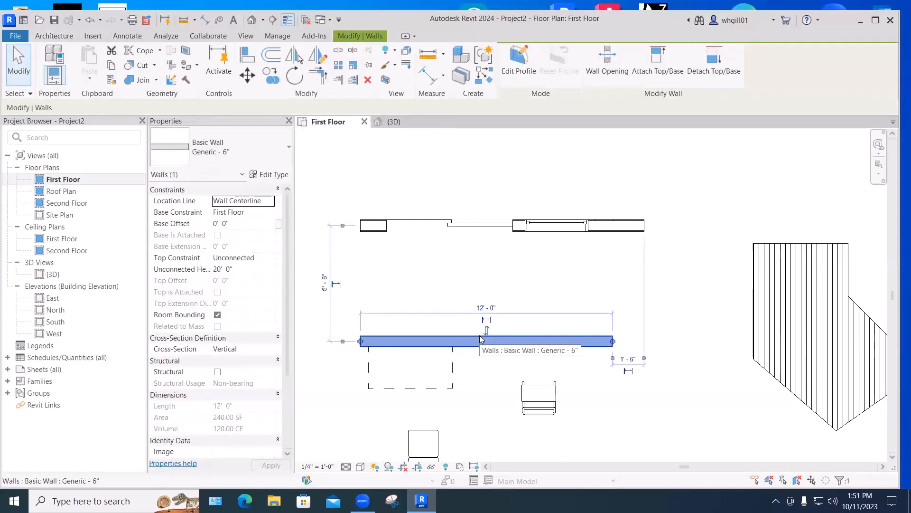
pyautogui.click(466, 288)
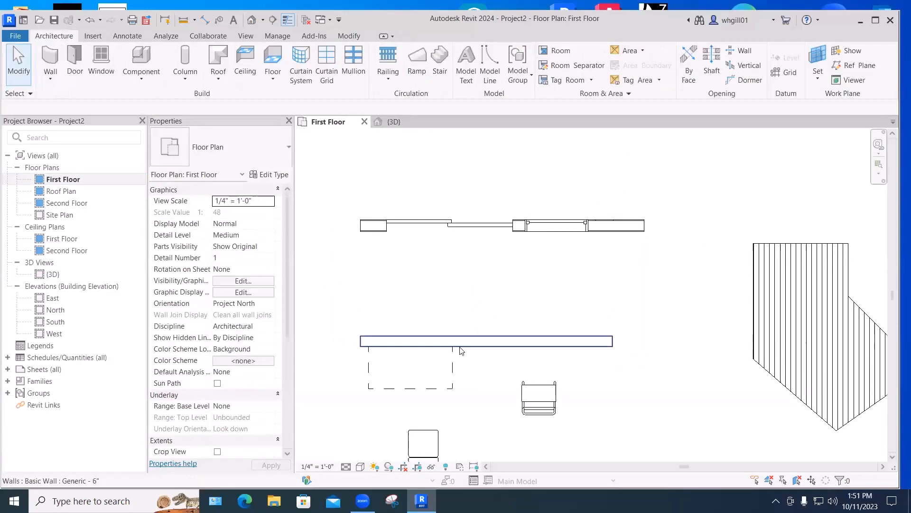
pyautogui.click(464, 338)
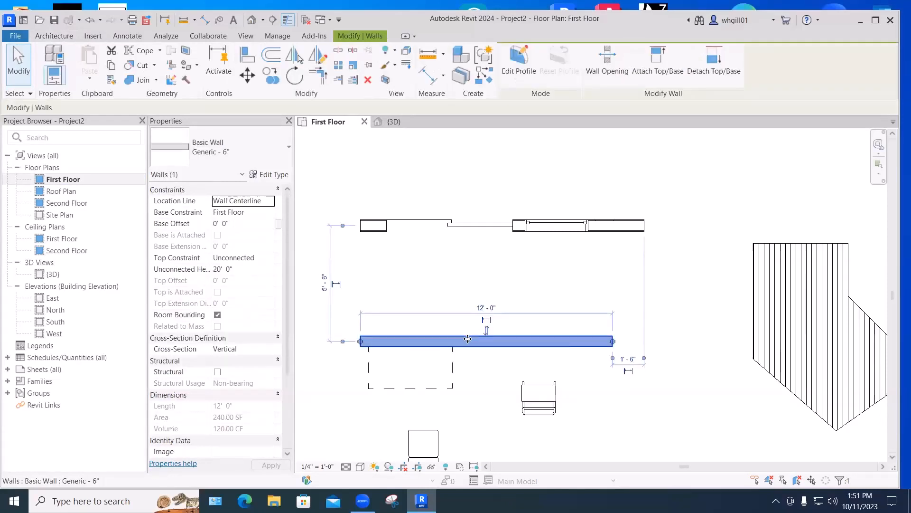
pyautogui.click(225, 146)
pyautogui.click(196, 222)
pyautogui.click(464, 272)
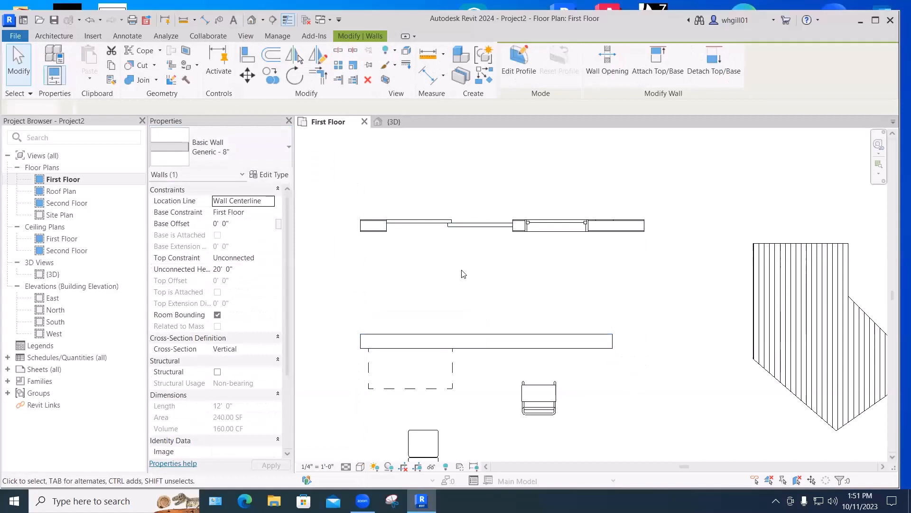
# - Move the 48" base cabinet so its back sits against the lower wall's face
pyautogui.scroll(2, 387, 358)
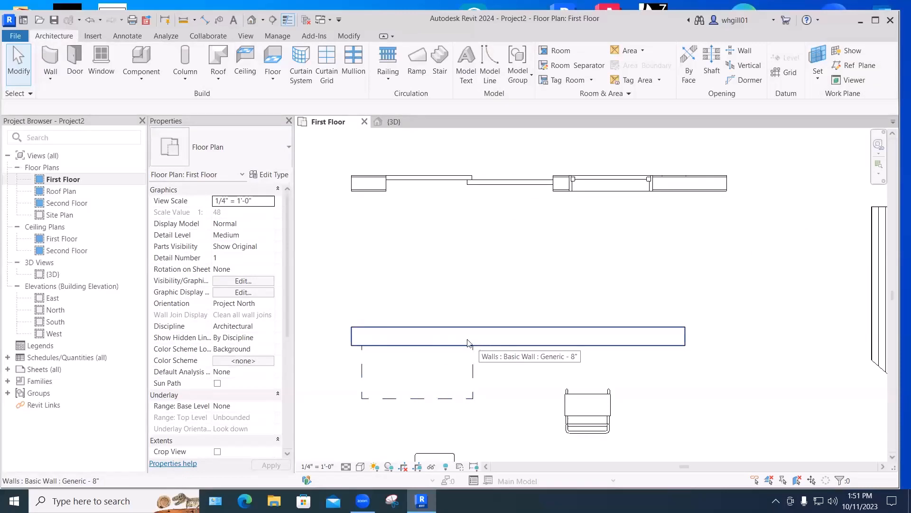
pyautogui.click(473, 373)
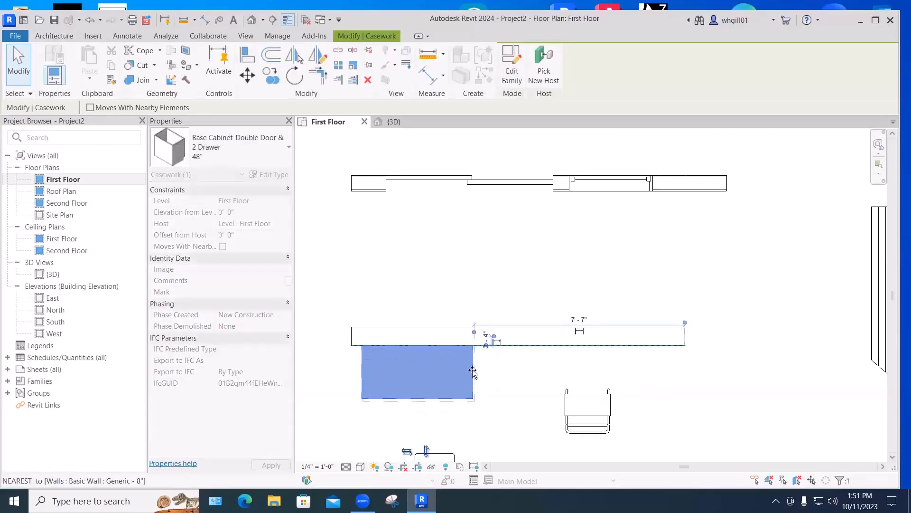
pyautogui.click(491, 368)
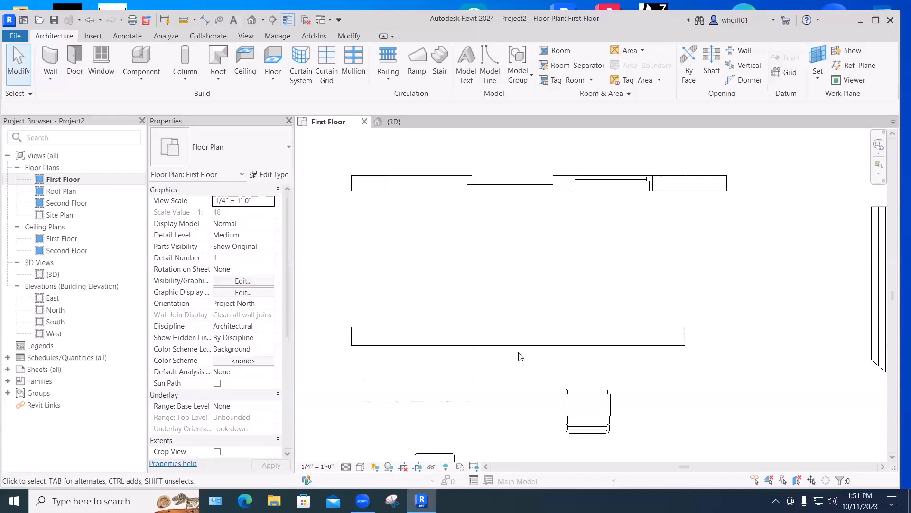
pyautogui.scroll(-3, 521, 356)
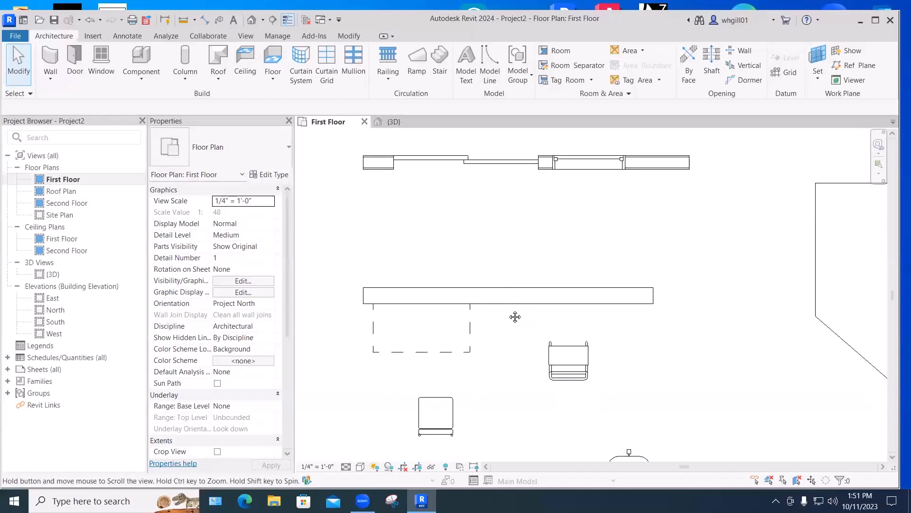
pyautogui.scroll(-2, 518, 312)
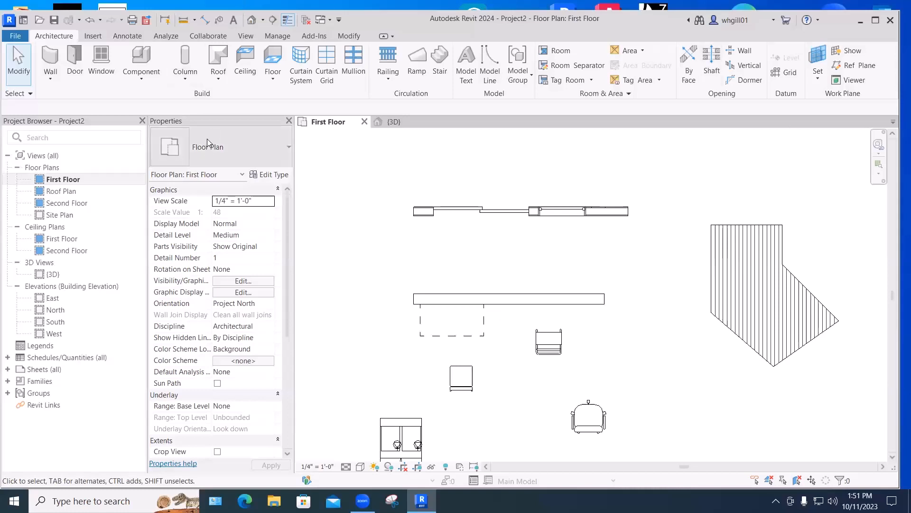
# - Browse the wall types offered by the Wall tool without placing a wall
pyautogui.click(52, 60)
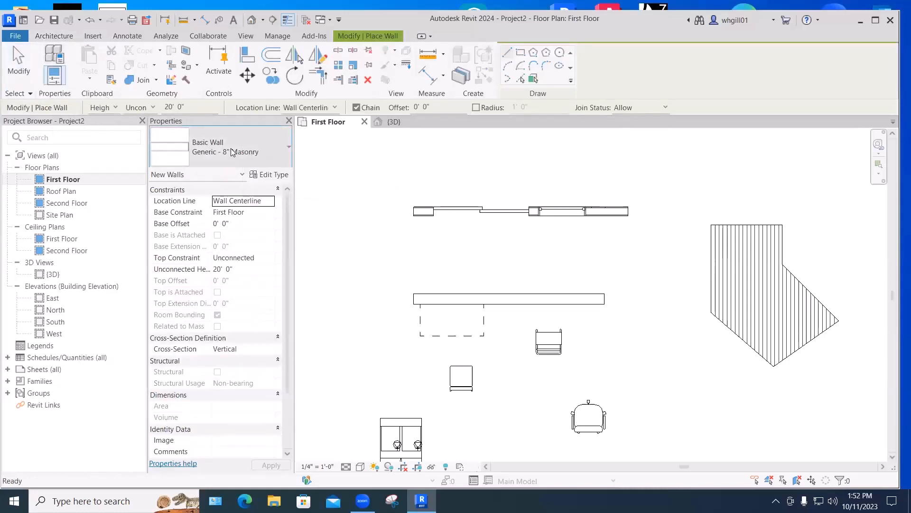
pyautogui.click(243, 151)
pyautogui.scroll(5, 308, 335)
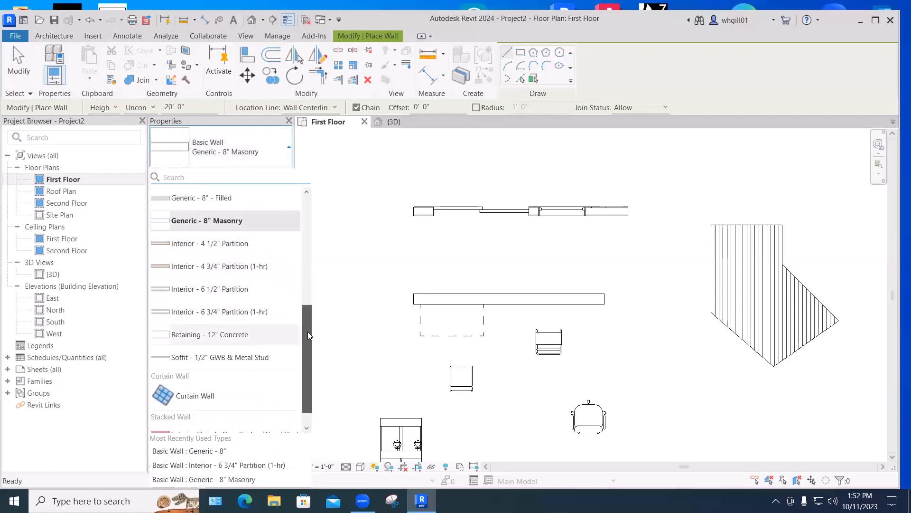
pyautogui.moveTo(359, 239); pyautogui.dragTo(358, 314)
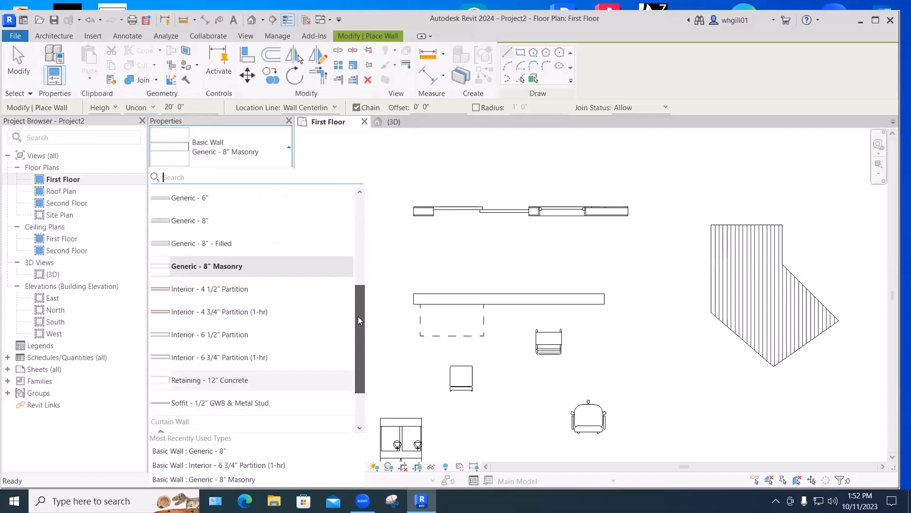
pyautogui.moveTo(358, 316); pyautogui.dragTo(360, 304)
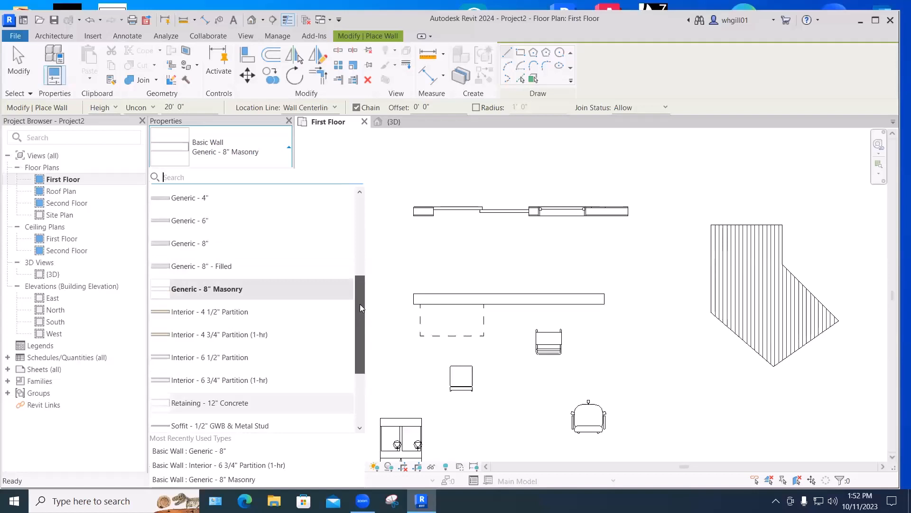
pyautogui.click(438, 252)
pyautogui.press('Escape')
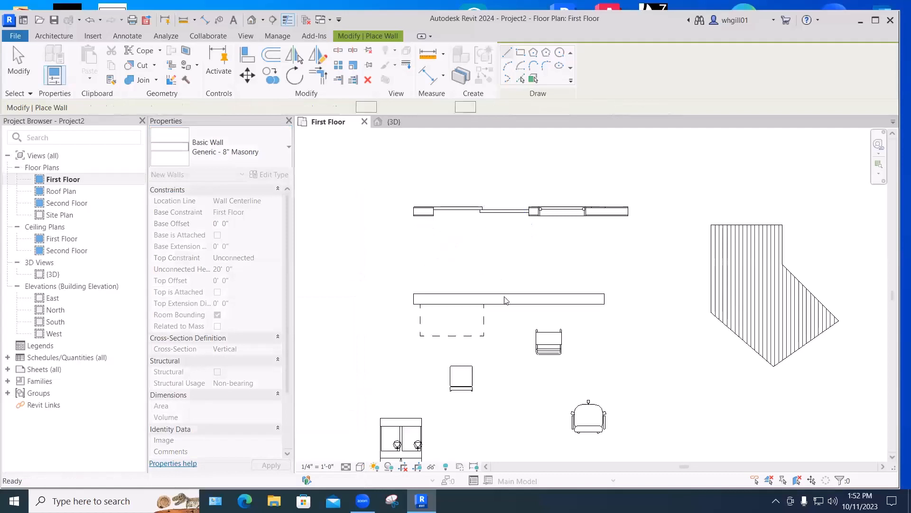
pyautogui.press('Escape')
# - Open the type properties of the lower wall
pyautogui.click(503, 299)
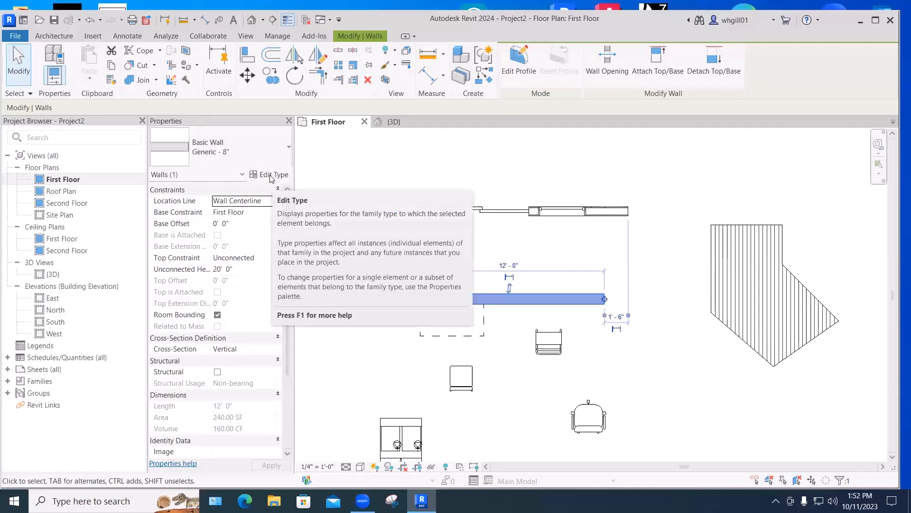
pyautogui.click(274, 176)
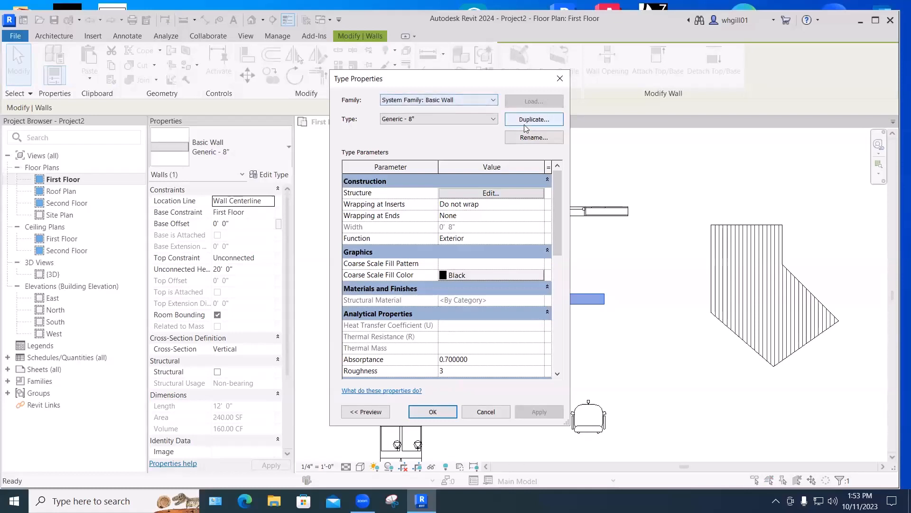
pyautogui.click(526, 123)
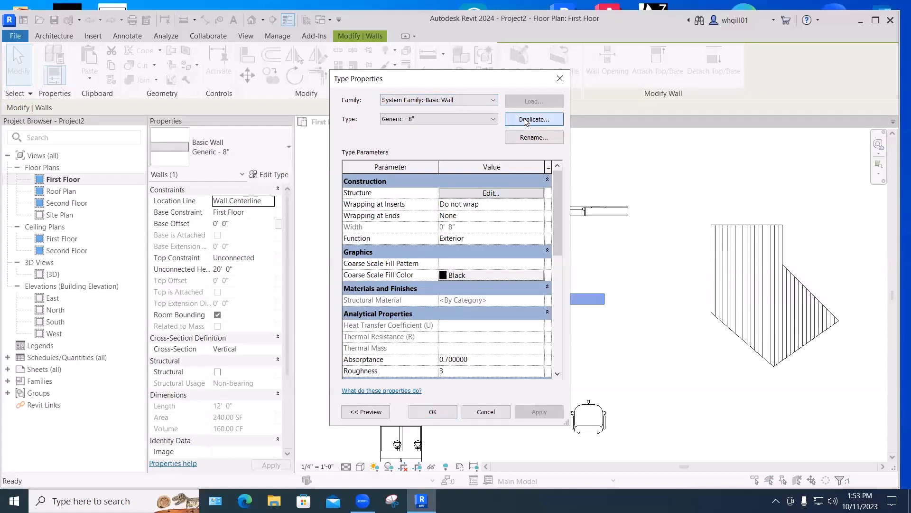
pyautogui.doubleClick(433, 243)
pyautogui.moveTo(447, 242); pyautogui.dragTo(449, 241)
pyautogui.write('11')
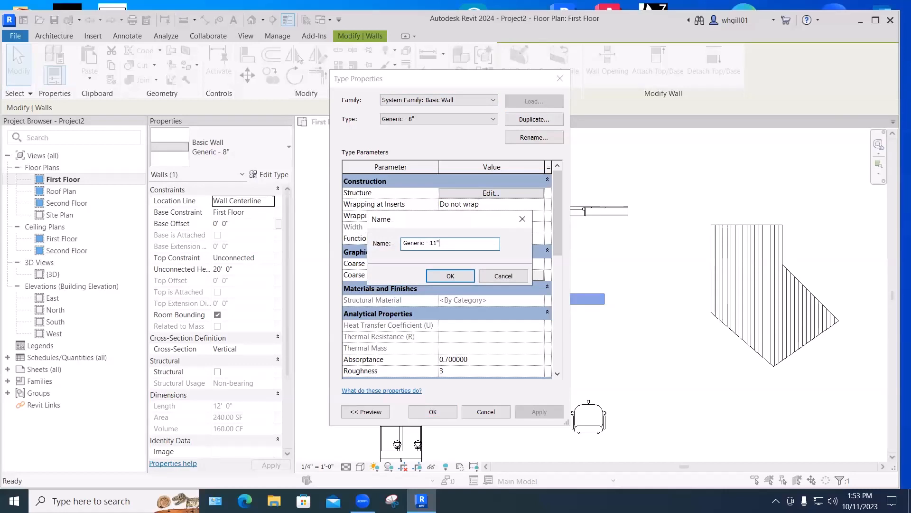
pyautogui.click(508, 275)
# - Duplicate the wall type and name the copy Generic - 11"
pyautogui.click(527, 121)
pyautogui.moveTo(431, 243); pyautogui.dragTo(444, 240)
pyautogui.write('11"')
pyautogui.click(453, 273)
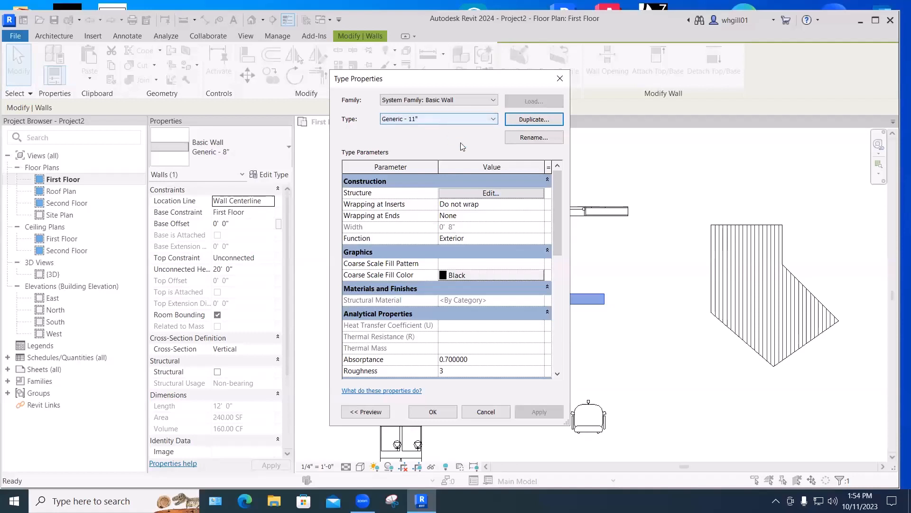
# - Set the structure layer thickness of the Generic - 11" wall type to 11" and apply the type to the wall
pyautogui.click(476, 193)
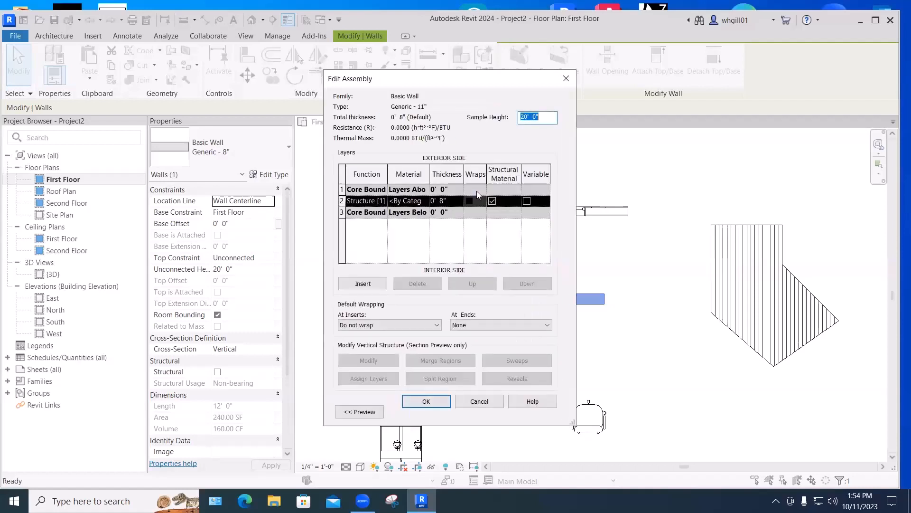
pyautogui.click(441, 200)
pyautogui.doubleClick(441, 200)
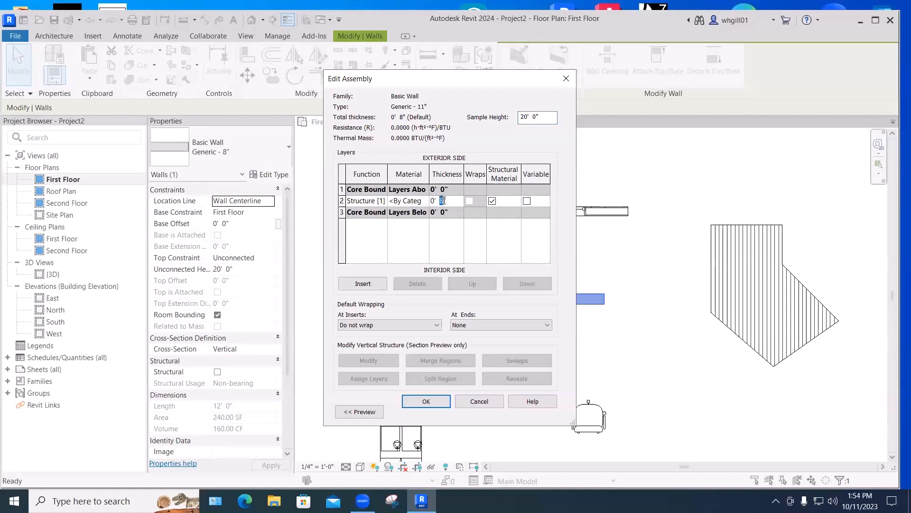
pyautogui.write('11')
pyautogui.click(426, 402)
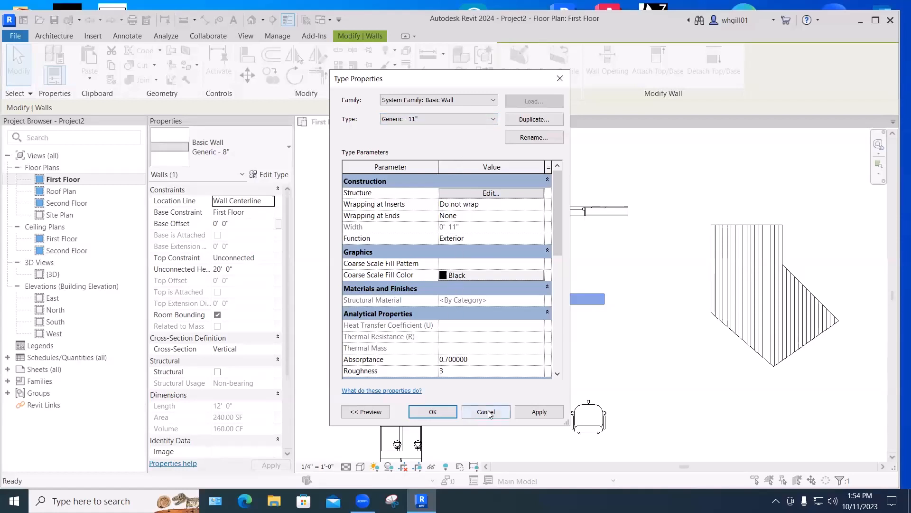
pyautogui.click(433, 411)
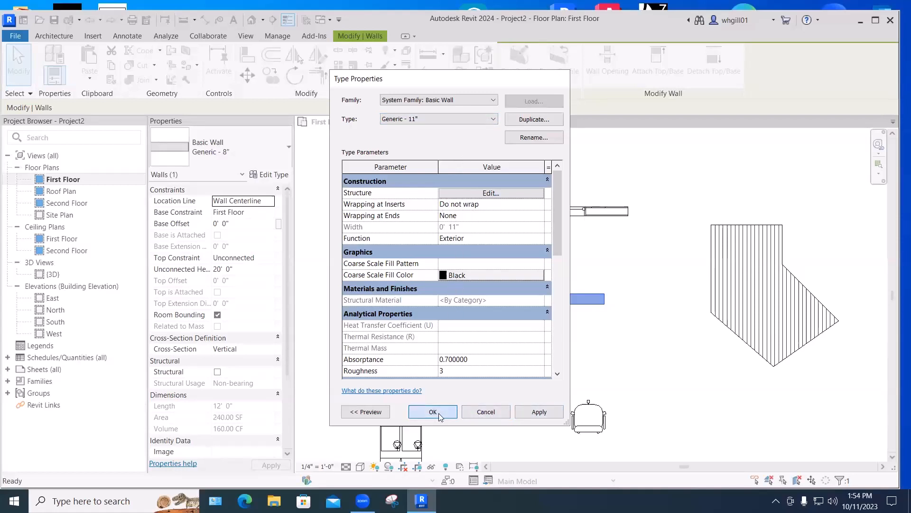
pyautogui.click(502, 348)
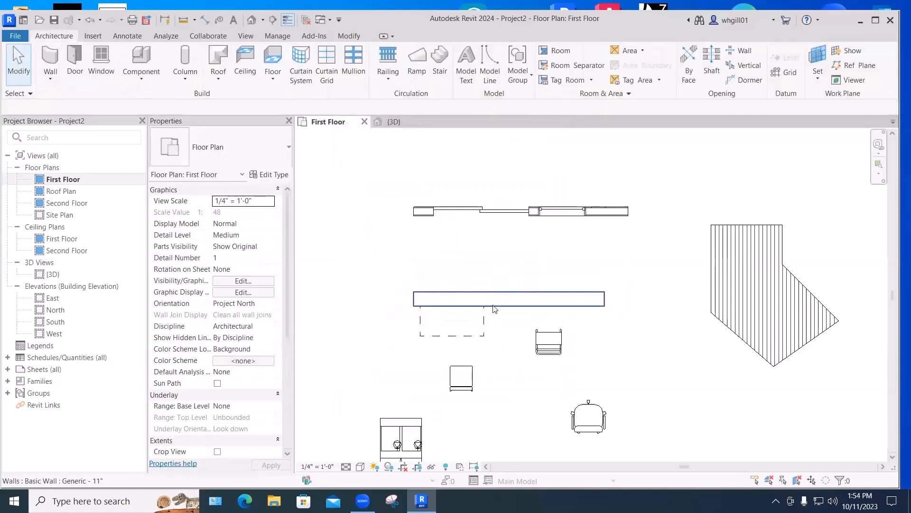
# - Check the type and properties assigned to the lower wall
pyautogui.click(496, 306)
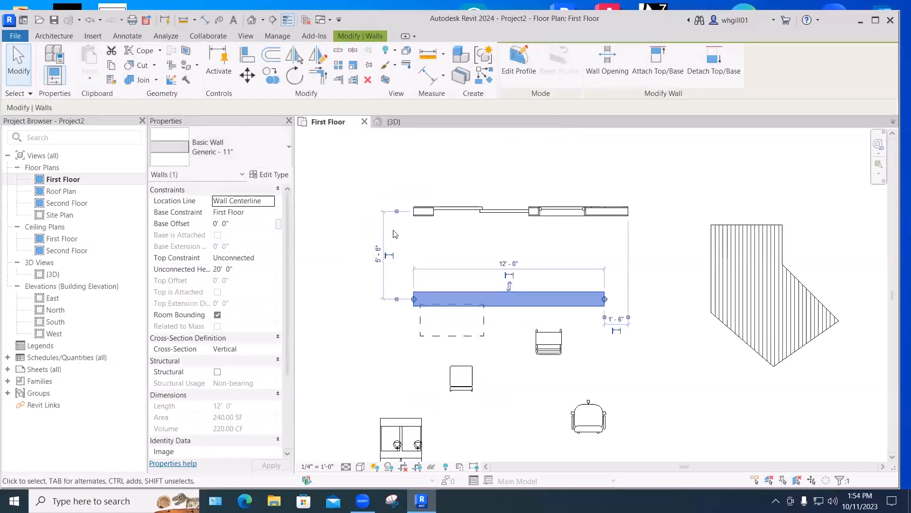
pyautogui.click(369, 232)
pyautogui.click(457, 298)
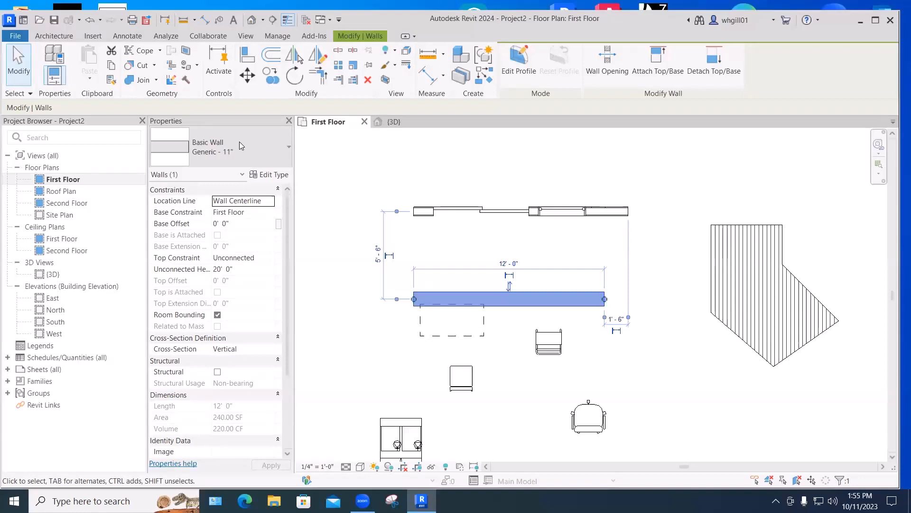
pyautogui.click(347, 186)
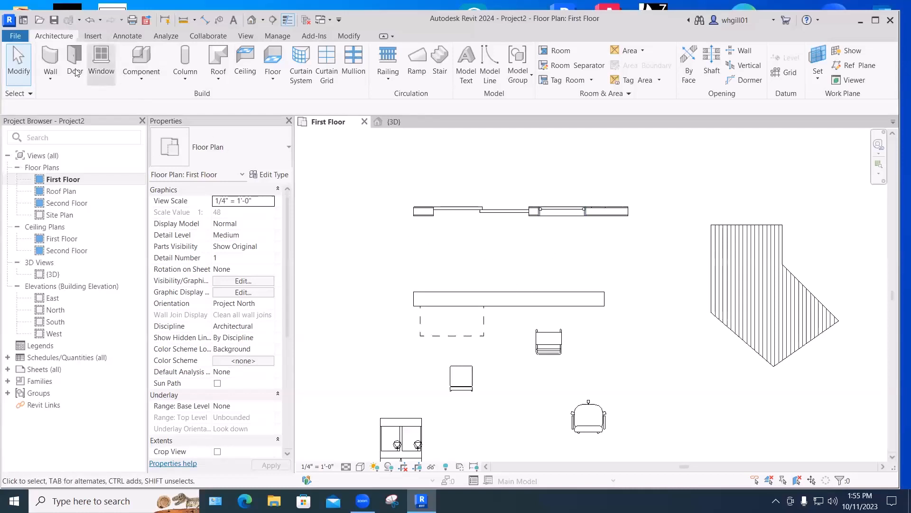
# - Open the type properties of the sliding closet door in the upper wall
pyautogui.click(474, 214)
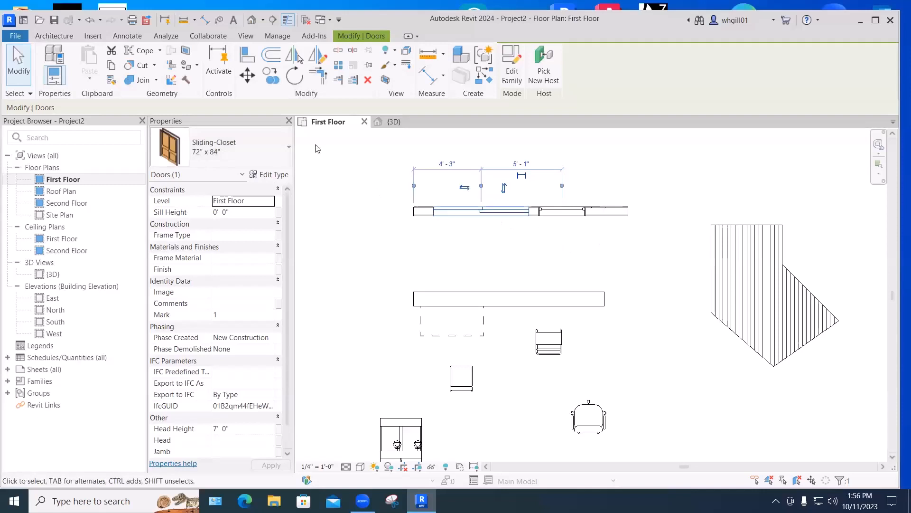
pyautogui.click(274, 175)
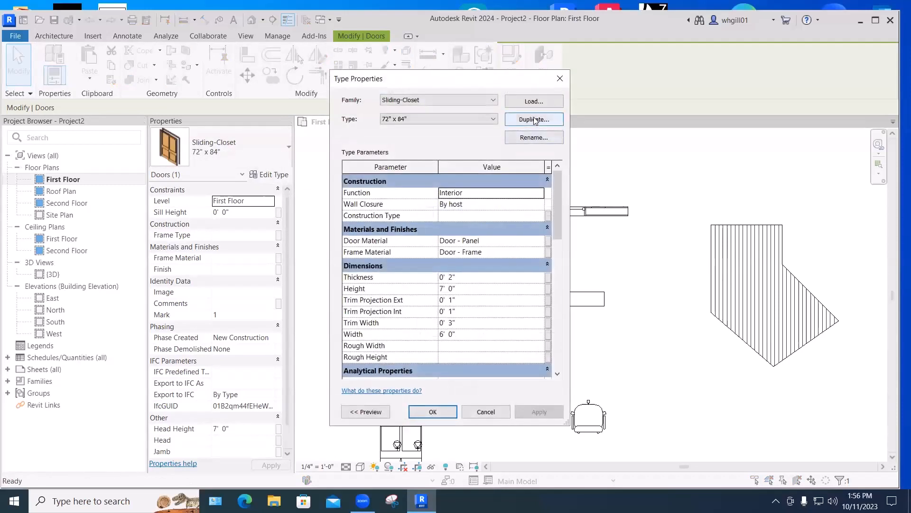
# - Try to duplicate the sliding closet door type under the name 60" x 80"
pyautogui.click(535, 120)
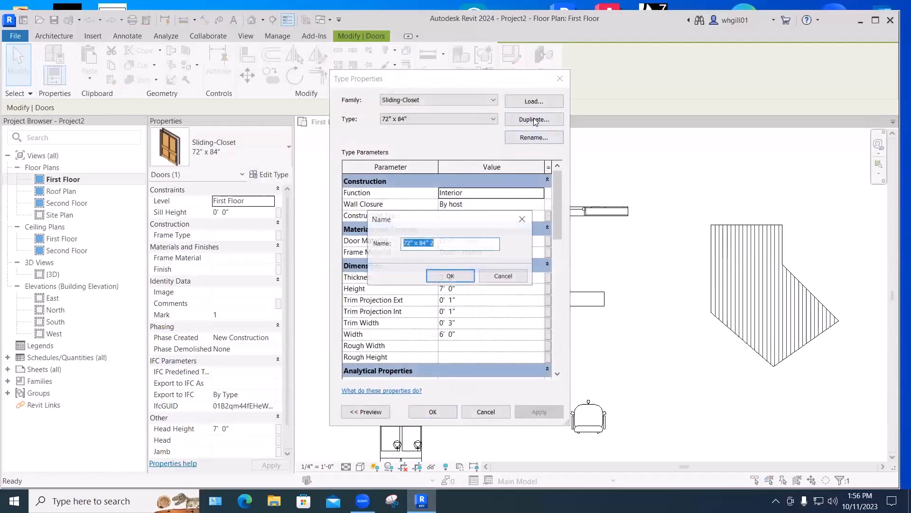
pyautogui.click(409, 243)
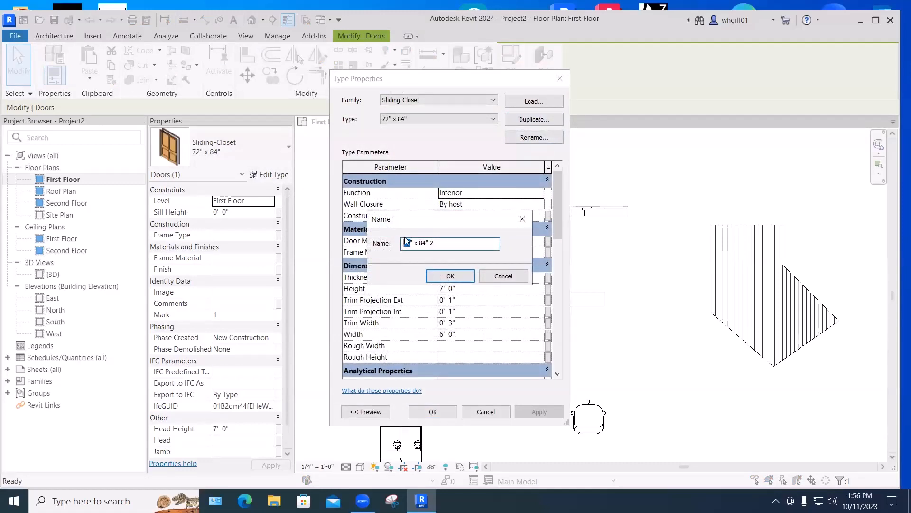
pyautogui.write('60')
pyautogui.moveTo(425, 242); pyautogui.dragTo(422, 244)
pyautogui.write('0')
pyautogui.click(449, 277)
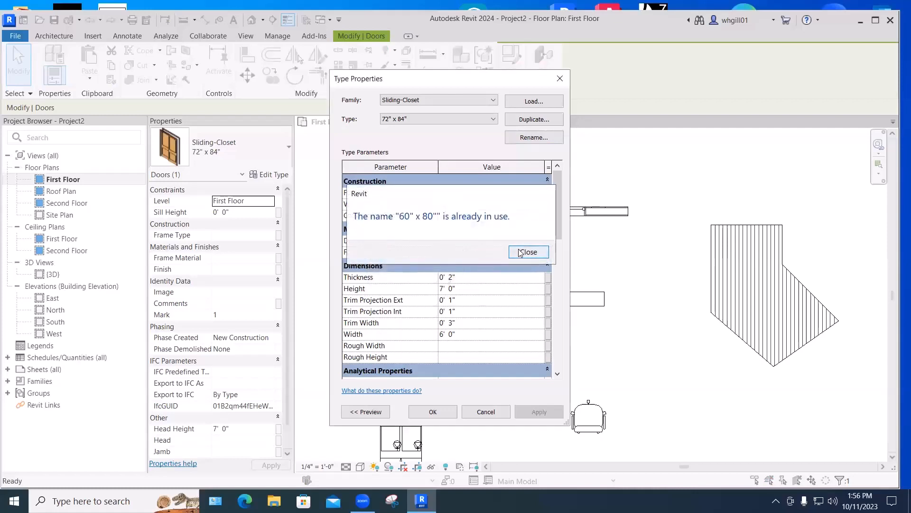
pyautogui.click(521, 252)
# - Duplicate the Sliding-Closet door type and name the copy 63" x 80"
pyautogui.click(527, 121)
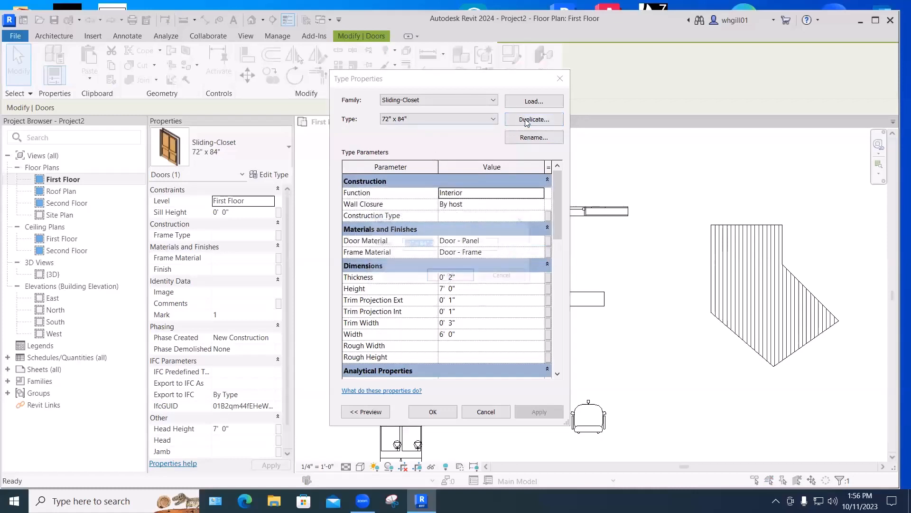
pyautogui.doubleClick(412, 243)
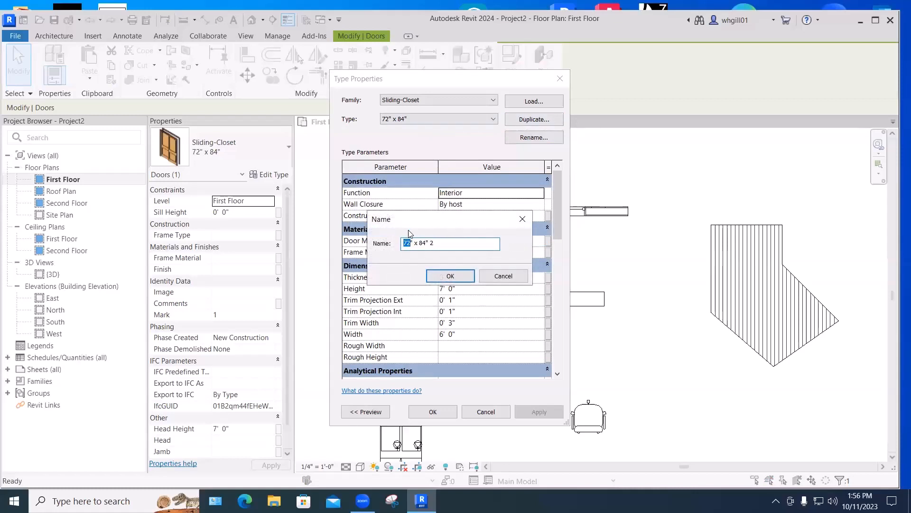
pyautogui.write('63')
pyautogui.click(424, 242)
pyautogui.write('0')
pyautogui.press('Delete')
pyautogui.press('End')
pyautogui.press('BackSpace')
pyautogui.press('BackSpace')
pyautogui.click(449, 276)
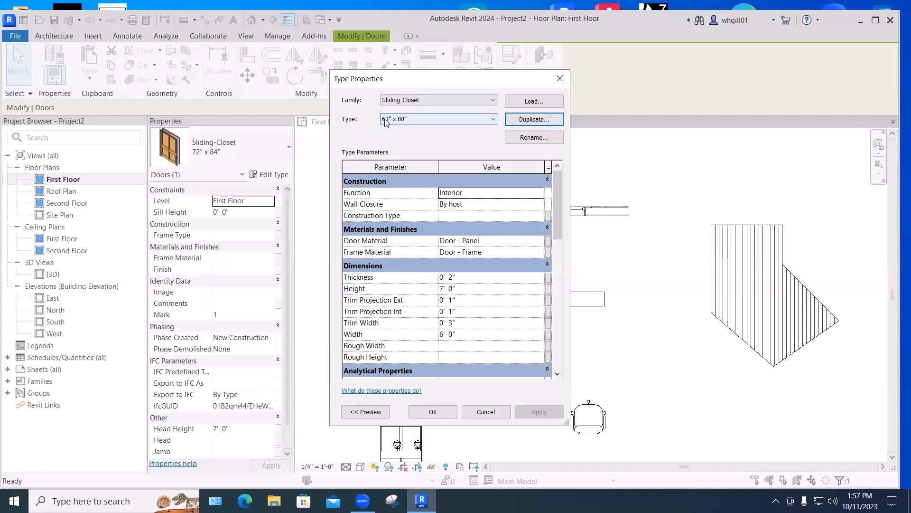
# - Set the 63" x 80" sliding closet door type's width to 63" and height to 80", and apply the type properties
pyautogui.click(452, 334)
pyautogui.moveTo(452, 333); pyautogui.dragTo(436, 333)
pyautogui.write('6')
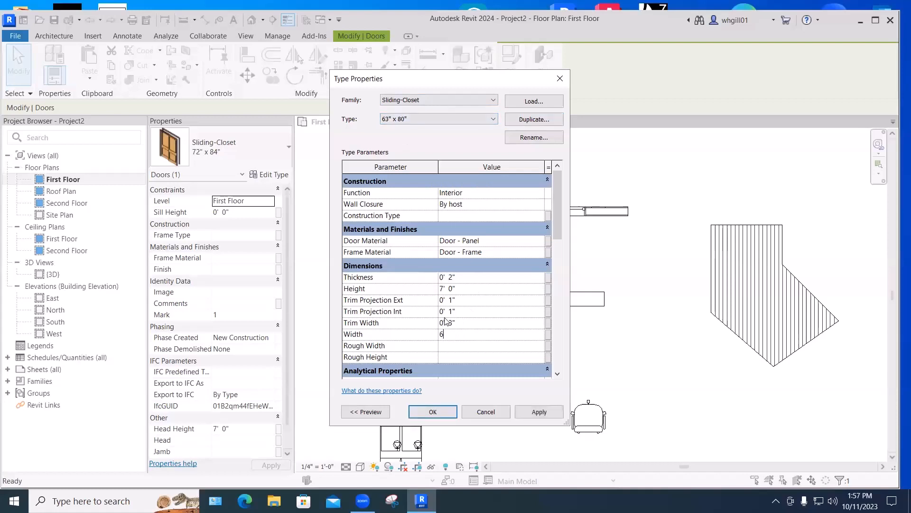
pyautogui.write('3"')
pyautogui.click(455, 288)
pyautogui.moveTo(454, 288); pyautogui.dragTo(436, 288)
pyautogui.write('80')
pyautogui.press('Return')
pyautogui.moveTo(488, 79); pyautogui.dragTo(793, 67)
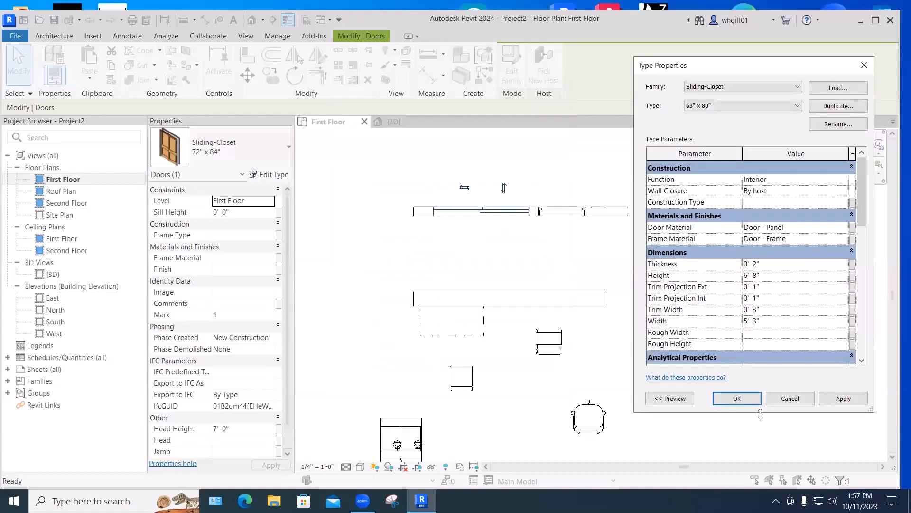
pyautogui.click(737, 399)
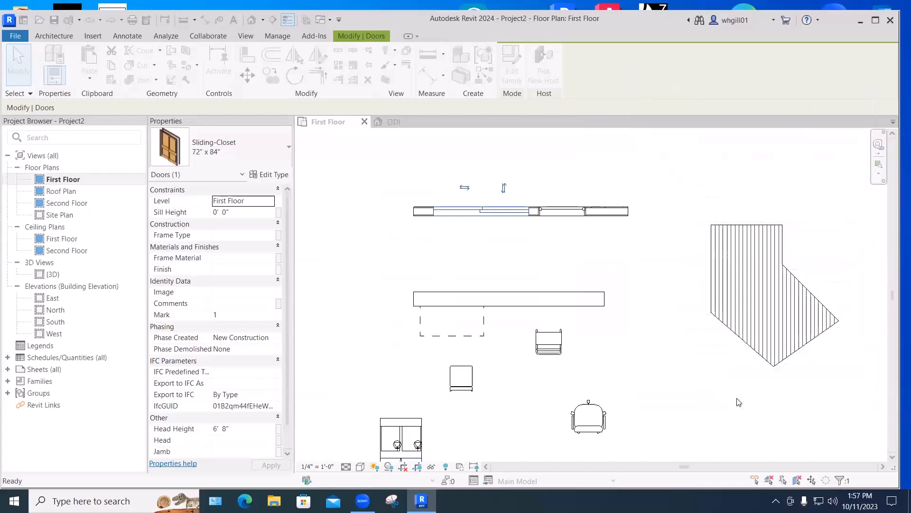
# - Dismiss the save reminder and place an aligned dimension across the sliding closet door's width, below the upper wall
pyautogui.click(519, 244)
pyautogui.scroll(3, 454, 223)
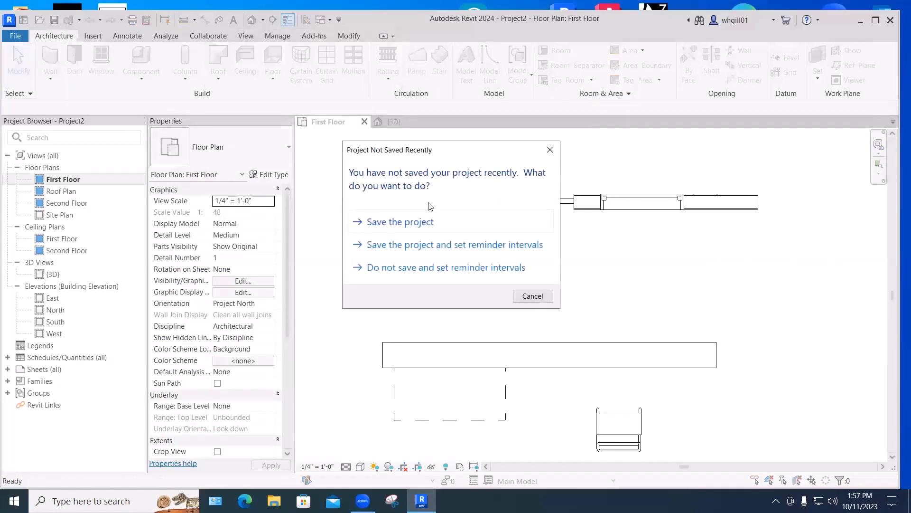
pyautogui.click(546, 151)
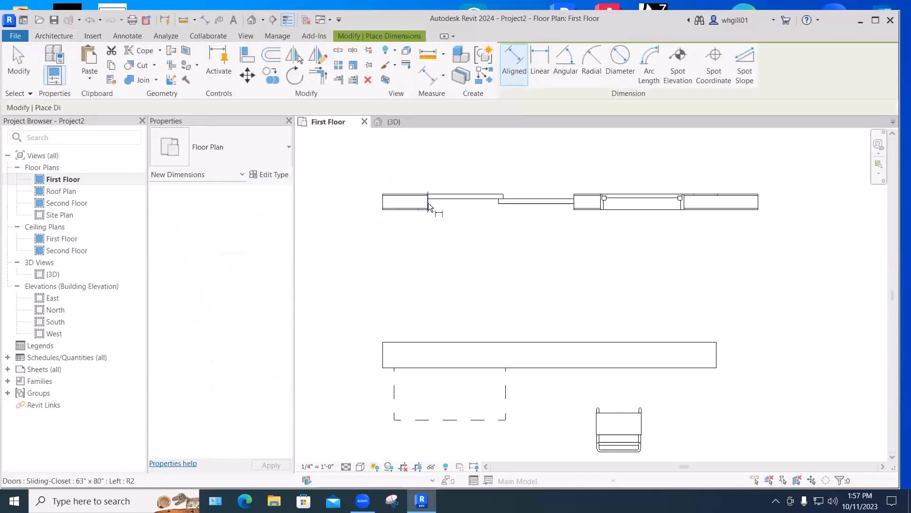
pyautogui.click(564, 209)
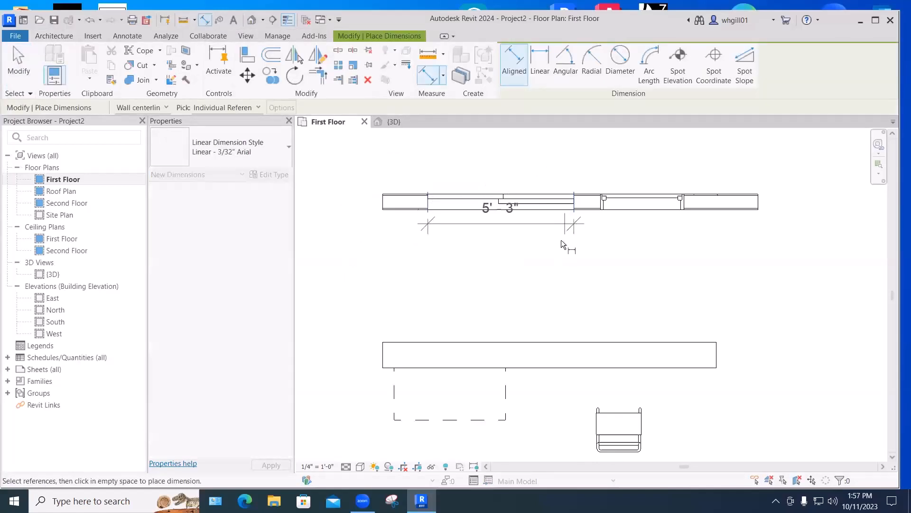
pyautogui.click(568, 251)
pyautogui.press('Escape')
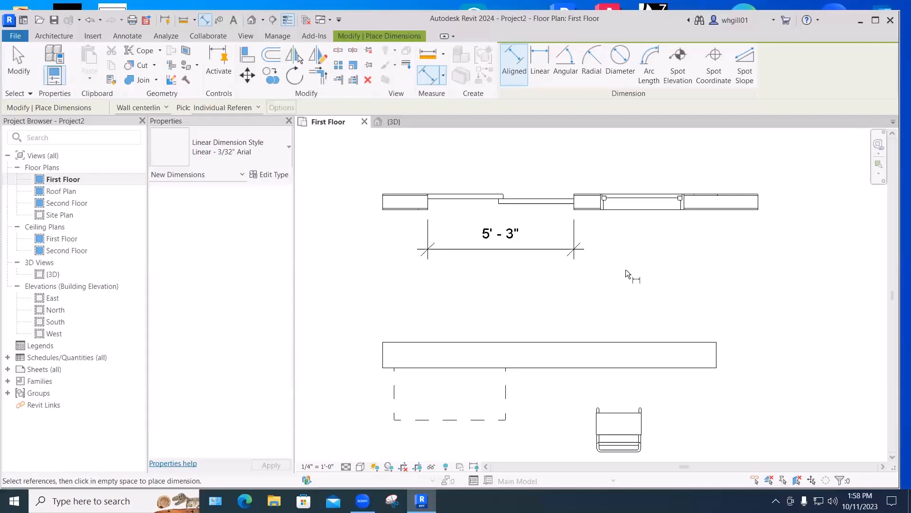
pyautogui.scroll(-2, 623, 271)
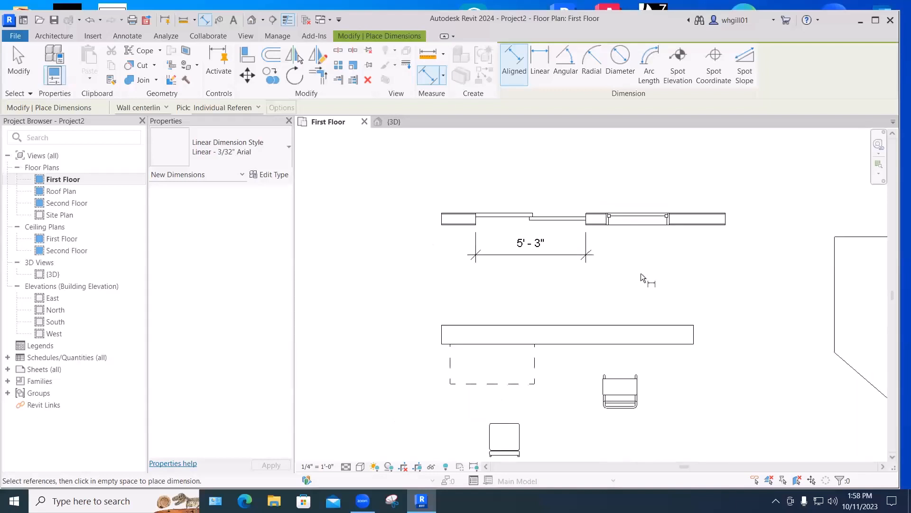
pyautogui.press('Escape')
# - Create a five-sided Generic - 12" floor in the empty area beside the walls, with its upper edge about 4'-1" long
pyautogui.moveTo(674, 290); pyautogui.dragTo(497, 241, button='middle')
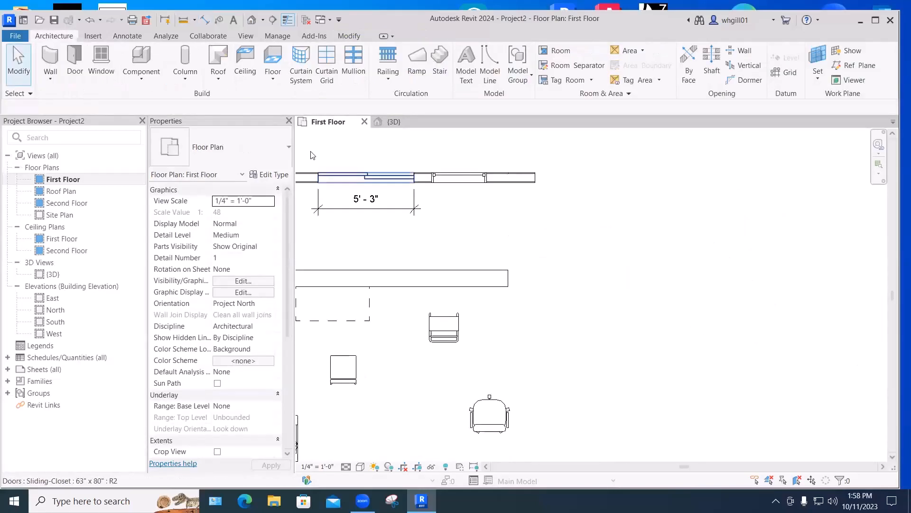
pyautogui.click(274, 79)
pyautogui.click(290, 101)
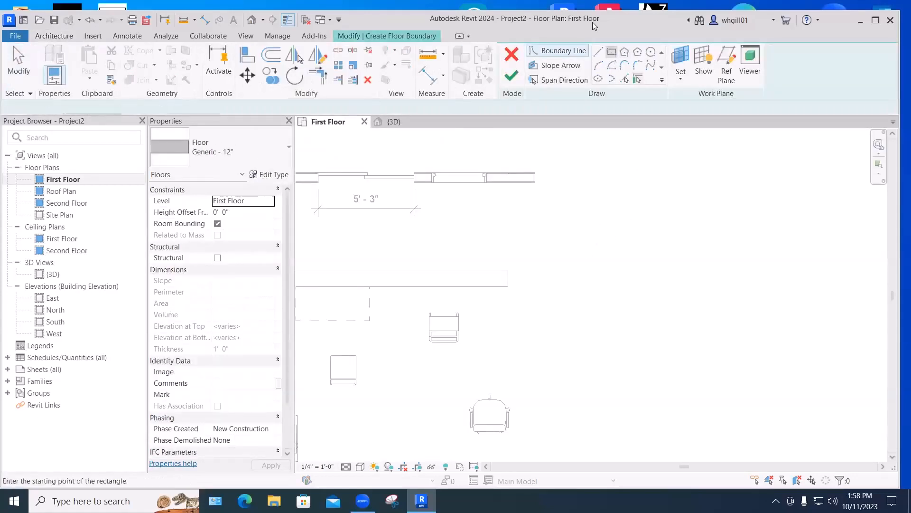
pyautogui.click(599, 51)
pyautogui.click(602, 286)
pyautogui.click(602, 218)
pyautogui.click(678, 217)
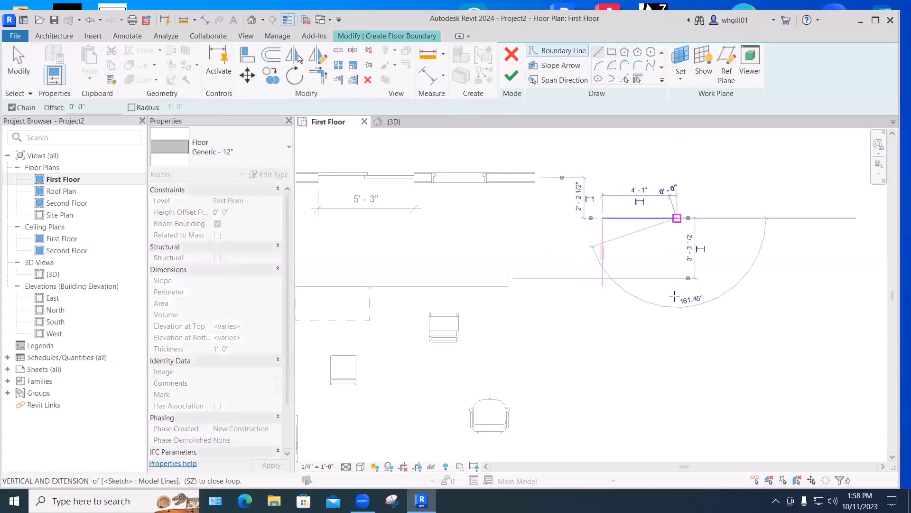
pyautogui.click(681, 332)
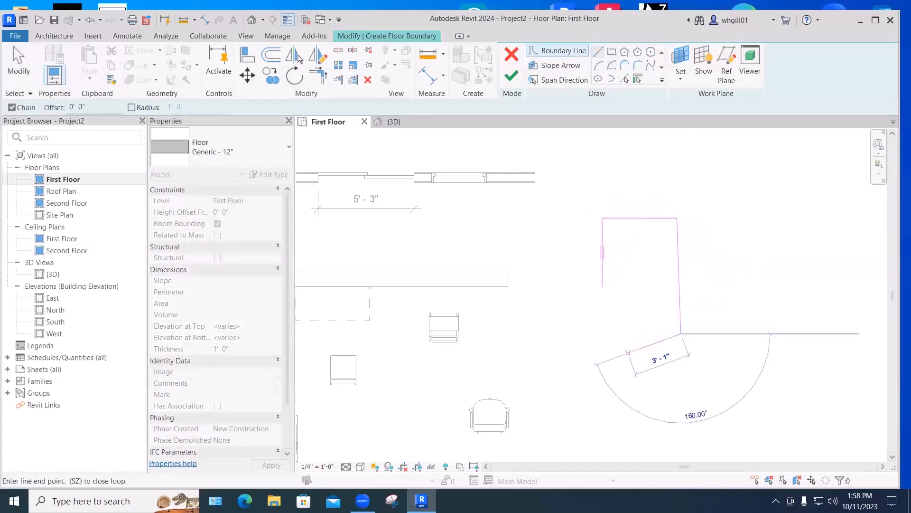
pyautogui.click(630, 357)
pyautogui.click(603, 286)
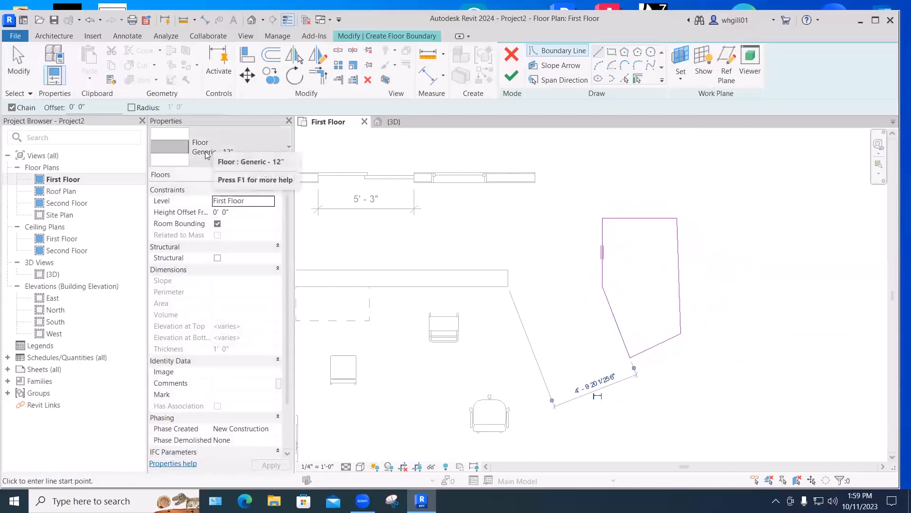
pyautogui.click(511, 76)
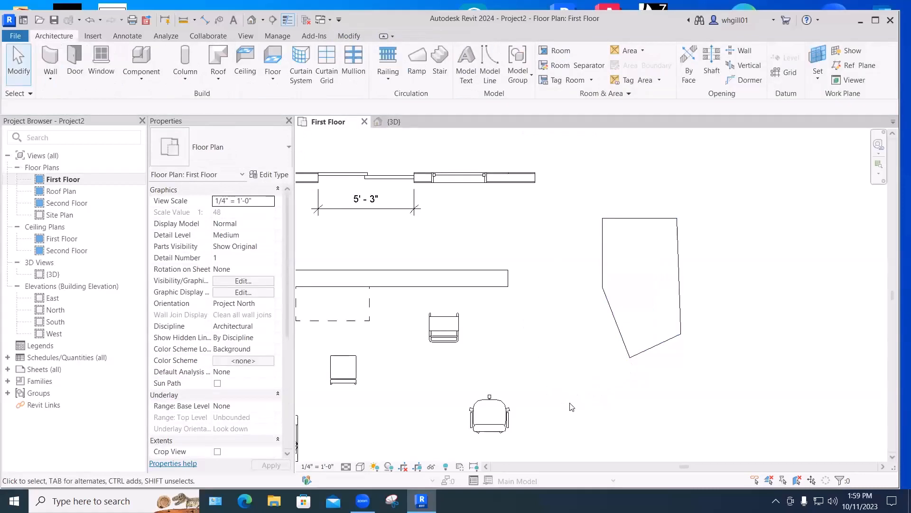
# - Open the {3D} view and place a copy of the five-sided floor next to the original
pyautogui.click(52, 274)
pyautogui.doubleClick(53, 276)
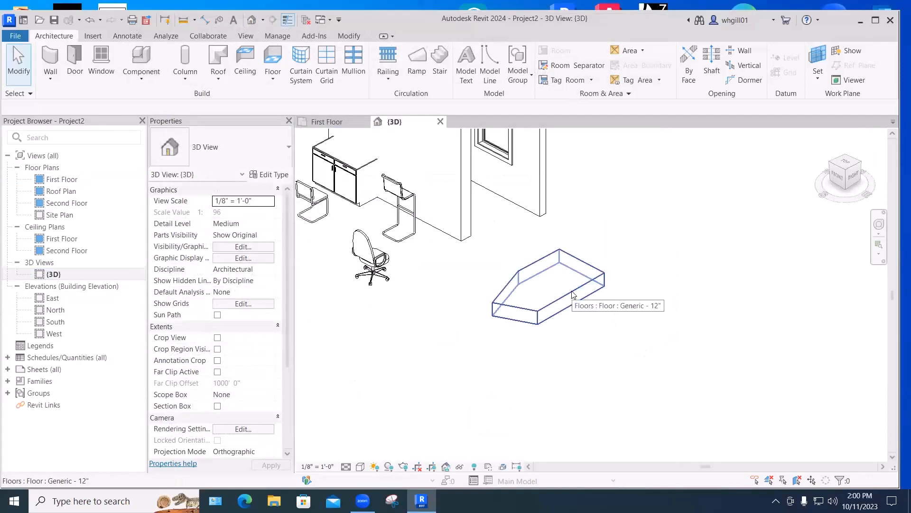
pyautogui.click(574, 294)
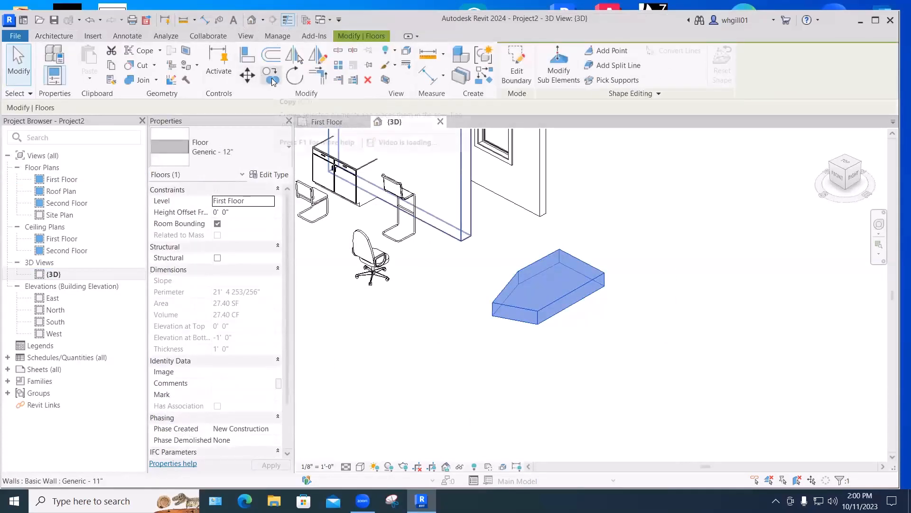
pyautogui.click(536, 337)
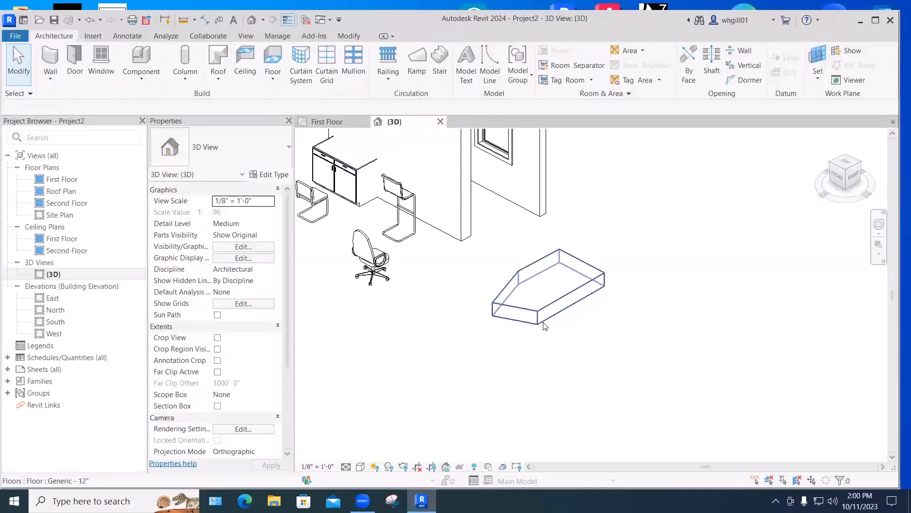
pyautogui.click(544, 323)
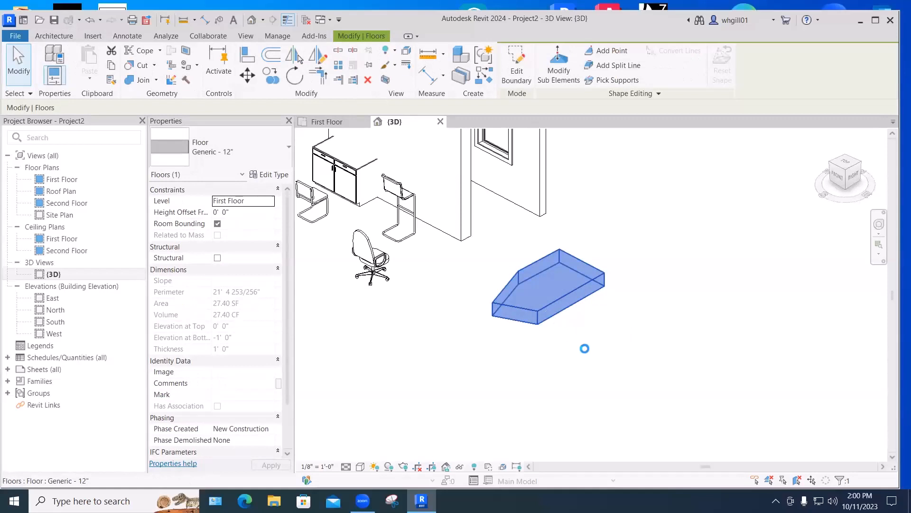
pyautogui.keyDown('ctrl'); pyautogui.moveTo(613, 368); pyautogui.dragTo(613, 354); pyautogui.keyUp('ctrl')
pyautogui.click(577, 408)
pyautogui.click(523, 309)
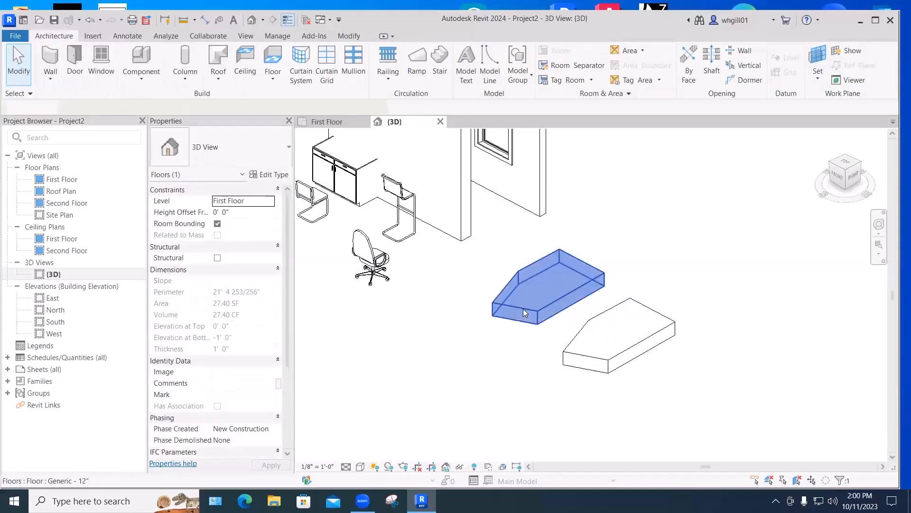
pyautogui.click(436, 352)
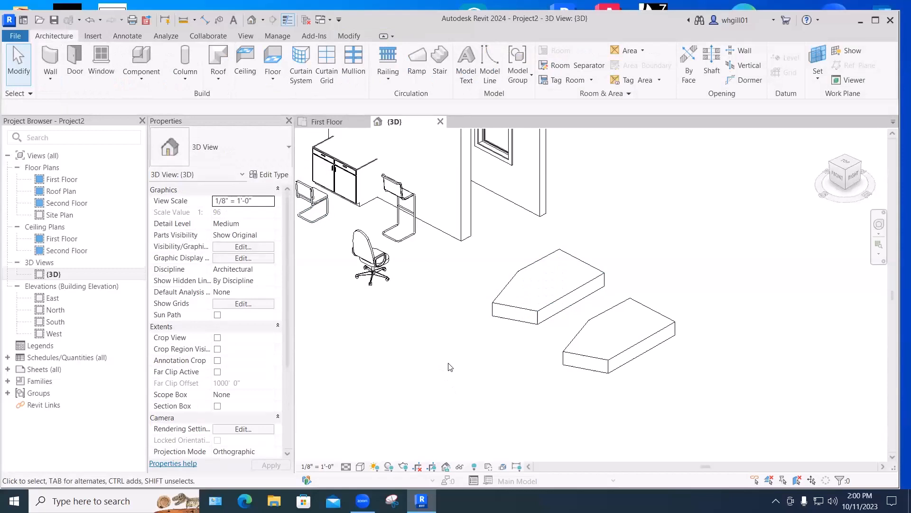
# - Change the copied floor's type to Wood Joist 10" - Wood Finish
pyautogui.click(642, 346)
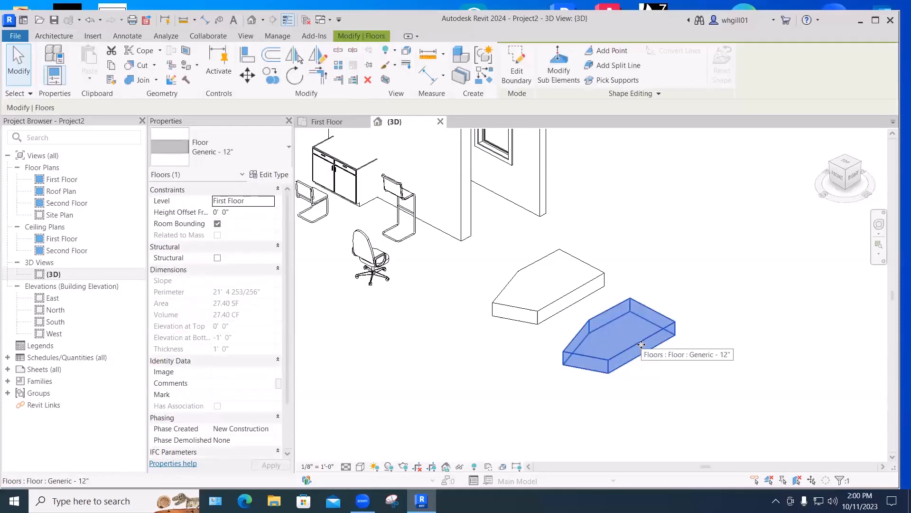
pyautogui.click(236, 138)
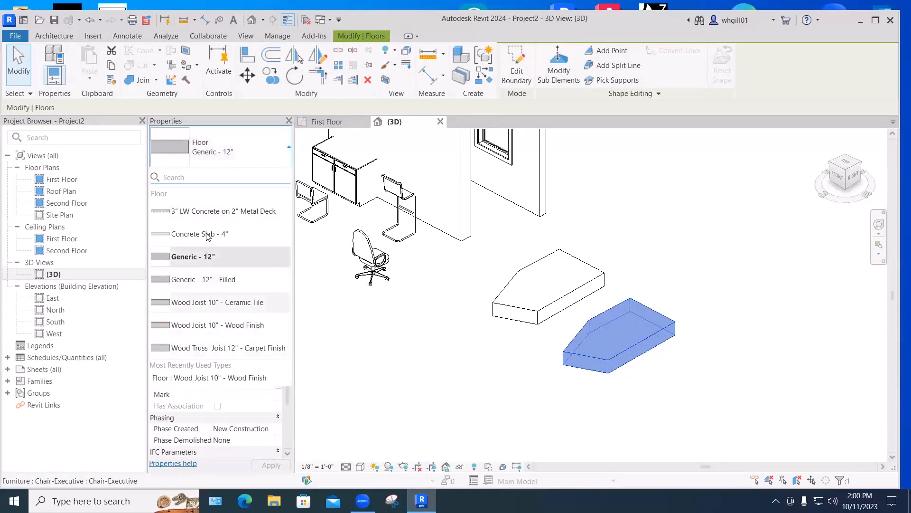
pyautogui.moveTo(252, 282)
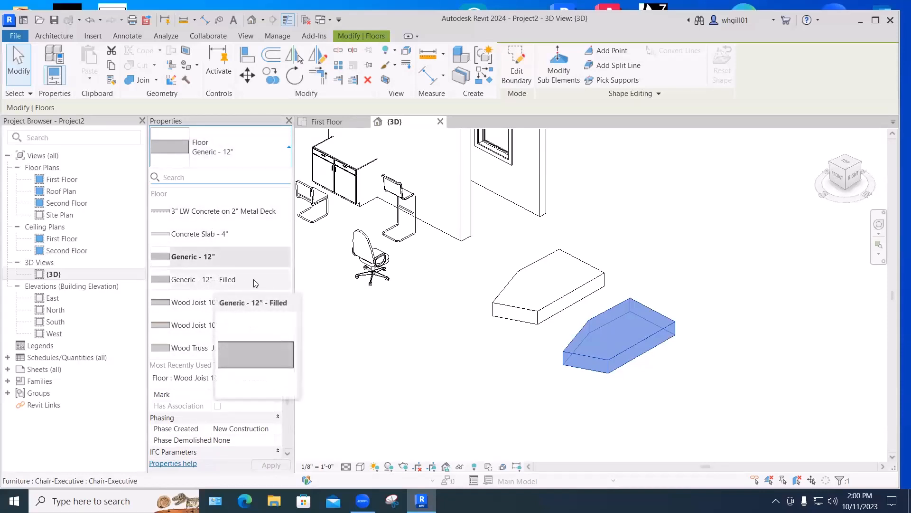
pyautogui.moveTo(221, 327)
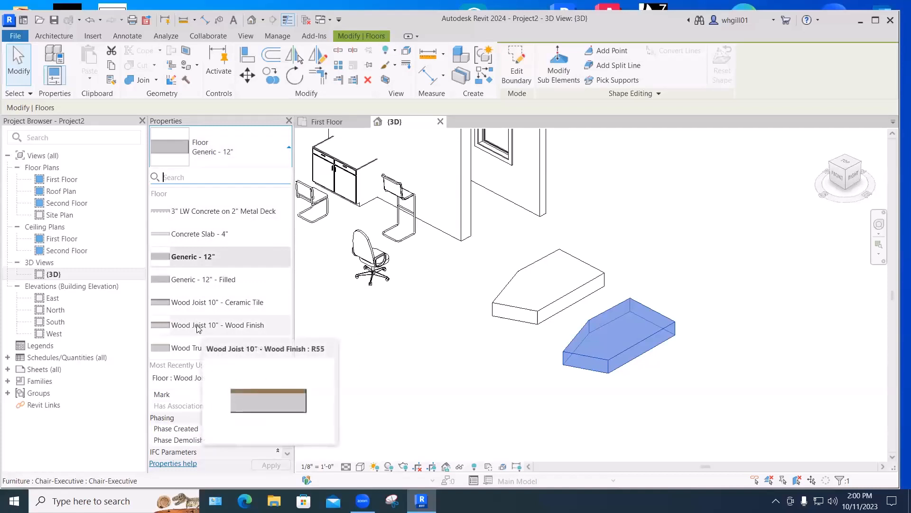
pyautogui.click(198, 328)
pyautogui.click(388, 363)
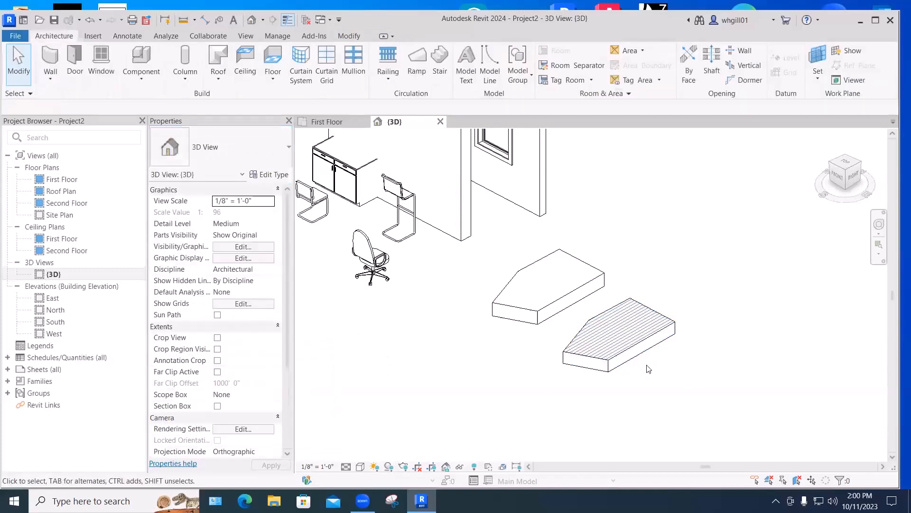
# - Place a copy of the wood-finish floor beside it, continuing the row of floors
pyautogui.scroll(1, 638, 367)
pyautogui.scroll(1, 639, 367)
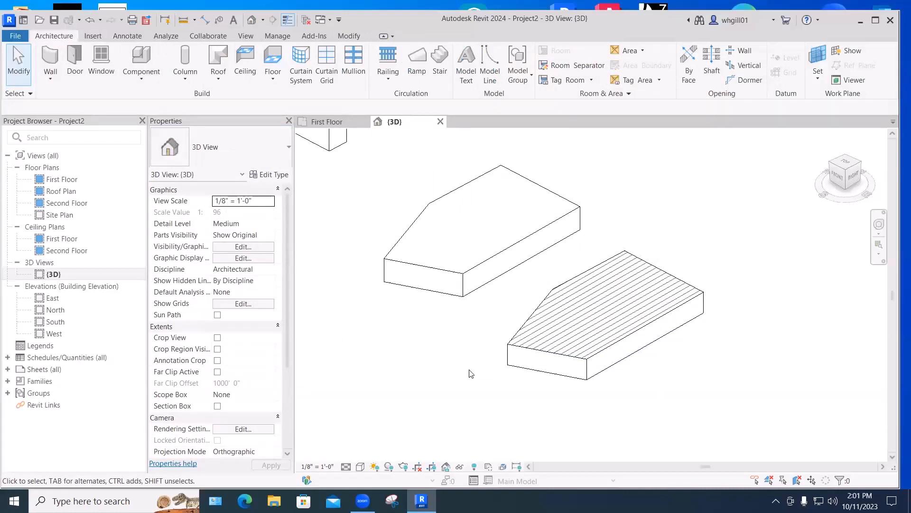
pyautogui.moveTo(467, 346)
pyautogui.mouseDown(button='middle')
pyautogui.moveTo(417, 311)
pyautogui.moveTo(399, 315)
pyautogui.mouseUp(button='middle')
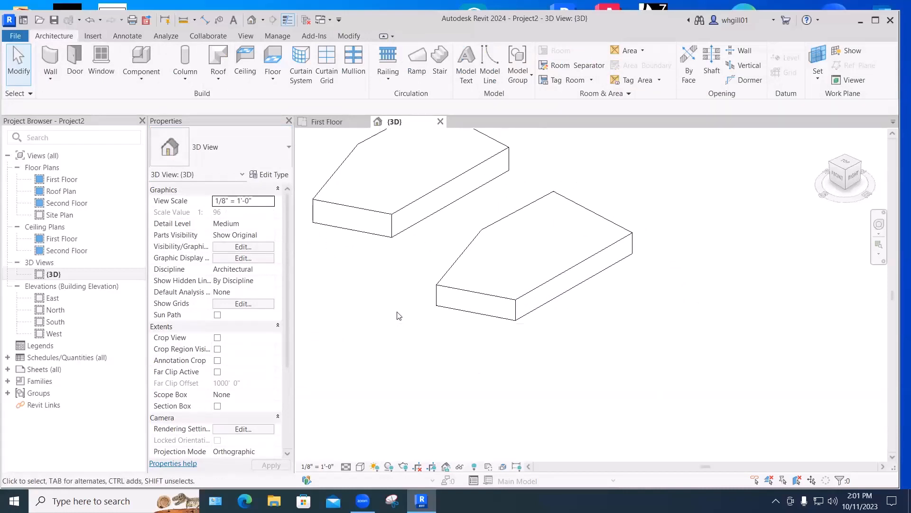
pyautogui.click(504, 303)
pyautogui.moveTo(504, 302); pyautogui.dragTo(623, 369)
pyautogui.click(522, 391)
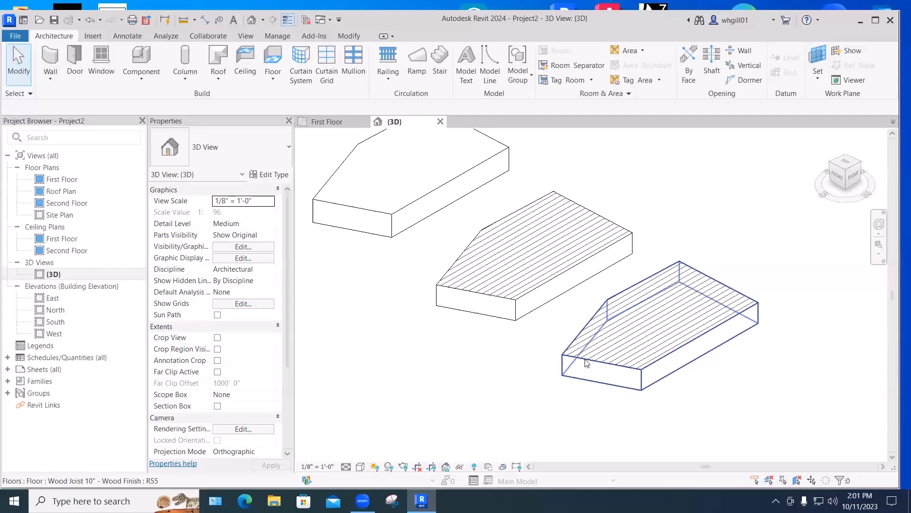
# - Duplicate the newest floor's type and name the copy Wood Joist 12" - Wood Finish
pyautogui.click(571, 353)
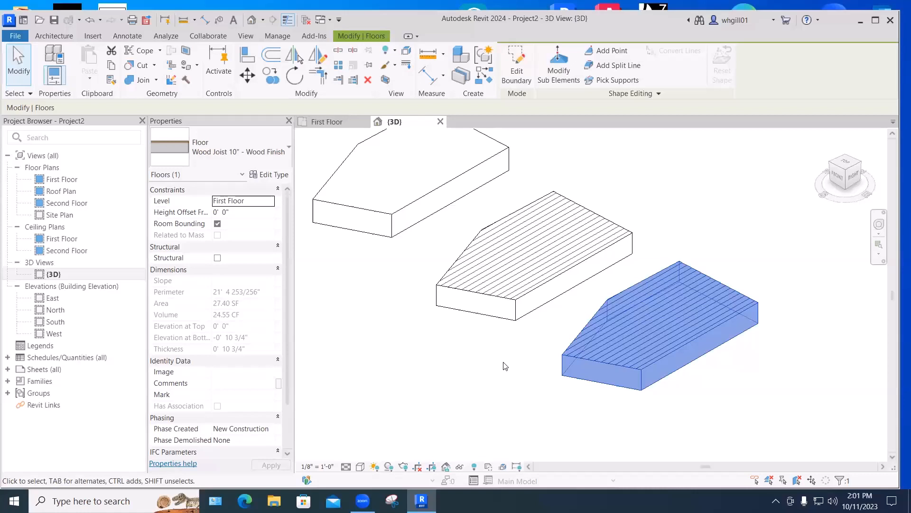
pyautogui.click(271, 175)
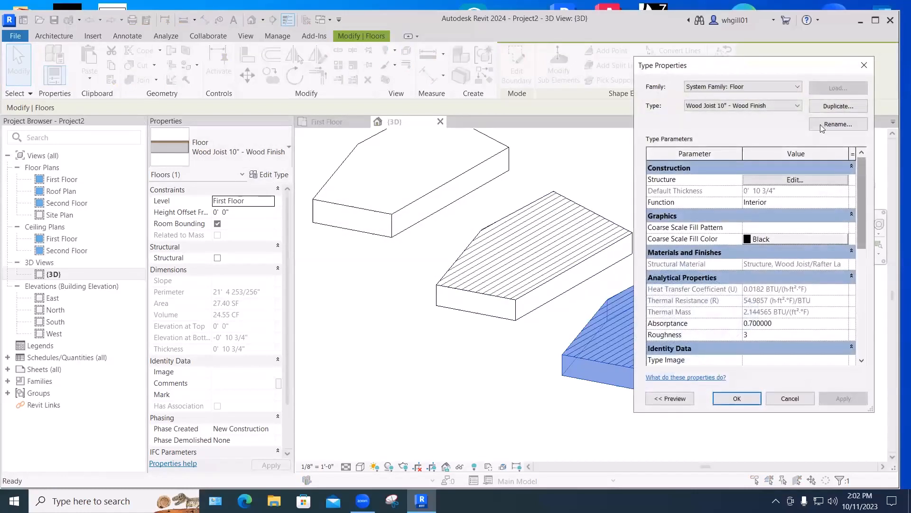
pyautogui.moveTo(779, 67); pyautogui.dragTo(429, 86)
pyautogui.click(489, 126)
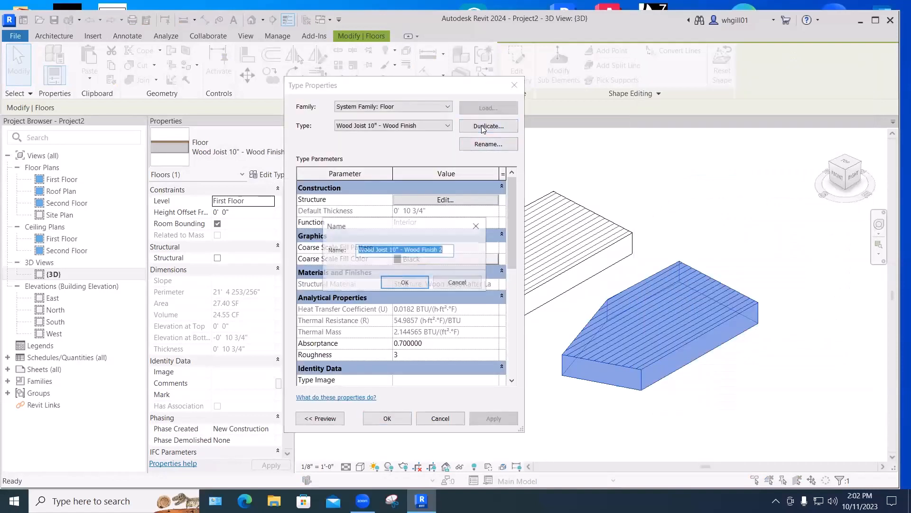
pyautogui.click(392, 249)
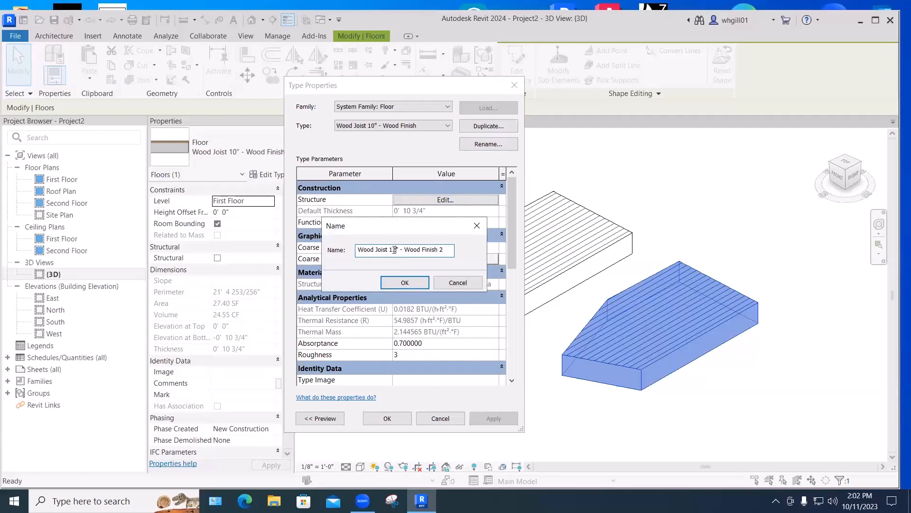
pyautogui.moveTo(445, 247); pyautogui.dragTo(451, 249)
pyautogui.press('BackSpace')
pyautogui.click(405, 283)
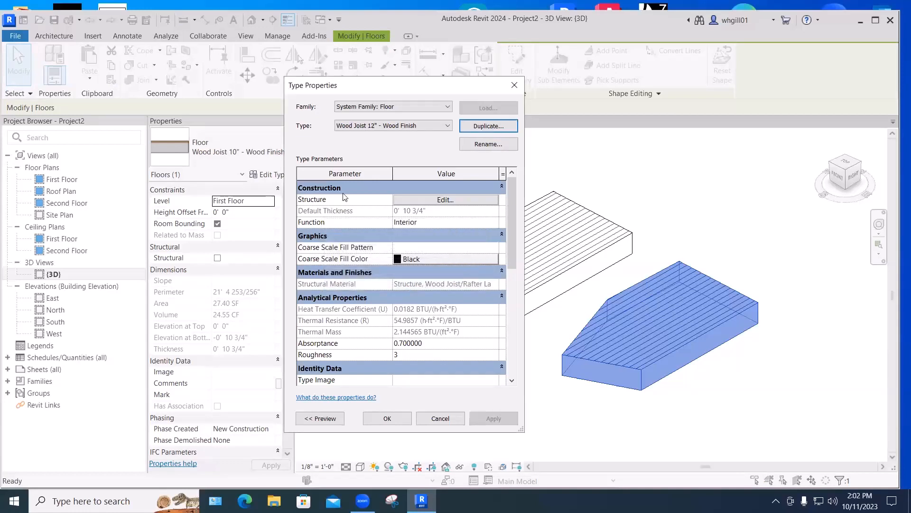
# - Set the joist structure layer of the Wood Joist 12" - Wood Finish type to 11 1/4" thick and apply the type changes
pyautogui.click(417, 198)
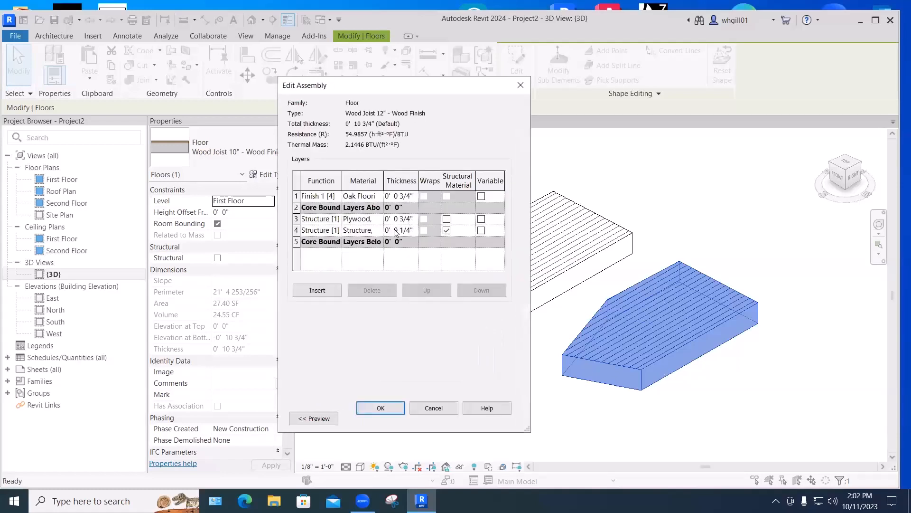
pyautogui.doubleClick(396, 231)
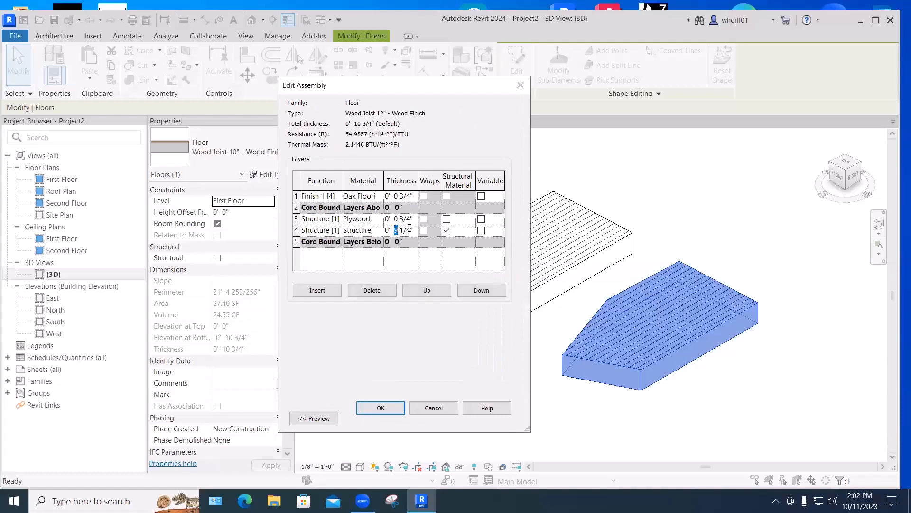
pyautogui.write('11')
pyautogui.click(378, 409)
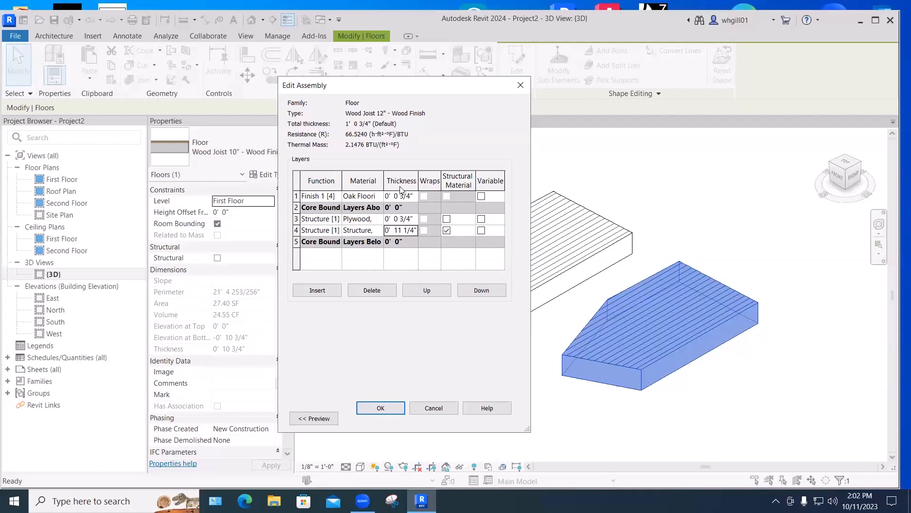
pyautogui.click(385, 407)
pyautogui.click(387, 419)
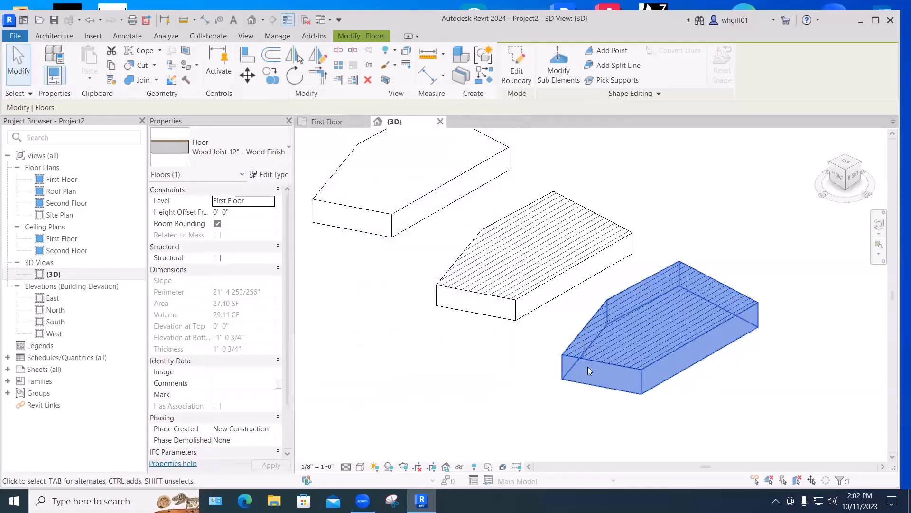
pyautogui.click(560, 376)
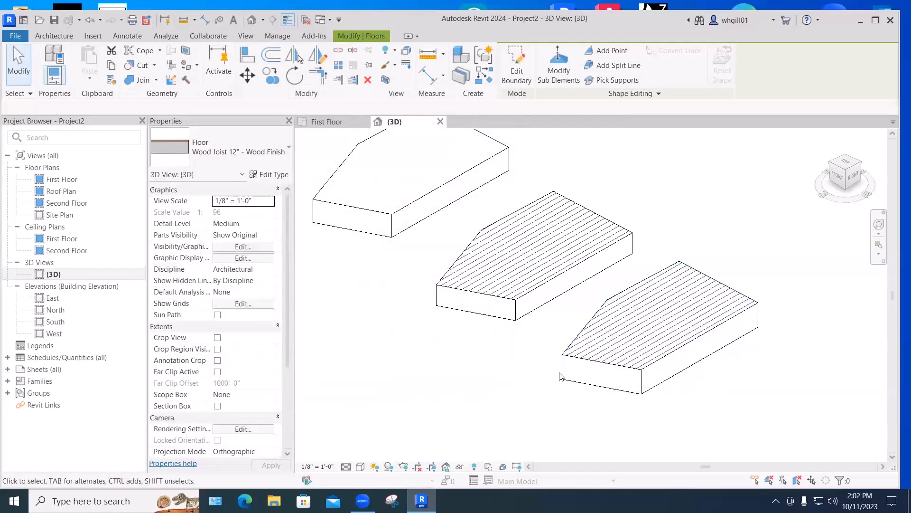
pyautogui.click(594, 360)
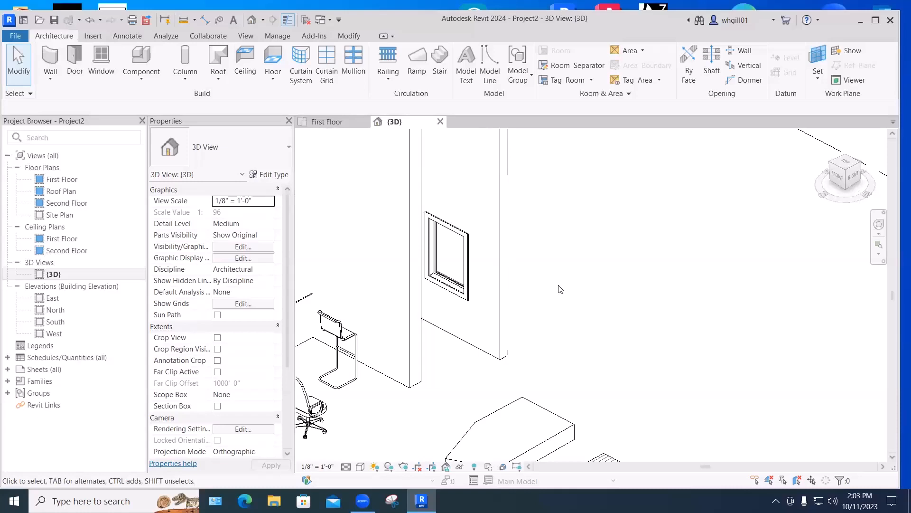
# - Return to the First Floor plan view
pyautogui.scroll(-1, 558, 289)
pyautogui.moveTo(559, 289); pyautogui.dragTo(495, 160, button='middle')
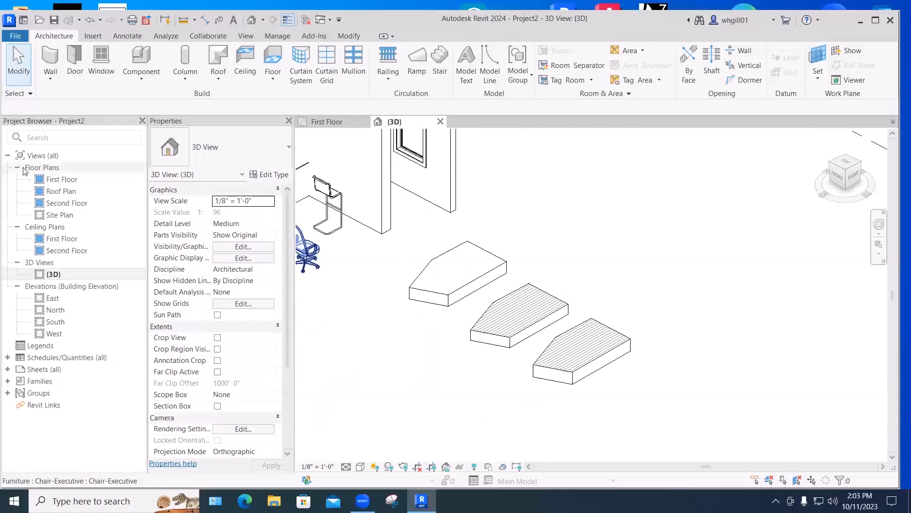
pyautogui.doubleClick(67, 179)
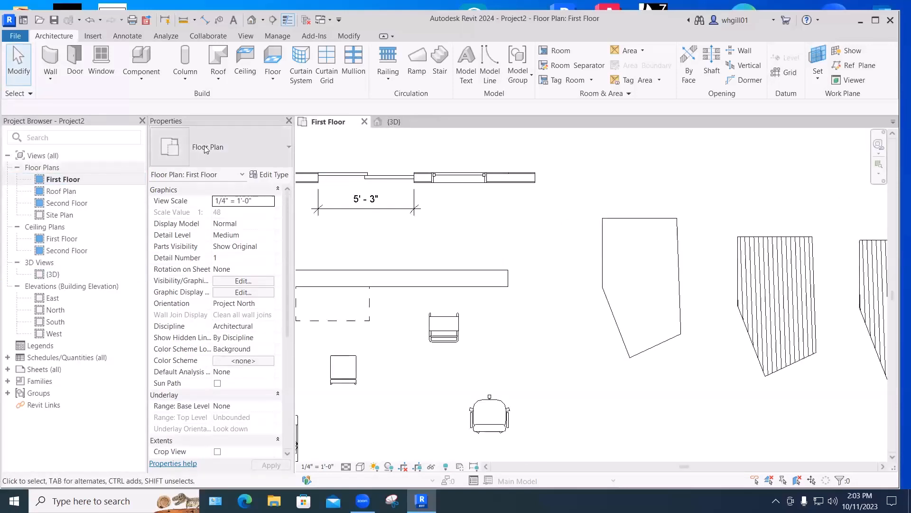
# - Draw a horizontal Generic - 8" architectural wall about 3'-5" long across the upper part of the plain, unhatched floor
pyautogui.click(50, 75)
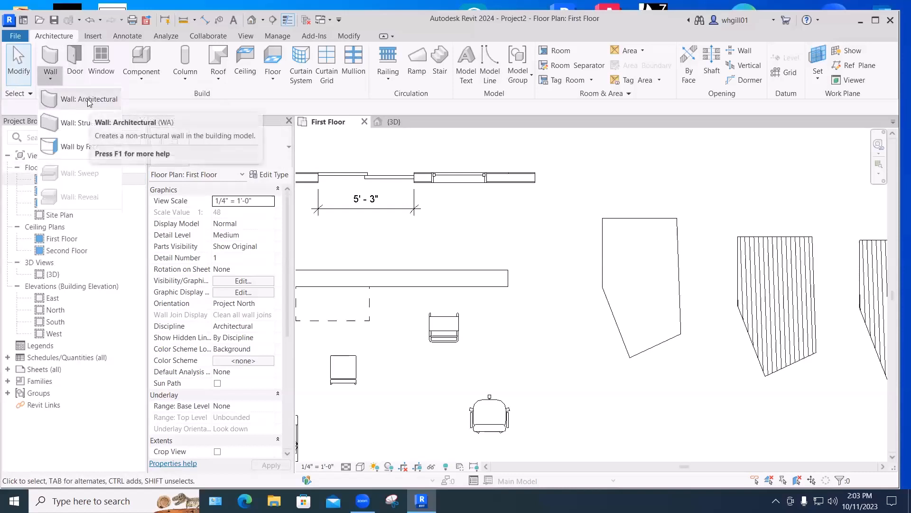
pyautogui.click(89, 100)
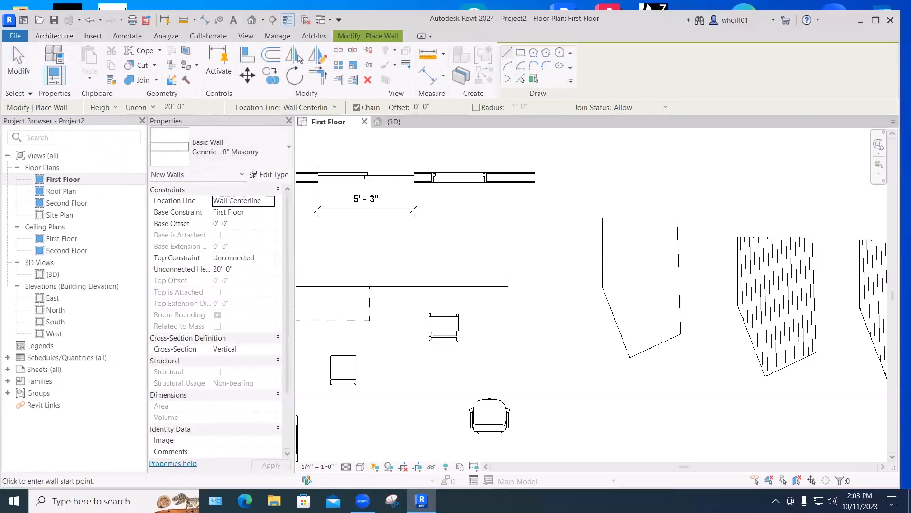
pyautogui.click(244, 151)
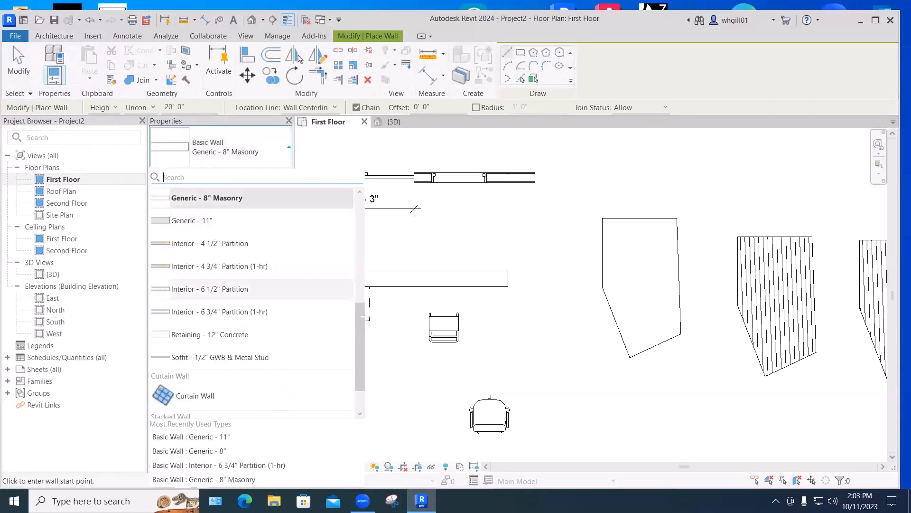
pyautogui.scroll(4, 364, 312)
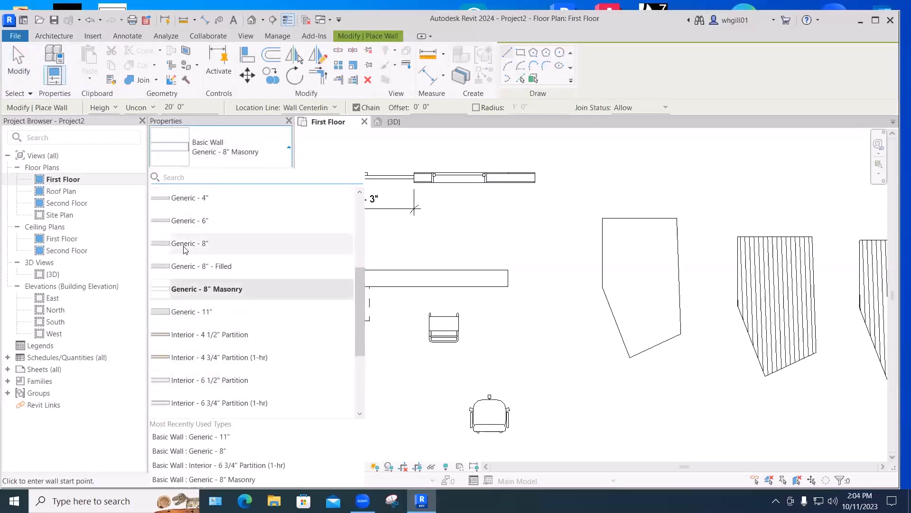
pyautogui.click(184, 247)
pyautogui.click(610, 243)
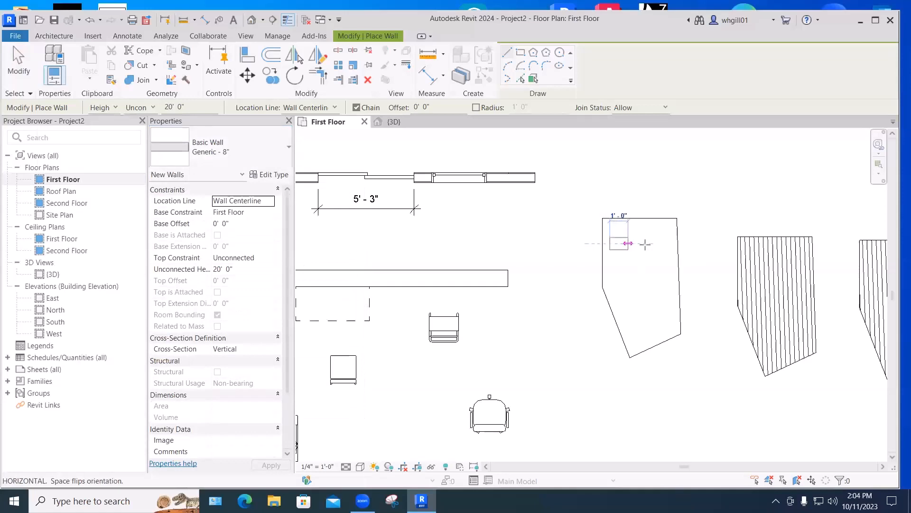
pyautogui.click(673, 243)
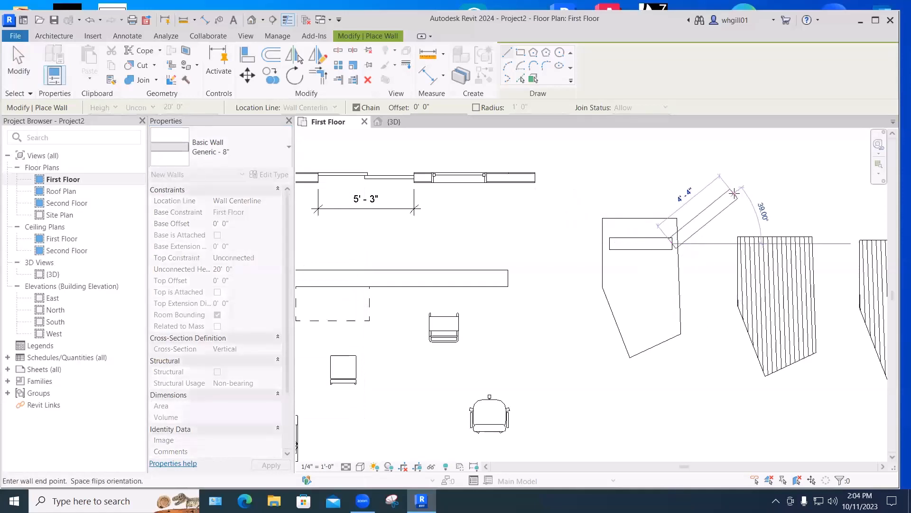
pyautogui.press('Escape')
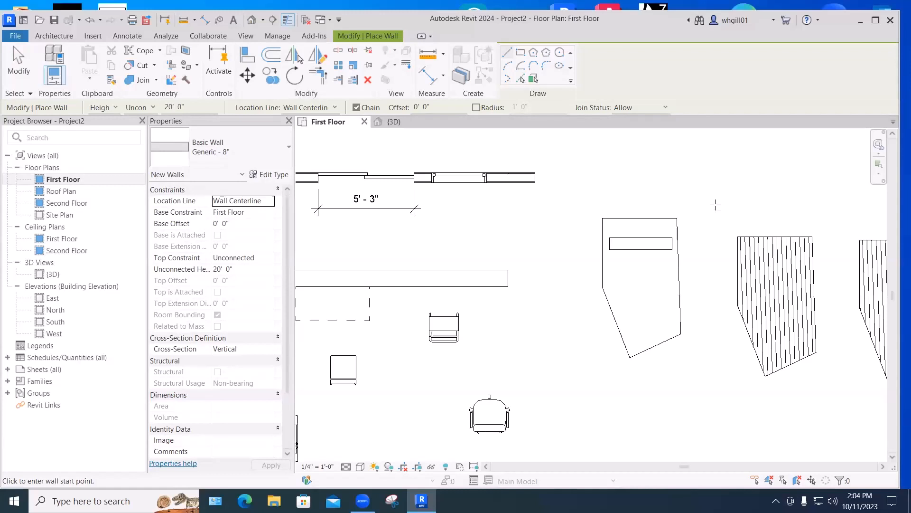
pyautogui.press('Escape')
pyautogui.press('Escape')
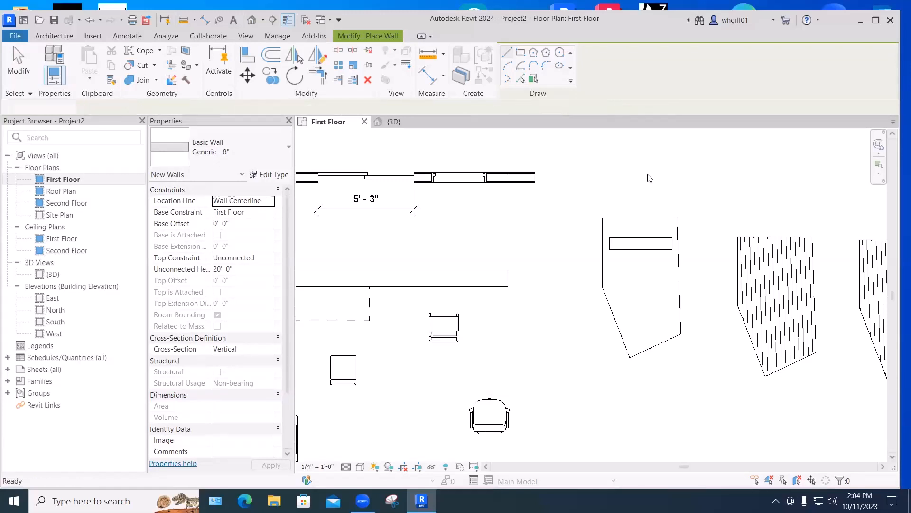
# - Change the new wall's type to Interior - 4 1/2" Partition
pyautogui.click(634, 243)
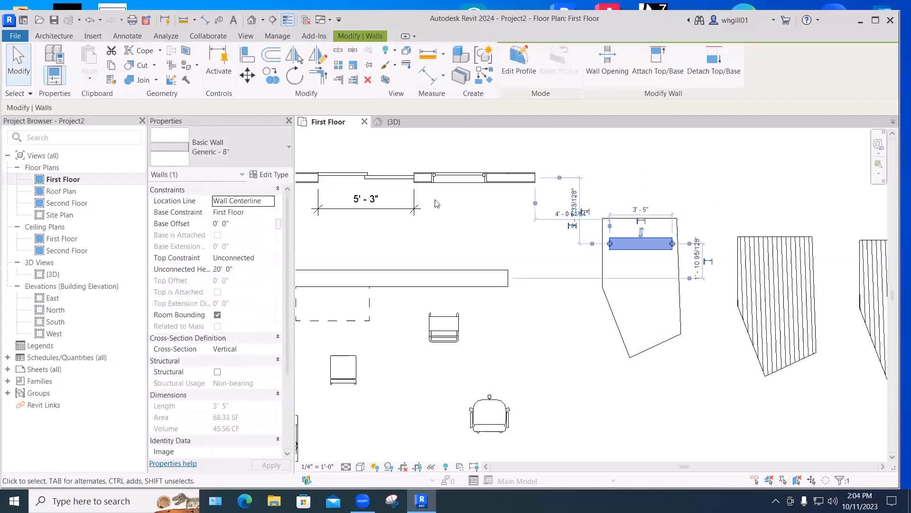
pyautogui.click(244, 145)
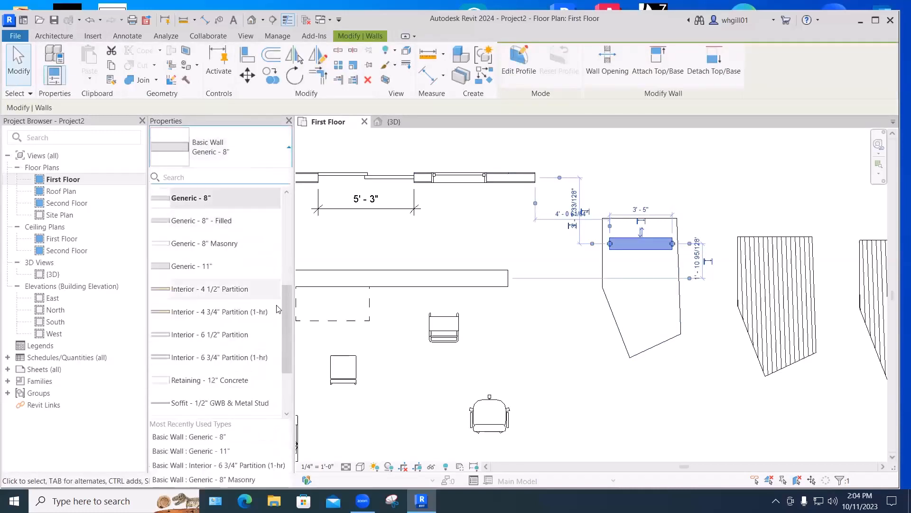
pyautogui.moveTo(286, 328); pyautogui.dragTo(324, 317)
pyautogui.scroll(-1, 325, 316)
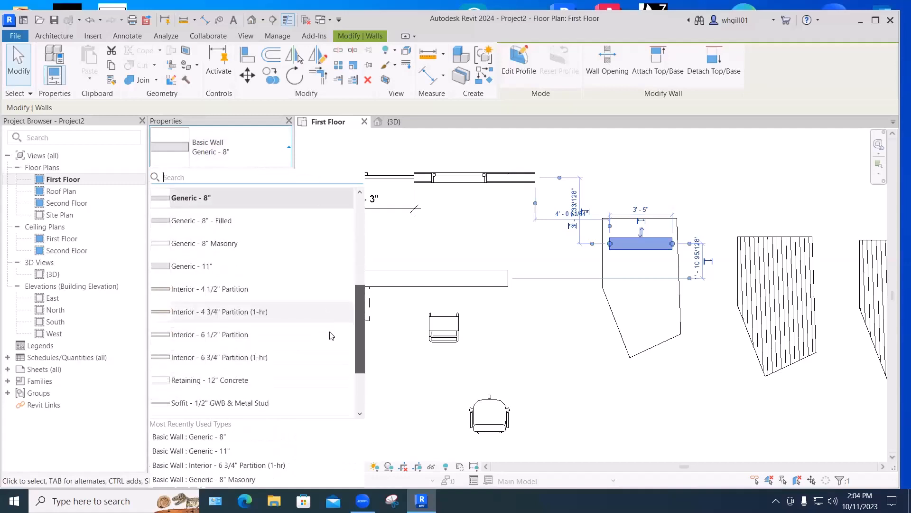
pyautogui.scroll(4, 332, 285)
pyautogui.scroll(-5, 335, 267)
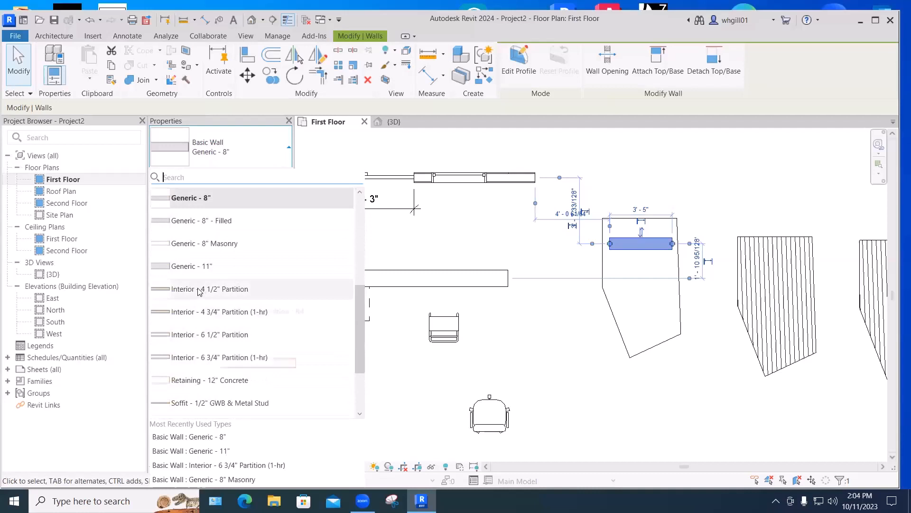
pyautogui.moveTo(199, 291)
pyautogui.click(204, 289)
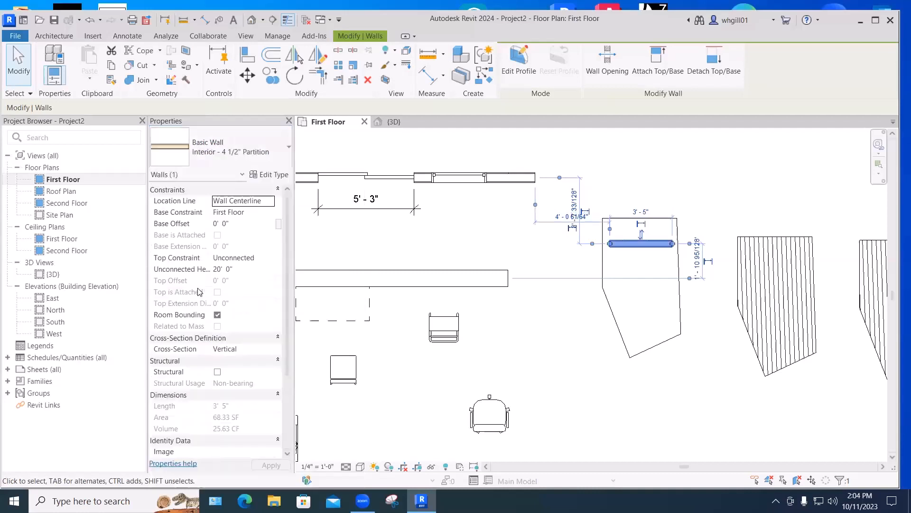
pyautogui.press('Escape')
# - Compare the partition wall's display at Coarse and Medium detail levels, leaving the plan at Medium
pyautogui.scroll(1, 626, 239)
pyautogui.scroll(1, 625, 239)
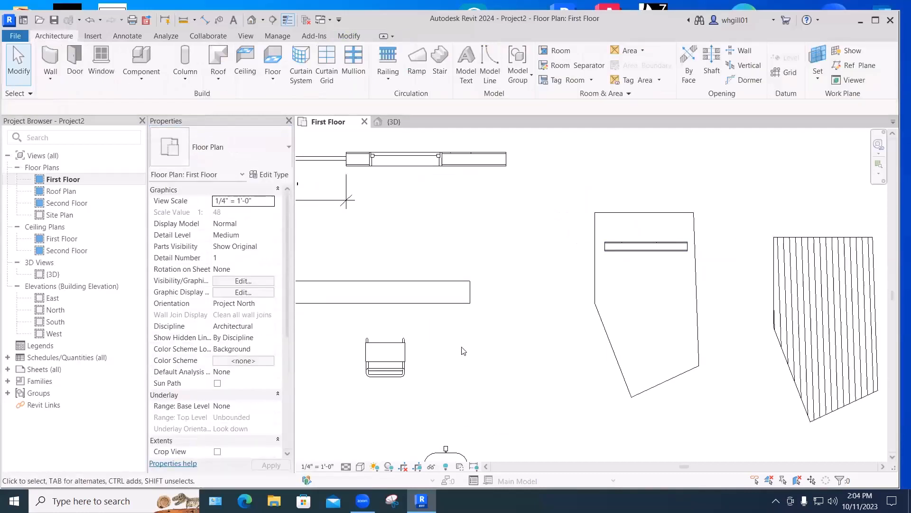
pyautogui.click(346, 467)
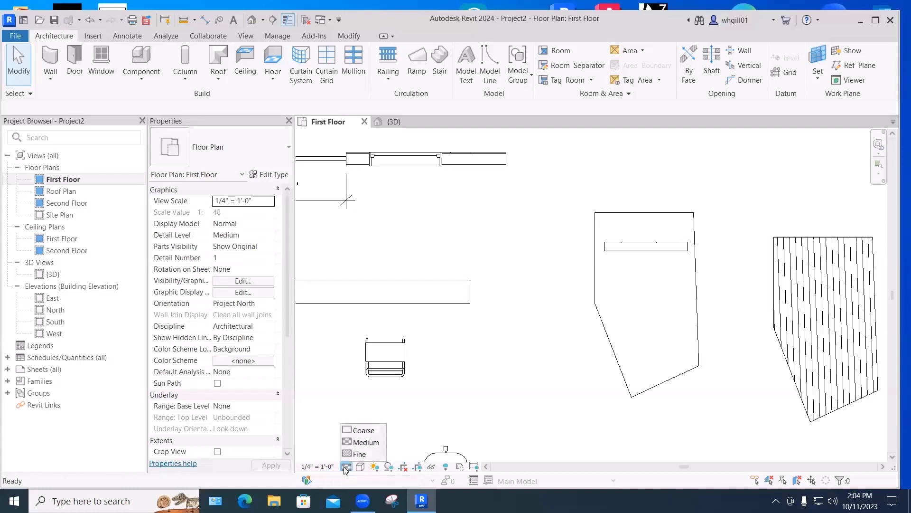
pyautogui.click(351, 442)
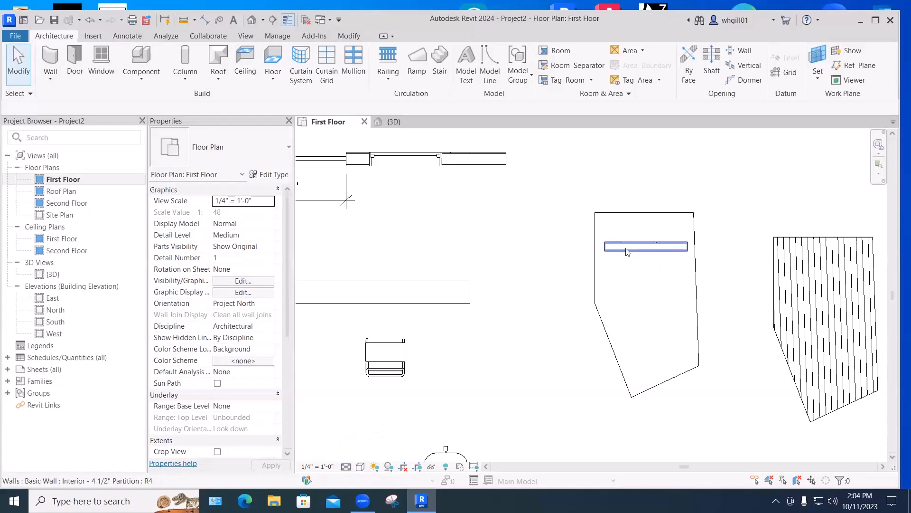
pyautogui.scroll(3, 627, 247)
pyautogui.click(346, 467)
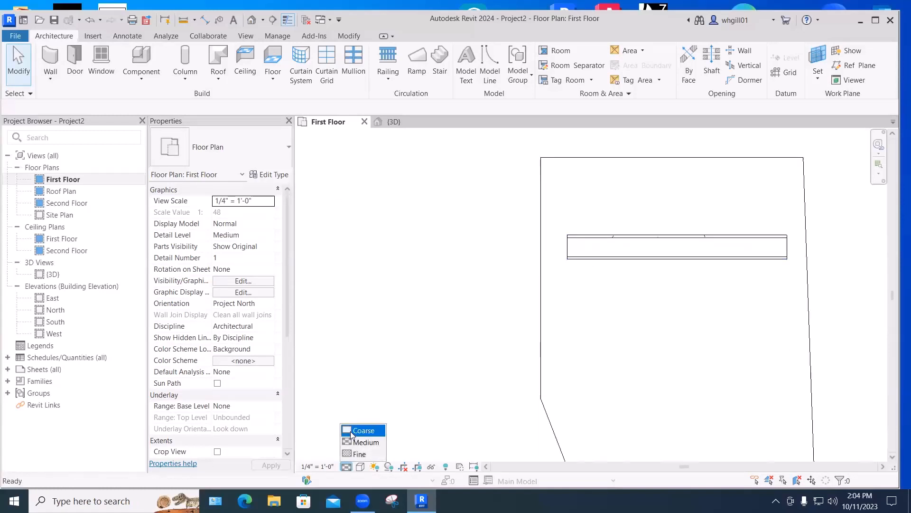
pyautogui.click(353, 430)
pyautogui.click(346, 467)
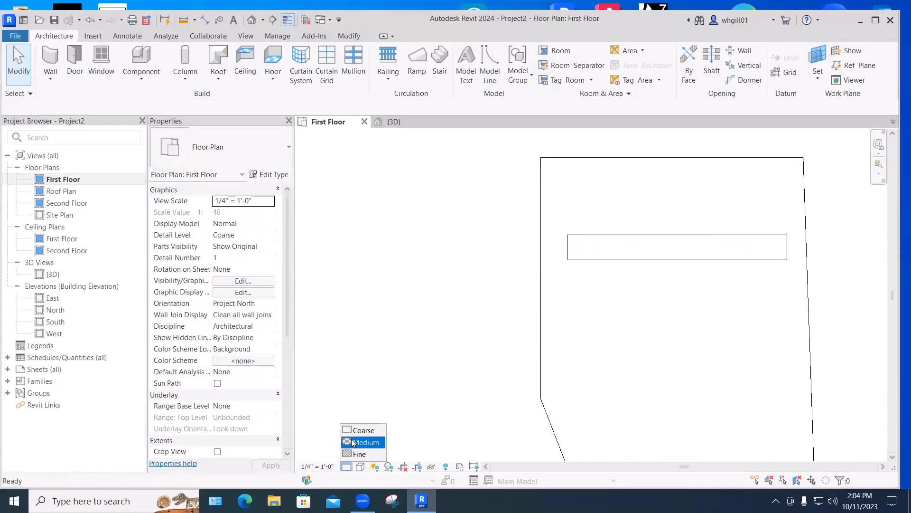
pyautogui.click(351, 438)
# - Examine the partition wall's layers up close and review the other wall types available for it
pyautogui.scroll(4, 519, 301)
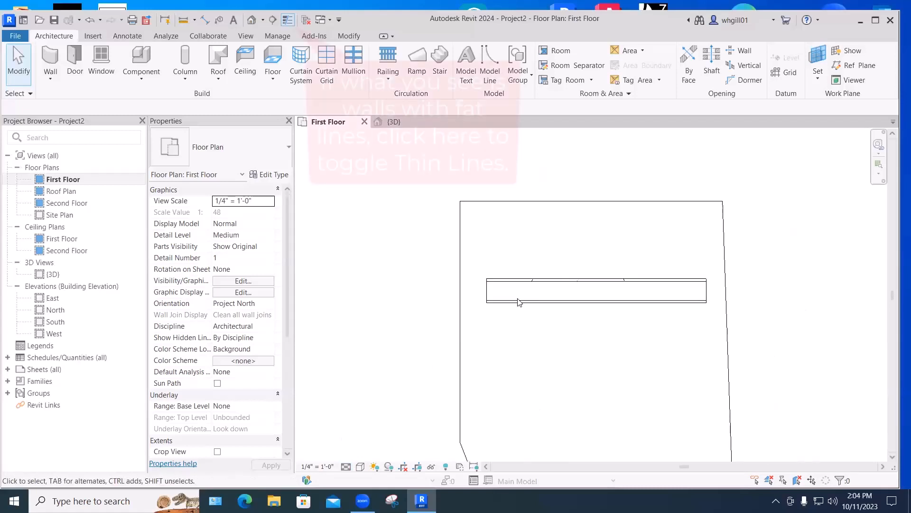
pyautogui.click(512, 308)
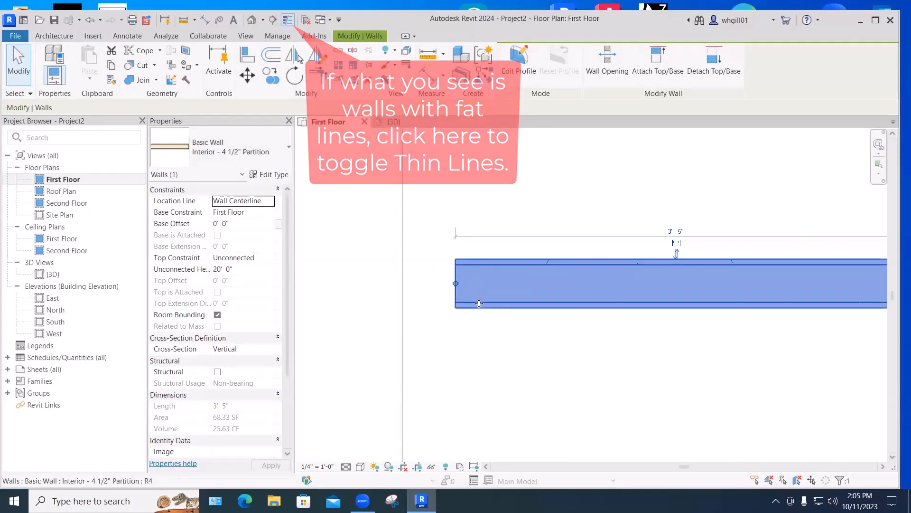
pyautogui.click(345, 300)
pyautogui.scroll(-3, 347, 301)
pyautogui.moveTo(427, 332); pyautogui.dragTo(448, 303, button='middle')
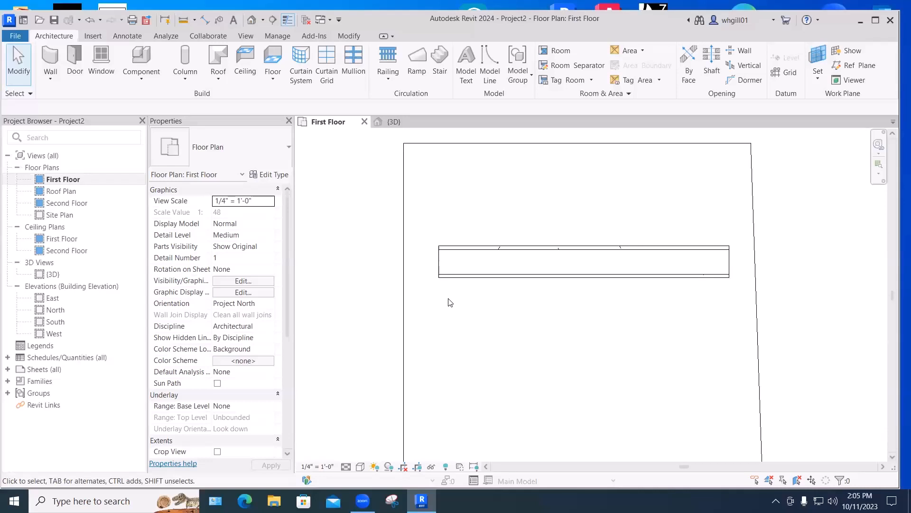
pyautogui.click(464, 276)
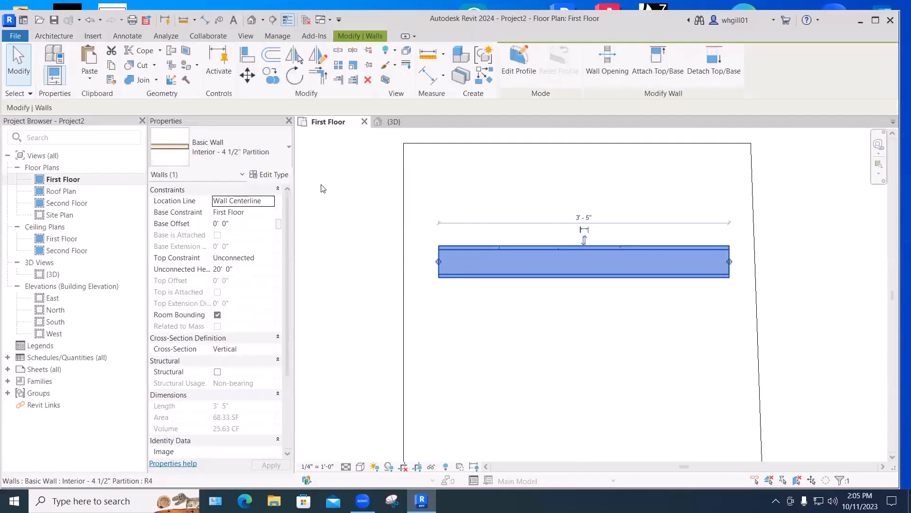
pyautogui.click(288, 147)
pyautogui.scroll(1, 304, 322)
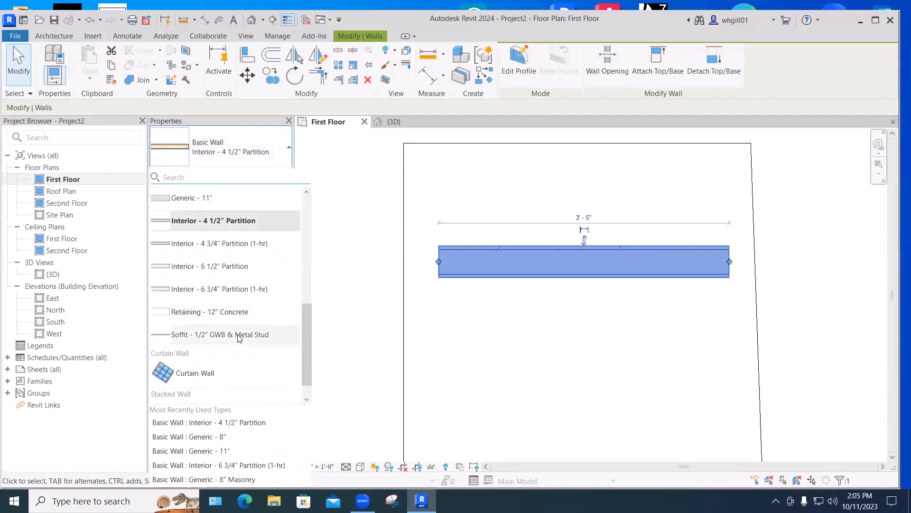
pyautogui.scroll(2, 304, 338)
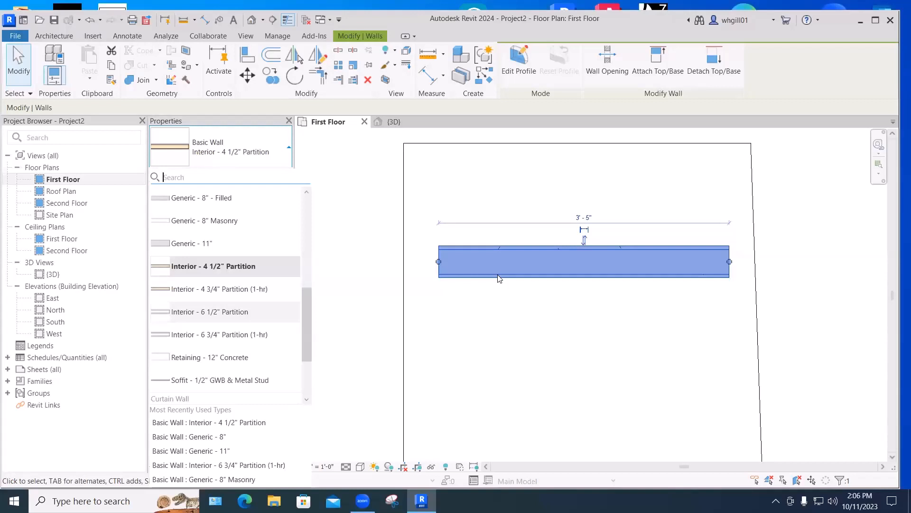
pyautogui.click(535, 319)
# - Duplicate the selected wall's Interior - 4 1/2" Partition type as Interior - 4 7/8" Metal Stud Partition
pyautogui.click(512, 251)
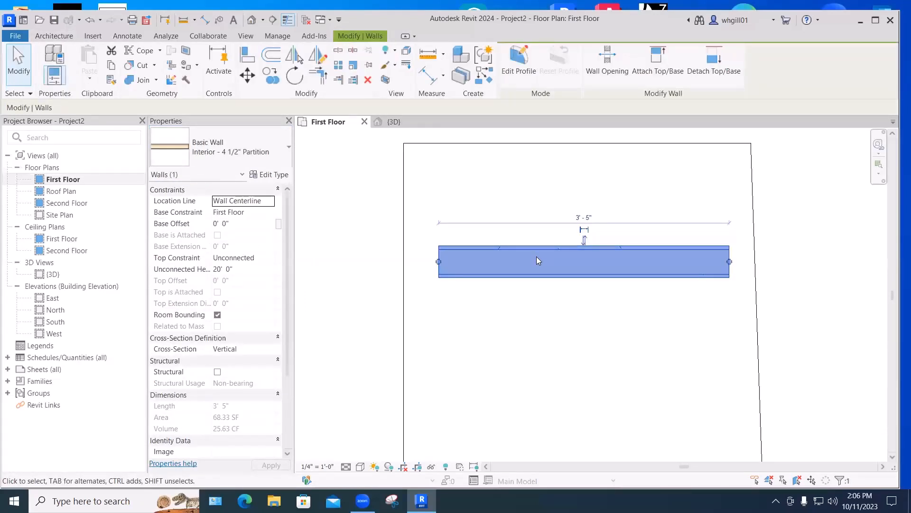
pyautogui.click(273, 175)
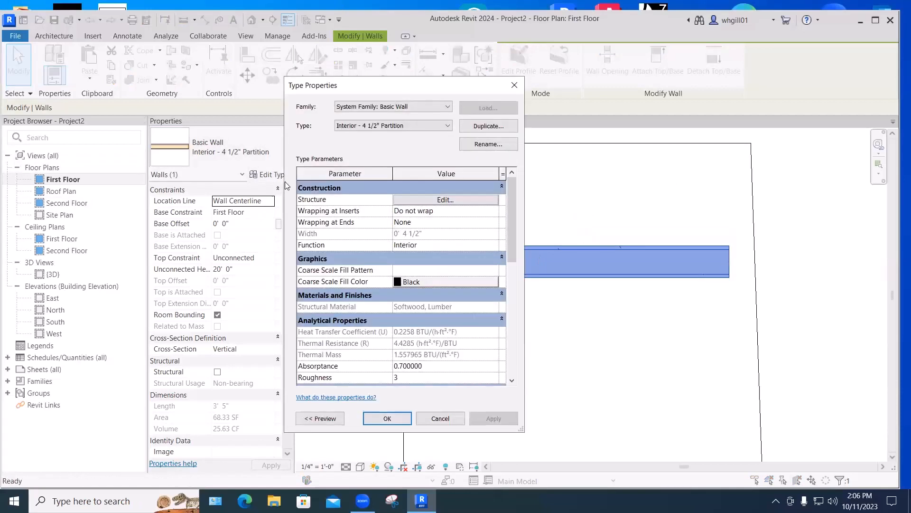
pyautogui.click(490, 127)
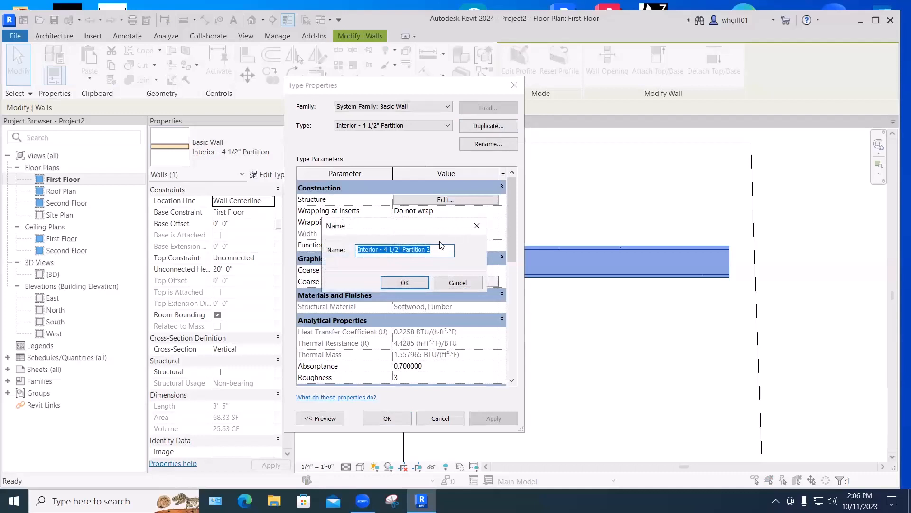
pyautogui.click(391, 249)
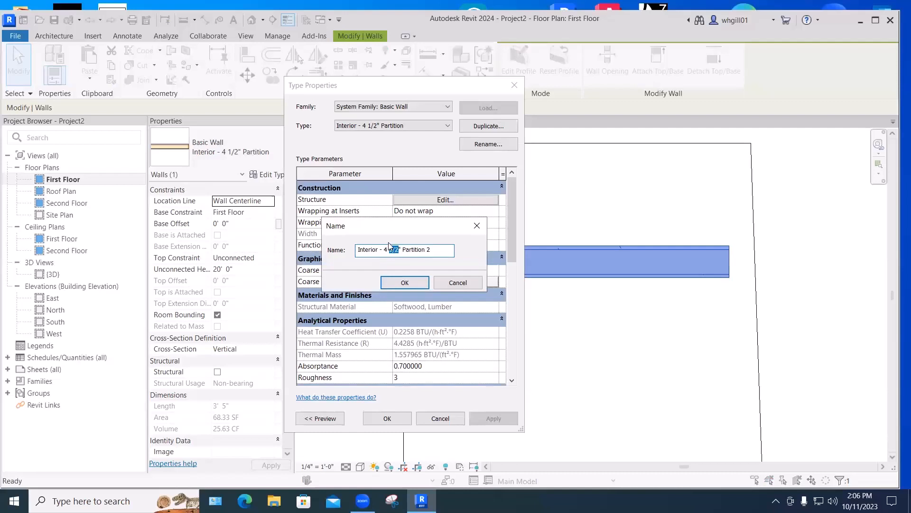
pyautogui.write('7/8')
pyautogui.write('Metal Stud')
pyautogui.click(400, 282)
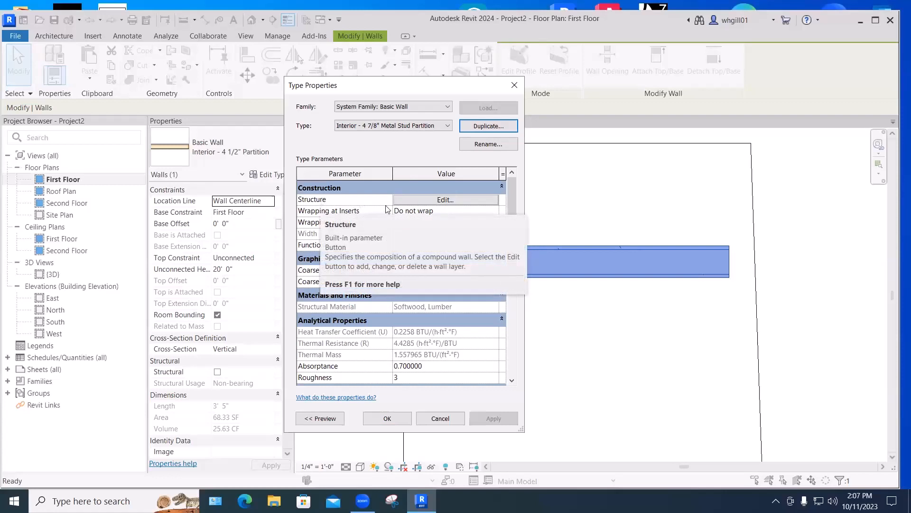
# - In the new wall type's structure, set both gypsum wall board layers to 5/8" and the structure layer to 3 5/8" thick
pyautogui.click(420, 200)
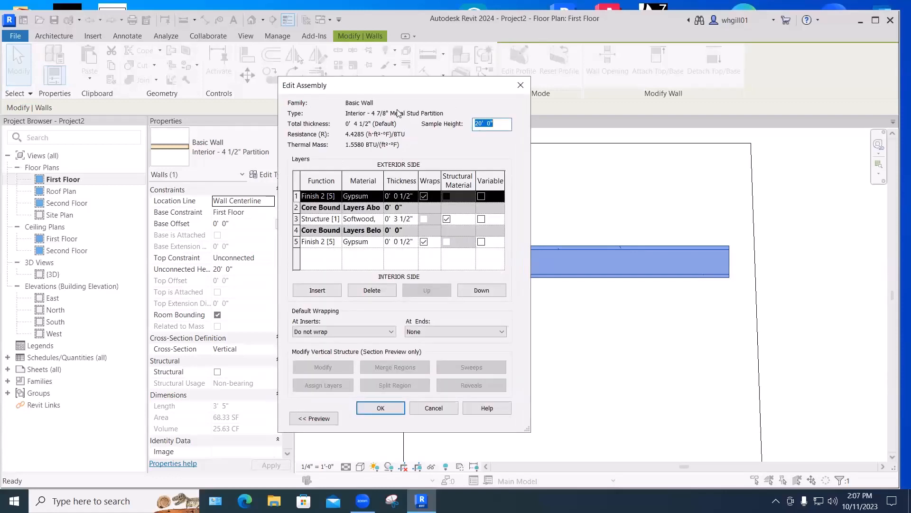
pyautogui.click(401, 197)
pyautogui.moveTo(401, 196); pyautogui.dragTo(409, 196)
pyautogui.write('5')
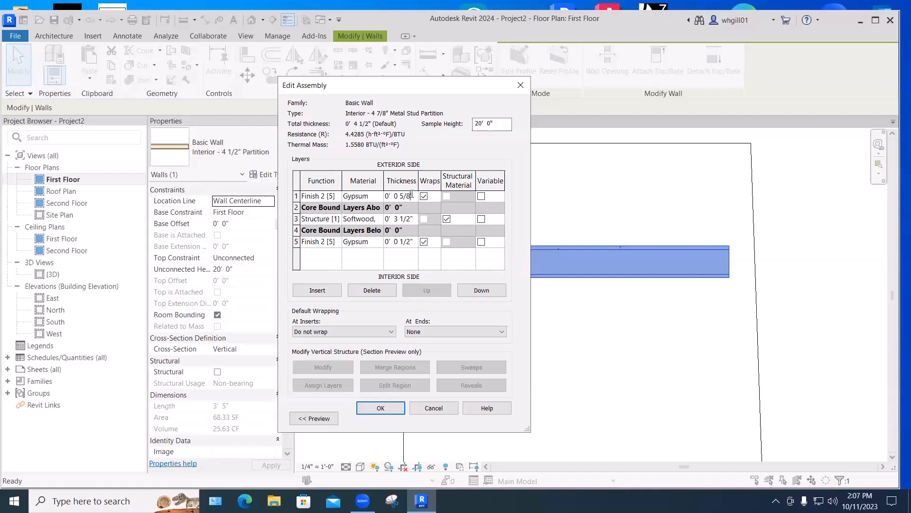
pyautogui.click(401, 242)
pyautogui.moveTo(402, 242); pyautogui.dragTo(407, 241)
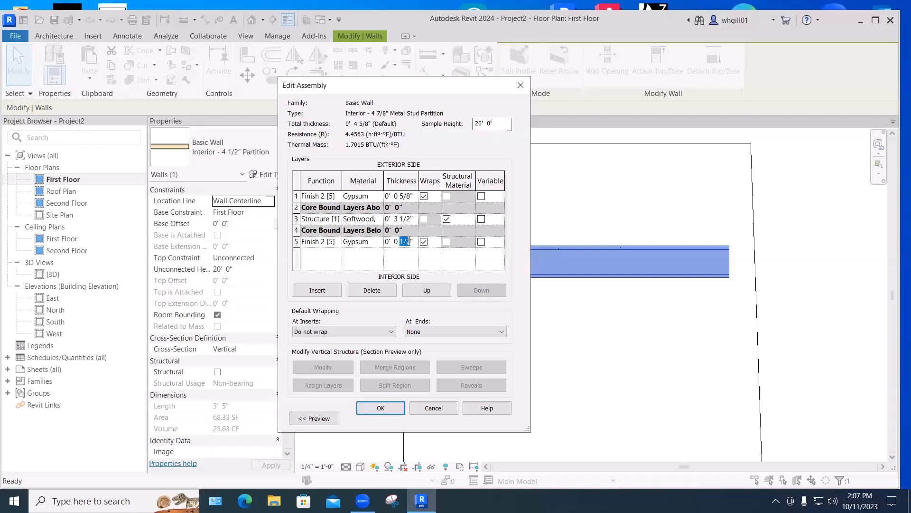
pyautogui.write('5')
pyautogui.click(402, 219)
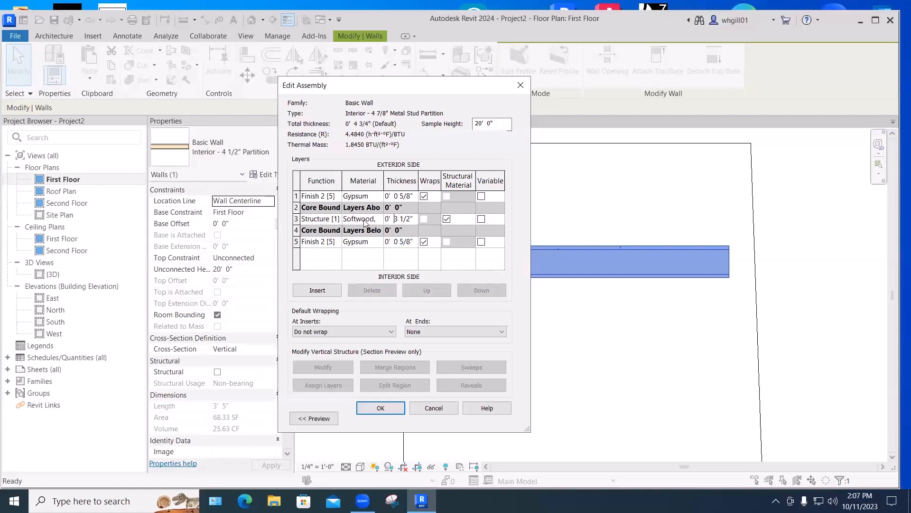
pyautogui.doubleClick(401, 218)
pyautogui.write('5/8')
# - Change the structure layer's material to Metal Stud Layer and apply the finished type to the partition wall
pyautogui.click(365, 218)
pyautogui.moveTo(531, 201); pyautogui.dragTo(705, 201)
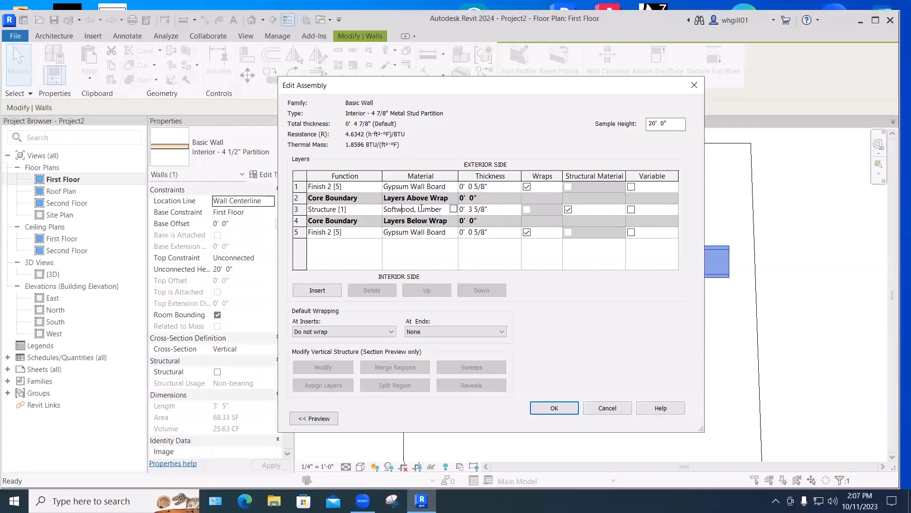
pyautogui.click(453, 210)
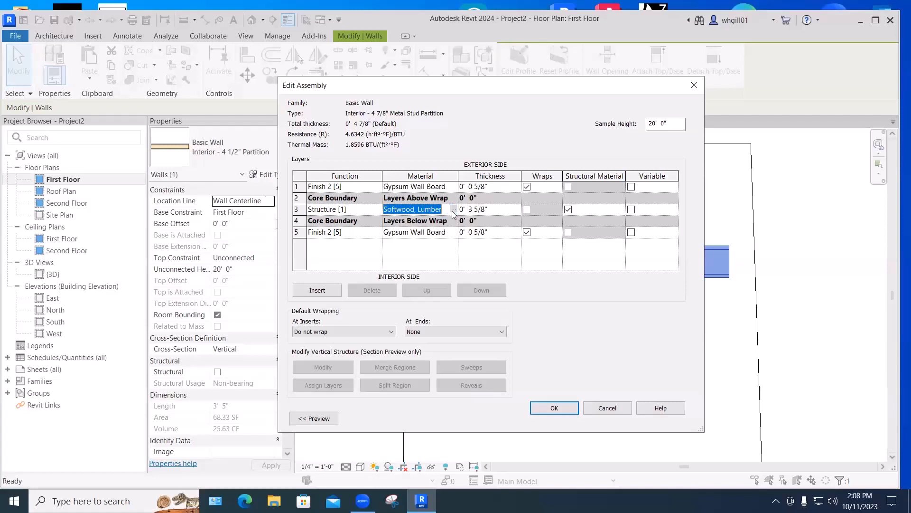
pyautogui.click(452, 209)
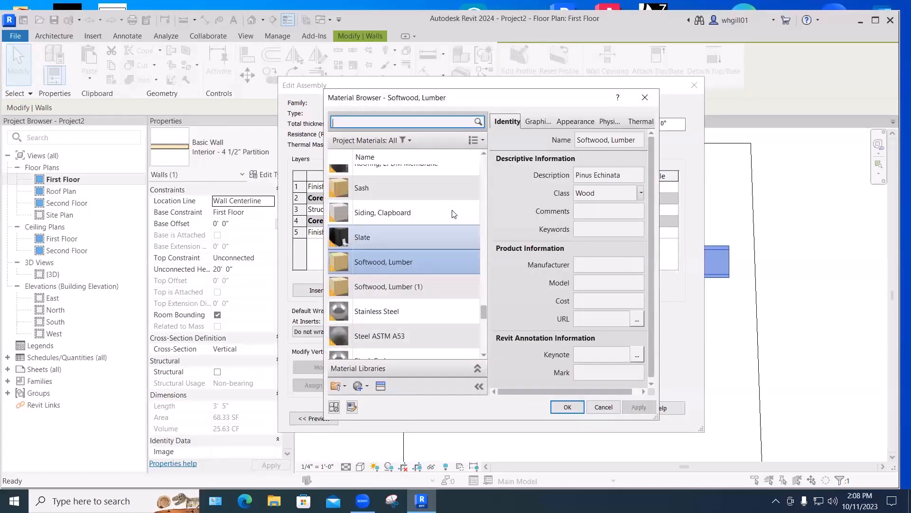
pyautogui.moveTo(483, 313); pyautogui.dragTo(468, 372)
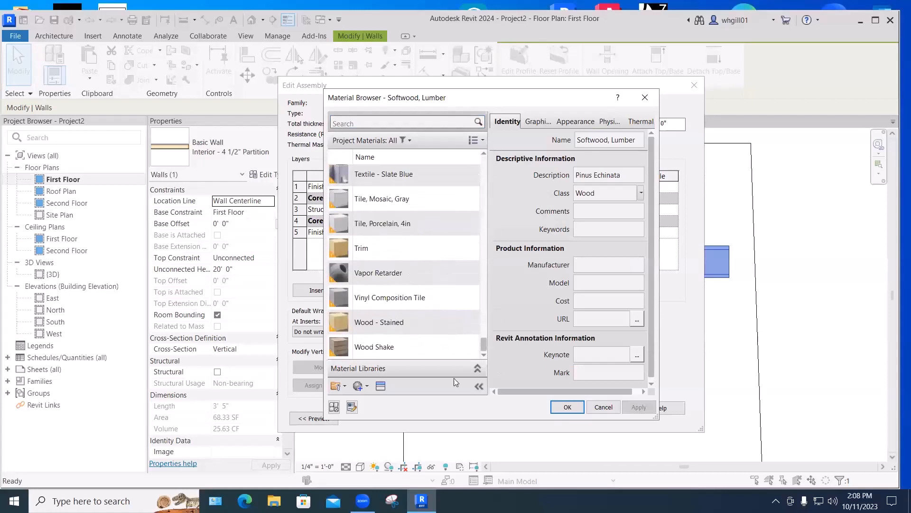
pyautogui.click(339, 122)
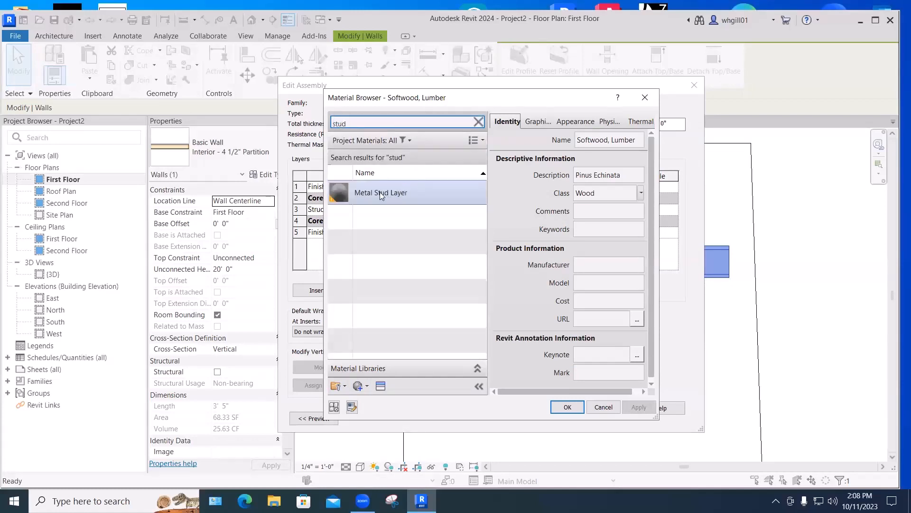
pyautogui.click(380, 192)
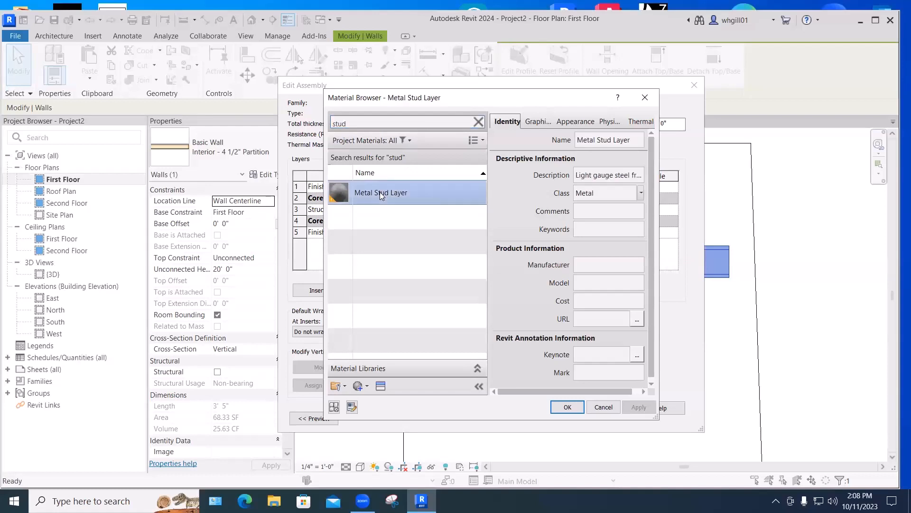
pyautogui.moveTo(428, 97); pyautogui.dragTo(685, 100)
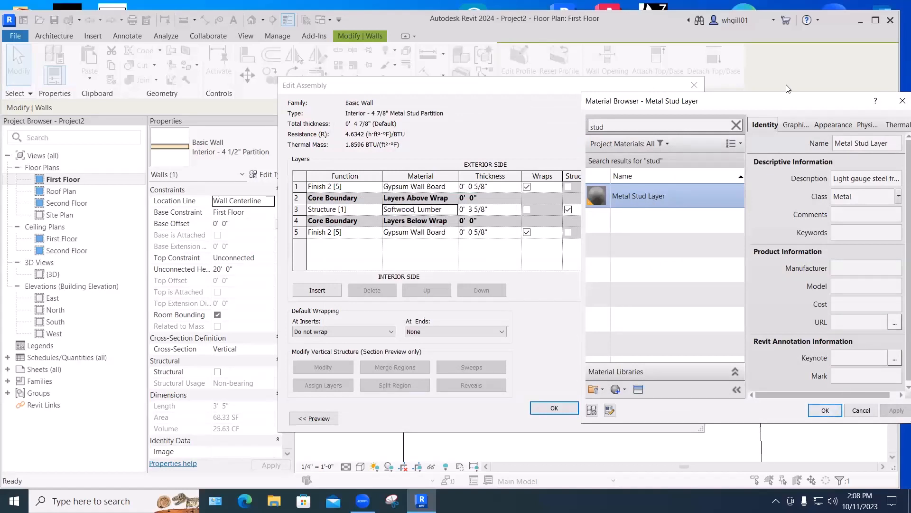
pyautogui.moveTo(779, 103); pyautogui.dragTo(725, 92)
pyautogui.click(777, 403)
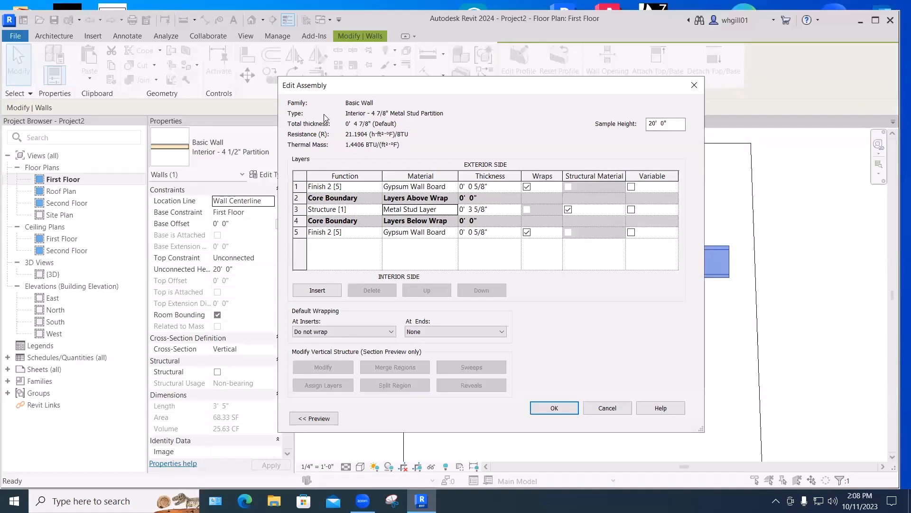
pyautogui.click(555, 409)
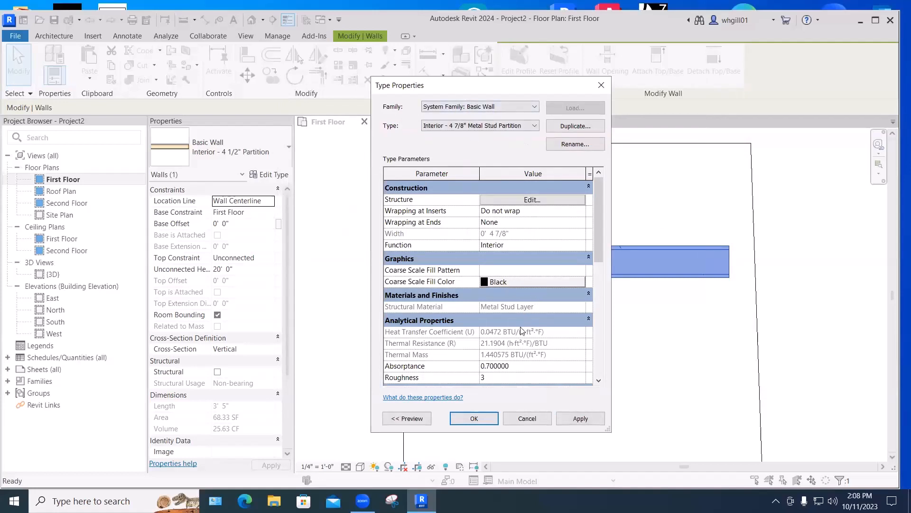
pyautogui.click(474, 419)
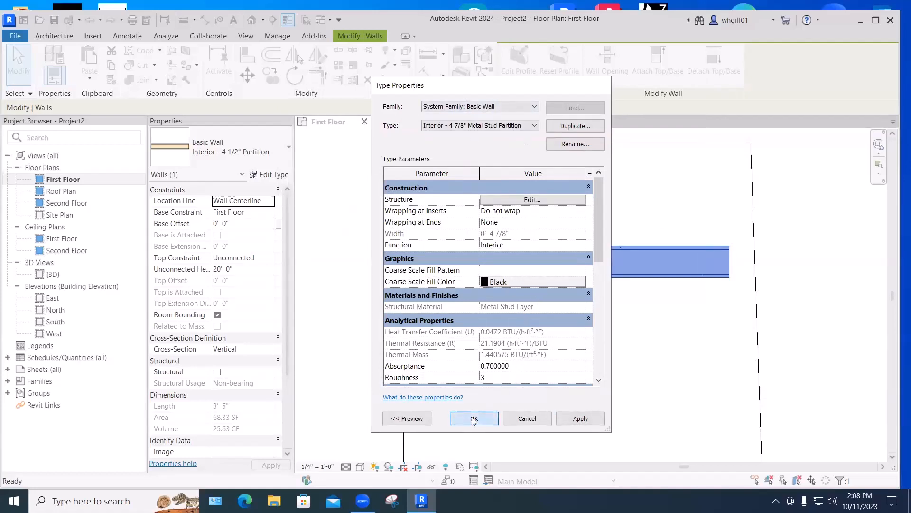
pyautogui.click(451, 292)
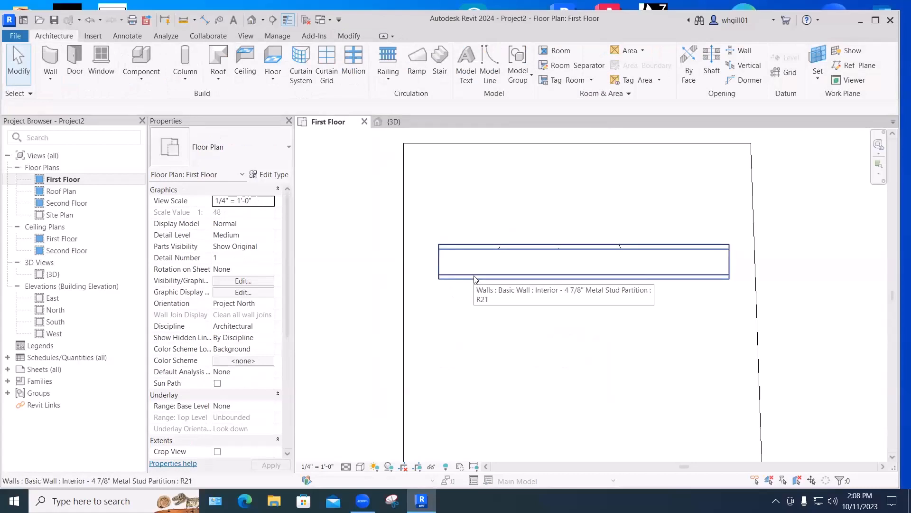
pyautogui.click(529, 273)
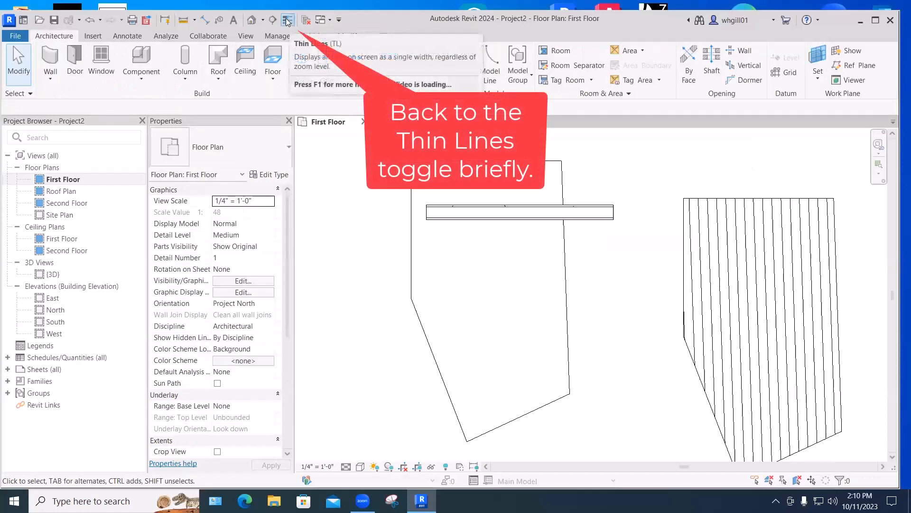
# - Compare the plan's line weights with Thin Lines off and on, leaving Thin Lines on
pyautogui.click(287, 20)
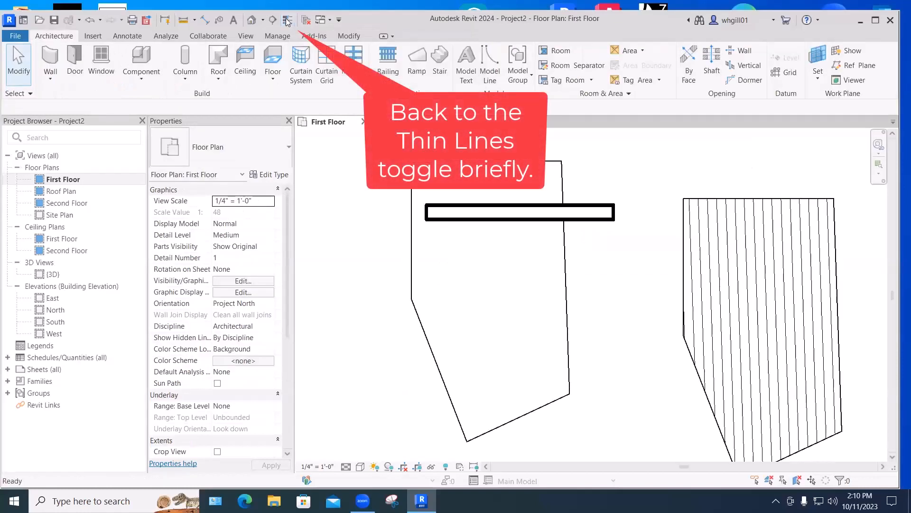
pyautogui.click(287, 20)
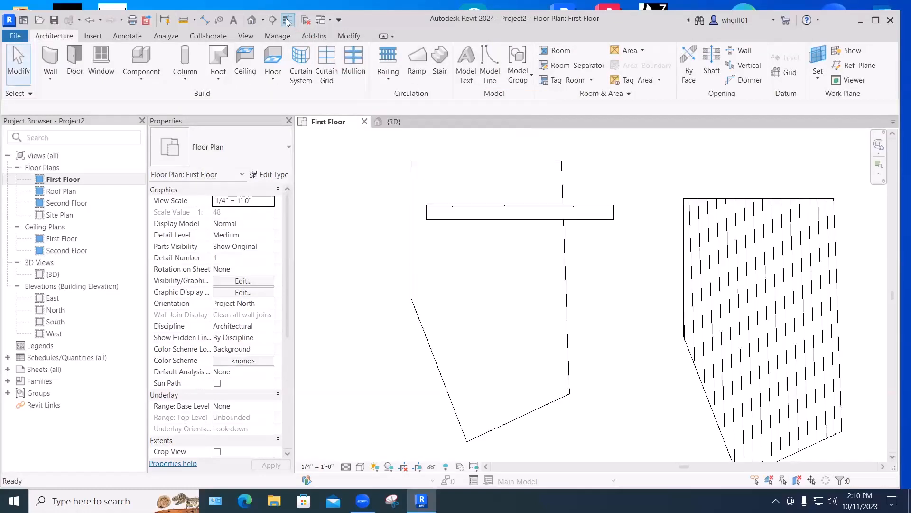
pyautogui.click(287, 21)
pyautogui.click(286, 21)
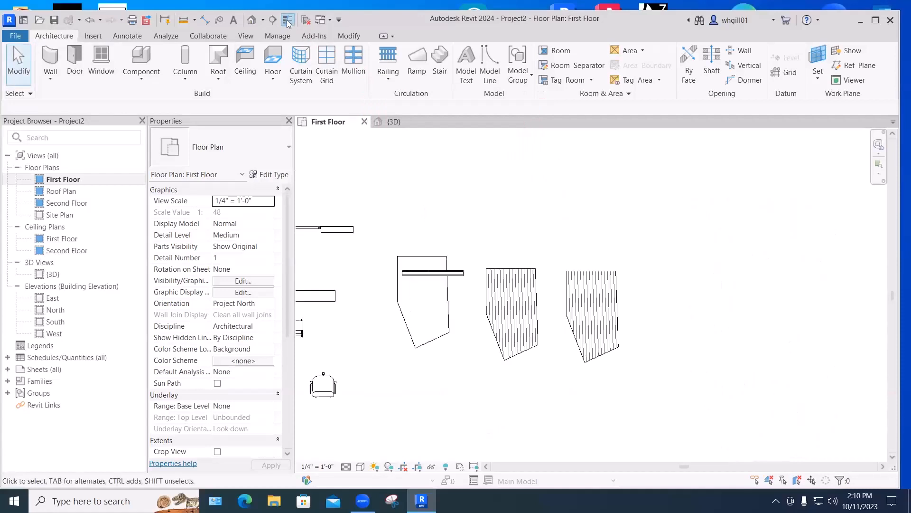
pyautogui.click(287, 19)
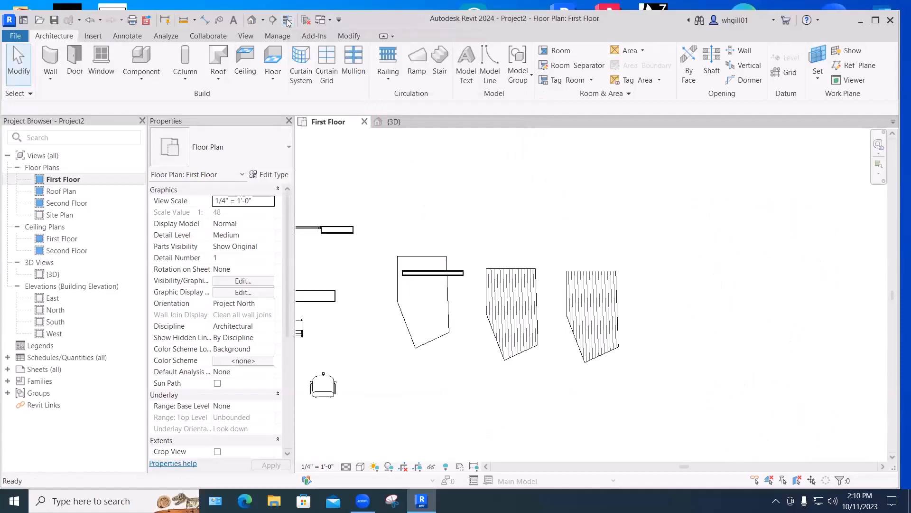
pyautogui.click(287, 20)
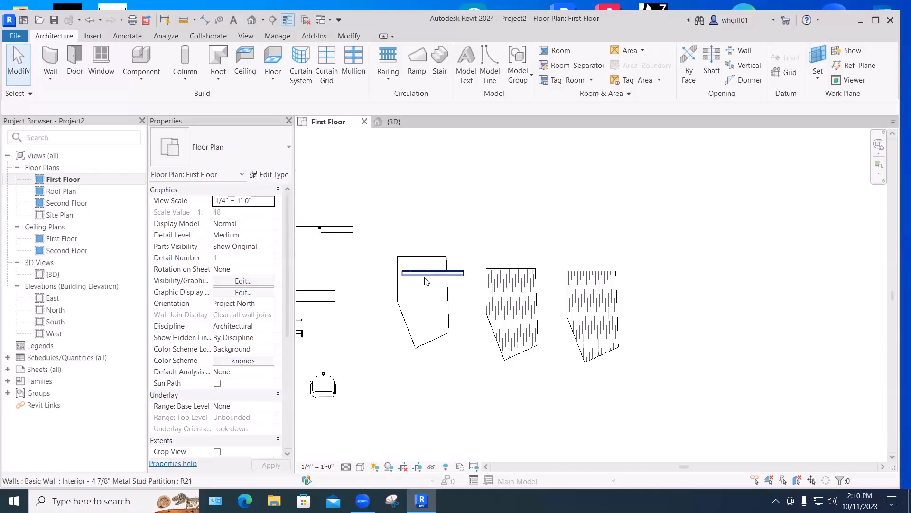
pyautogui.scroll(5, 432, 284)
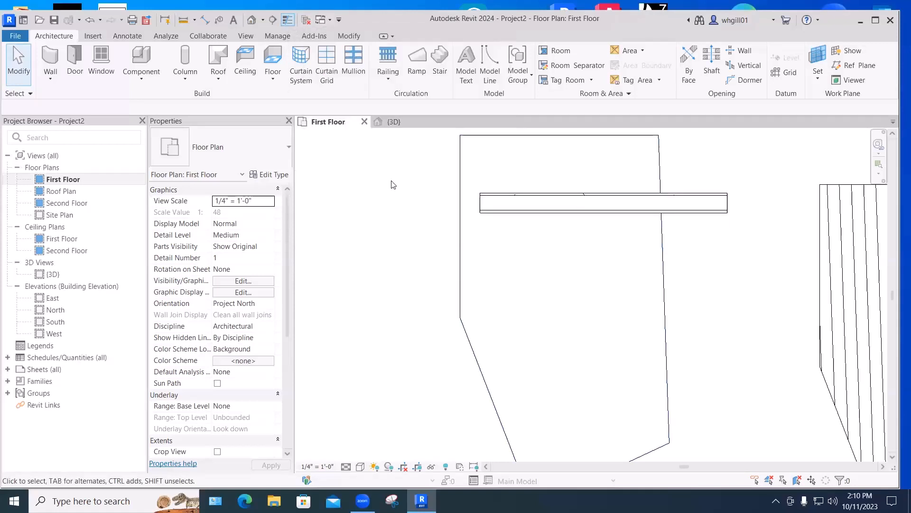
pyautogui.scroll(-4, 443, 248)
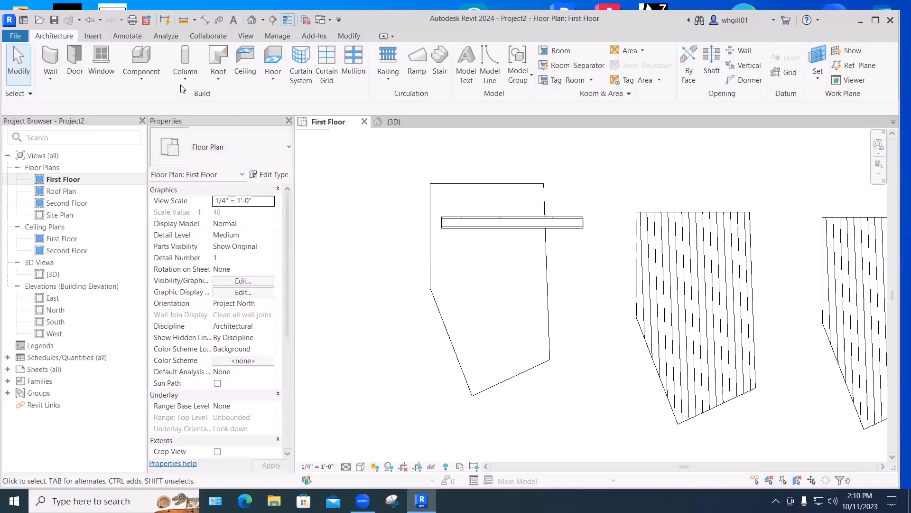
pyautogui.click(74, 69)
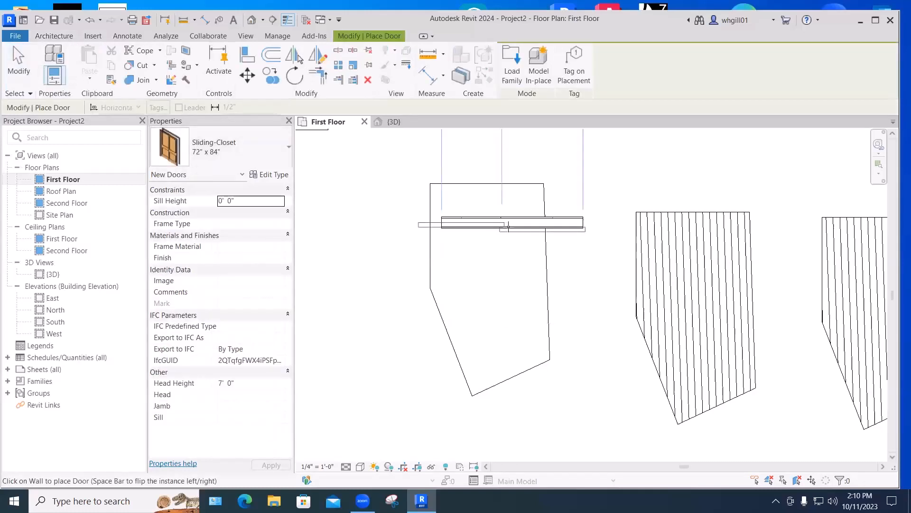
pyautogui.press('Escape')
pyautogui.press('Escape')
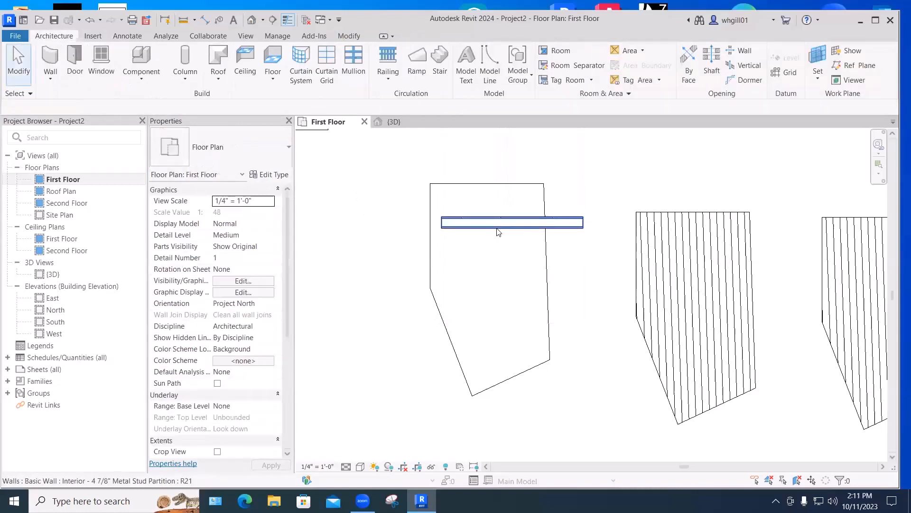
# - Extend the partition wall's left end to make it about 9'-2" long and place a 72" x 84" Sliding-Closet door at its middle
pyautogui.click(493, 224)
pyautogui.moveTo(443, 224); pyautogui.dragTo(328, 223)
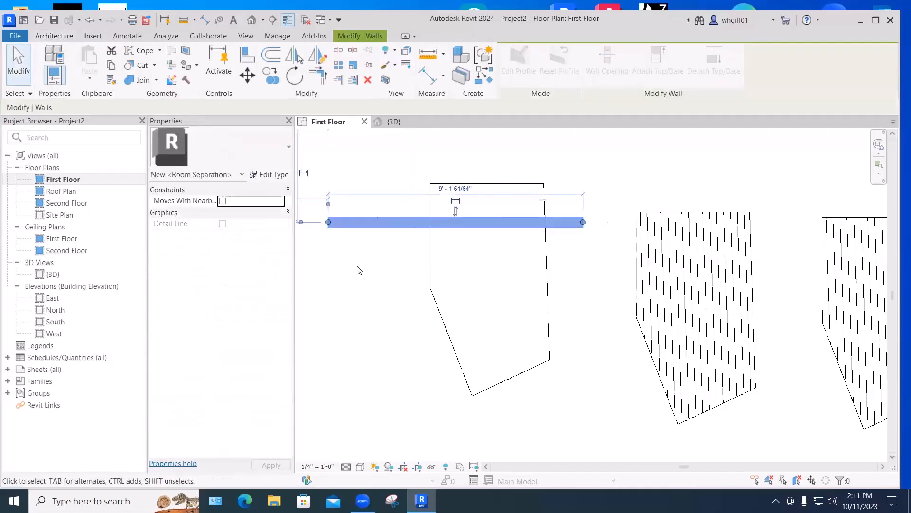
pyautogui.press('d')
pyautogui.press('r')
pyautogui.click(454, 220)
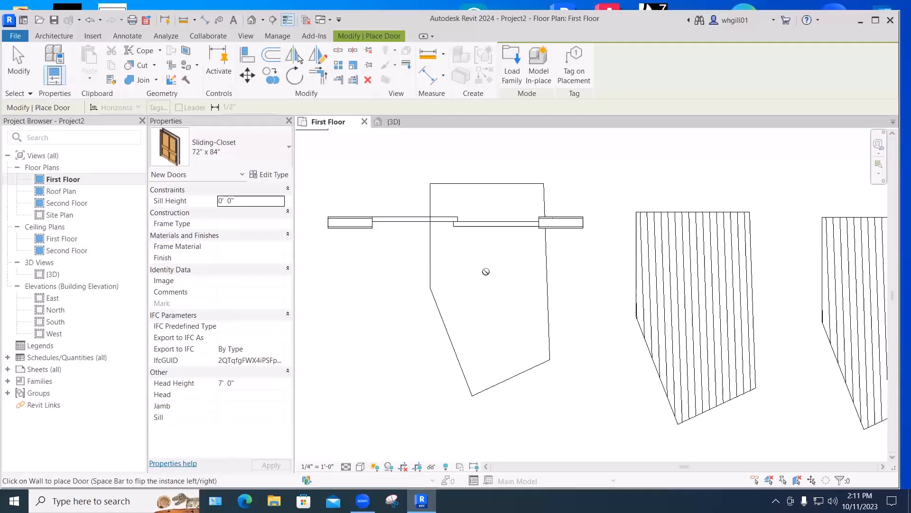
pyautogui.press('Escape')
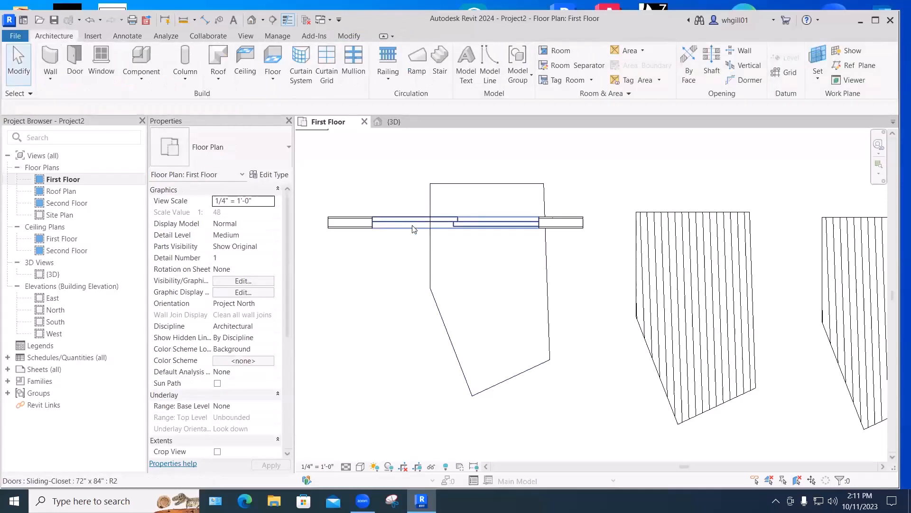
# - Change the sliding closet door in the partition wall to the Single-Flush 30" x 80" type
pyautogui.click(414, 228)
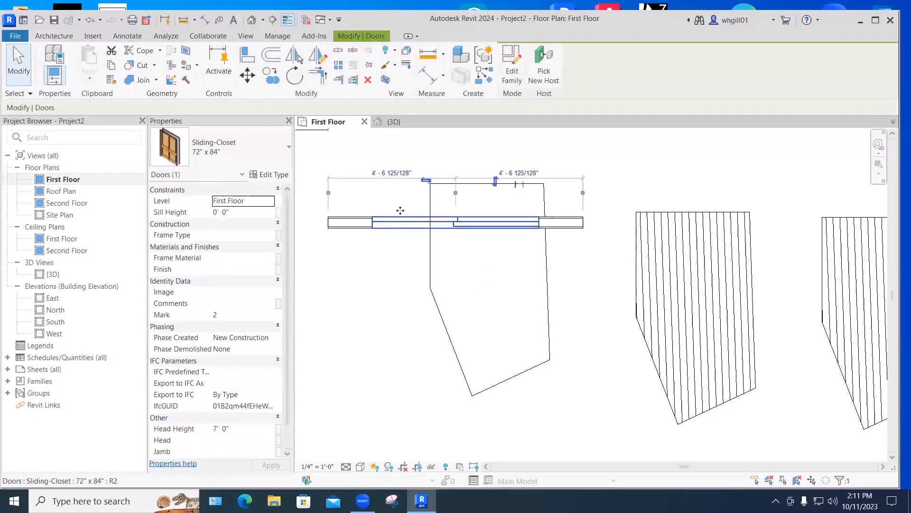
pyautogui.click(246, 154)
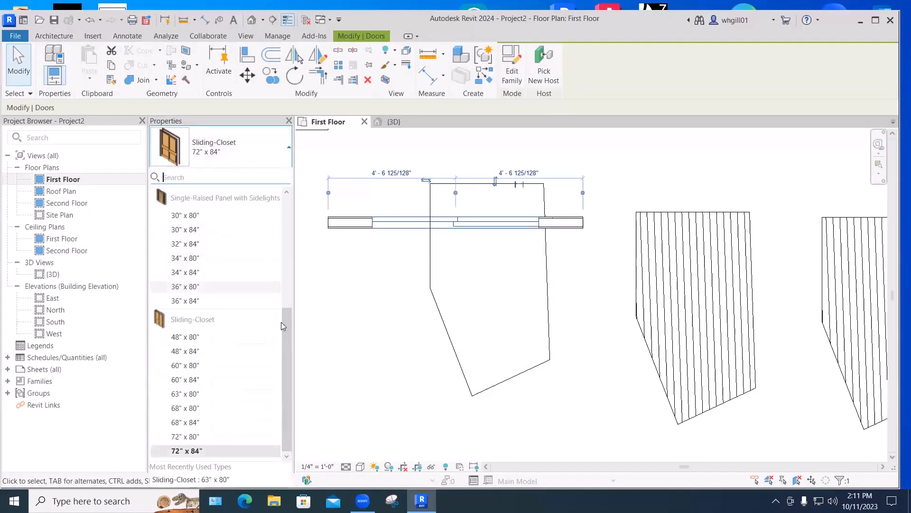
pyautogui.moveTo(287, 344); pyautogui.dragTo(297, 240)
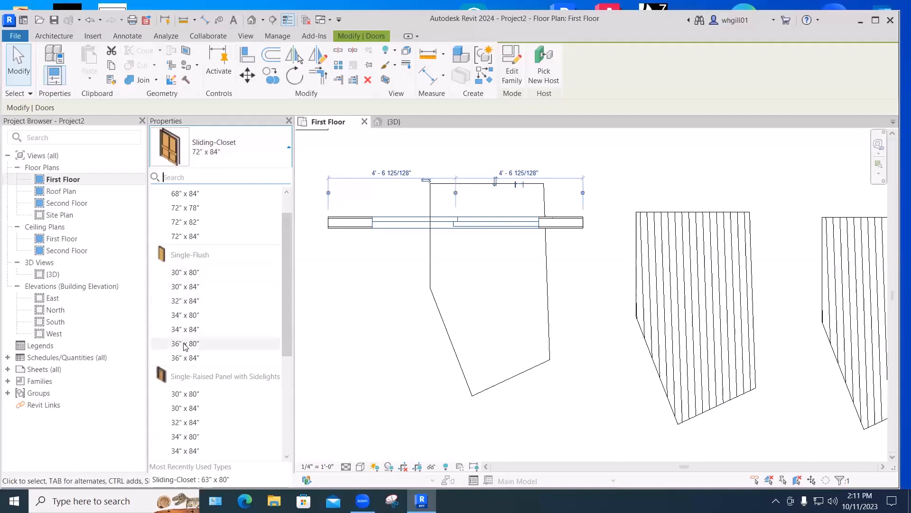
pyautogui.click(192, 273)
pyautogui.click(390, 315)
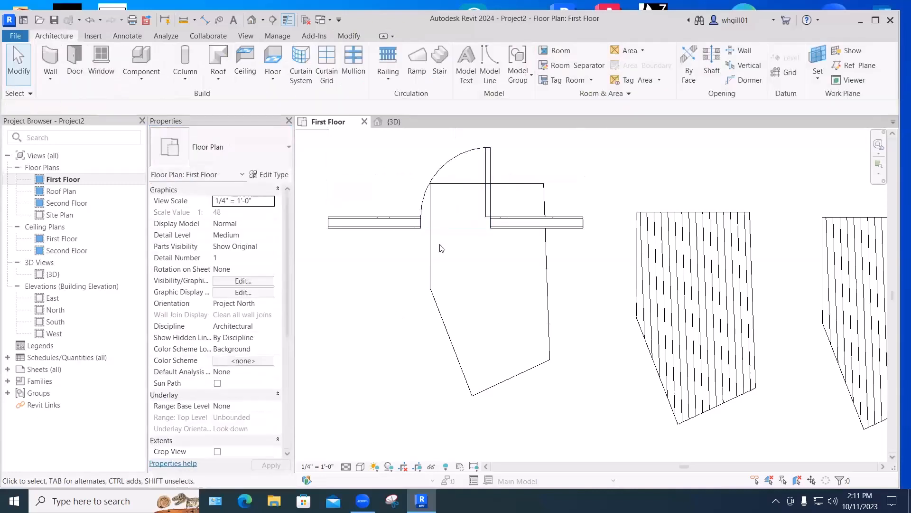
# - Move the single-flush door a short distance to the right along the partition wall
pyautogui.click(488, 207)
pyautogui.moveTo(488, 207); pyautogui.dragTo(508, 199)
pyautogui.click(387, 298)
pyautogui.click(512, 197)
pyautogui.click(432, 158)
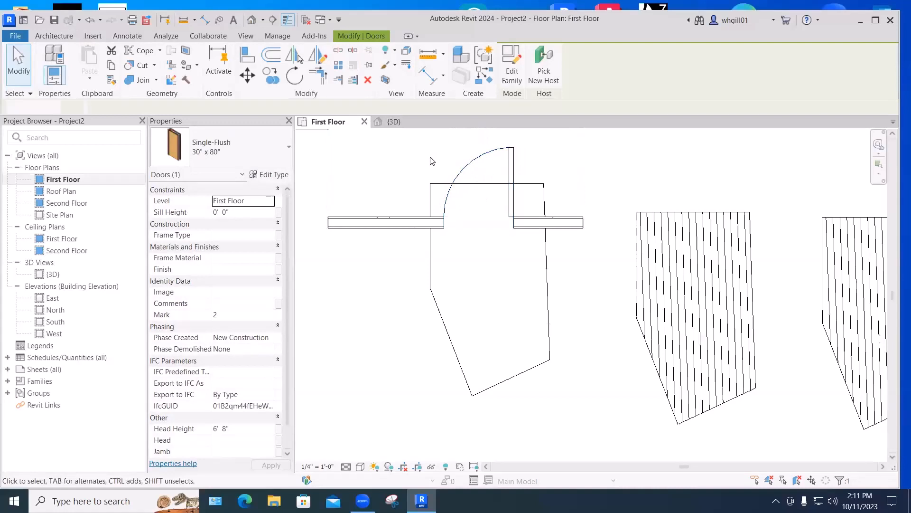
# - Flip the door's hand and facing, then return both so it swings upward with its hinge on the right
pyautogui.click(466, 169)
pyautogui.click(495, 175)
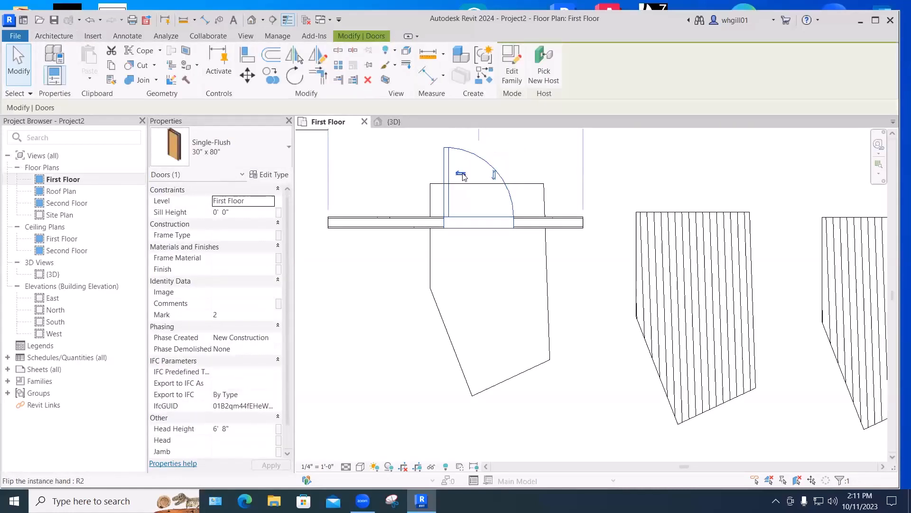
pyautogui.click(461, 174)
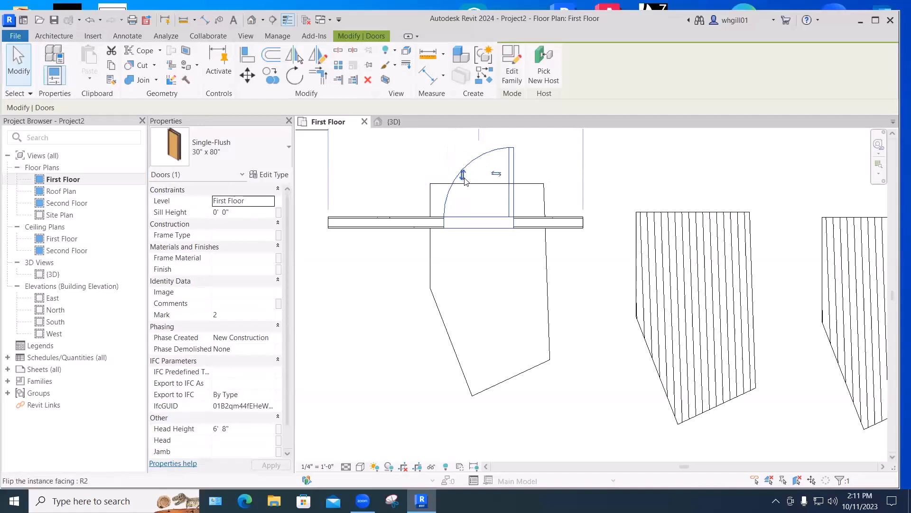
pyautogui.click(464, 178)
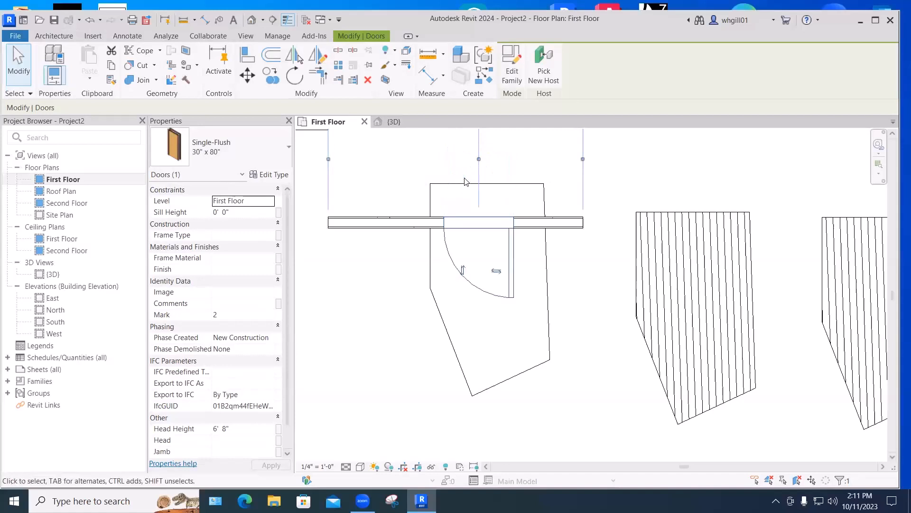
pyautogui.click(464, 269)
pyautogui.click(384, 284)
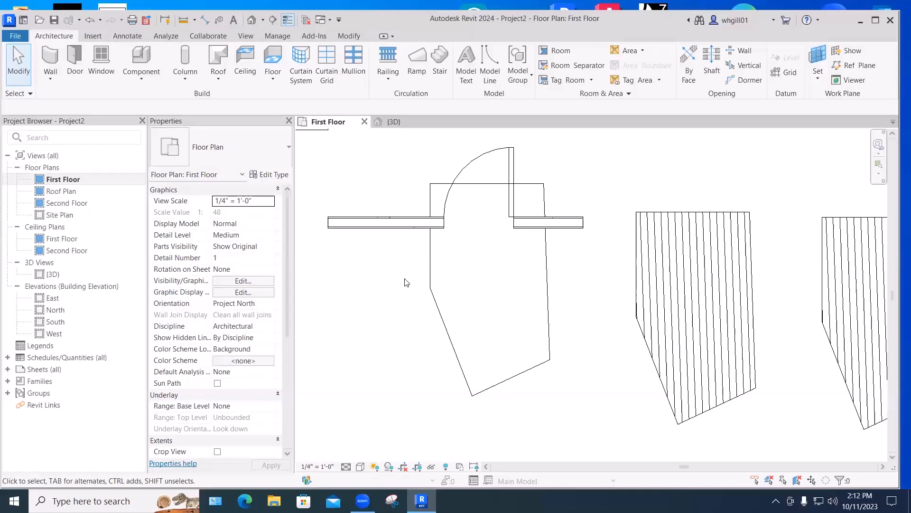
# - Duplicate the Single-Flush 30" x 80" door type under the name 33" x 80"
pyautogui.click(462, 178)
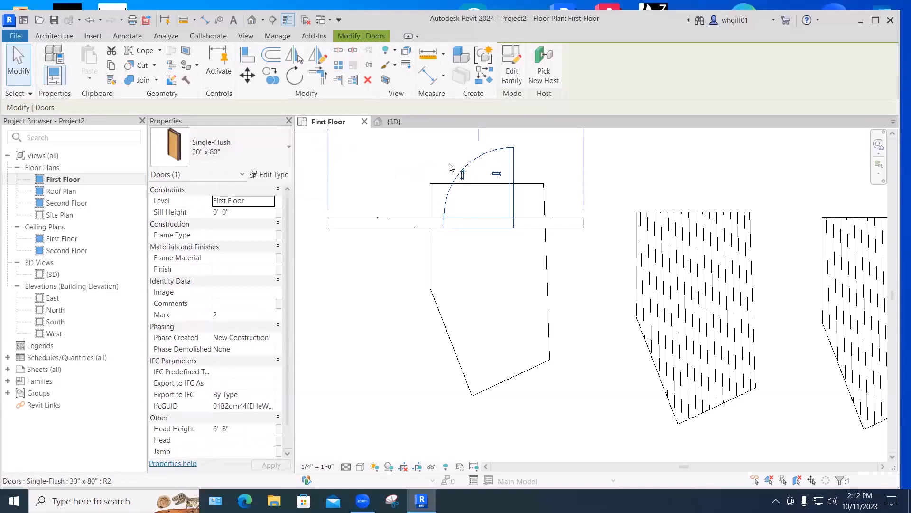
pyautogui.click(272, 175)
pyautogui.click(566, 126)
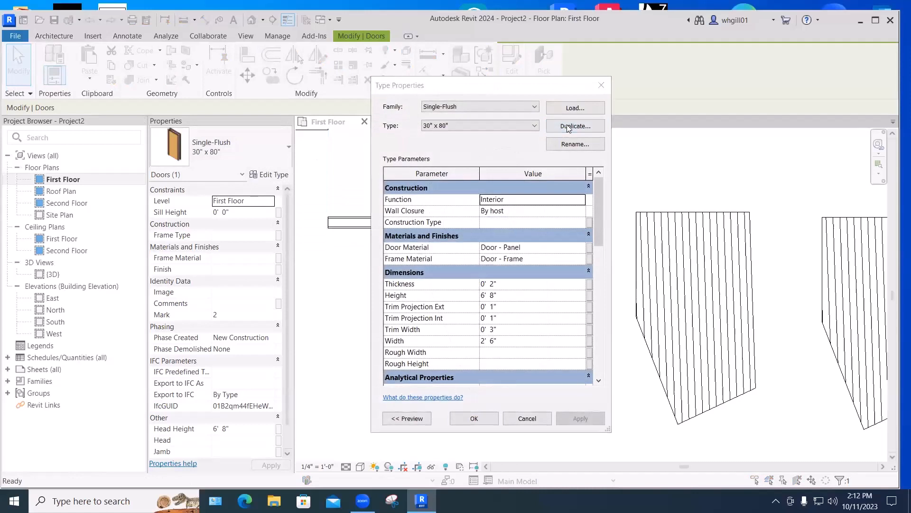
pyautogui.click(451, 248)
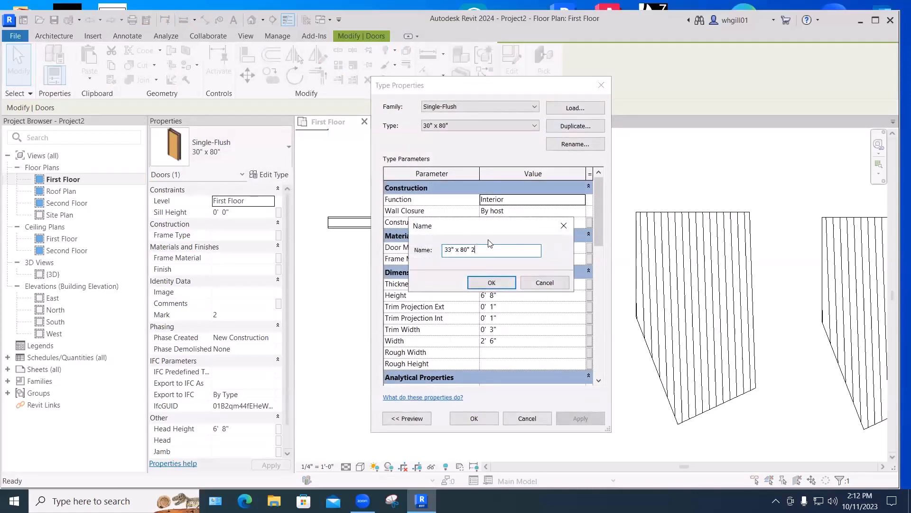
pyautogui.click(492, 283)
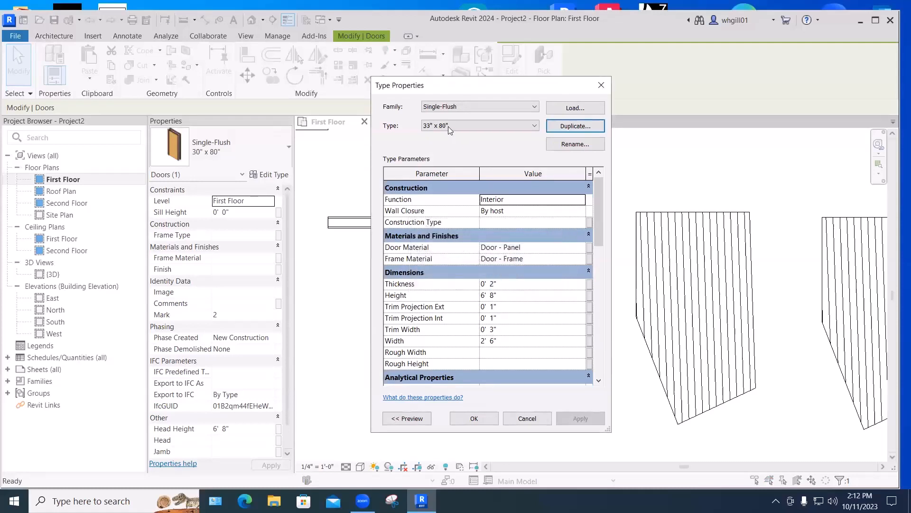
# - Set the 33" x 80" door type's width to 2' 9" and apply the type to the selected door
pyautogui.click(496, 340)
pyautogui.moveTo(497, 342); pyautogui.dragTo(478, 344)
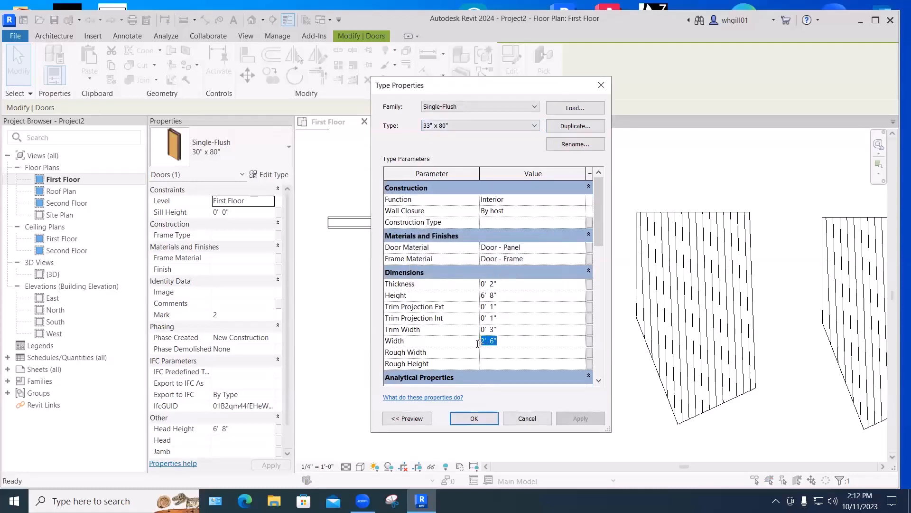
pyautogui.write("2'")
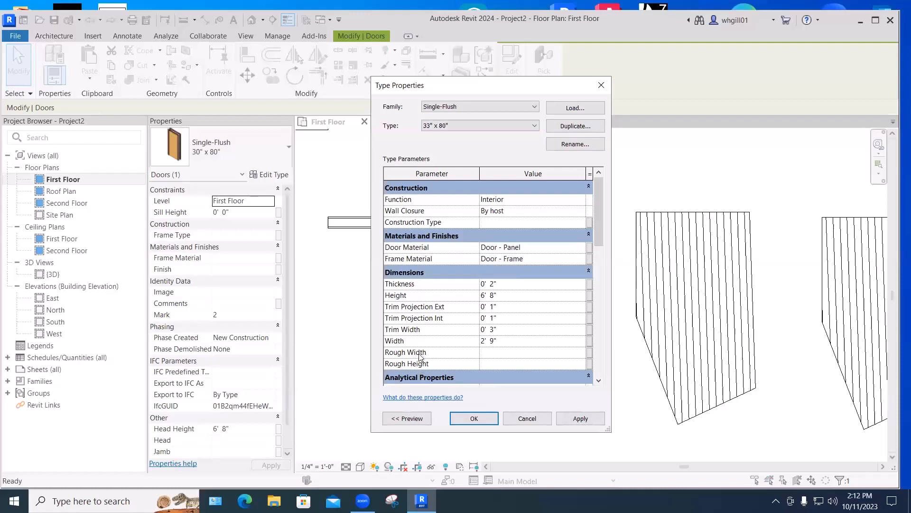
pyautogui.moveTo(419, 364)
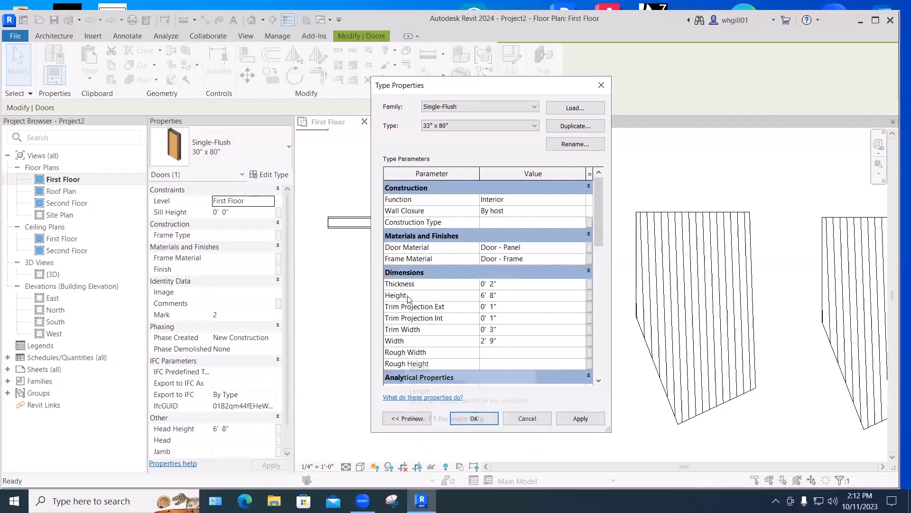
pyautogui.click(579, 419)
pyautogui.click(473, 418)
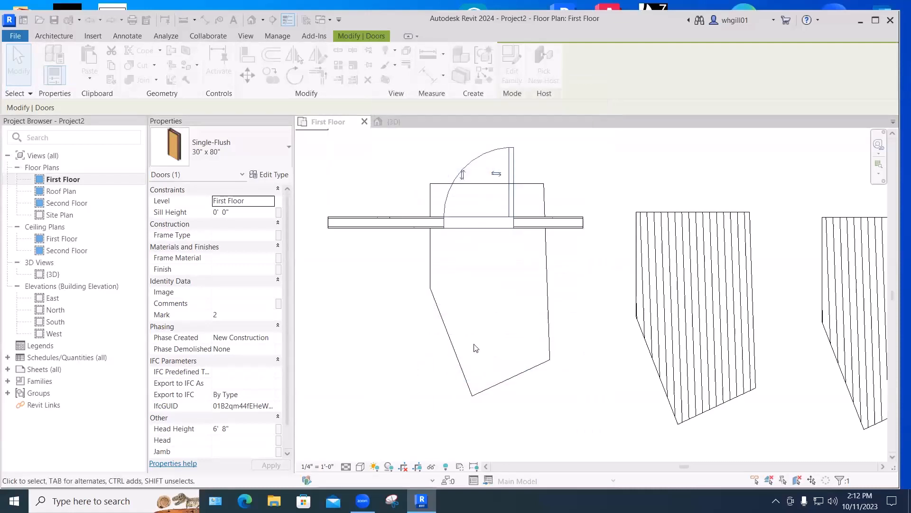
pyautogui.click(396, 298)
pyautogui.click(468, 164)
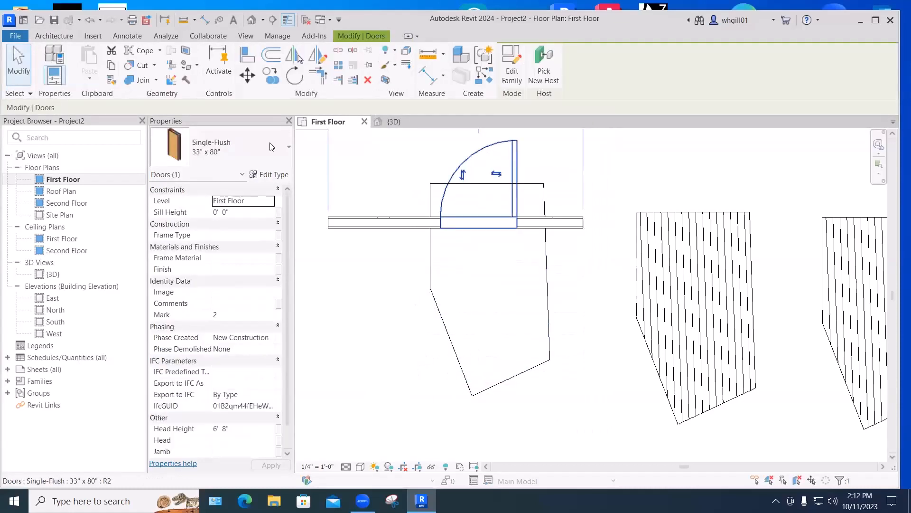
pyautogui.click(458, 254)
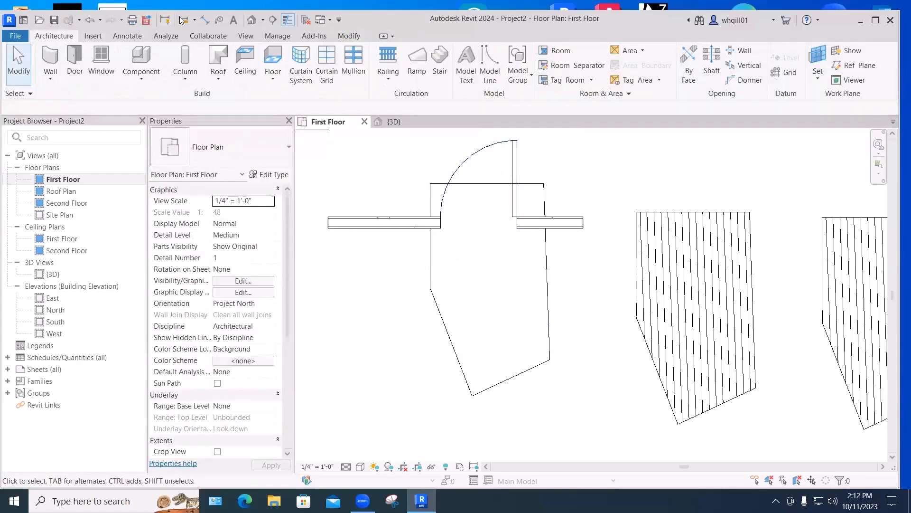
# - Add an aligned dimension across the door opening's width, placed just below the partition wall
pyautogui.press('d')
pyautogui.press('i')
pyautogui.click(441, 223)
pyautogui.click(516, 224)
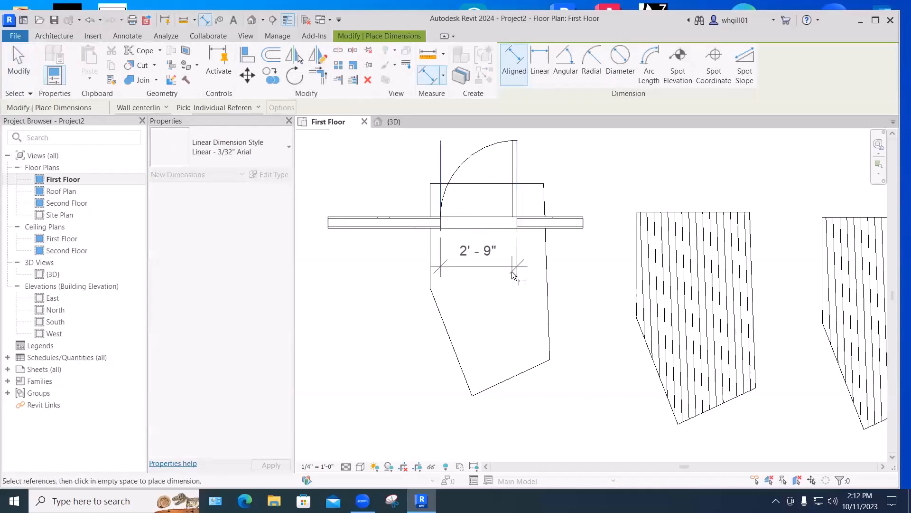
pyautogui.click(503, 273)
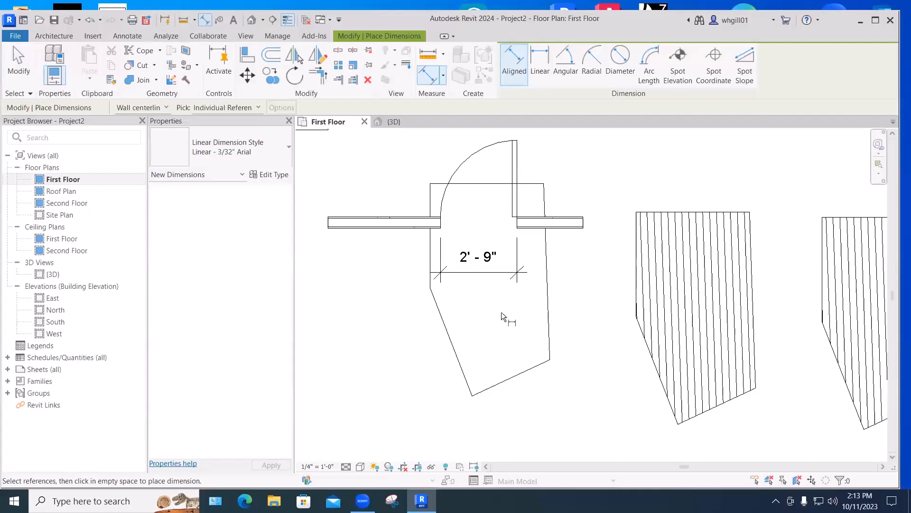
pyautogui.press('Escape')
pyautogui.press('Escape')
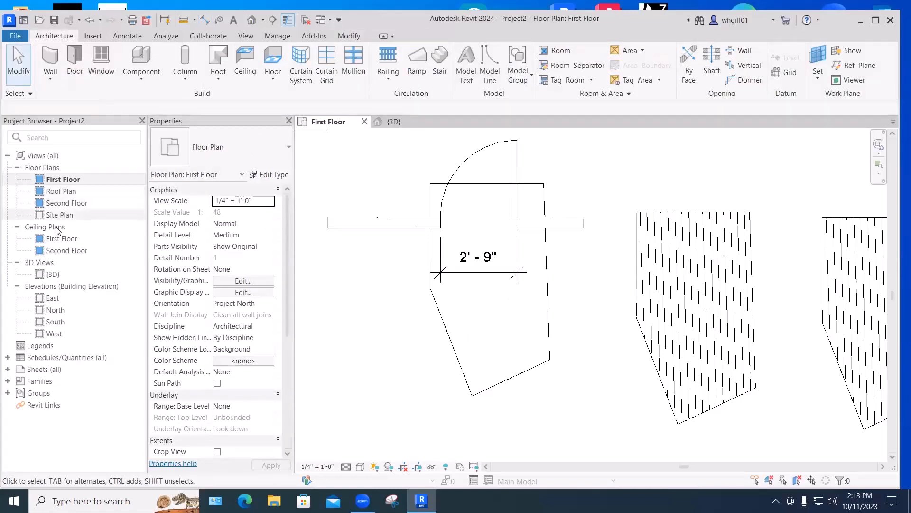
# - In the 3D view, change the partition door's type to Single-Raised Panel with Sidelights 34" x 80"
pyautogui.doubleClick(53, 273)
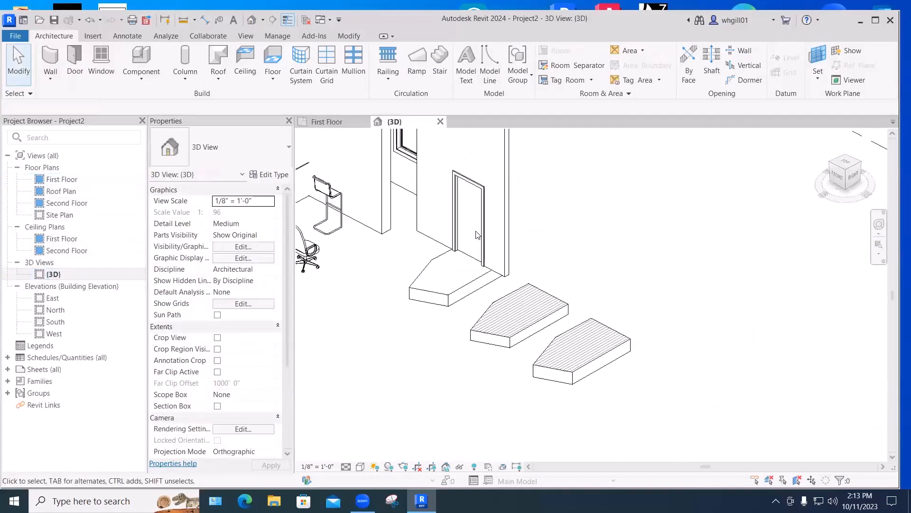
pyautogui.moveTo(482, 234); pyautogui.dragTo(546, 313, button='middle')
pyautogui.scroll(5, 546, 313)
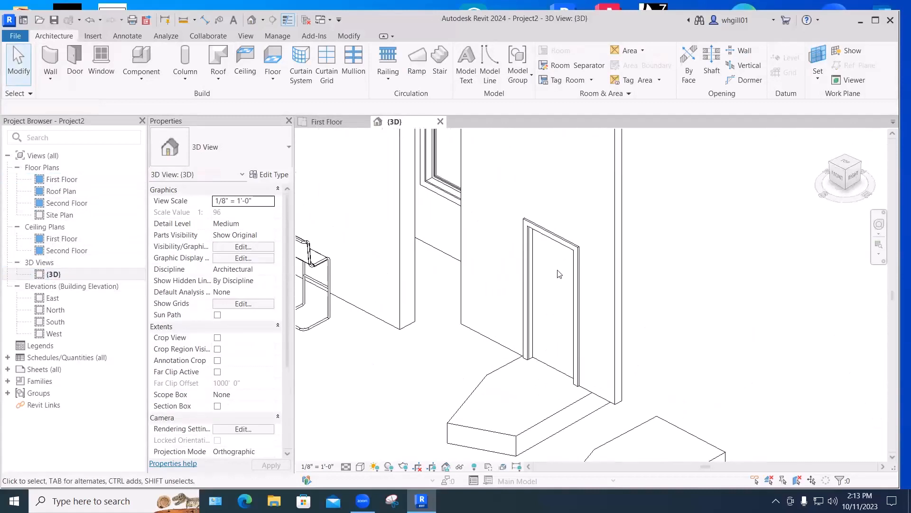
pyautogui.click(551, 241)
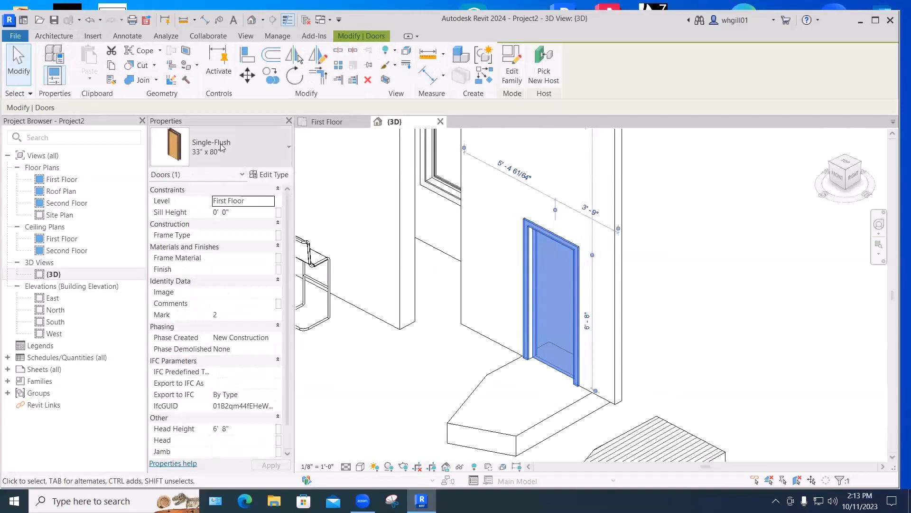
pyautogui.click(221, 146)
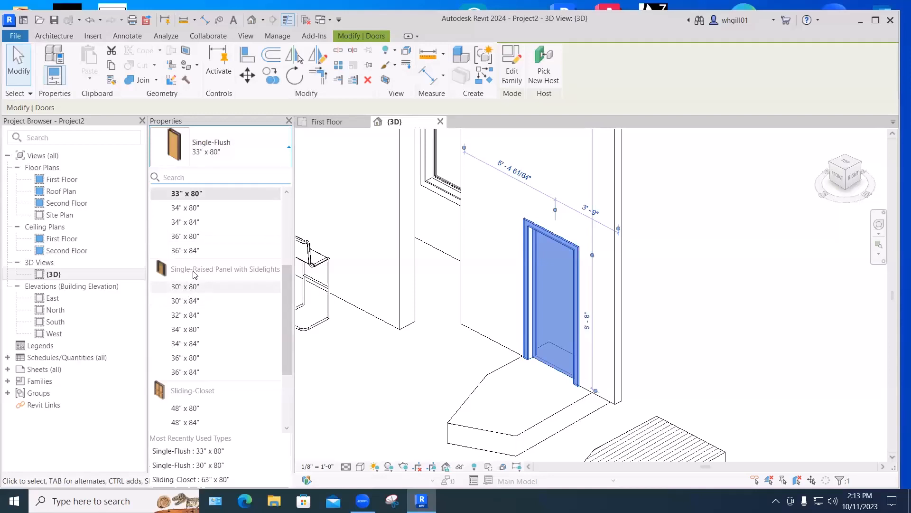
pyautogui.click(186, 329)
pyautogui.click(439, 369)
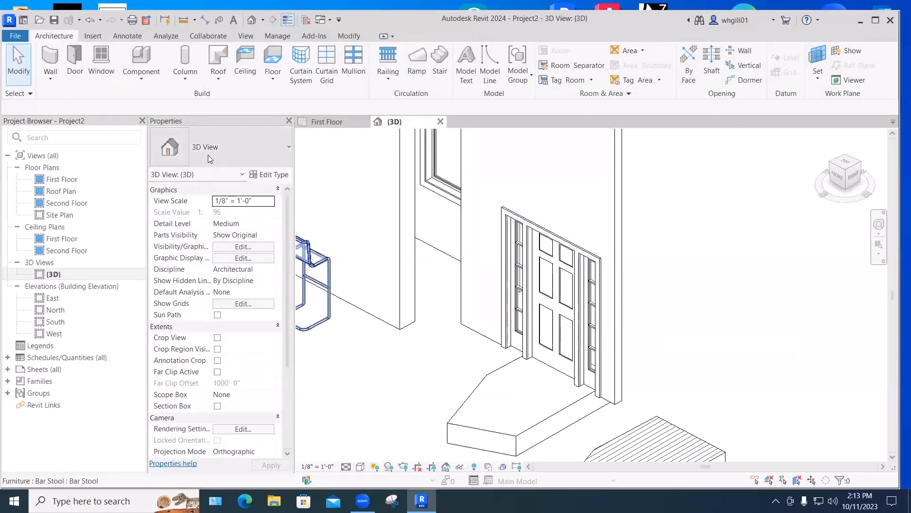
# - Look through the door families and sizes available in the project for the selected sidelight door
pyautogui.click(539, 287)
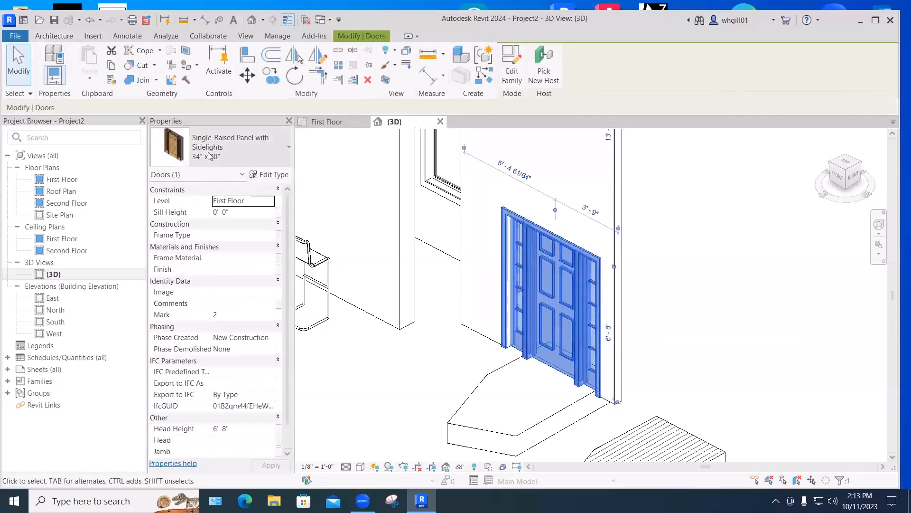
pyautogui.click(209, 154)
pyautogui.moveTo(294, 342); pyautogui.dragTo(287, 400)
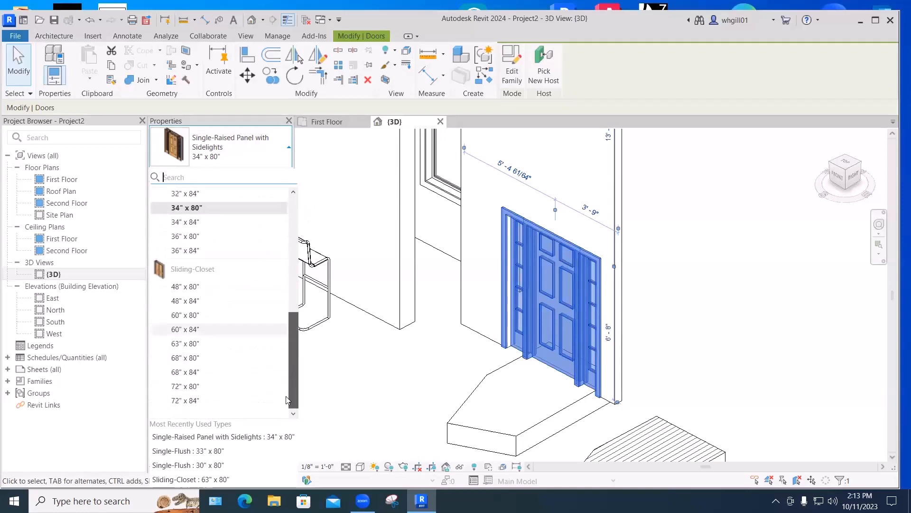
pyautogui.moveTo(288, 348); pyautogui.dragTo(285, 170)
pyautogui.click(378, 403)
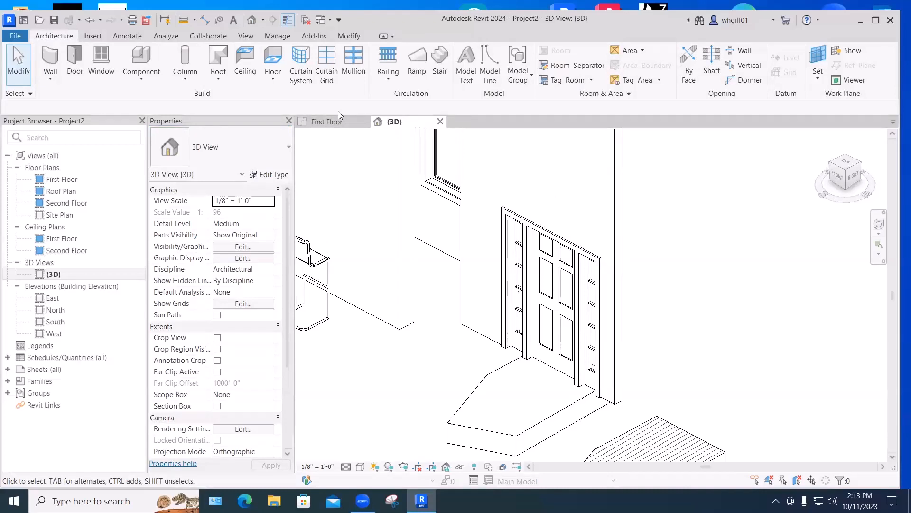
# - Open the Door-Interior-Single-6_Panel-Wood family from the library's residential doors folder for loading into the project
pyautogui.scroll(-2, 558, 213)
pyautogui.moveTo(574, 228); pyautogui.dragTo(628, 256, button='middle')
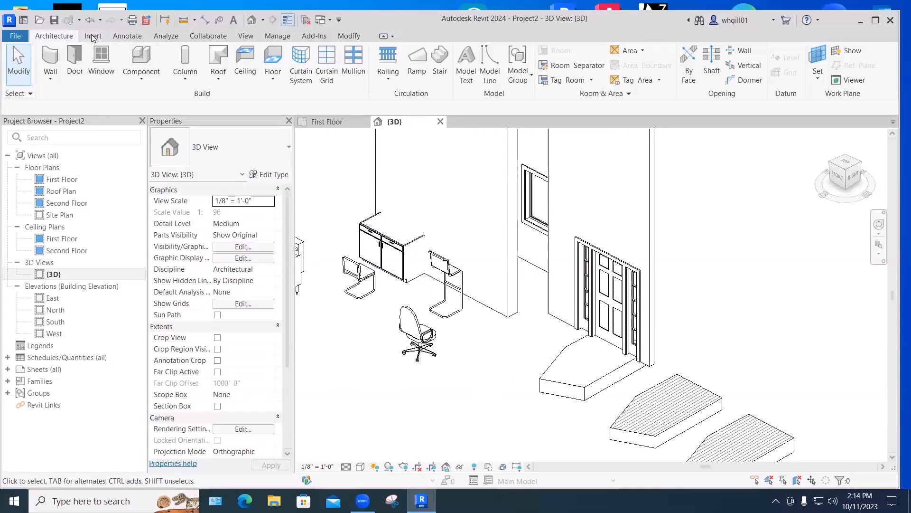
pyautogui.click(141, 74)
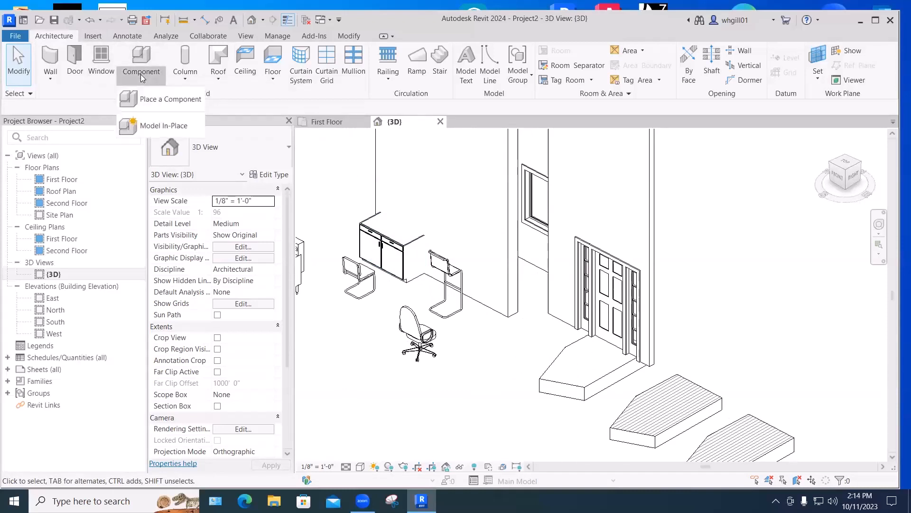
pyautogui.click(76, 69)
pyautogui.click(513, 67)
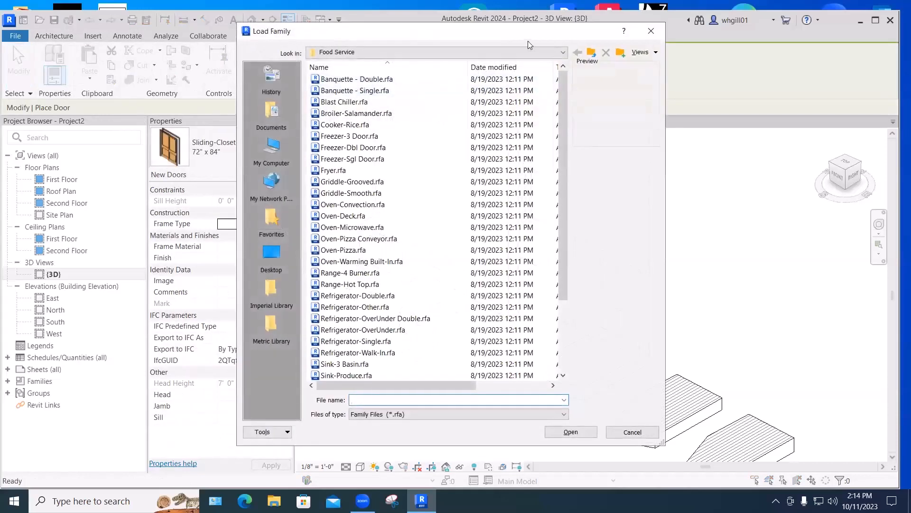
pyautogui.click(591, 52)
pyautogui.click(591, 52)
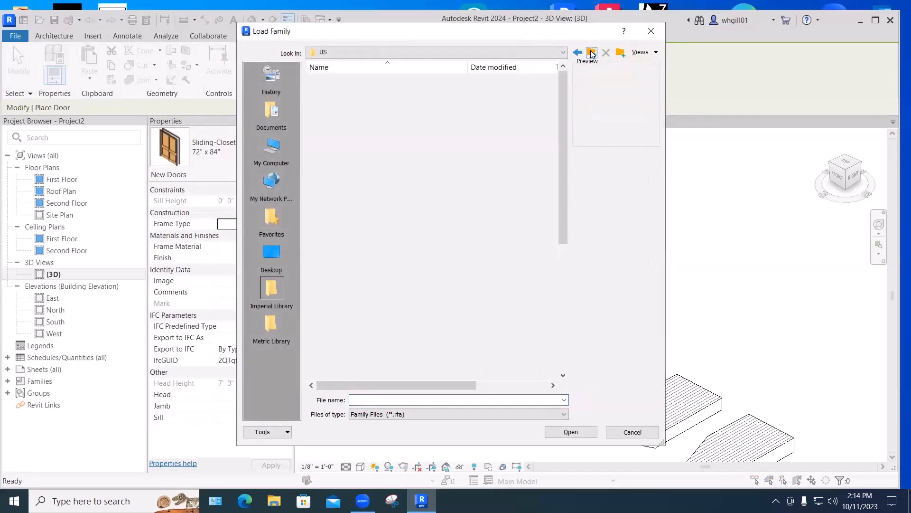
pyautogui.doubleClick(336, 182)
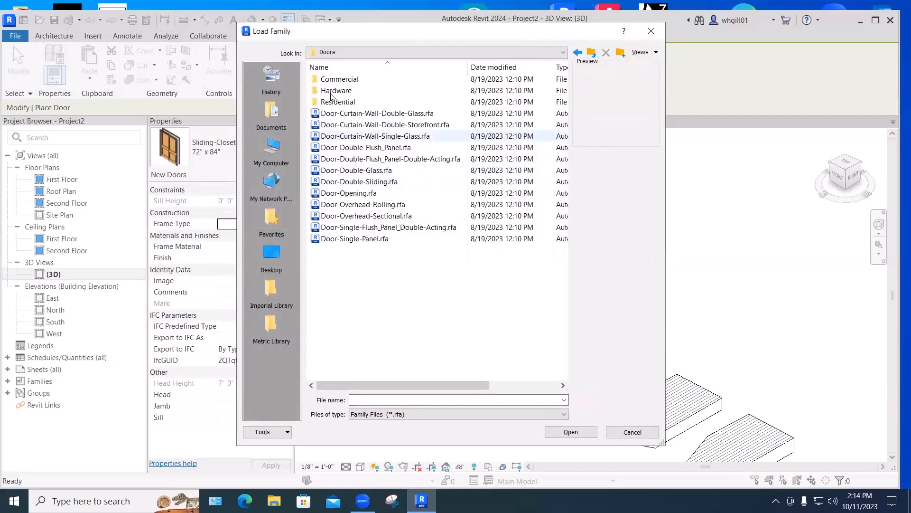
pyautogui.doubleClick(332, 102)
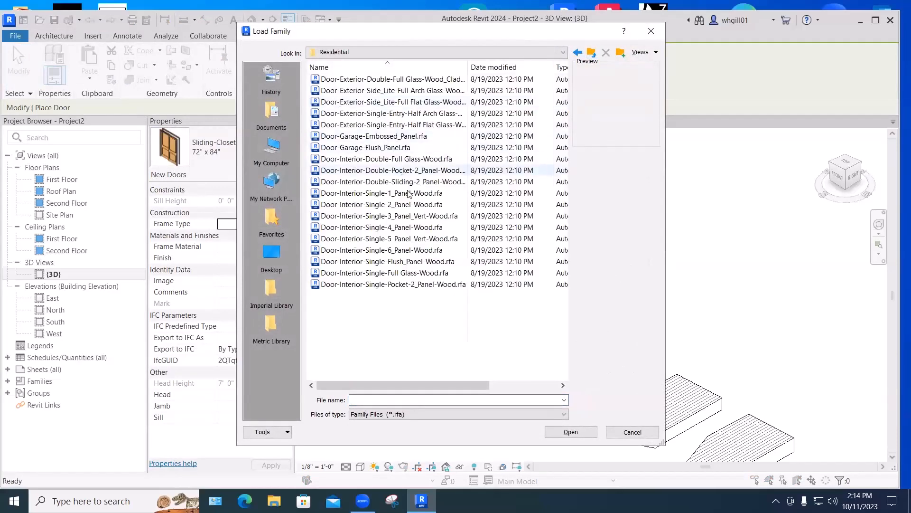
pyautogui.click(386, 250)
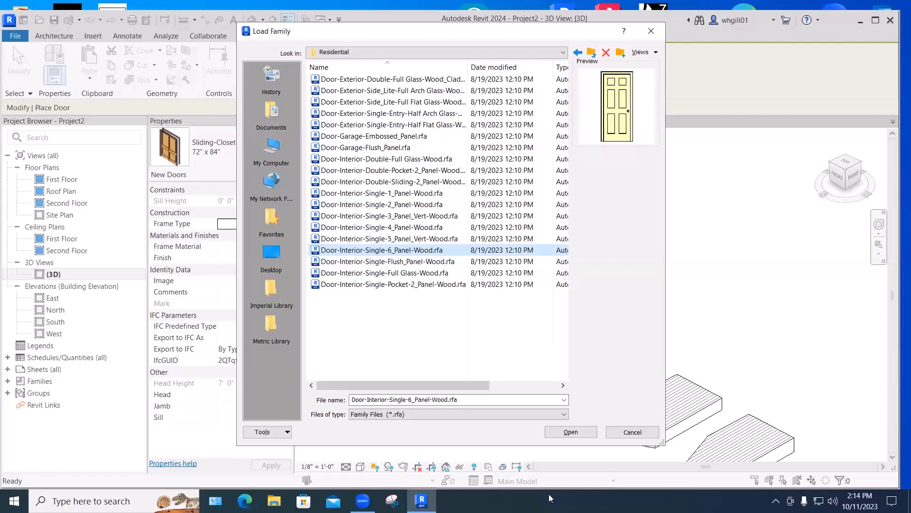
pyautogui.click(569, 432)
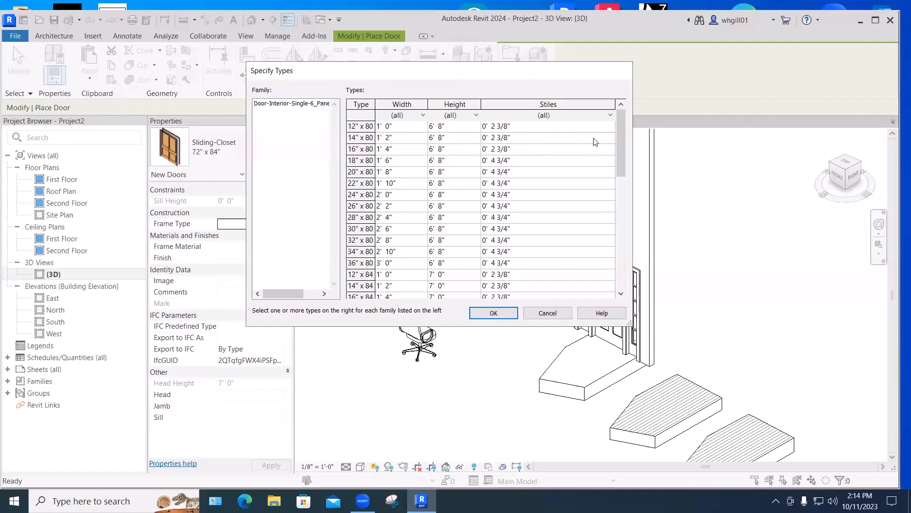
# - Load only the 30" x 80" type of the six-panel interior door family
pyautogui.moveTo(624, 155); pyautogui.dragTo(626, 220)
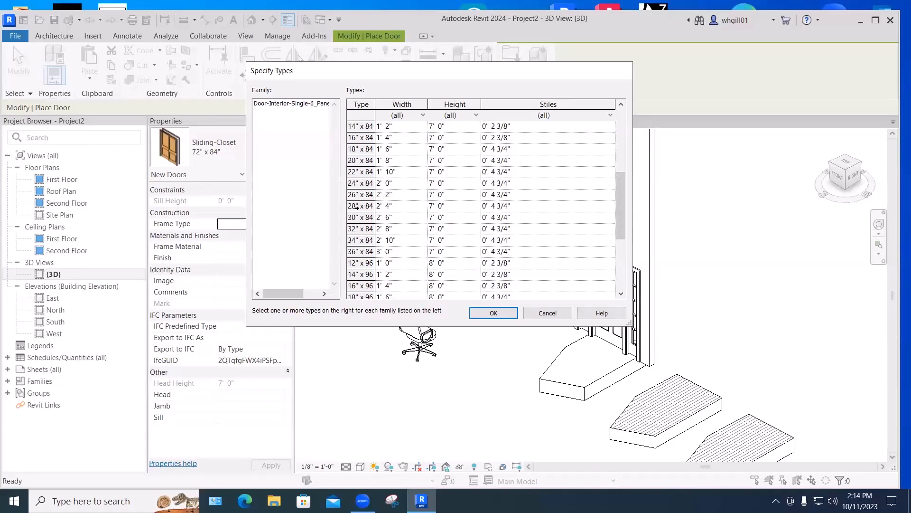
pyautogui.moveTo(616, 205); pyautogui.dragTo(621, 148)
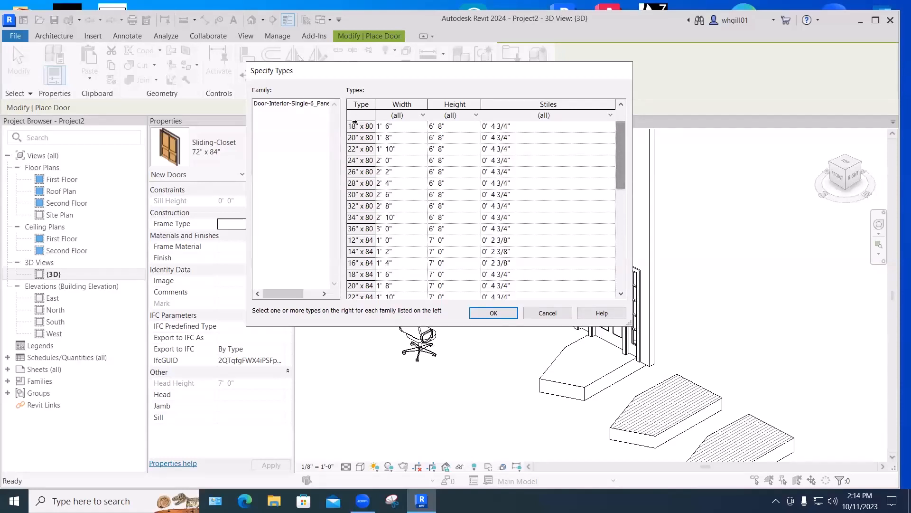
pyautogui.click(354, 194)
pyautogui.click(496, 313)
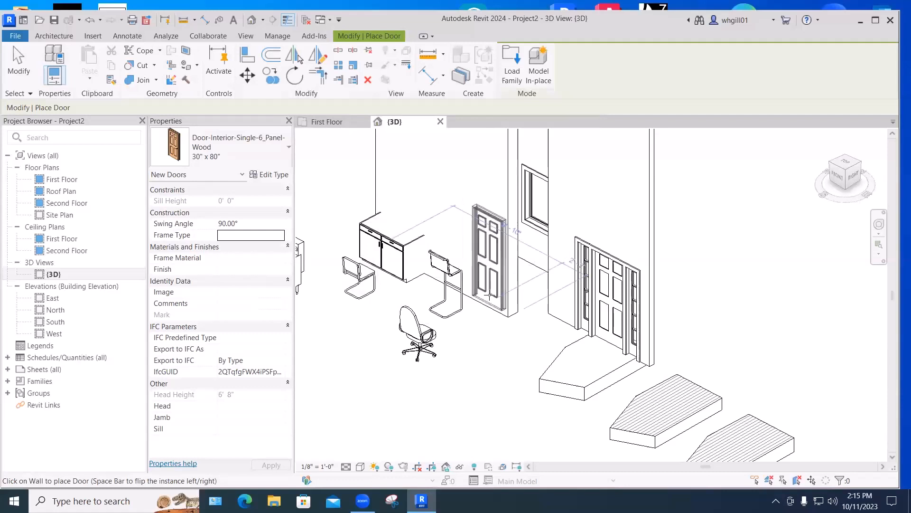
# - Place one 30" x 80" six-panel door in the wall between the base cabinet and the wall's free end
pyautogui.click(489, 295)
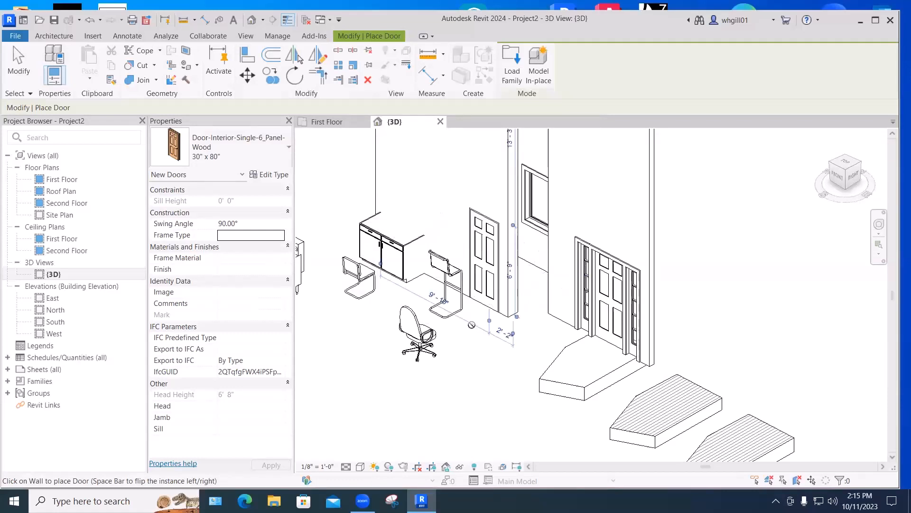
pyautogui.press('Escape')
pyautogui.press('Escape')
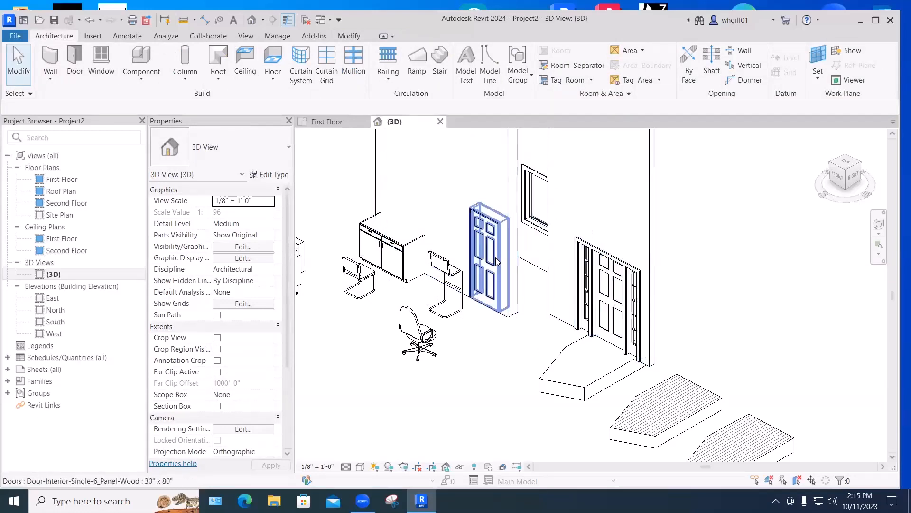
# - Try changing the sidelight door's type to Door-Interior-Single-6_Panel-Wood 30" x 80", and undo that change
pyautogui.click(602, 276)
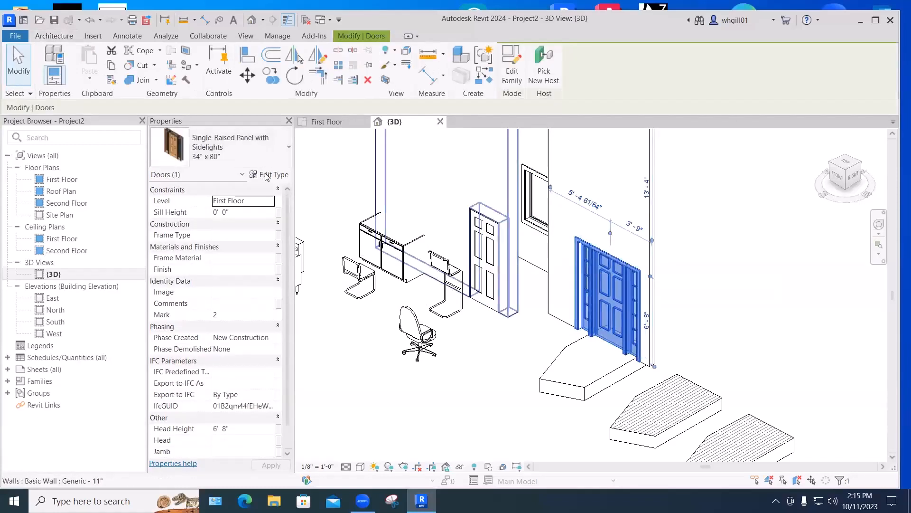
pyautogui.click(256, 151)
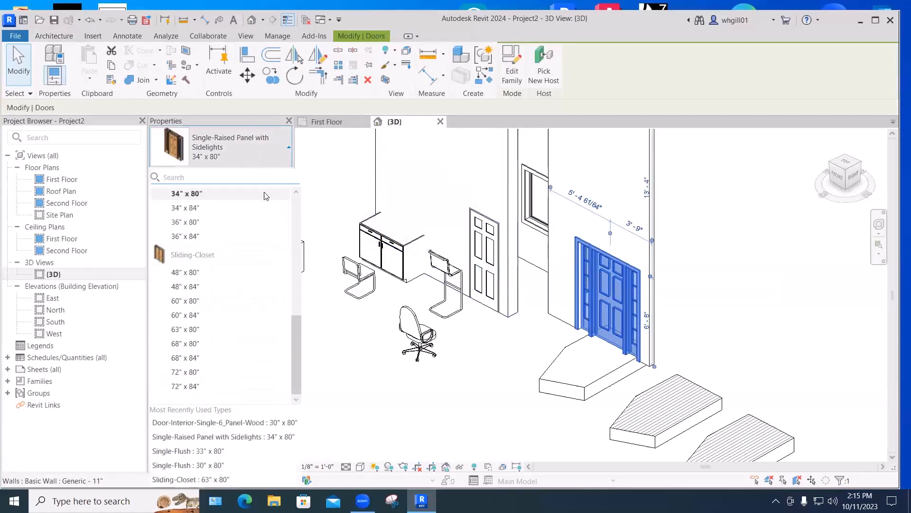
pyautogui.moveTo(294, 323); pyautogui.dragTo(292, 200)
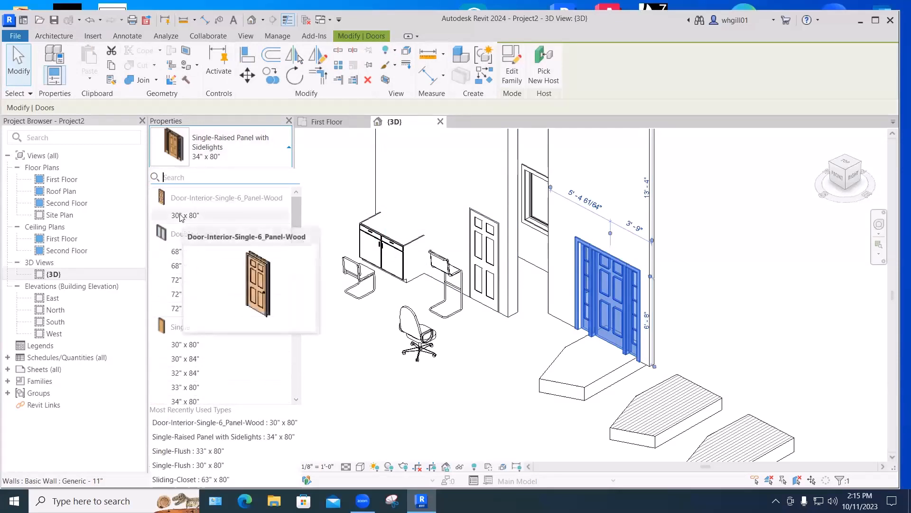
pyautogui.click(181, 217)
pyautogui.click(484, 382)
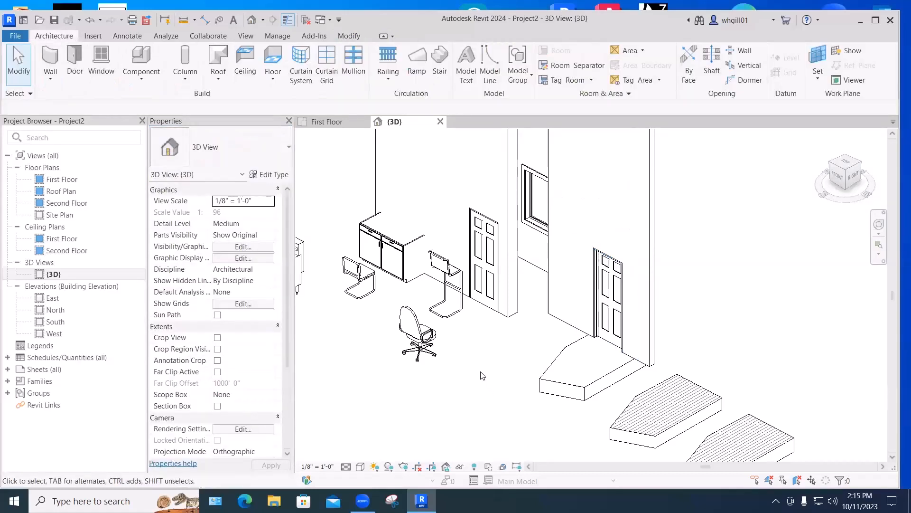
pyautogui.hotkey('ctrl', 'z')
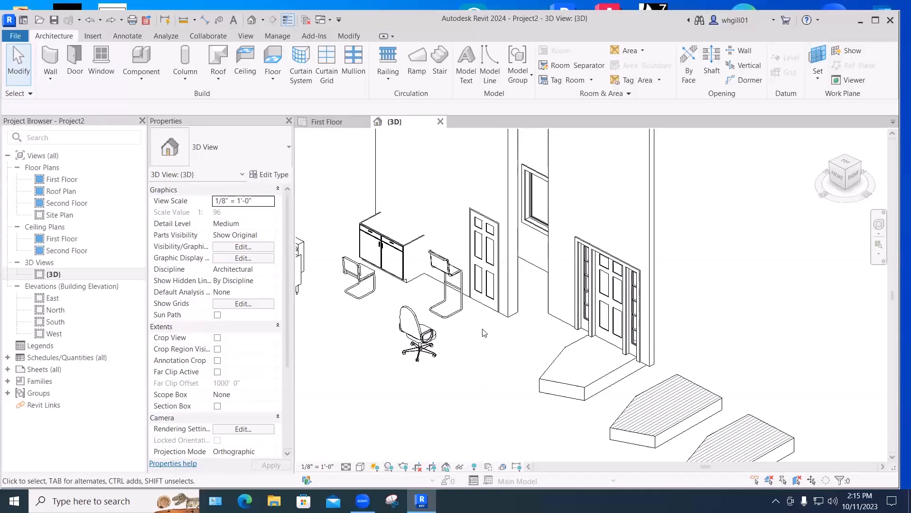
# - Match the sidelight door's type to the newly placed six-panel interior door using Match Type
pyautogui.click(349, 36)
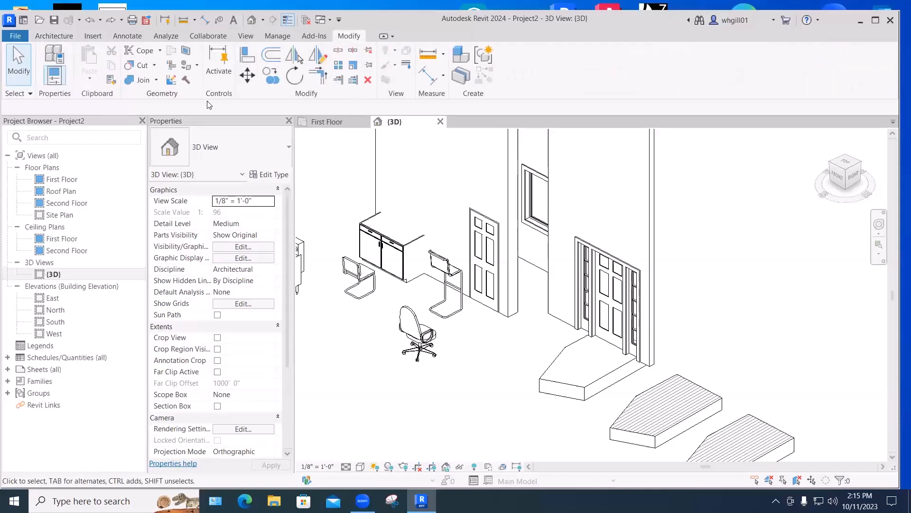
pyautogui.click(111, 79)
pyautogui.click(482, 264)
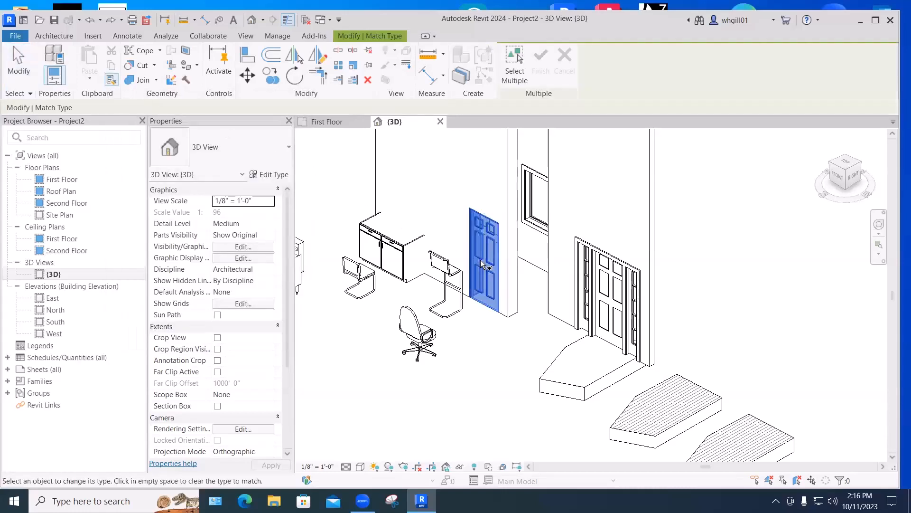
pyautogui.click(603, 290)
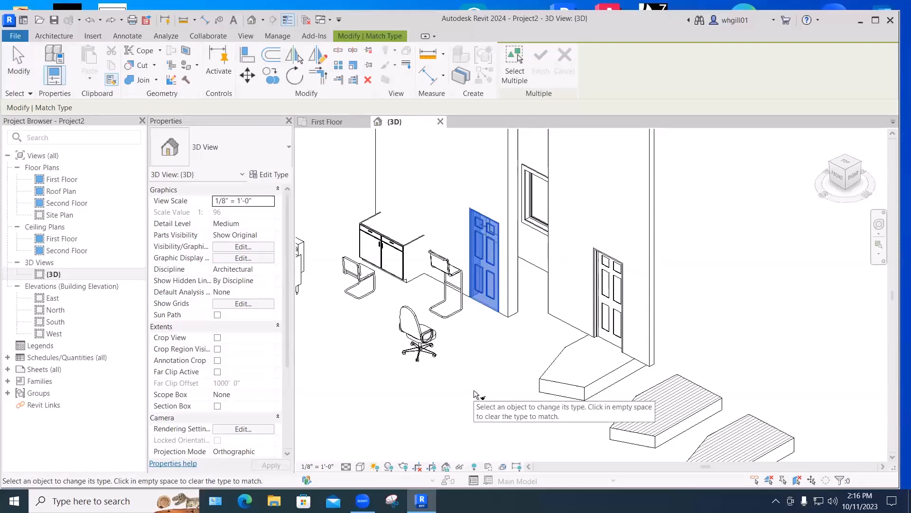
pyautogui.click(477, 394)
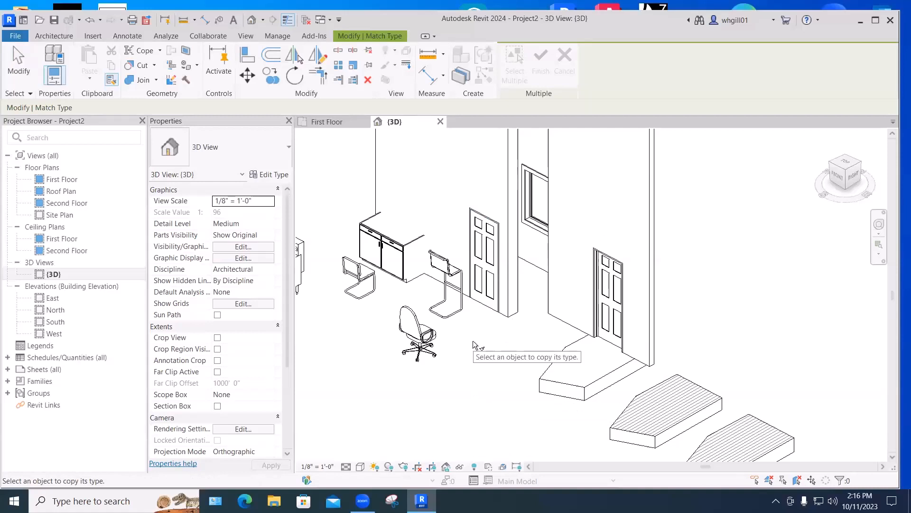
pyautogui.press('Escape')
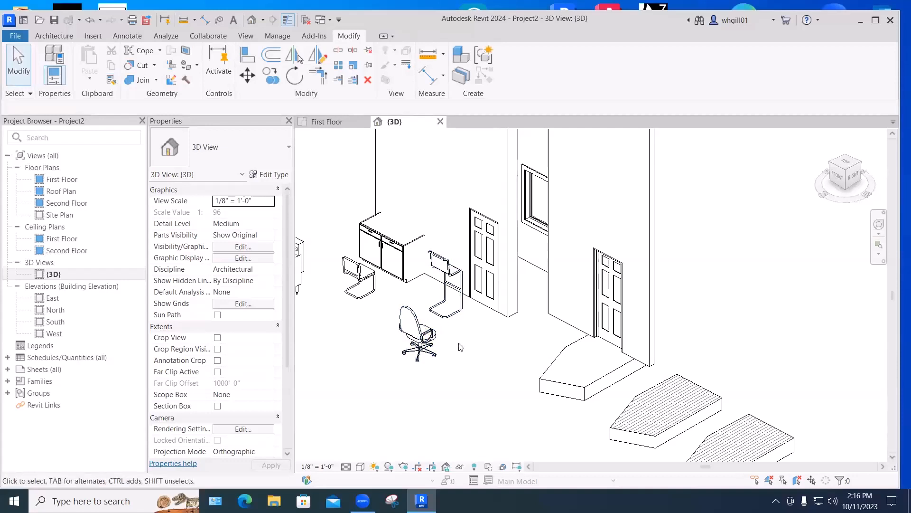
# - Match the type of the cantilever chair nearest the new door to the swivel office chair using Match Type
pyautogui.press('m')
pyautogui.press('a')
pyautogui.click(418, 332)
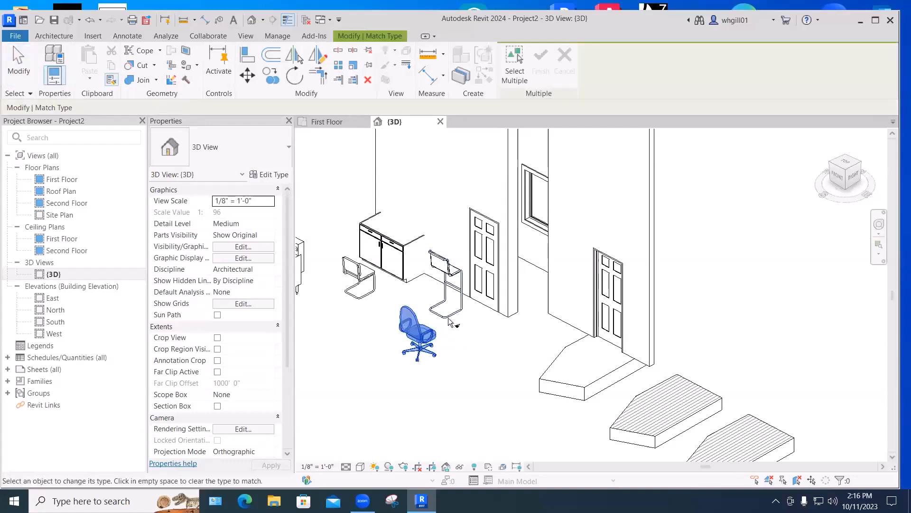
pyautogui.click(451, 319)
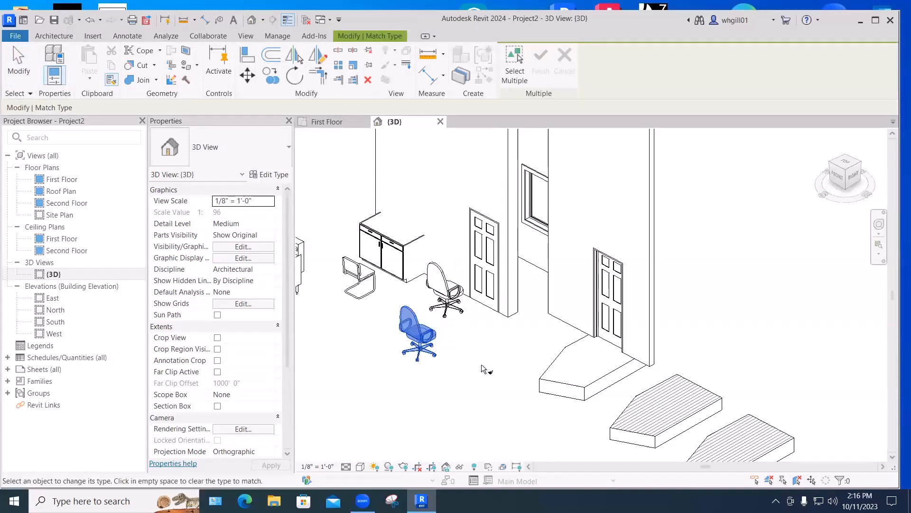
pyautogui.press('Escape')
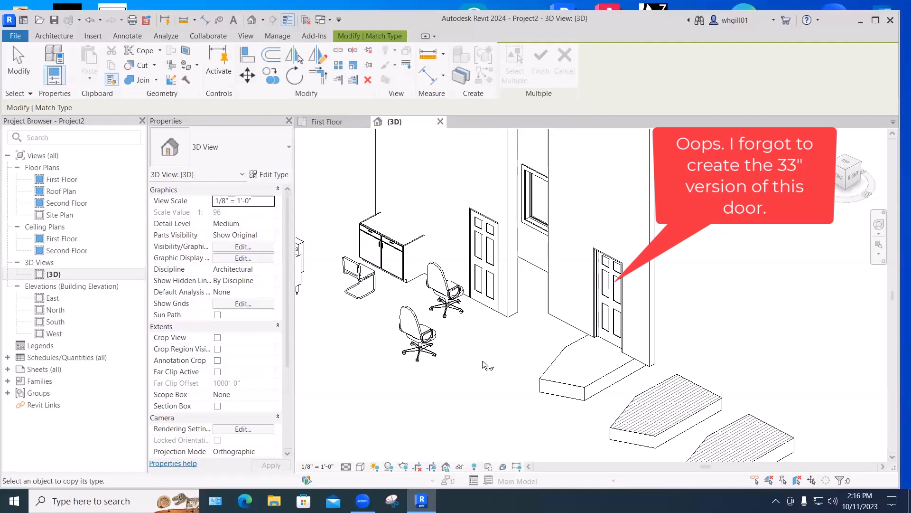
pyautogui.scroll(-1, 482, 365)
pyautogui.moveTo(476, 372); pyautogui.dragTo(400, 392, button='middle')
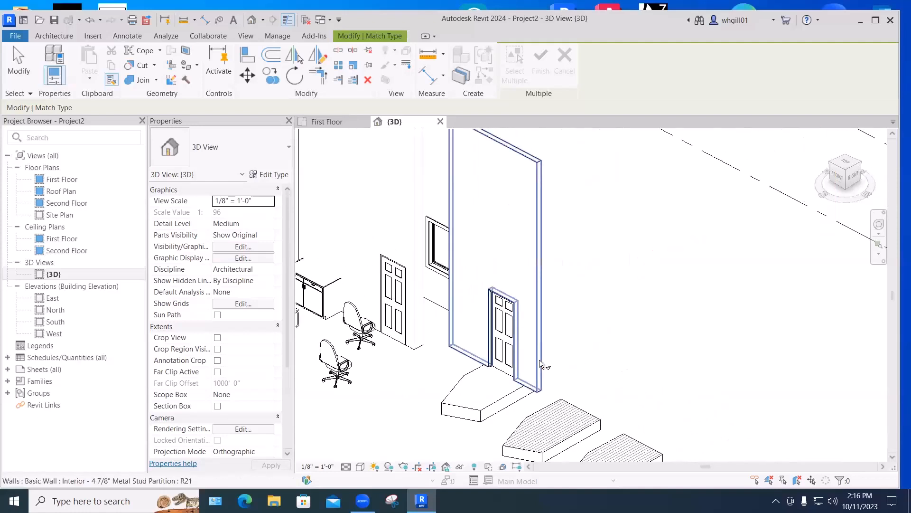
pyautogui.press('Escape')
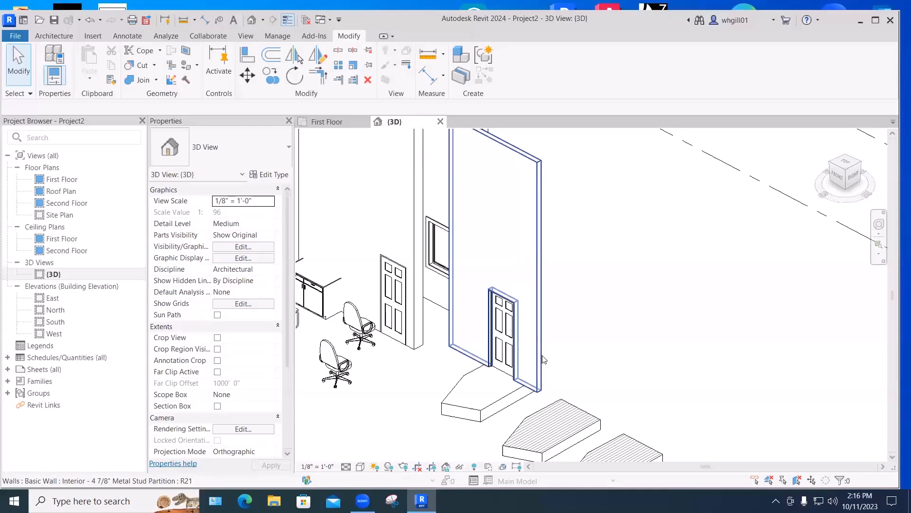
# - Delete the 48" double-door, two-drawer base cabinet standing against the wall
pyautogui.moveTo(557, 355); pyautogui.dragTo(735, 412, button='middle')
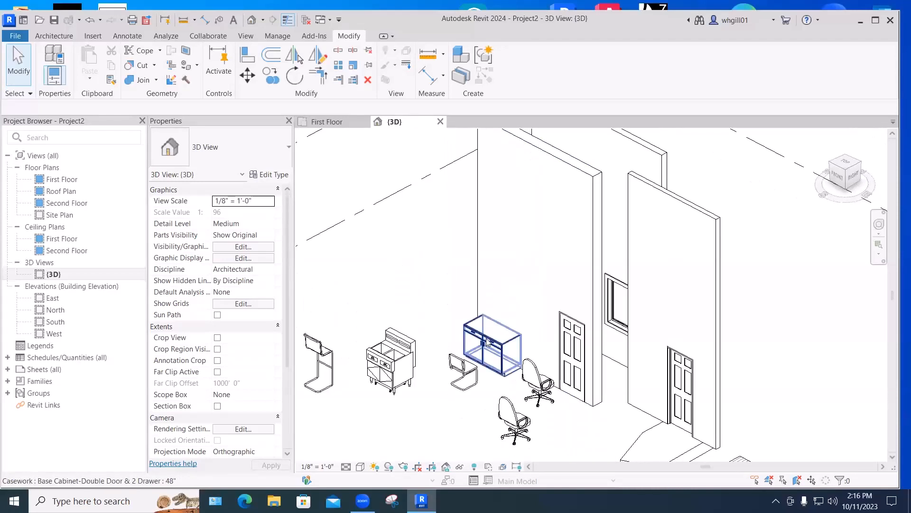
pyautogui.click(487, 336)
pyautogui.press('Delete')
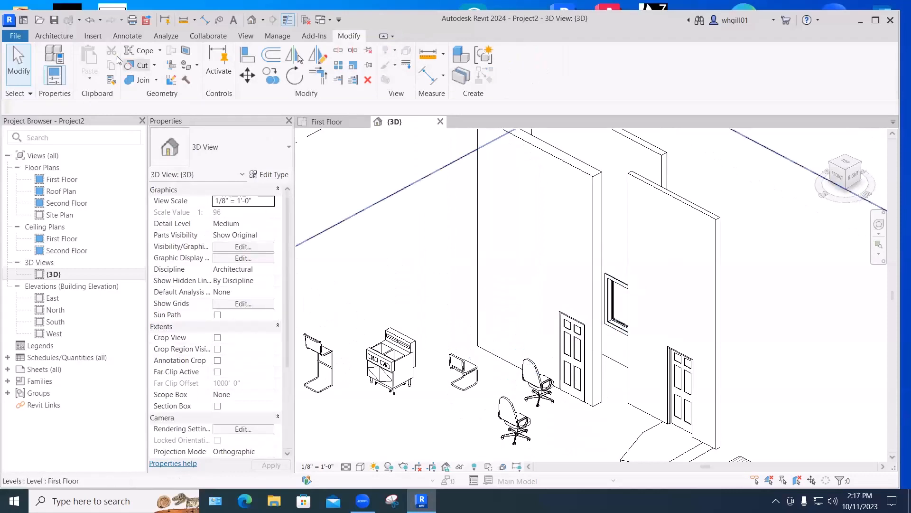
# - Place a Fixed with Trim 36" x 48" window in the wall beside the new door, about 3' 0" from the wall's corner
pyautogui.click(53, 37)
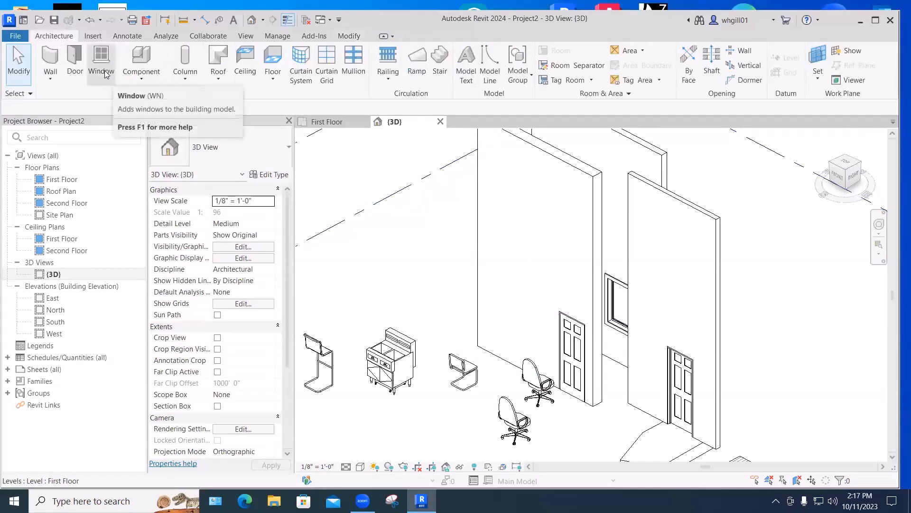
pyautogui.click(105, 74)
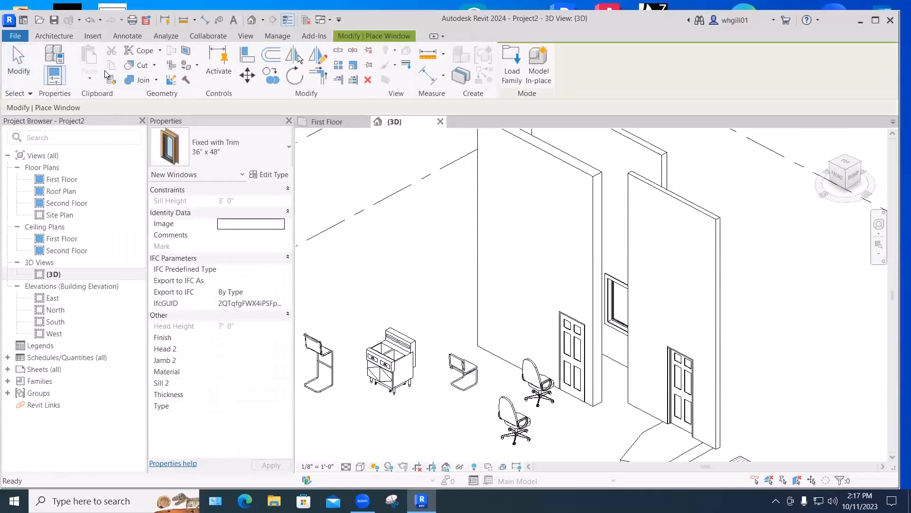
pyautogui.click(216, 151)
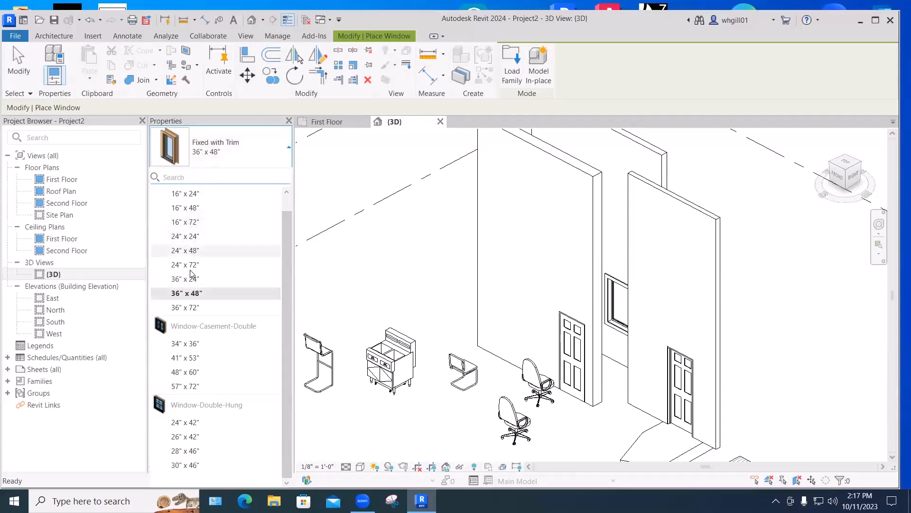
pyautogui.click(190, 293)
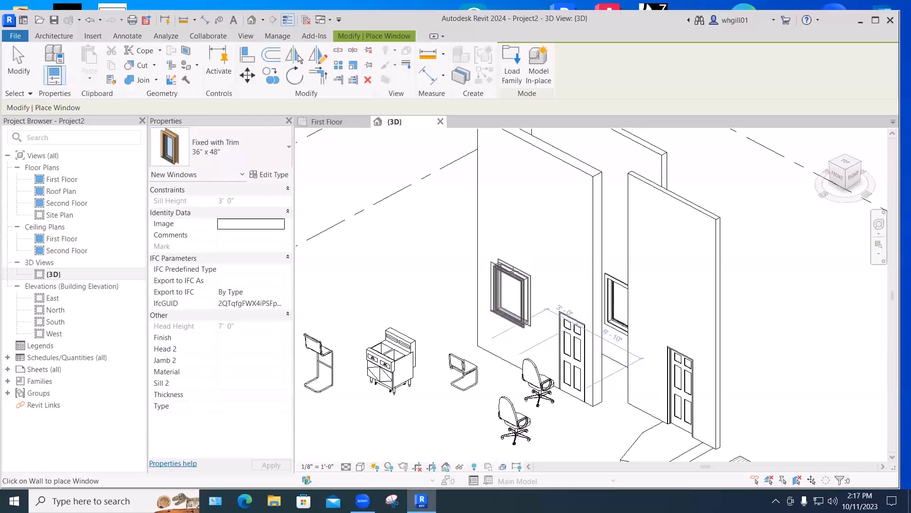
pyautogui.click(507, 302)
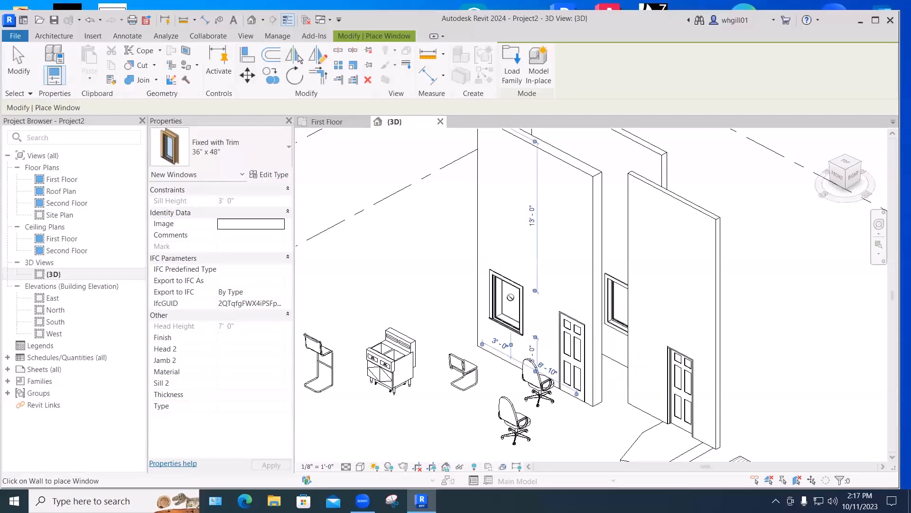
# - Change the newly placed Fixed with Trim 36" x 48" window to the Window-Double-Hung 30" x 46" type
pyautogui.press('Escape')
pyautogui.press('Escape')
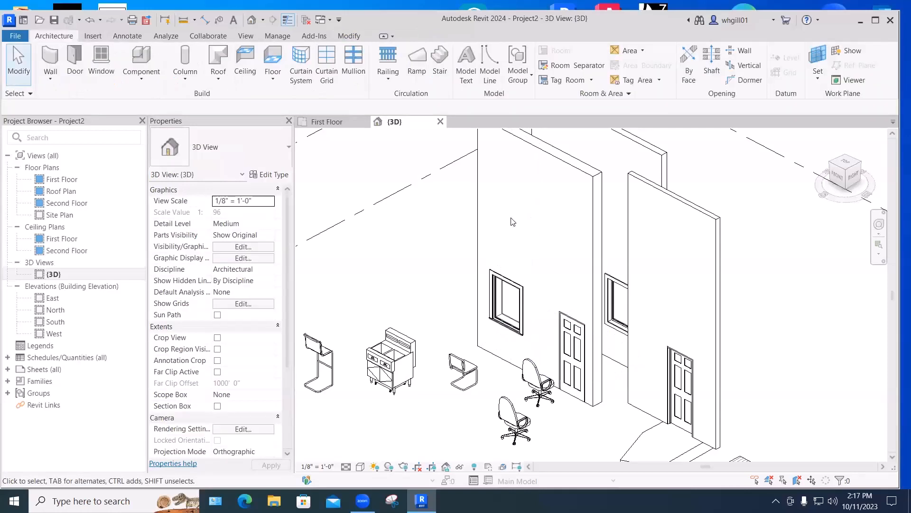
pyautogui.click(500, 282)
pyautogui.click(209, 141)
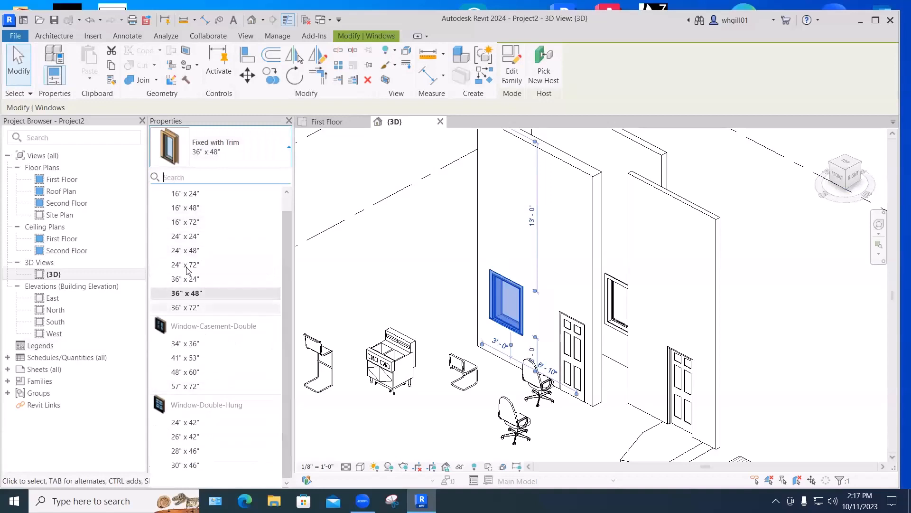
pyautogui.scroll(1, 285, 364)
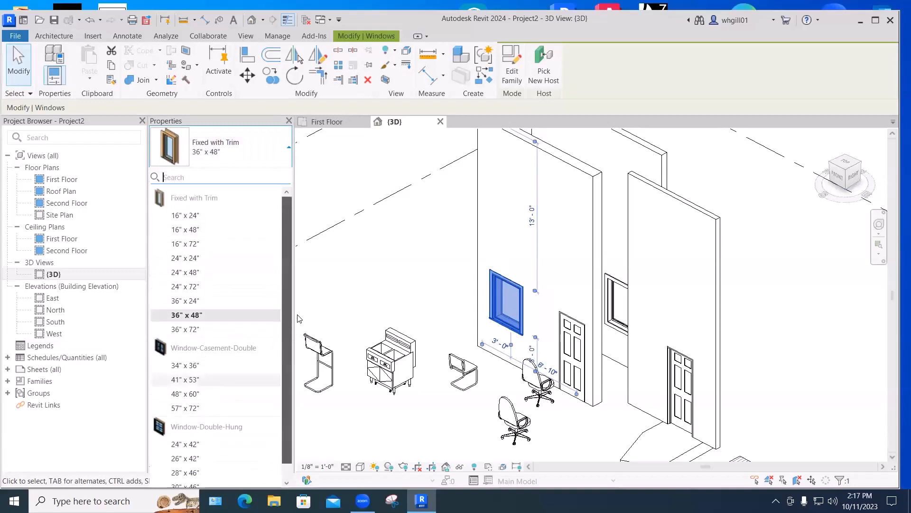
pyautogui.scroll(-1, 286, 386)
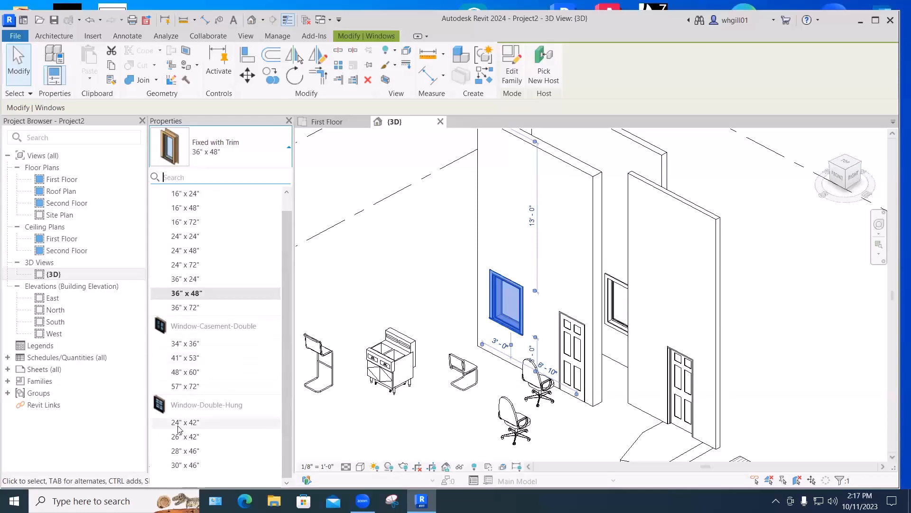
pyautogui.click(187, 465)
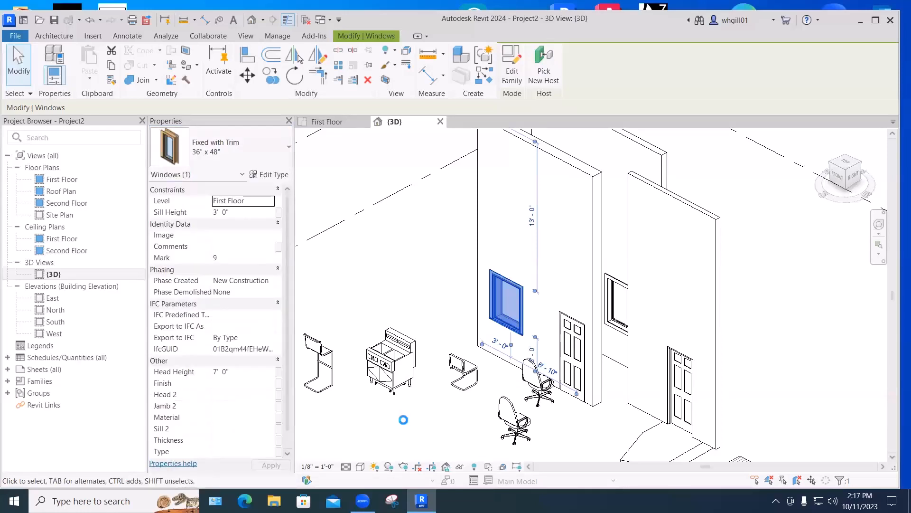
pyautogui.click(418, 411)
pyautogui.scroll(5, 515, 319)
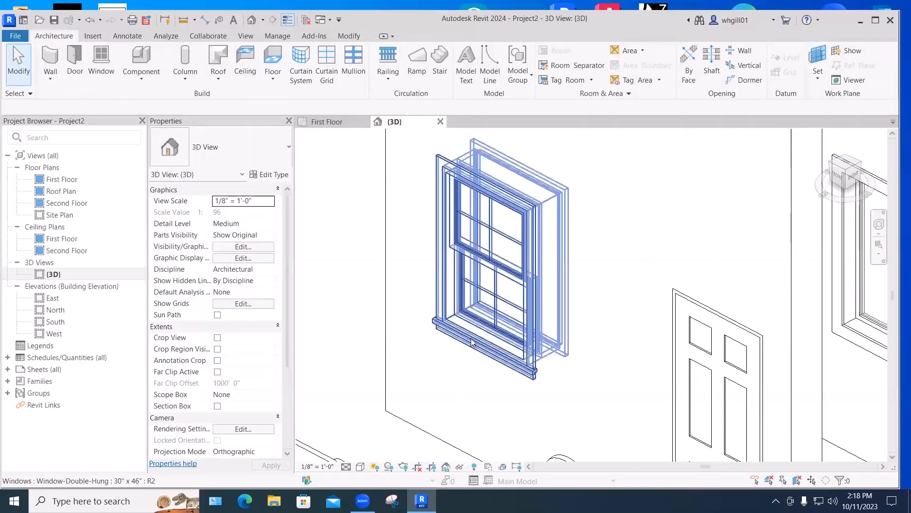
# - Flip the facing of the double-hung window in the First Floor plan so its exterior side is on the opposite wall face
pyautogui.click(331, 123)
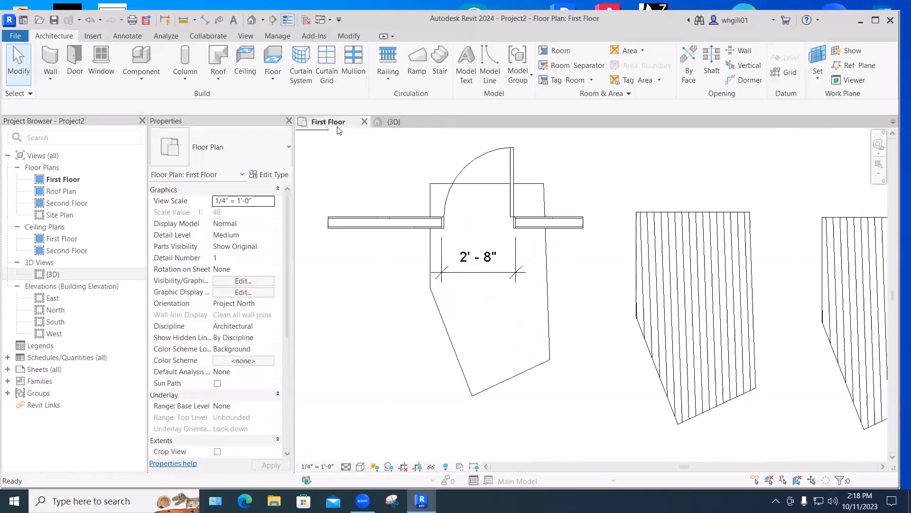
pyautogui.scroll(-5, 392, 266)
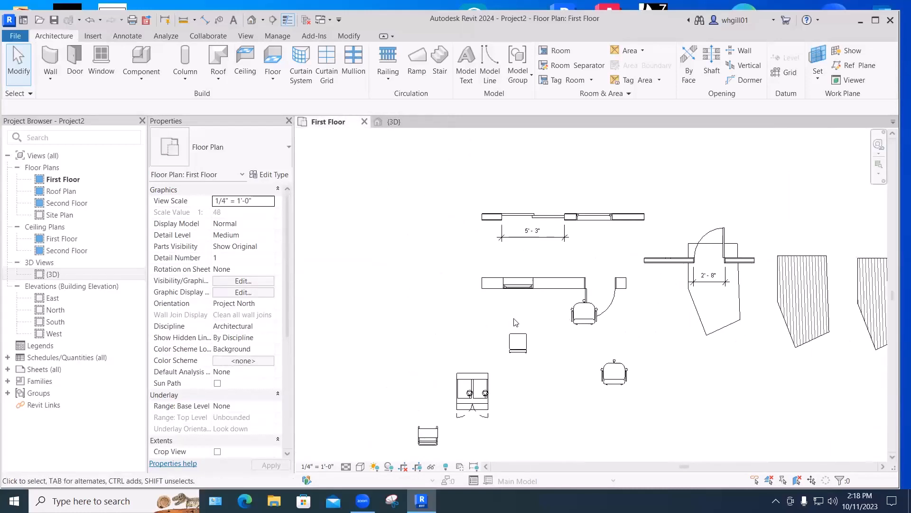
pyautogui.scroll(2, 512, 323)
pyautogui.click(523, 272)
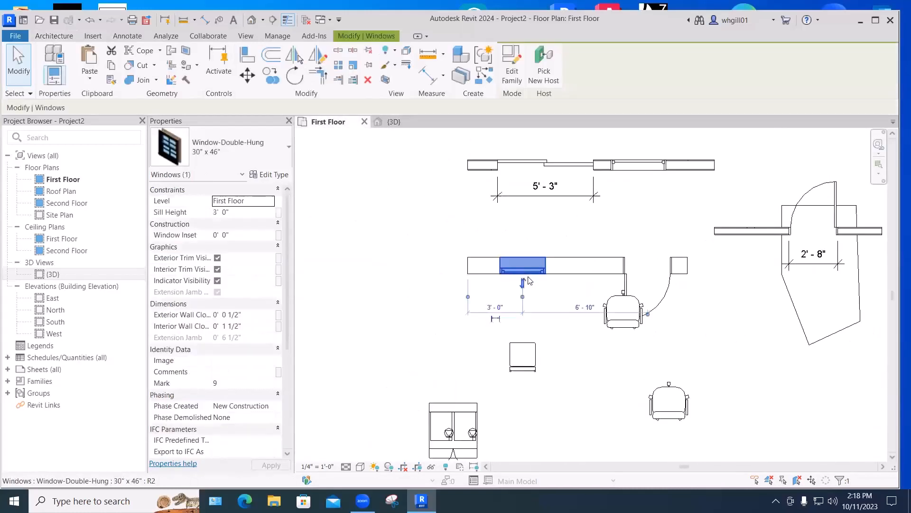
pyautogui.click(566, 275)
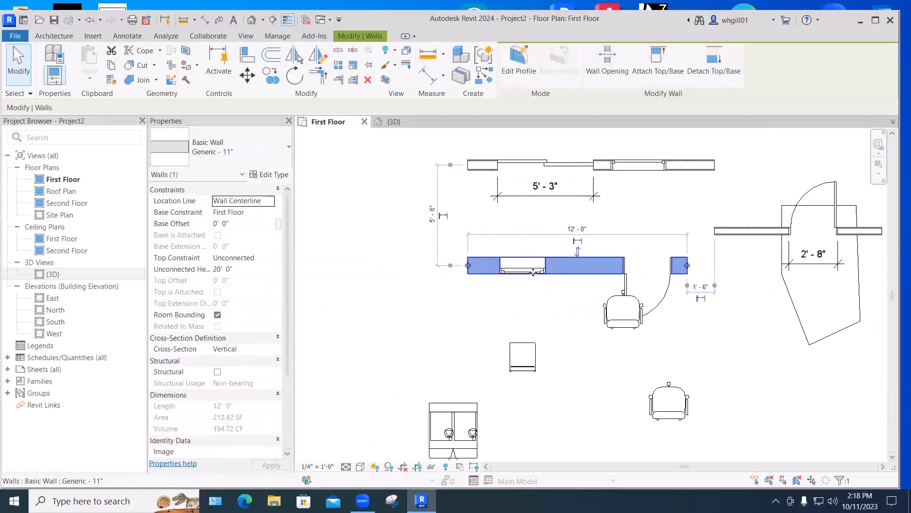
pyautogui.click(550, 293)
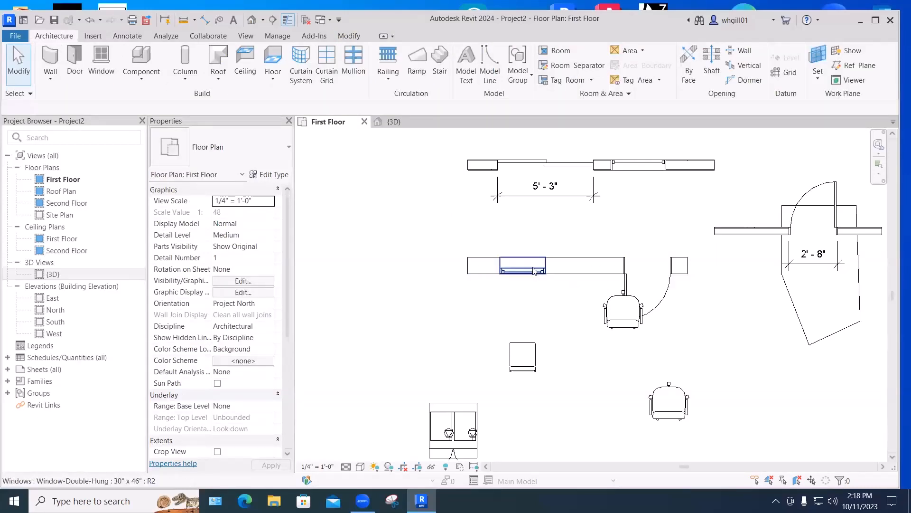
pyautogui.click(570, 260)
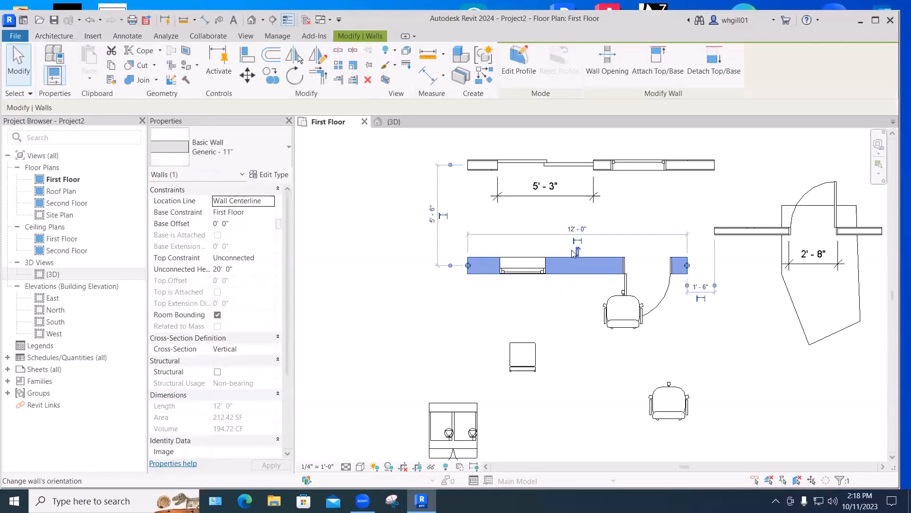
pyautogui.click(522, 266)
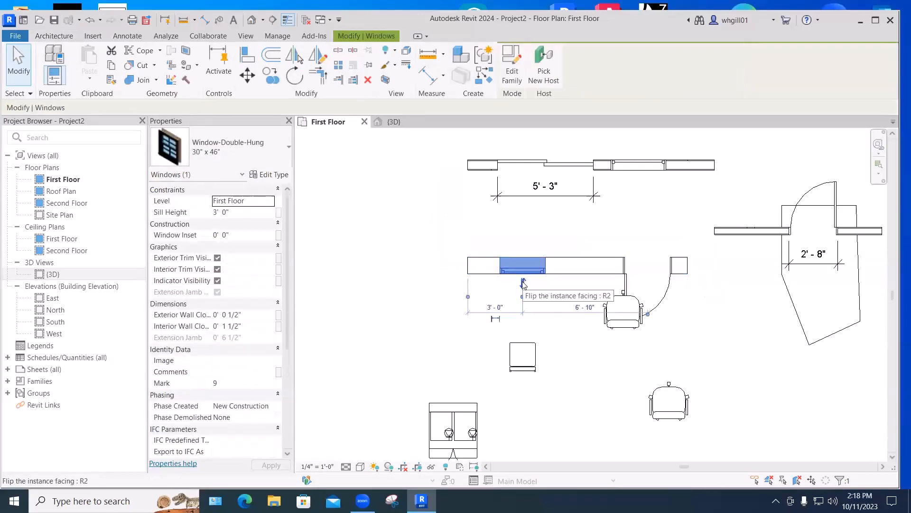
pyautogui.click(524, 284)
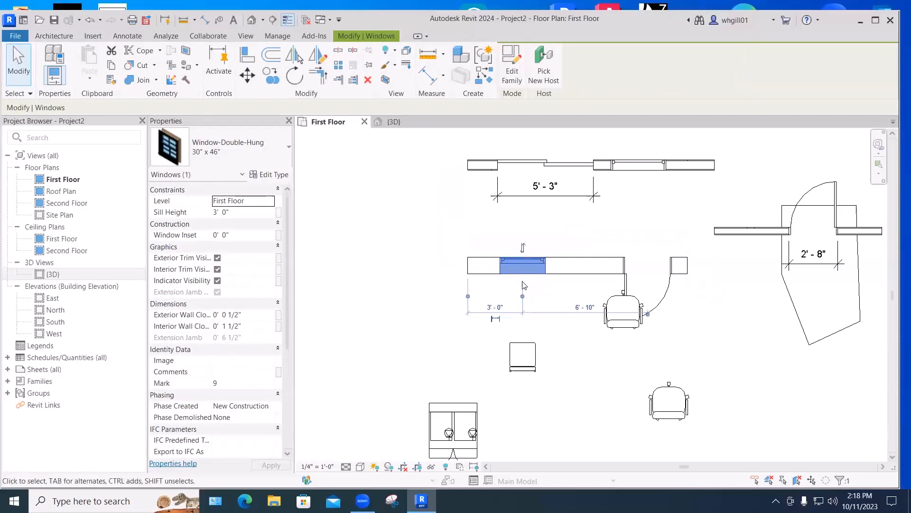
pyautogui.click(533, 249)
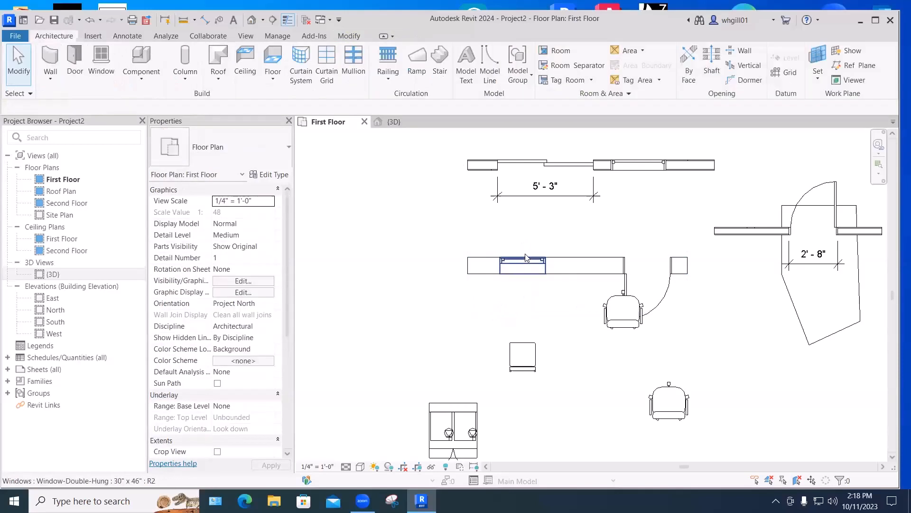
# - Change the flipped double-hung window to the Window-Casement-Double 48" x 60" type in the 3D view
pyautogui.click(394, 122)
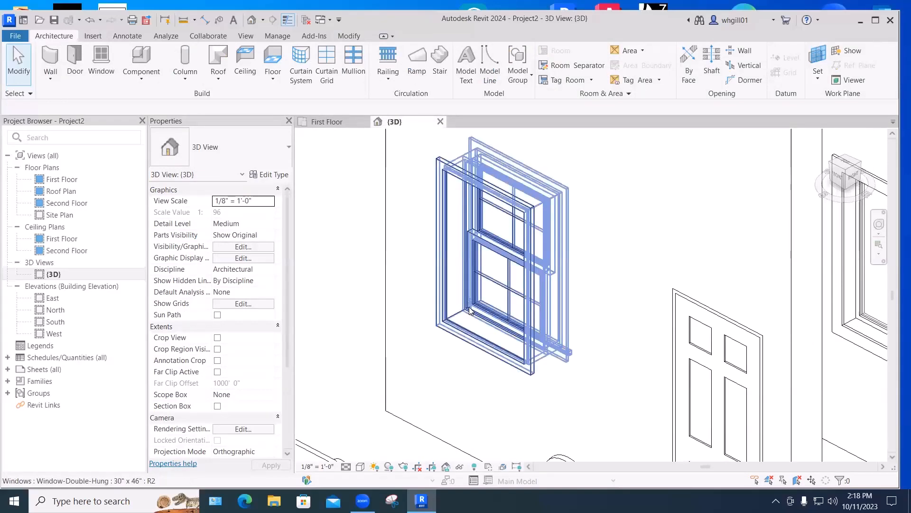
pyautogui.moveTo(465, 384); pyautogui.dragTo(446, 241, button='middle')
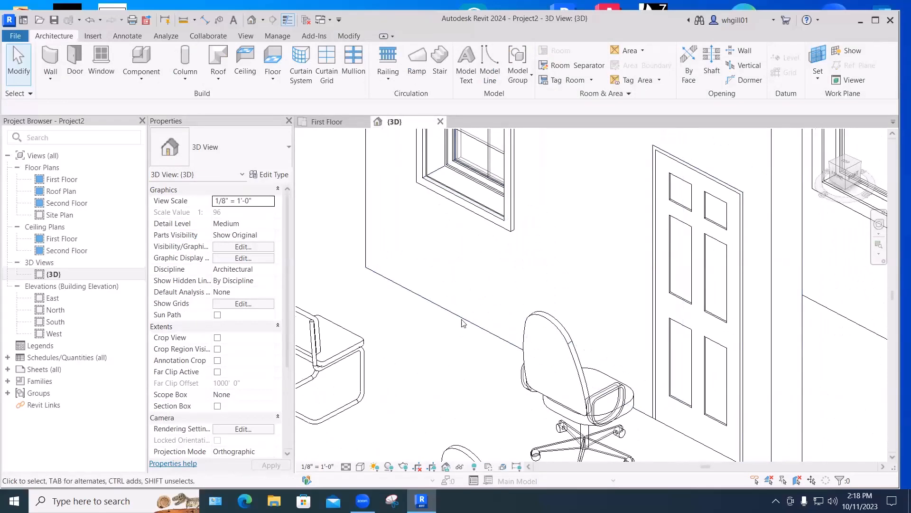
pyautogui.scroll(3, 421, 261)
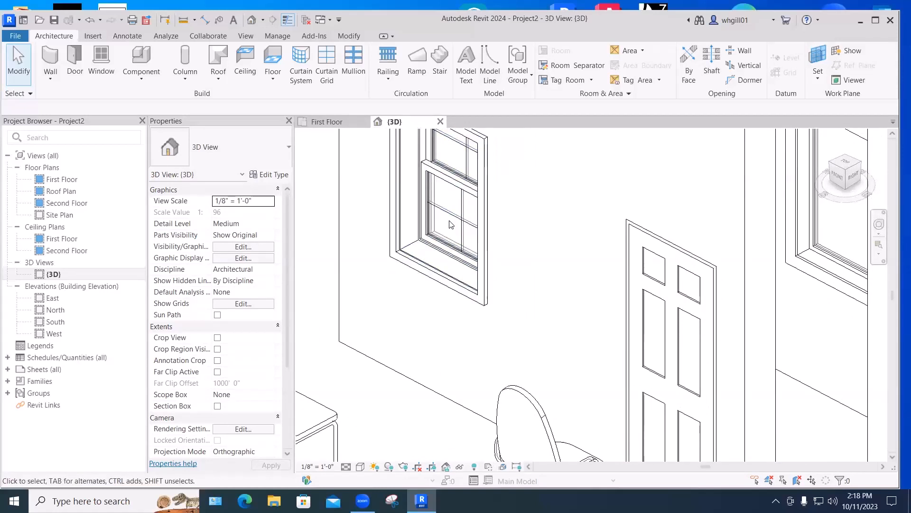
pyautogui.scroll(-4, 535, 197)
pyautogui.moveTo(539, 201); pyautogui.dragTo(468, 276, button='middle')
pyautogui.click(427, 267)
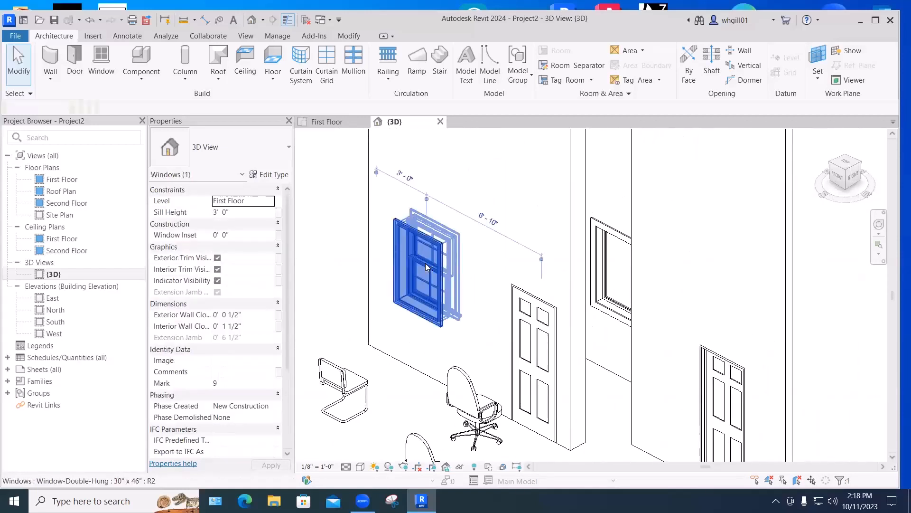
pyautogui.click(249, 160)
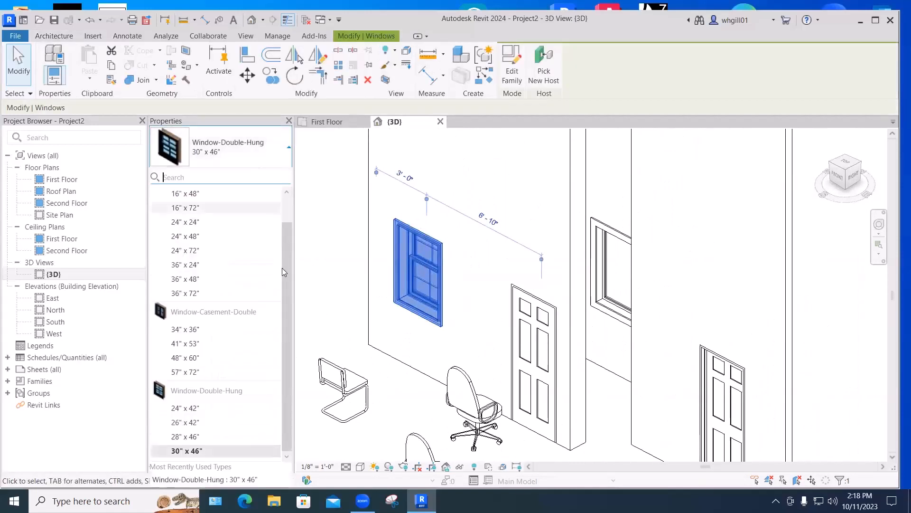
pyautogui.click(194, 355)
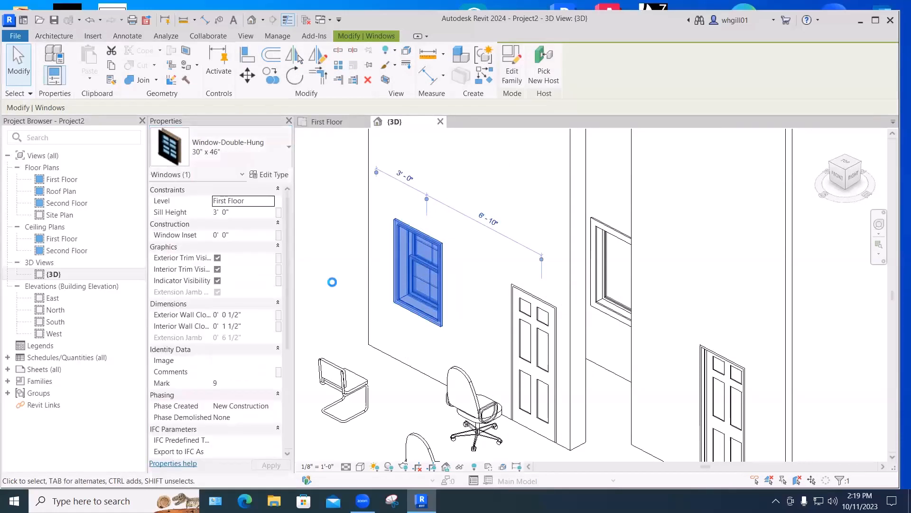
pyautogui.click(334, 284)
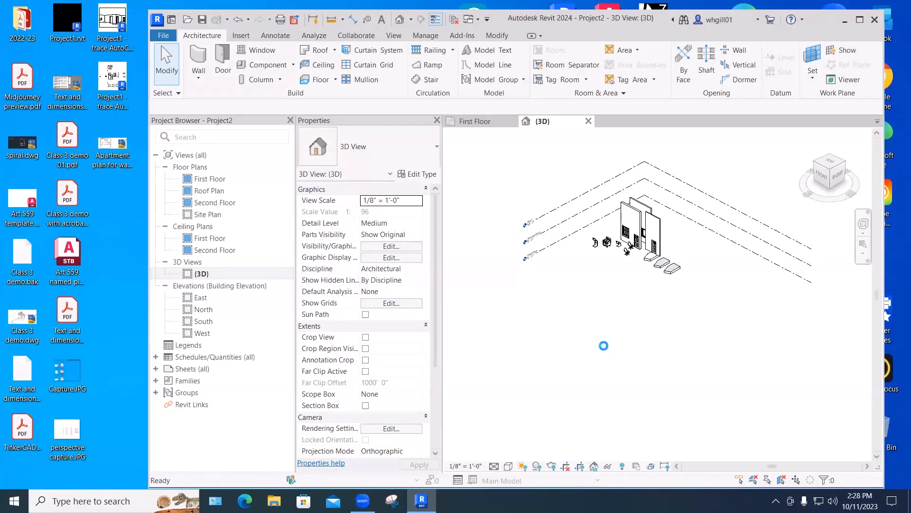
# - Move the imported apartment plan in the 3D view to the area just in front of the freestanding walls
pyautogui.click(625, 312)
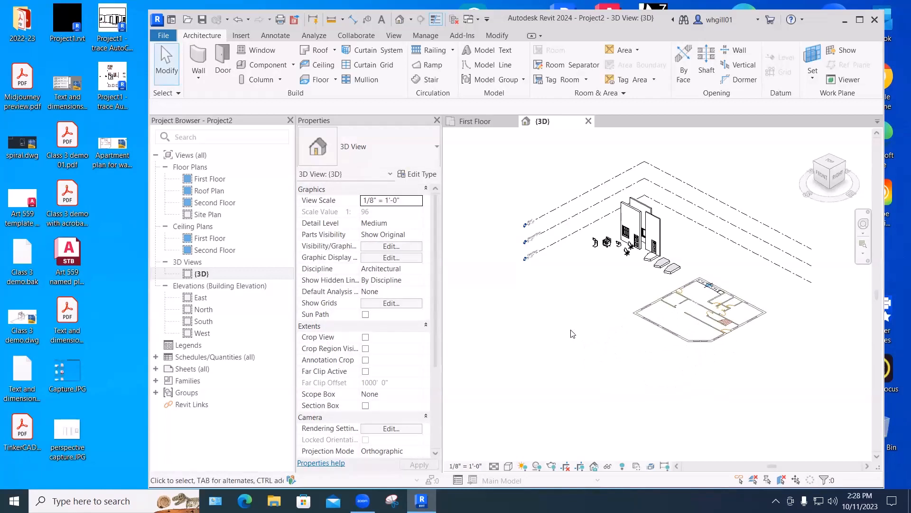
pyautogui.click(241, 36)
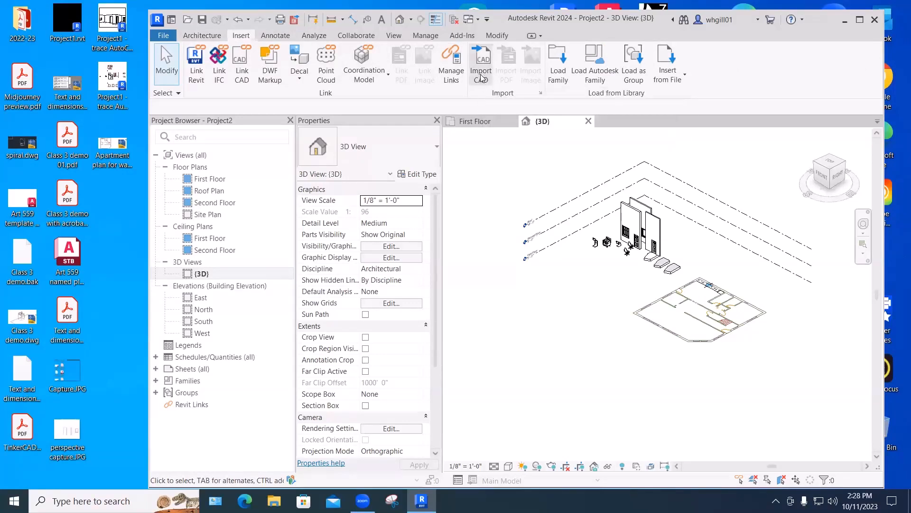
pyautogui.click(240, 76)
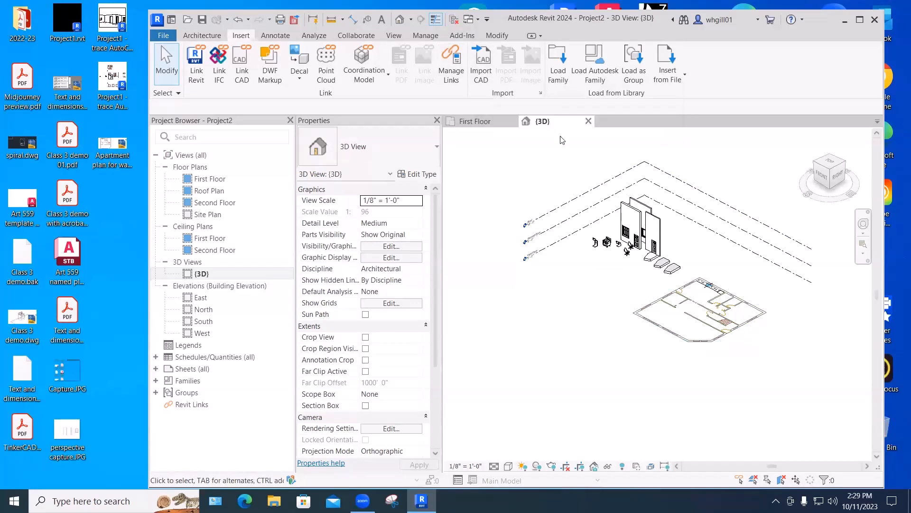
pyautogui.moveTo(701, 279); pyautogui.dragTo(605, 256)
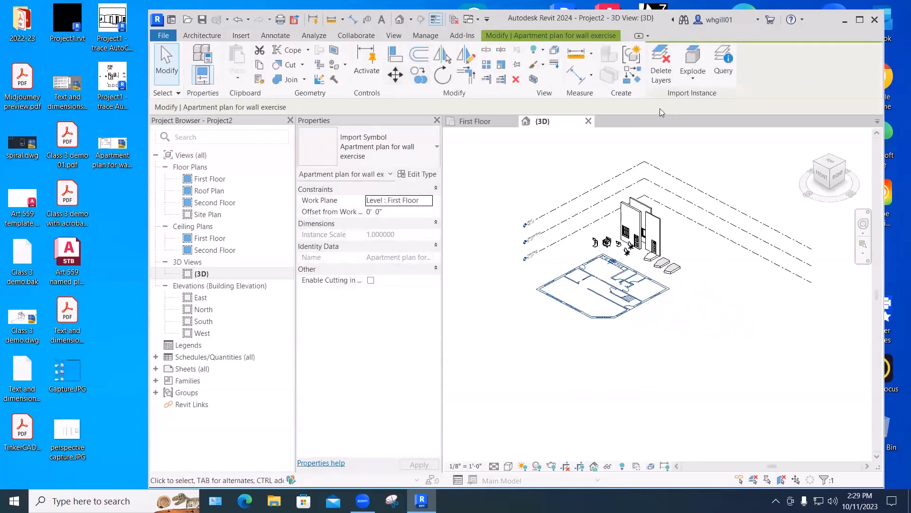
# - Import the Apartment plan for wall exercise DWG file from the Desktop with Import CAD
pyautogui.click(241, 36)
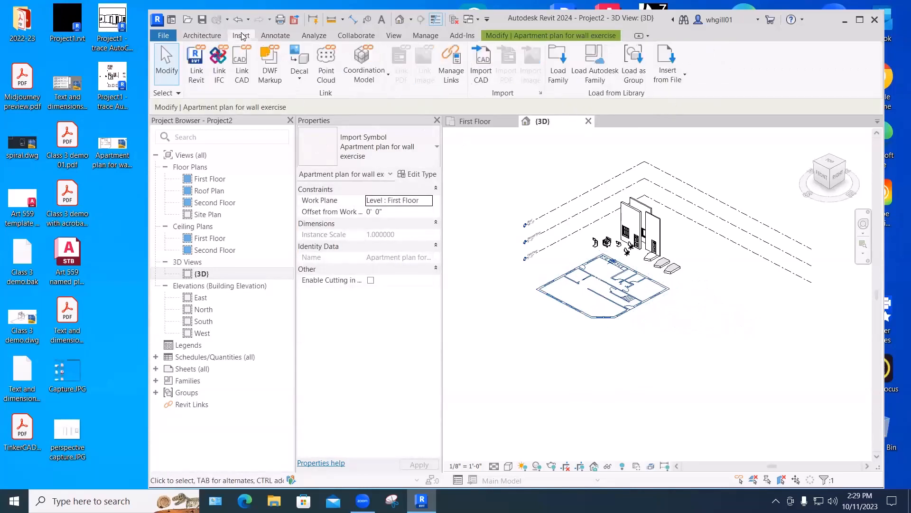
pyautogui.click(481, 76)
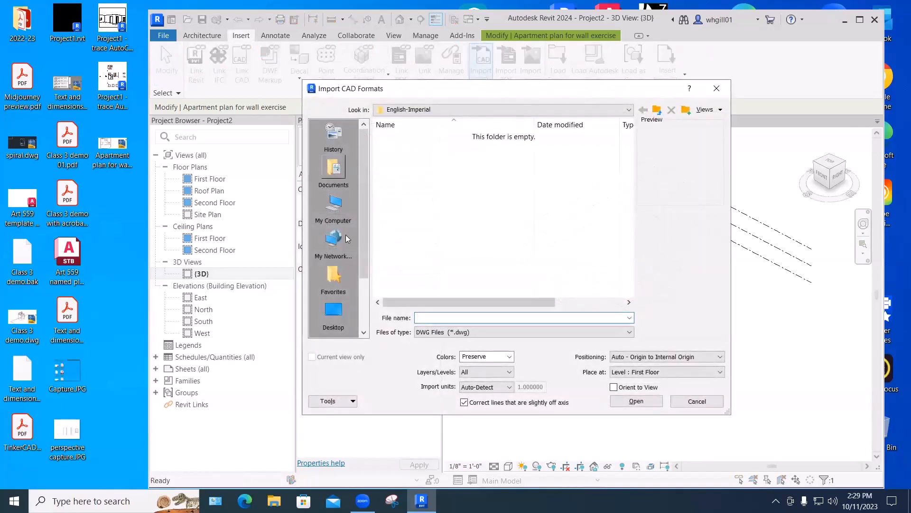
pyautogui.click(333, 313)
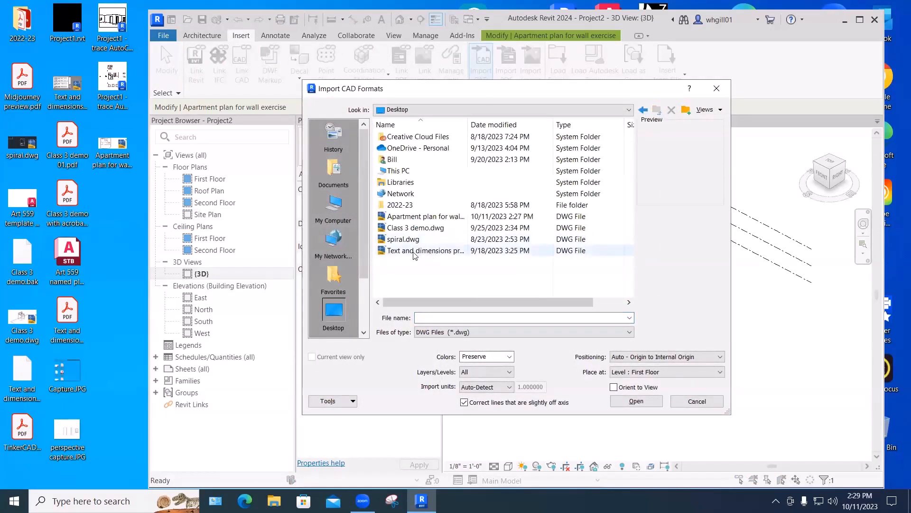
pyautogui.click(419, 216)
pyautogui.click(626, 399)
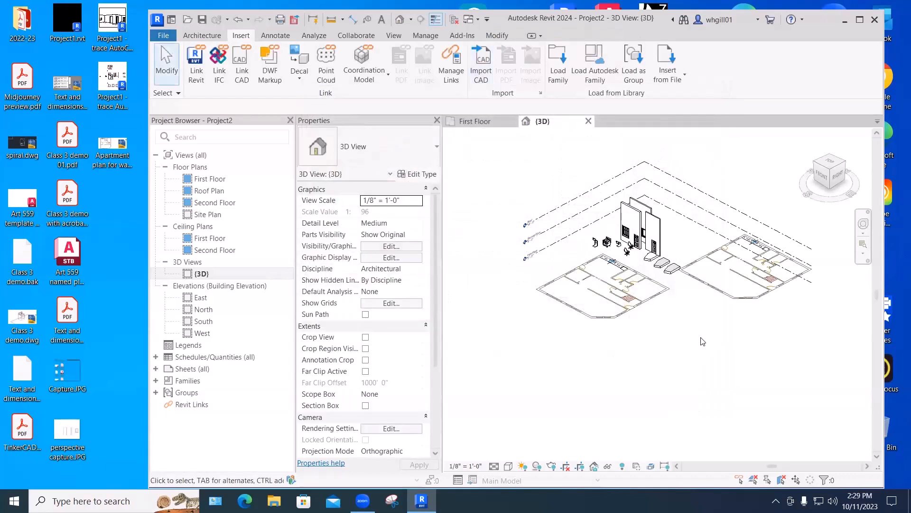
# - Move the first apartment plan farther forward, away from the freestanding walls and furniture
pyautogui.click(722, 323)
pyautogui.press('Escape')
pyautogui.moveTo(629, 326); pyautogui.dragTo(603, 359)
pyautogui.click(685, 359)
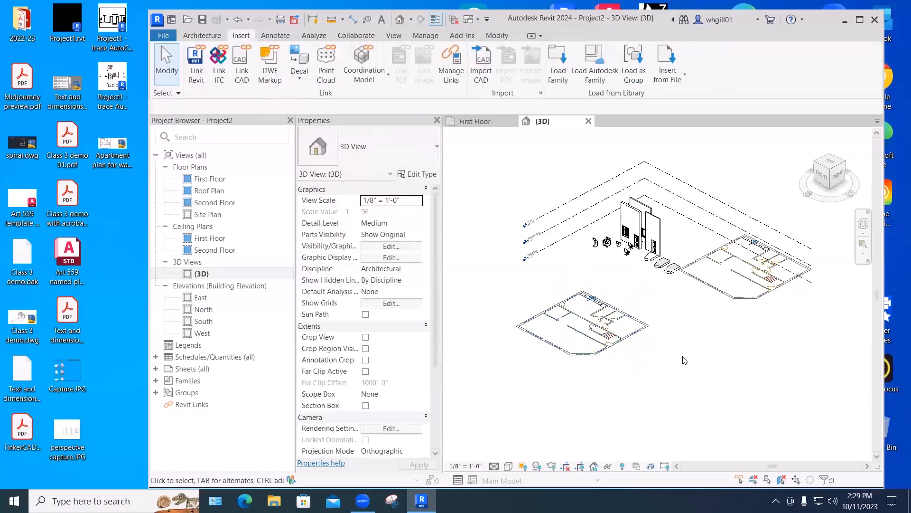
# - Select the newly imported apartment plan and examine its position pin from a lower viewing angle
pyautogui.click(743, 270)
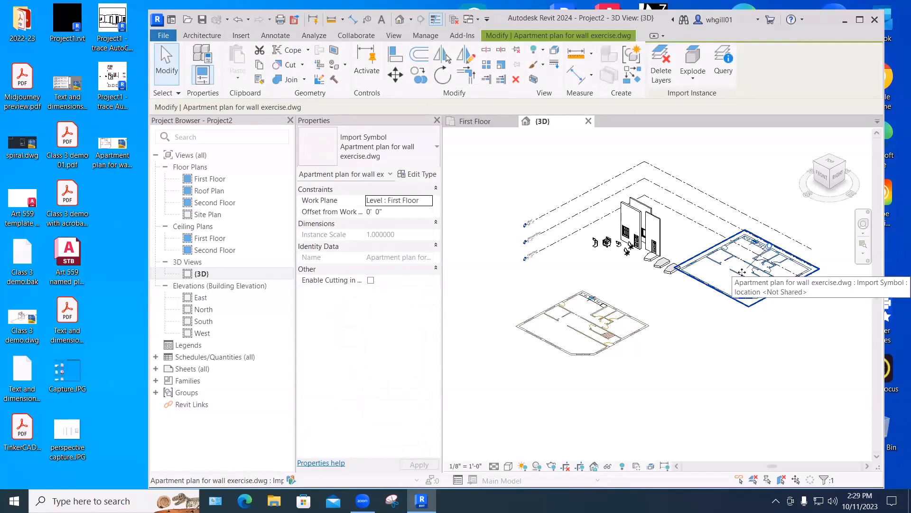
pyautogui.click(733, 328)
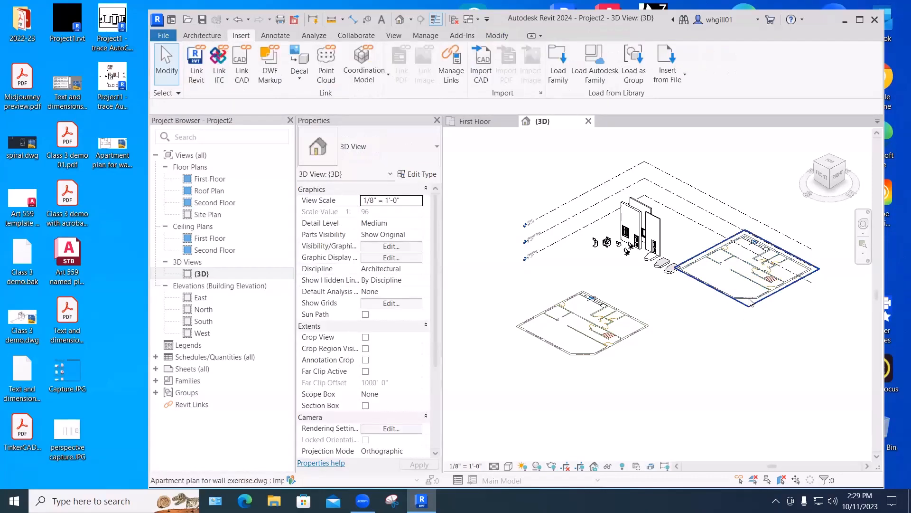
pyautogui.click(770, 254)
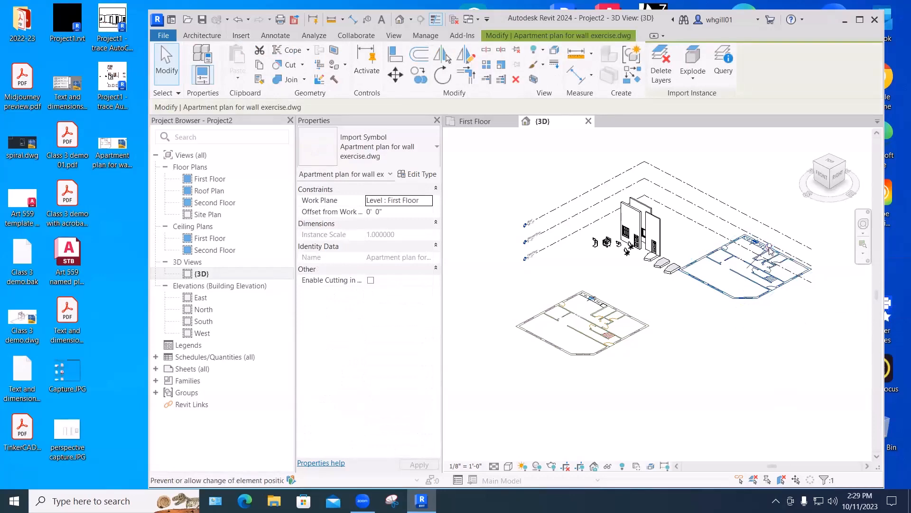
pyautogui.keyDown('shift'); pyautogui.moveTo(753, 323); pyautogui.dragTo(768, 249, button='middle'); pyautogui.keyUp('shift')
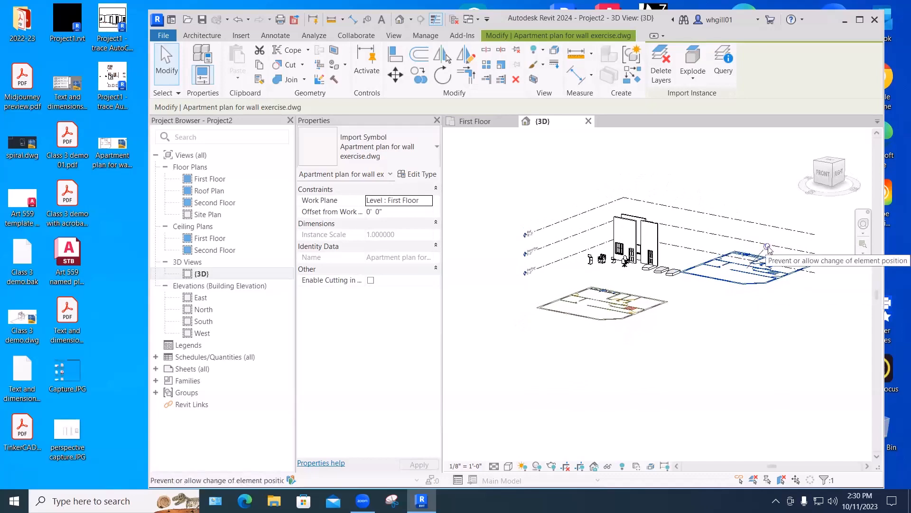
# - Move the second imported apartment plan forward beside the first one in the 3D view and delete that second copy
pyautogui.click(755, 346)
pyautogui.moveTo(748, 296); pyautogui.dragTo(732, 321)
pyautogui.click(725, 351)
pyautogui.keyDown('shift'); pyautogui.moveTo(725, 350); pyautogui.dragTo(718, 332, button='middle'); pyautogui.keyUp('shift')
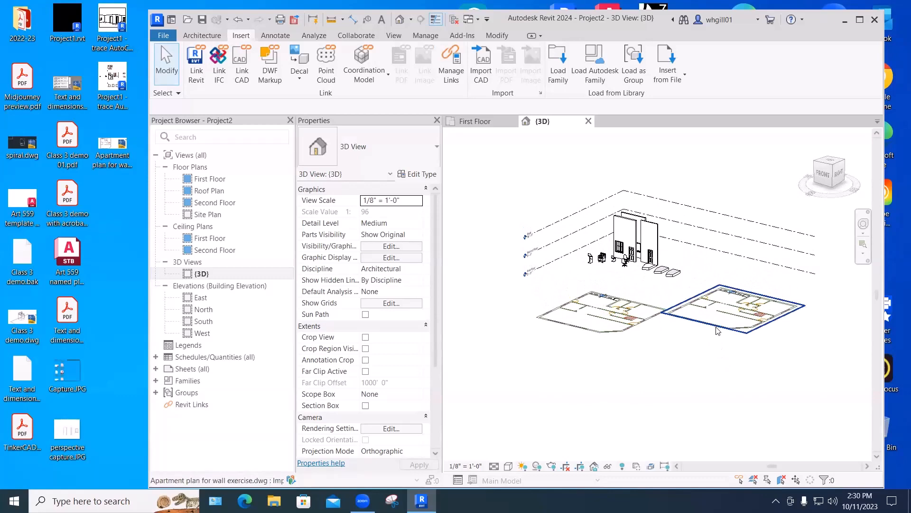
pyautogui.click(720, 331)
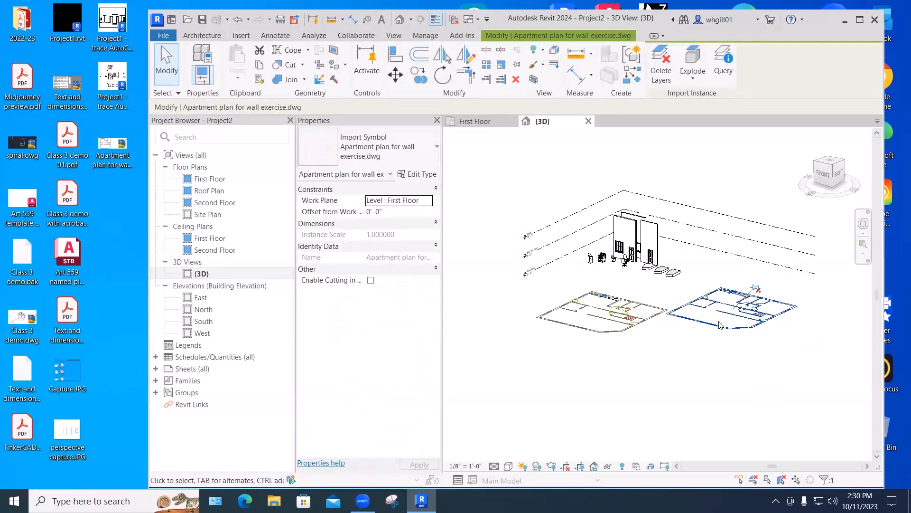
pyautogui.press('Delete')
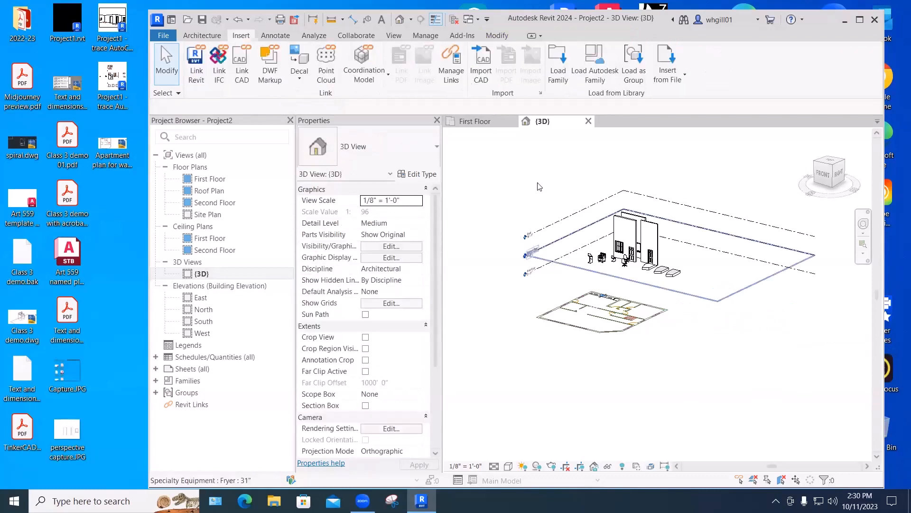
# - Delete all practice walls, doors, windows and furniture between the elevation markers in the First Floor plan
pyautogui.click(475, 121)
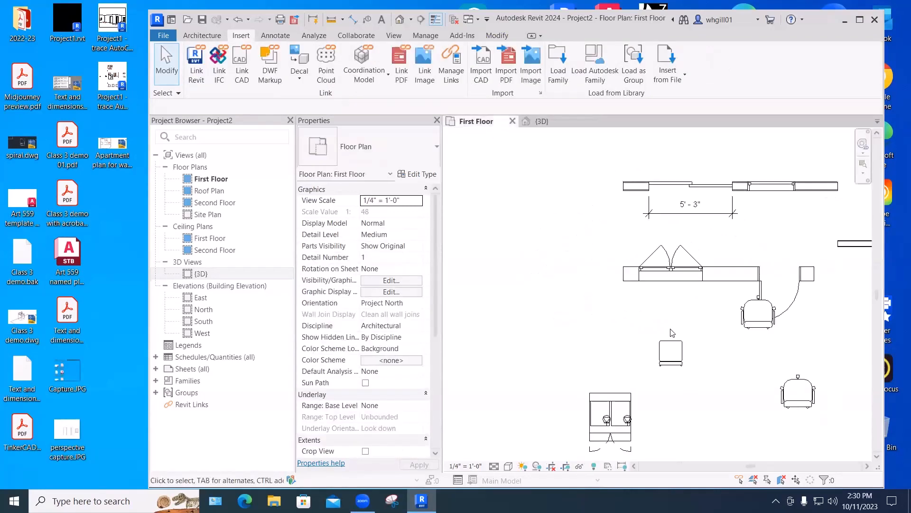
pyautogui.scroll(-4, 650, 324)
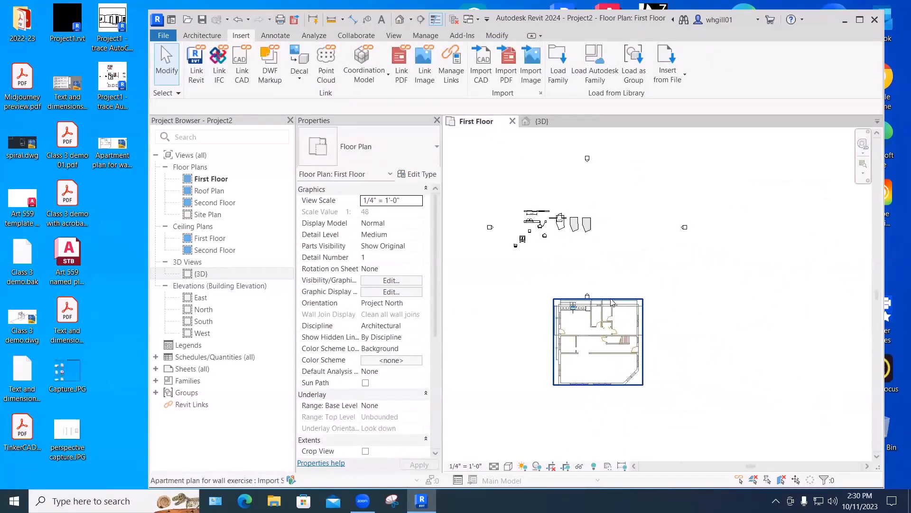
pyautogui.click(653, 231)
pyautogui.moveTo(653, 232); pyautogui.dragTo(662, 195)
pyautogui.moveTo(493, 193); pyautogui.dragTo(598, 275)
pyautogui.press('Delete')
# - Move the apartment plan into the area between the elevation markers and out beyond the east marker
pyautogui.moveTo(624, 247); pyautogui.dragTo(564, 231)
pyautogui.click(492, 242)
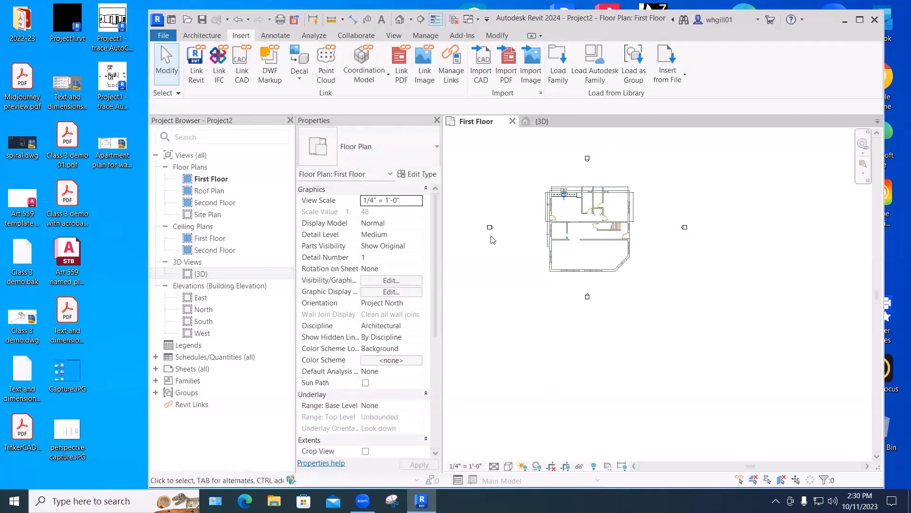
pyautogui.moveTo(578, 223); pyautogui.dragTo(780, 227)
pyautogui.press('Escape')
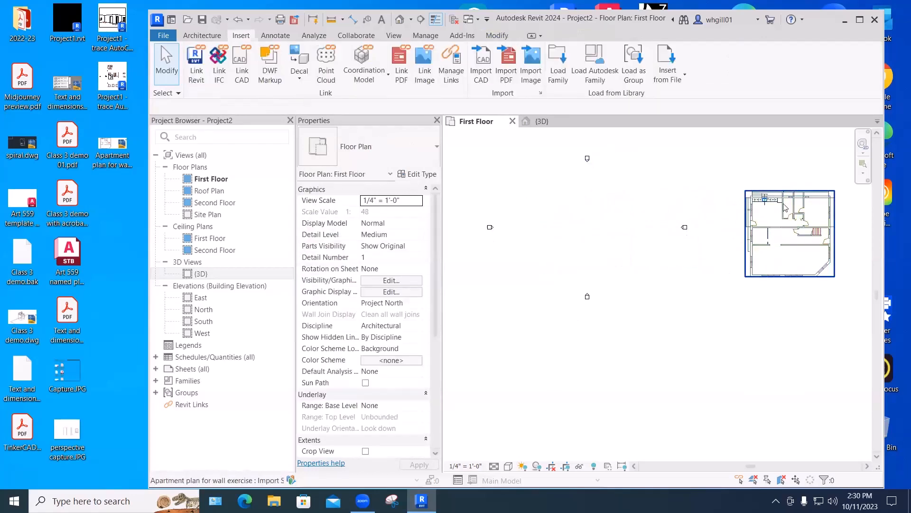
# - Move the apartment plan back inside the four elevation markers and check its position in the 3D view
pyautogui.click(587, 160)
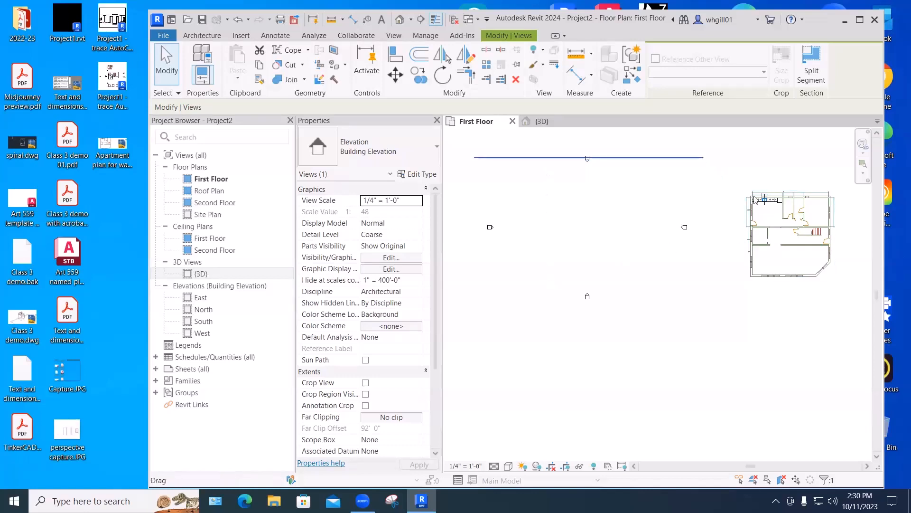
pyautogui.moveTo(781, 213); pyautogui.dragTo(588, 191)
pyautogui.click(659, 202)
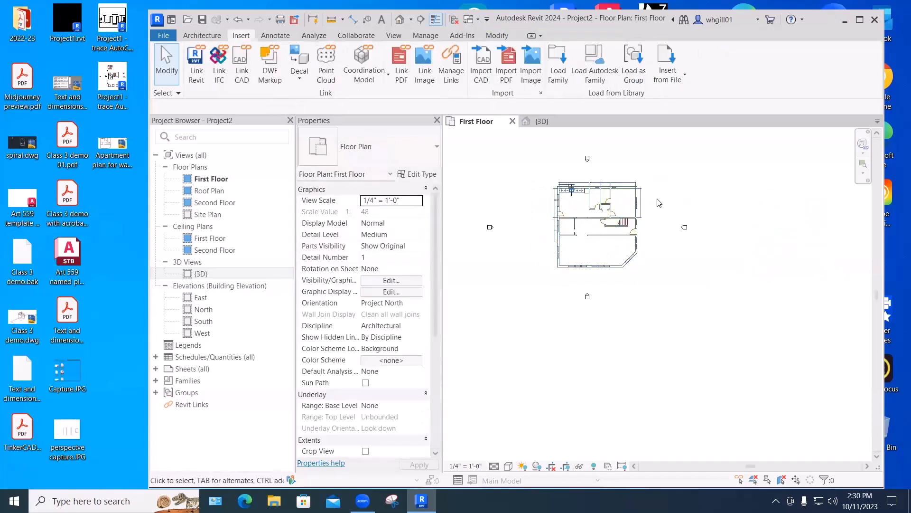
pyautogui.click(541, 123)
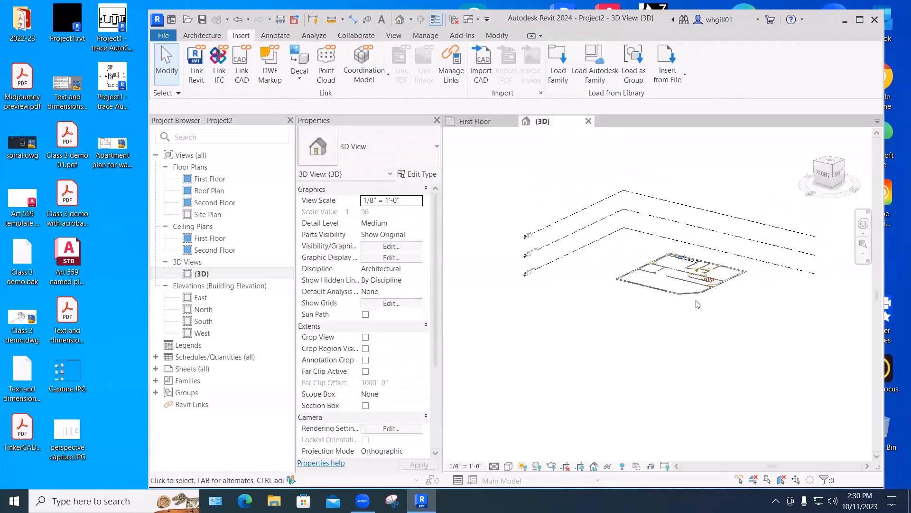
pyautogui.scroll(3, 694, 279)
pyautogui.scroll(-2, 694, 280)
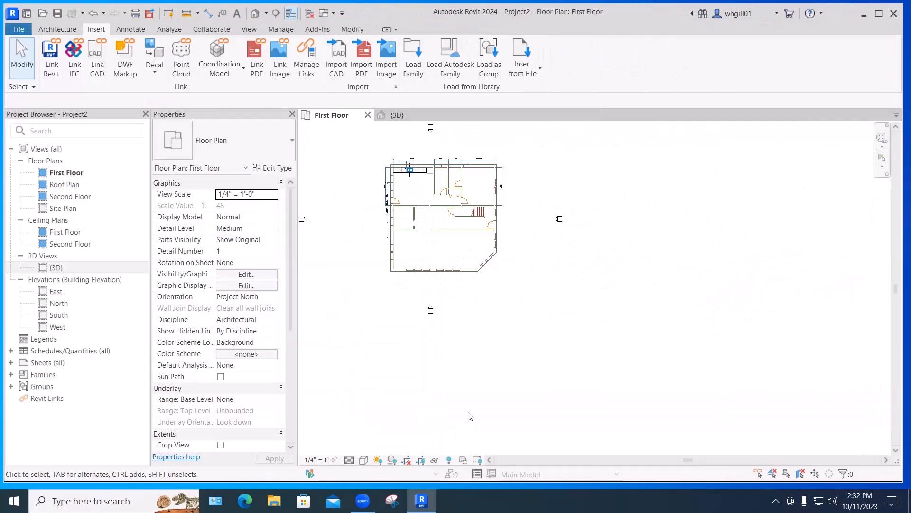
# - Try to move the apartment plan by the interior wall line below the stairs in the First Floor plan
pyautogui.scroll(5, 484, 228)
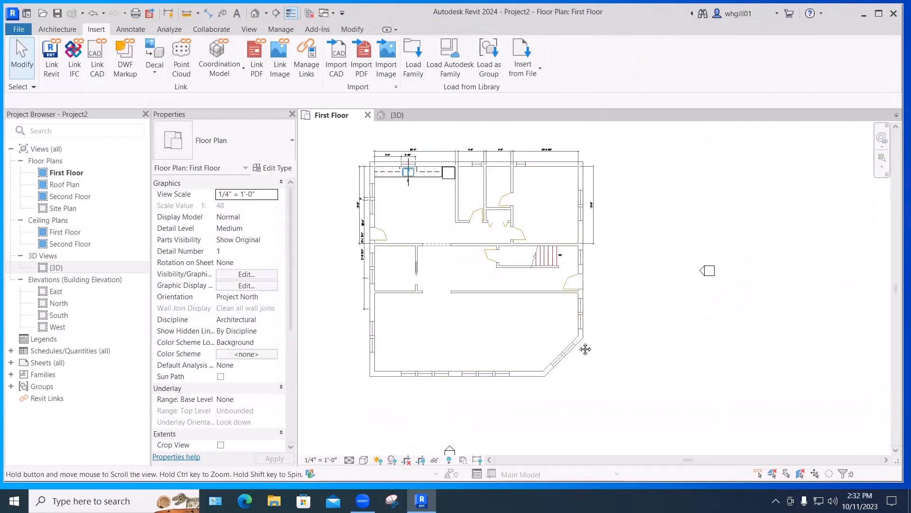
pyautogui.scroll(2, 602, 266)
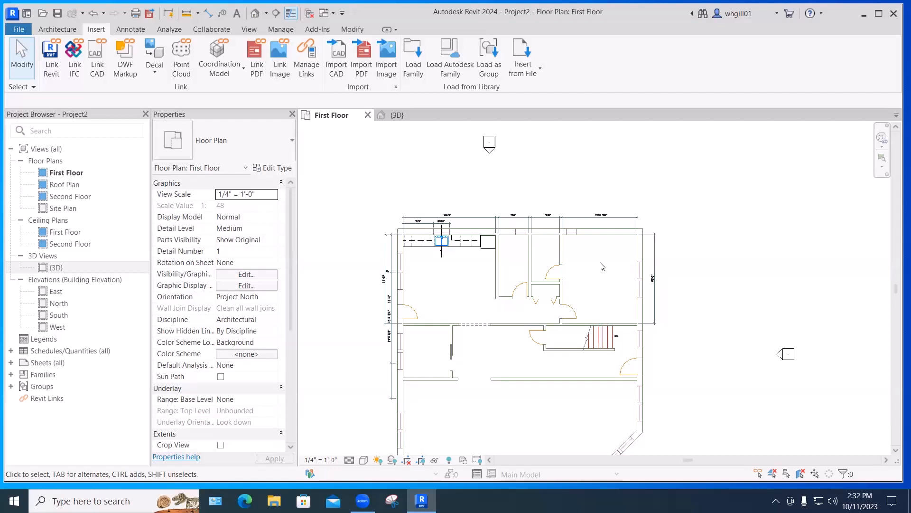
pyautogui.moveTo(687, 274); pyautogui.dragTo(672, 227, button='middle')
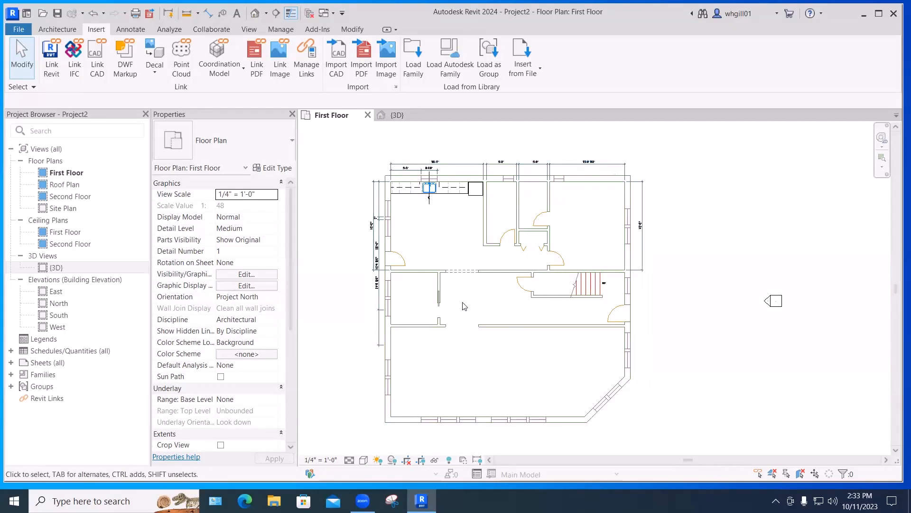
pyautogui.scroll(5, 475, 328)
pyautogui.click(489, 329)
pyautogui.scroll(3, 491, 313)
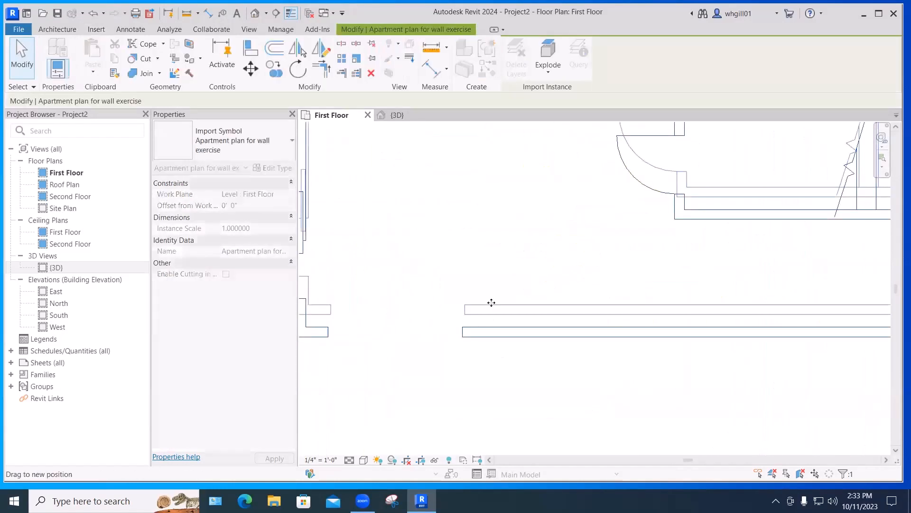
pyautogui.press('Escape')
pyautogui.scroll(-8, 492, 295)
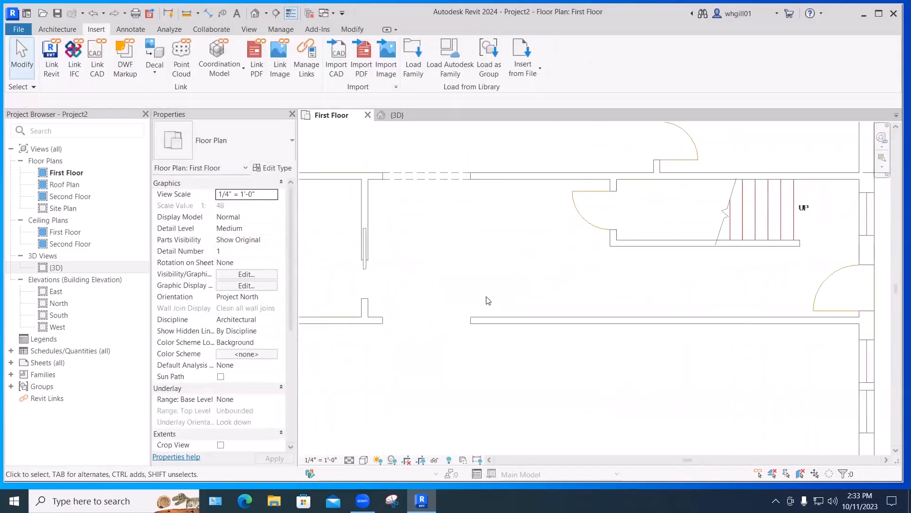
pyautogui.moveTo(492, 282); pyautogui.dragTo(483, 296, button='middle')
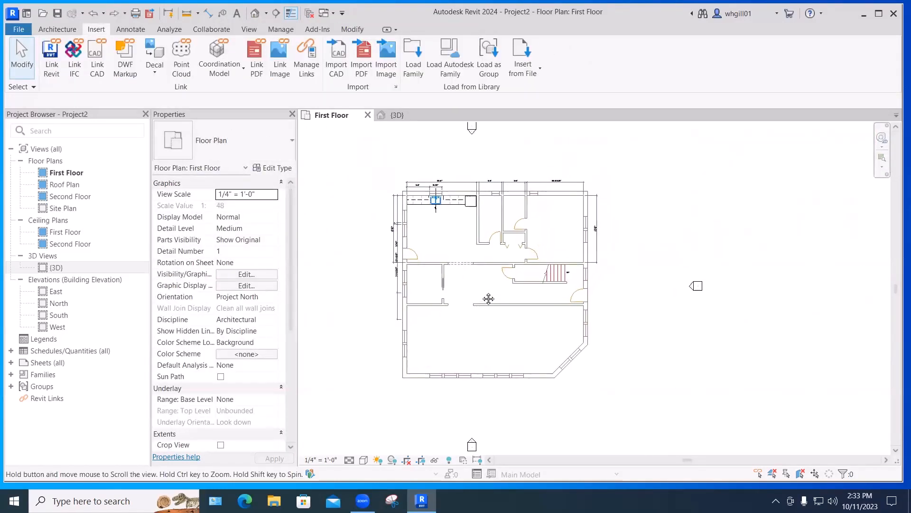
# - Pin the imported apartment plan in place on the First Floor
pyautogui.click(505, 266)
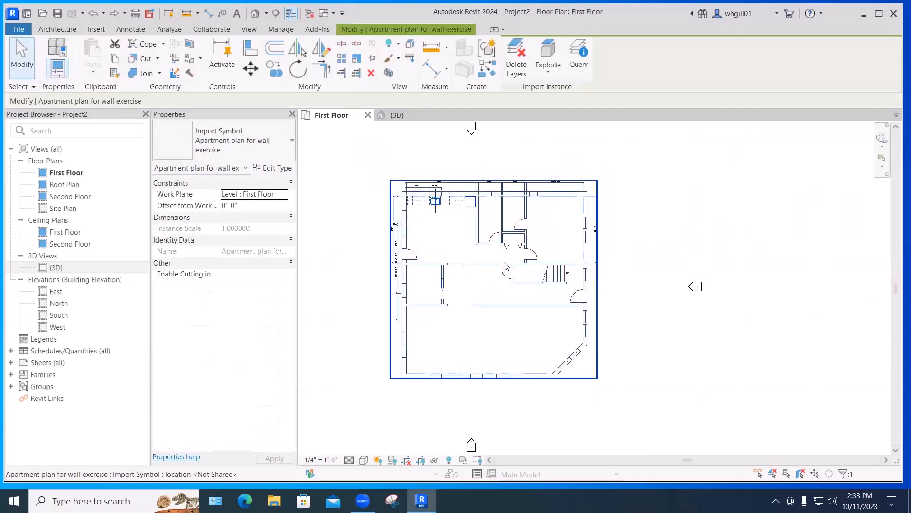
pyautogui.click(371, 57)
pyautogui.click(514, 191)
pyautogui.press('Escape')
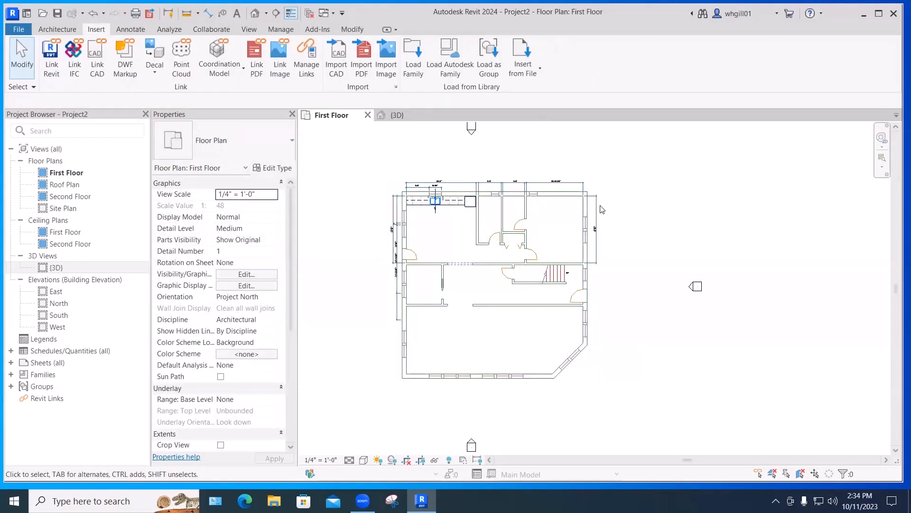
# - Measure the thickness of the interior wall below the stairs, at its end beside the opening
pyautogui.scroll(2, 485, 292)
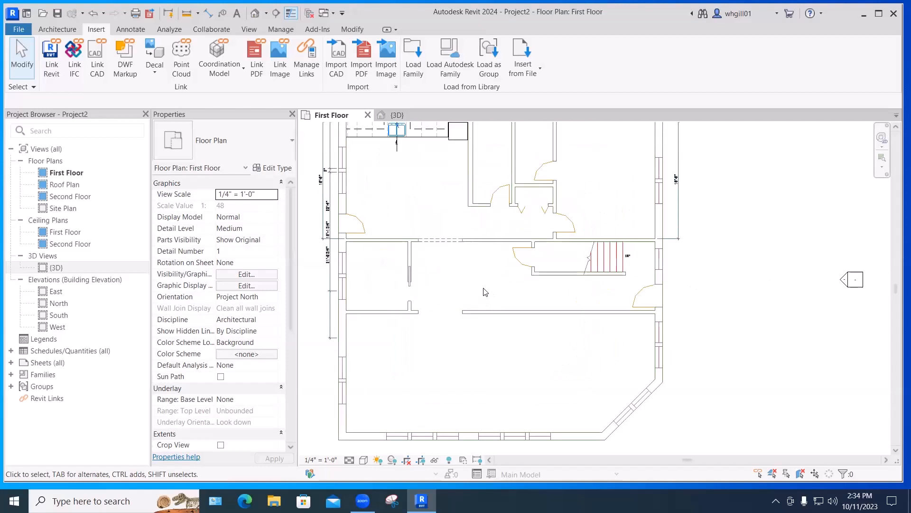
pyautogui.scroll(1, 486, 292)
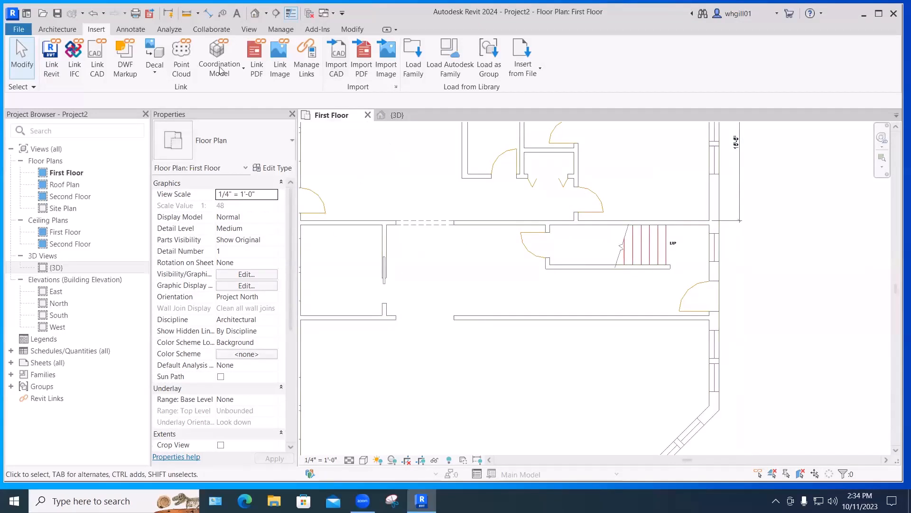
pyautogui.click(198, 14)
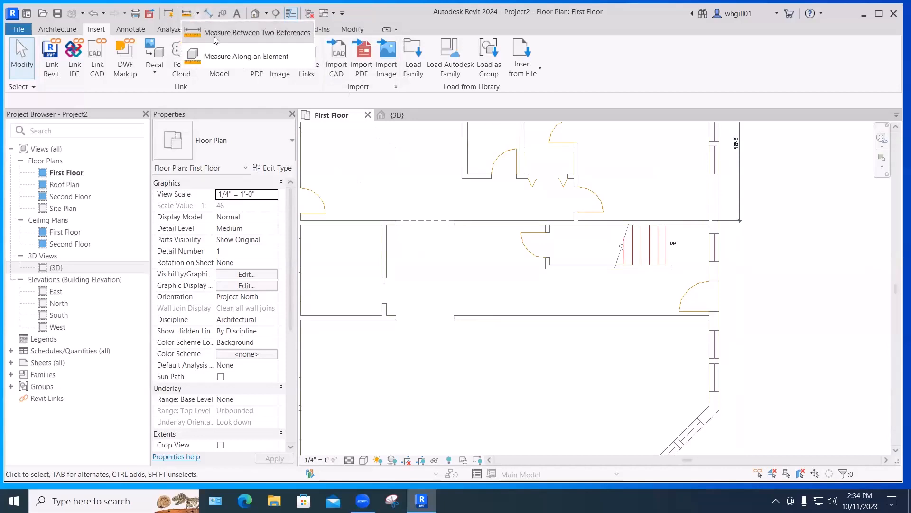
pyautogui.click(185, 14)
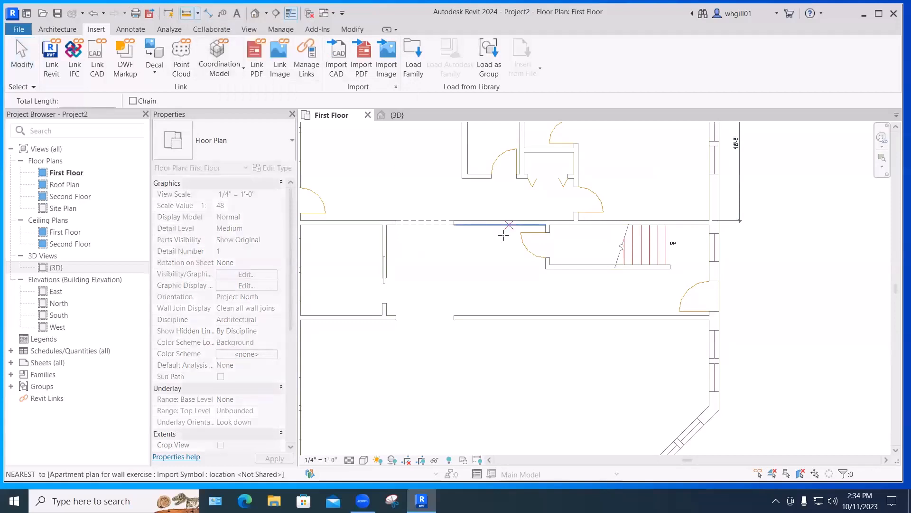
pyautogui.scroll(5, 466, 332)
pyautogui.click(442, 291)
pyautogui.click(442, 304)
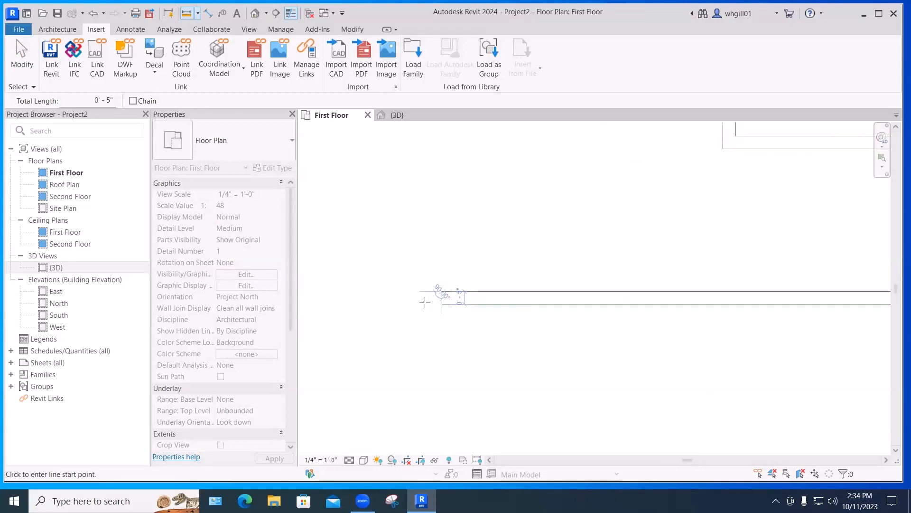
pyautogui.press('Escape')
pyautogui.press('Escape')
# - Measure the thickness of the wall separating the kitchen from the narrow room beside it
pyautogui.scroll(-3, 547, 202)
pyautogui.moveTo(547, 202); pyautogui.dragTo(520, 397, button='middle')
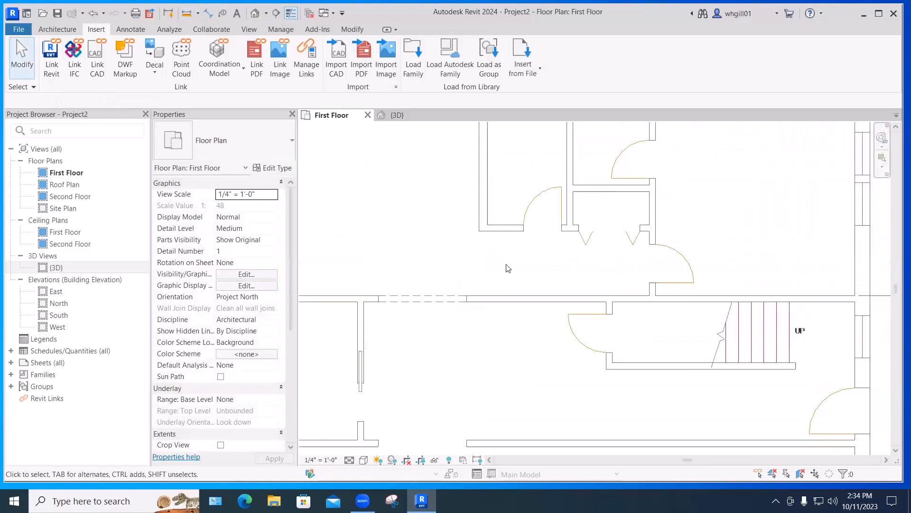
pyautogui.keyDown('ctrl'); pyautogui.scroll(3, 501, 268); pyautogui.keyUp('ctrl')
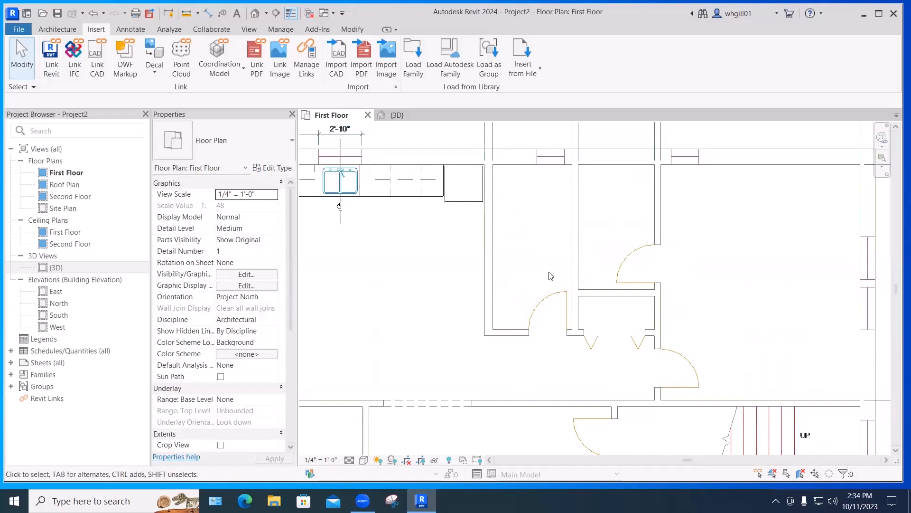
pyautogui.scroll(3, 488, 271)
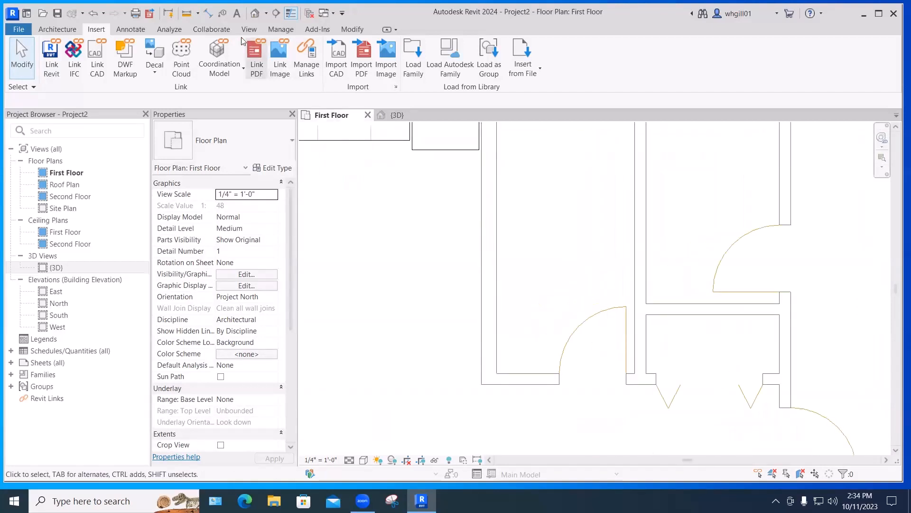
pyautogui.click(186, 15)
pyautogui.click(481, 213)
pyautogui.click(496, 214)
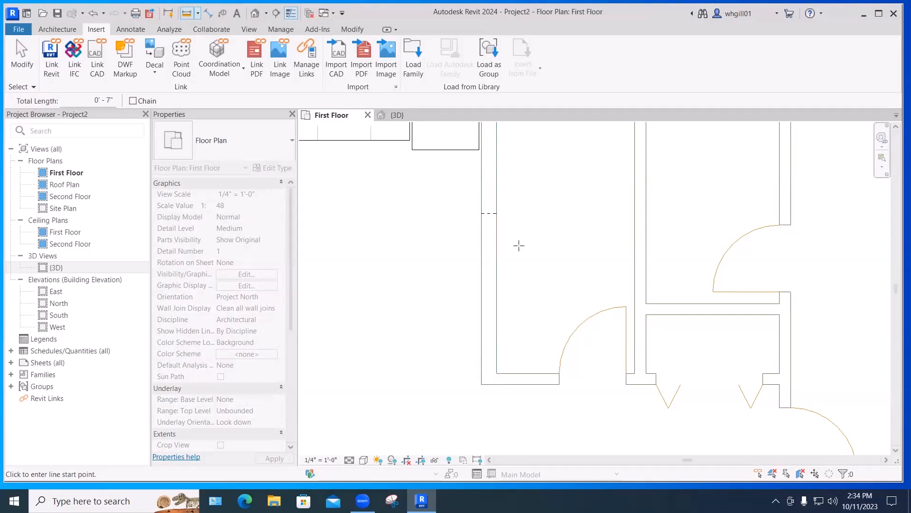
pyautogui.press('Escape')
# - Measure the thickness of the exterior wall along the top of the narrow room next to the kitchen
pyautogui.scroll(-4, 556, 256)
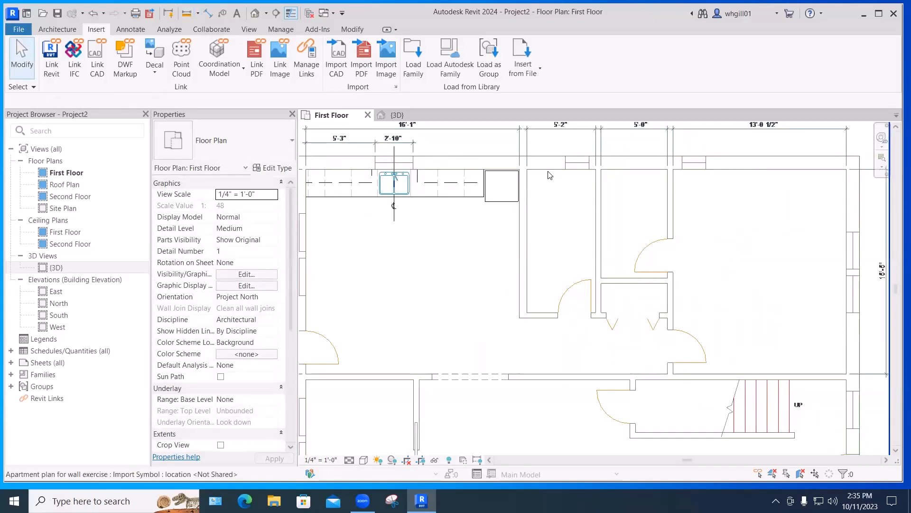
pyautogui.click(189, 13)
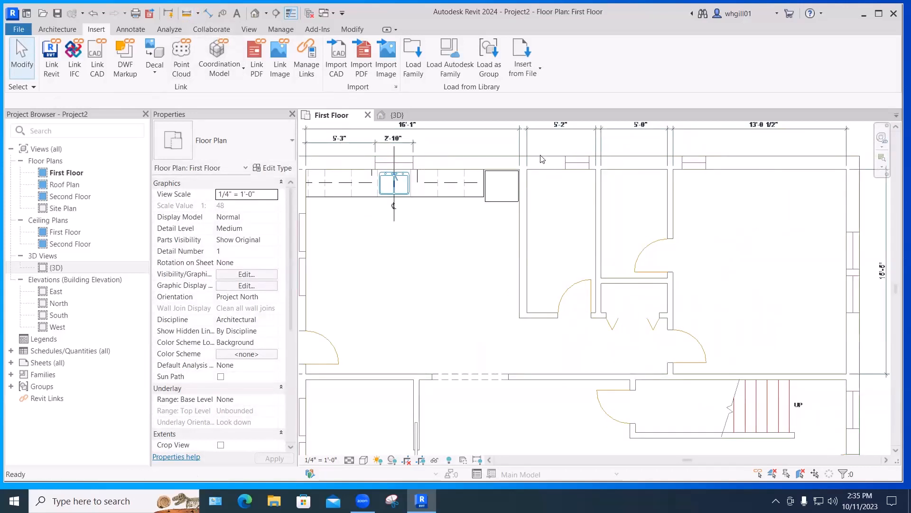
pyautogui.click(543, 168)
pyautogui.click(543, 156)
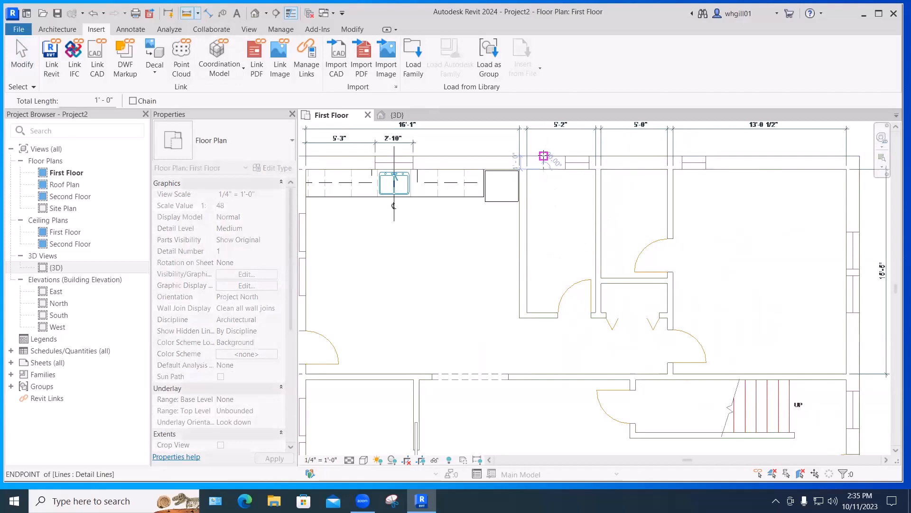
pyautogui.press('Escape')
pyautogui.press('Escape')
pyautogui.scroll(-4, 549, 218)
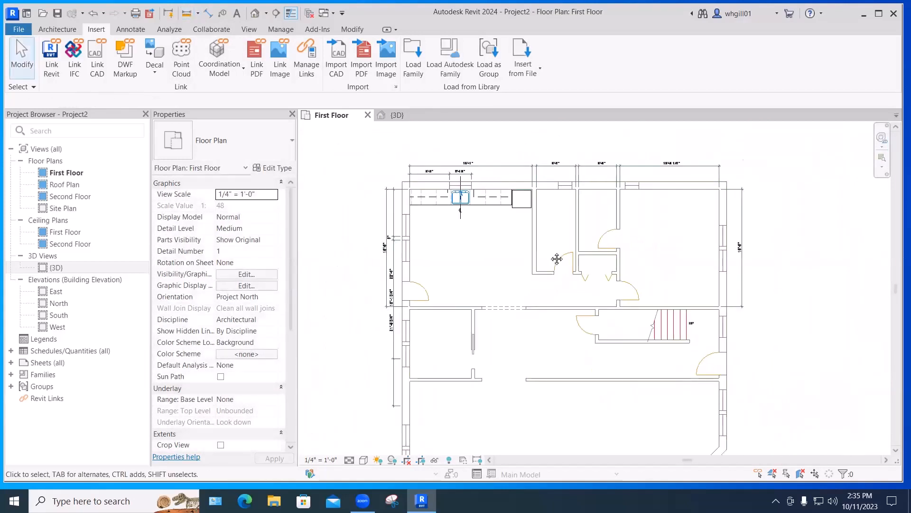
pyautogui.moveTo(559, 258); pyautogui.dragTo(541, 218, button='middle')
pyautogui.moveTo(527, 293)
pyautogui.mouseDown(button='middle')
pyautogui.moveTo(520, 257)
pyautogui.moveTo(513, 285)
pyautogui.moveTo(523, 303)
pyautogui.mouseUp(button='middle')
pyautogui.scroll(-1, 523, 302)
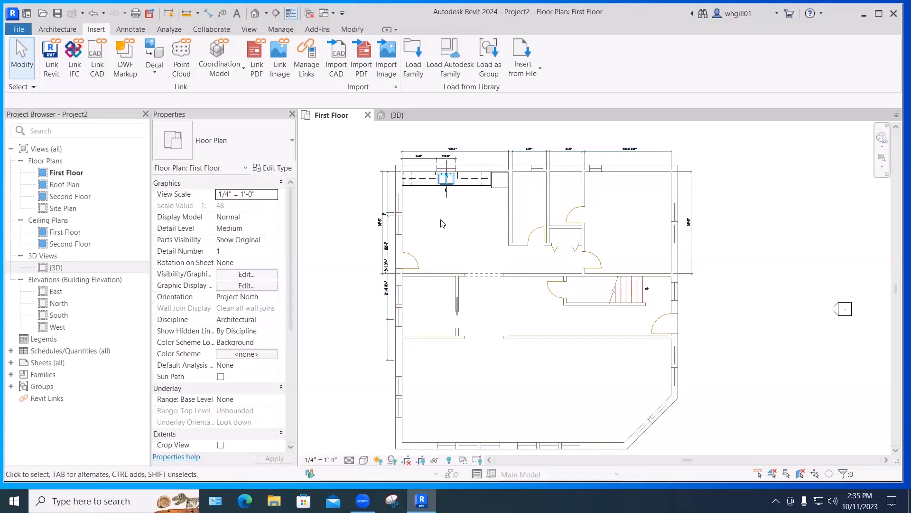
# - Start an architectural wall and choose the Basic Wall type Generic - 11"
pyautogui.click(63, 31)
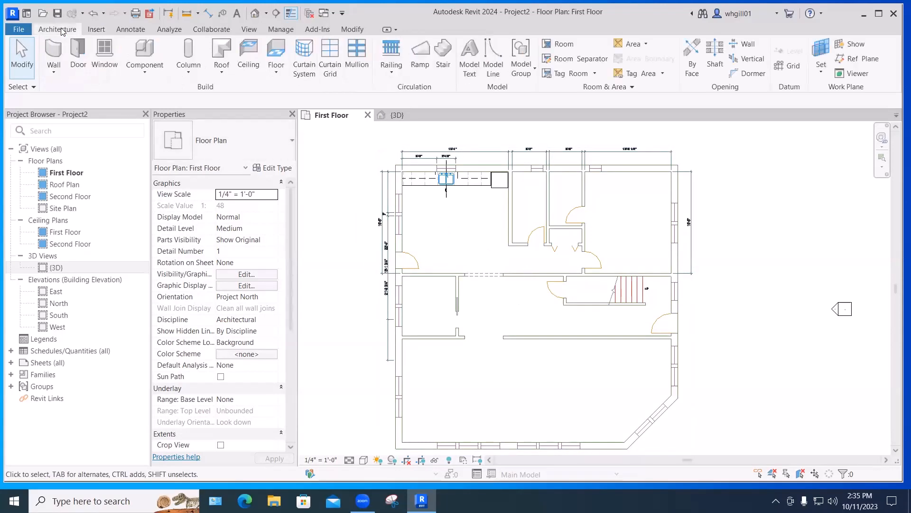
pyautogui.click(54, 71)
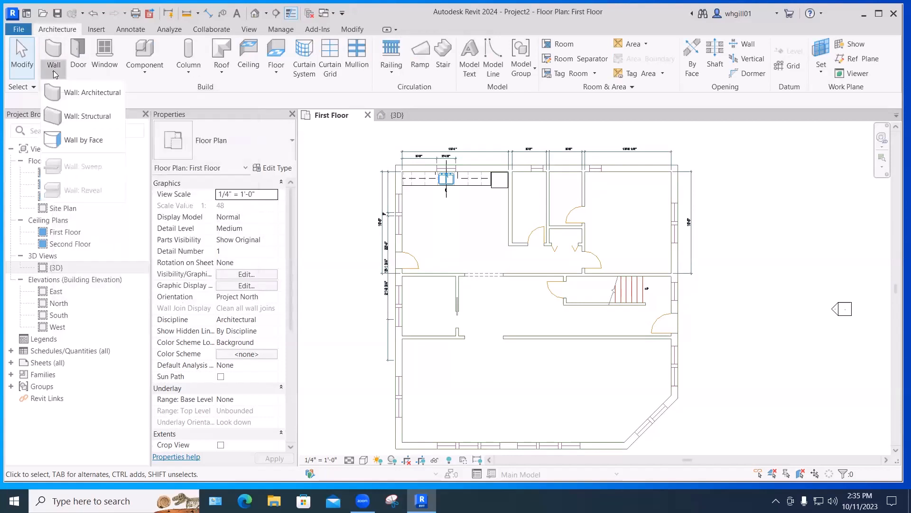
pyautogui.click(81, 94)
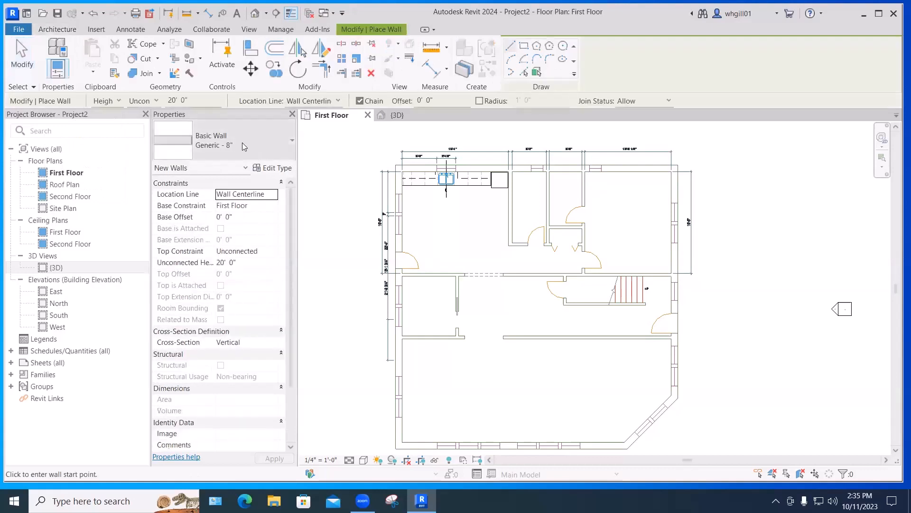
pyautogui.click(243, 143)
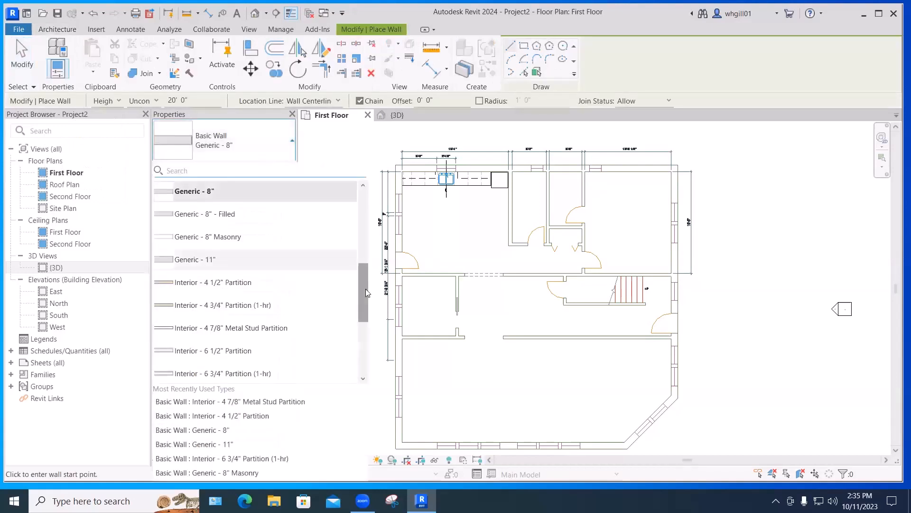
pyautogui.scroll(-1, 369, 285)
pyautogui.scroll(2, 369, 286)
pyautogui.scroll(1, 369, 284)
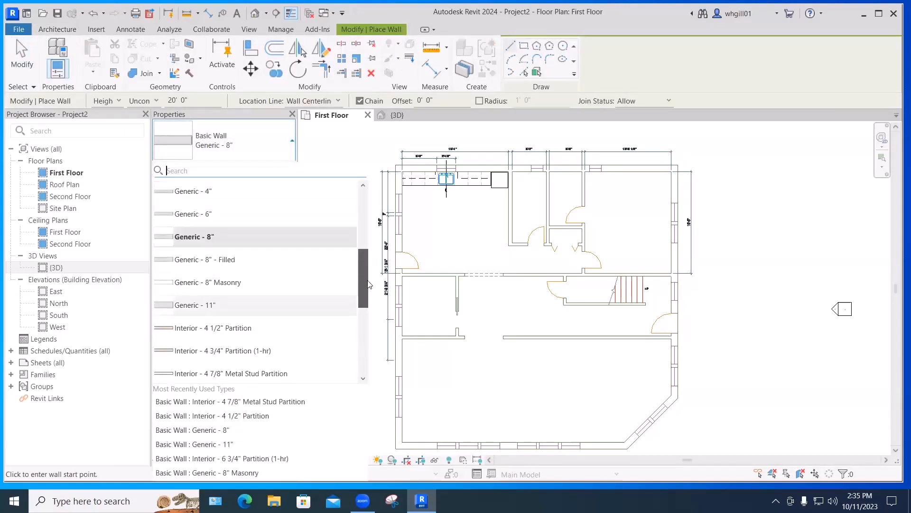
pyautogui.scroll(1, 369, 284)
pyautogui.scroll(-2, 370, 290)
pyautogui.scroll(-5, 372, 303)
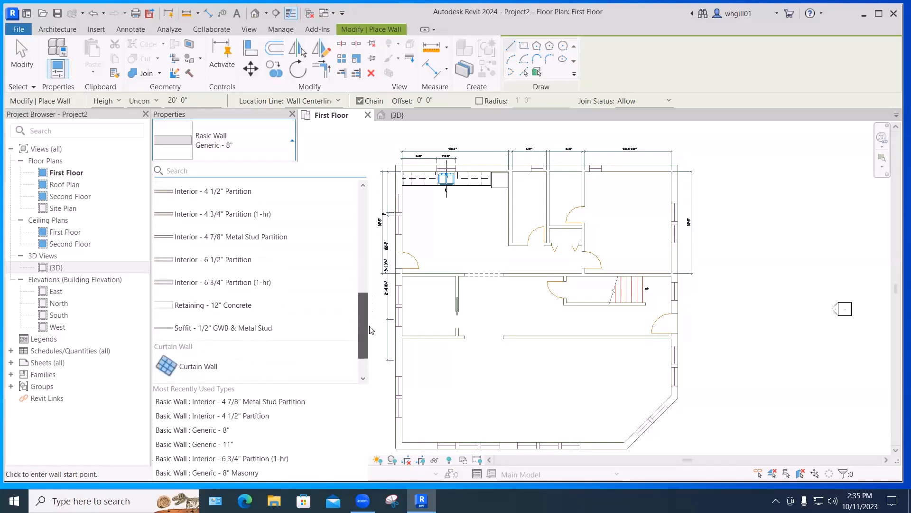
pyautogui.scroll(9, 372, 327)
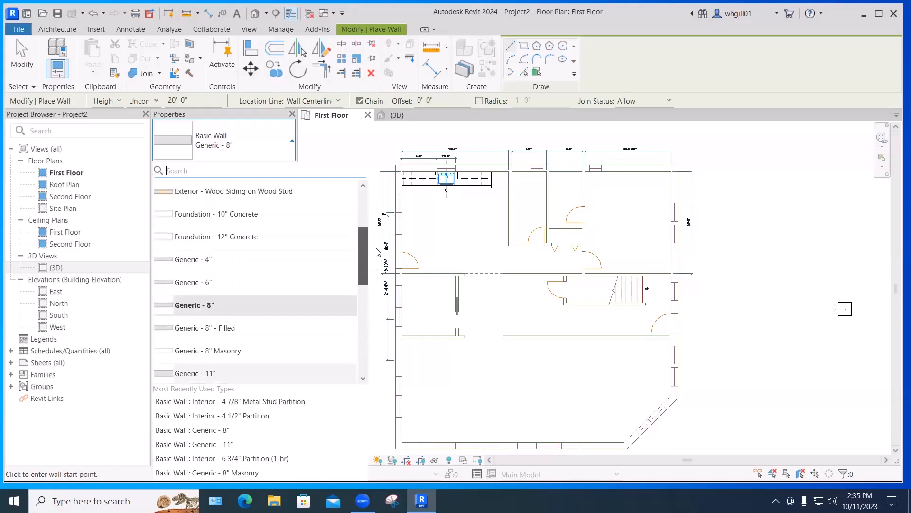
pyautogui.scroll(1, 379, 252)
pyautogui.scroll(-3, 379, 259)
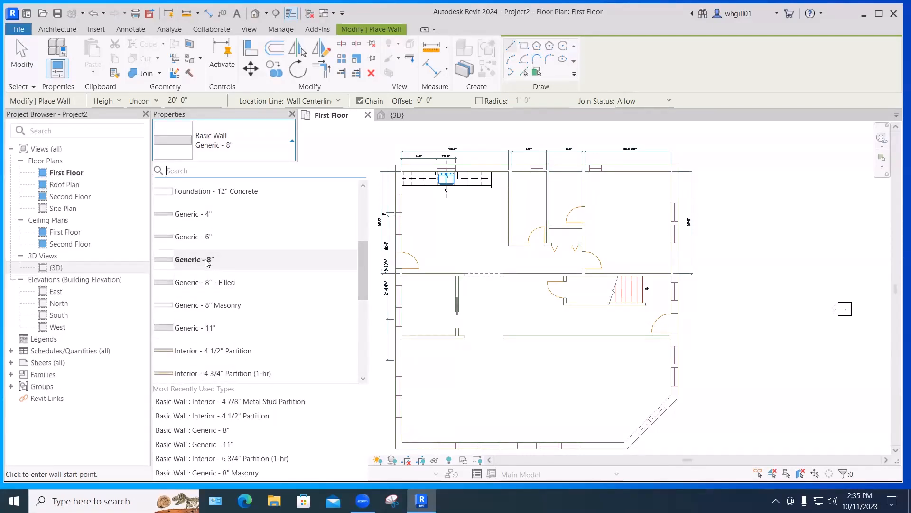
pyautogui.click(199, 328)
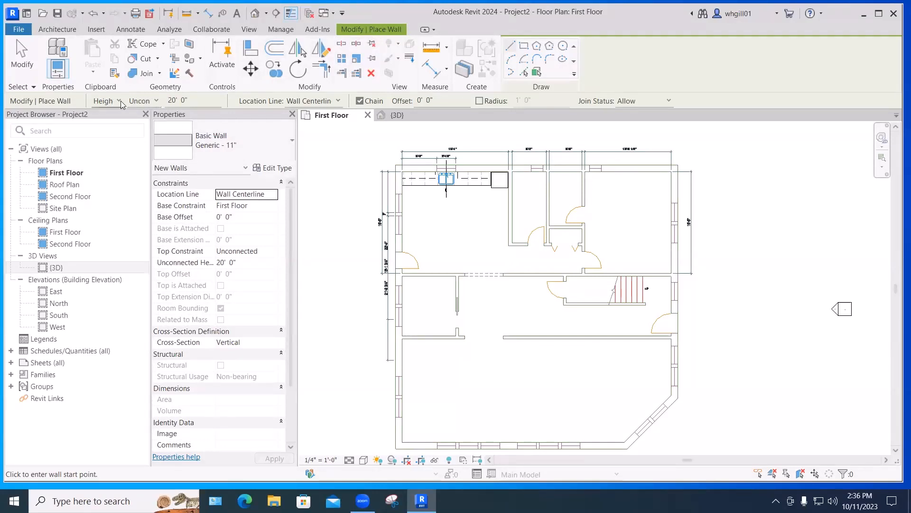
# - Set the new wall's height up to the Second Floor level and its location line to Finish Face: Interior
pyautogui.click(147, 101)
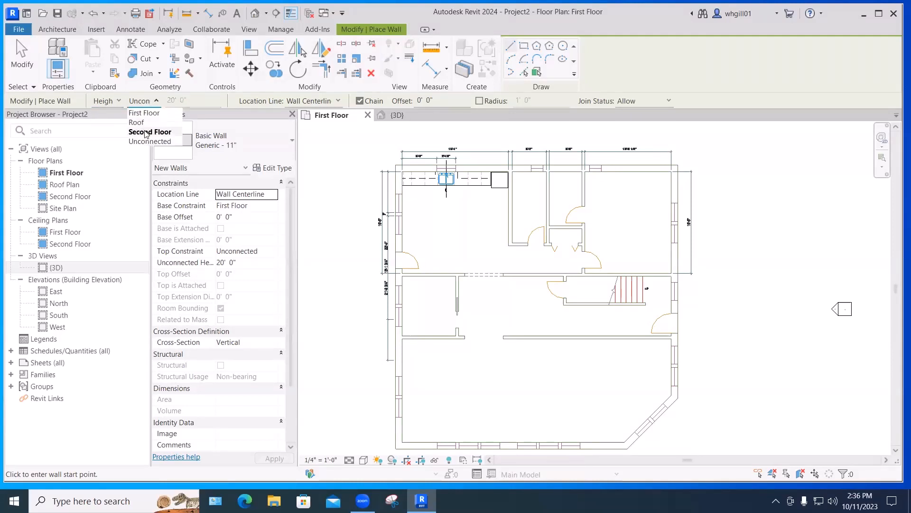
pyautogui.click(146, 134)
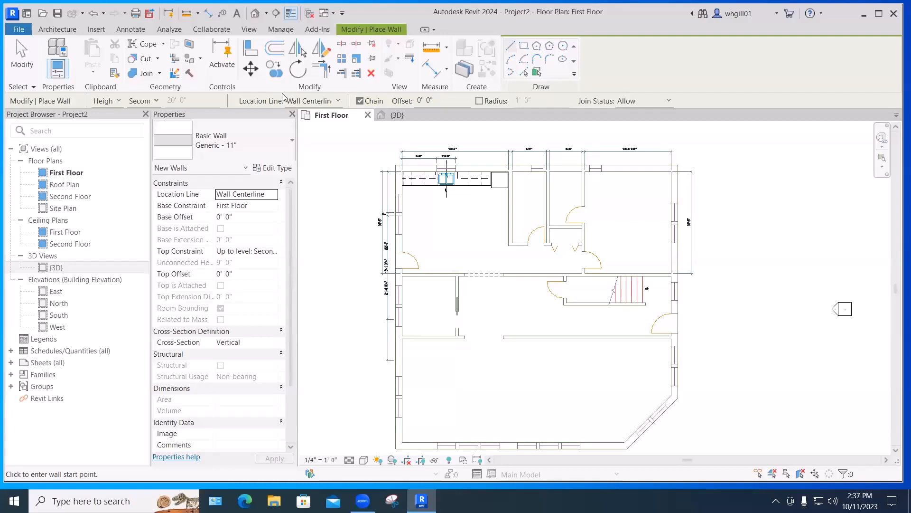
pyautogui.click(315, 101)
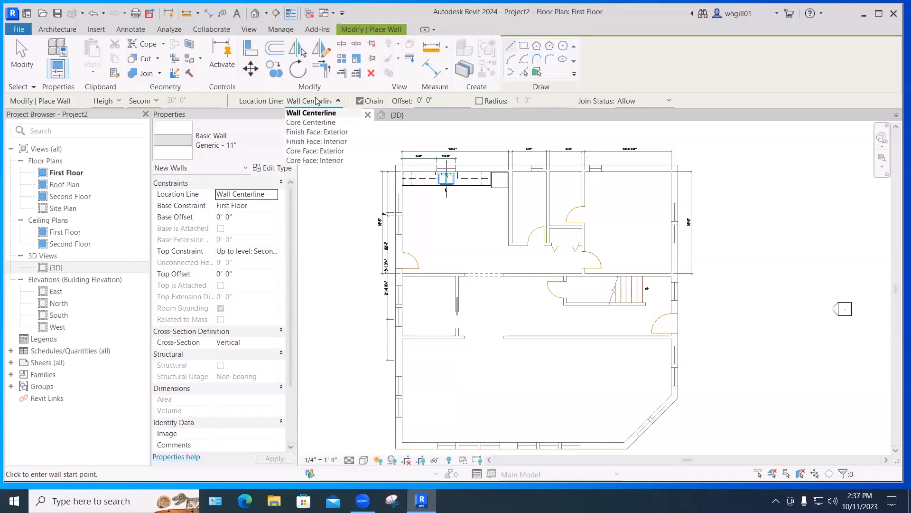
pyautogui.click(328, 143)
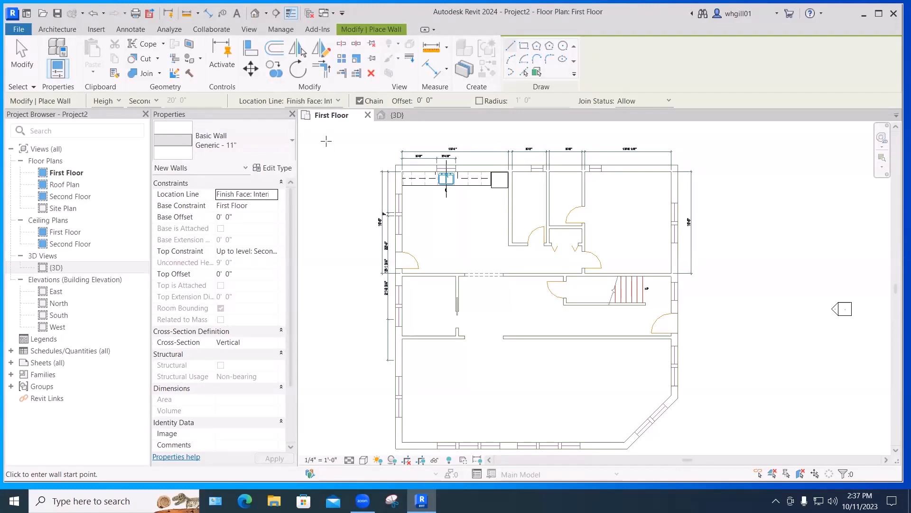
# - Trace the west and north exterior walls along the plan's interior faces, from the southwest corner to the northeast corner
pyautogui.click(403, 440)
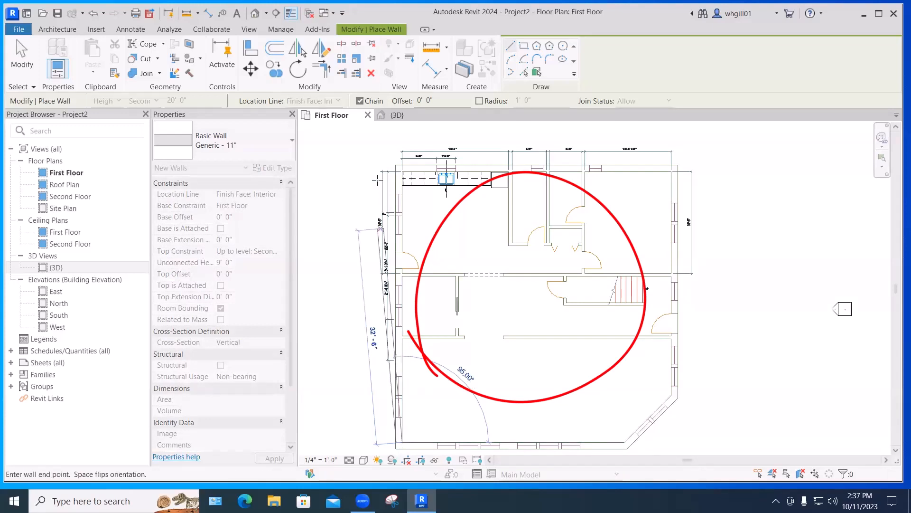
pyautogui.scroll(3, 402, 180)
pyautogui.scroll(6, 402, 180)
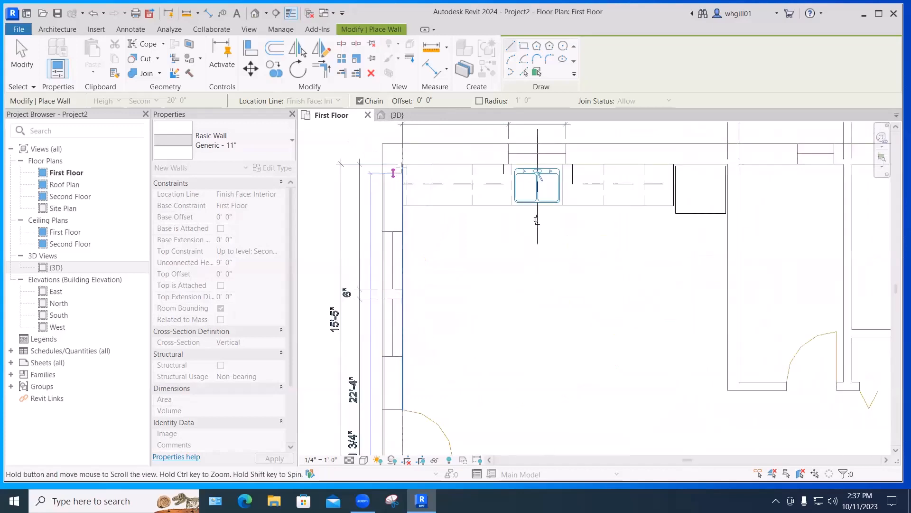
pyautogui.click(406, 151)
pyautogui.scroll(-3, 496, 143)
pyautogui.moveTo(600, 157); pyautogui.dragTo(323, 144, button='middle')
pyautogui.scroll(-3, 588, 134)
pyautogui.scroll(-1, 647, 140)
pyautogui.moveTo(646, 140); pyautogui.dragTo(399, 138, button='middle')
pyautogui.scroll(-3, 647, 137)
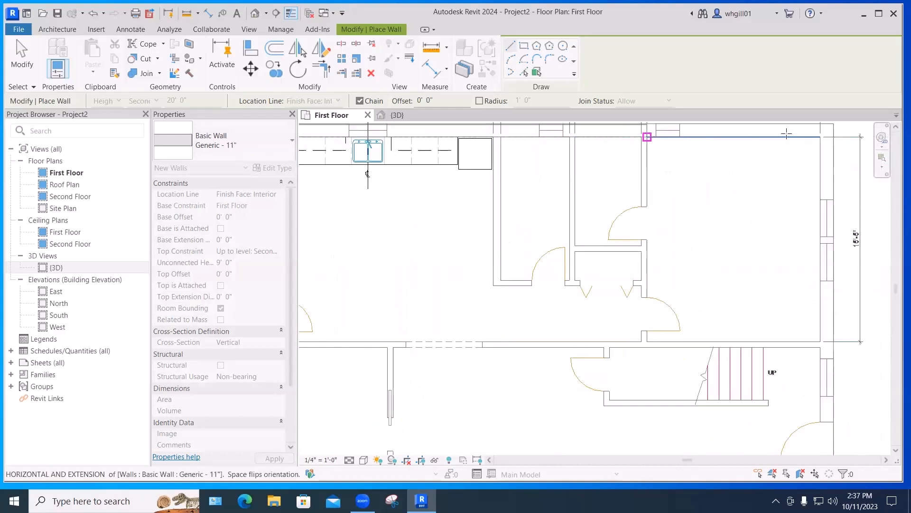
pyautogui.scroll(-1, 647, 137)
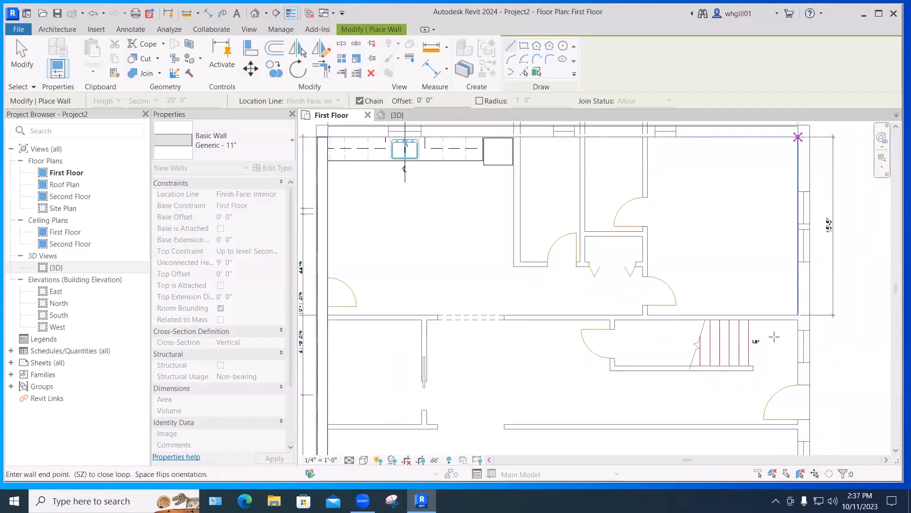
# - Trace the east, angled southeast and south exterior walls, closing the loop at the southwest corner, and end the wall command
pyautogui.moveTo(770, 323); pyautogui.dragTo(730, 181, button='middle')
pyautogui.click(736, 315)
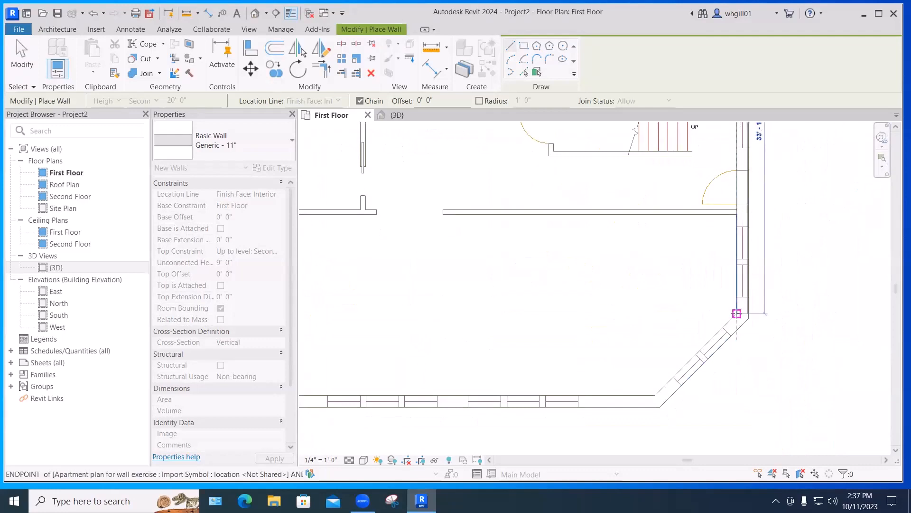
pyautogui.click(655, 395)
pyautogui.moveTo(595, 380); pyautogui.dragTo(901, 347, button='middle')
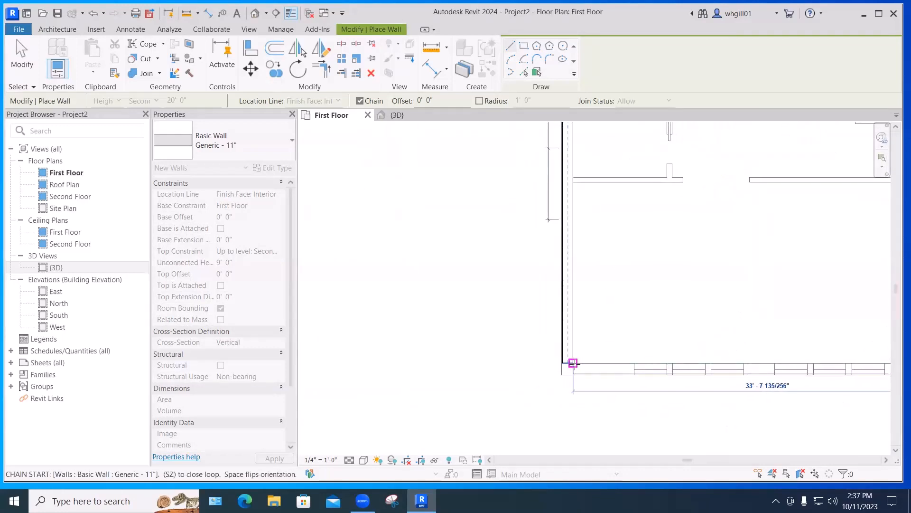
pyautogui.click(562, 364)
pyautogui.scroll(-5, 446, 354)
pyautogui.moveTo(528, 411); pyautogui.dragTo(437, 430, button='middle')
pyautogui.press('Escape')
pyautogui.scroll(-1, 476, 349)
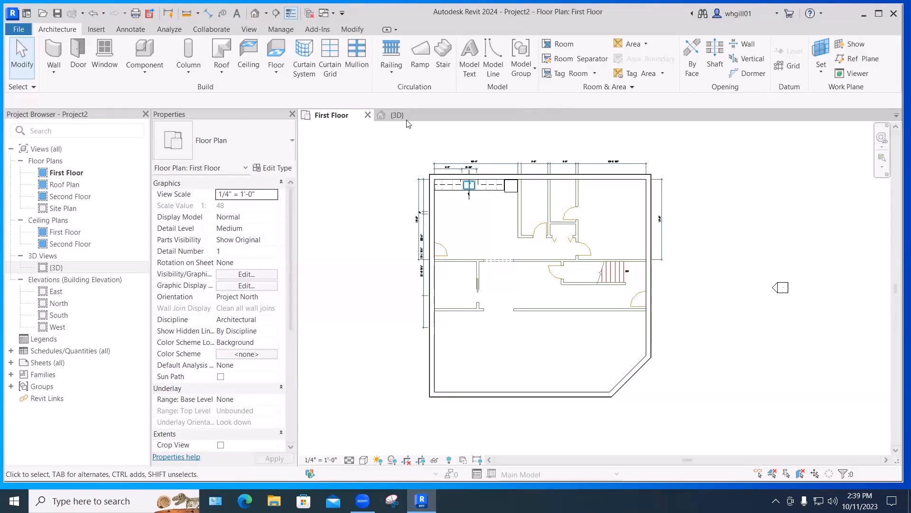
# - Open the {3D} view and orbit it to show the exterior walls against the level lines
pyautogui.click(57, 268)
pyautogui.doubleClick(56, 268)
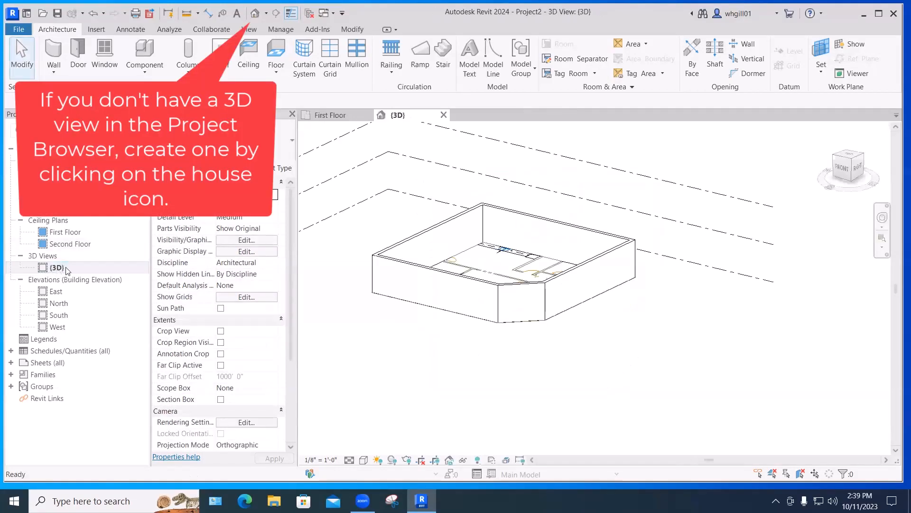
pyautogui.keyDown('shift'); pyautogui.moveTo(526, 400); pyautogui.dragTo(525, 373, button='middle'); pyautogui.keyUp('shift')
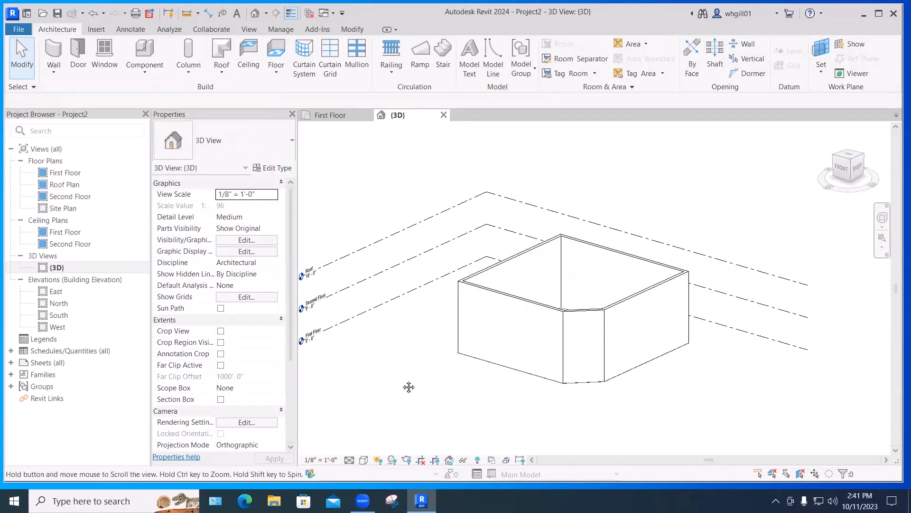
pyautogui.moveTo(409, 387); pyautogui.dragTo(413, 396, button='middle')
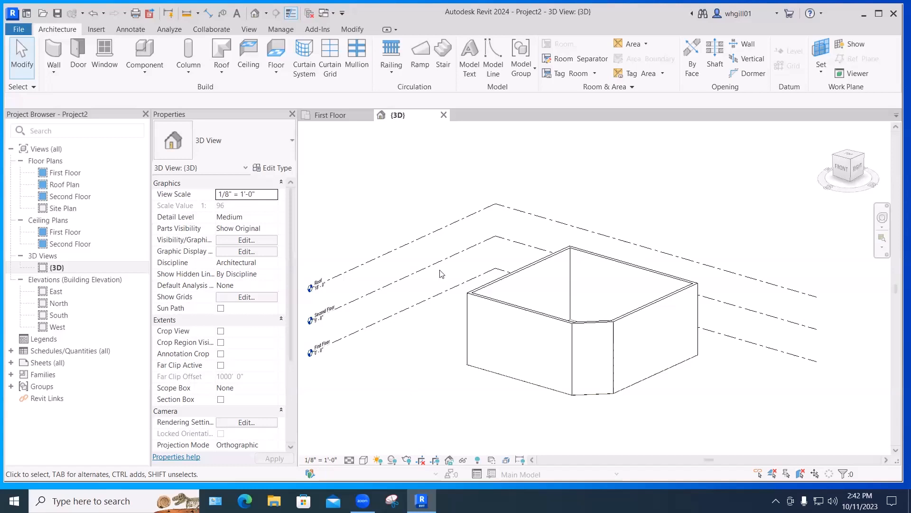
# - Inspect the height constraints of the west exterior wall alone and of the whole connected chain of walls
pyautogui.click(468, 335)
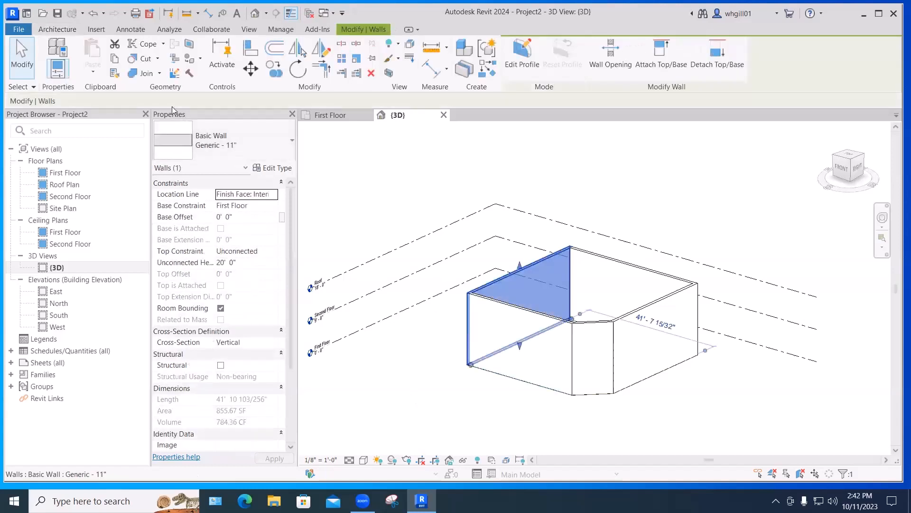
pyautogui.click(429, 332)
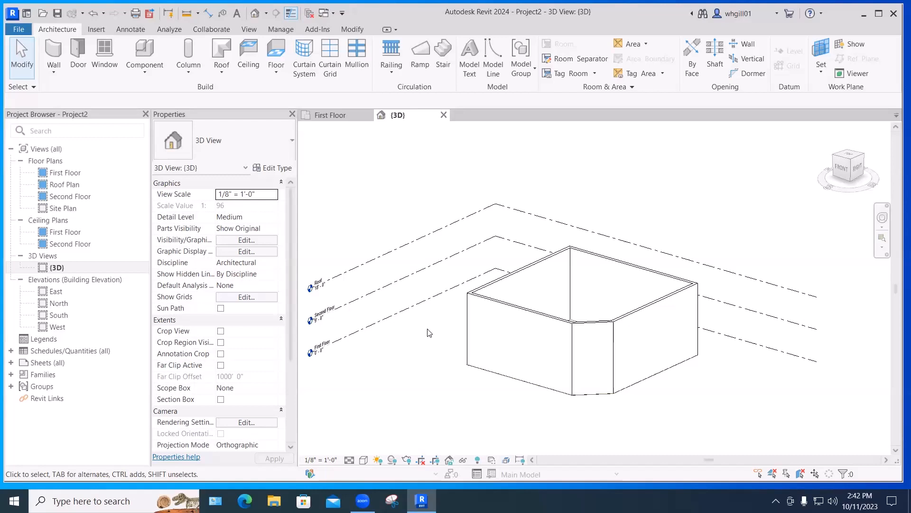
pyautogui.keyDown('shift'); pyautogui.moveTo(439, 338); pyautogui.dragTo(440, 355, button='middle'); pyautogui.keyUp('shift')
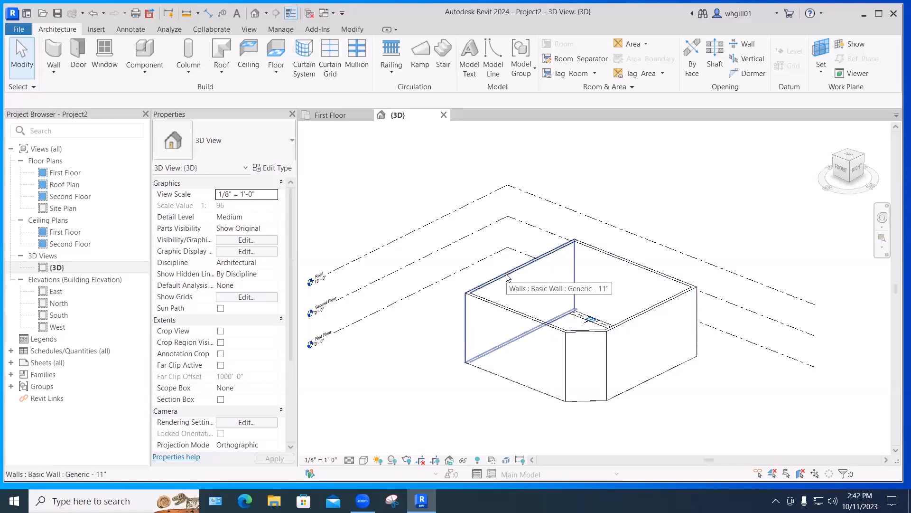
pyautogui.press('Tab')
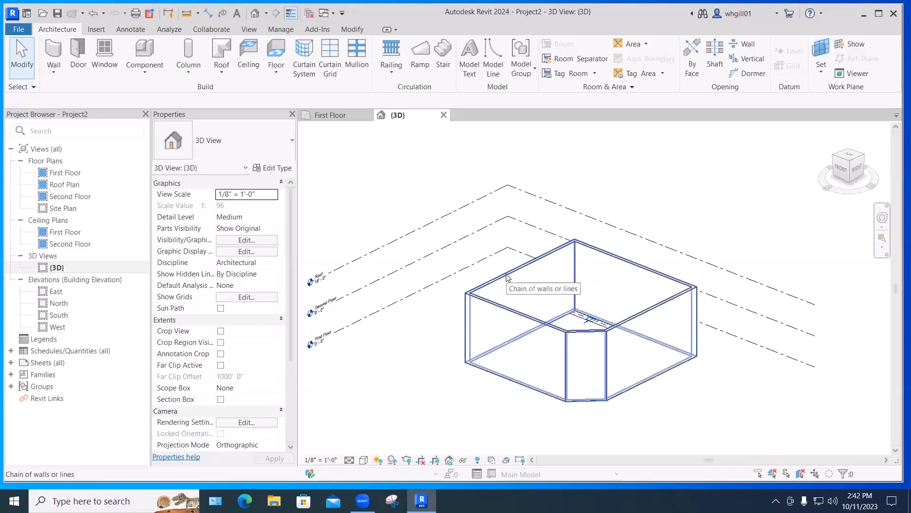
pyautogui.click(507, 277)
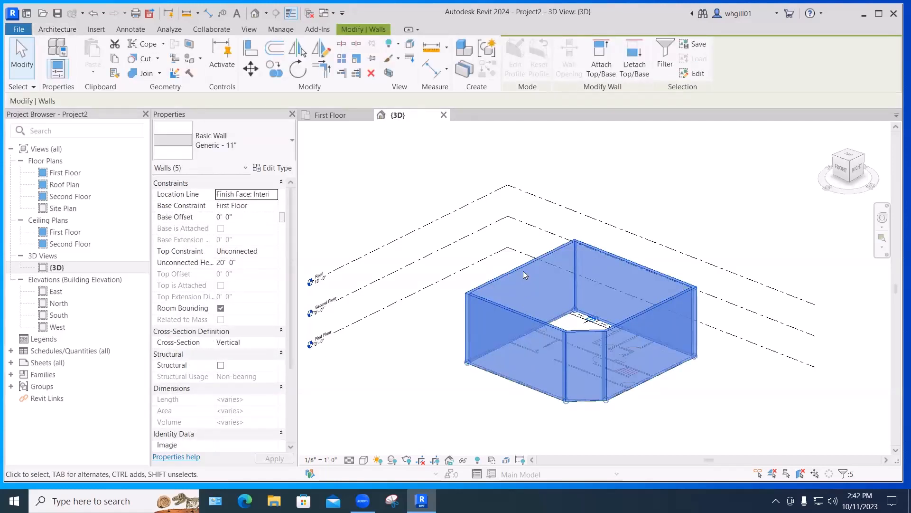
pyautogui.click(511, 266)
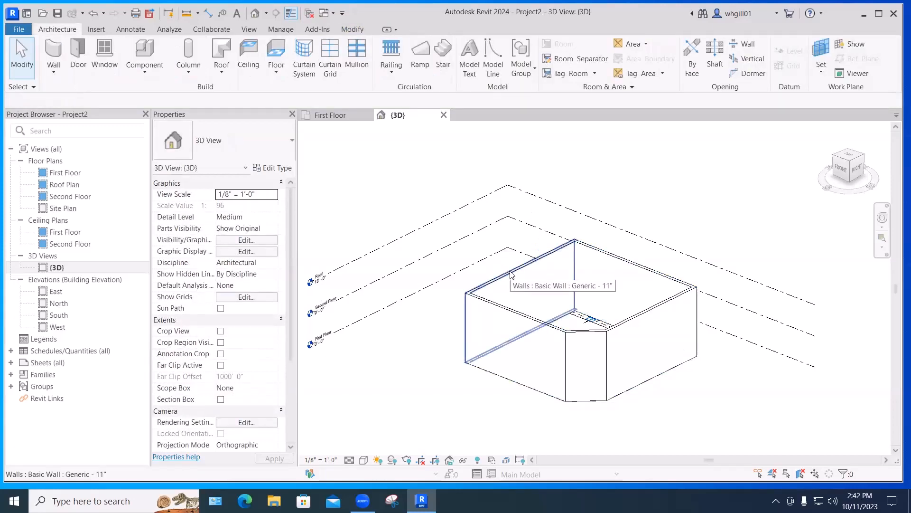
# - Select the whole chain of exterior walls and set its top constraint to Up to level: Second Floor
pyautogui.press('Tab')
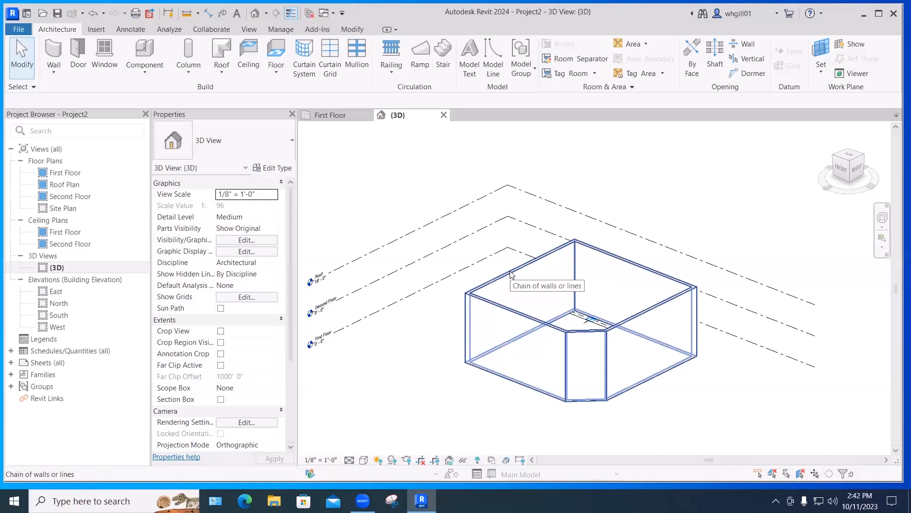
pyautogui.click(510, 272)
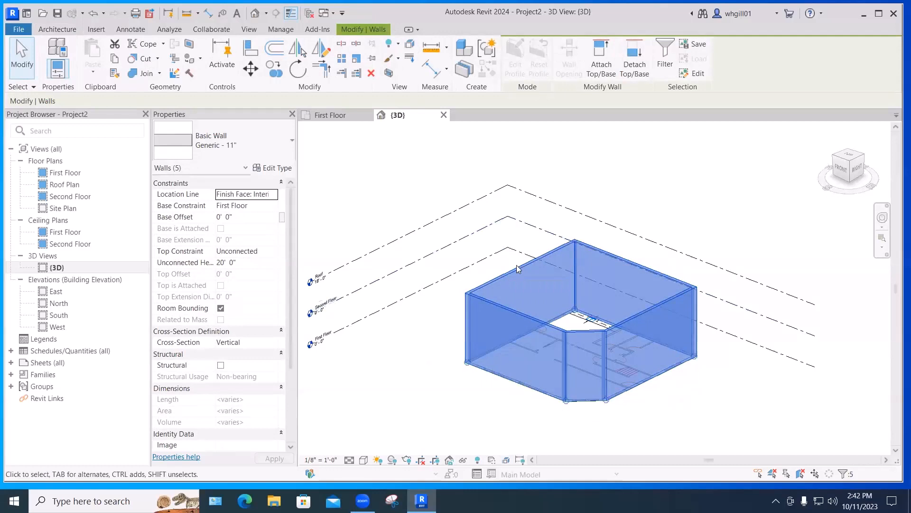
pyautogui.click(268, 253)
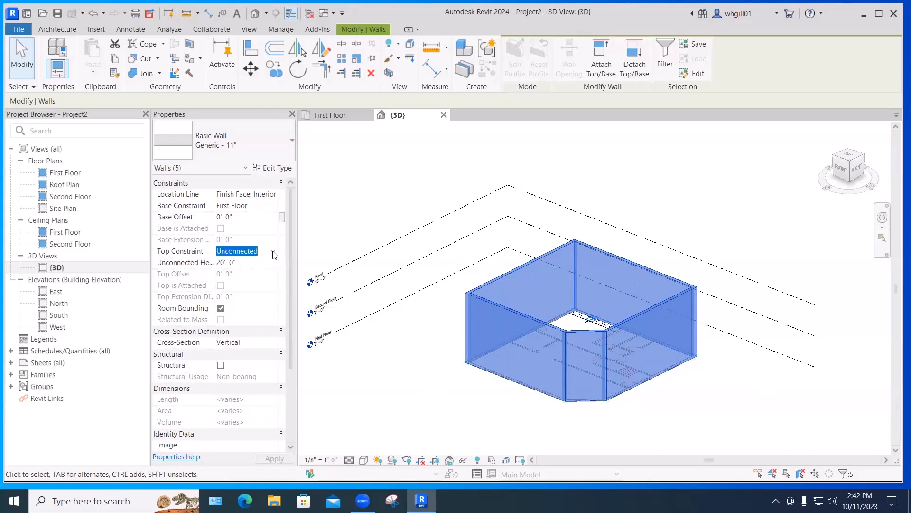
pyautogui.click(273, 250)
pyautogui.click(259, 282)
pyautogui.click(406, 335)
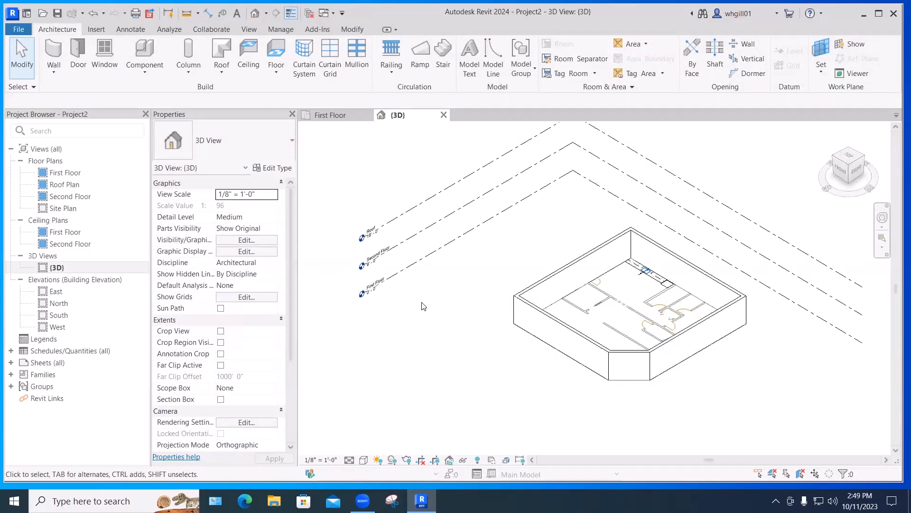
# - Set the Second Floor level's elevation to 12' 0" in the 3D view
pyautogui.click(411, 245)
pyautogui.scroll(6, 367, 263)
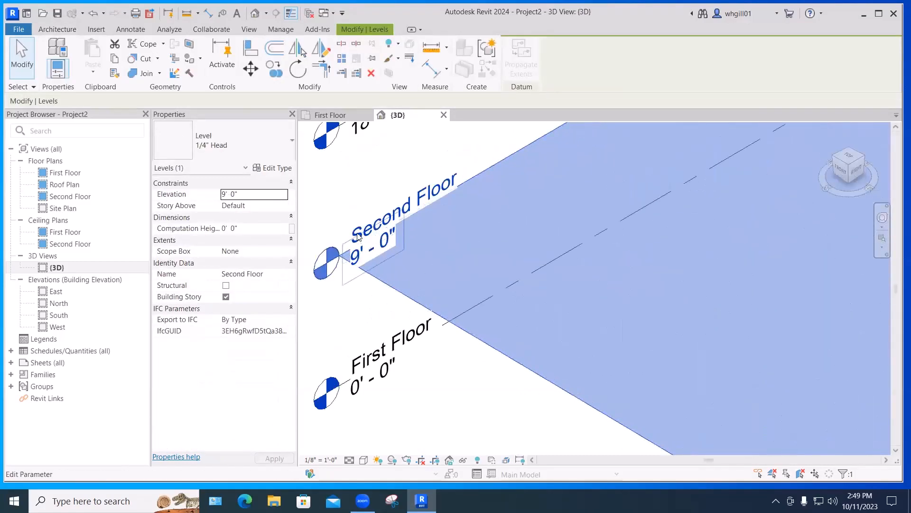
pyautogui.click(359, 261)
pyautogui.click(347, 229)
pyautogui.write('12\' 0"')
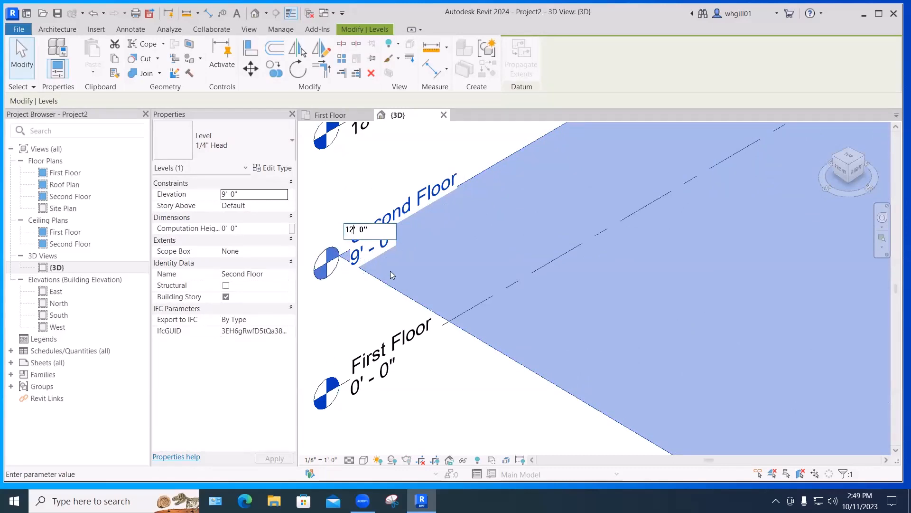
pyautogui.scroll(-5, 386, 269)
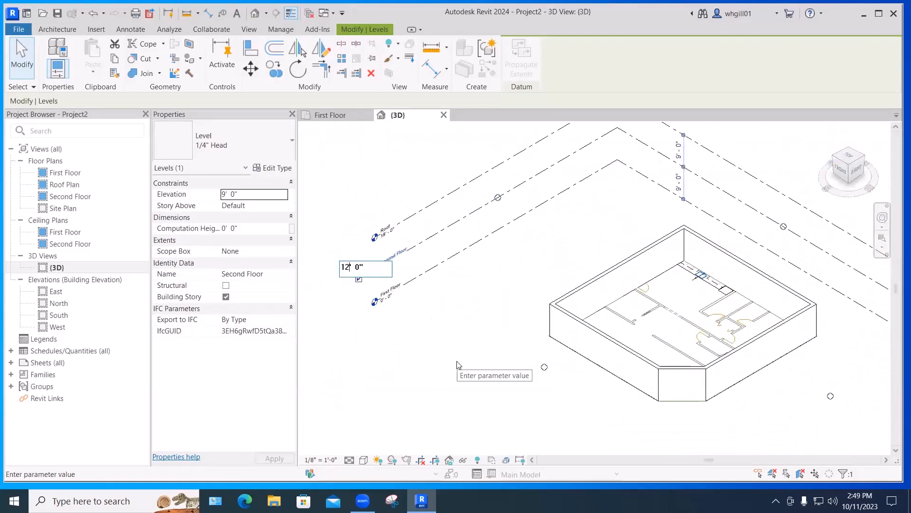
pyautogui.press('Return')
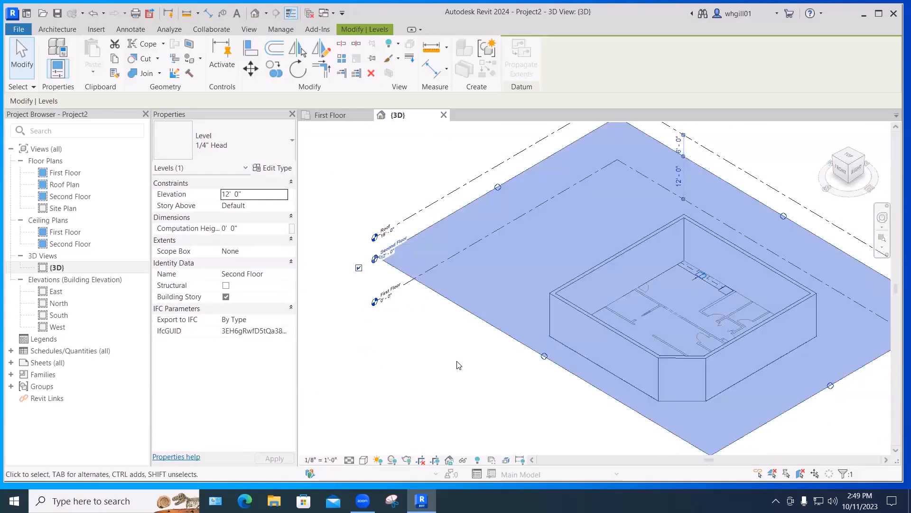
pyautogui.click(481, 388)
# - Undo the Second Floor level's elevation change
pyautogui.moveTo(537, 421); pyautogui.dragTo(481, 345, button='middle')
pyautogui.hotkey('ctrl', 'z')
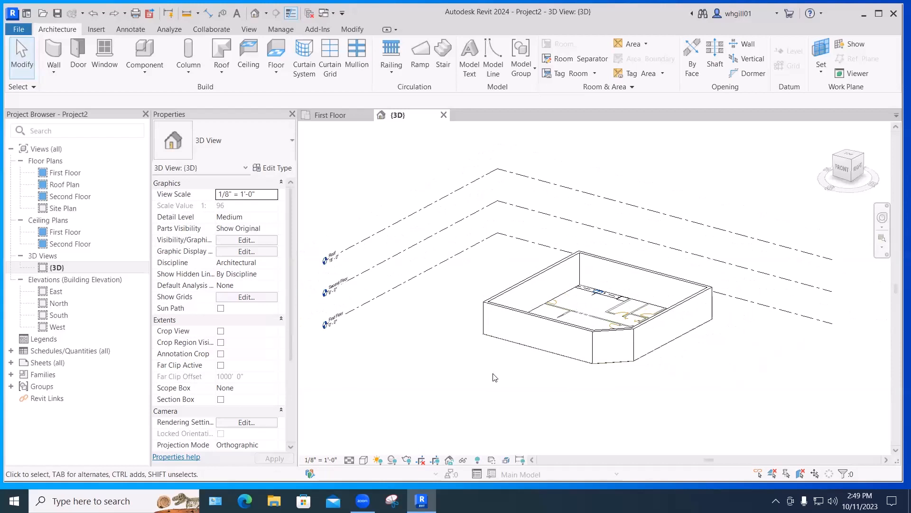
pyautogui.keyDown('shift'); pyautogui.moveTo(513, 373); pyautogui.dragTo(504, 391, button='middle'); pyautogui.keyUp('shift')
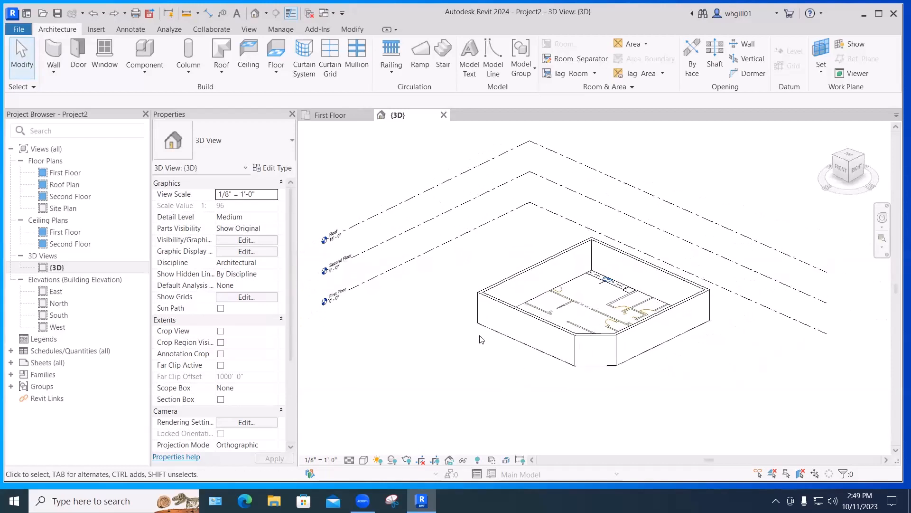
# - In the First Floor plan, select the west exterior wall and duplicate its type under the name Generic - 12"
pyautogui.click(340, 116)
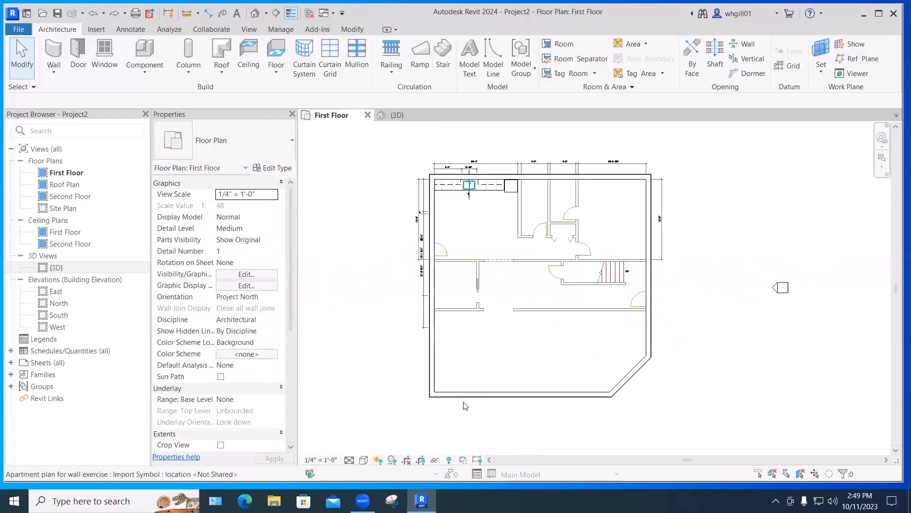
pyautogui.scroll(5, 436, 388)
pyautogui.scroll(4, 436, 388)
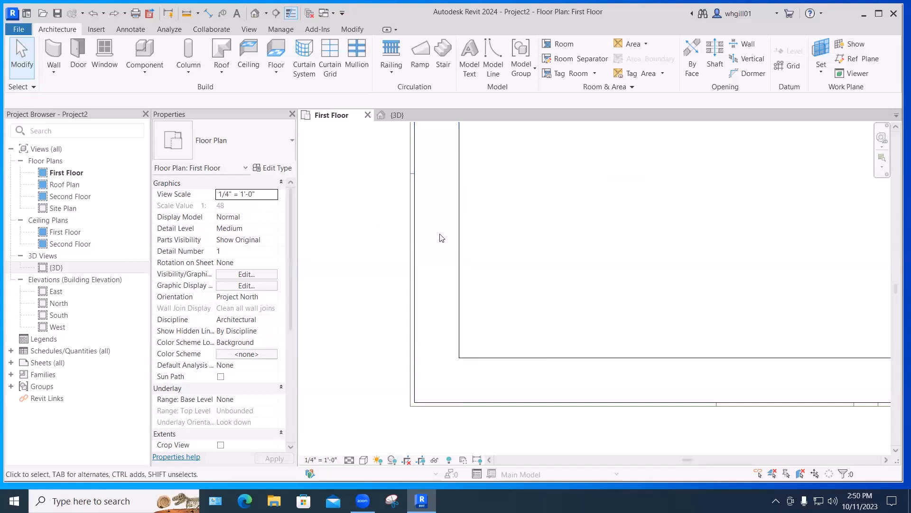
pyautogui.click(418, 248)
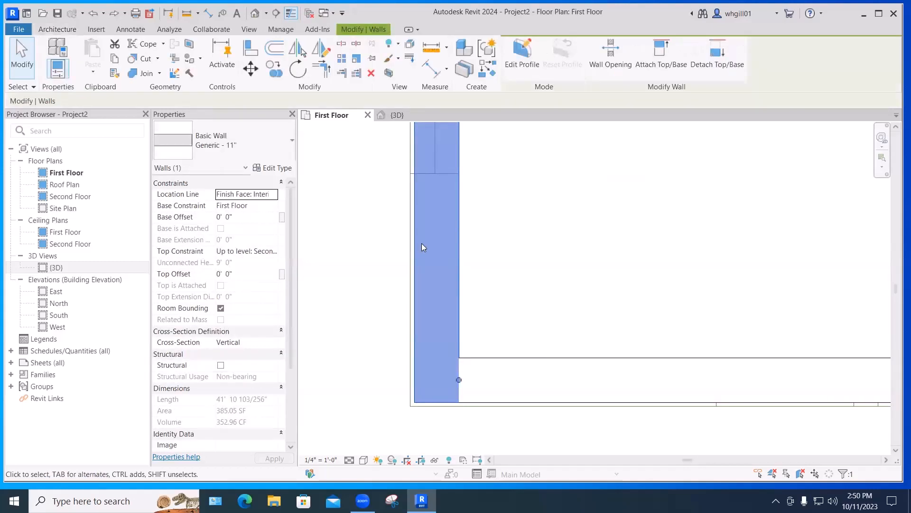
pyautogui.click(274, 168)
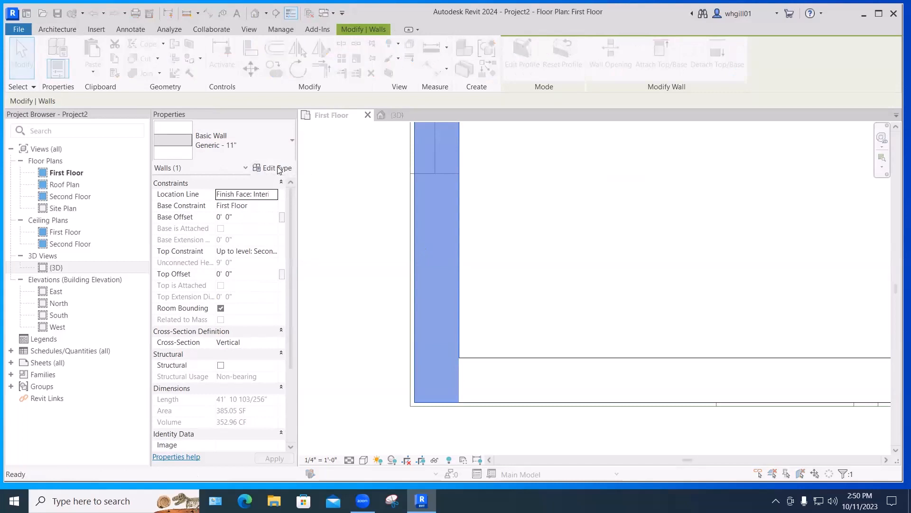
pyautogui.click(576, 126)
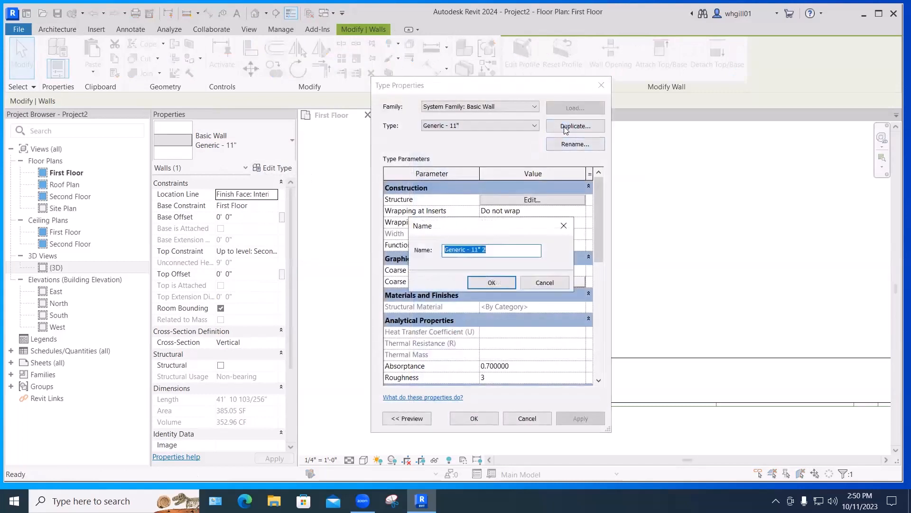
pyautogui.moveTo(476, 250); pyautogui.dragTo(490, 251)
pyautogui.write('2')
pyautogui.click(484, 284)
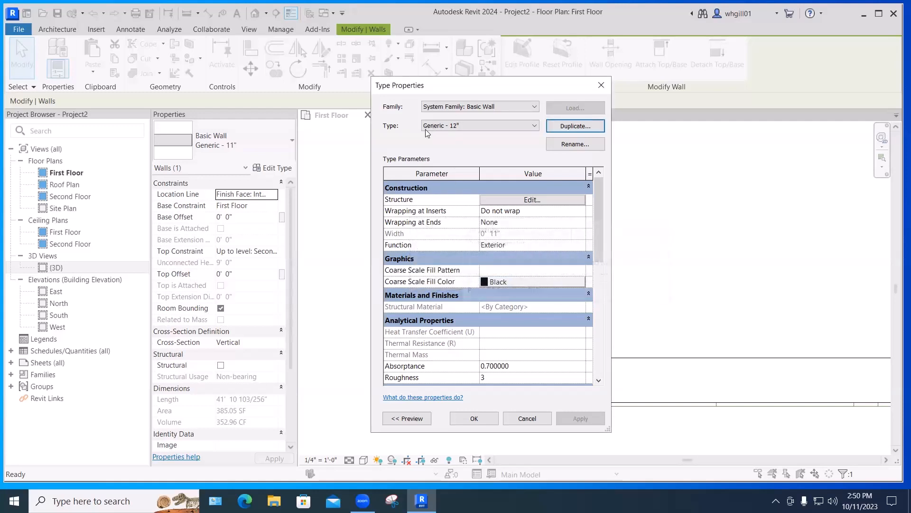
# - Set the structure layer of the Generic - 12" type to 12" thick and apply the type to the west wall
pyautogui.click(524, 200)
pyautogui.click(489, 208)
pyautogui.moveTo(484, 207); pyautogui.dragTo(491, 207)
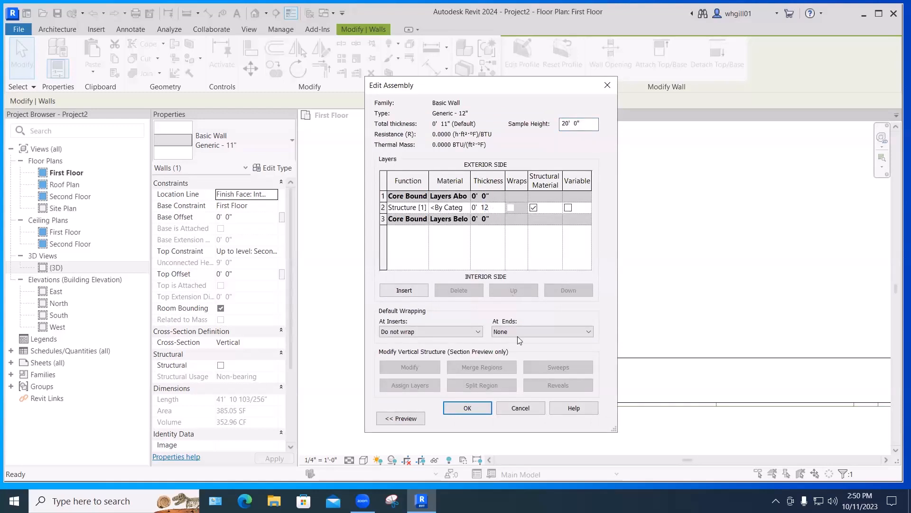
pyautogui.click(470, 408)
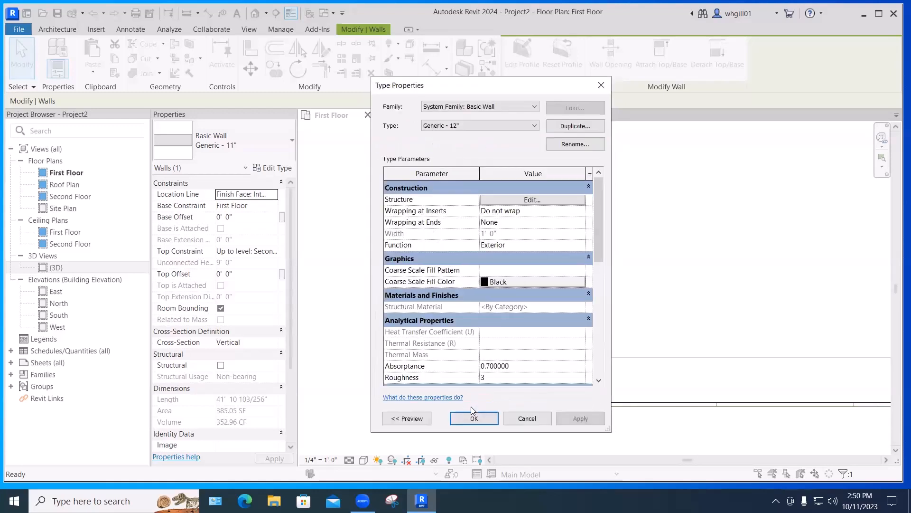
pyautogui.click(475, 418)
pyautogui.click(363, 336)
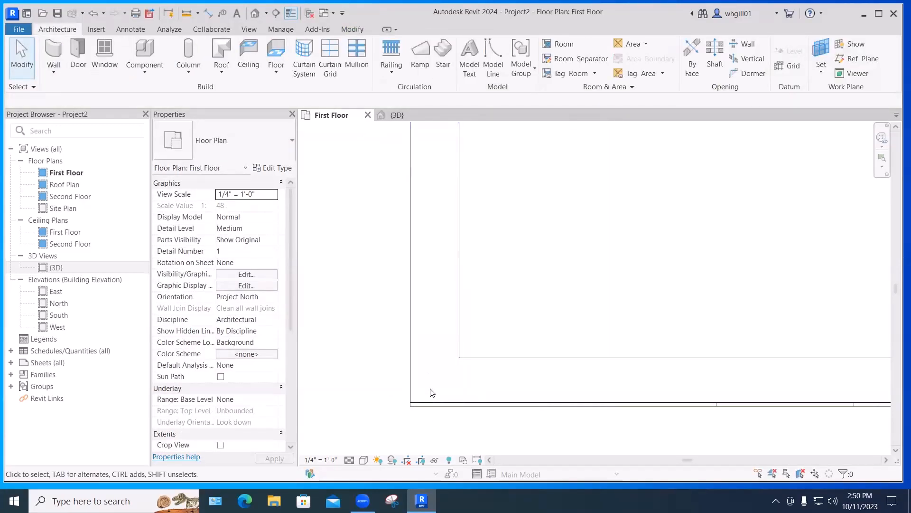
# - In the 3D view, select the whole chain of exterior walls and change their type to Generic - 12"
pyautogui.scroll(-1, 431, 389)
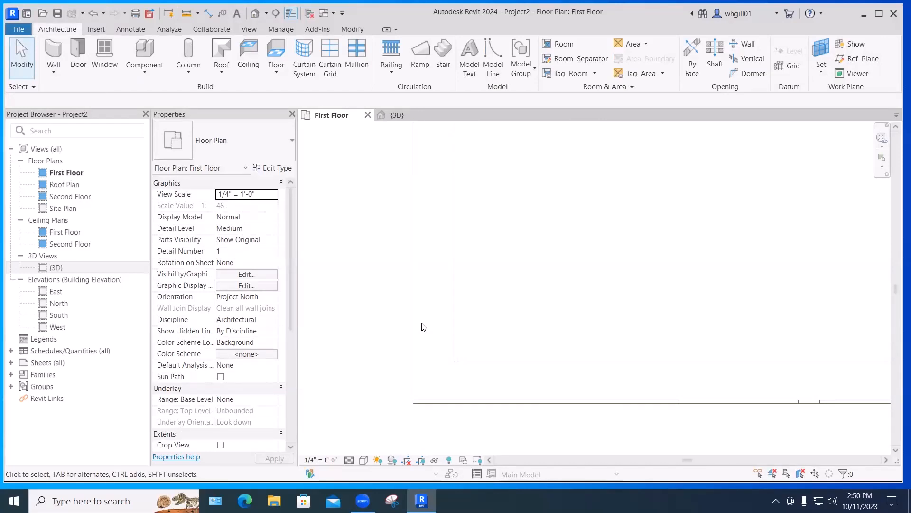
pyautogui.scroll(-5, 443, 320)
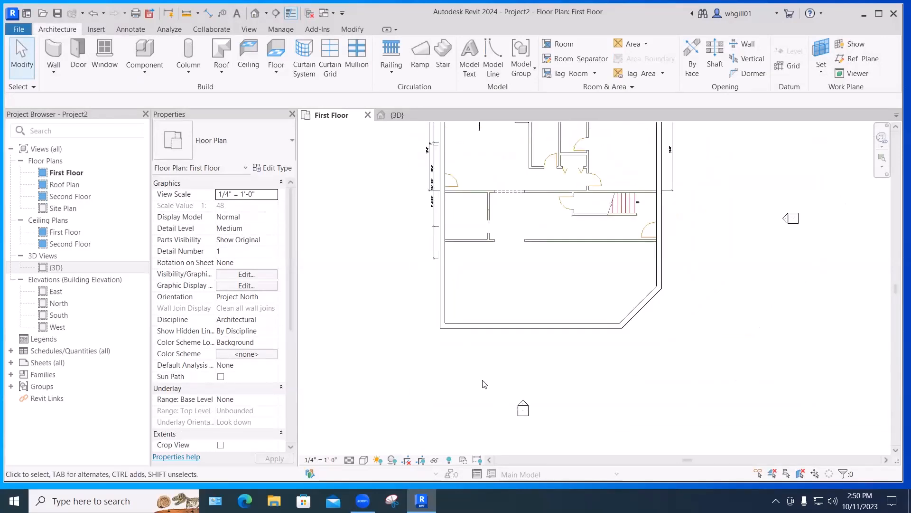
pyautogui.moveTo(494, 387); pyautogui.dragTo(461, 456, button='middle')
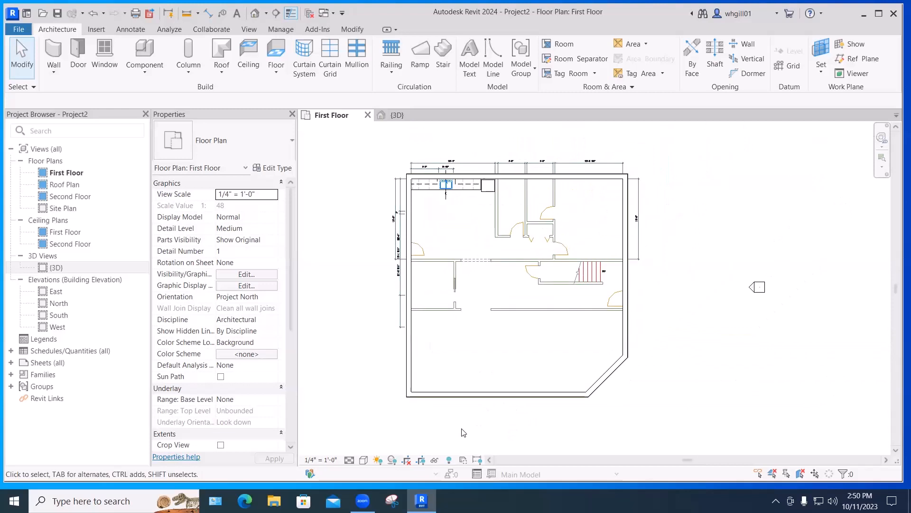
pyautogui.click(397, 116)
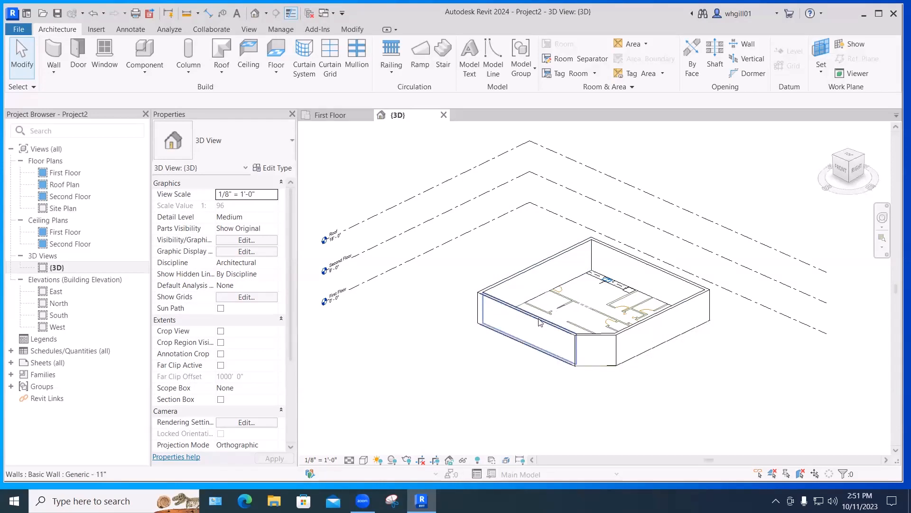
pyautogui.press('Tab')
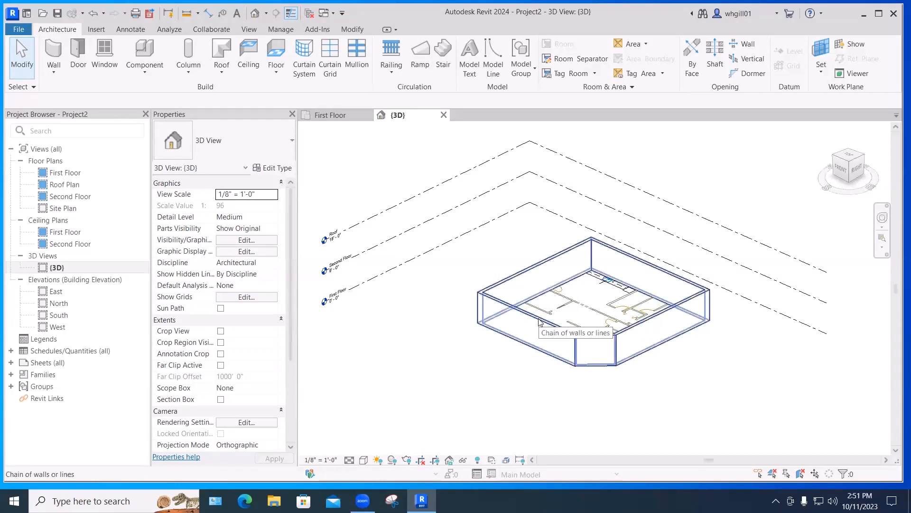
pyautogui.click(540, 322)
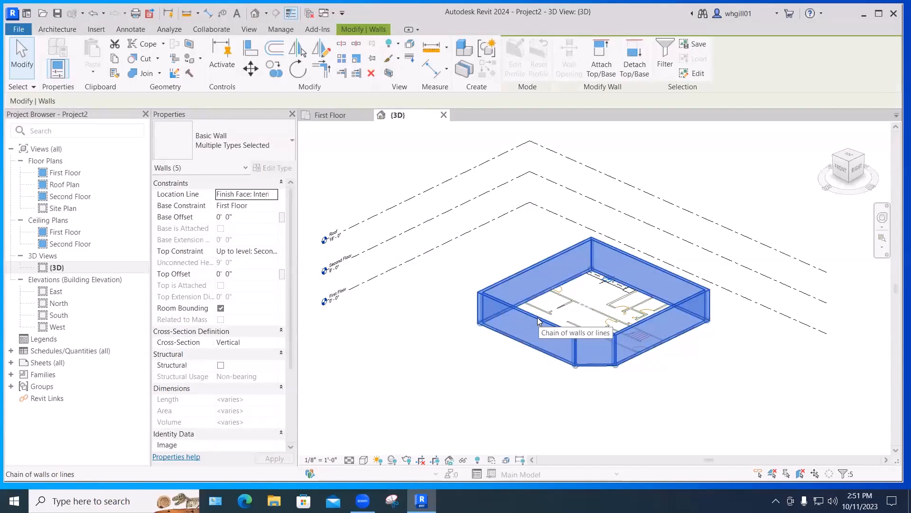
pyautogui.click(219, 144)
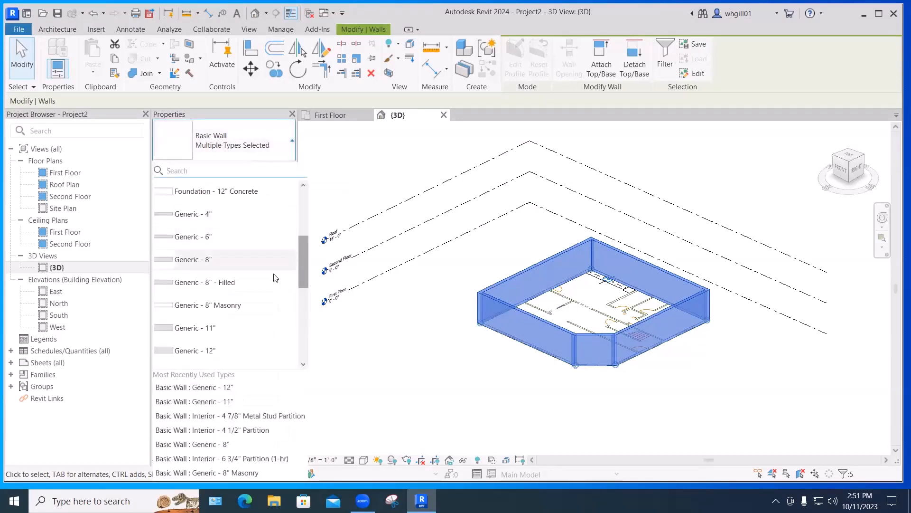
pyautogui.click(186, 350)
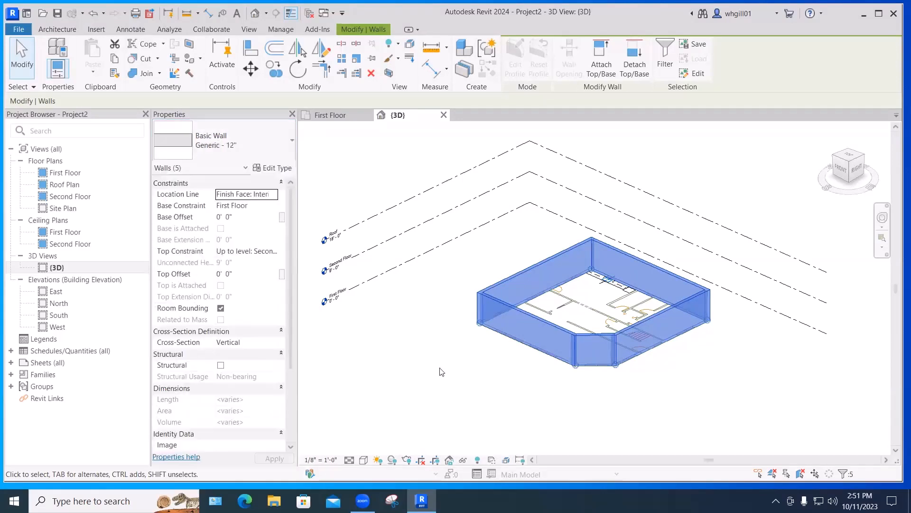
pyautogui.click(503, 346)
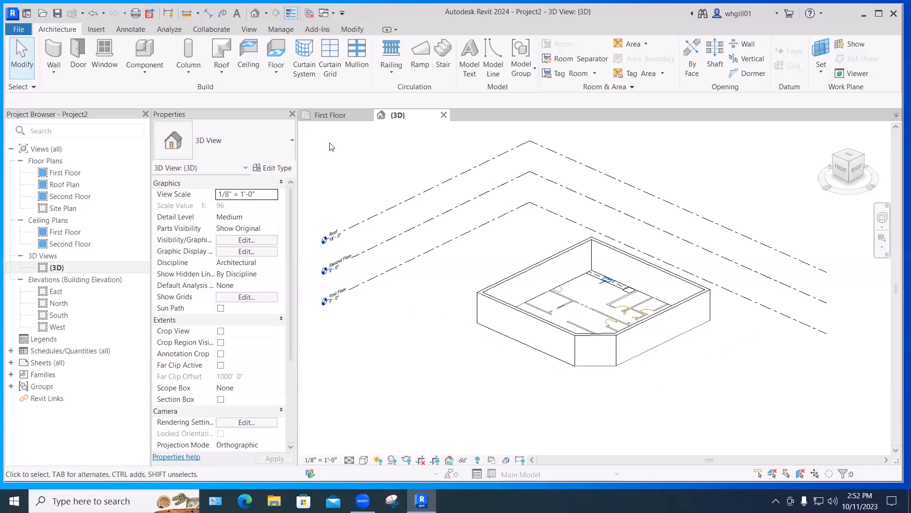
# - Return to the First Floor plan and examine the interior partition layout inside the exterior walls
pyautogui.click(327, 116)
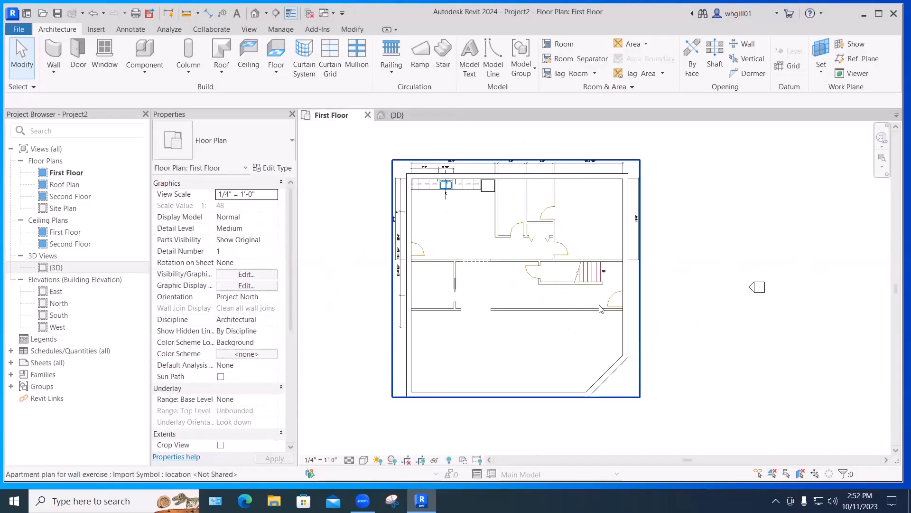
pyautogui.scroll(3, 600, 313)
pyautogui.scroll(-3, 597, 316)
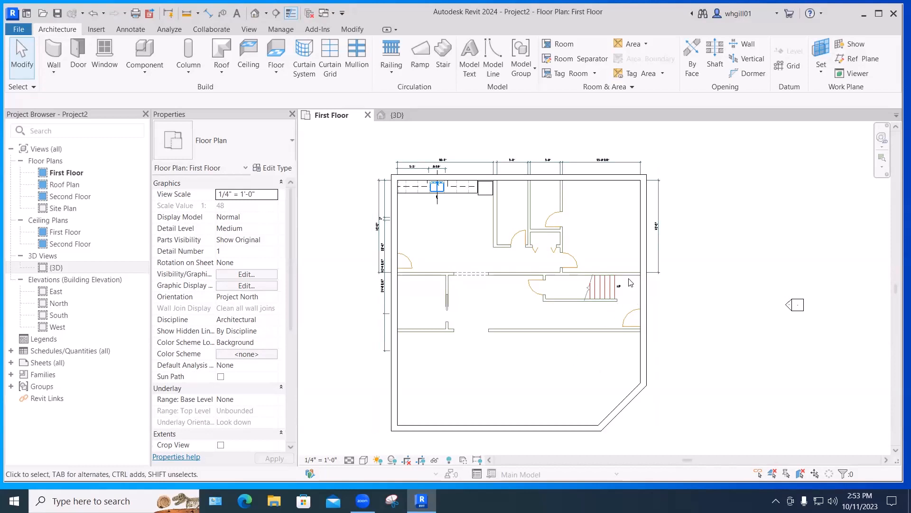
pyautogui.scroll(2, 492, 263)
pyautogui.scroll(1, 493, 265)
pyautogui.moveTo(599, 273); pyautogui.dragTo(516, 296, button='middle')
pyautogui.moveTo(606, 291); pyautogui.dragTo(658, 261, button='middle')
pyautogui.scroll(-3, 693, 271)
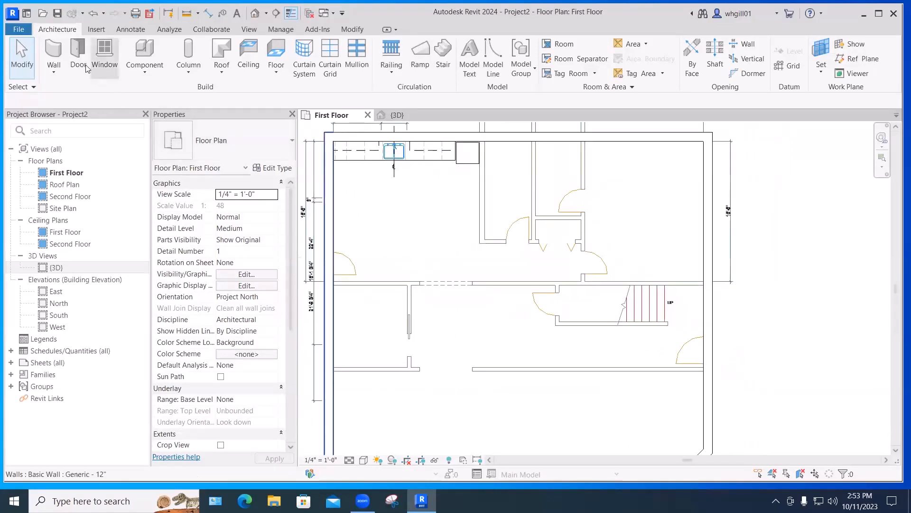
# - Start a new architectural wall with the basic wall type Generic - 4"
pyautogui.click(54, 72)
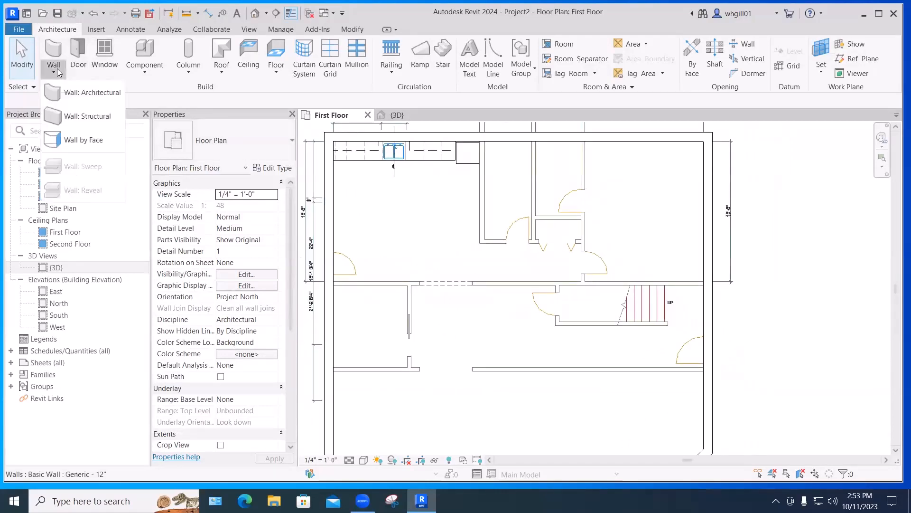
pyautogui.click(88, 94)
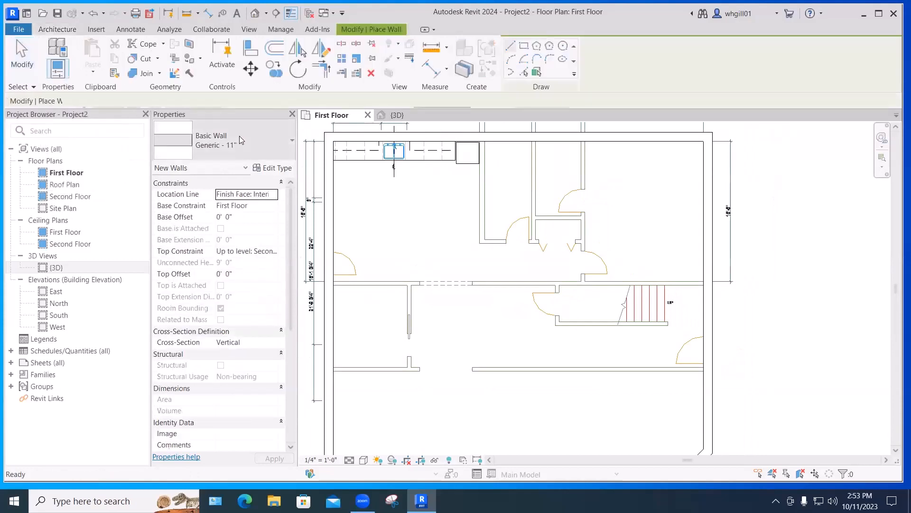
pyautogui.click(234, 146)
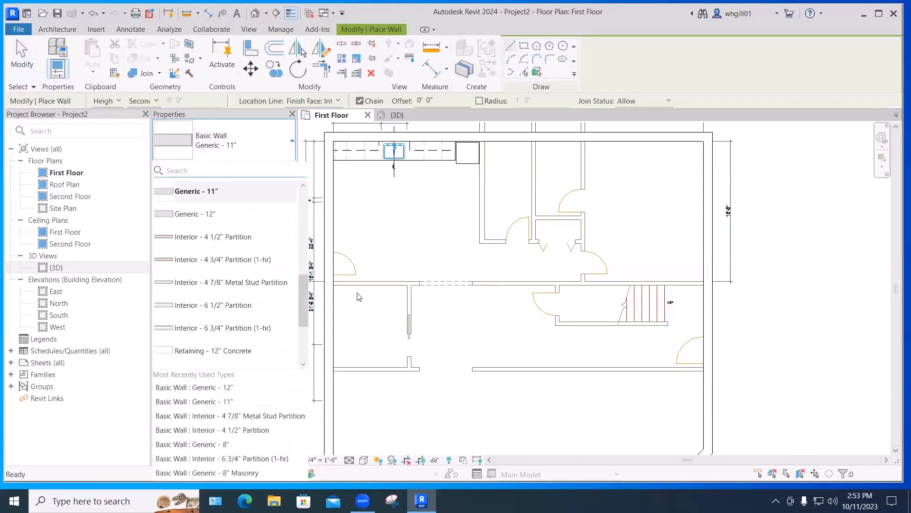
pyautogui.scroll(2, 302, 310)
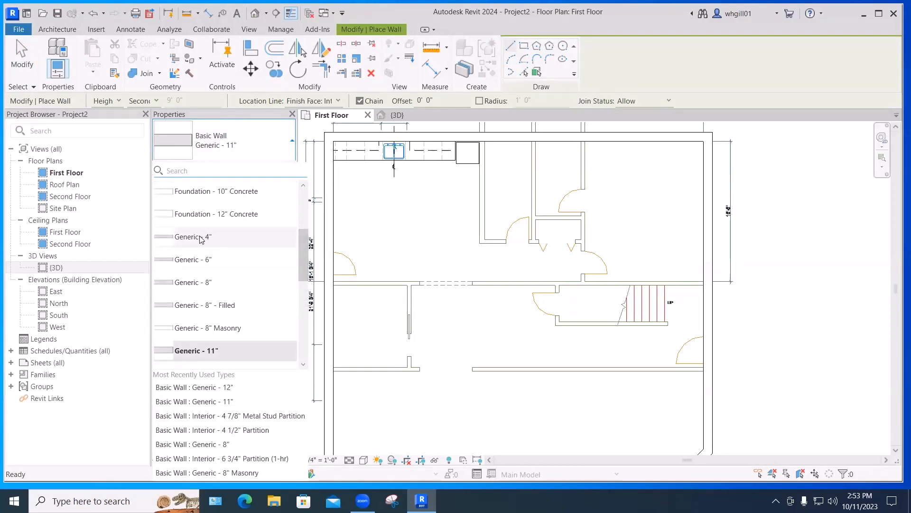
pyautogui.click(200, 239)
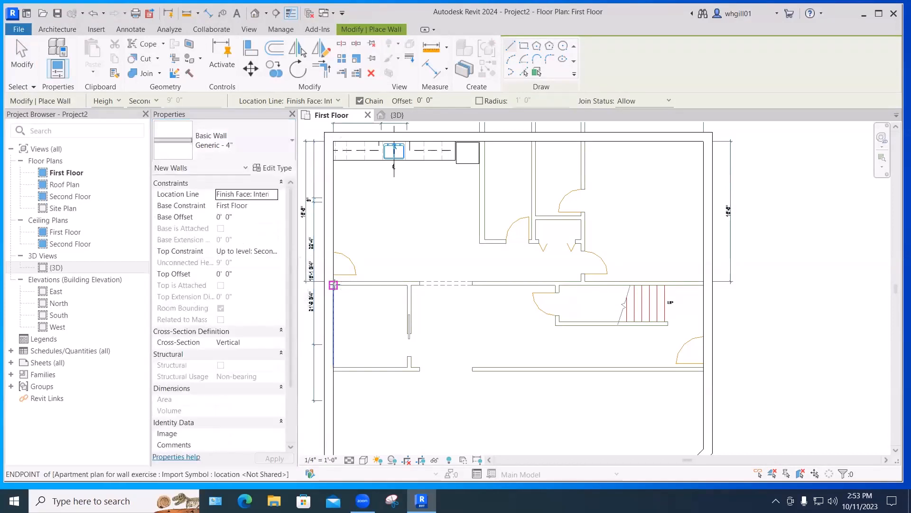
# - Trace the long horizontal partition above the stairs as a Generic - 4" wall from the west exterior wall to the east exterior wall
pyautogui.moveTo(333, 284); pyautogui.dragTo(394, 293, button='middle')
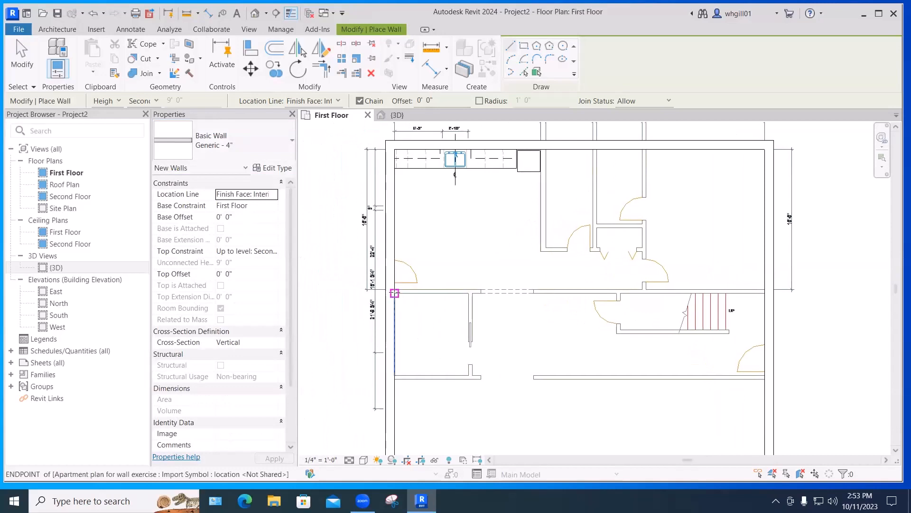
pyautogui.scroll(3, 394, 293)
pyautogui.click(398, 292)
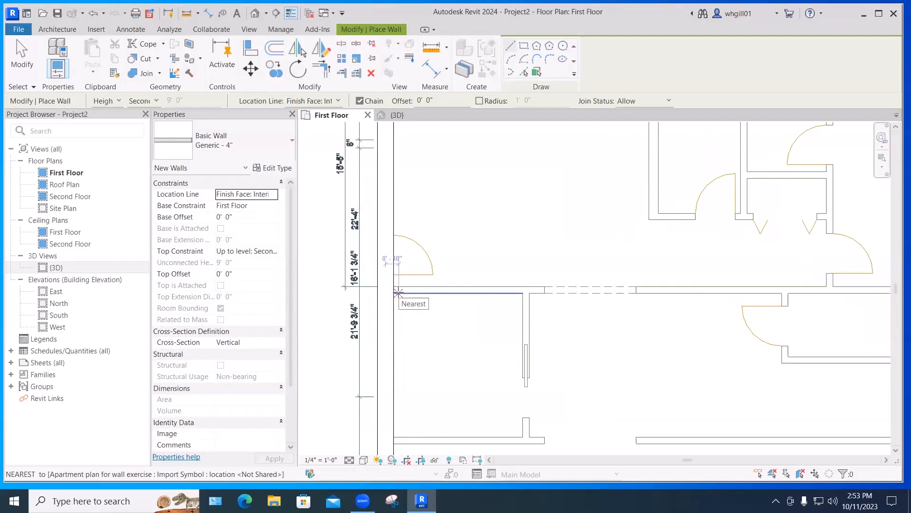
pyautogui.click(394, 291)
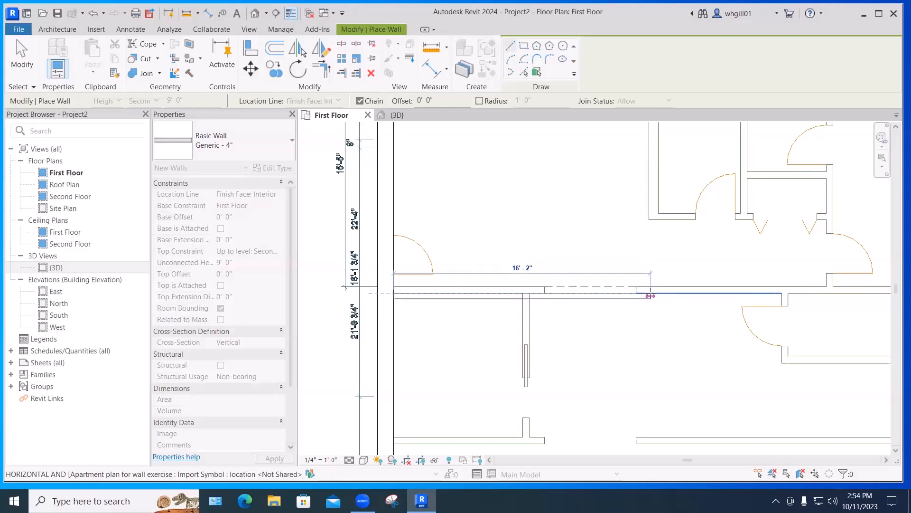
pyautogui.moveTo(647, 295); pyautogui.dragTo(294, 288, button='middle')
pyautogui.scroll(-1, 518, 271)
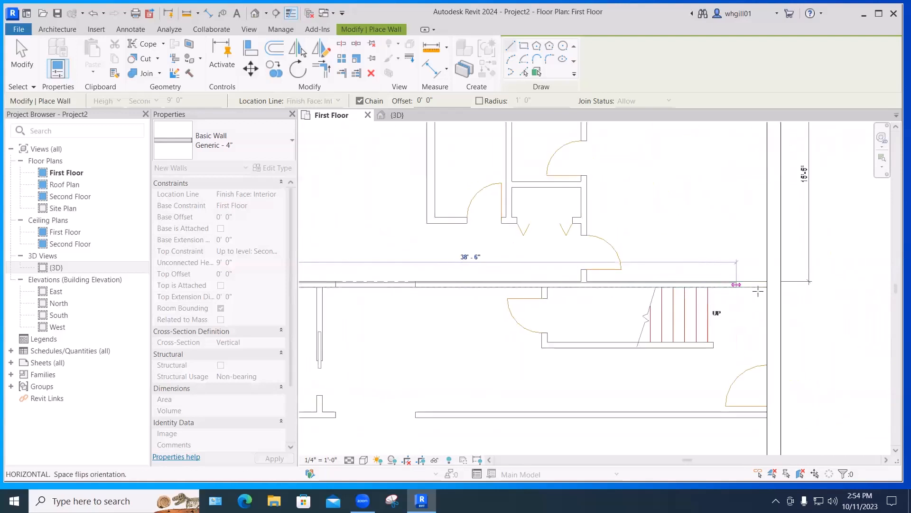
pyautogui.click(767, 287)
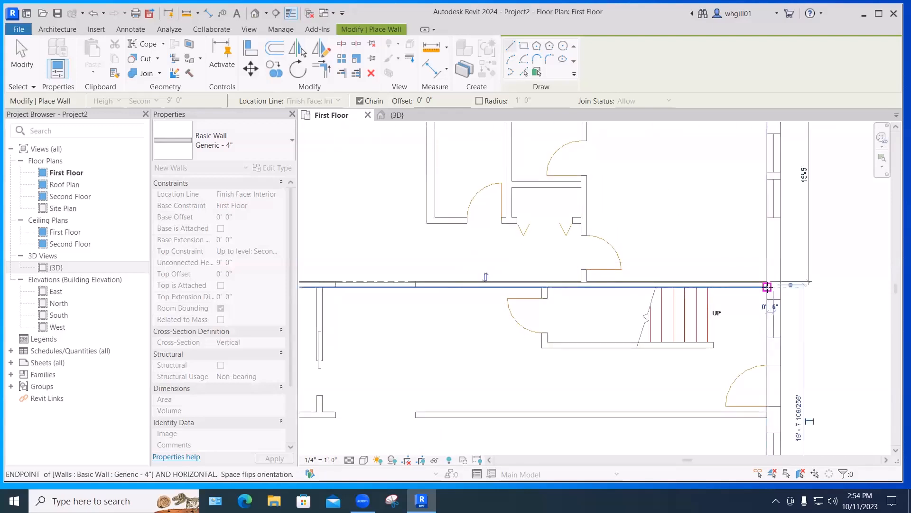
pyautogui.press('Escape')
pyautogui.press('Escape')
# - Set the First Floor plan's visual style to Wireframe to compare the new partition wall with the imported lines beneath it
pyautogui.moveTo(375, 309); pyautogui.dragTo(522, 303, button='middle')
pyautogui.scroll(2, 612, 343)
pyautogui.scroll(-1, 540, 327)
pyautogui.scroll(-1, 548, 301)
pyautogui.scroll(-1, 548, 302)
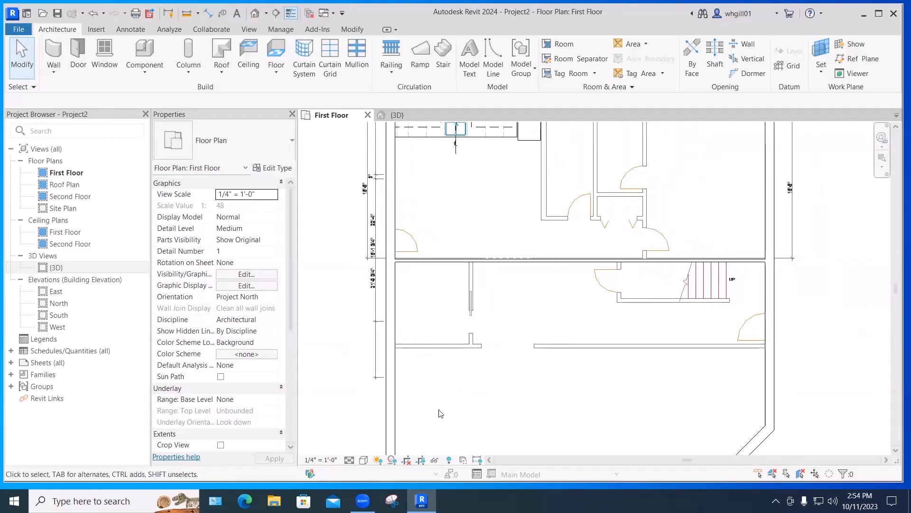
pyautogui.click(364, 459)
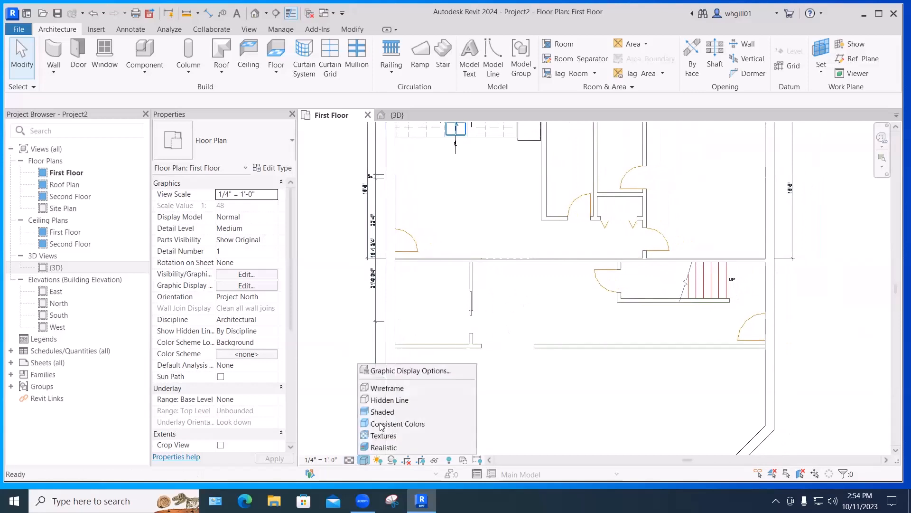
pyautogui.click(395, 388)
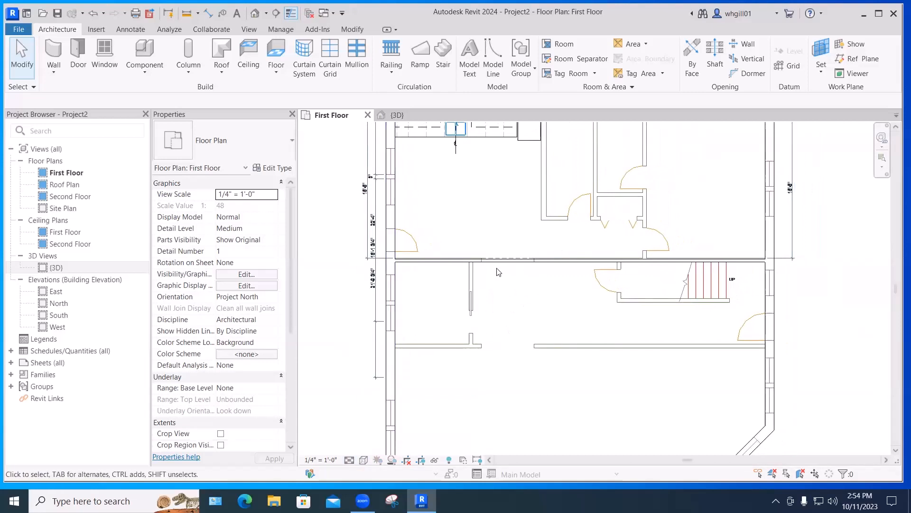
pyautogui.scroll(2, 490, 273)
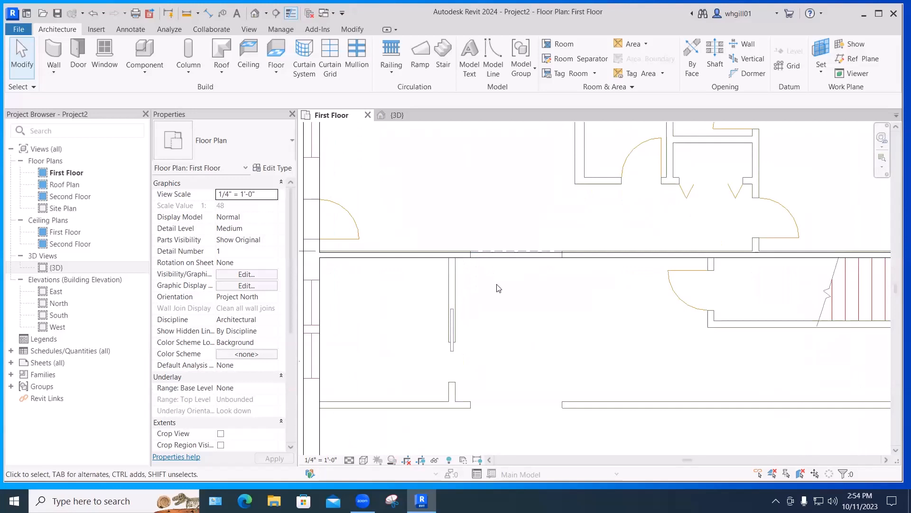
pyautogui.moveTo(499, 286); pyautogui.dragTo(533, 289, button='middle')
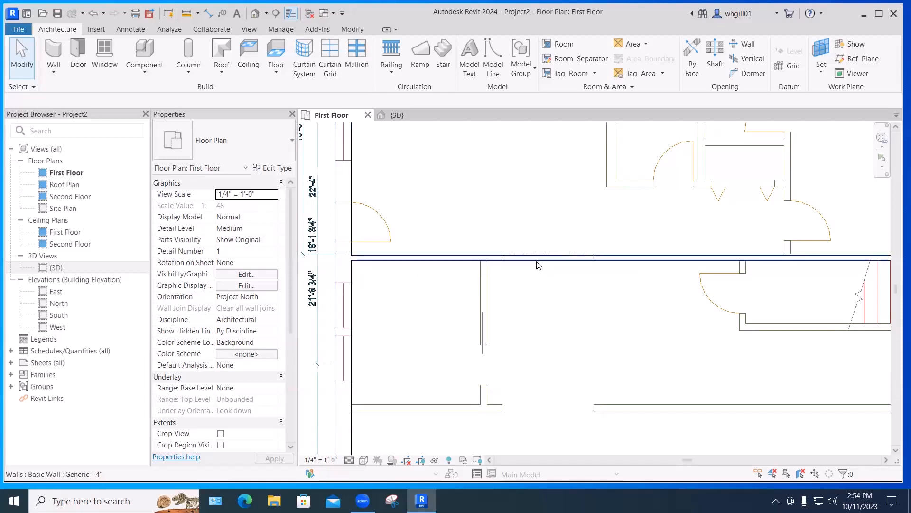
pyautogui.press('w')
pyautogui.press('a')
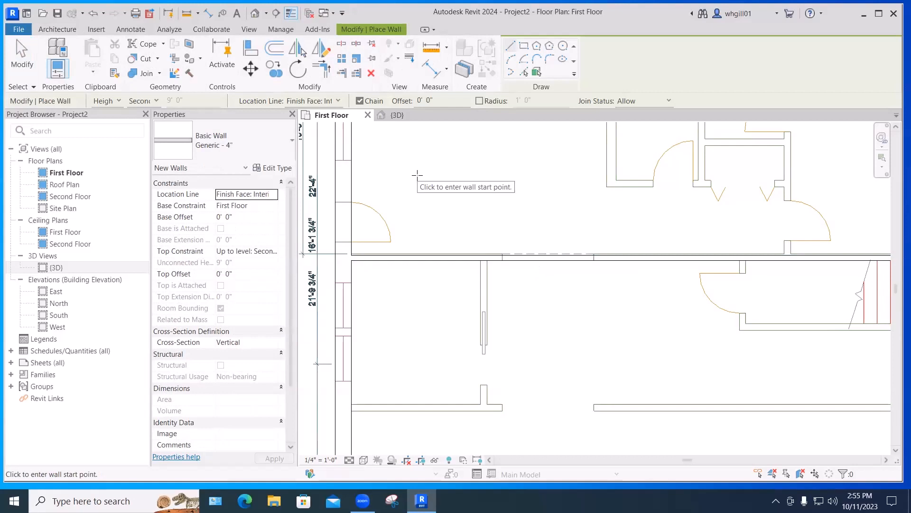
pyautogui.press('Escape')
# - Duplicate the wall type of the long interior partition and name the copy Generic - 5"
pyautogui.click(506, 257)
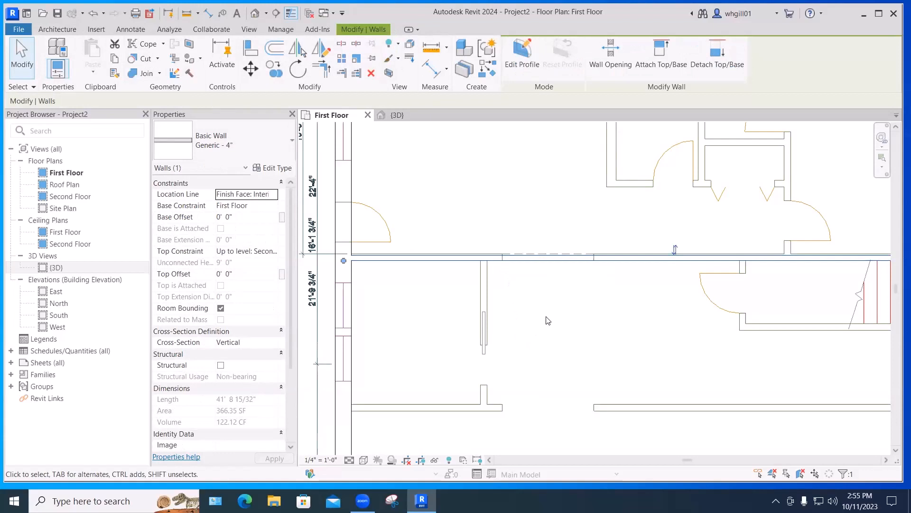
pyautogui.click(273, 167)
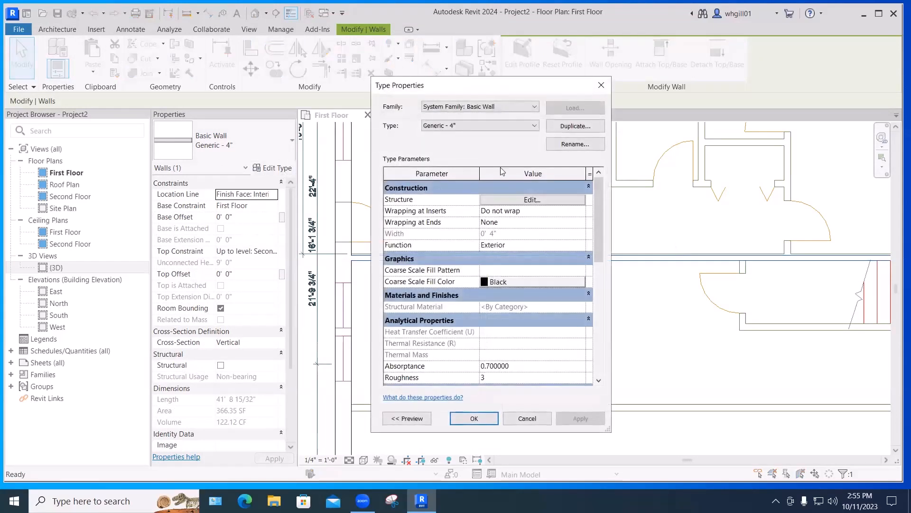
pyautogui.click(576, 126)
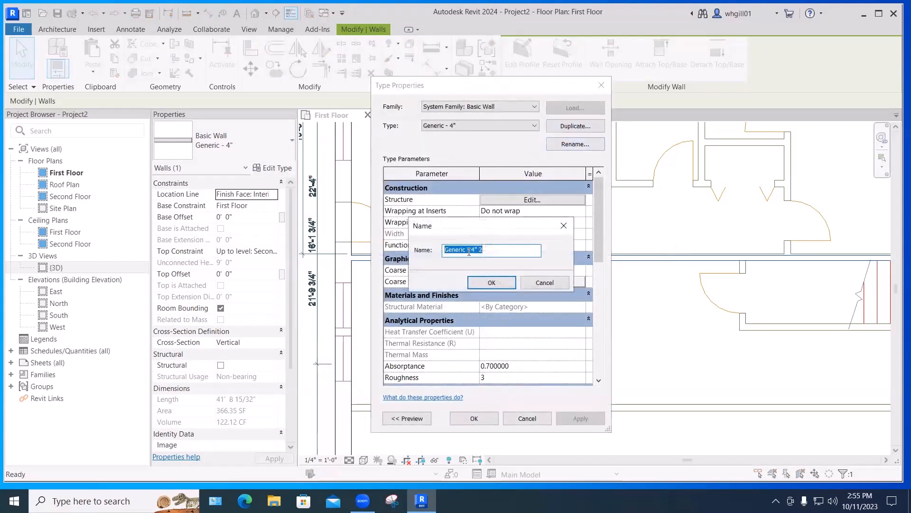
pyautogui.moveTo(472, 249); pyautogui.dragTo(490, 246)
pyautogui.write('5"')
pyautogui.press('Return')
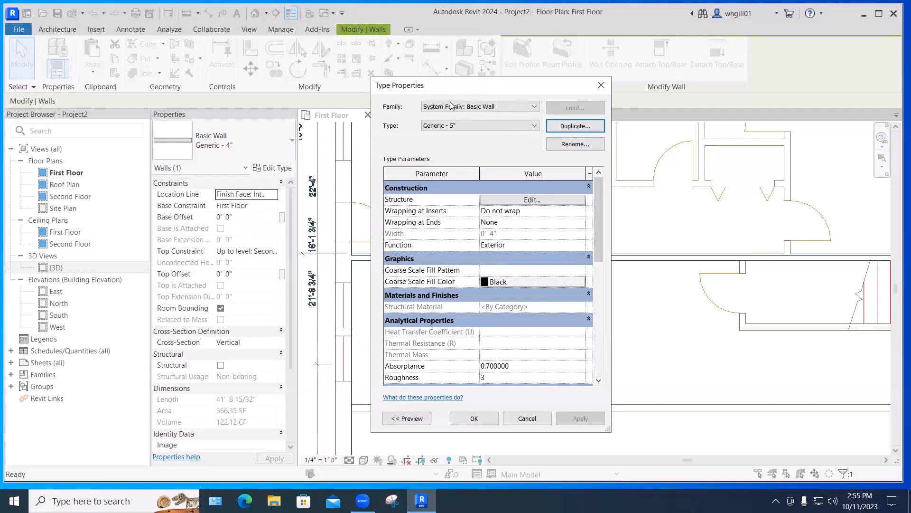
# - Set the structure layer of the Generic - 5" type to 5" thick and apply the type to the long partition
pyautogui.click(517, 200)
pyautogui.click(488, 208)
pyautogui.doubleClick(488, 208)
pyautogui.write('5')
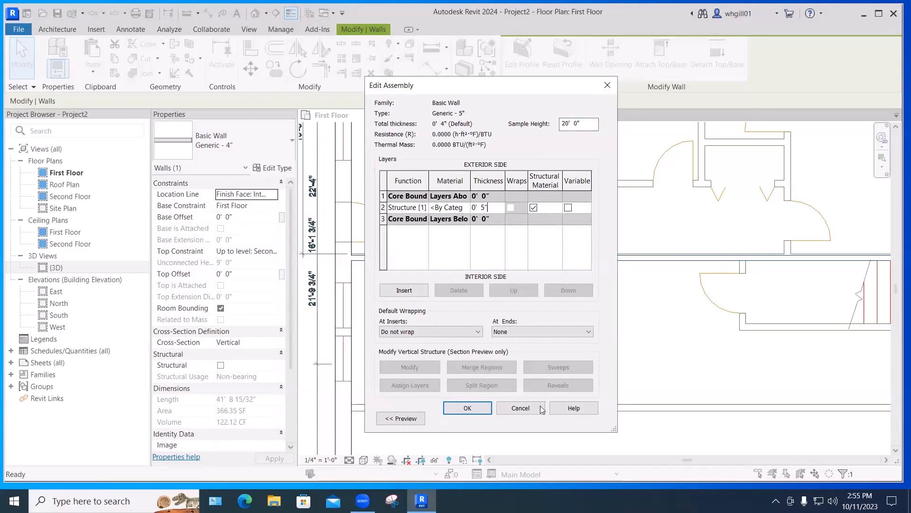
pyautogui.click(470, 409)
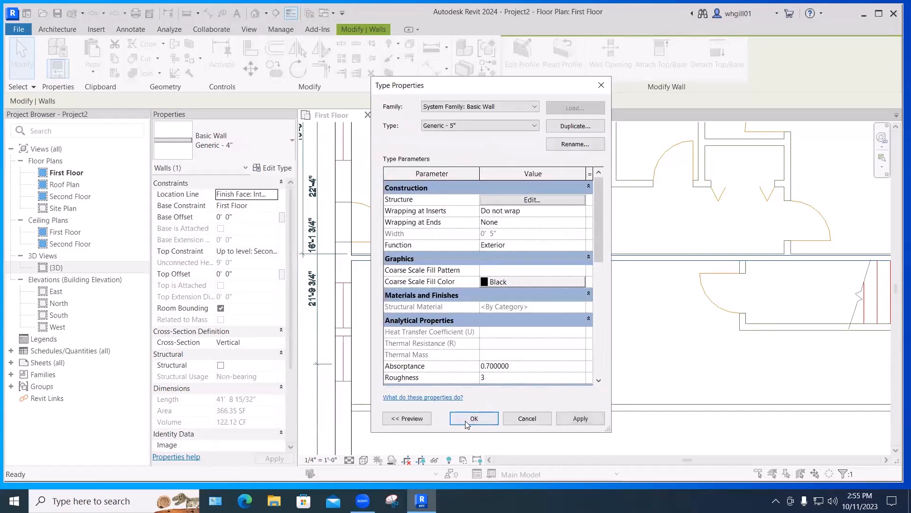
pyautogui.click(471, 418)
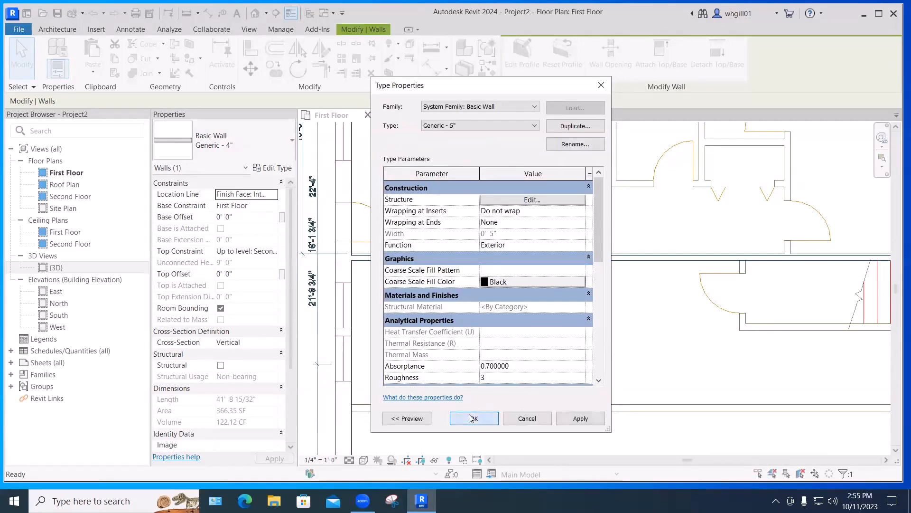
pyautogui.click(573, 341)
# - Set the First Floor plan's visual style to Shaded and check which partitions are still untraced
pyautogui.scroll(-5, 573, 341)
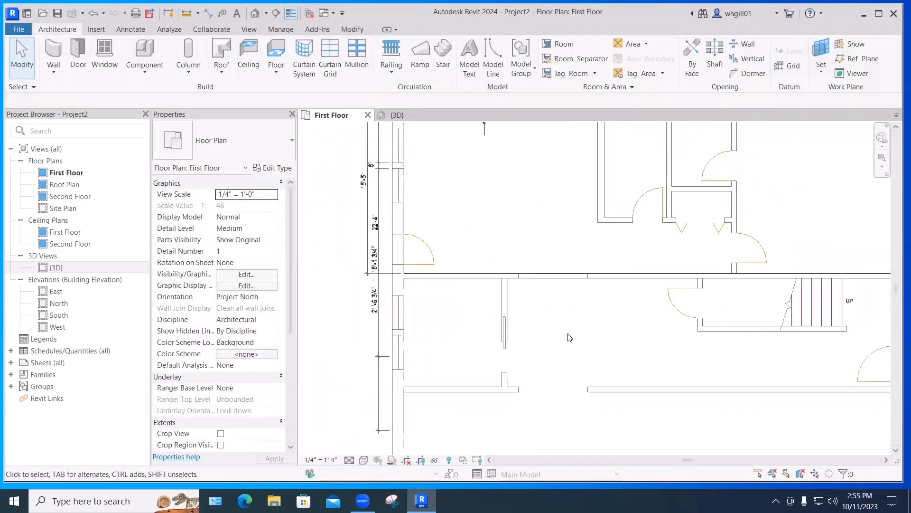
pyautogui.moveTo(377, 395); pyautogui.dragTo(378, 388, button='middle')
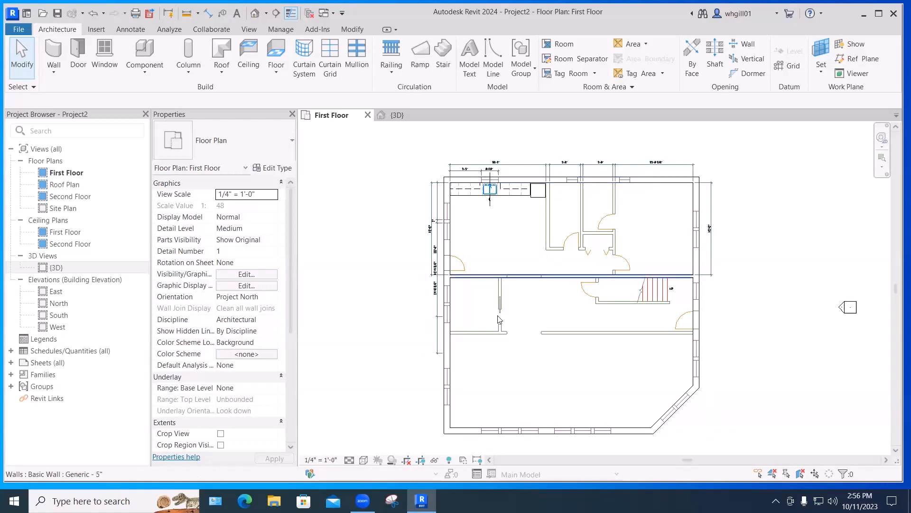
pyautogui.click(364, 460)
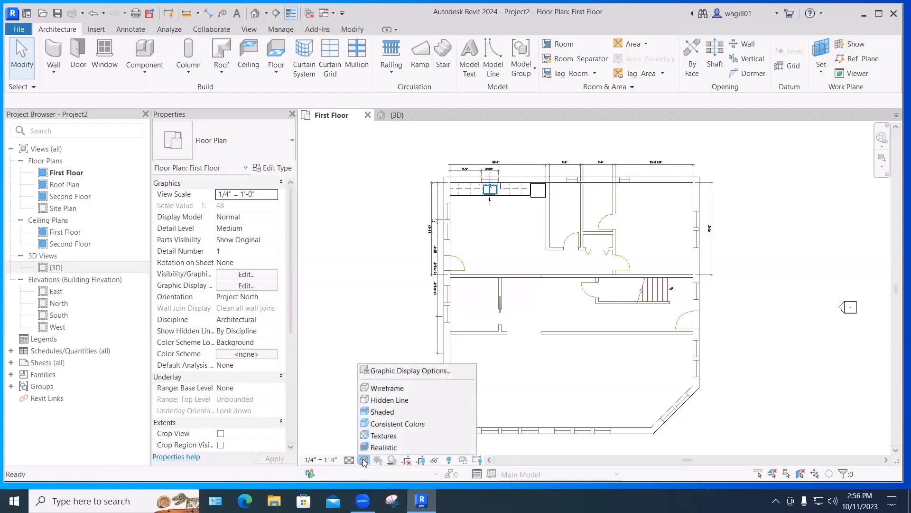
pyautogui.click(382, 412)
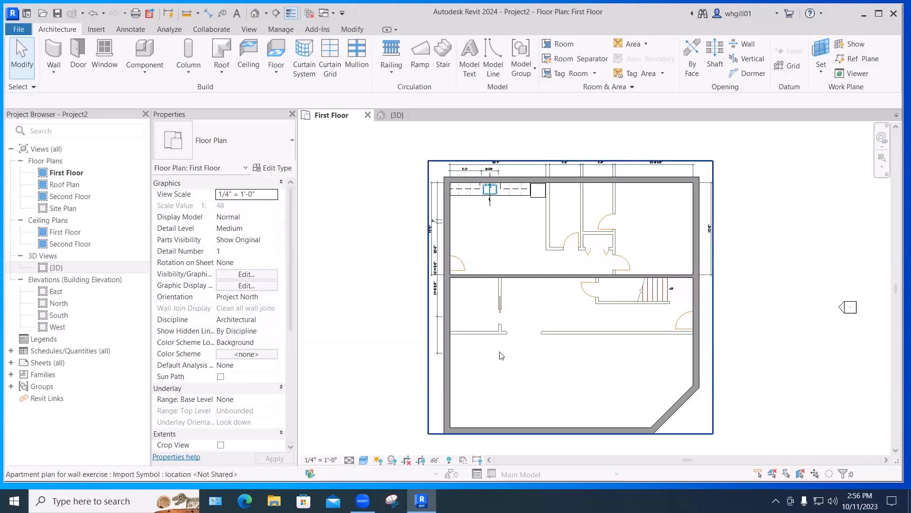
pyautogui.scroll(1, 495, 351)
pyautogui.scroll(2, 496, 351)
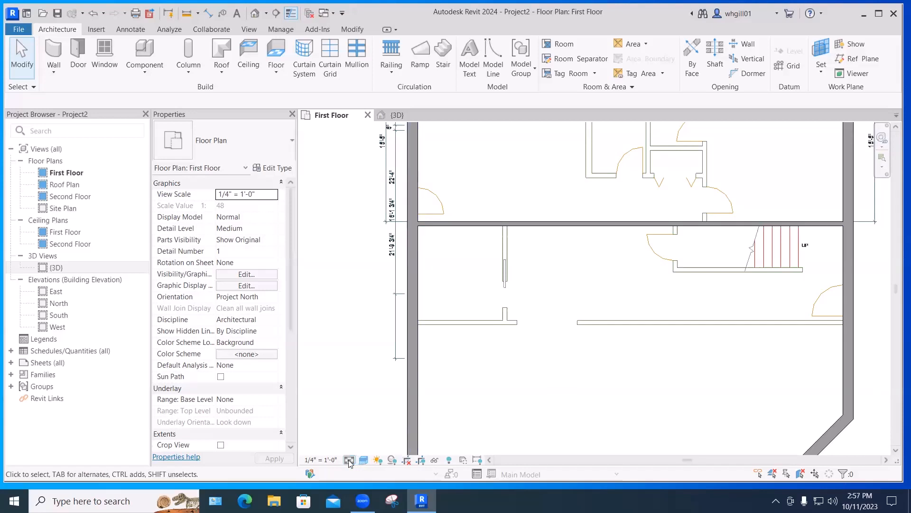
# - Switch the First Floor plan to Wireframe for a comparison, and return it to Shaded
pyautogui.click(364, 459)
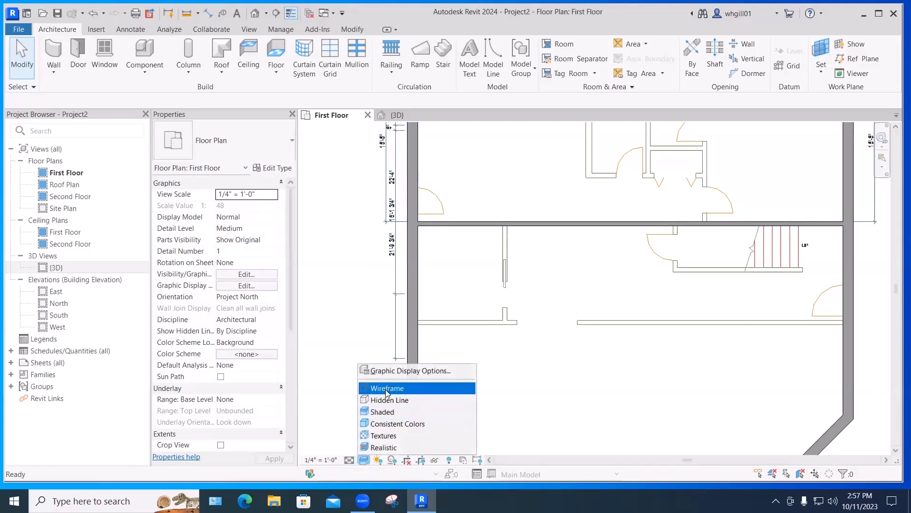
pyautogui.click(387, 388)
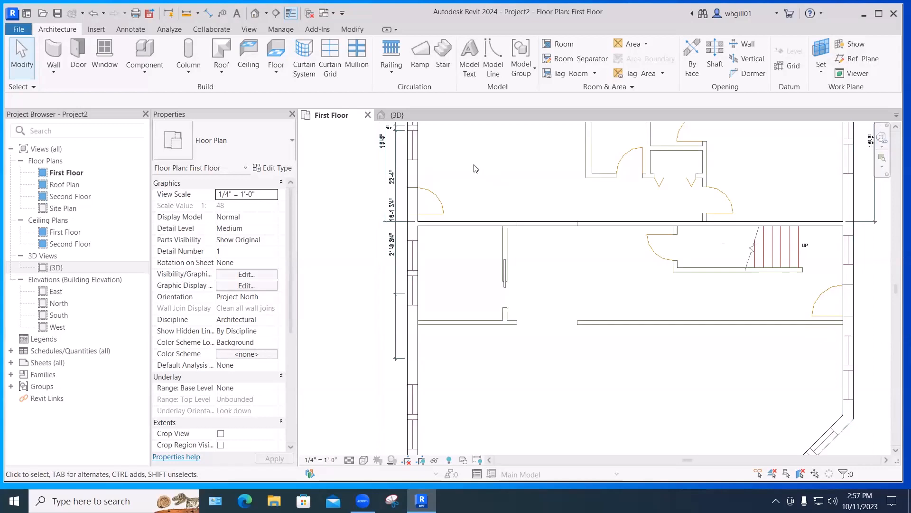
pyautogui.click(364, 460)
pyautogui.click(380, 411)
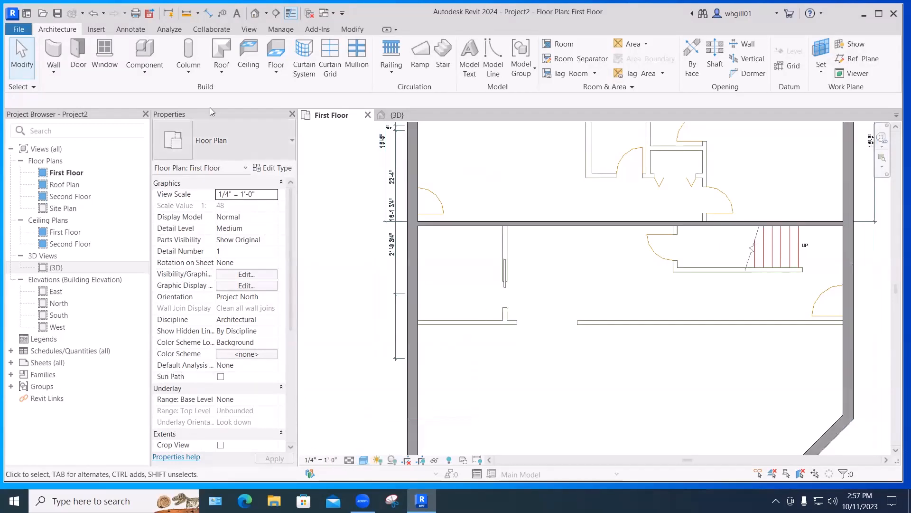
pyautogui.press('w')
pyautogui.press('a')
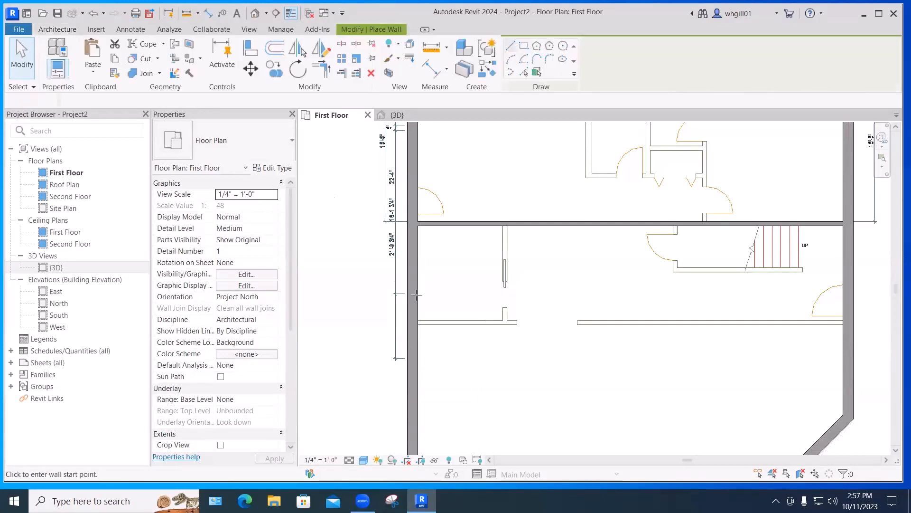
pyautogui.click(417, 325)
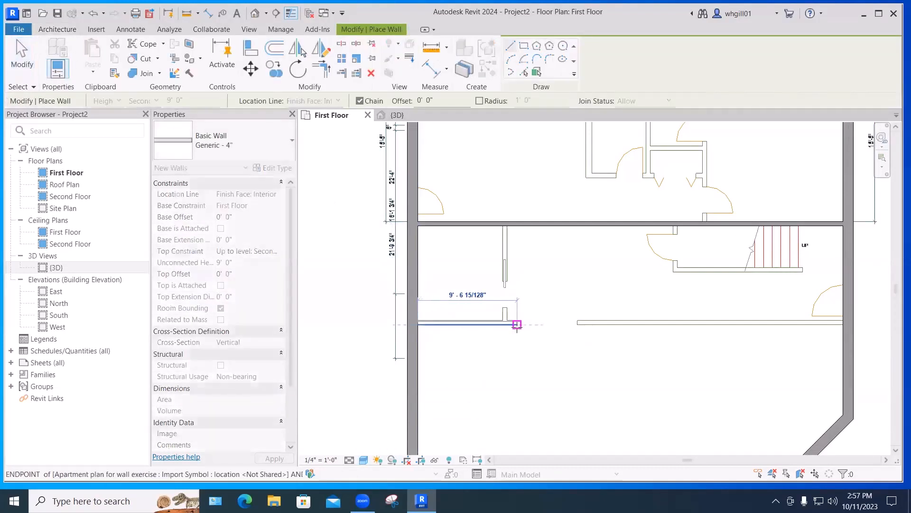
pyautogui.press('Escape')
pyautogui.press('Escape')
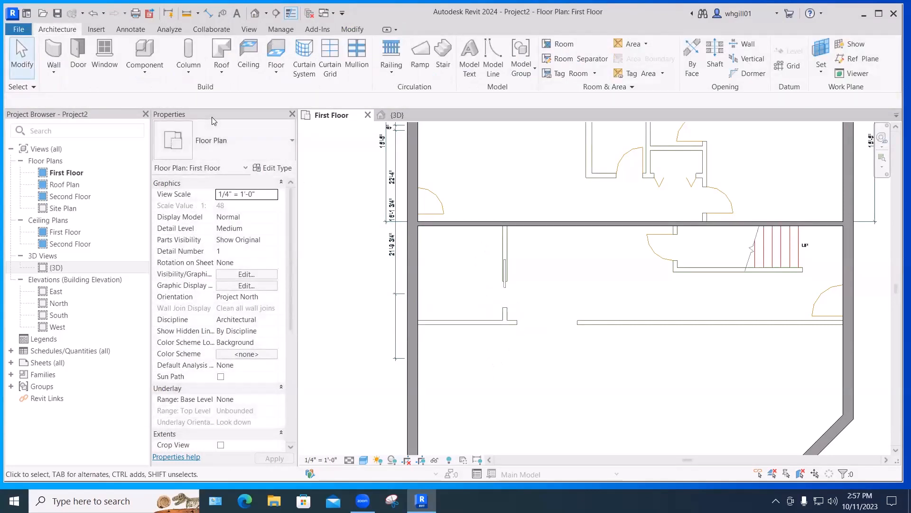
# - Draw a Generic - 5" wall about 10' long from the west exterior wall along the short lower partition to its free end
pyautogui.press('w')
pyautogui.press('a')
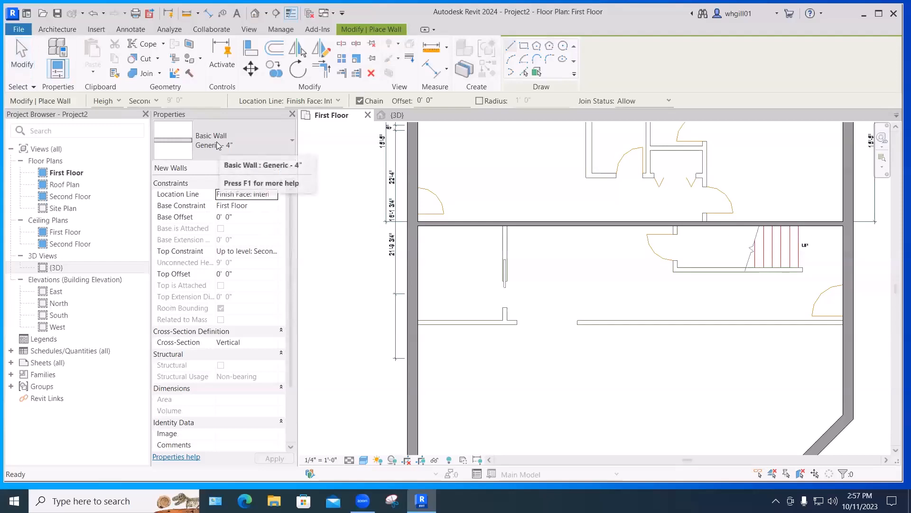
pyautogui.click(218, 146)
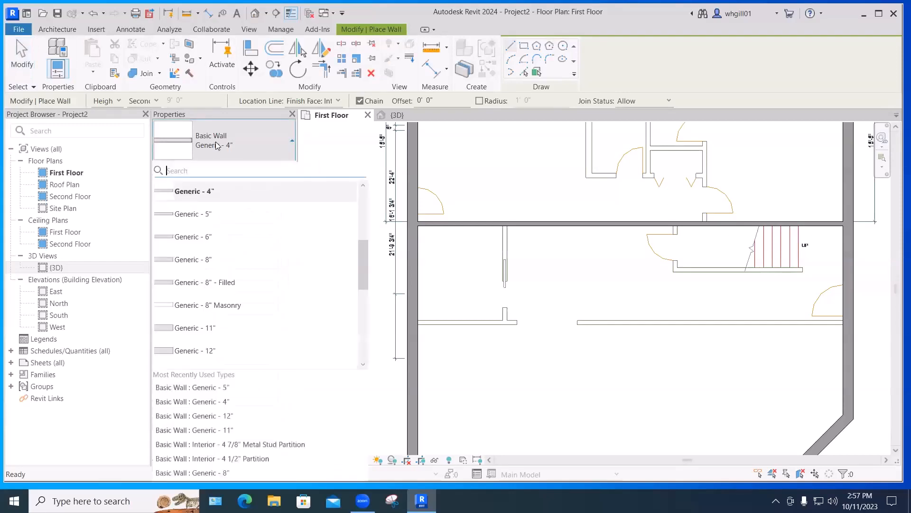
pyautogui.moveTo(198, 218)
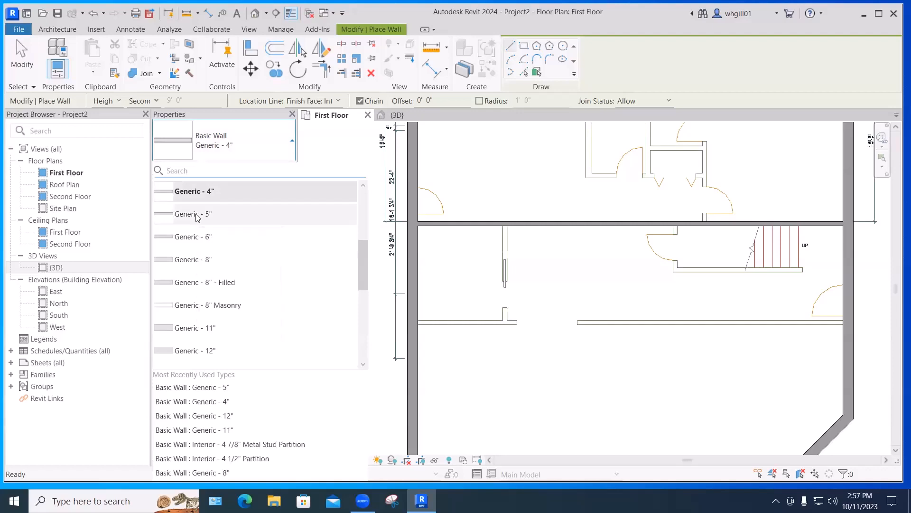
pyautogui.click(198, 215)
pyautogui.click(418, 325)
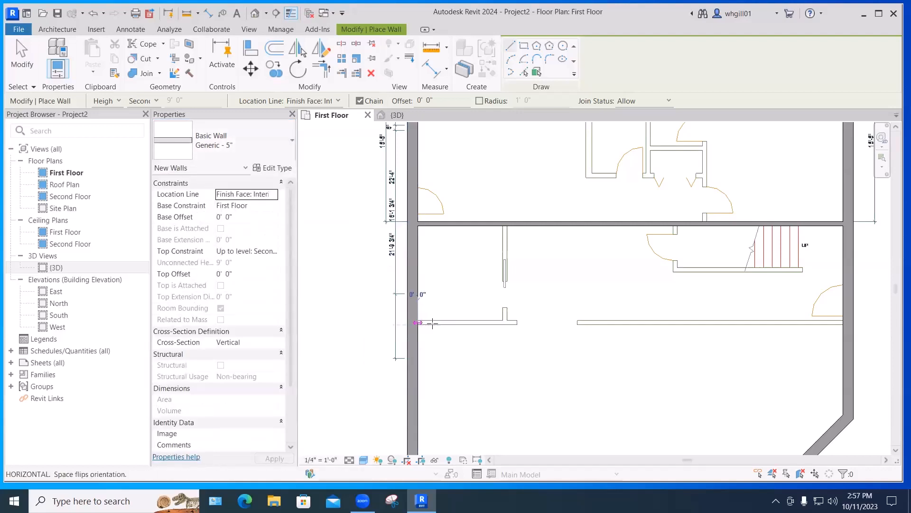
pyautogui.click(517, 324)
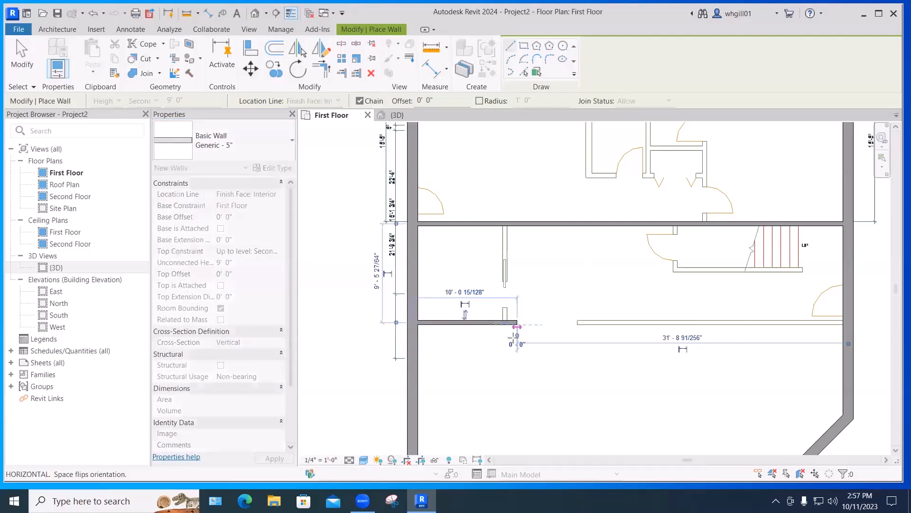
pyautogui.press('Escape')
pyautogui.press('Escape')
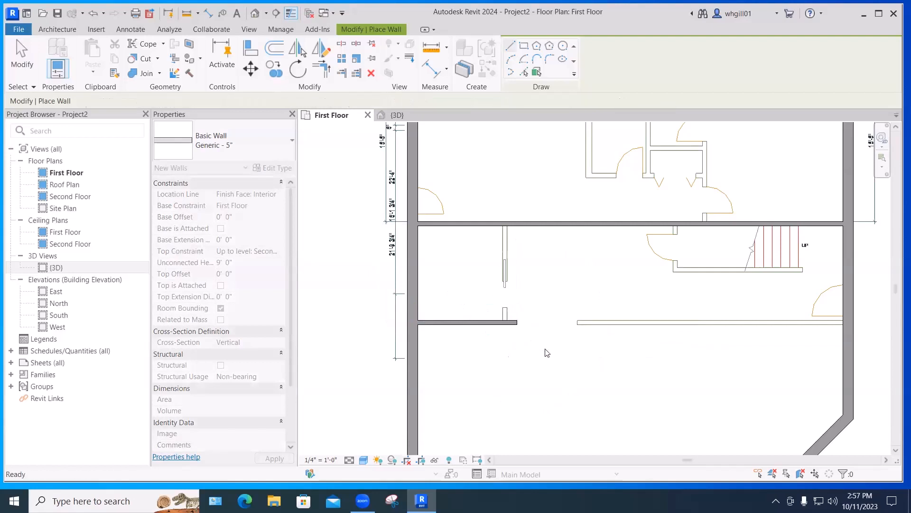
# - Draw a Generic - 5" wall along the lower partition from the east side of the opening to the east exterior wall
pyautogui.click(578, 323)
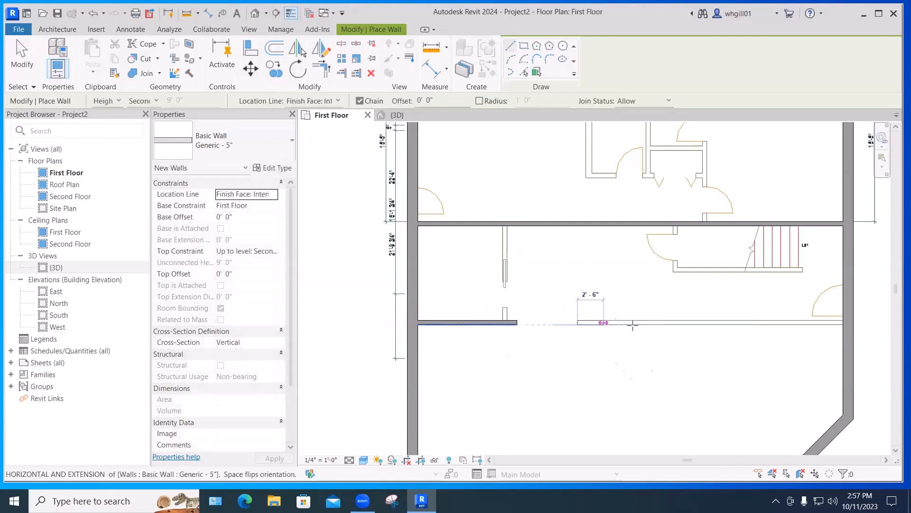
pyautogui.click(844, 324)
pyautogui.press('Escape')
pyautogui.press('Escape')
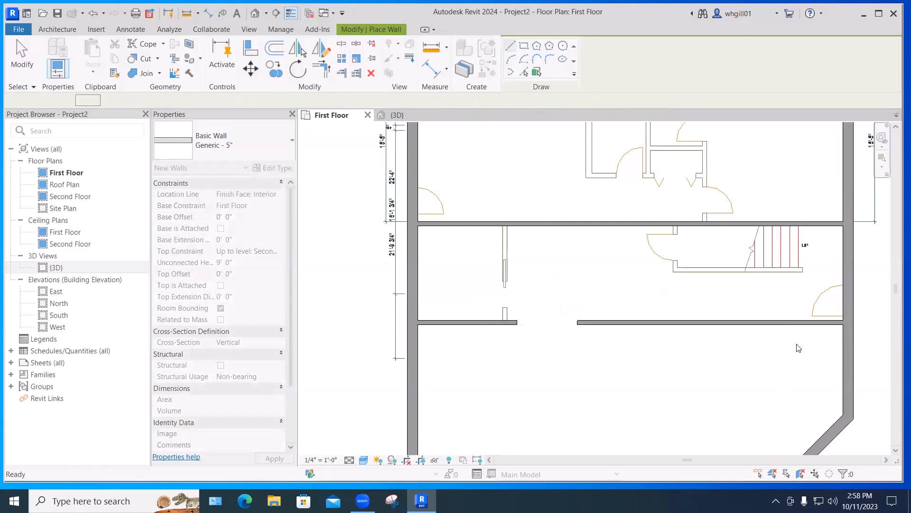
# - Draw a vertical Generic - 5" wall about 9'-3" long from the short lower partition up to the long partition
pyautogui.click(507, 319)
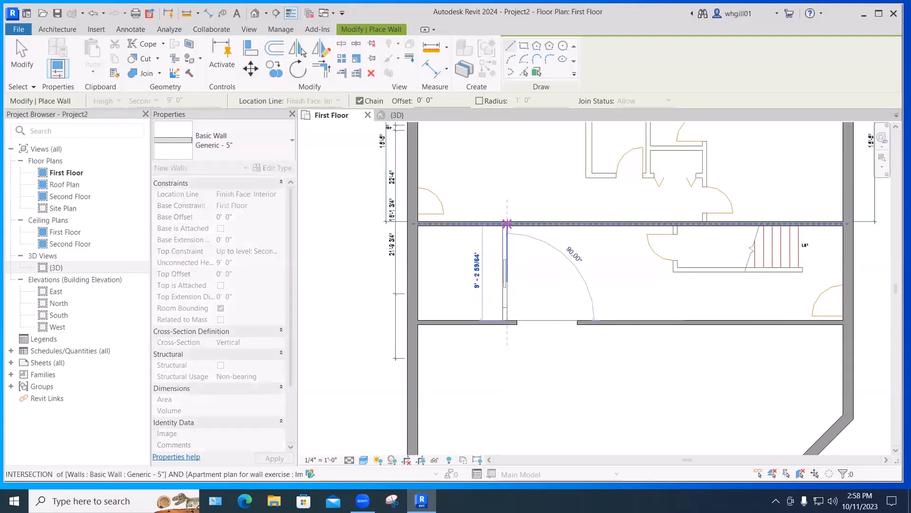
pyautogui.click(507, 226)
pyautogui.press('Escape')
pyautogui.press('Escape')
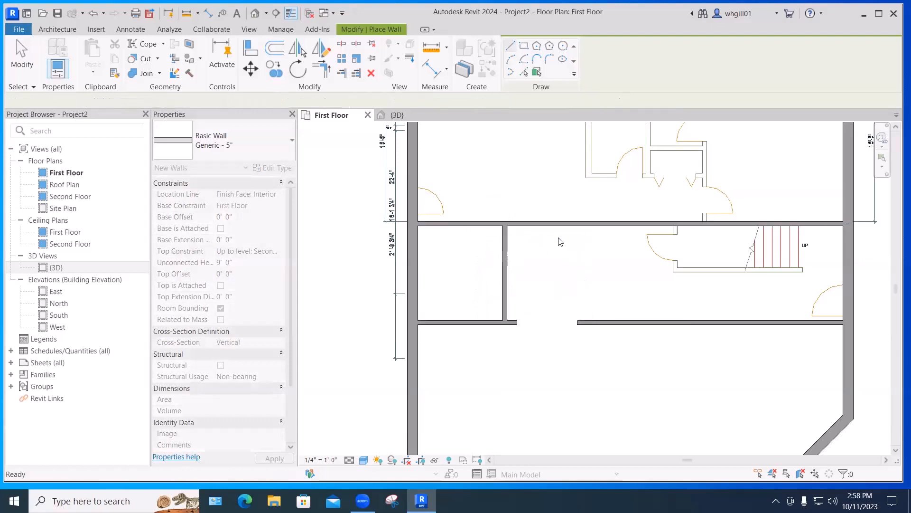
# - Draw the L-shaped stair enclosure in 5" walls, about 12'-5" along the stair and up to the long partition
pyautogui.moveTo(597, 246); pyautogui.dragTo(436, 275, button='middle')
pyautogui.scroll(2, 653, 309)
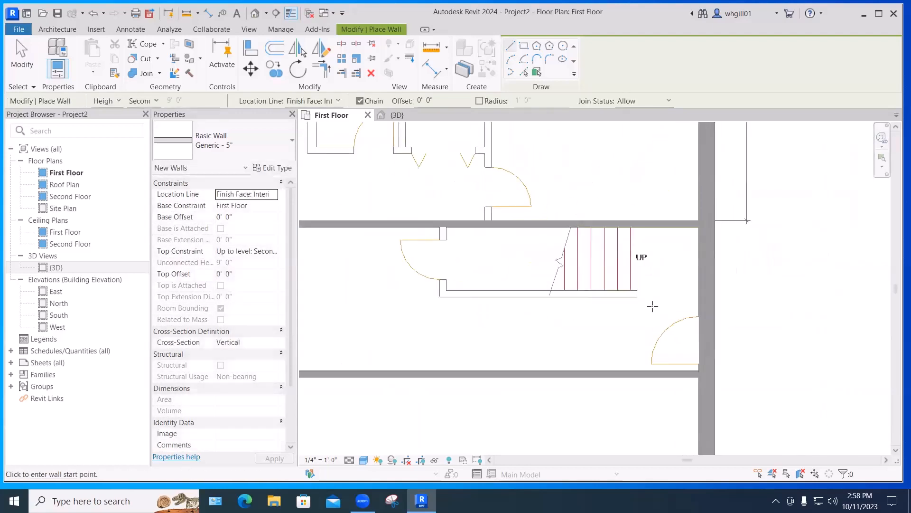
pyautogui.click(637, 296)
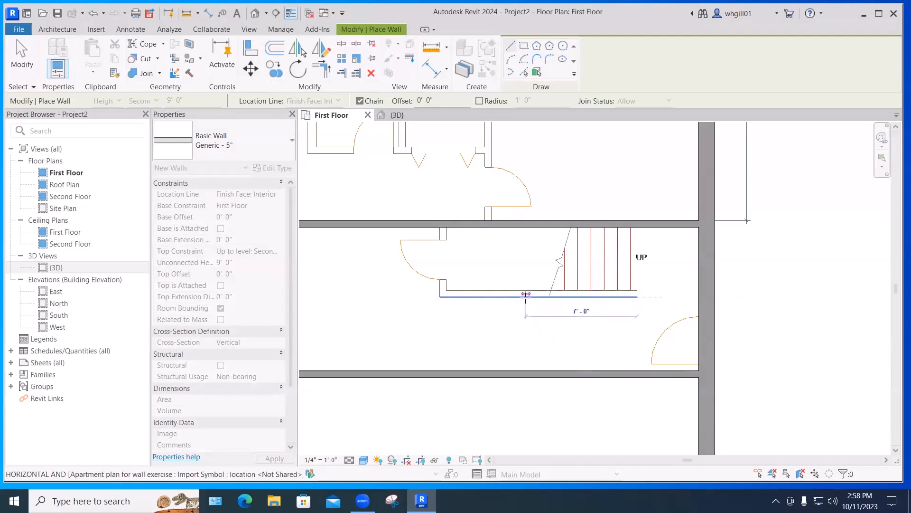
pyautogui.click(440, 294)
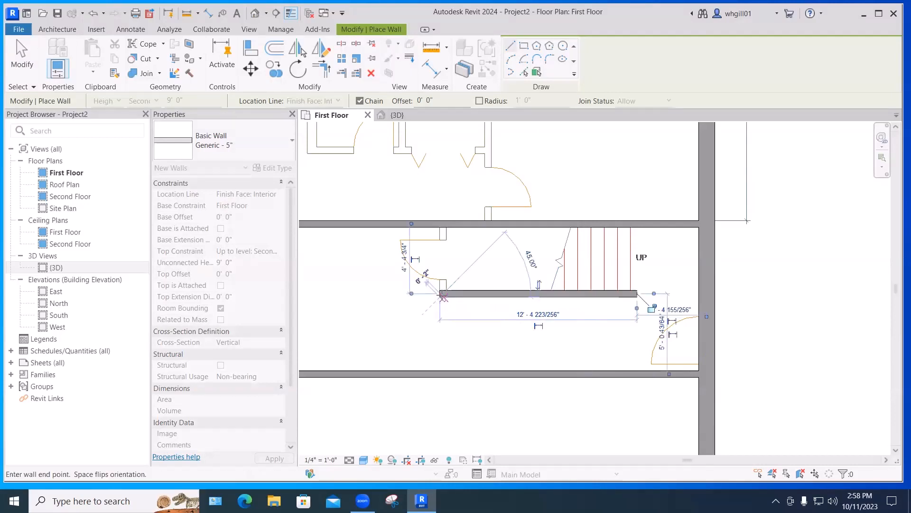
pyautogui.click(439, 228)
pyautogui.press('Escape')
# - Draw a vertical 5" wall from the long partition to the north exterior wall, along the west side of the northeast room
pyautogui.moveTo(500, 261); pyautogui.dragTo(537, 361, button='middle')
pyautogui.scroll(-2, 539, 357)
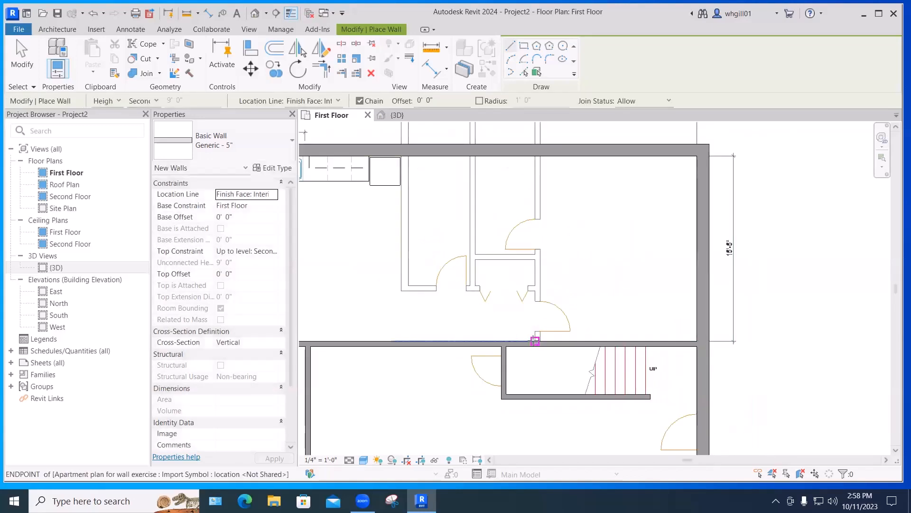
pyautogui.click(535, 341)
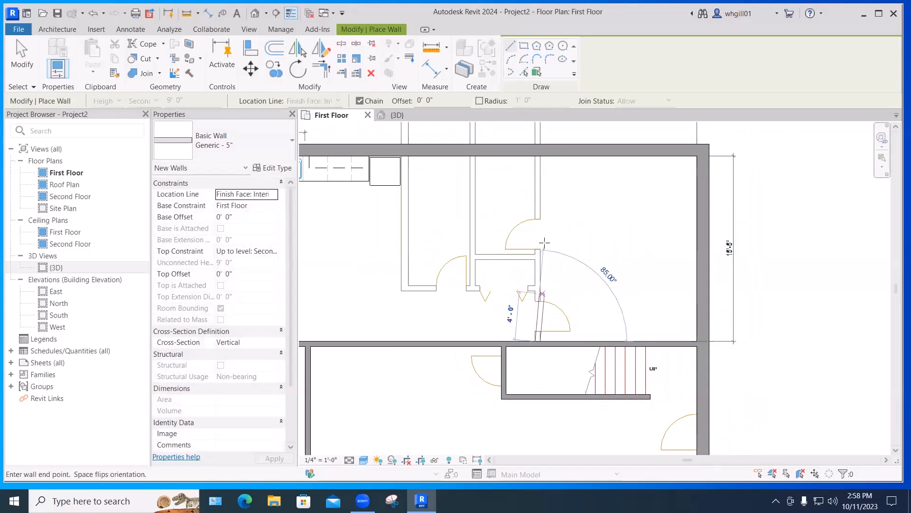
pyautogui.click(535, 155)
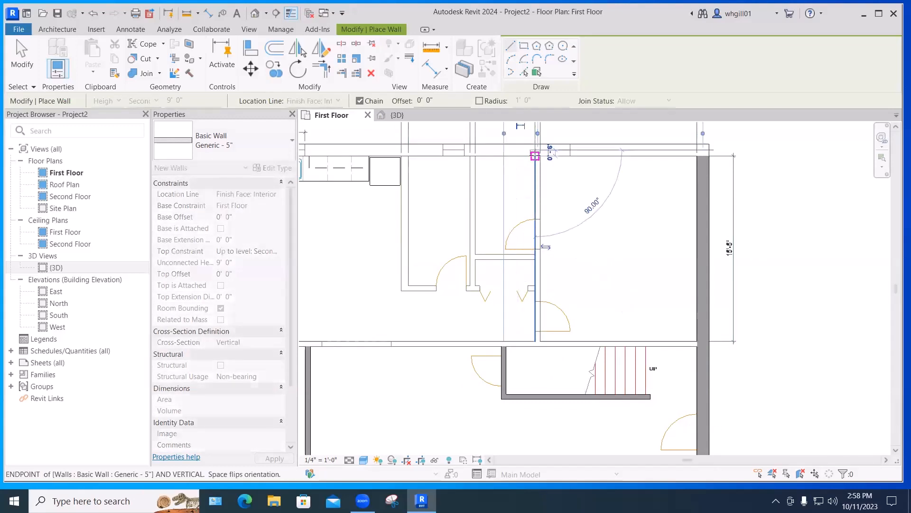
pyautogui.press('Escape')
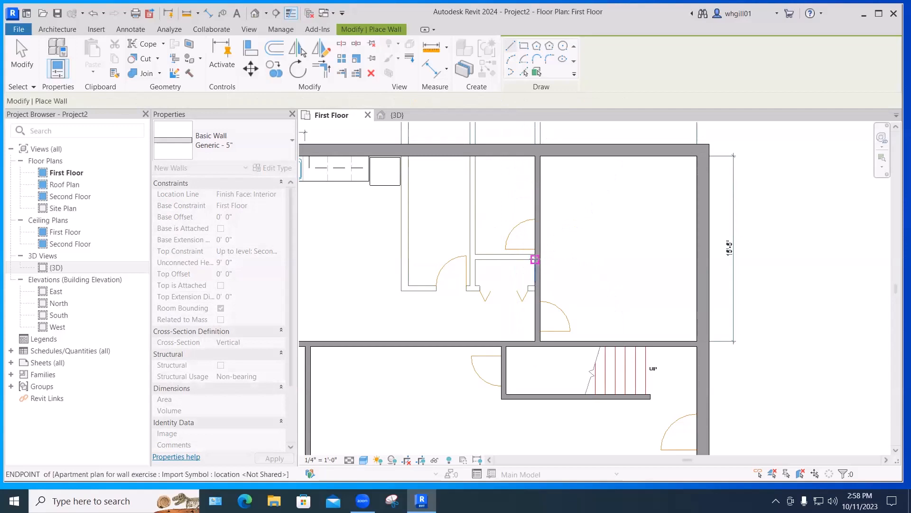
# - Draw the 5" closet back wall and the front wall about 11'-4 1/2" long below it, and dismiss the save reminder
pyautogui.click(535, 259)
pyautogui.click(475, 259)
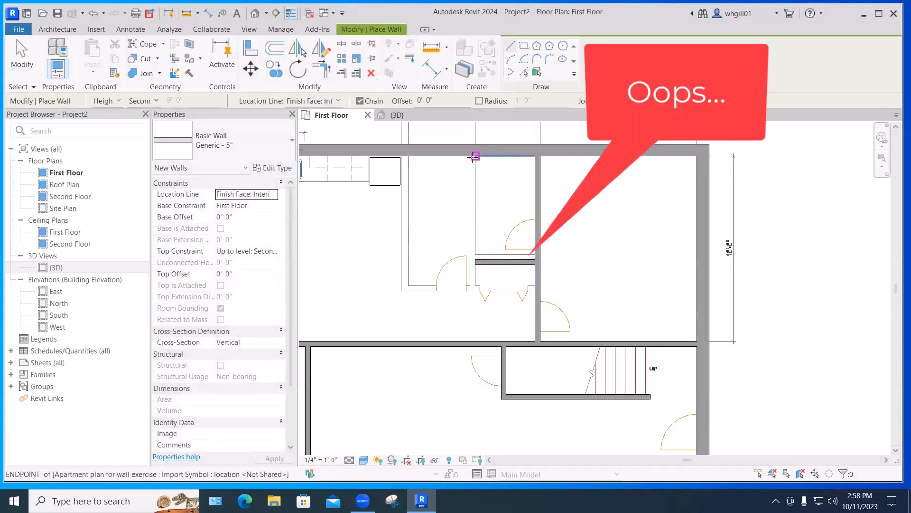
pyautogui.click(402, 289)
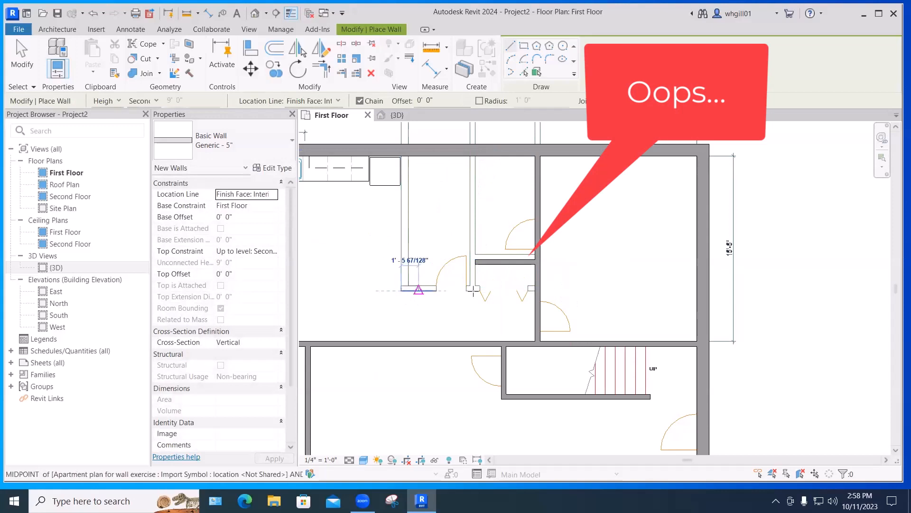
pyautogui.click(535, 289)
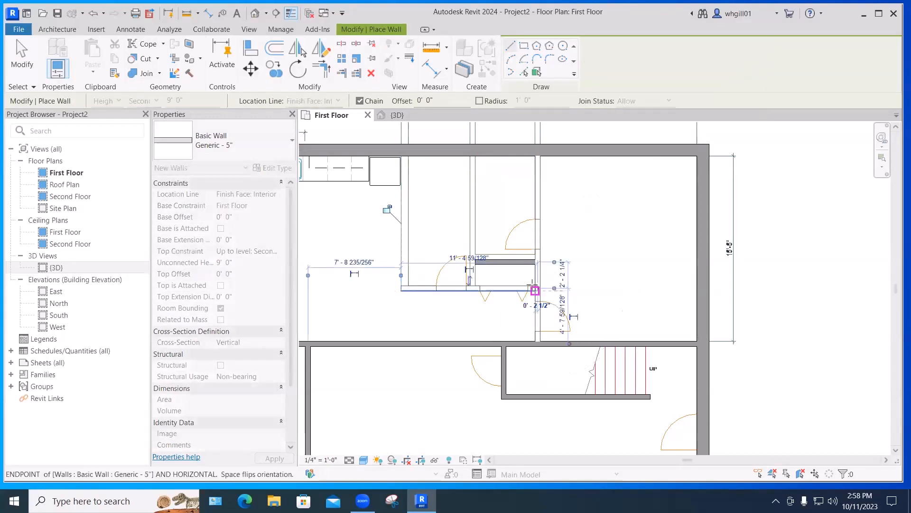
pyautogui.press('Escape')
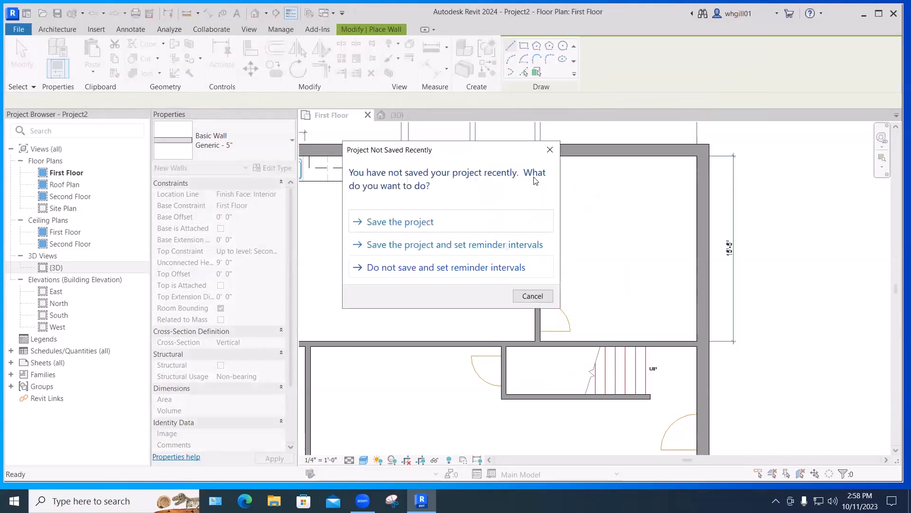
pyautogui.click(550, 150)
# - Draw a vertical 5" wall from the closet's front wall along its west side up to the north exterior wall
pyautogui.click(475, 285)
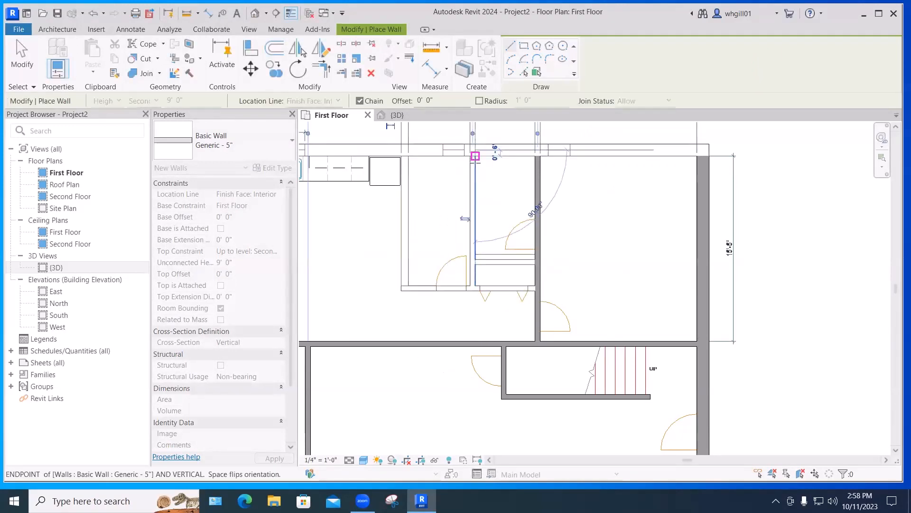
pyautogui.click(475, 150)
pyautogui.press('Escape')
# - Draw a vertical 5" wall about 11'-6" long from the front wall's west end to the north exterior wall, beside the kitchen counter
pyautogui.scroll(-5, 620, 316)
pyautogui.moveTo(528, 426); pyautogui.dragTo(536, 389, button='middle')
pyautogui.scroll(4, 506, 256)
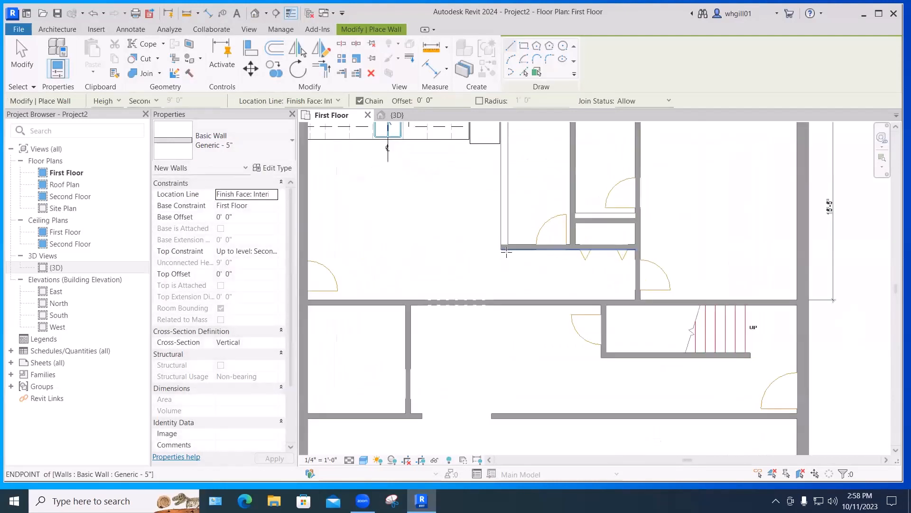
pyautogui.click(508, 242)
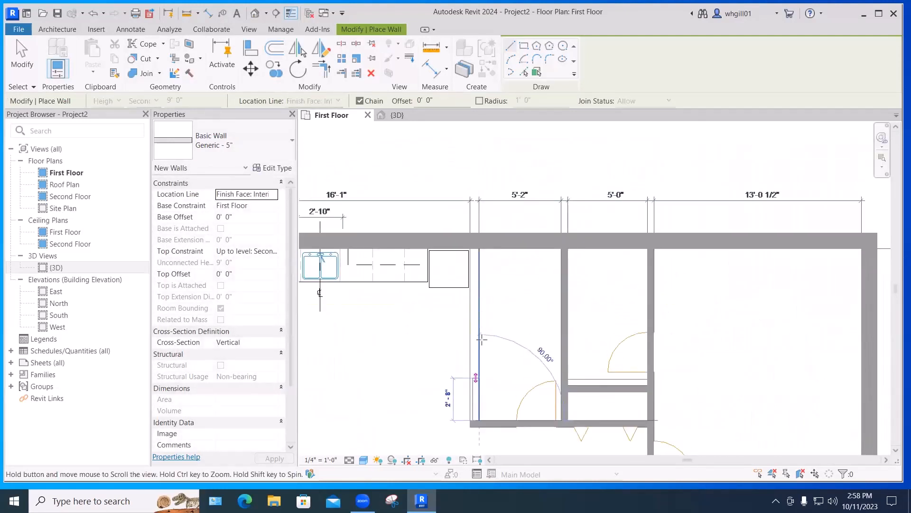
pyautogui.click(479, 252)
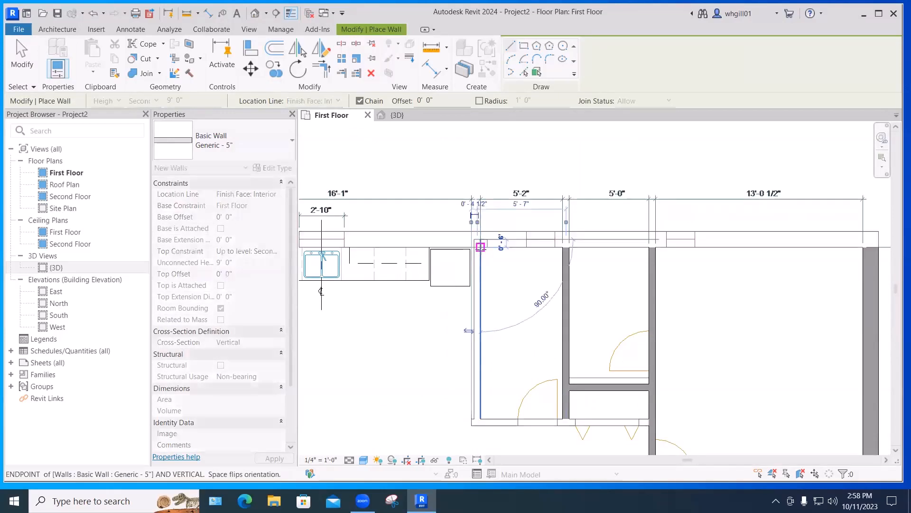
pyautogui.press('Escape')
pyautogui.press('Escape')
# - Duplicate the type of the vertical wall beside the kitchen counter as Generic - 7"
pyautogui.scroll(-3, 508, 301)
pyautogui.moveTo(525, 346); pyautogui.dragTo(539, 252, button='middle')
pyautogui.scroll(-1, 521, 202)
pyautogui.scroll(3, 522, 203)
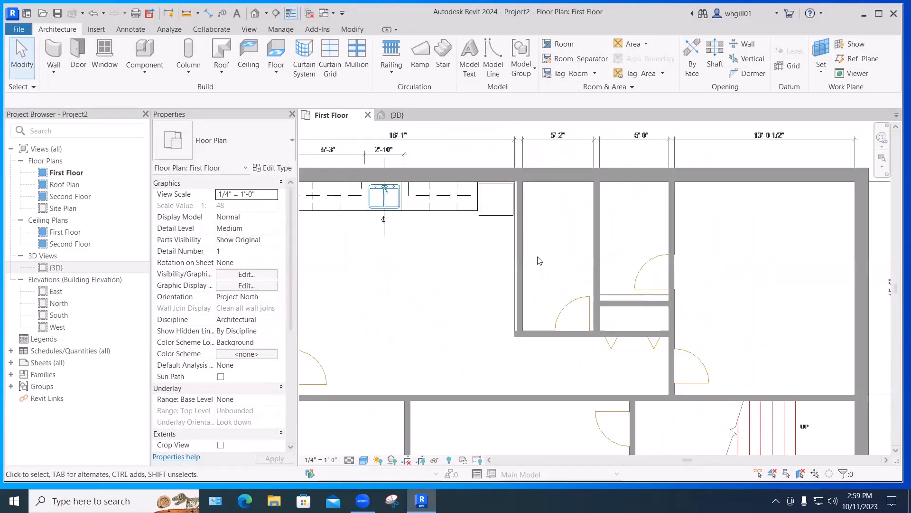
pyautogui.click(522, 283)
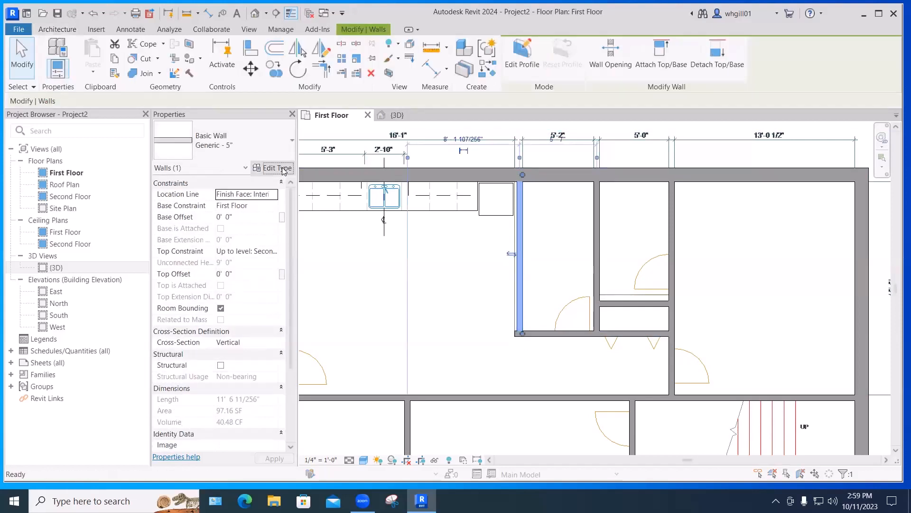
pyautogui.click(278, 168)
pyautogui.click(576, 125)
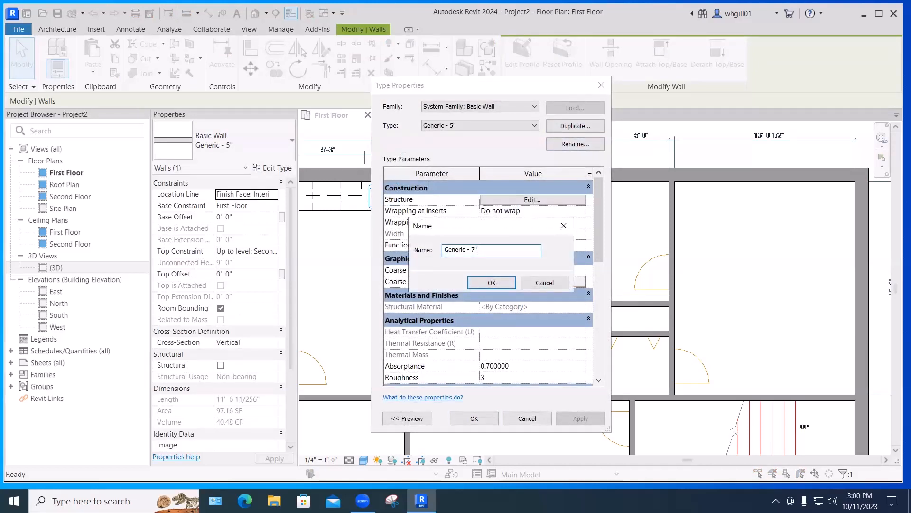
pyautogui.click(491, 282)
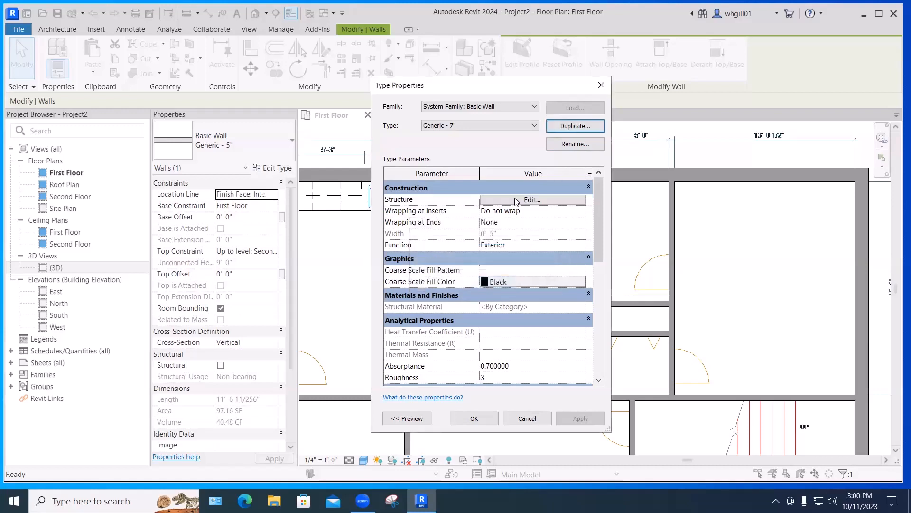
# - Set the structure layer of the Generic - 7" type to 7" thick and apply the type to the selected wall
pyautogui.click(522, 200)
pyautogui.click(484, 208)
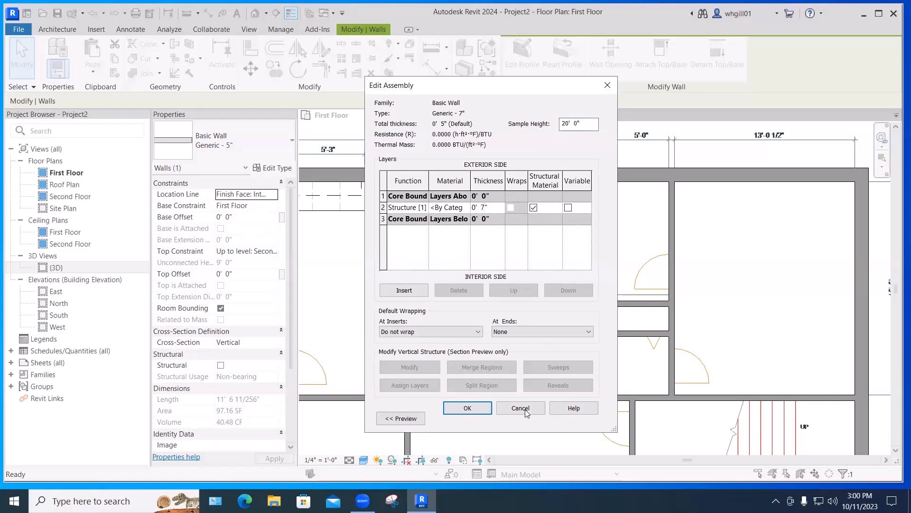
pyautogui.click(467, 407)
pyautogui.click(475, 419)
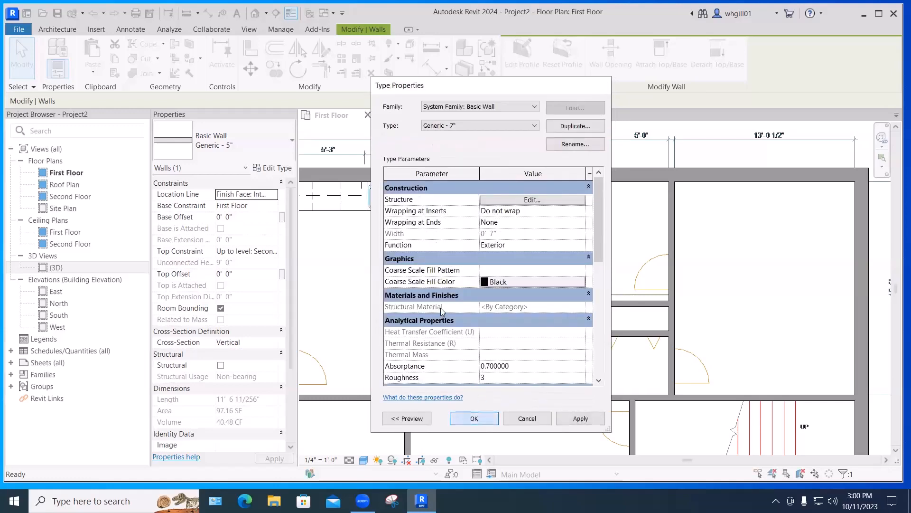
pyautogui.click(454, 316)
# - Set the First Floor plan's visual style to Wireframe
pyautogui.scroll(-2, 455, 316)
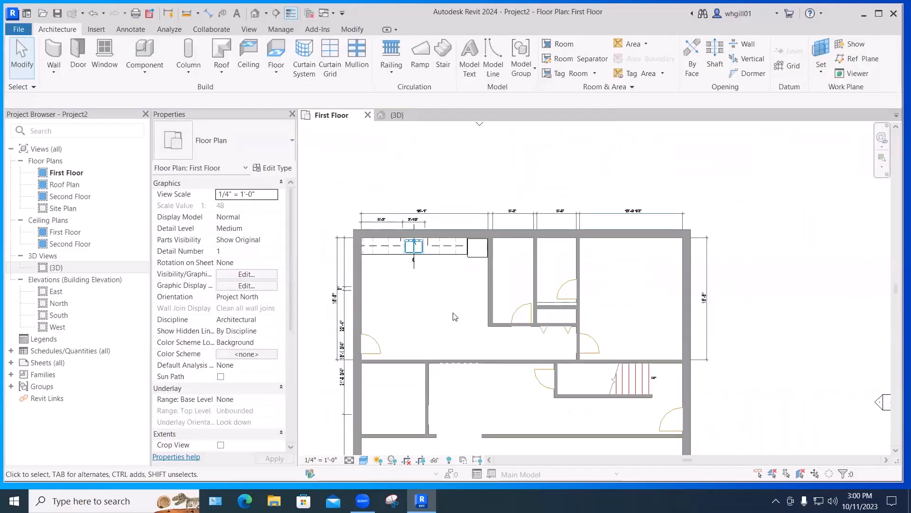
pyautogui.moveTo(462, 441); pyautogui.dragTo(491, 326, button='middle')
pyautogui.scroll(-1, 491, 326)
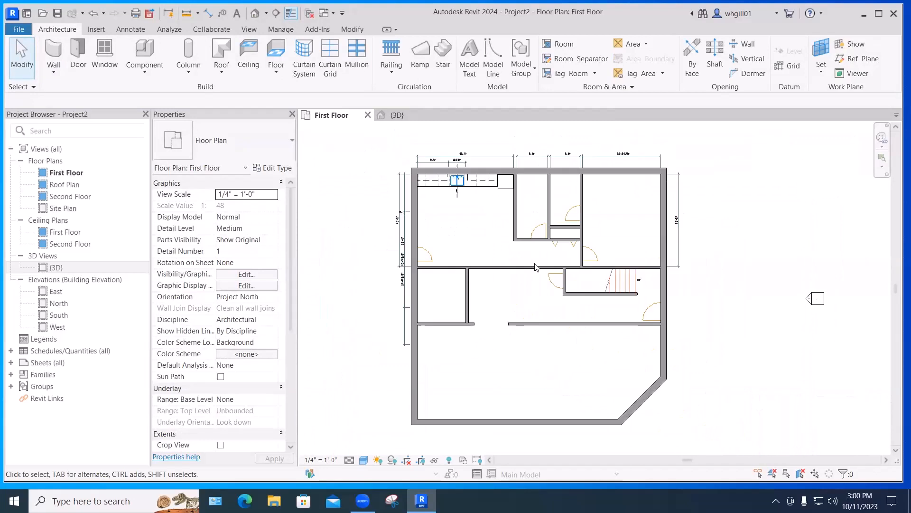
pyautogui.click(363, 460)
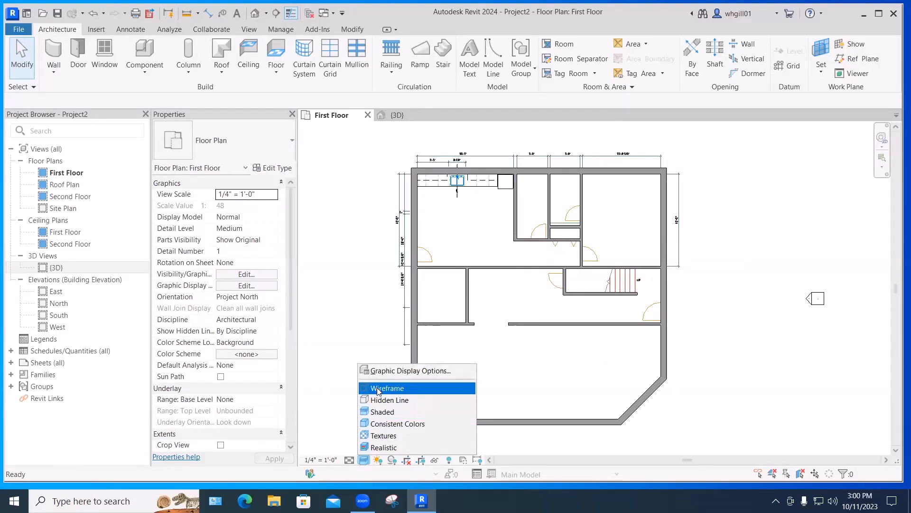
pyautogui.click(379, 389)
# - Measure the width of the entry door opening in the east exterior wall near the stair
pyautogui.scroll(4, 491, 278)
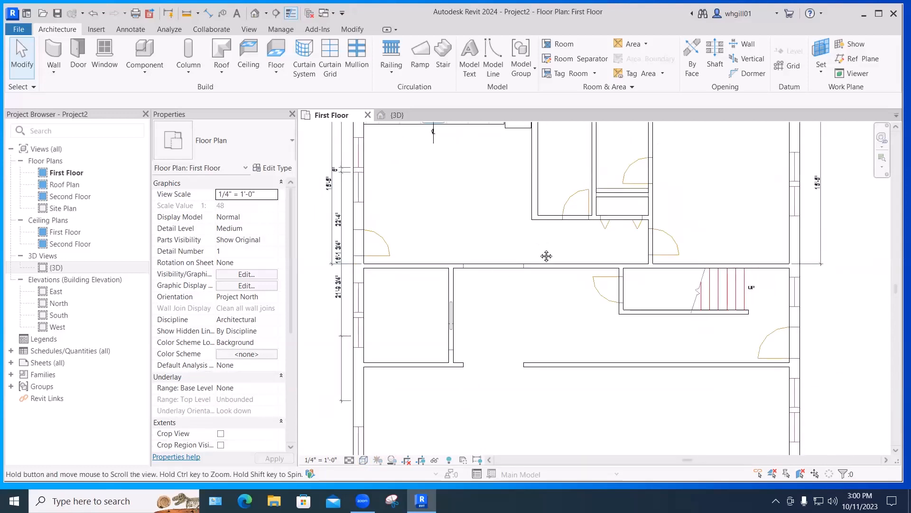
pyautogui.moveTo(545, 251); pyautogui.dragTo(548, 273, button='middle')
pyautogui.scroll(1, 373, 261)
pyautogui.middleClick(372, 263)
pyautogui.middleClick(372, 263)
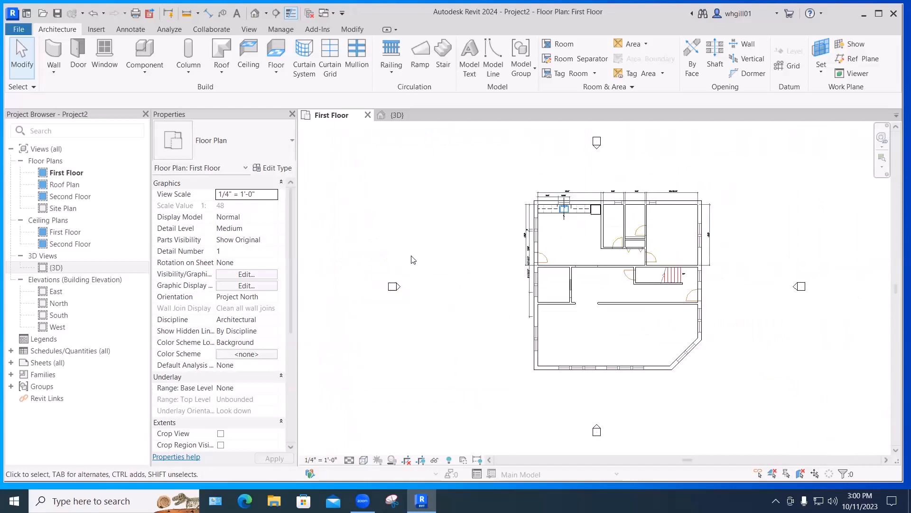
pyautogui.scroll(2, 518, 294)
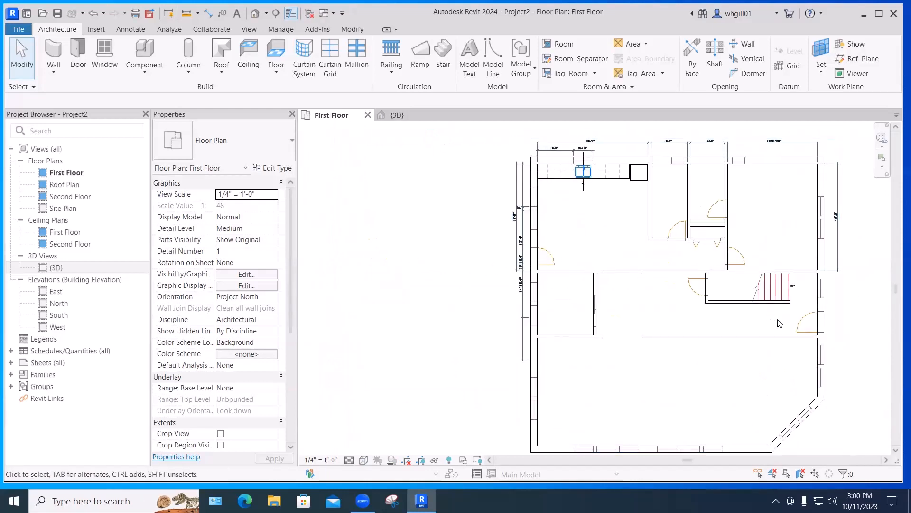
pyautogui.moveTo(703, 314); pyautogui.dragTo(623, 314, button='middle')
pyautogui.scroll(5, 634, 309)
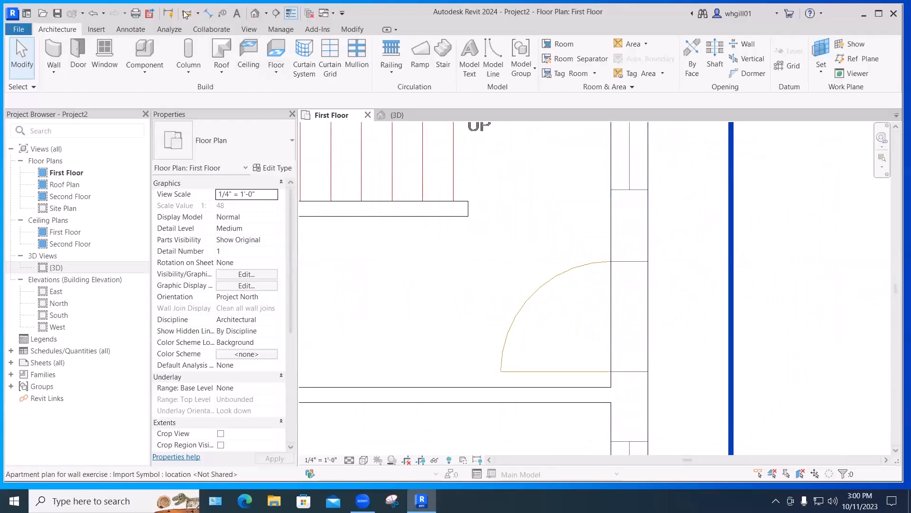
pyautogui.click(187, 13)
pyautogui.click(647, 260)
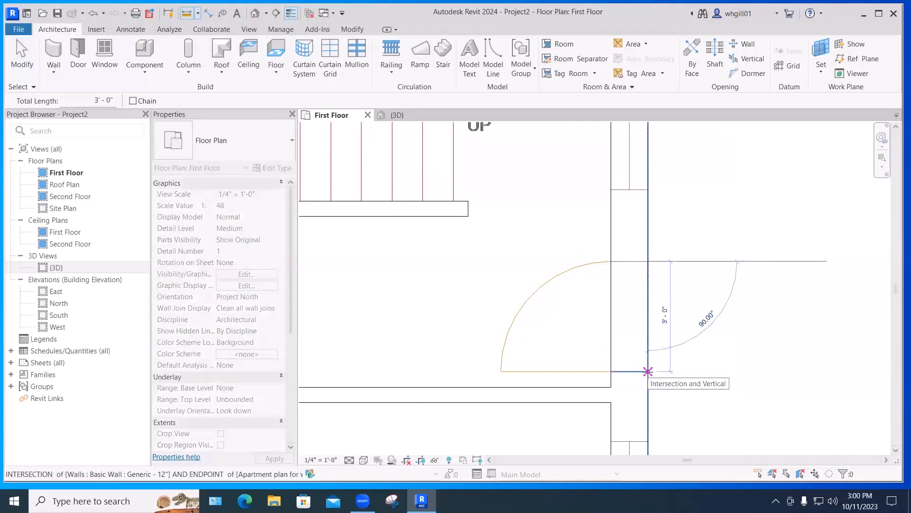
pyautogui.press('Escape')
pyautogui.press('Escape')
# - Load the residential door family Door-Exterior-Single-Entry-Half Flat Glass-Wood_Clad with its 36" x 84" type
pyautogui.moveTo(671, 301); pyautogui.dragTo(670, 277, button='middle')
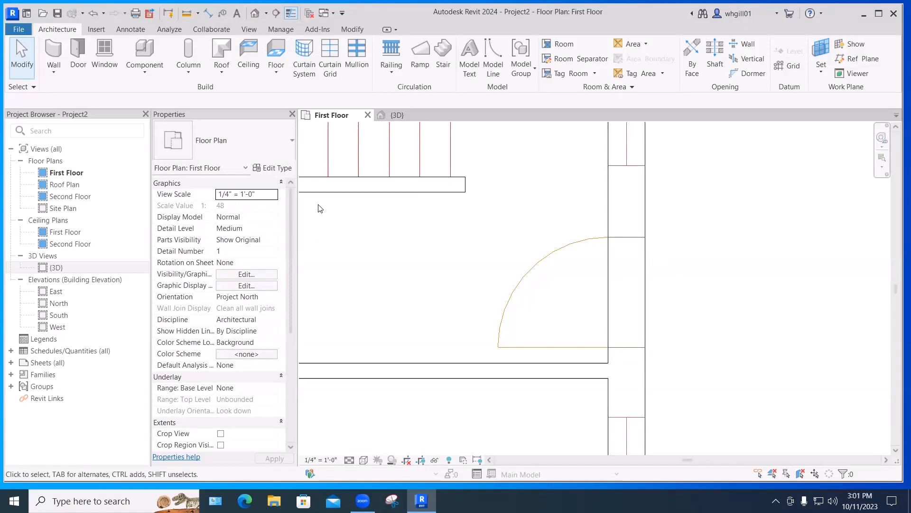
pyautogui.click(77, 58)
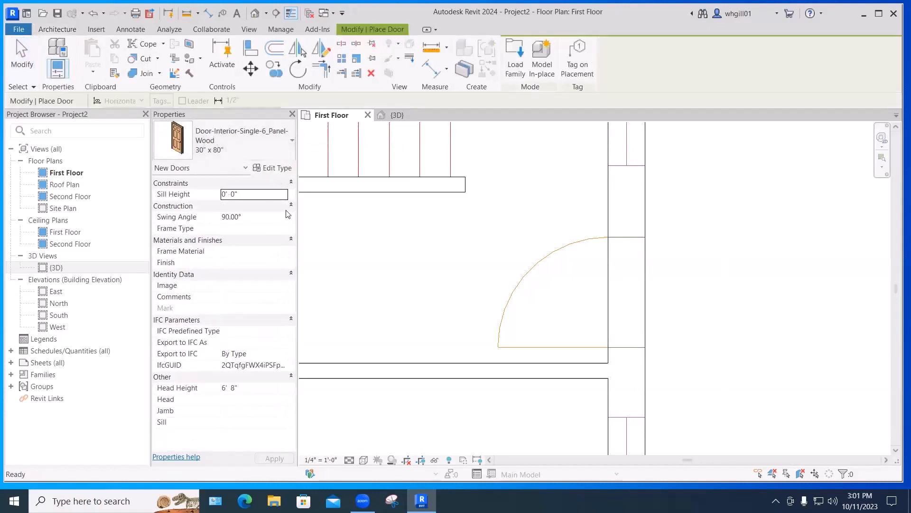
pyautogui.click(249, 153)
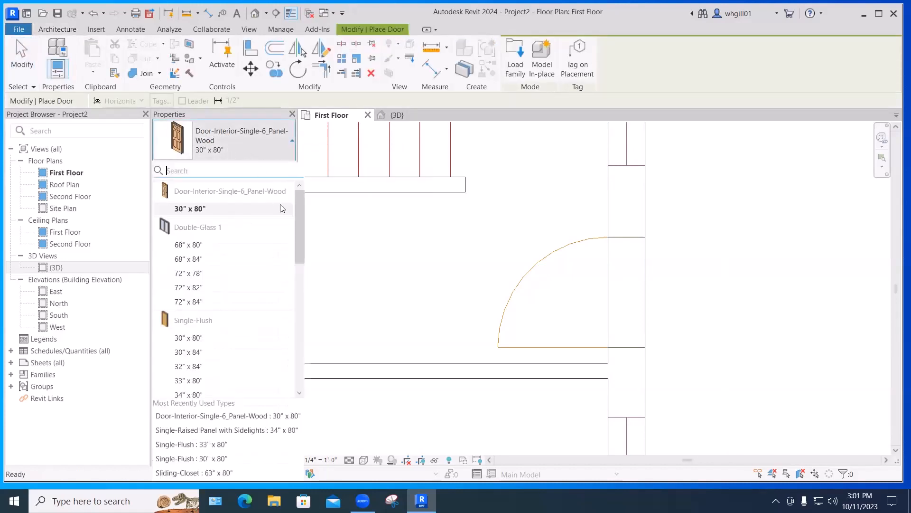
pyautogui.moveTo(300, 220); pyautogui.dragTo(313, 200)
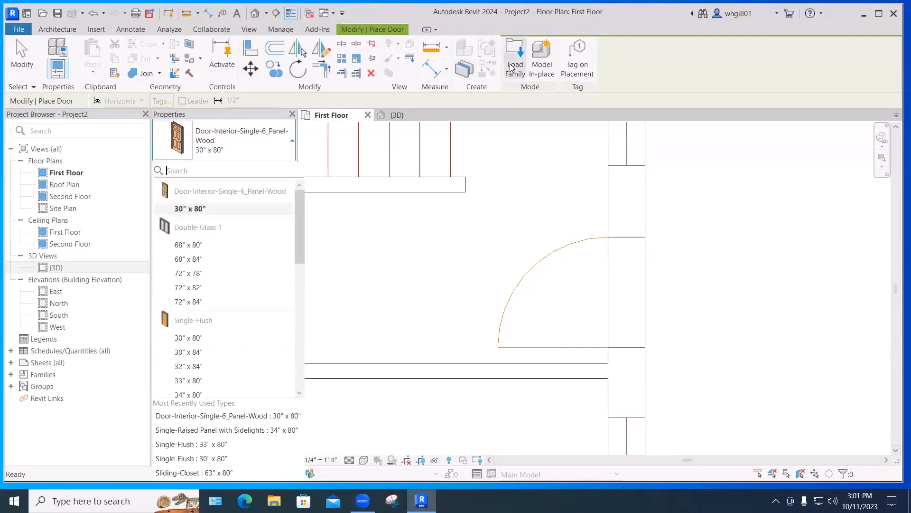
pyautogui.click(515, 62)
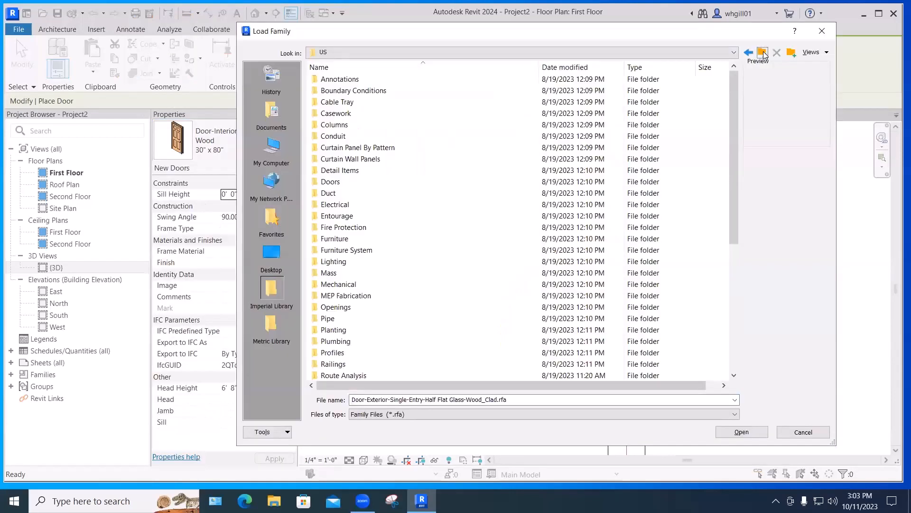
pyautogui.doubleClick(330, 183)
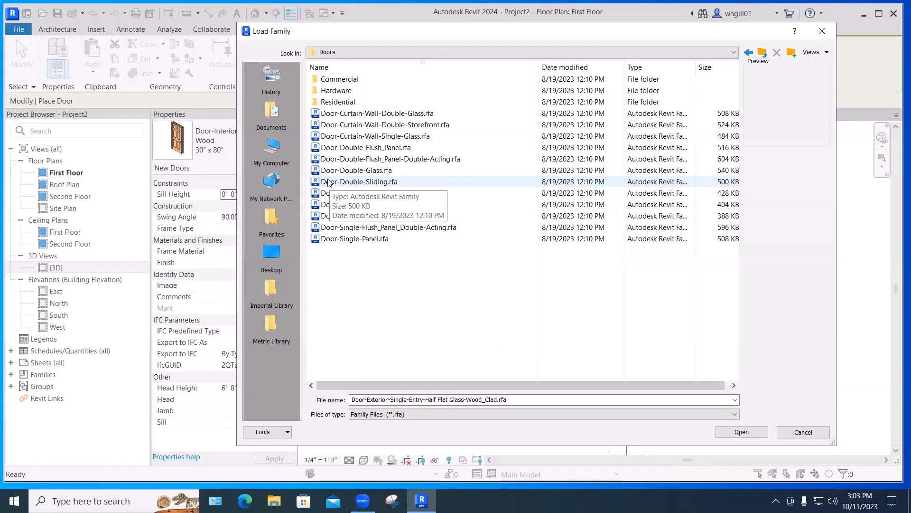
pyautogui.click(366, 105)
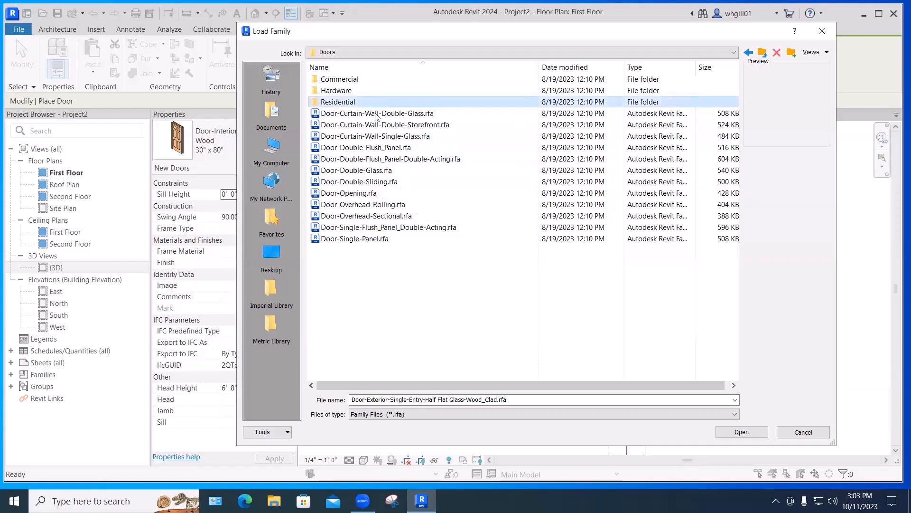
pyautogui.doubleClick(334, 105)
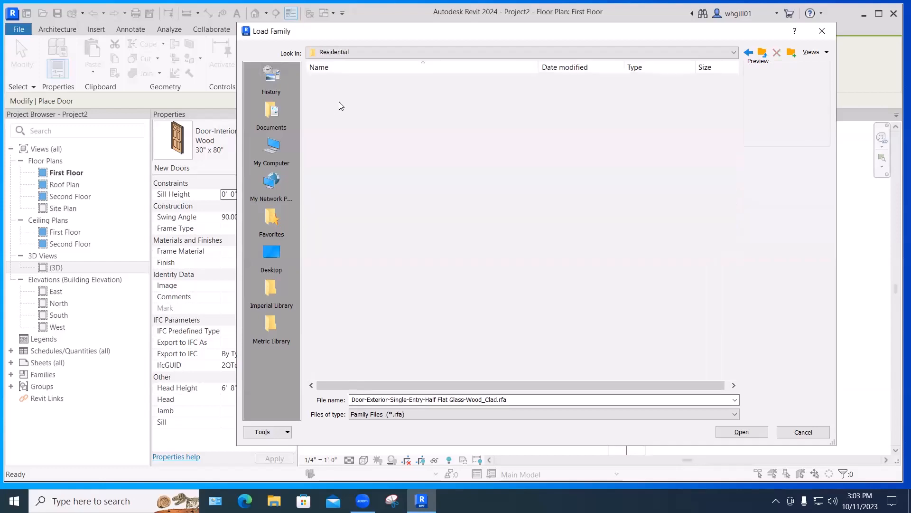
pyautogui.click(404, 124)
pyautogui.click(742, 431)
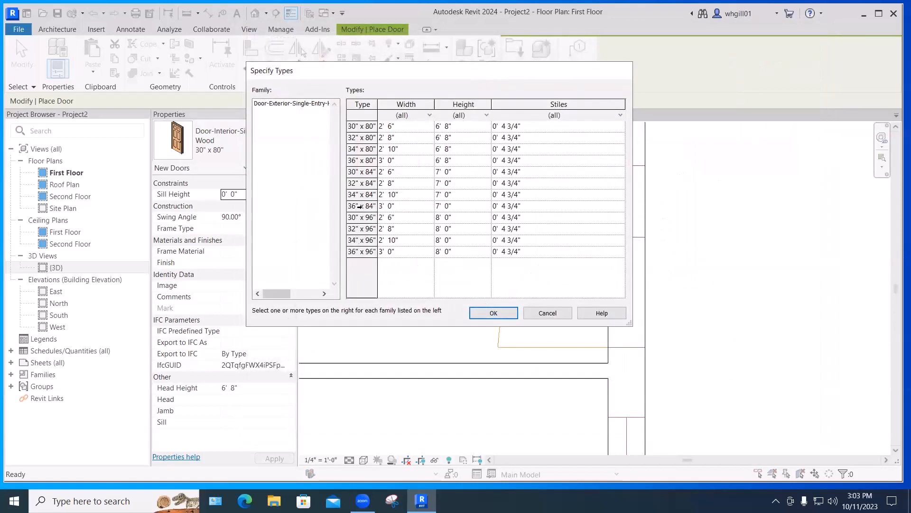
pyautogui.click(360, 207)
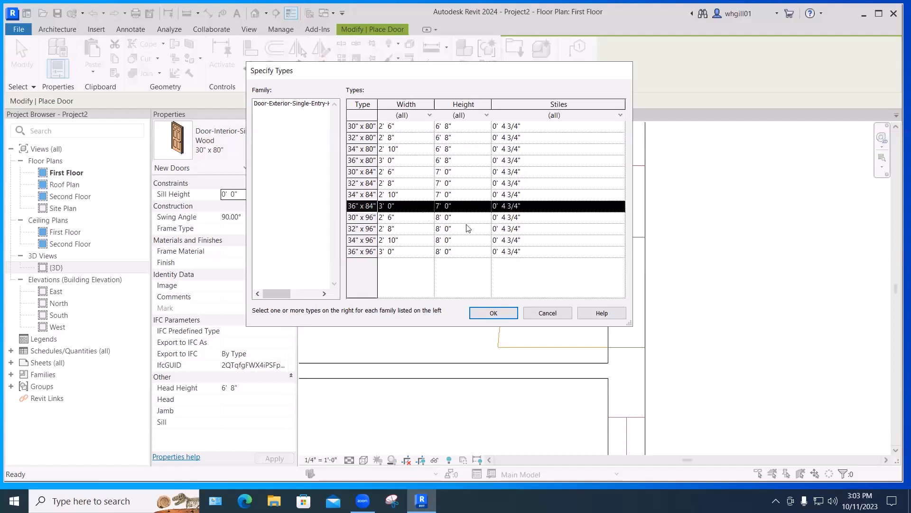
pyautogui.press('Return')
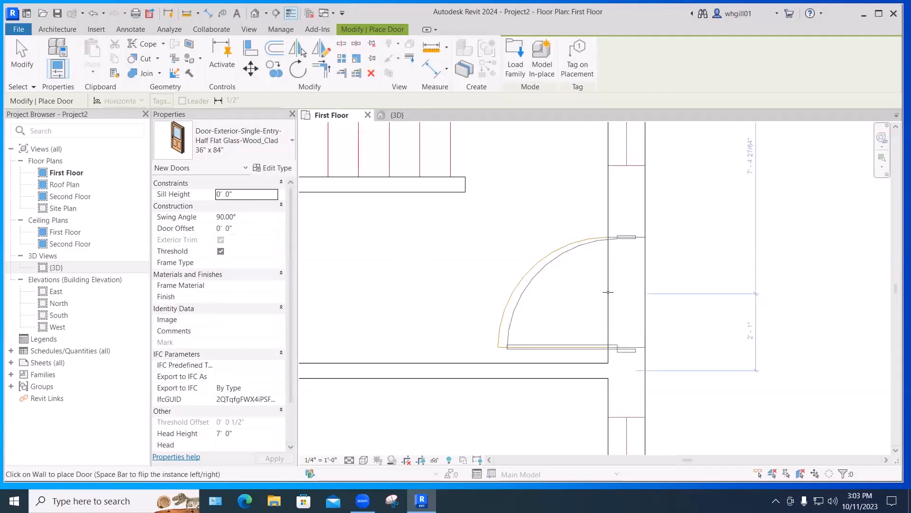
# - Place the 36" x 84" exterior entry door in the east wall at the plan's door opening near the stair
pyautogui.scroll(2, 607, 291)
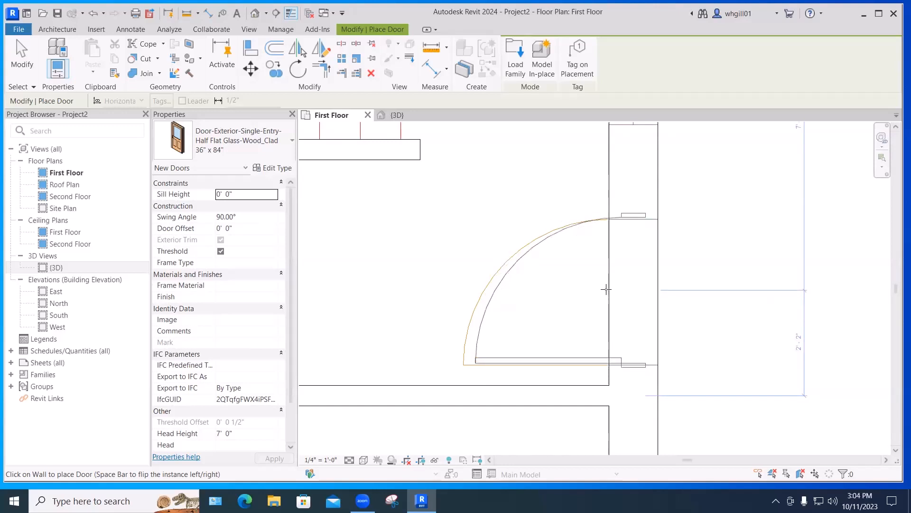
pyautogui.click(612, 264)
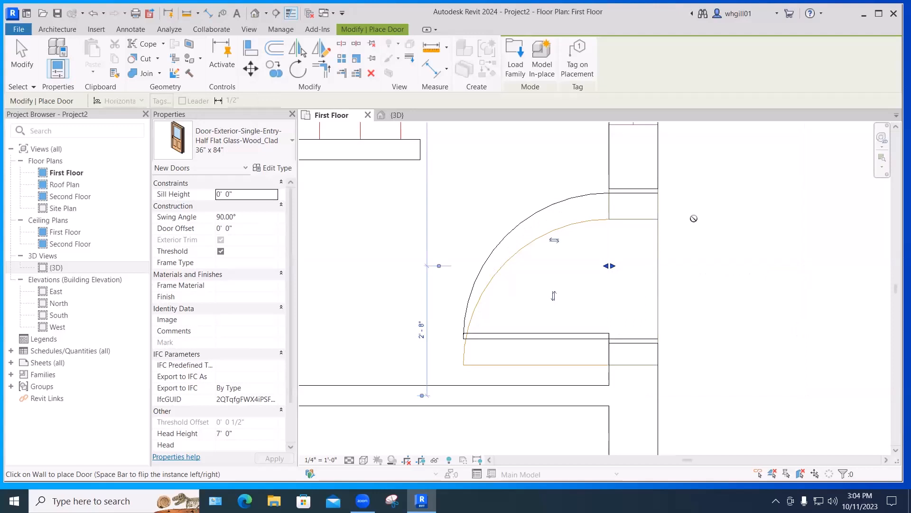
pyautogui.press('Escape')
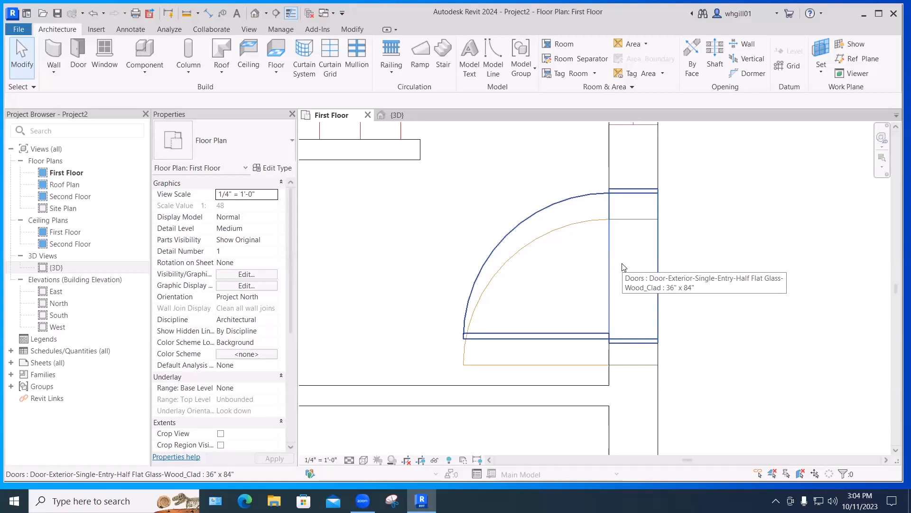
# - Move the entry door from its upper jamb corner onto the opening's upper edge in the plan, and view it in 3D
pyautogui.click(595, 197)
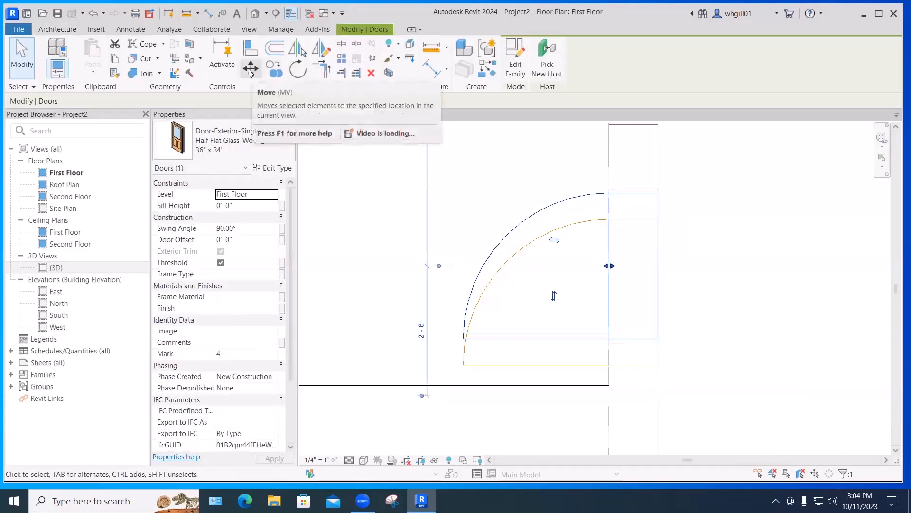
pyautogui.click(250, 70)
pyautogui.click(610, 193)
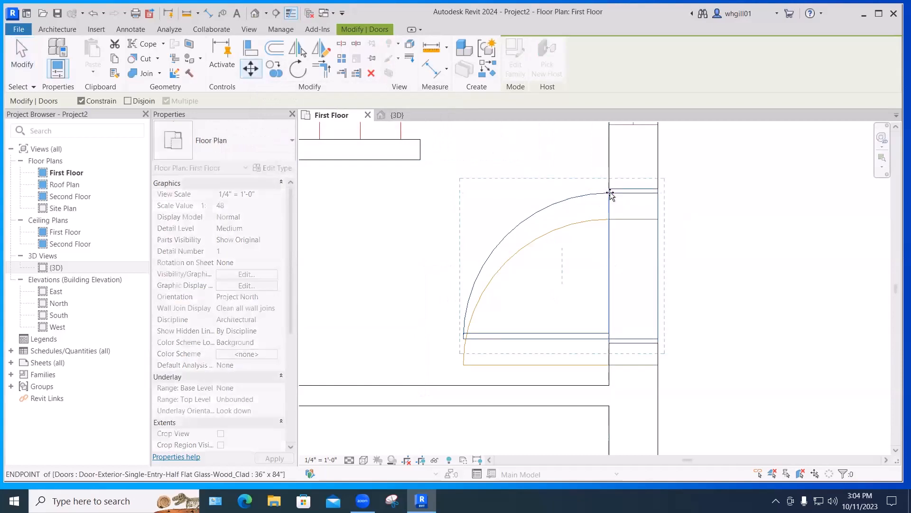
pyautogui.click(609, 220)
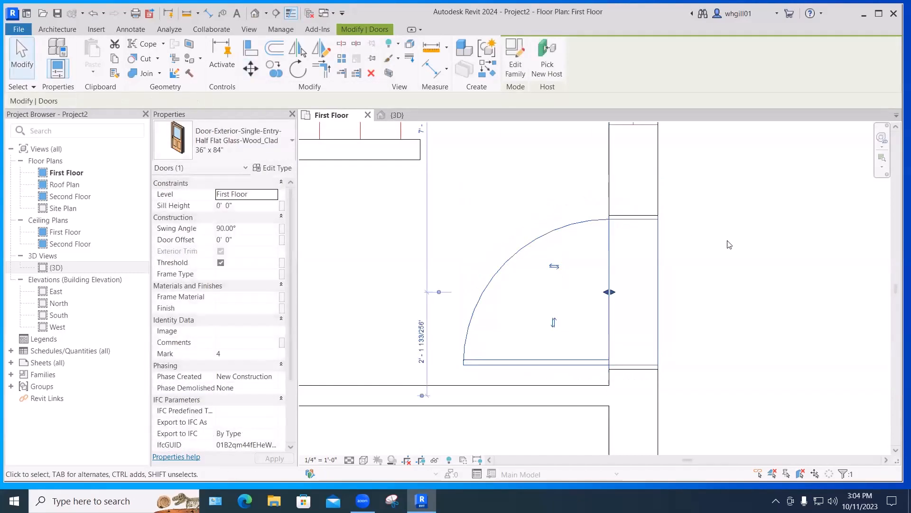
pyautogui.press('Escape')
pyautogui.scroll(-2, 732, 245)
pyautogui.scroll(-3, 731, 241)
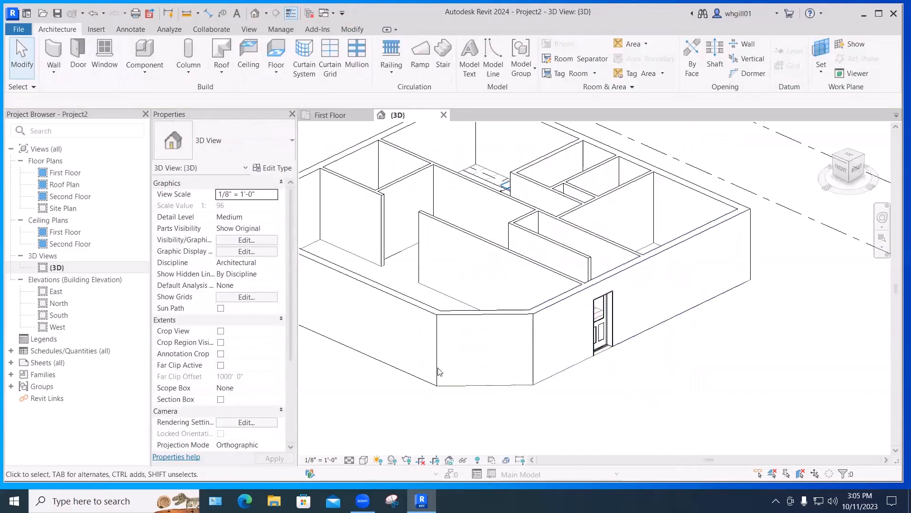
pyautogui.moveTo(417, 370); pyautogui.dragTo(432, 399, button='middle')
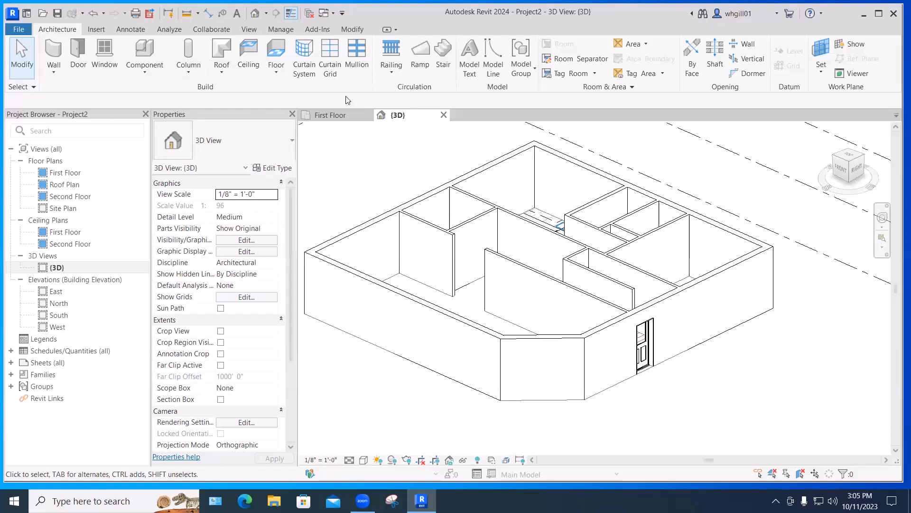
# - Return to the First Floor plan and load the Door-Opening family from the Doors library folder
pyautogui.click(335, 115)
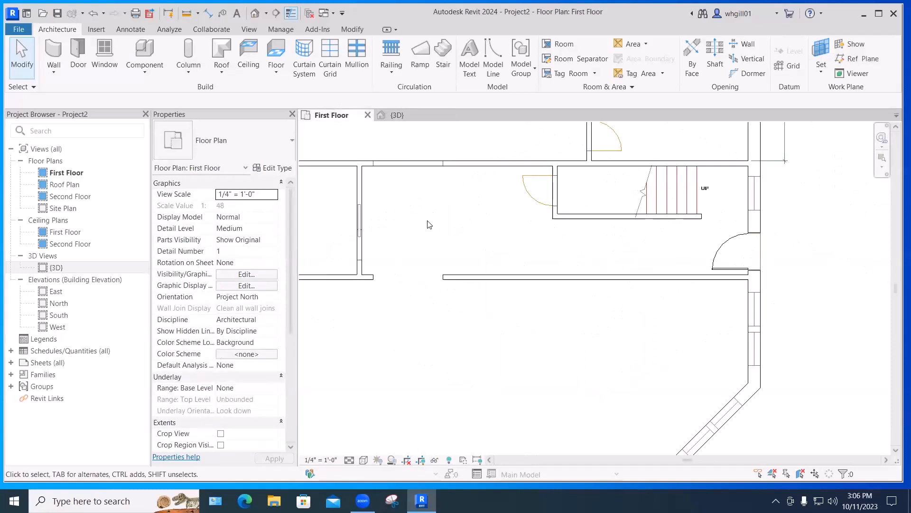
pyautogui.click(78, 56)
pyautogui.click(516, 64)
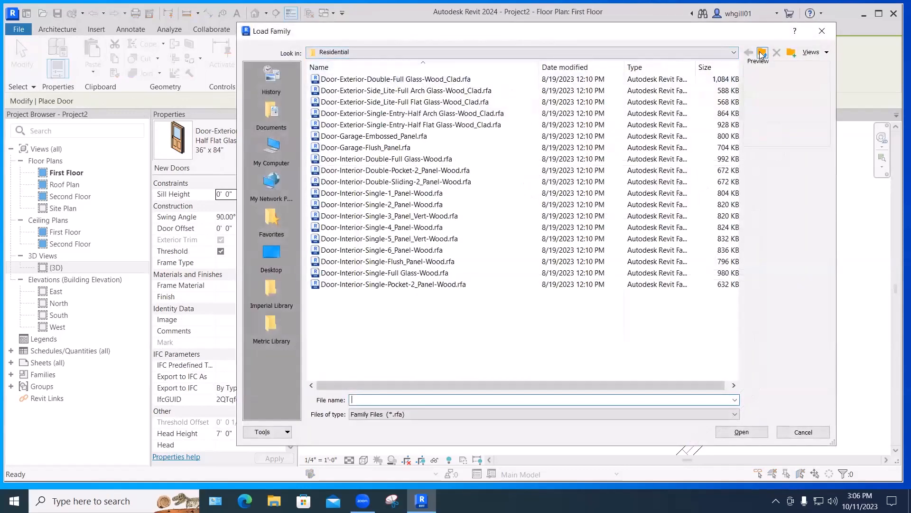
pyautogui.click(761, 53)
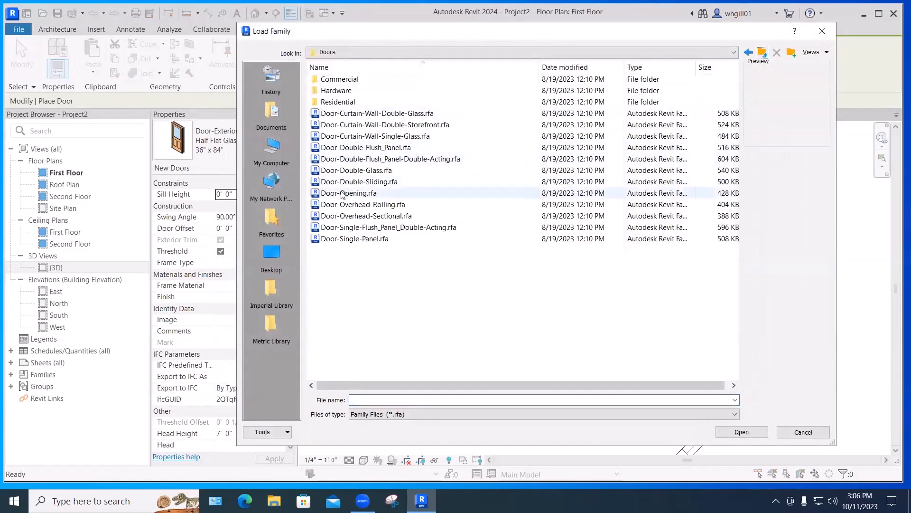
pyautogui.click(349, 193)
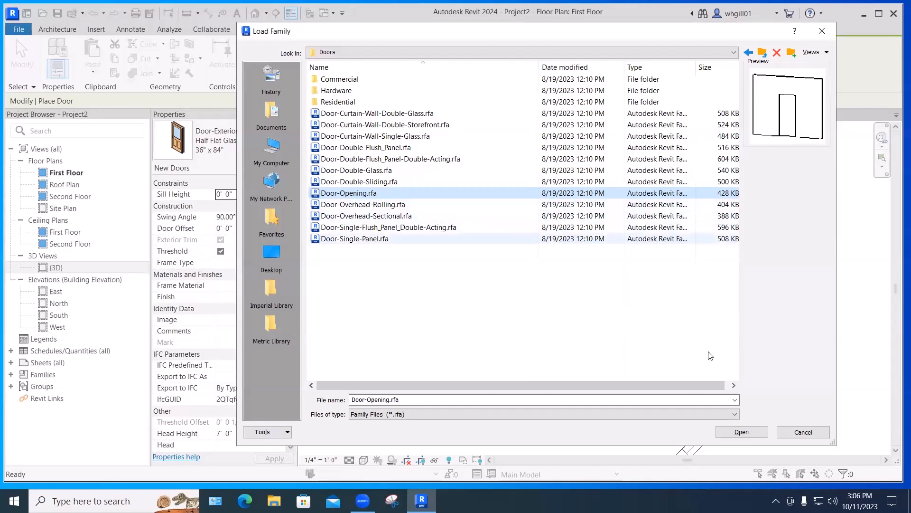
pyautogui.click(742, 432)
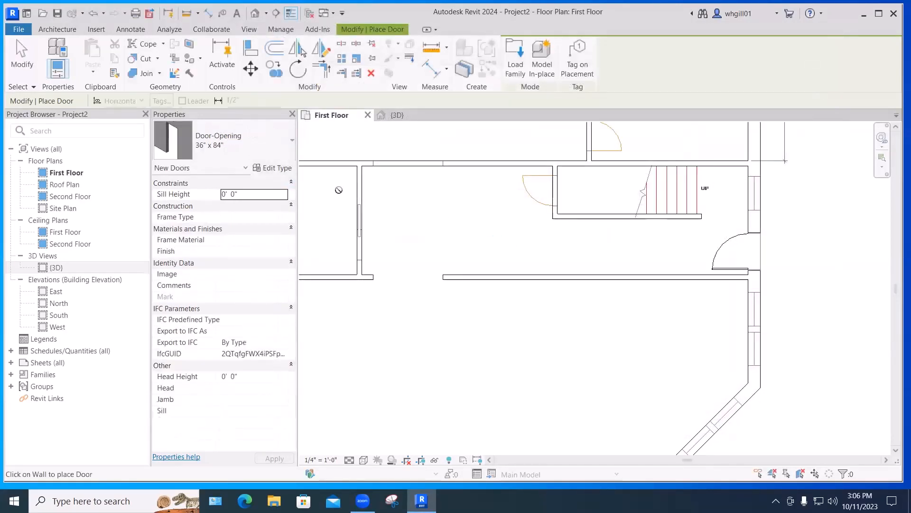
# - Place a 36" x 84" Door-Opening in the horizontal Generic - 5" interior wall at the wide opening west of the stair
pyautogui.click(204, 148)
pyautogui.scroll(3, 356, 250)
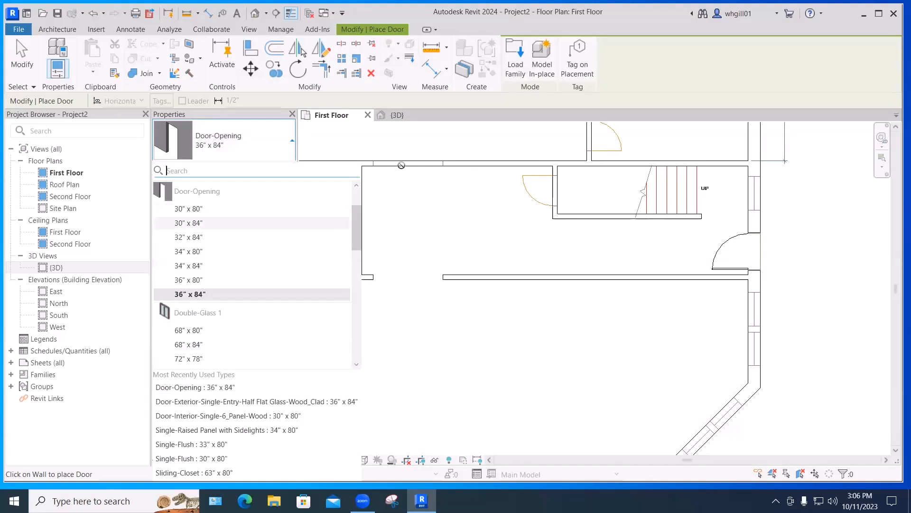
pyautogui.click(401, 165)
pyautogui.click(402, 169)
pyautogui.press('Escape')
pyautogui.press('Escape')
# - Add an aligned dimension between the imported plan's two opening edges, placed below the interior wall
pyautogui.scroll(5, 440, 246)
pyautogui.scroll(1, 440, 246)
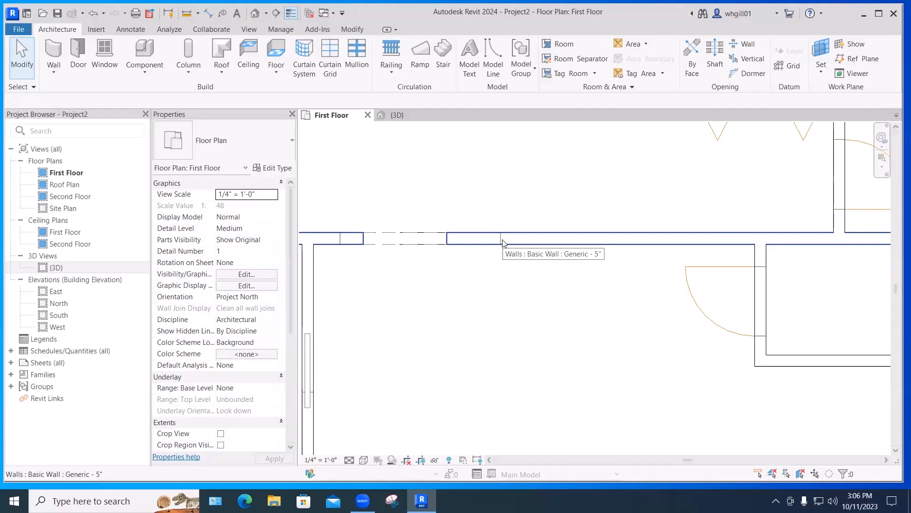
pyautogui.click(209, 13)
pyautogui.scroll(1, 347, 239)
pyautogui.scroll(2, 344, 241)
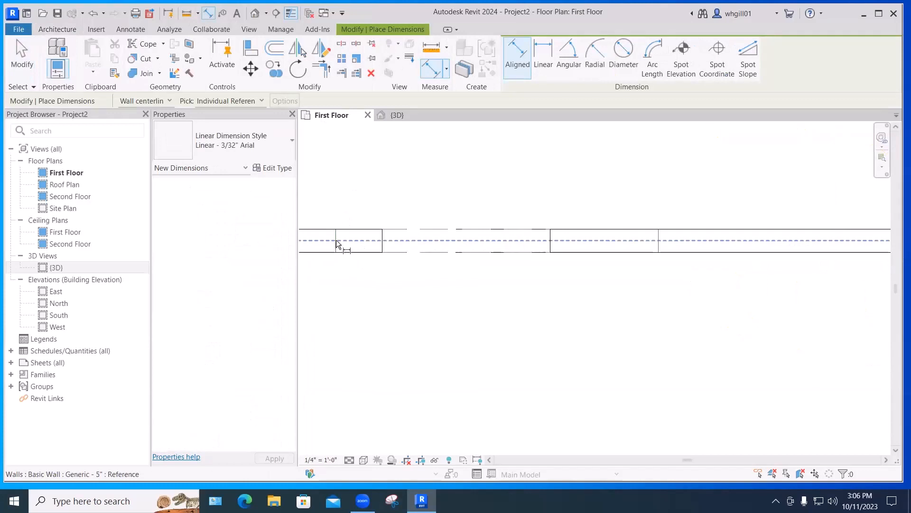
pyautogui.moveTo(389, 243); pyautogui.dragTo(389, 242, button='middle')
pyautogui.scroll(-2, 388, 242)
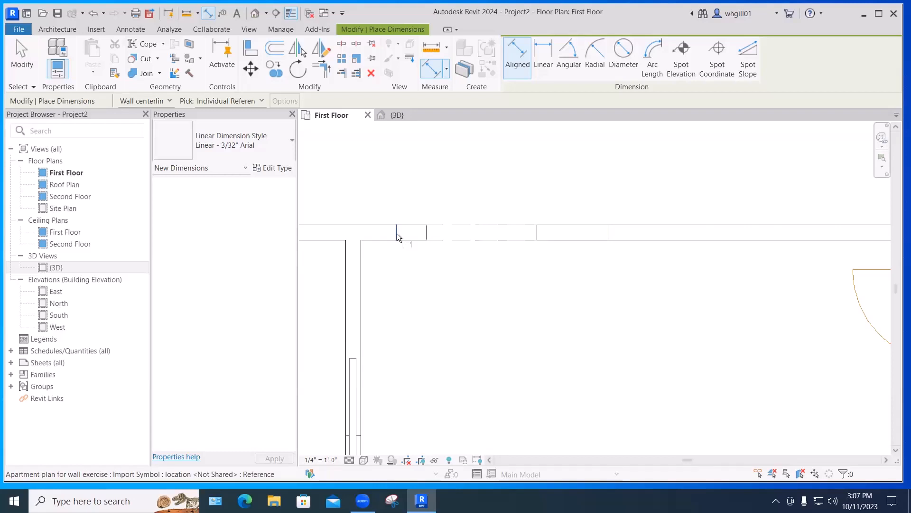
pyautogui.click(396, 236)
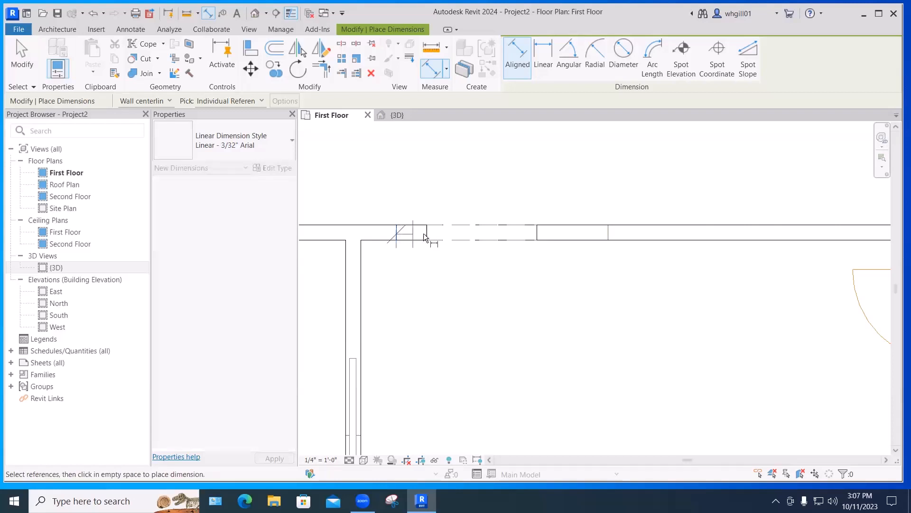
pyautogui.click(608, 233)
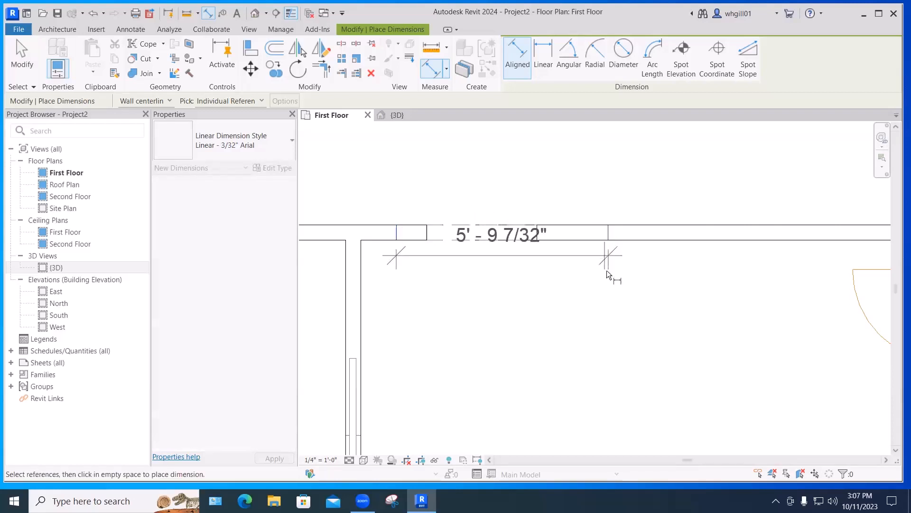
pyautogui.click(619, 308)
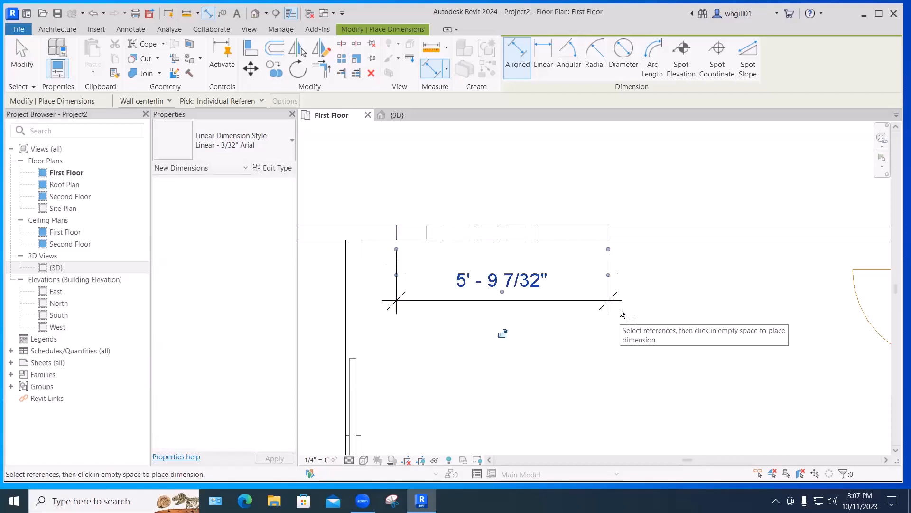
pyautogui.press('Escape')
pyautogui.press('Escape')
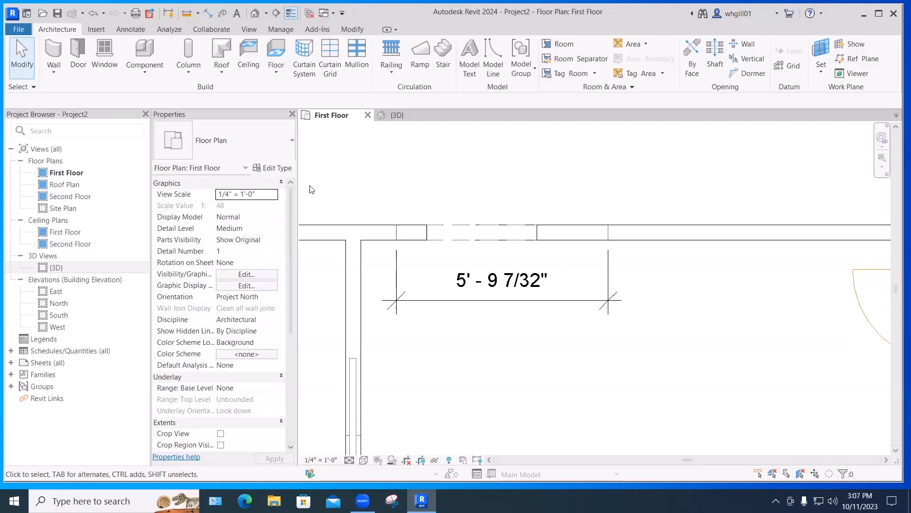
# - Duplicate the type of the Door-Opening in the horizontal interior wall under the name 69" x 80"
pyautogui.click(456, 241)
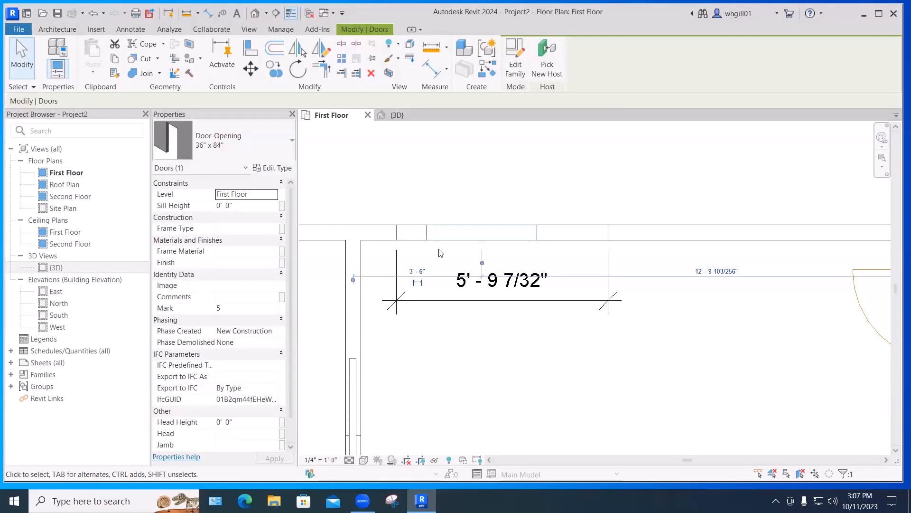
pyautogui.click(273, 168)
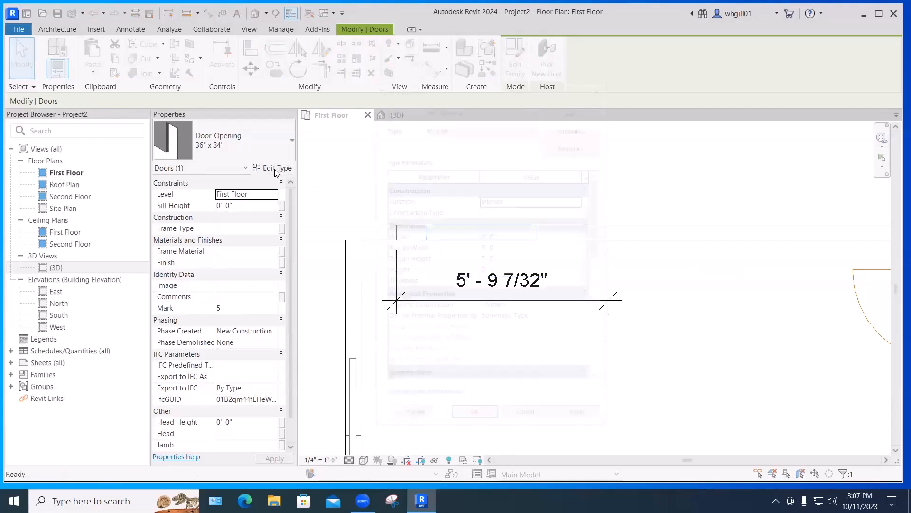
pyautogui.click(574, 126)
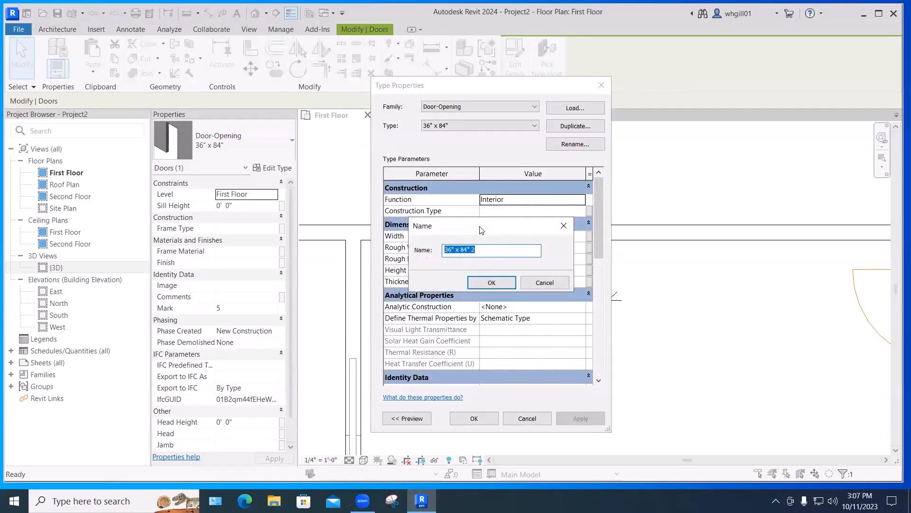
pyautogui.moveTo(486, 227); pyautogui.dragTo(693, 262)
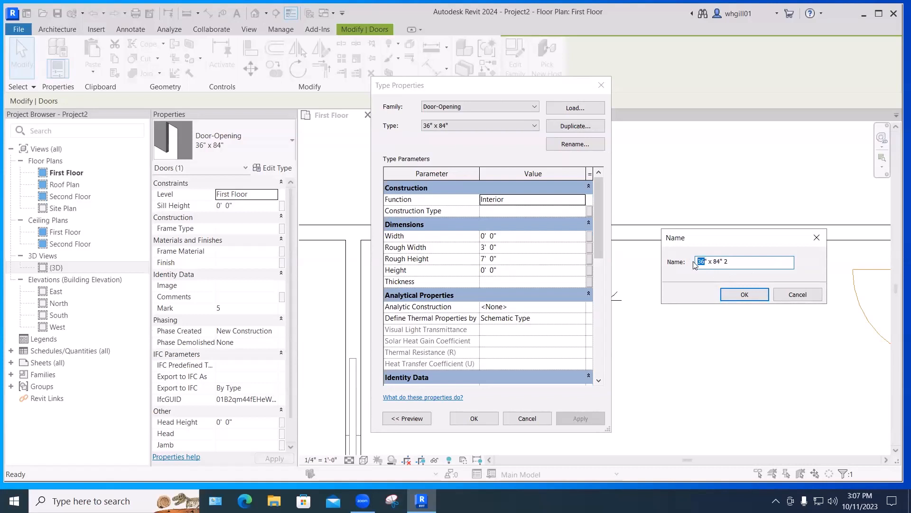
pyautogui.write("5'9")
pyautogui.press('BackSpace')
pyautogui.press('BackSpace')
pyautogui.press('BackSpace')
pyautogui.write('69')
pyautogui.press('Delete')
pyautogui.moveTo(715, 262); pyautogui.dragTo(734, 263)
pyautogui.write('80')
pyautogui.click(743, 296)
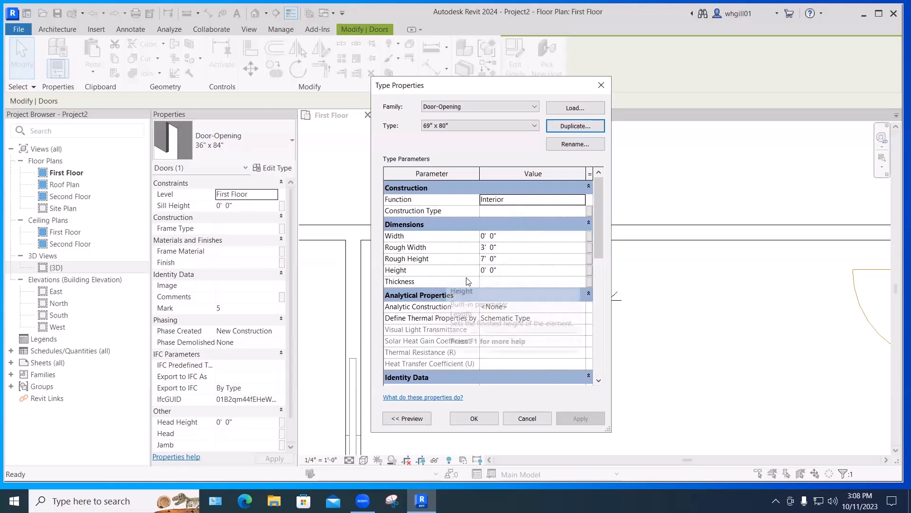
# - Set the 69" x 80" type's Width to 5' 9" and Height to 80", and accept the type properties
pyautogui.click(489, 238)
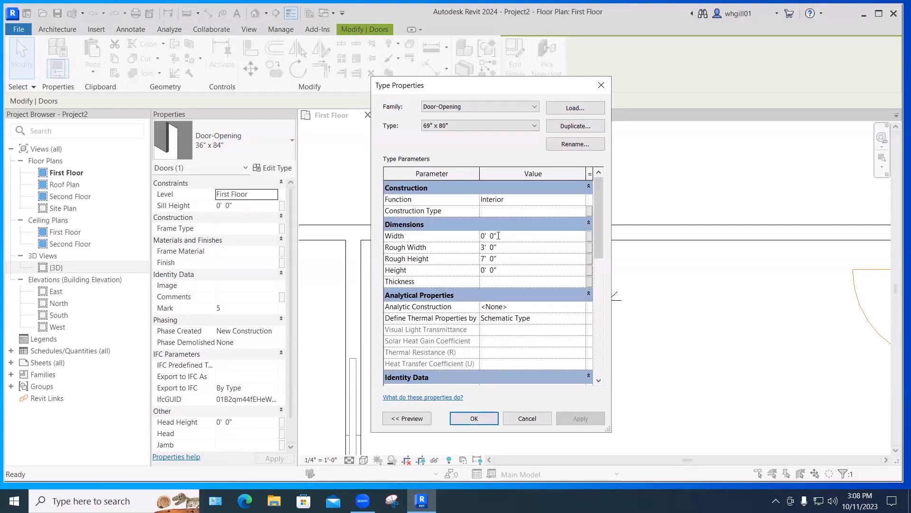
pyautogui.moveTo(498, 235); pyautogui.dragTo(481, 237)
pyautogui.write("5' 9")
pyautogui.click(500, 271)
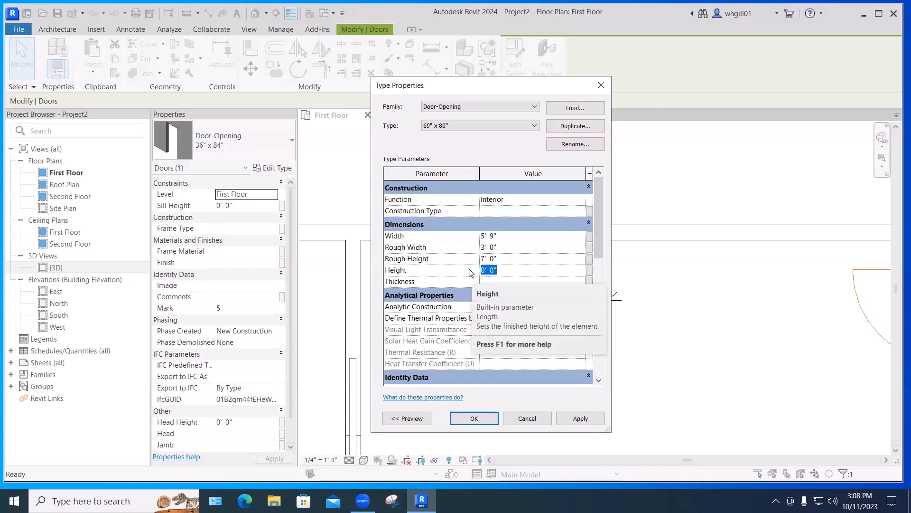
pyautogui.write('80')
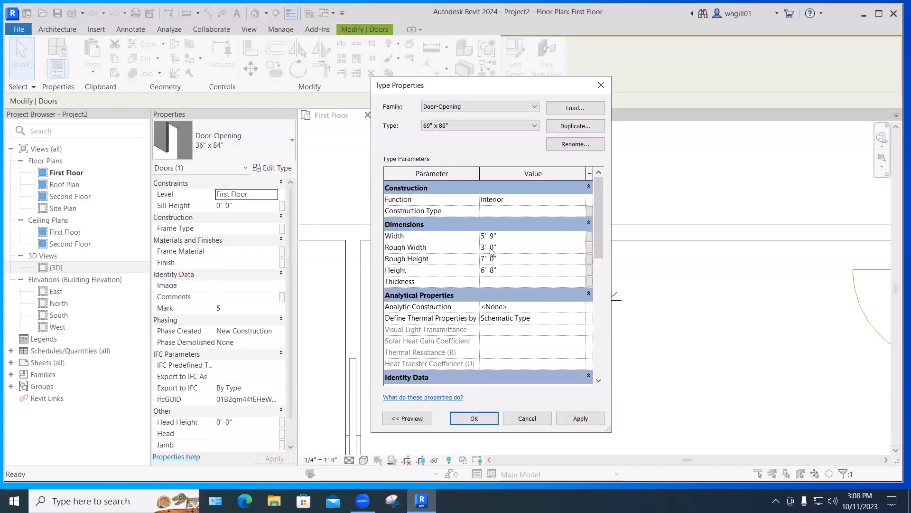
pyautogui.moveTo(498, 247); pyautogui.dragTo(476, 249)
pyautogui.click(474, 418)
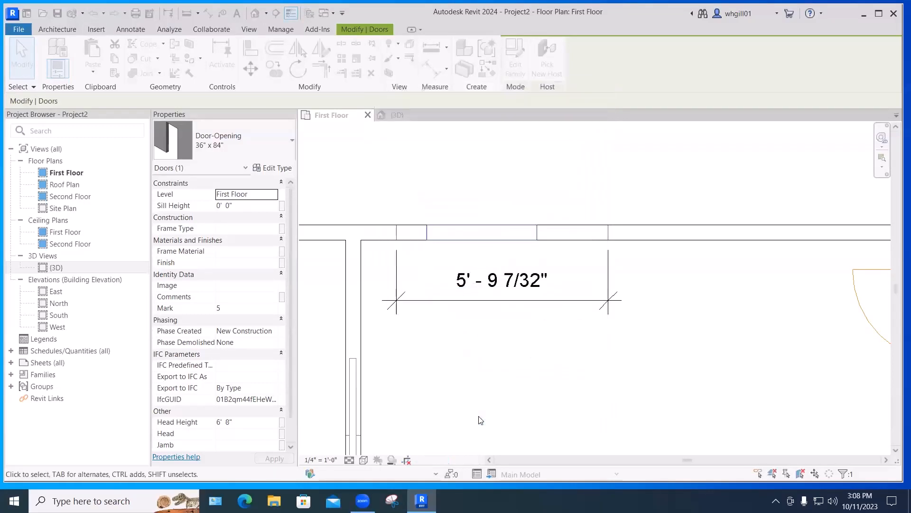
# - Reopen the opening's type properties and set Rough Width to 5' 9" and Rough Height to 80"
pyautogui.click(540, 243)
pyautogui.click(536, 235)
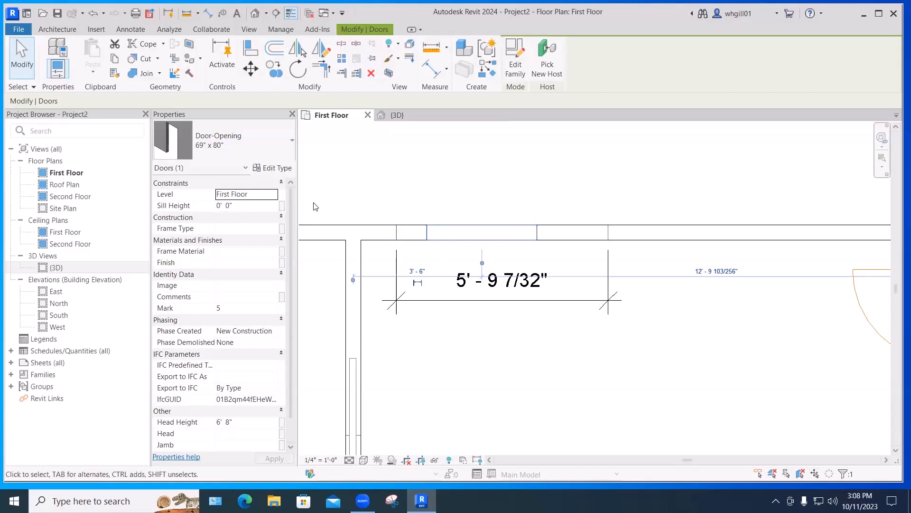
pyautogui.click(277, 169)
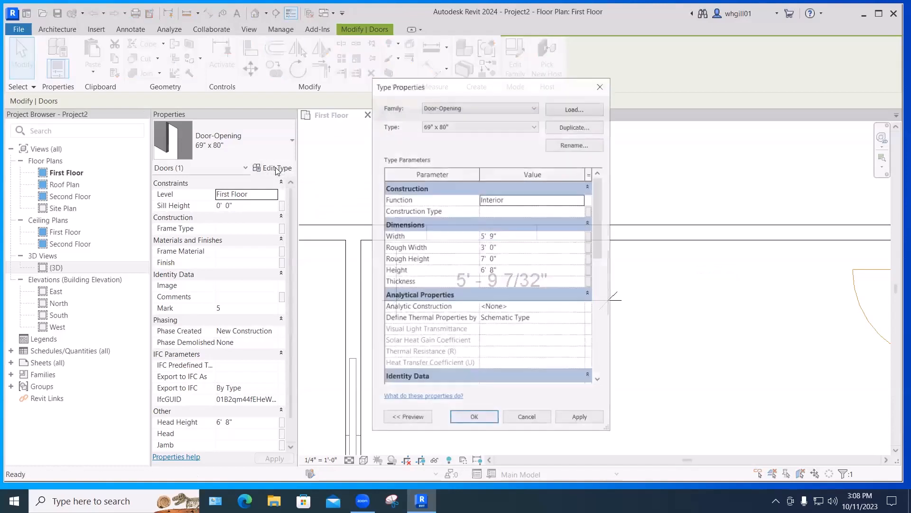
pyautogui.click(504, 260)
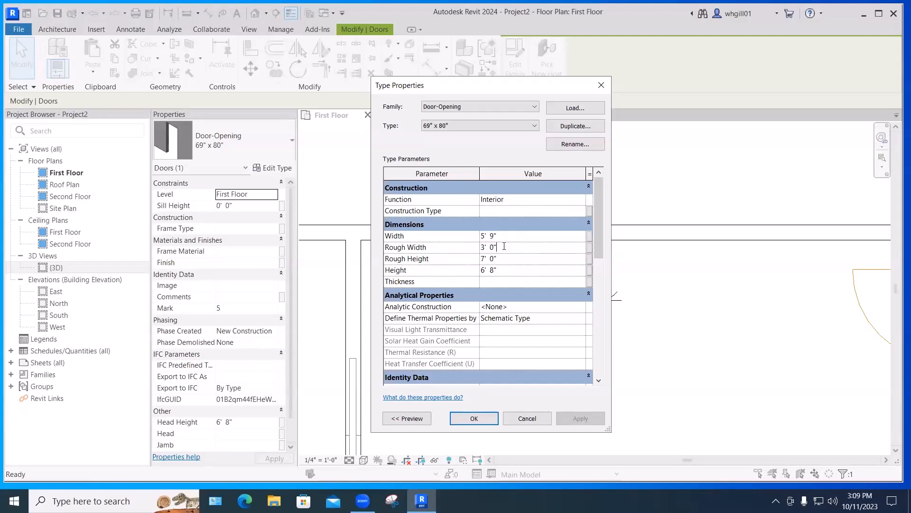
pyautogui.moveTo(504, 247); pyautogui.dragTo(477, 248)
pyautogui.write('5')
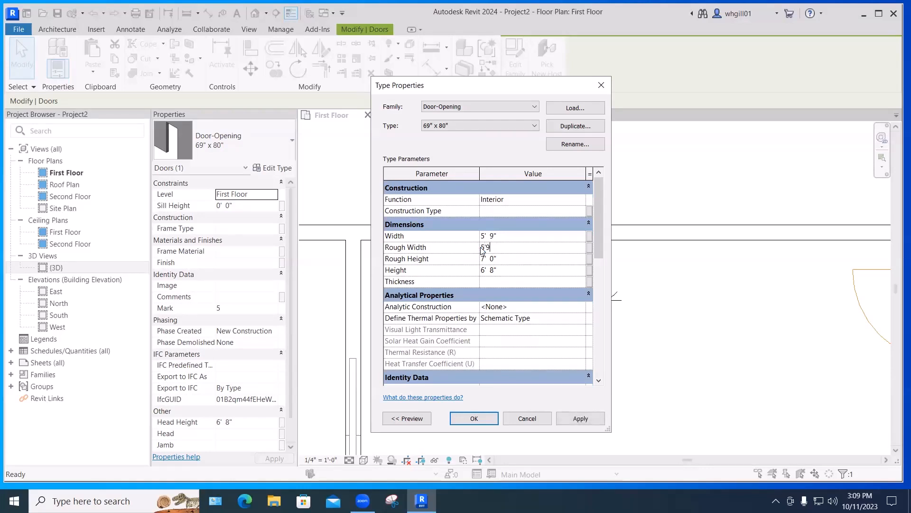
pyautogui.write("'  9")
pyautogui.click(497, 259)
pyautogui.moveTo(497, 260); pyautogui.dragTo(477, 261)
pyautogui.write('80')
# - Try to clear the type's Width value and restore it to 5' 9"
pyautogui.click(507, 235)
pyautogui.press('BackSpace')
pyautogui.click(509, 270)
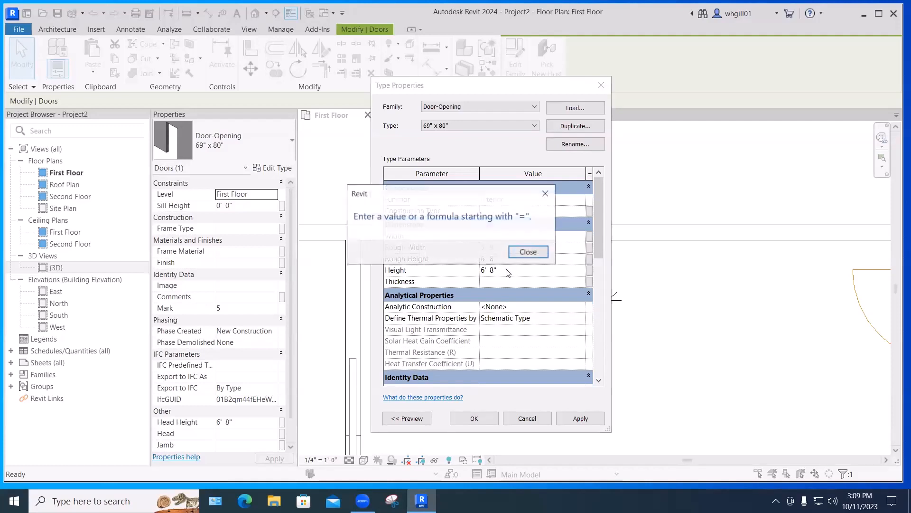
pyautogui.click(528, 251)
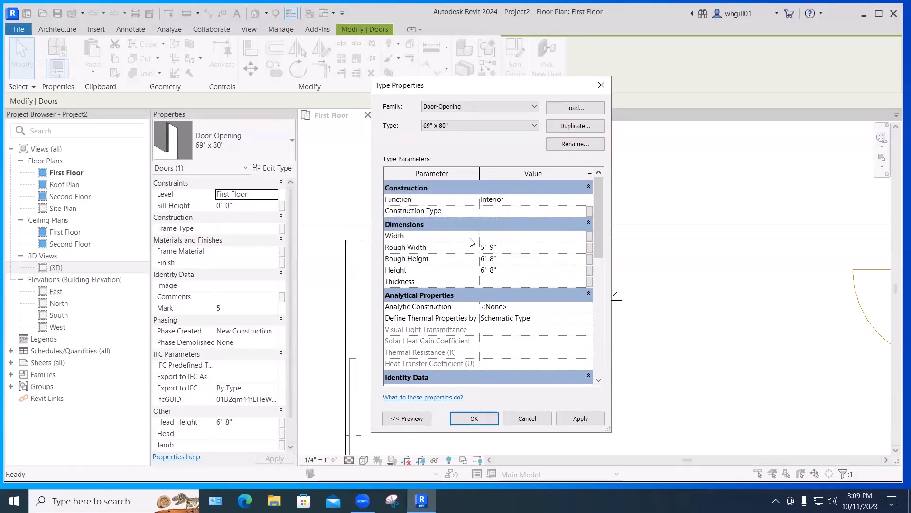
pyautogui.click(503, 271)
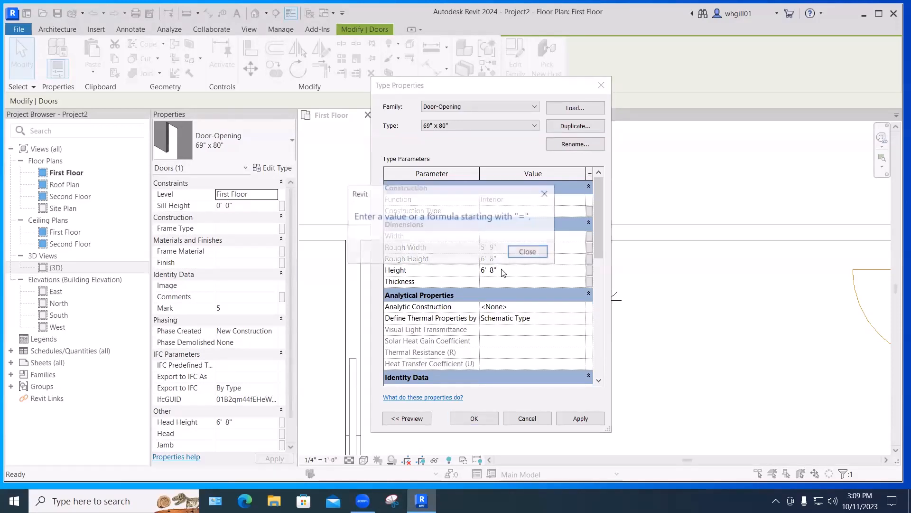
pyautogui.click(526, 251)
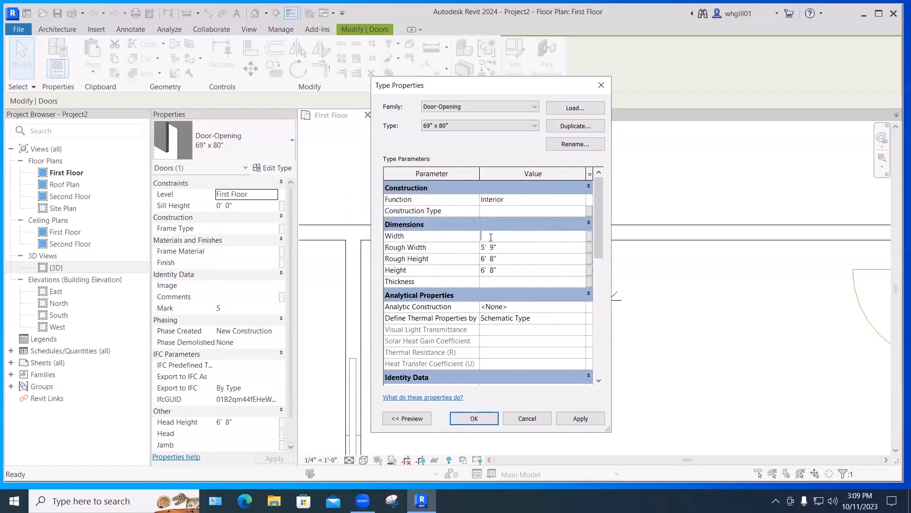
pyautogui.click(500, 271)
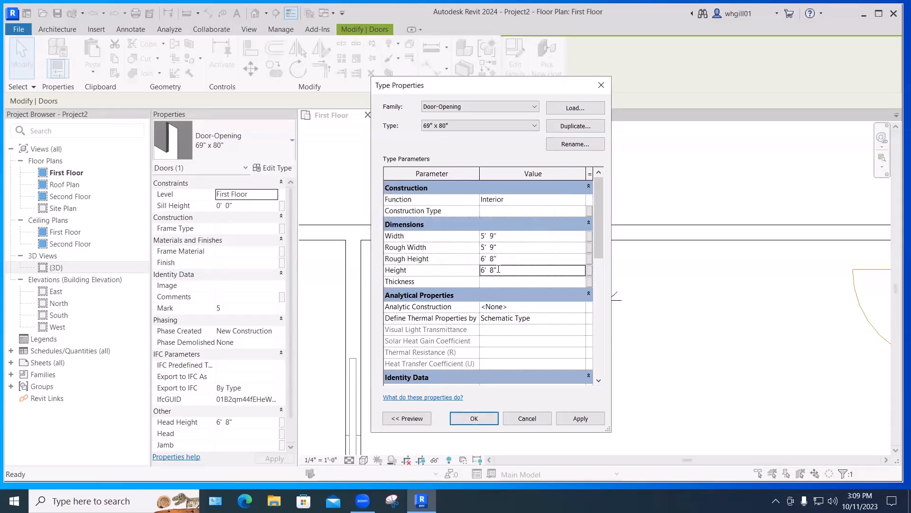
# - Apply the rough size changes to the 69" x 80" type and deselect the opening
pyautogui.click(575, 421)
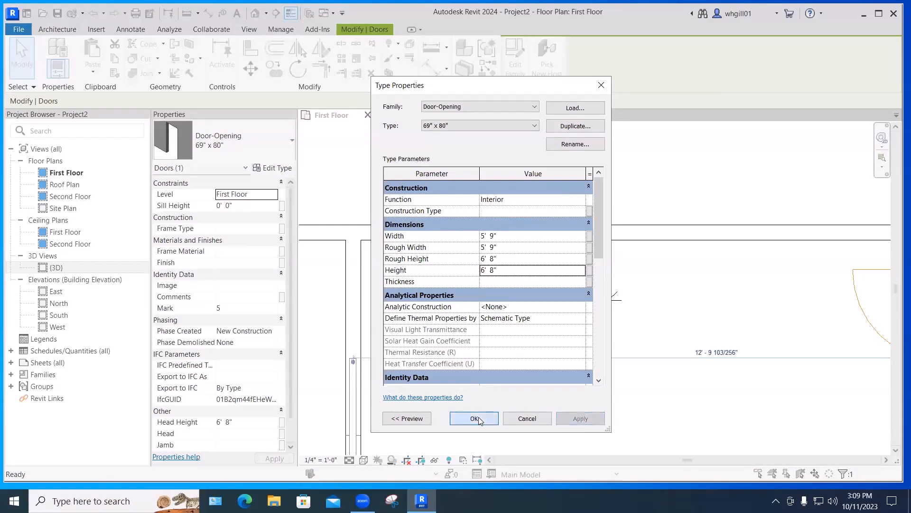
pyautogui.click(474, 418)
pyautogui.click(502, 348)
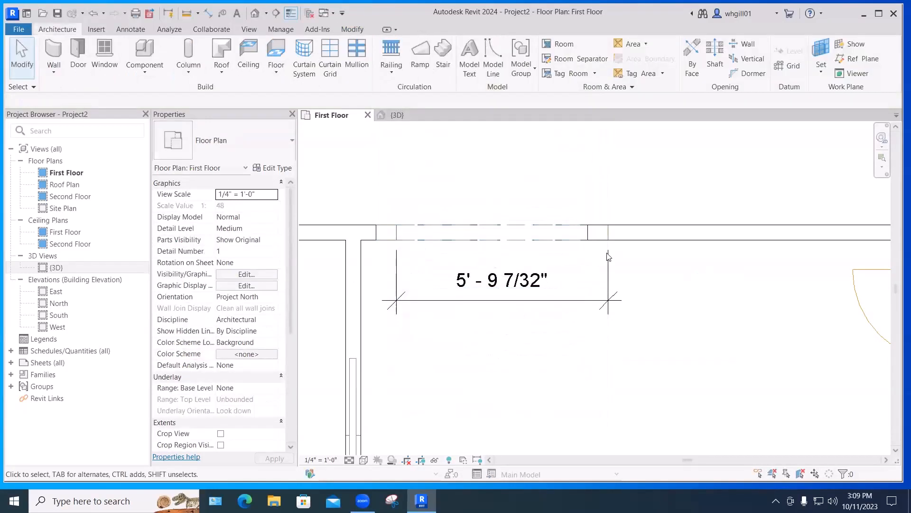
# - Move the 69" x 80" opening from its upper east corner onto the east edge of the opening in the imported plan
pyautogui.click(583, 231)
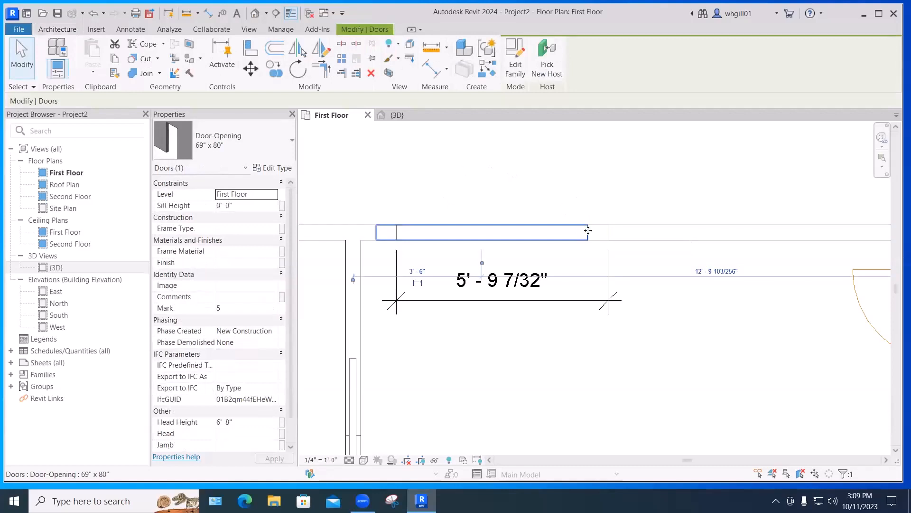
pyautogui.click(252, 70)
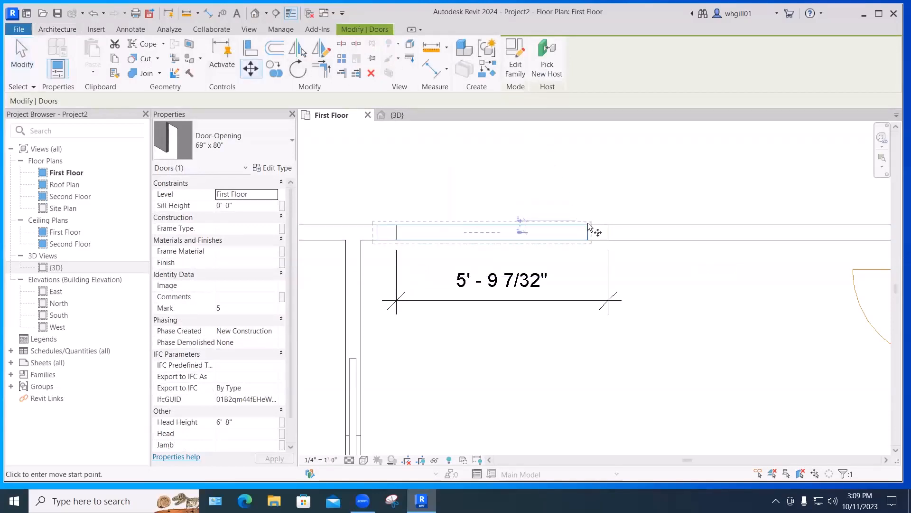
pyautogui.click(606, 226)
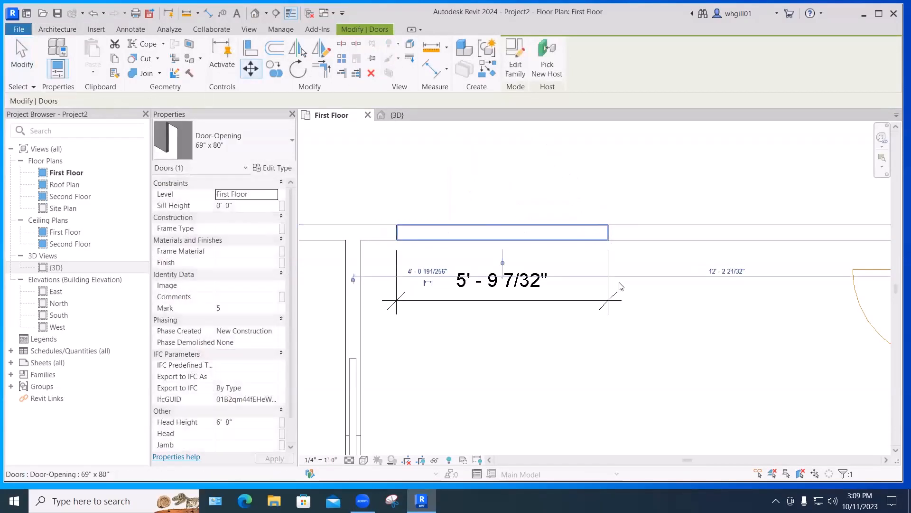
pyautogui.press('Escape')
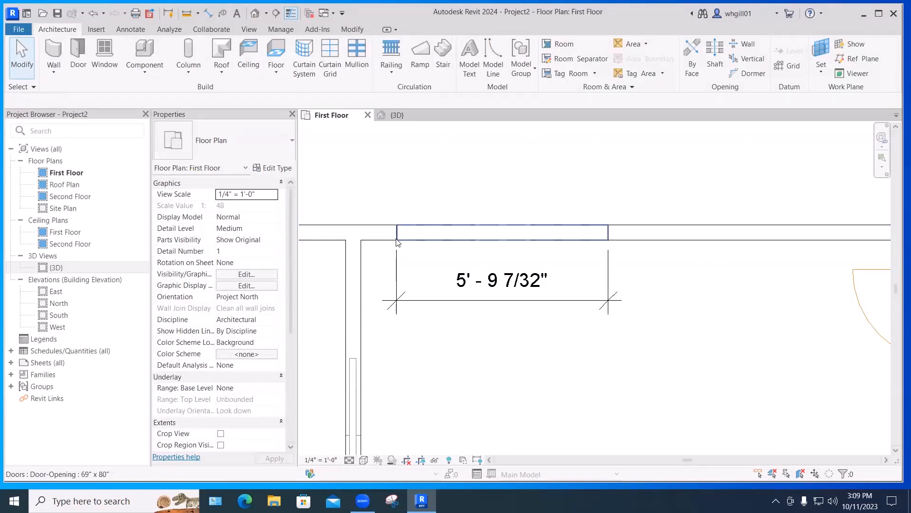
pyautogui.scroll(3, 395, 242)
pyautogui.scroll(-5, 495, 312)
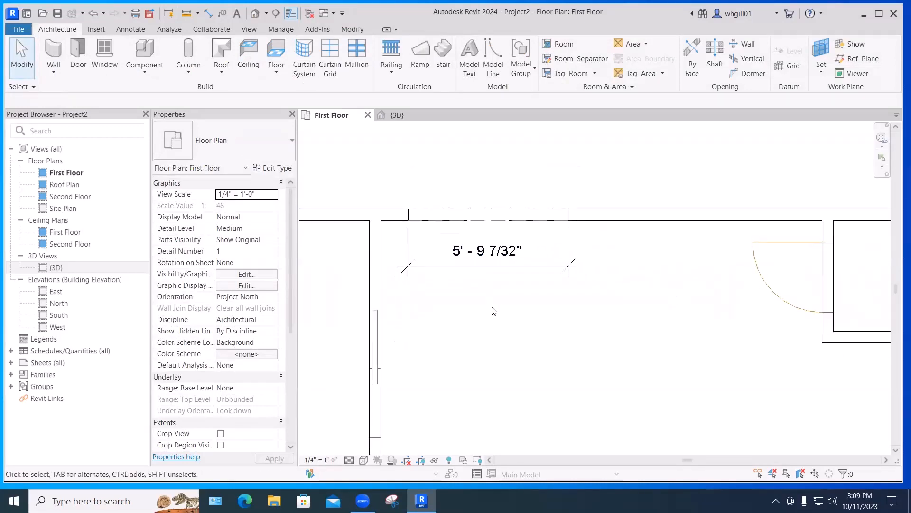
# - Delete the temporary aligned dimension below the opening and inspect the opening in the 3D view
pyautogui.click(511, 269)
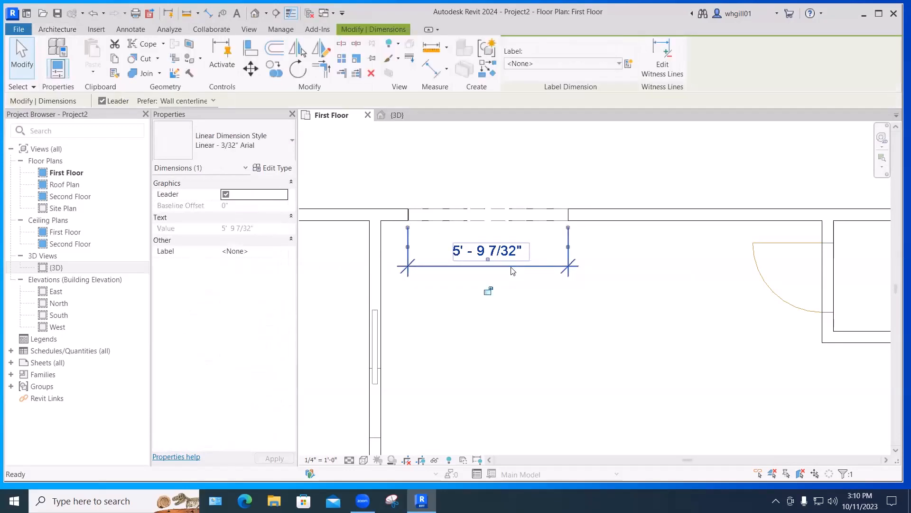
pyautogui.press('Delete')
pyautogui.click(397, 115)
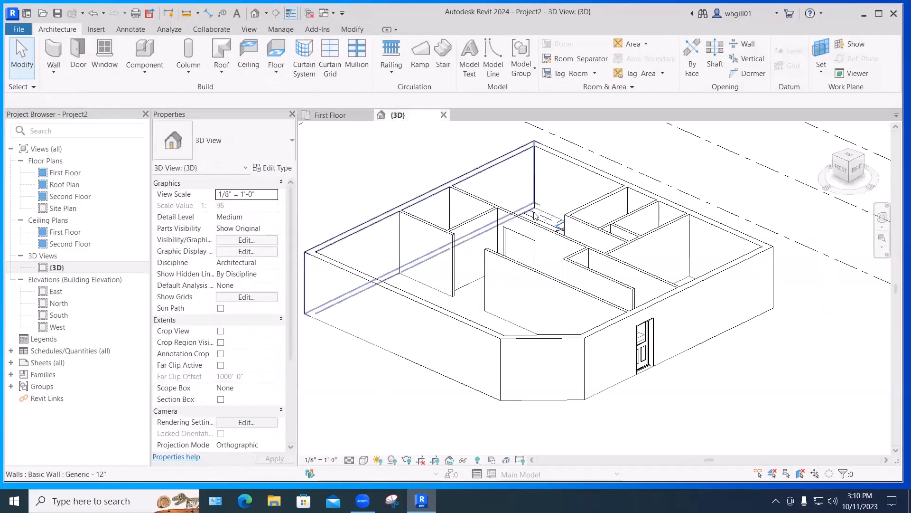
pyautogui.keyDown('shift'); pyautogui.moveTo(554, 332); pyautogui.dragTo(544, 351, button='middle'); pyautogui.keyUp('shift')
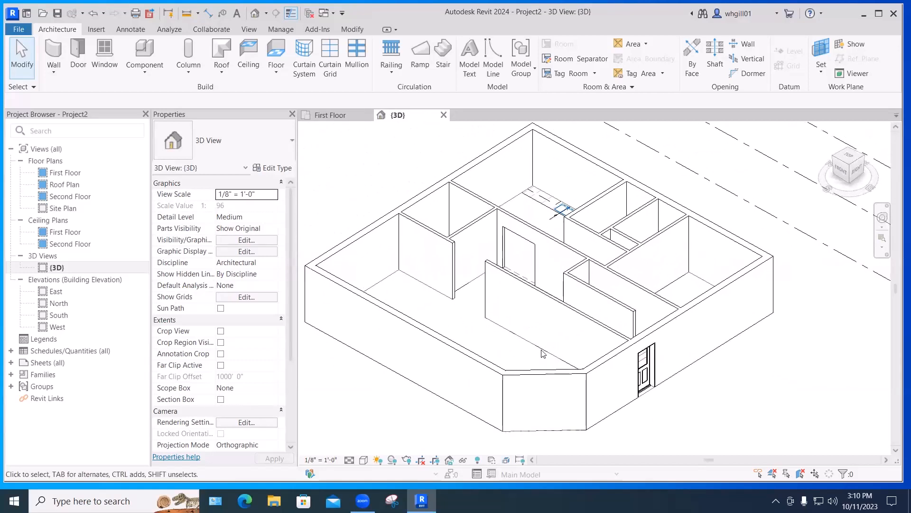
pyautogui.scroll(4, 538, 339)
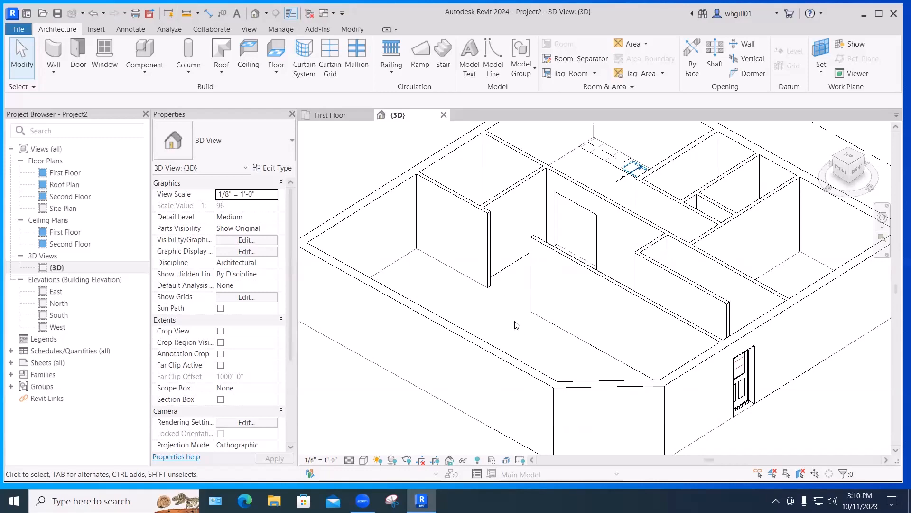
pyautogui.keyDown('shift'); pyautogui.moveTo(517, 322); pyautogui.dragTo(521, 302, button='middle'); pyautogui.keyUp('shift')
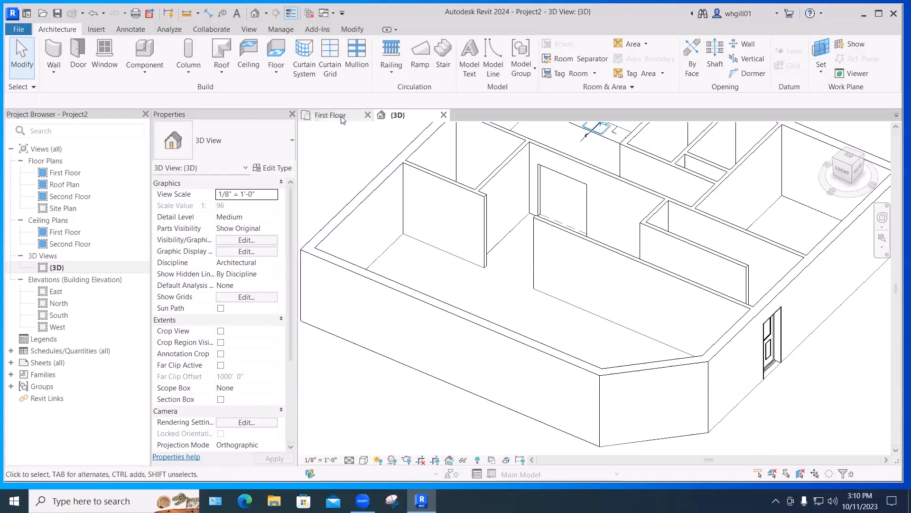
# - Return to the First Floor plan and measure the width of the westernmost window opening in the south wall
pyautogui.click(359, 122)
pyautogui.scroll(-6, 441, 309)
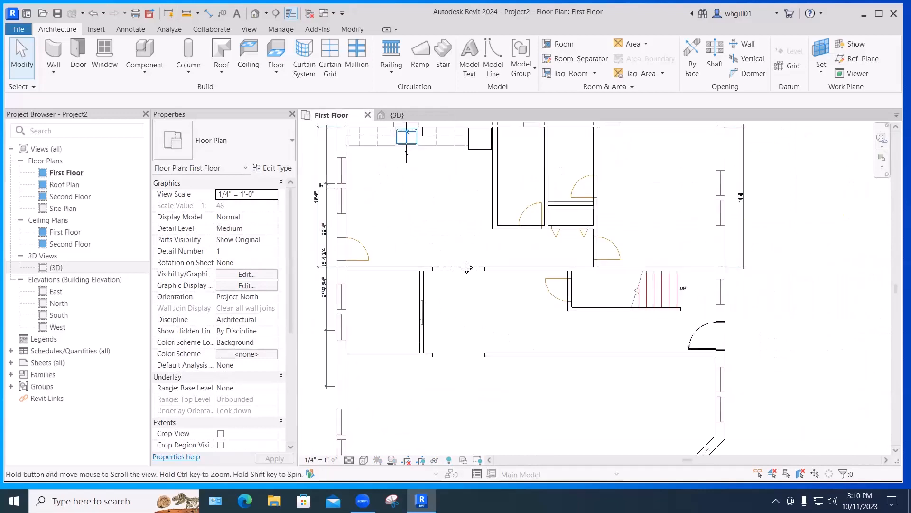
pyautogui.scroll(5, 420, 387)
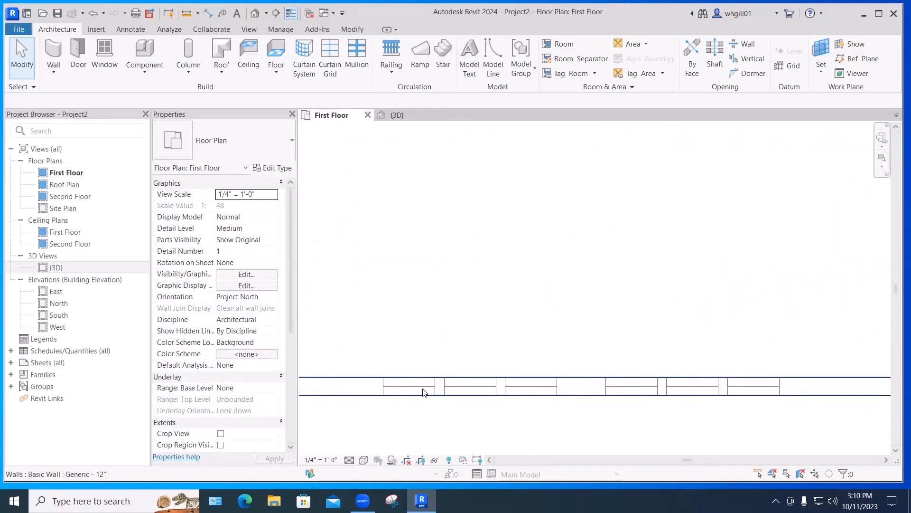
pyautogui.scroll(1, 424, 388)
pyautogui.moveTo(415, 345); pyautogui.dragTo(447, 332, button='middle')
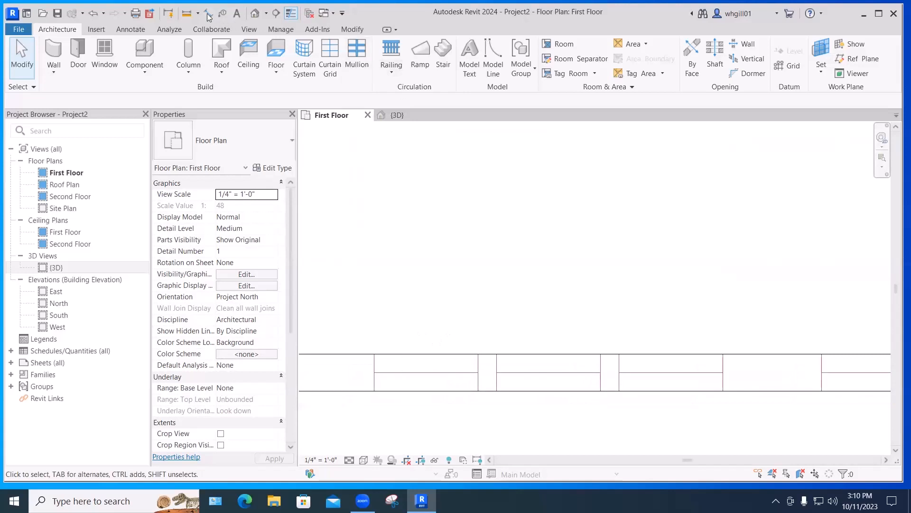
pyautogui.click(187, 14)
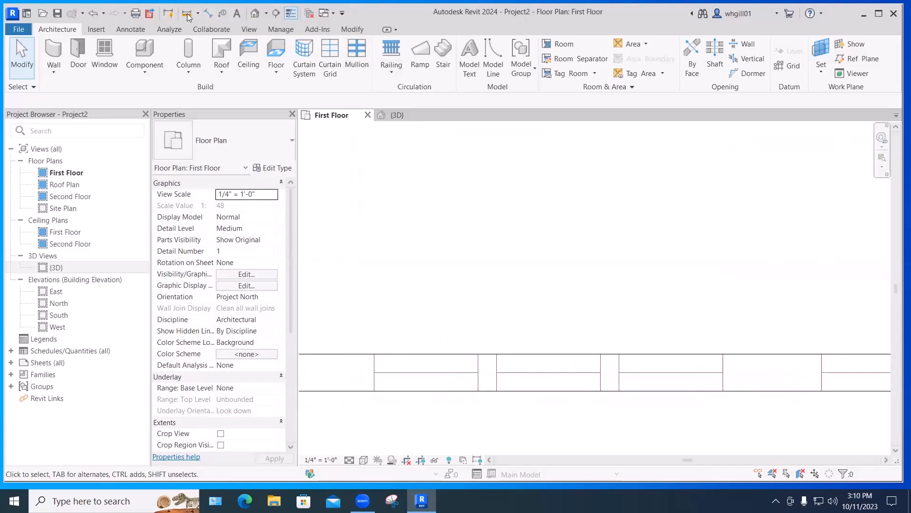
pyautogui.click(374, 353)
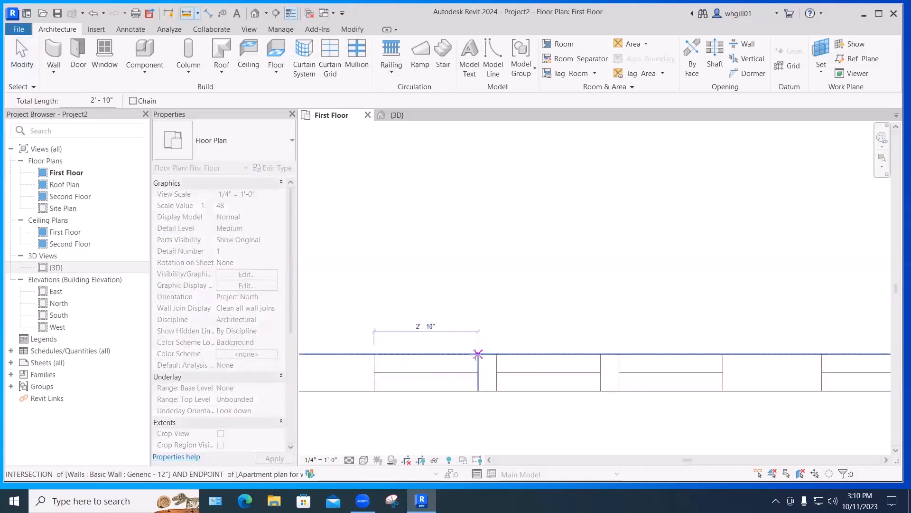
pyautogui.press('Escape')
pyautogui.press('Escape')
pyautogui.scroll(-2, 478, 343)
pyautogui.scroll(-2, 479, 352)
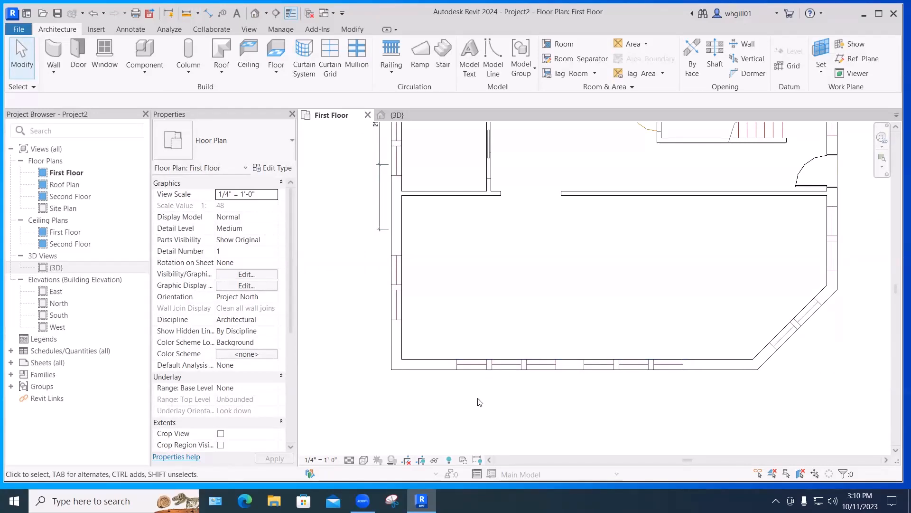
# - Start the Window command, review the loaded window types and open the Windows folder of the family library
pyautogui.click(105, 48)
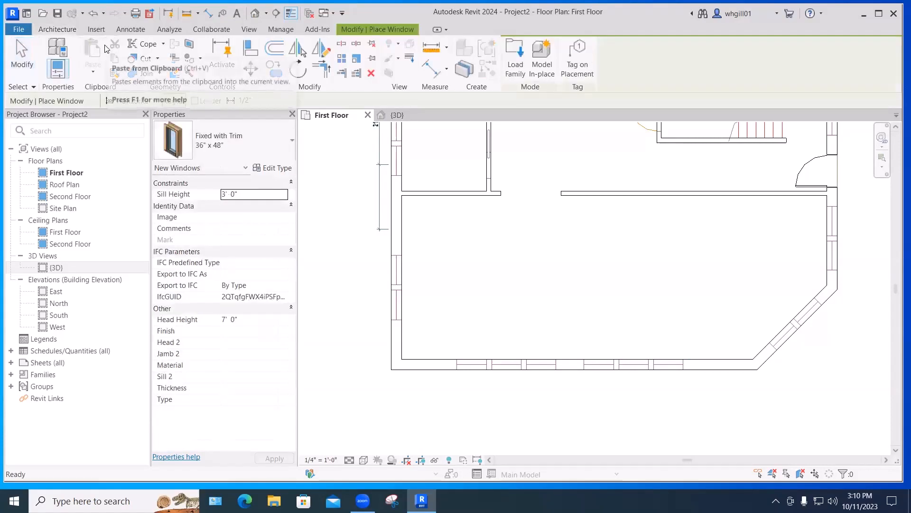
pyautogui.click(233, 143)
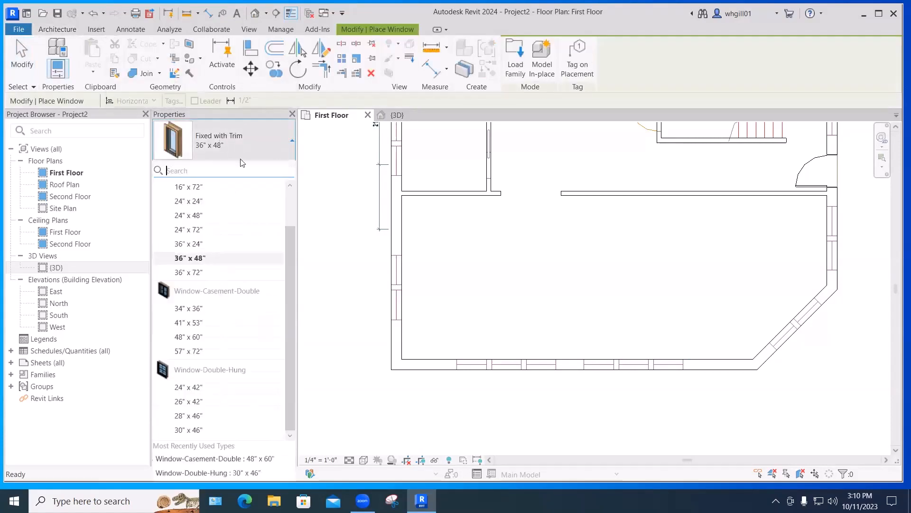
pyautogui.moveTo(293, 324); pyautogui.dragTo(299, 286)
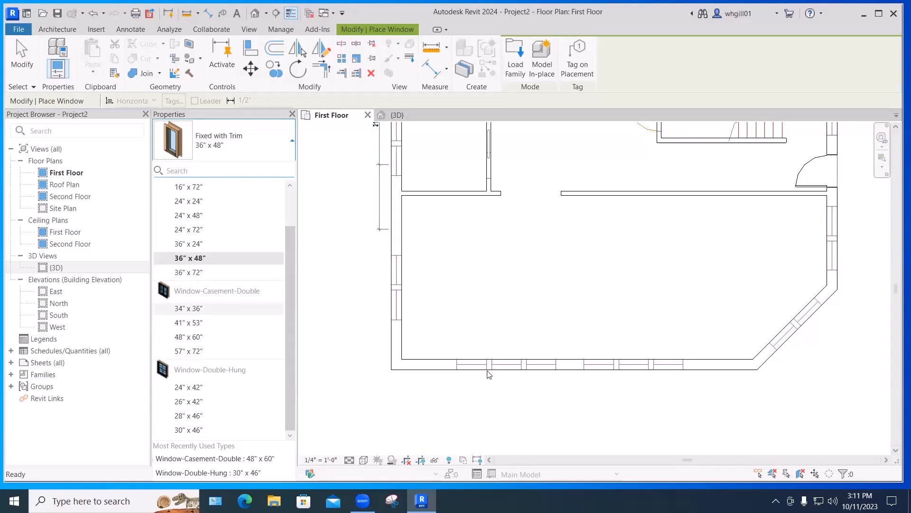
pyautogui.click(518, 62)
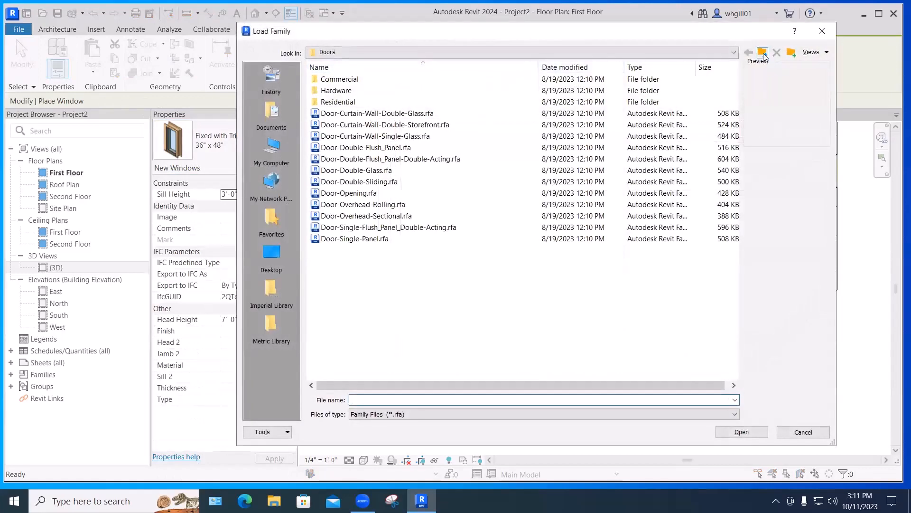
pyautogui.click(763, 53)
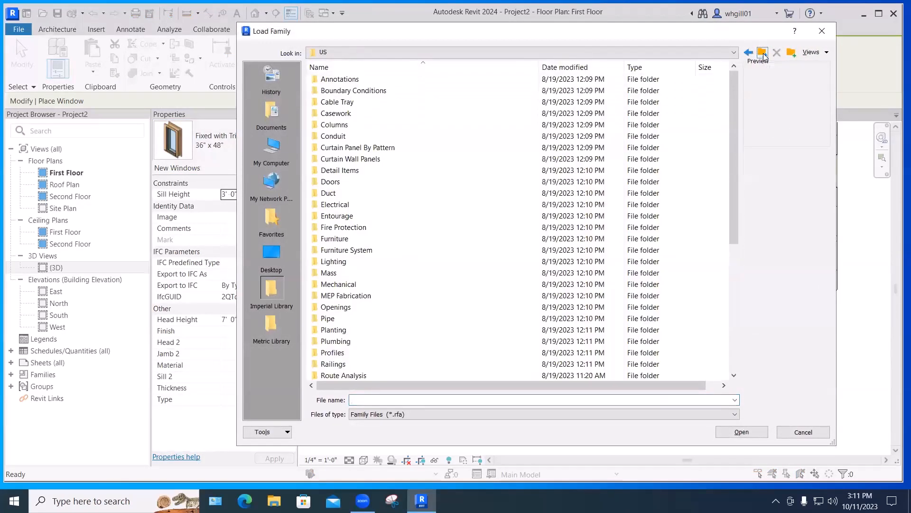
pyautogui.scroll(-6, 524, 294)
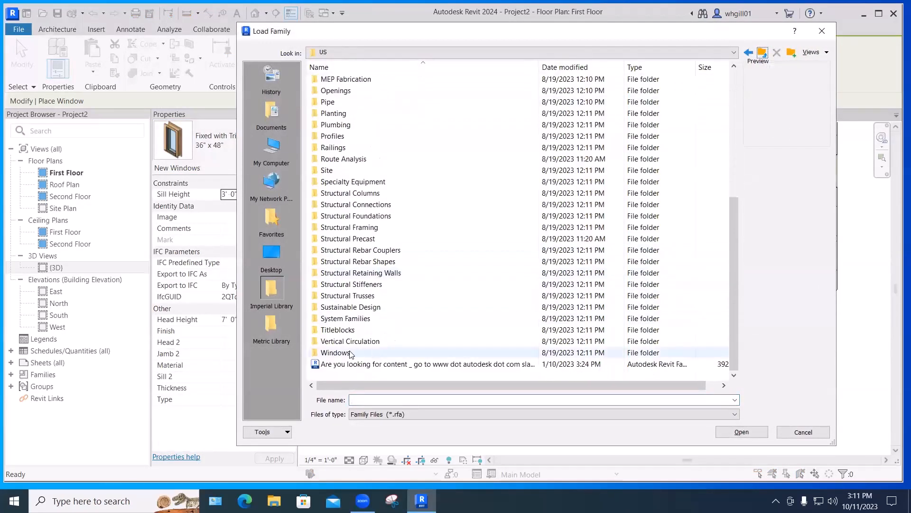
pyautogui.doubleClick(341, 354)
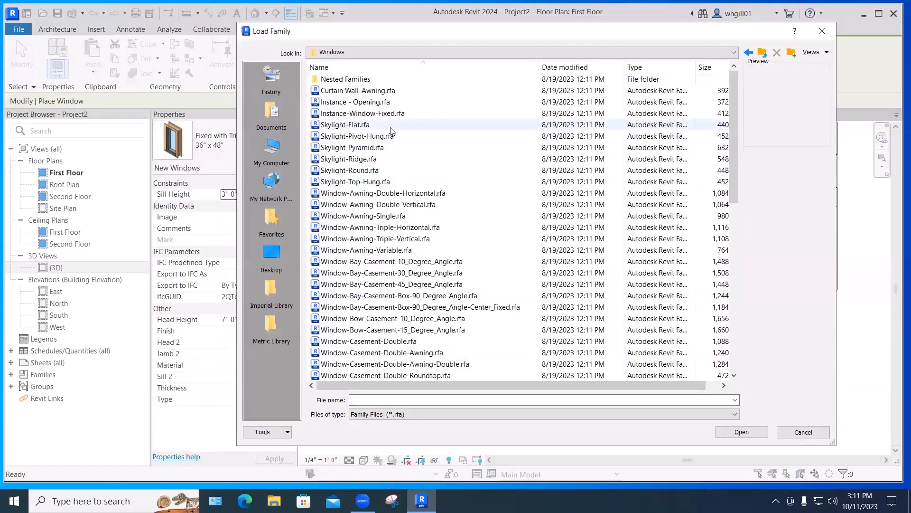
# - Load the Window-Casement-Single_Left family with its 36" x 48" type
pyautogui.scroll(-4, 403, 259)
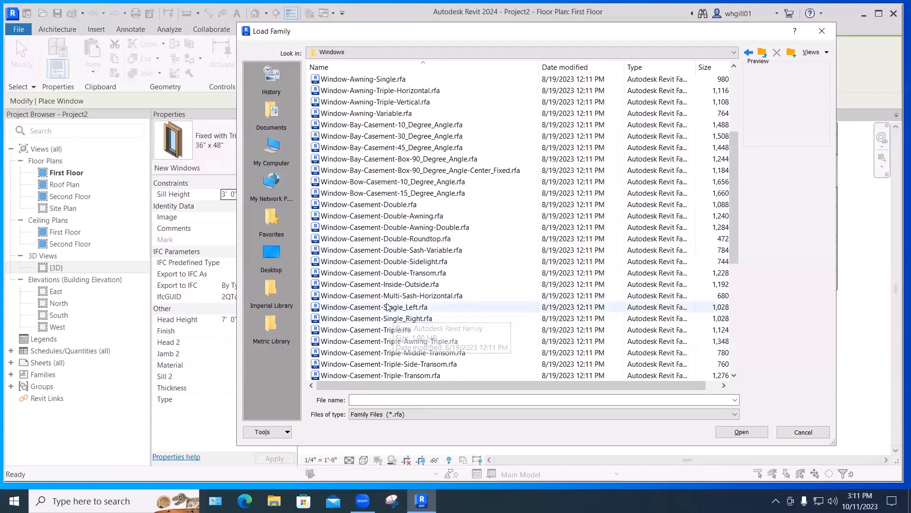
pyautogui.click(392, 331)
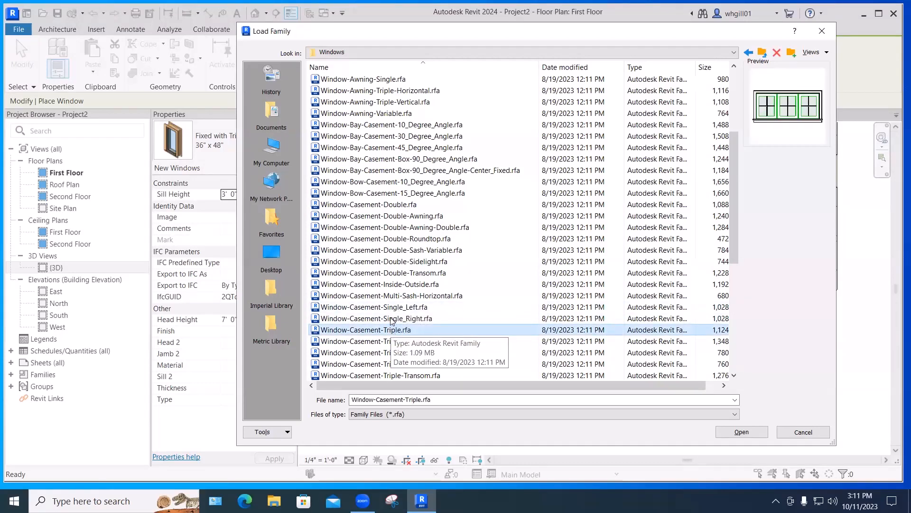
pyautogui.click(394, 308)
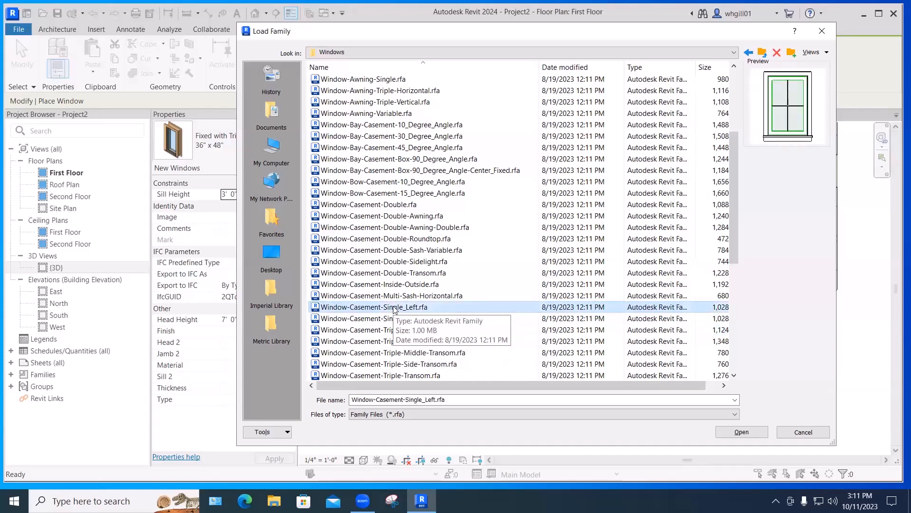
pyautogui.click(742, 432)
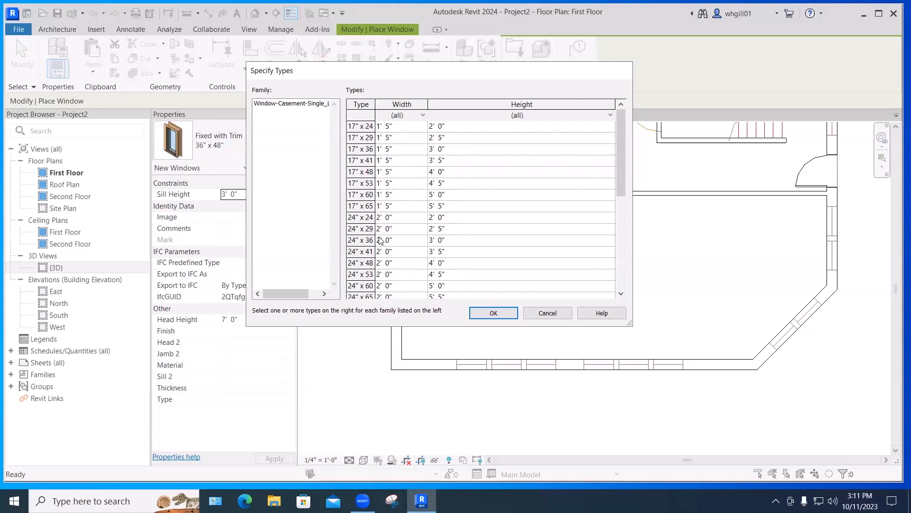
pyautogui.scroll(-2, 373, 259)
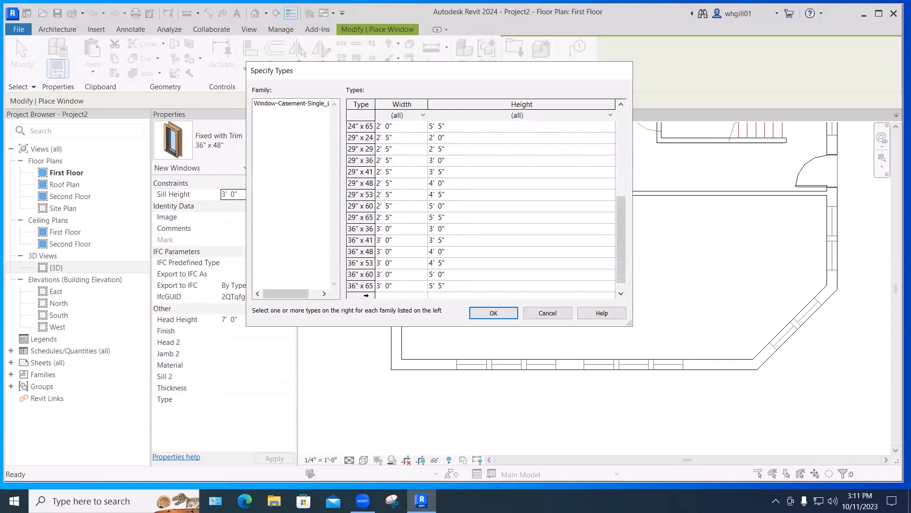
pyautogui.click(360, 252)
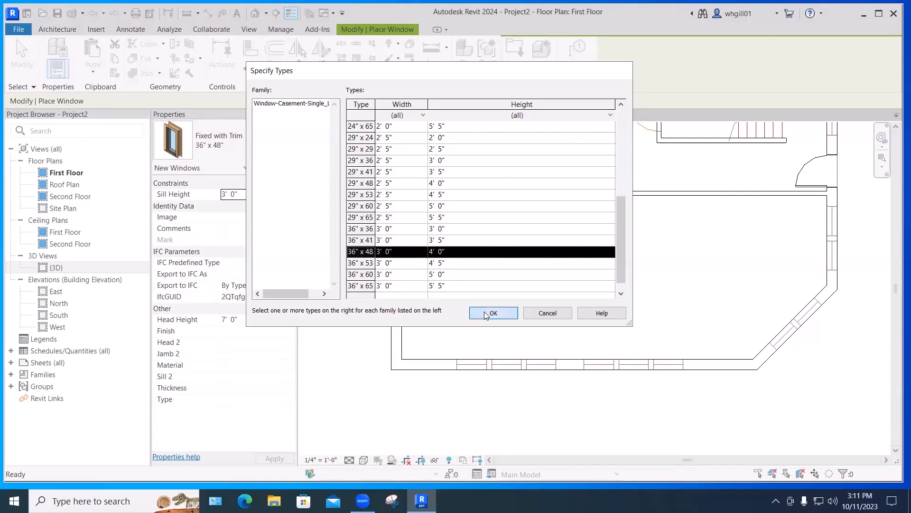
pyautogui.click(487, 313)
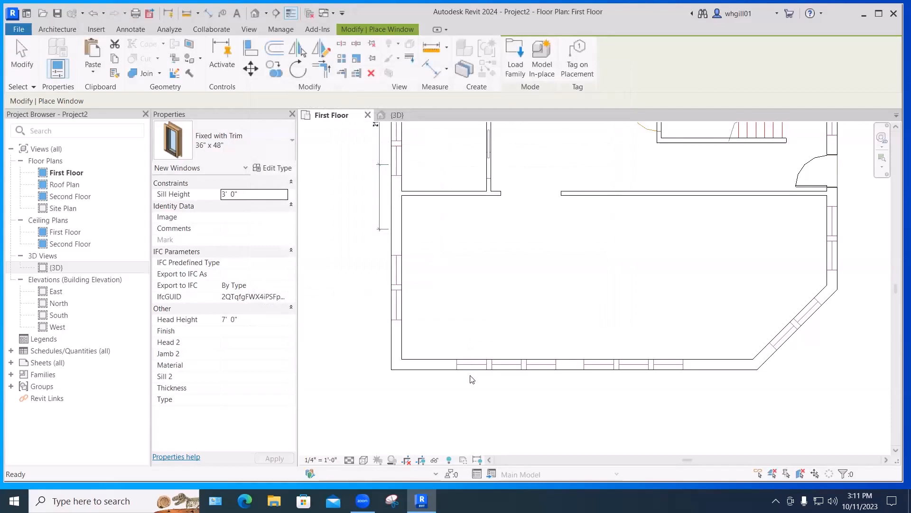
# - Place a 36" x 48" single casement window in the south wall, about 3' 10" from the west wall's centerline
pyautogui.scroll(-3, 472, 371)
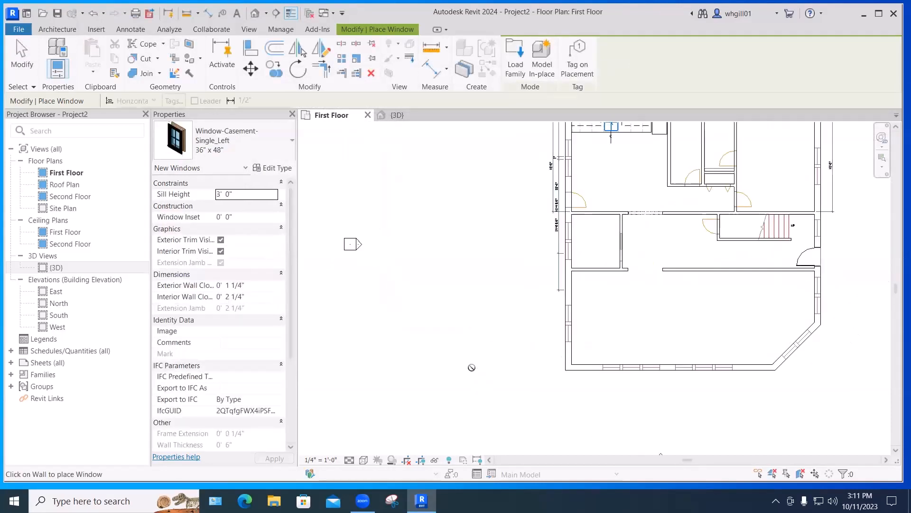
pyautogui.scroll(5, 604, 367)
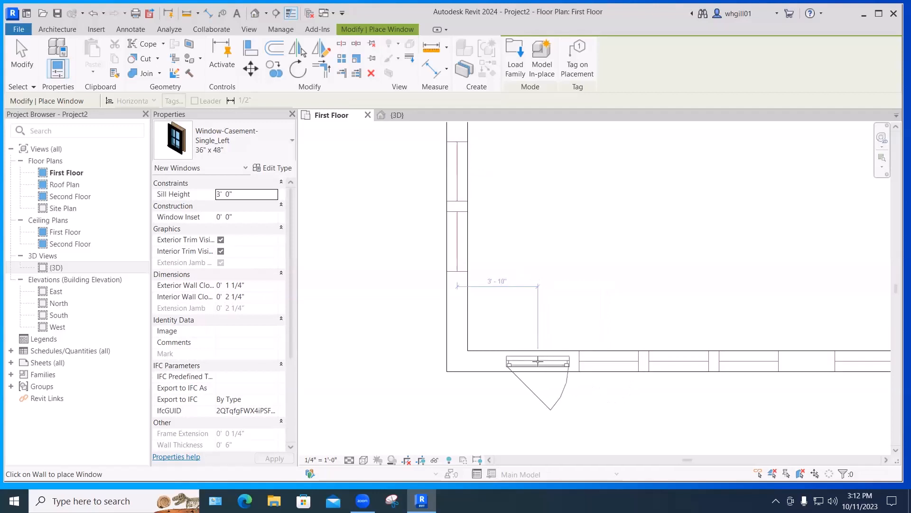
pyautogui.click(537, 361)
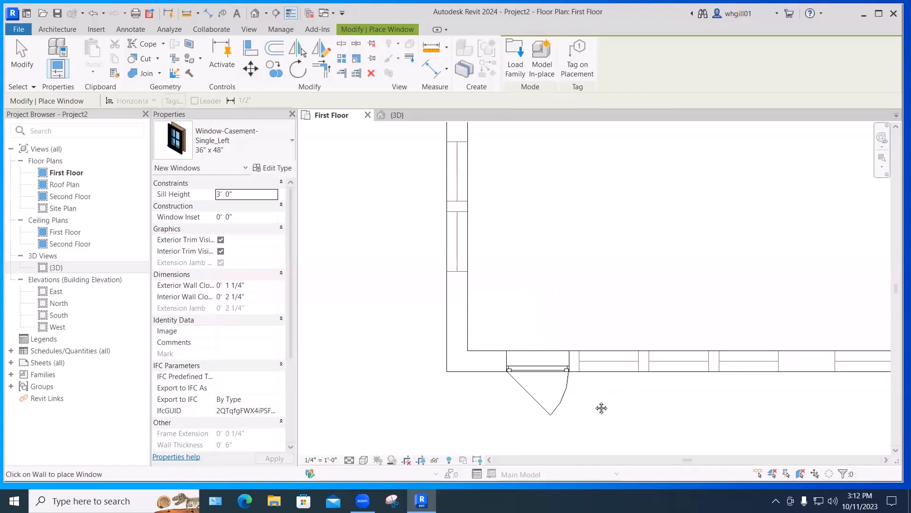
pyautogui.moveTo(592, 399); pyautogui.dragTo(549, 397, button='middle')
pyautogui.press('Escape')
pyautogui.press('Escape')
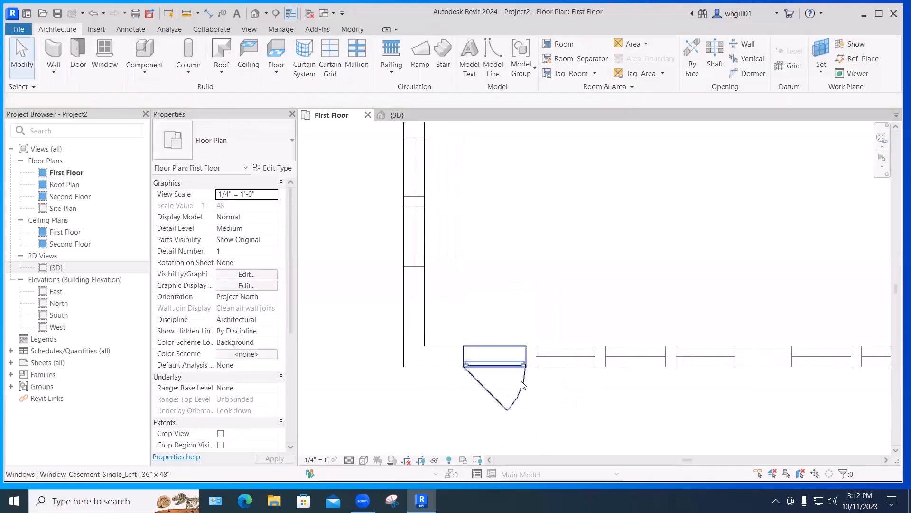
pyautogui.click(525, 386)
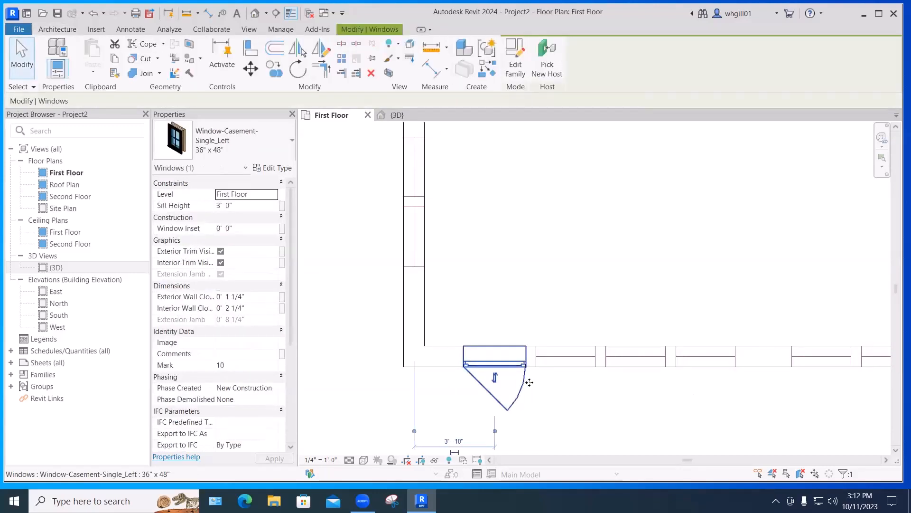
pyautogui.click(544, 392)
# - Add aligned dimensions across the widths of the first two window openings from the west in the south wall
pyautogui.click(209, 13)
pyautogui.click(536, 355)
pyautogui.click(596, 356)
pyautogui.click(593, 314)
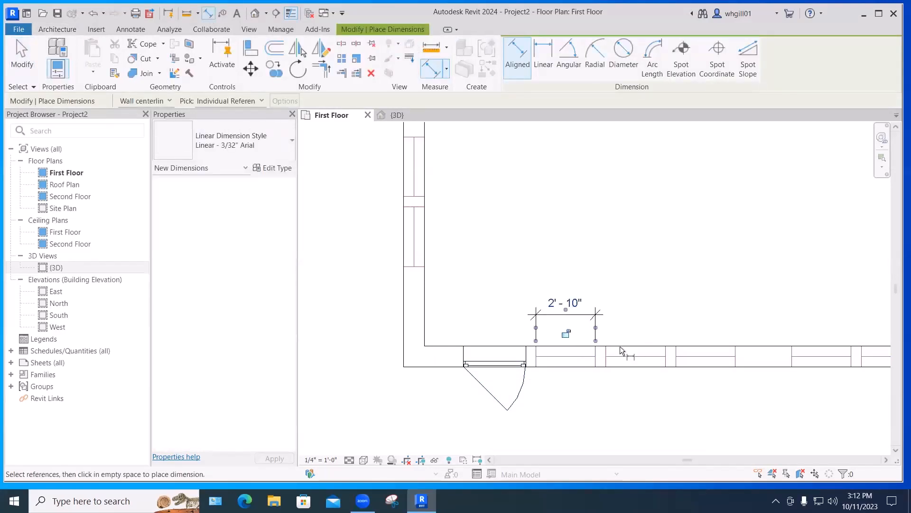
pyautogui.click(606, 350)
pyautogui.click(665, 351)
pyautogui.click(662, 317)
pyautogui.press('Escape')
pyautogui.press('Escape')
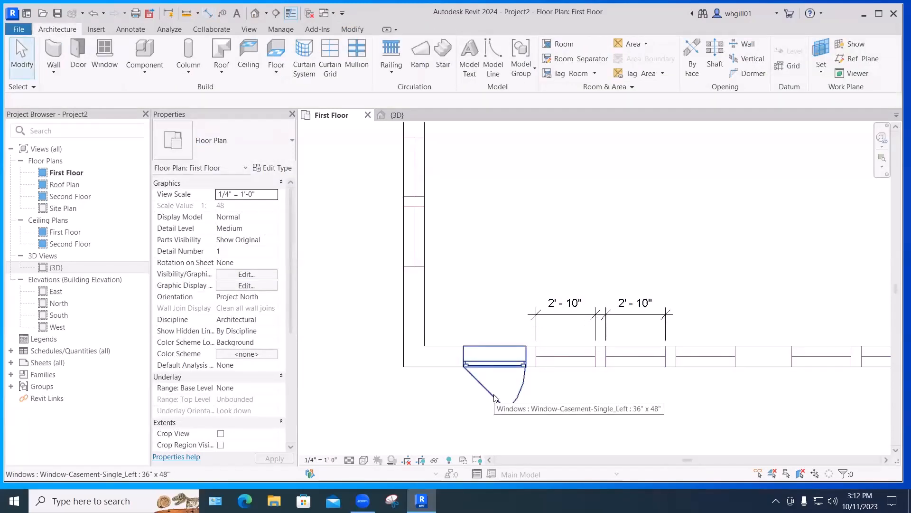
# - Duplicate the placed casement window's type under the name 34" x 48"
pyautogui.click(495, 398)
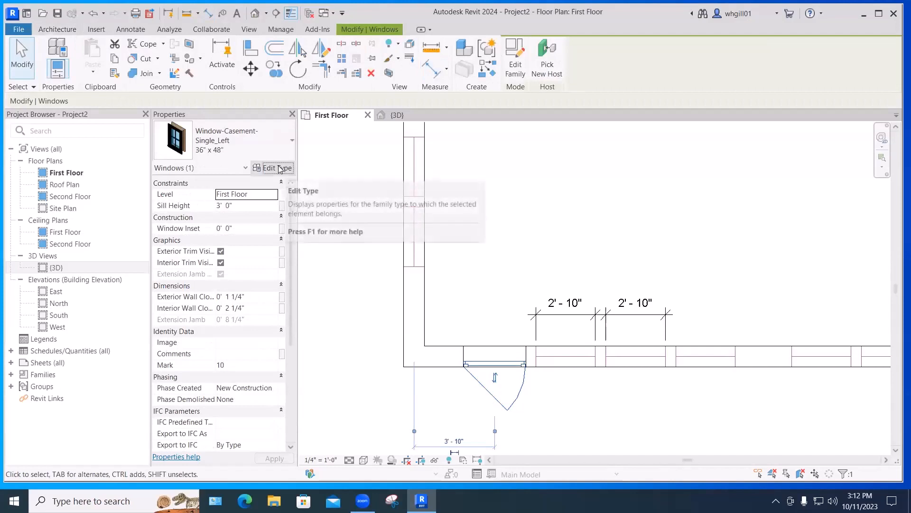
pyautogui.click(280, 168)
pyautogui.click(566, 126)
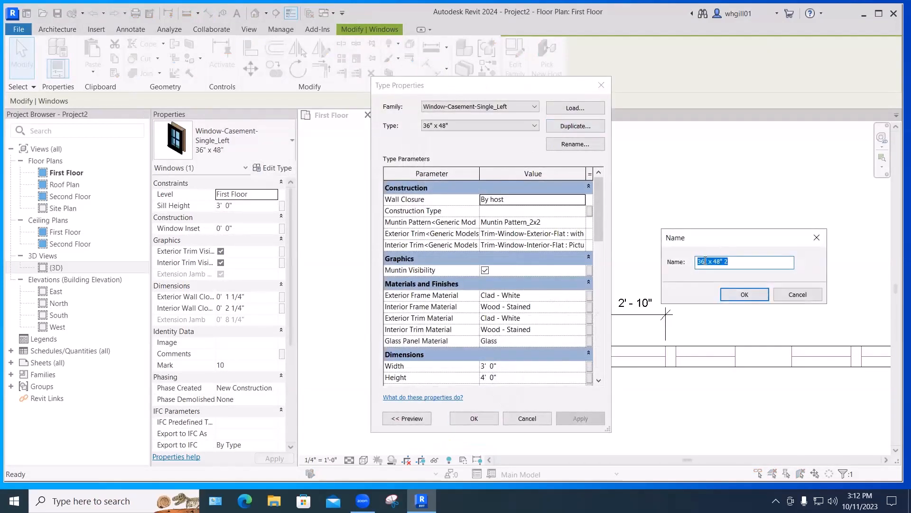
pyautogui.click(704, 262)
pyautogui.press('BackSpace')
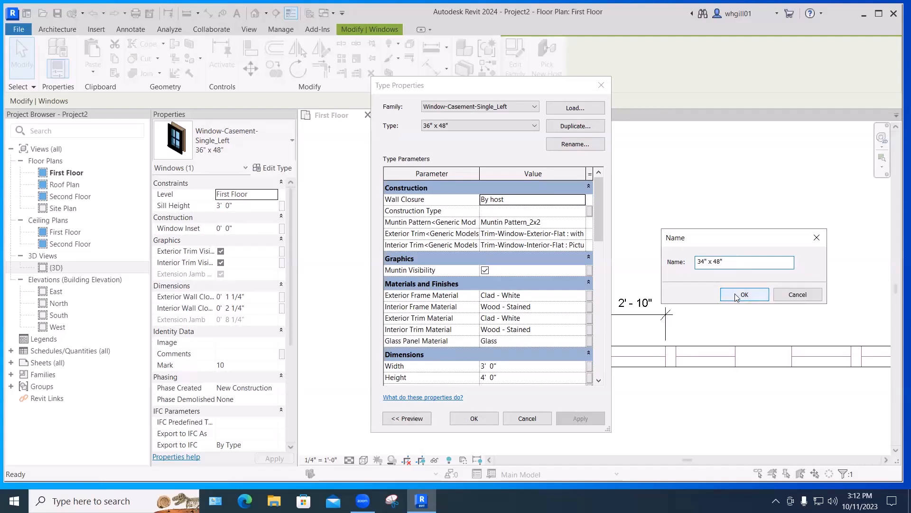
pyautogui.click(736, 297)
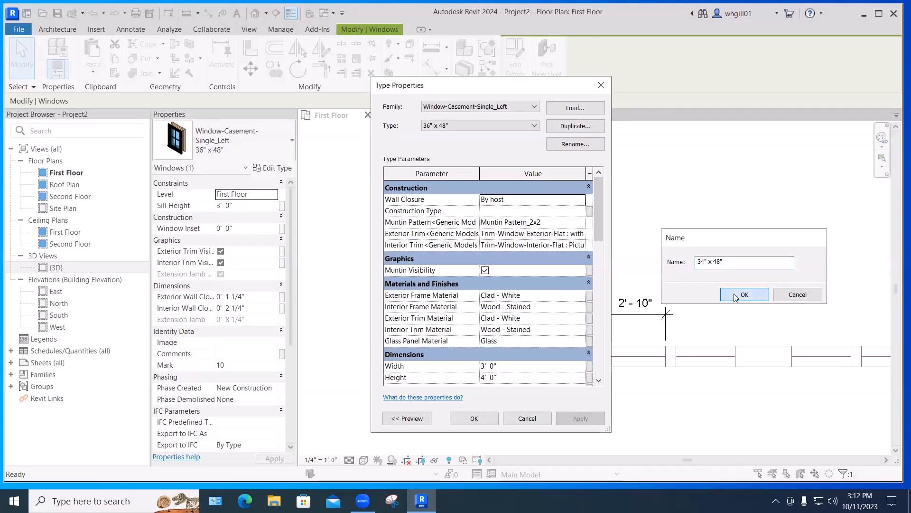
# - Set the new window type's Width to 2' 10" and apply it to the placed window
pyautogui.moveTo(598, 233); pyautogui.dragTo(597, 261)
pyautogui.click(496, 270)
pyautogui.write("2'10")
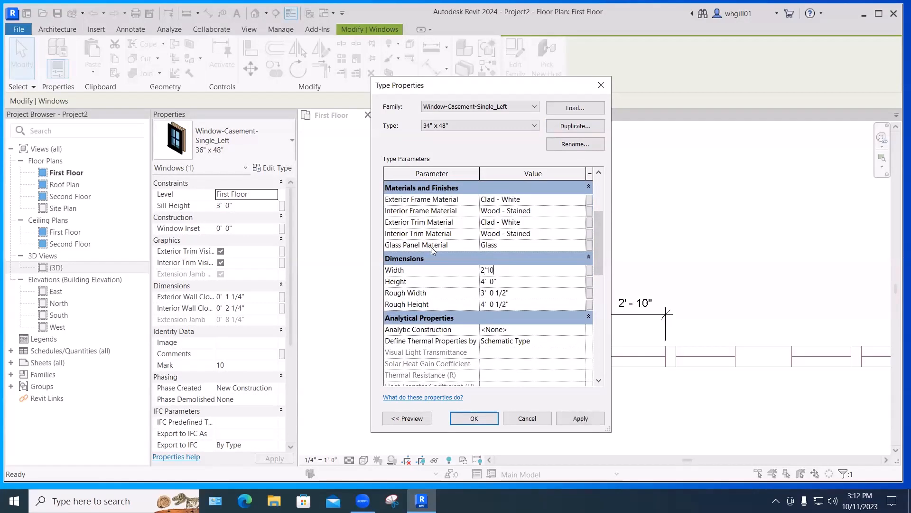
pyautogui.press('Return')
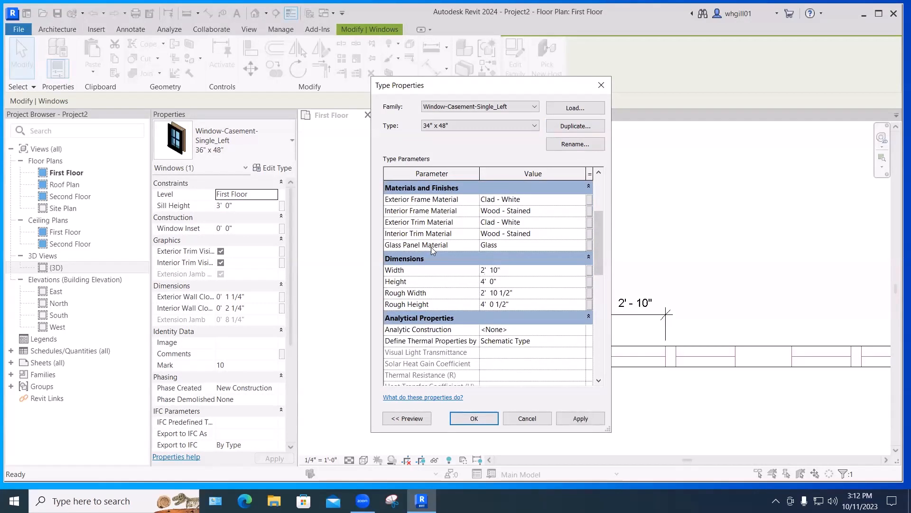
pyautogui.click(577, 420)
pyautogui.click(478, 418)
pyautogui.click(526, 418)
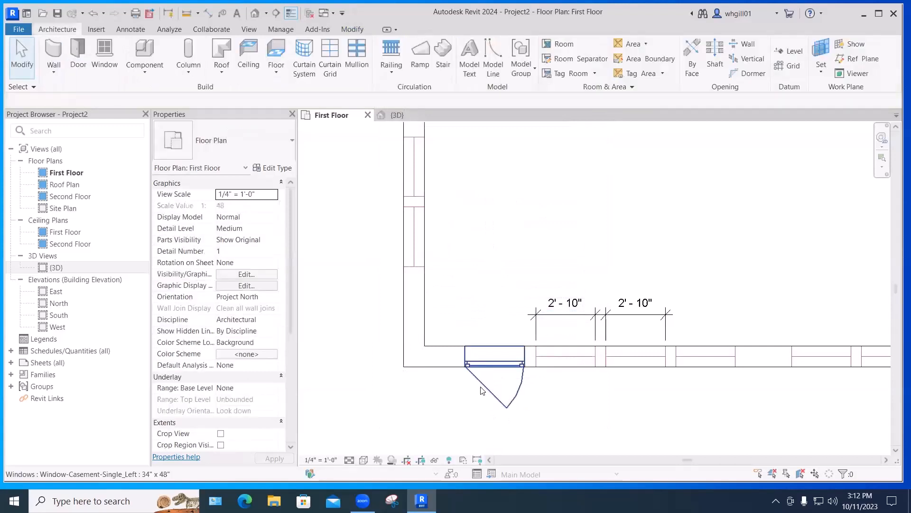
# - Move the 34" x 48" casement window into the first opening from the west in the south wall
pyautogui.click(519, 378)
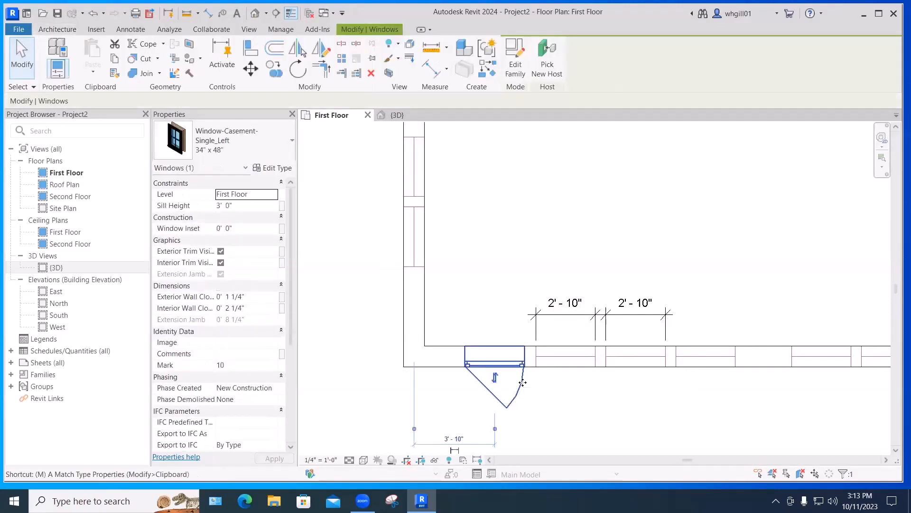
pyautogui.press('m')
pyautogui.press('v')
pyautogui.click(465, 347)
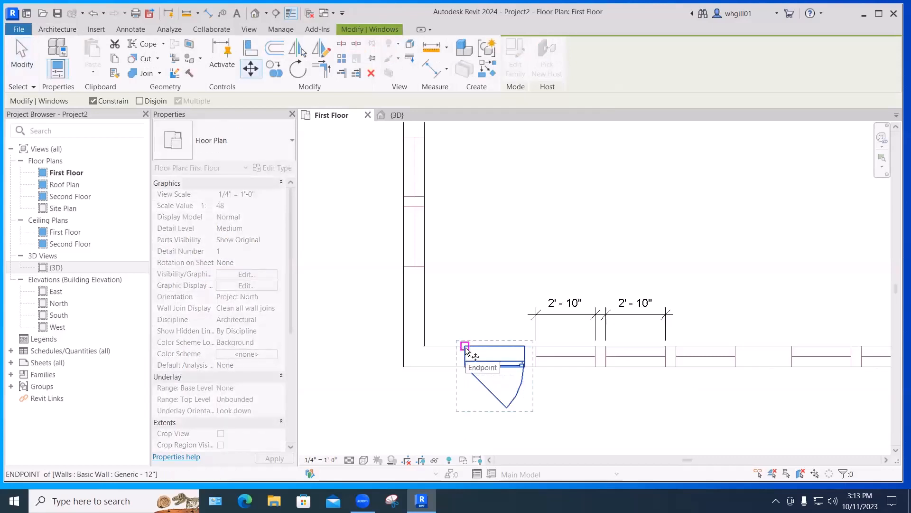
pyautogui.click(536, 347)
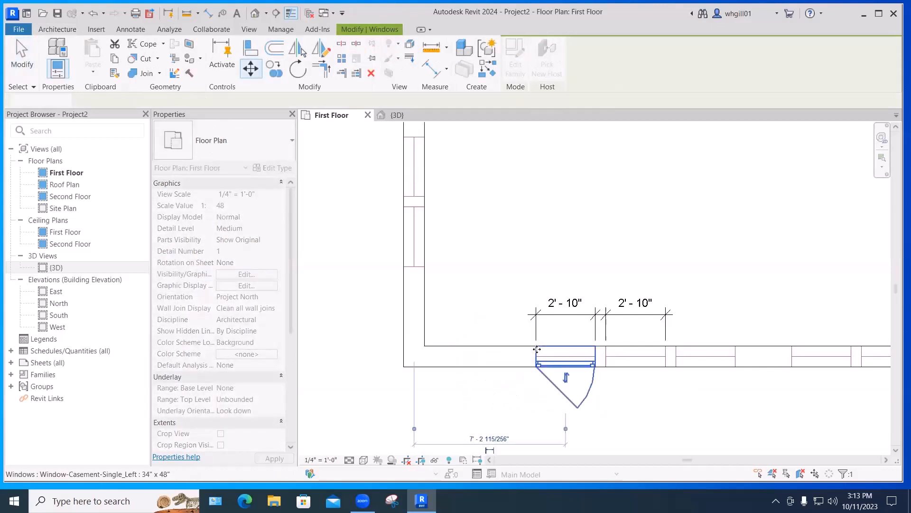
pyautogui.click(522, 417)
# - Copy the 34" x 48" window into the second and third openings from the west in the south wall
pyautogui.moveTo(564, 416); pyautogui.dragTo(468, 403, button='middle')
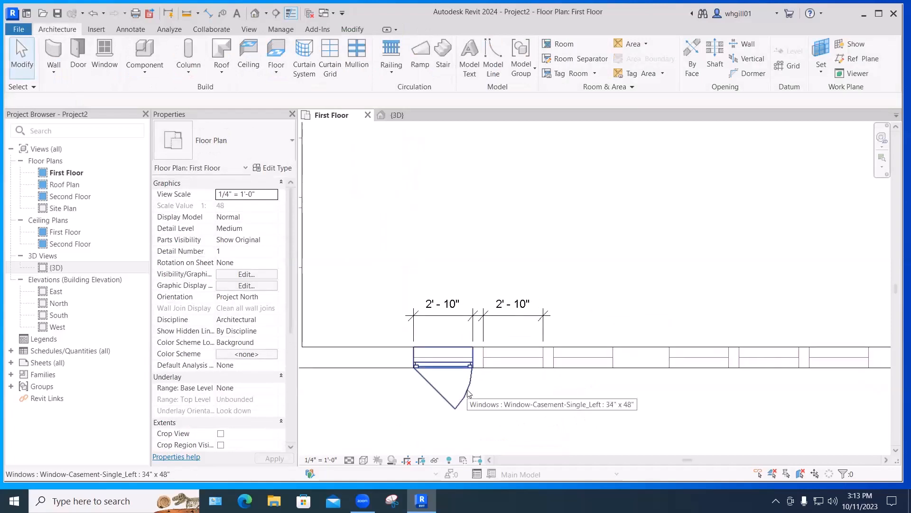
pyautogui.click(468, 393)
pyautogui.press('m')
pyautogui.press('v')
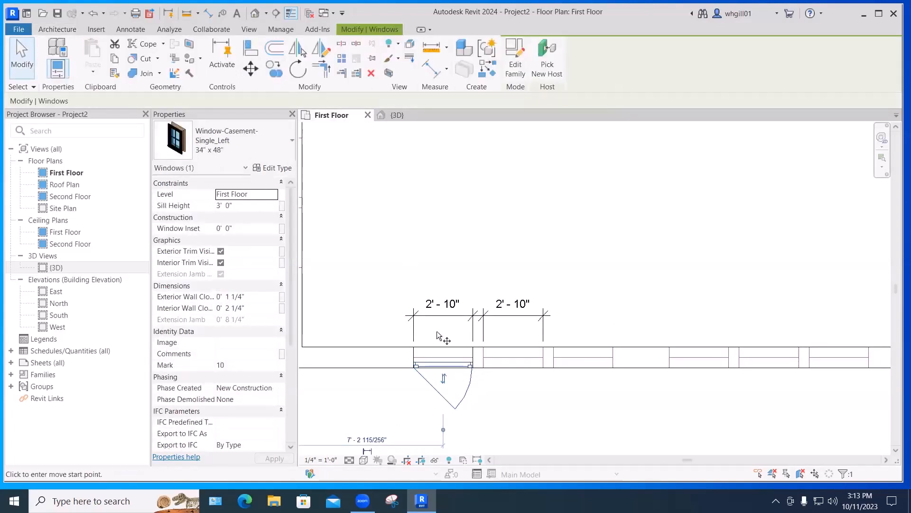
pyautogui.click(414, 347)
pyautogui.click(483, 347)
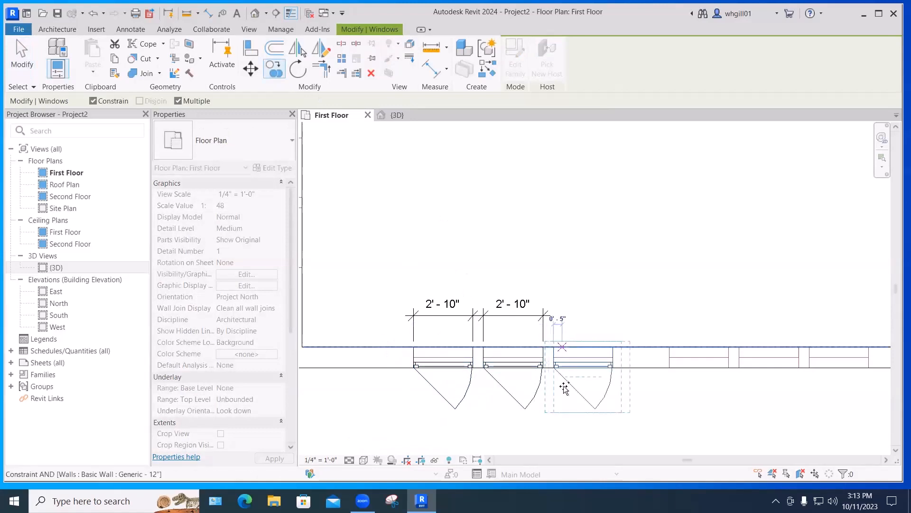
pyautogui.click(564, 387)
pyautogui.press('Escape')
pyautogui.press('Escape')
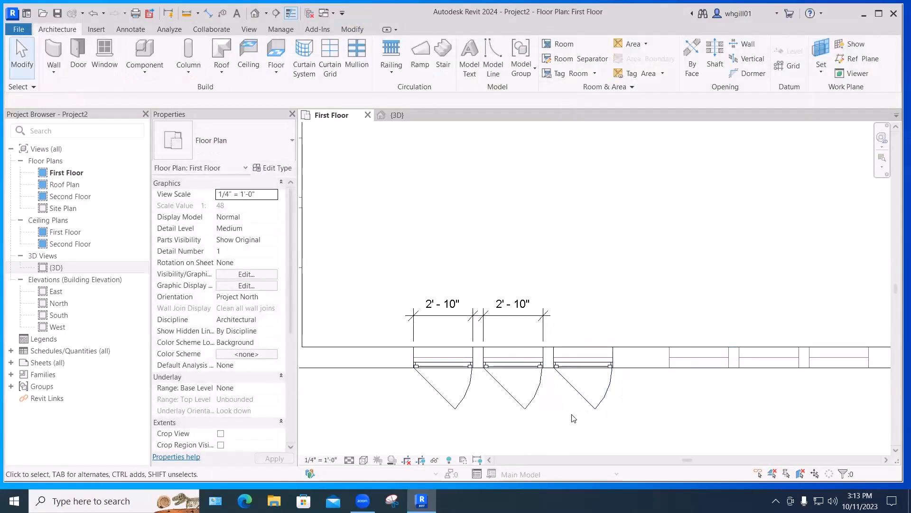
# - Add an aligned dimension across the full width of the three-part window opening at the east end of the south wall
pyautogui.scroll(-5, 574, 418)
pyautogui.moveTo(571, 422); pyautogui.dragTo(500, 409, button='middle')
pyautogui.press('d')
pyautogui.press('i')
pyautogui.scroll(3, 544, 358)
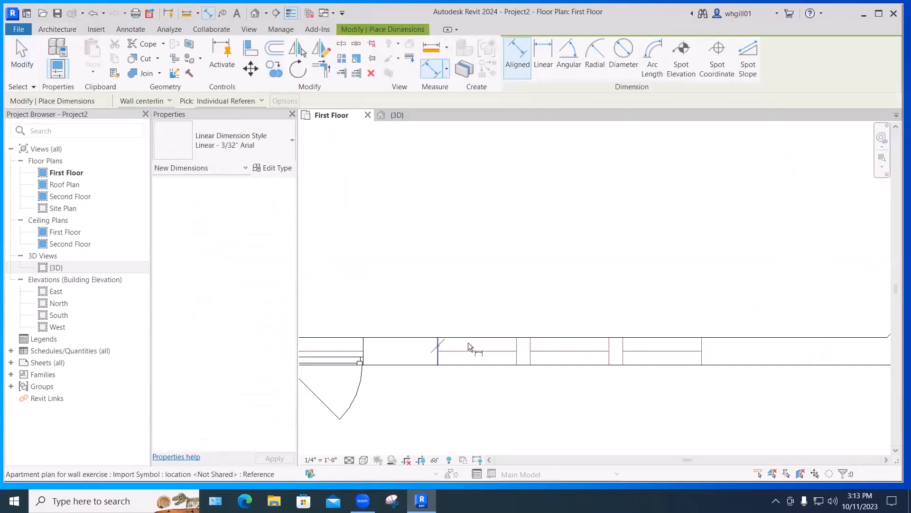
pyautogui.click(699, 341)
pyautogui.click(698, 271)
pyautogui.press('Escape')
pyautogui.press('Escape')
pyautogui.scroll(-2, 611, 327)
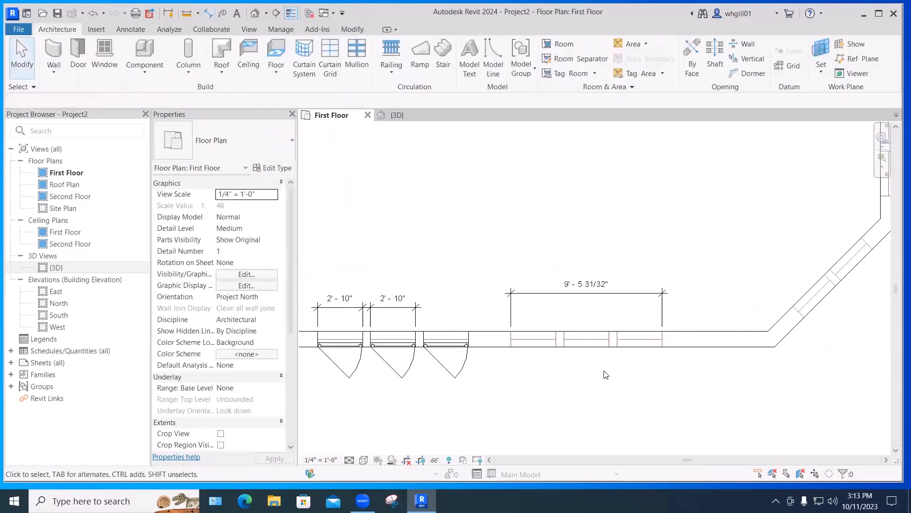
pyautogui.scroll(-1, 606, 375)
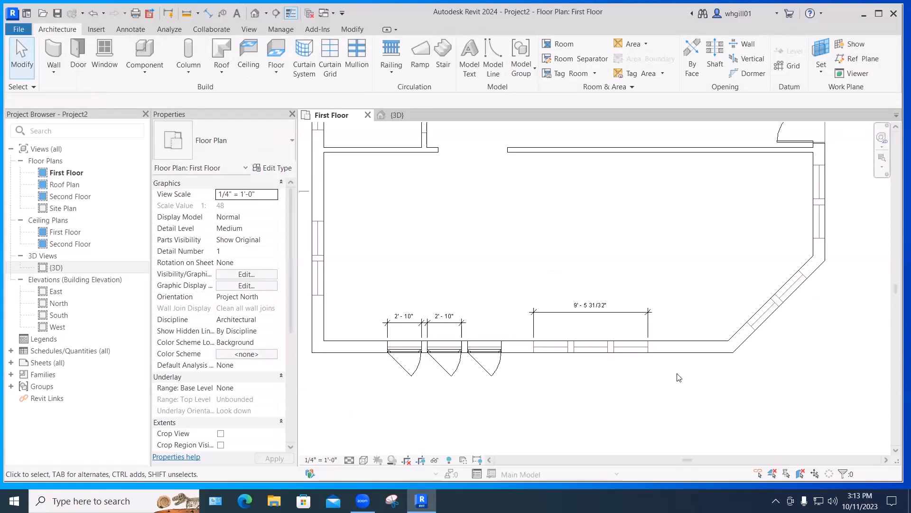
pyautogui.scroll(3, 581, 307)
pyautogui.scroll(-1, 581, 306)
pyautogui.scroll(-4, 579, 309)
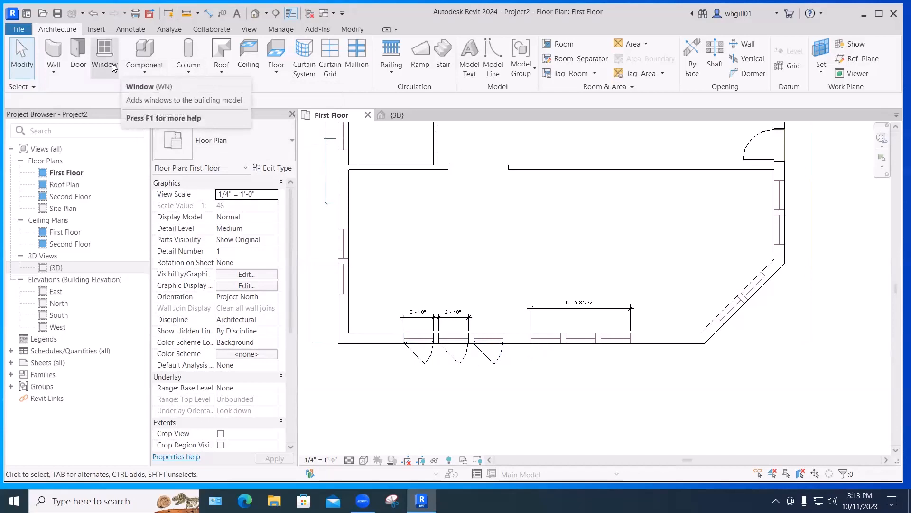
pyautogui.click(429, 357)
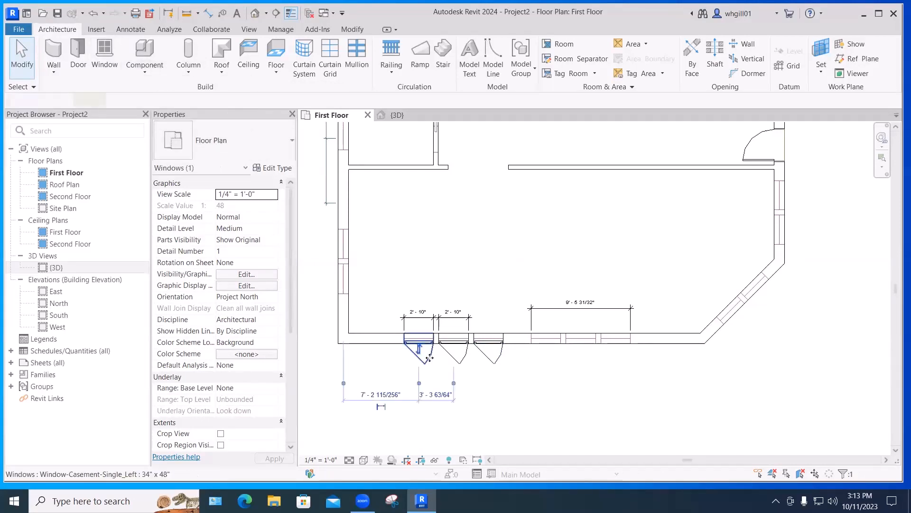
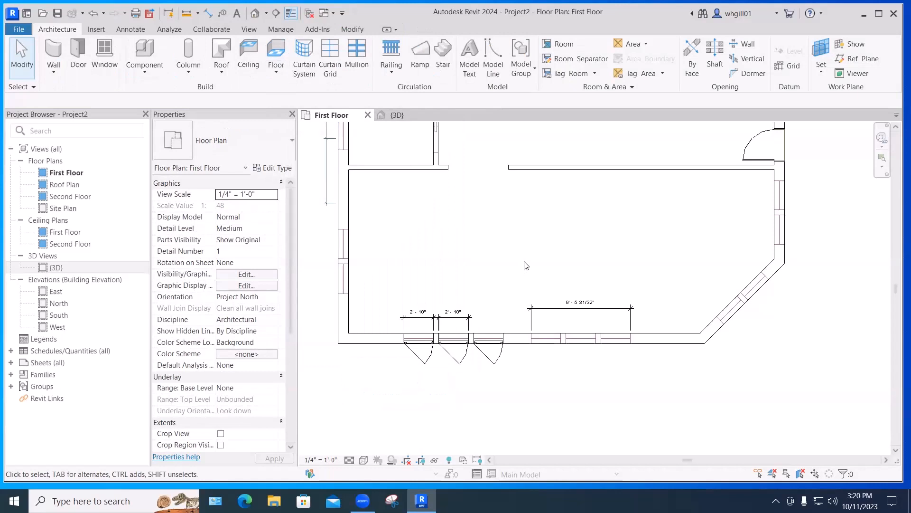
# - Preview the triple casement window families and open Window-Casement-Triple.rfa for loading
pyautogui.moveTo(518, 255)
pyautogui.mouseDown(button='middle')
pyautogui.moveTo(482, 274)
pyautogui.moveTo(495, 278)
pyautogui.moveTo(497, 268)
pyautogui.mouseUp(button='middle')
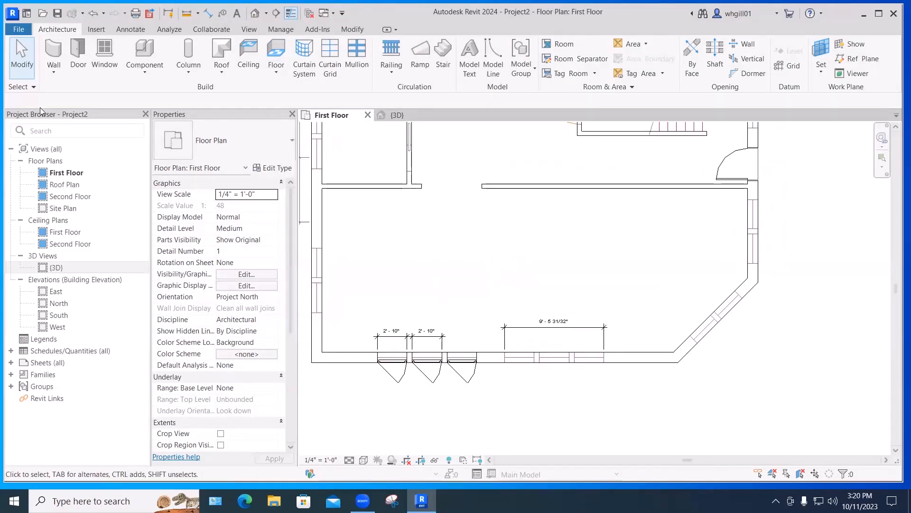
pyautogui.click(105, 56)
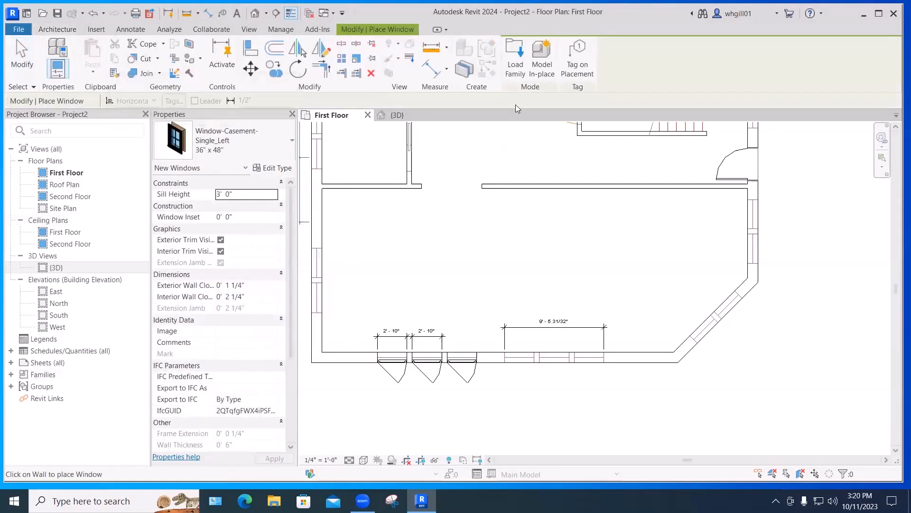
pyautogui.click(516, 59)
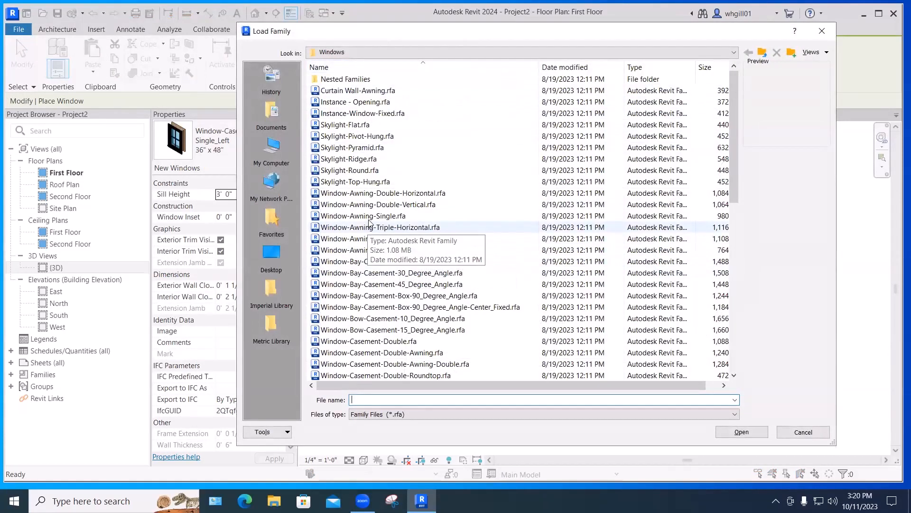
pyautogui.scroll(-3, 366, 226)
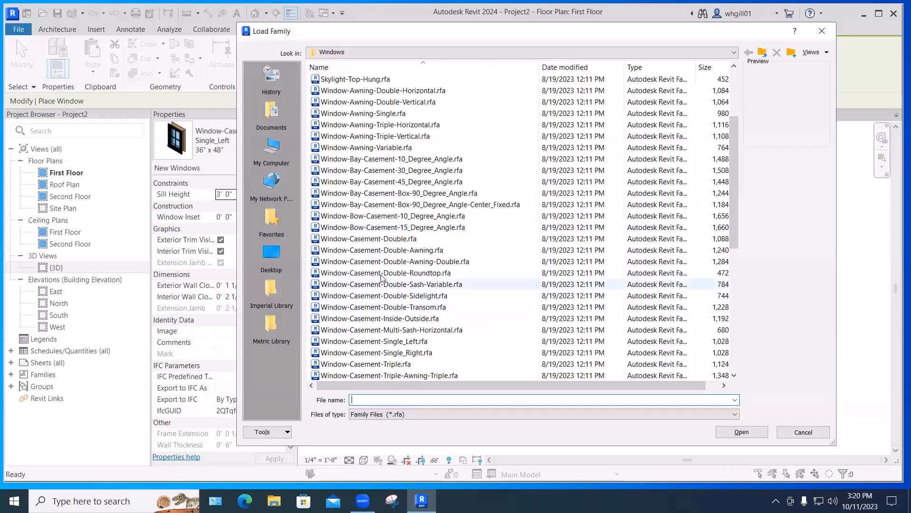
pyautogui.scroll(-2, 388, 259)
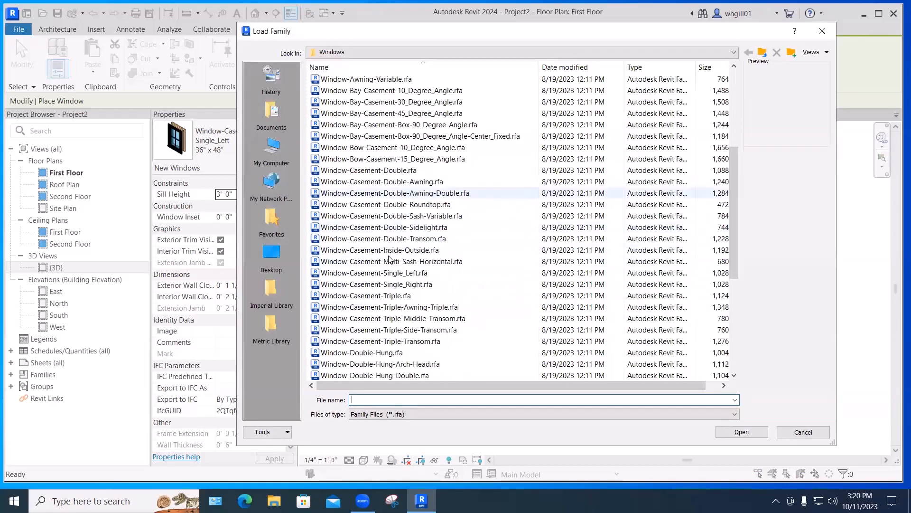
pyautogui.click(363, 296)
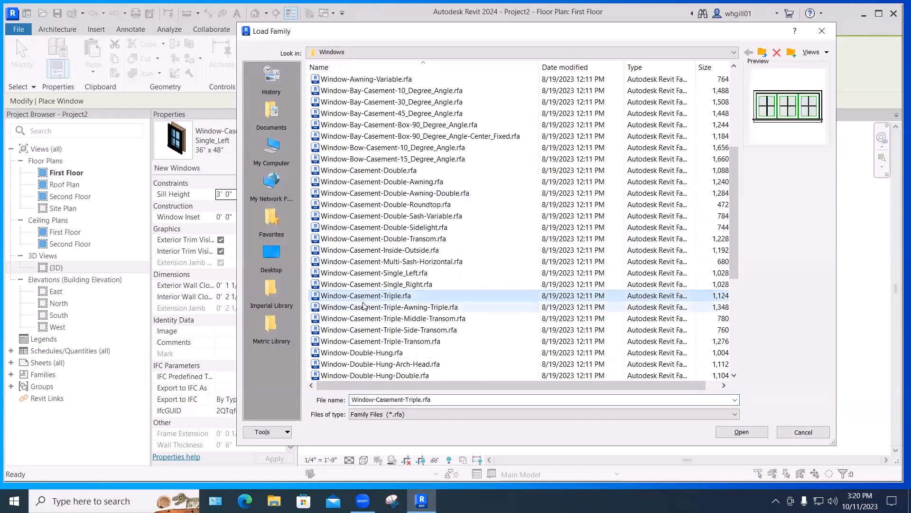
pyautogui.click(367, 308)
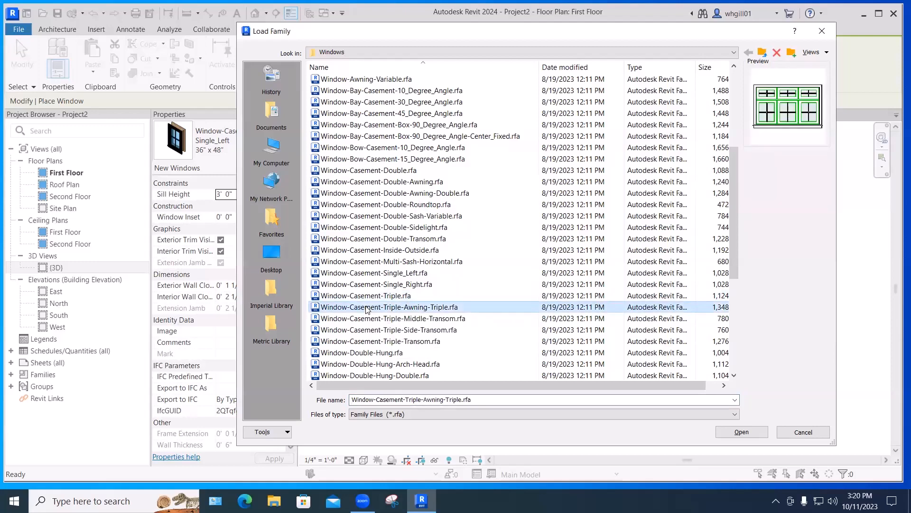
pyautogui.click(367, 322)
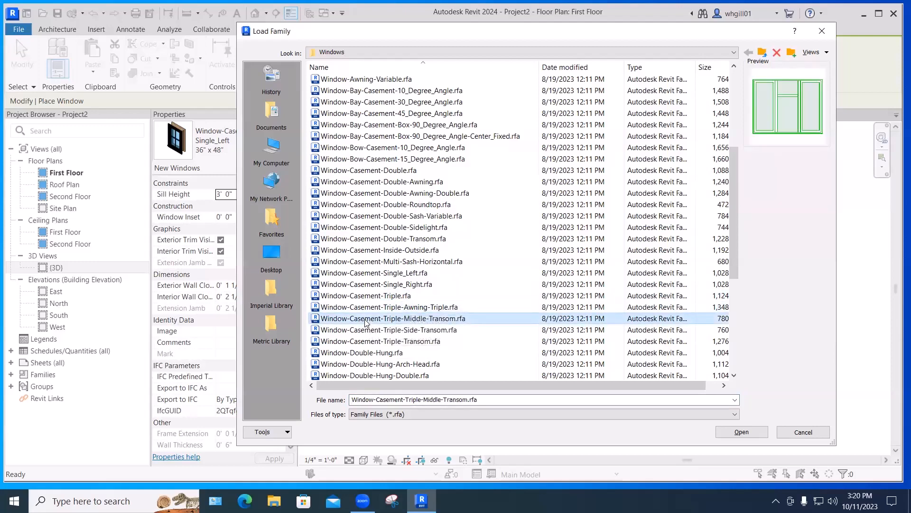
pyautogui.click(371, 296)
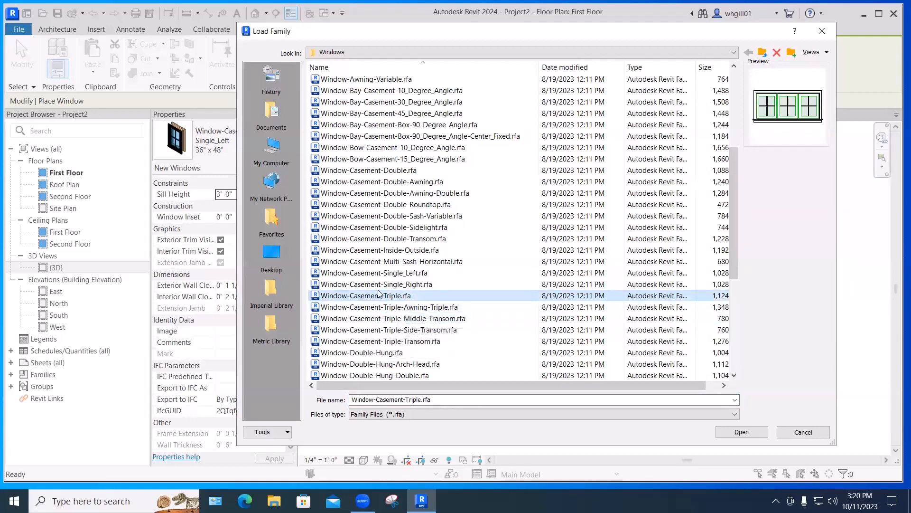
pyautogui.click(742, 432)
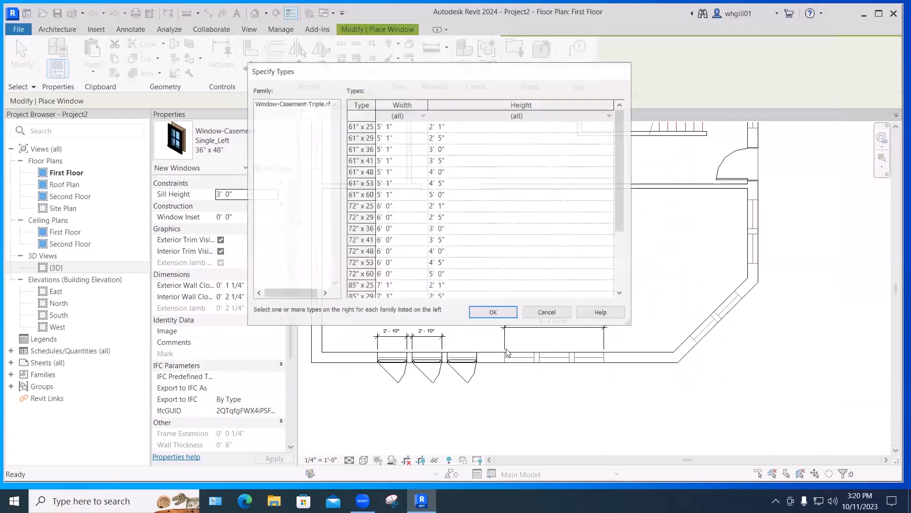
# - Load the 85" x 48" type of the triple casement window family
pyautogui.moveTo(620, 200); pyautogui.dragTo(623, 208)
pyautogui.moveTo(521, 67); pyautogui.dragTo(517, 37)
pyautogui.moveTo(617, 195); pyautogui.dragTo(625, 239)
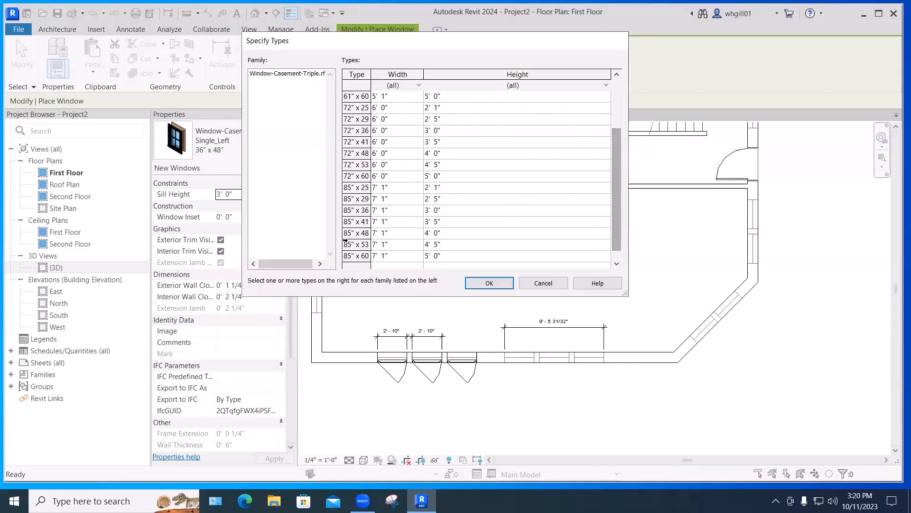
pyautogui.click(355, 233)
pyautogui.click(489, 283)
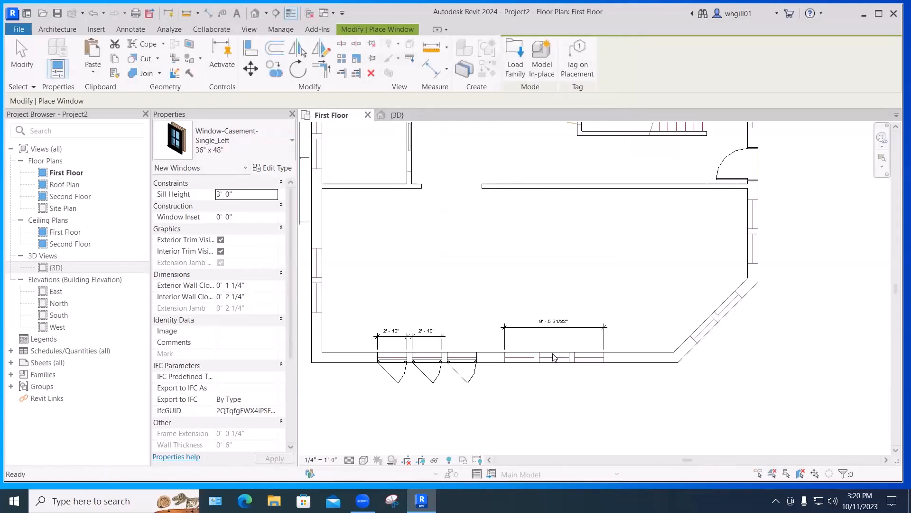
# - Place the 85" x 48" triple casement window centered on the dimensioned three-part opening, with its sashes swinging outward
pyautogui.scroll(3, 555, 357)
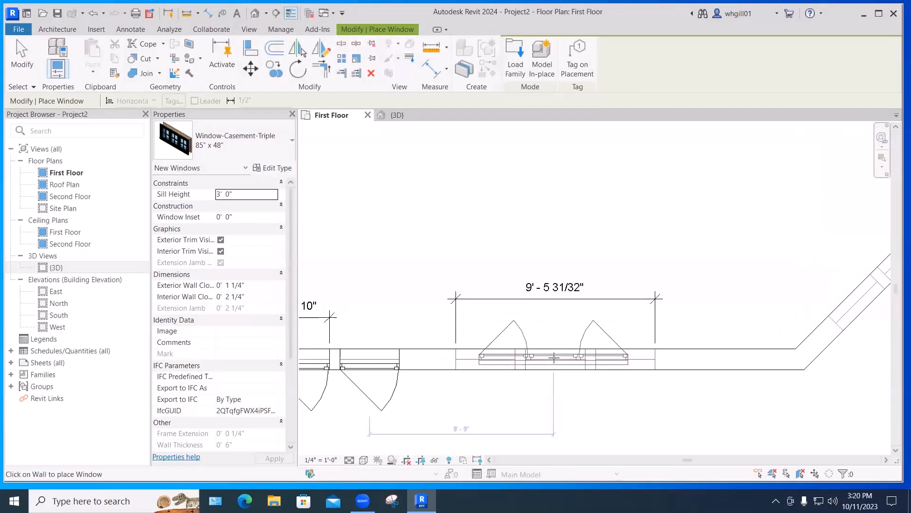
pyautogui.scroll(1, 554, 357)
pyautogui.click(553, 375)
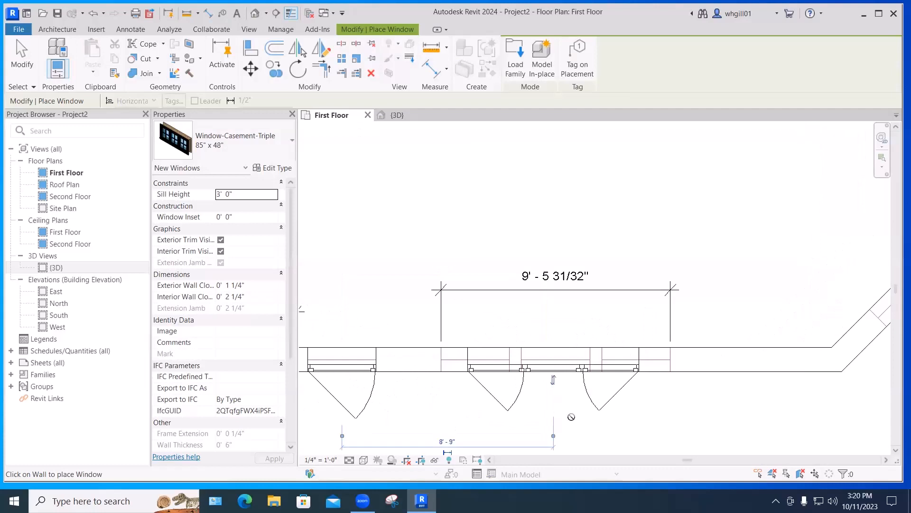
pyautogui.press('Escape')
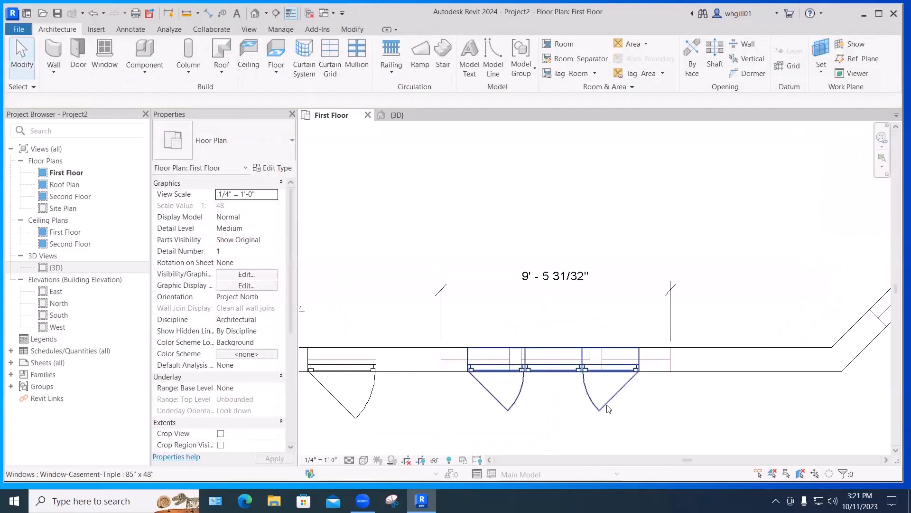
# - Duplicate the placed triple casement window's type under the name 114" x 48"
pyautogui.click(607, 404)
pyautogui.click(287, 168)
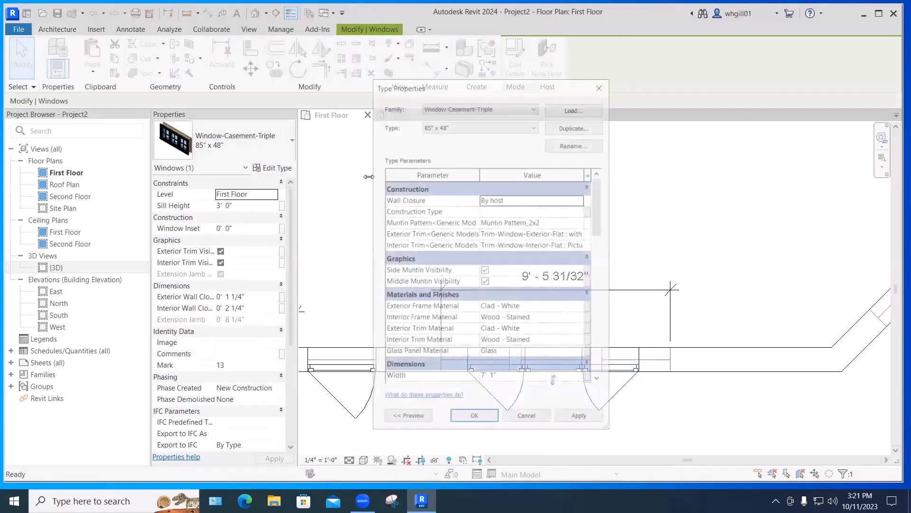
pyautogui.click(575, 126)
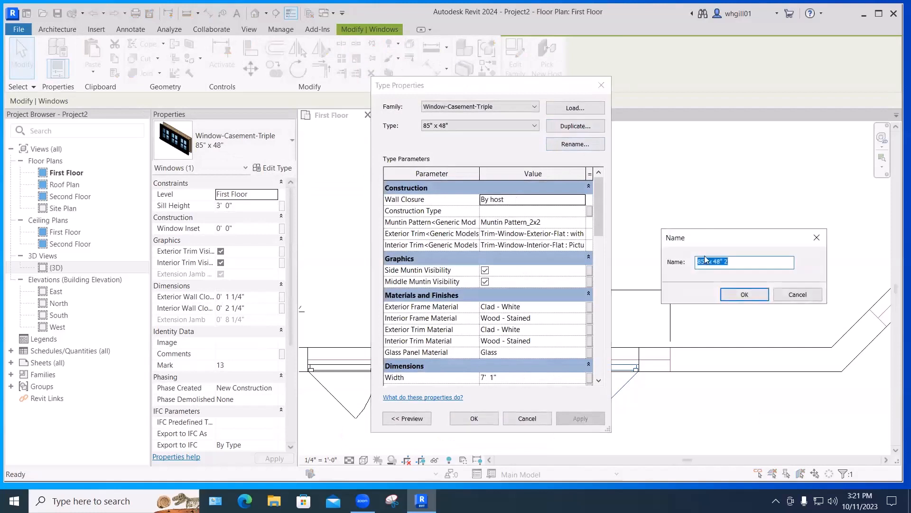
pyautogui.moveTo(705, 261); pyautogui.dragTo(694, 264)
pyautogui.write('14')
pyautogui.moveTo(725, 262); pyautogui.dragTo(732, 262)
pyautogui.click(744, 295)
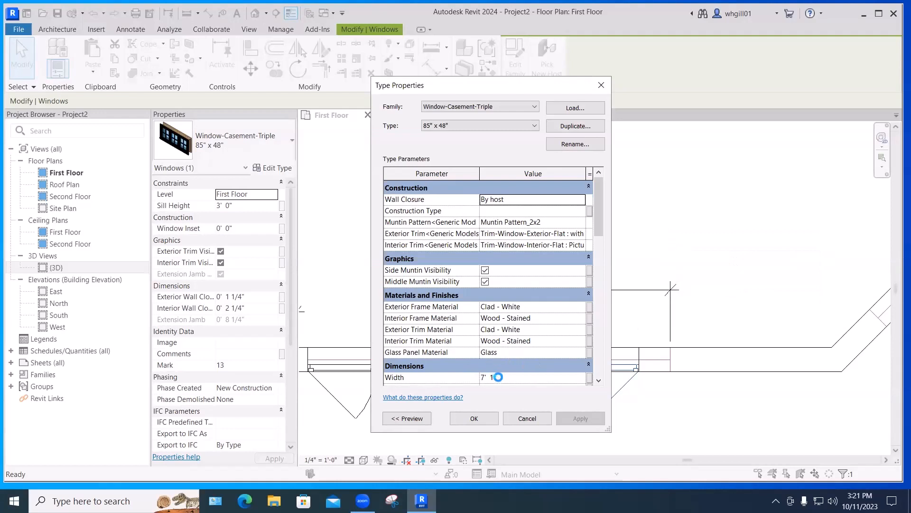
# - Set the 114" x 48" window type's Width to 9' 6" and apply it to the placed triple window
pyautogui.moveTo(496, 376); pyautogui.dragTo(479, 377)
pyautogui.write('114')
pyautogui.press('Return')
pyautogui.click(583, 415)
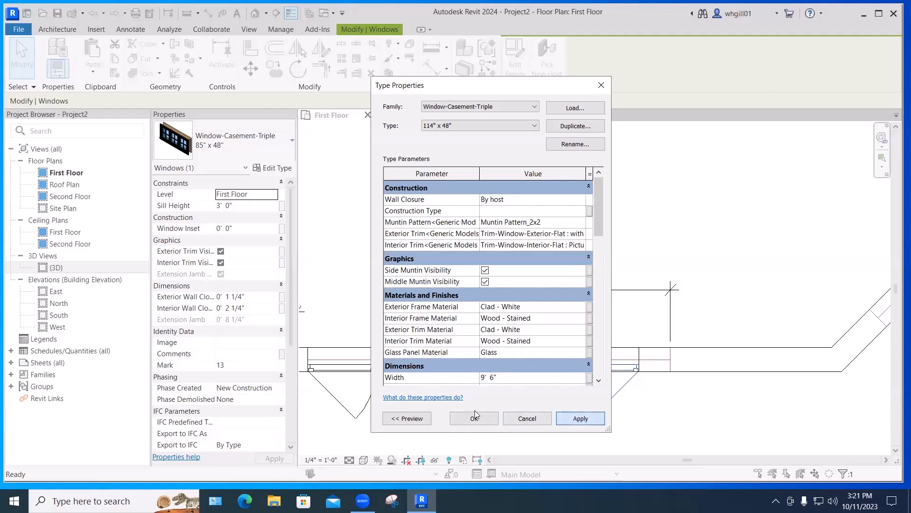
pyautogui.click(473, 419)
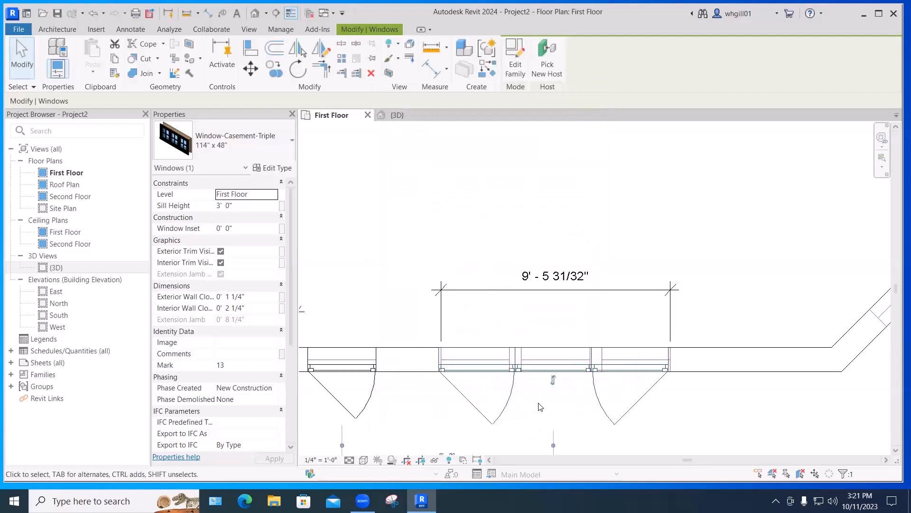
# - Move the triple casement window slightly east so its corner lines up with the east end of the opening
pyautogui.click(673, 384)
pyautogui.scroll(-2, 674, 384)
pyautogui.moveTo(673, 383); pyautogui.dragTo(596, 346, button='middle')
pyautogui.scroll(3, 597, 346)
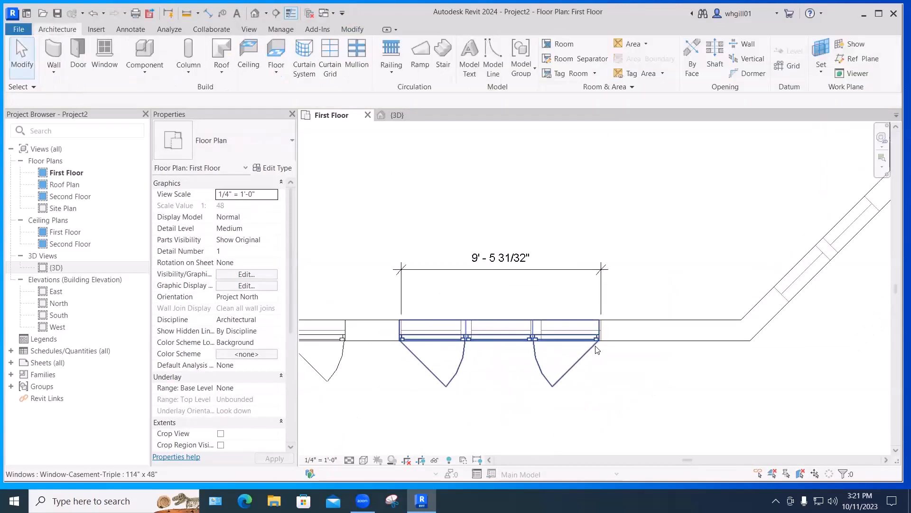
pyautogui.scroll(2, 597, 350)
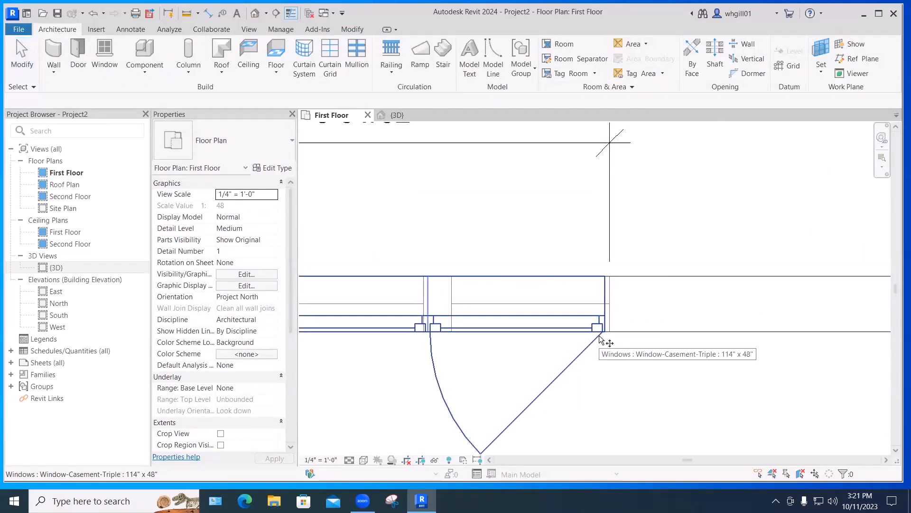
pyautogui.click(600, 337)
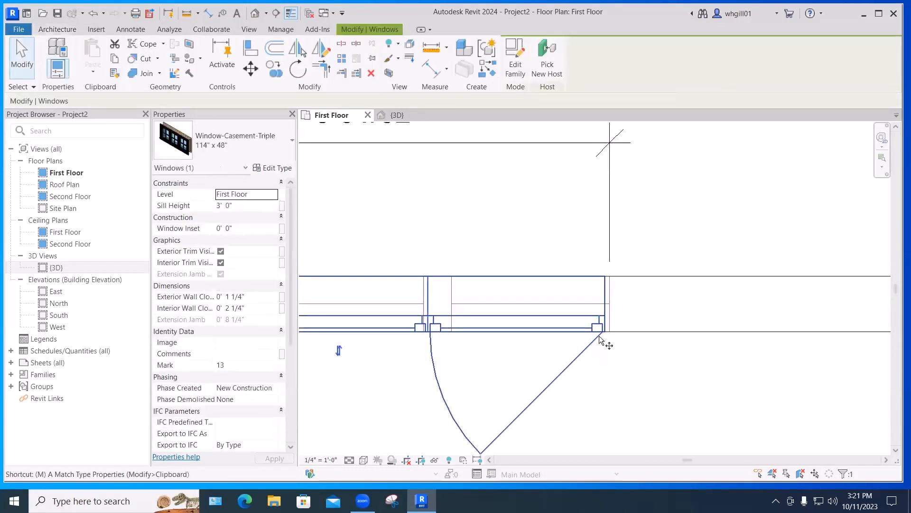
pyautogui.press('m')
pyautogui.press('v')
pyautogui.scroll(1, 610, 332)
pyautogui.click(613, 331)
pyautogui.click(653, 382)
# - Save the project on the Desktop under the file name Class 14
pyautogui.scroll(-5, 636, 375)
pyautogui.scroll(-4, 665, 360)
pyautogui.moveTo(602, 366); pyautogui.dragTo(601, 468, button='middle')
pyautogui.scroll(-2, 655, 413)
pyautogui.moveTo(640, 427); pyautogui.dragTo(585, 422, button='middle')
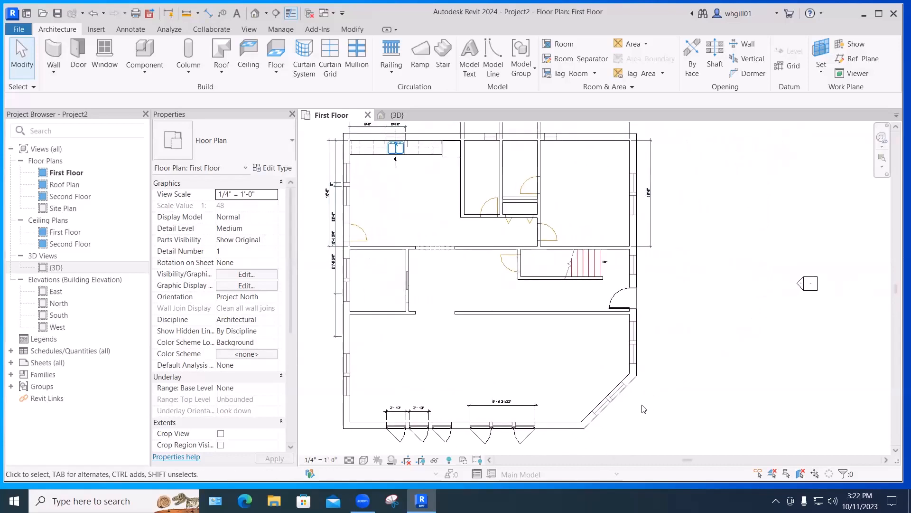
pyautogui.hotkey('ctrl', 's')
pyautogui.write('Class 14')
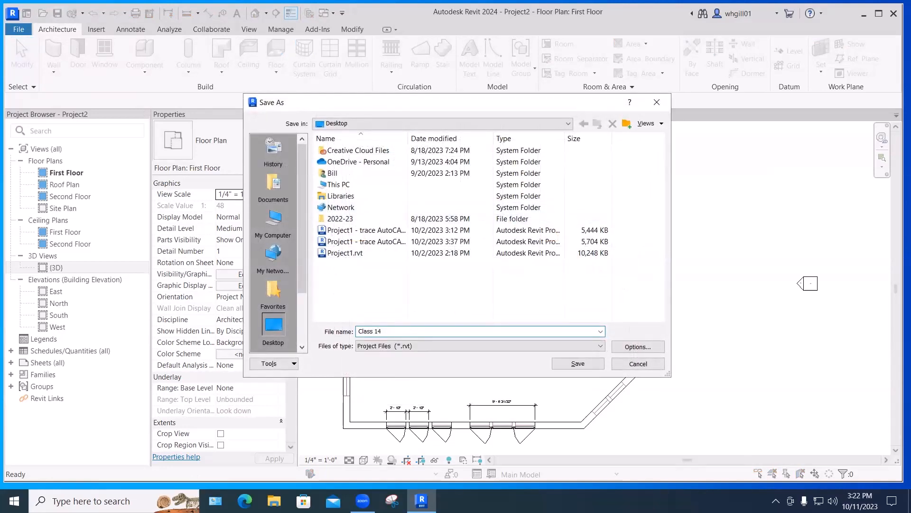